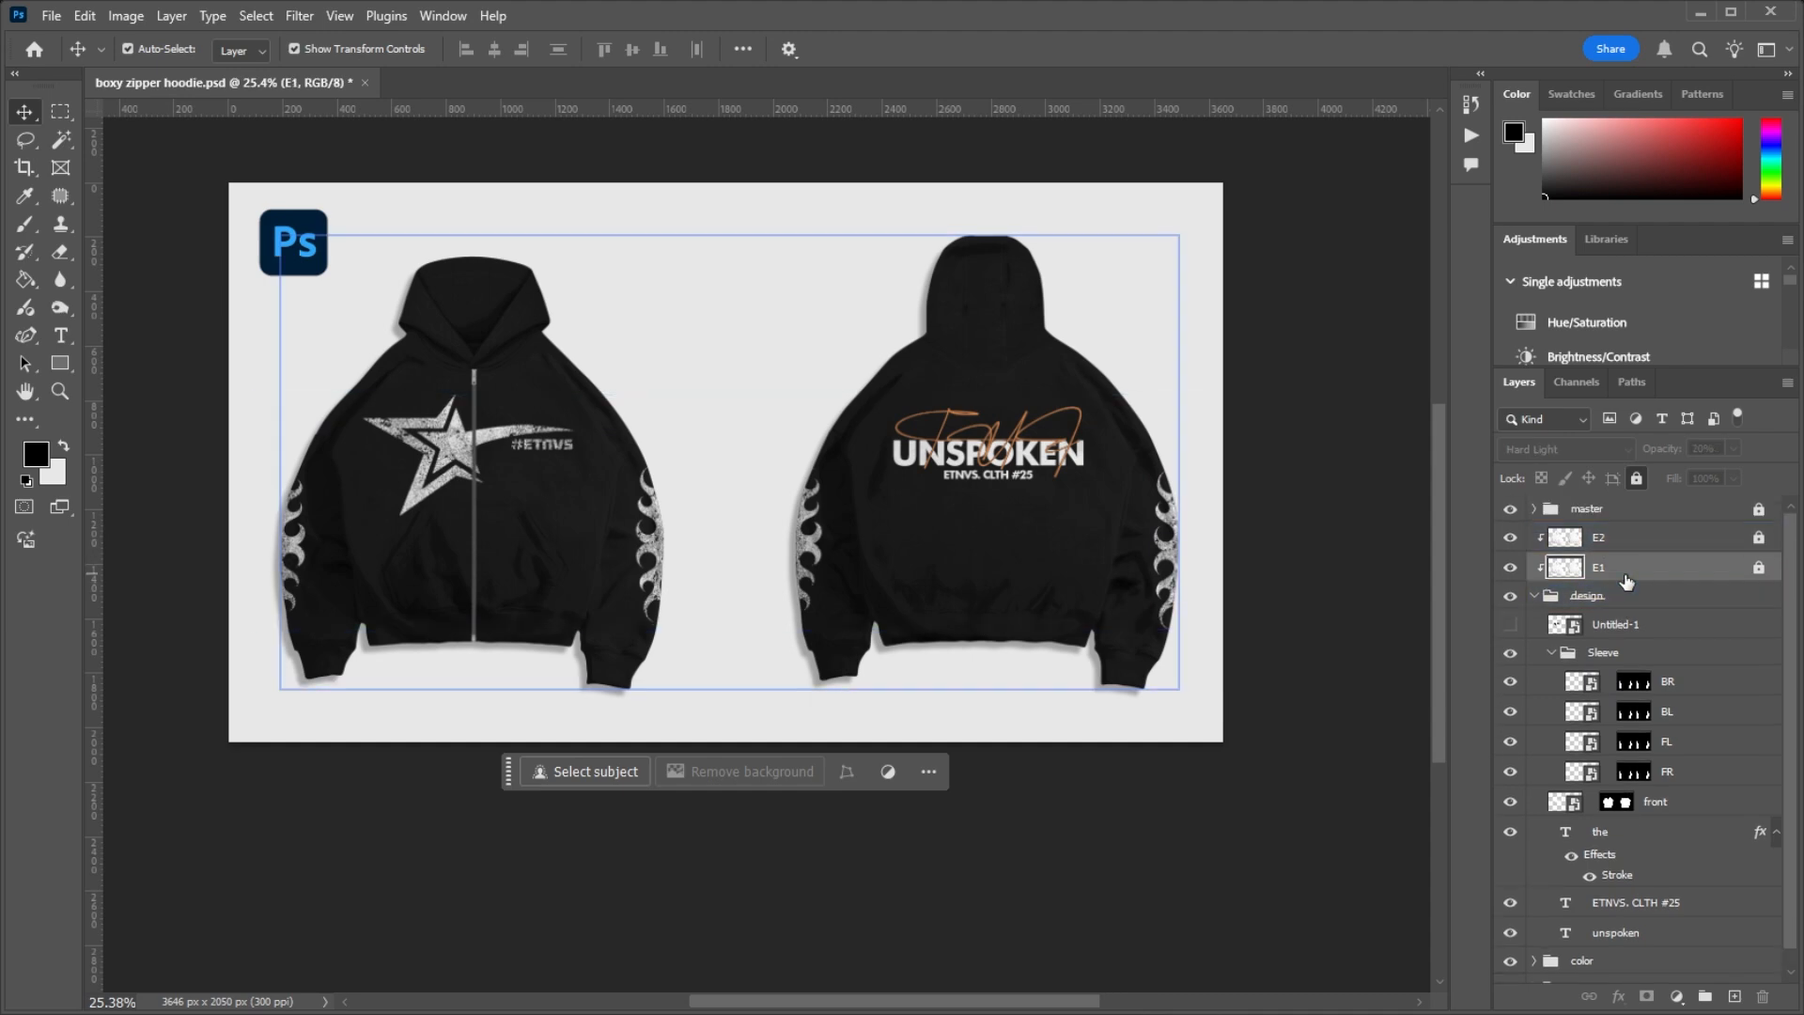
Step: Place the Untitled-1 star logo above the E1 layer on the hoodie's front and scale it down slightly
scroll(381, 460, "up", 7)
scroll(463, 393, "down", 7)
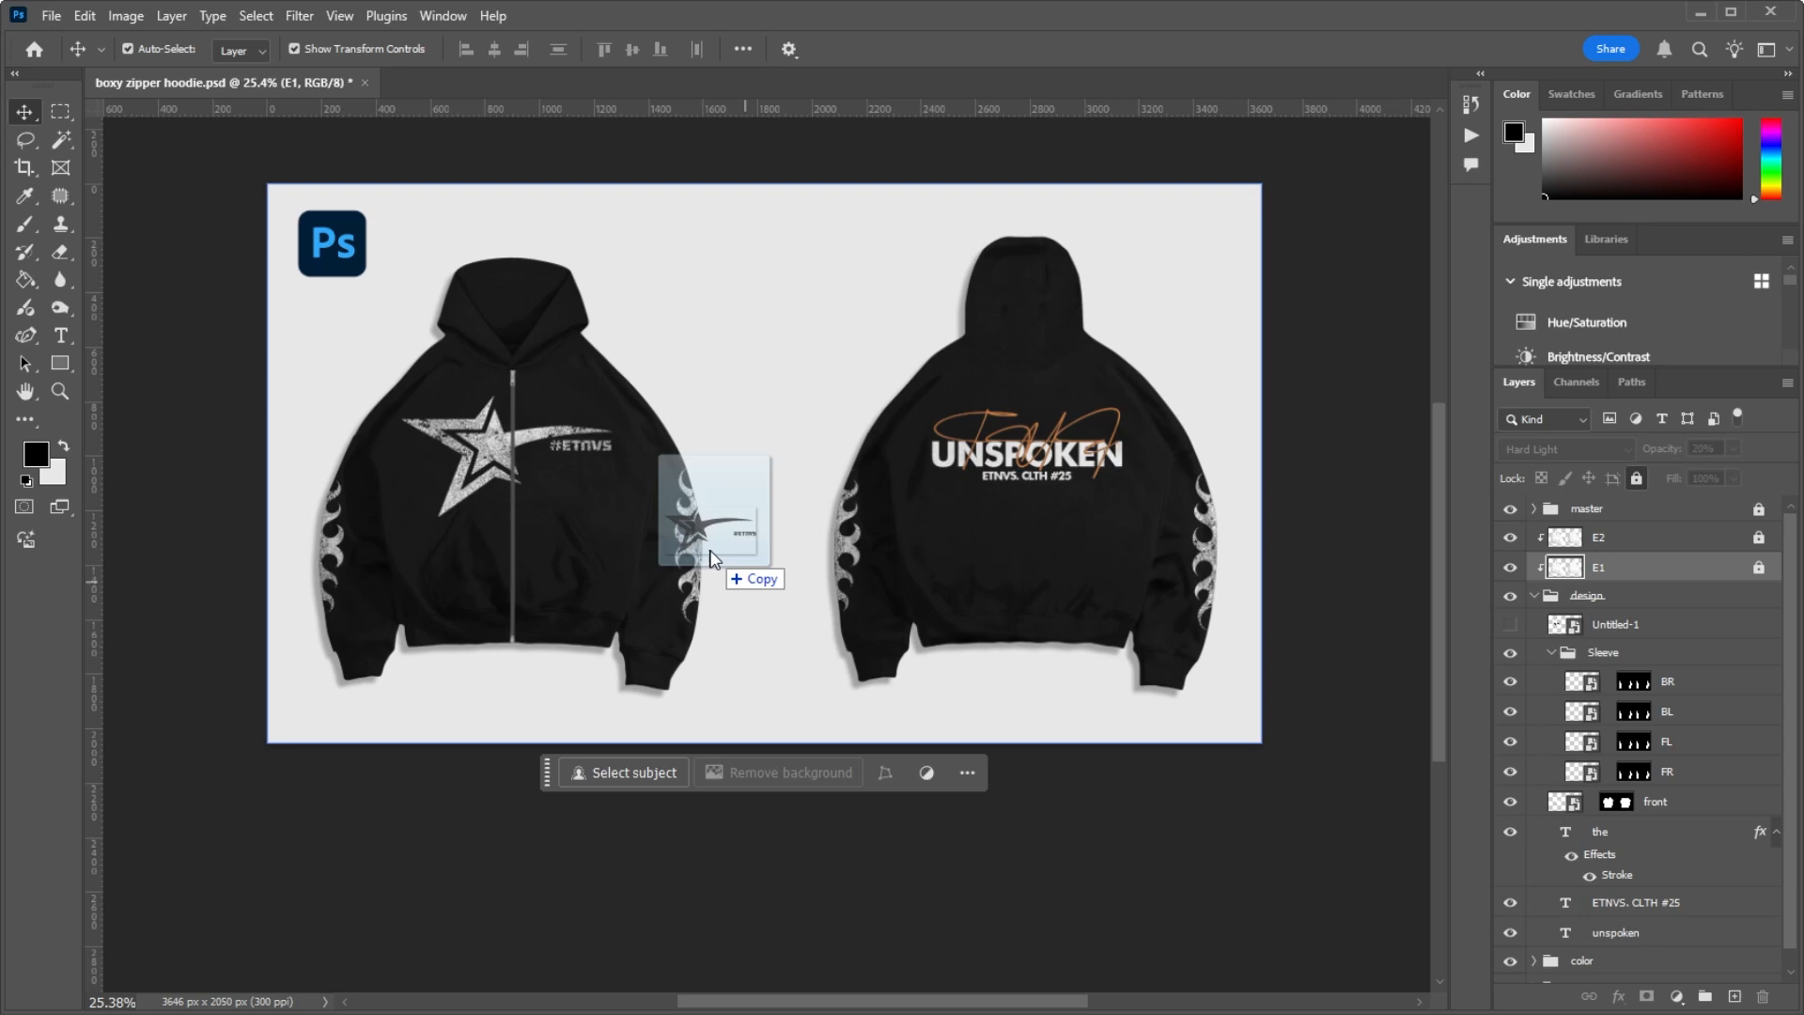
left_click_drag(710, 552, 719, 535)
left_click_drag(748, 434, 523, 439)
left_click_drag(766, 349, 652, 409)
left_click_drag(510, 455, 488, 447)
scroll(488, 451, "up", 9)
key("alt+space")
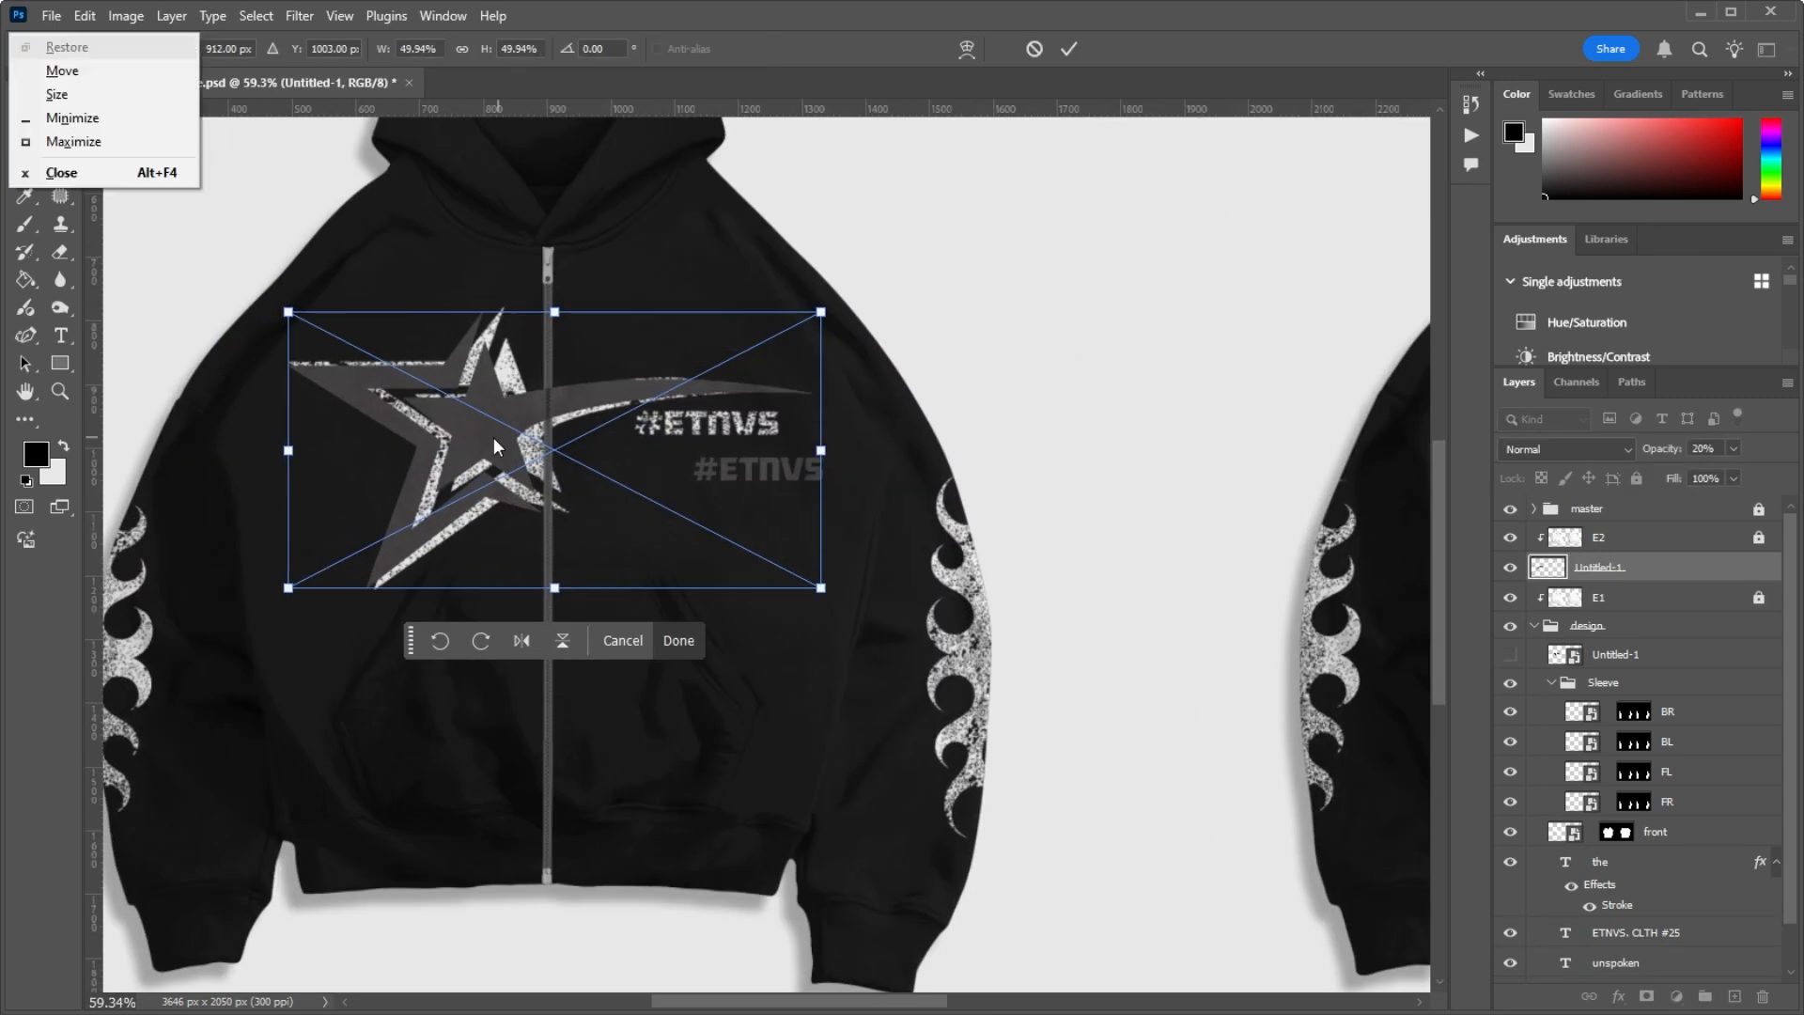
key("Escape")
key("Return")
left_click_drag(821, 588, 796, 576)
left_click_drag(505, 428, 504, 425)
key("Return")
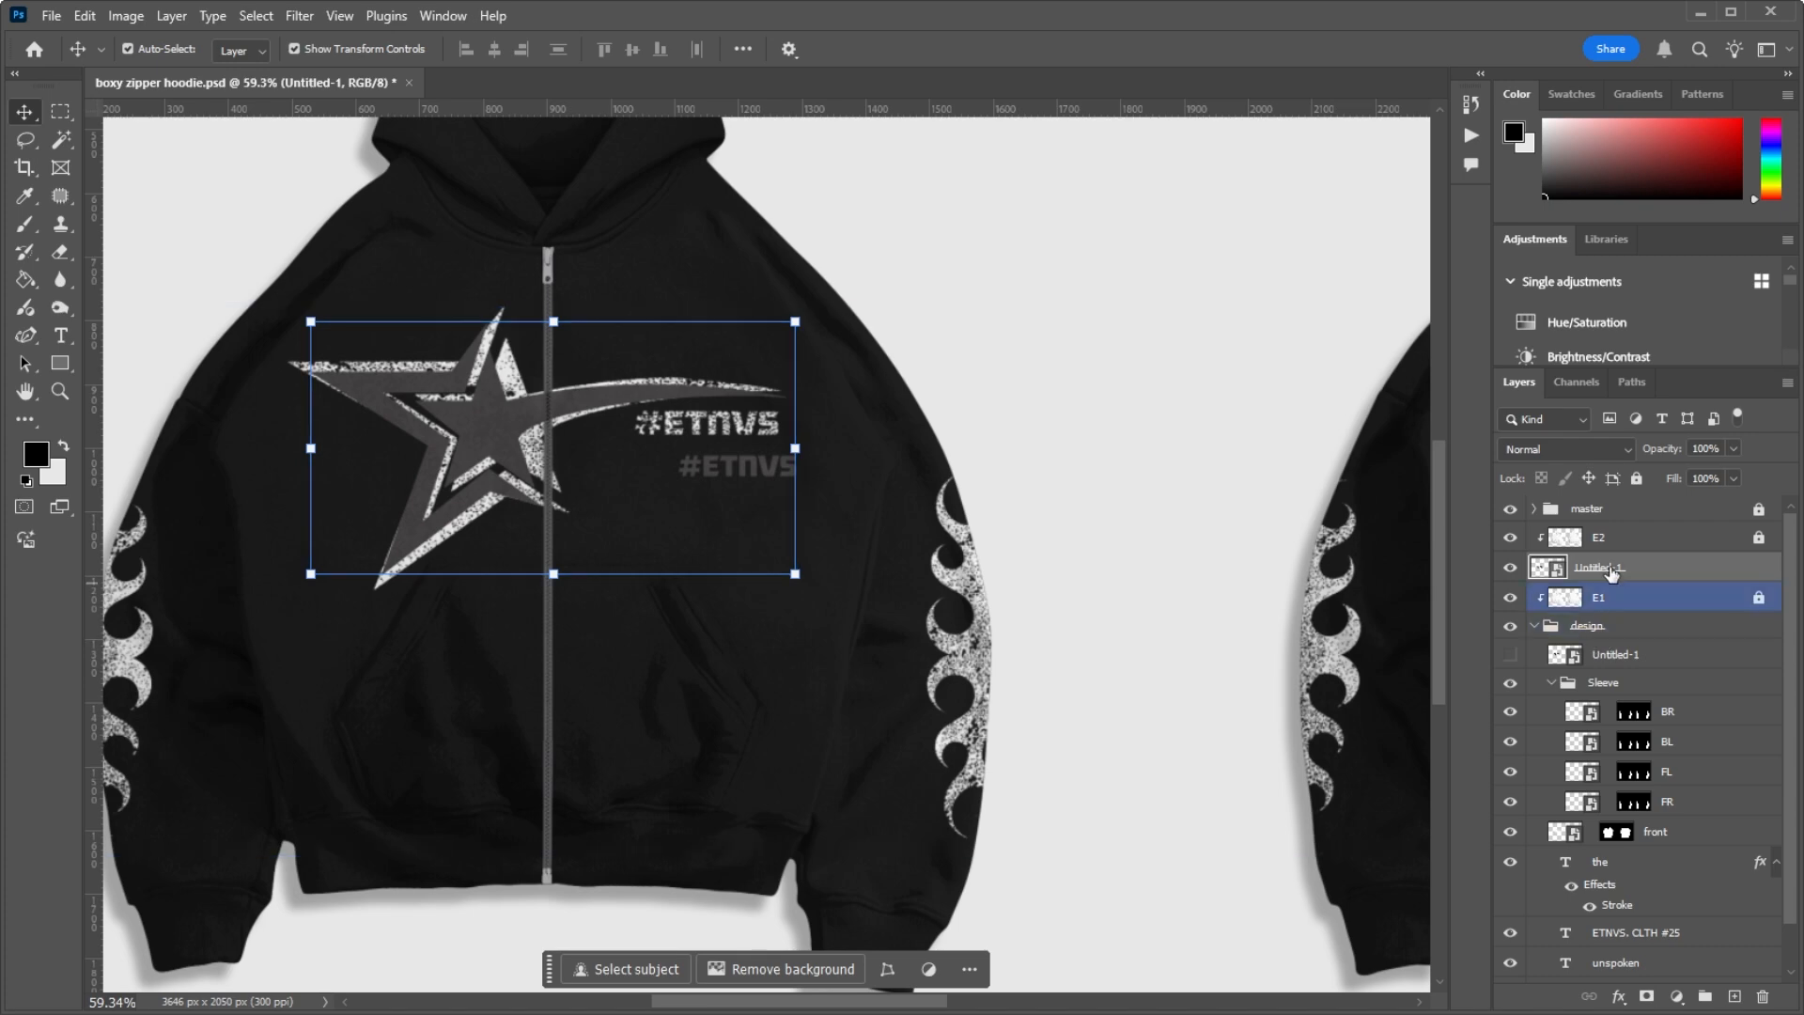
Step: Move the placed Untitled-1 logo layer into the design group and clip E2 again to the layers below it
left_click_drag(1601, 572, 1610, 634)
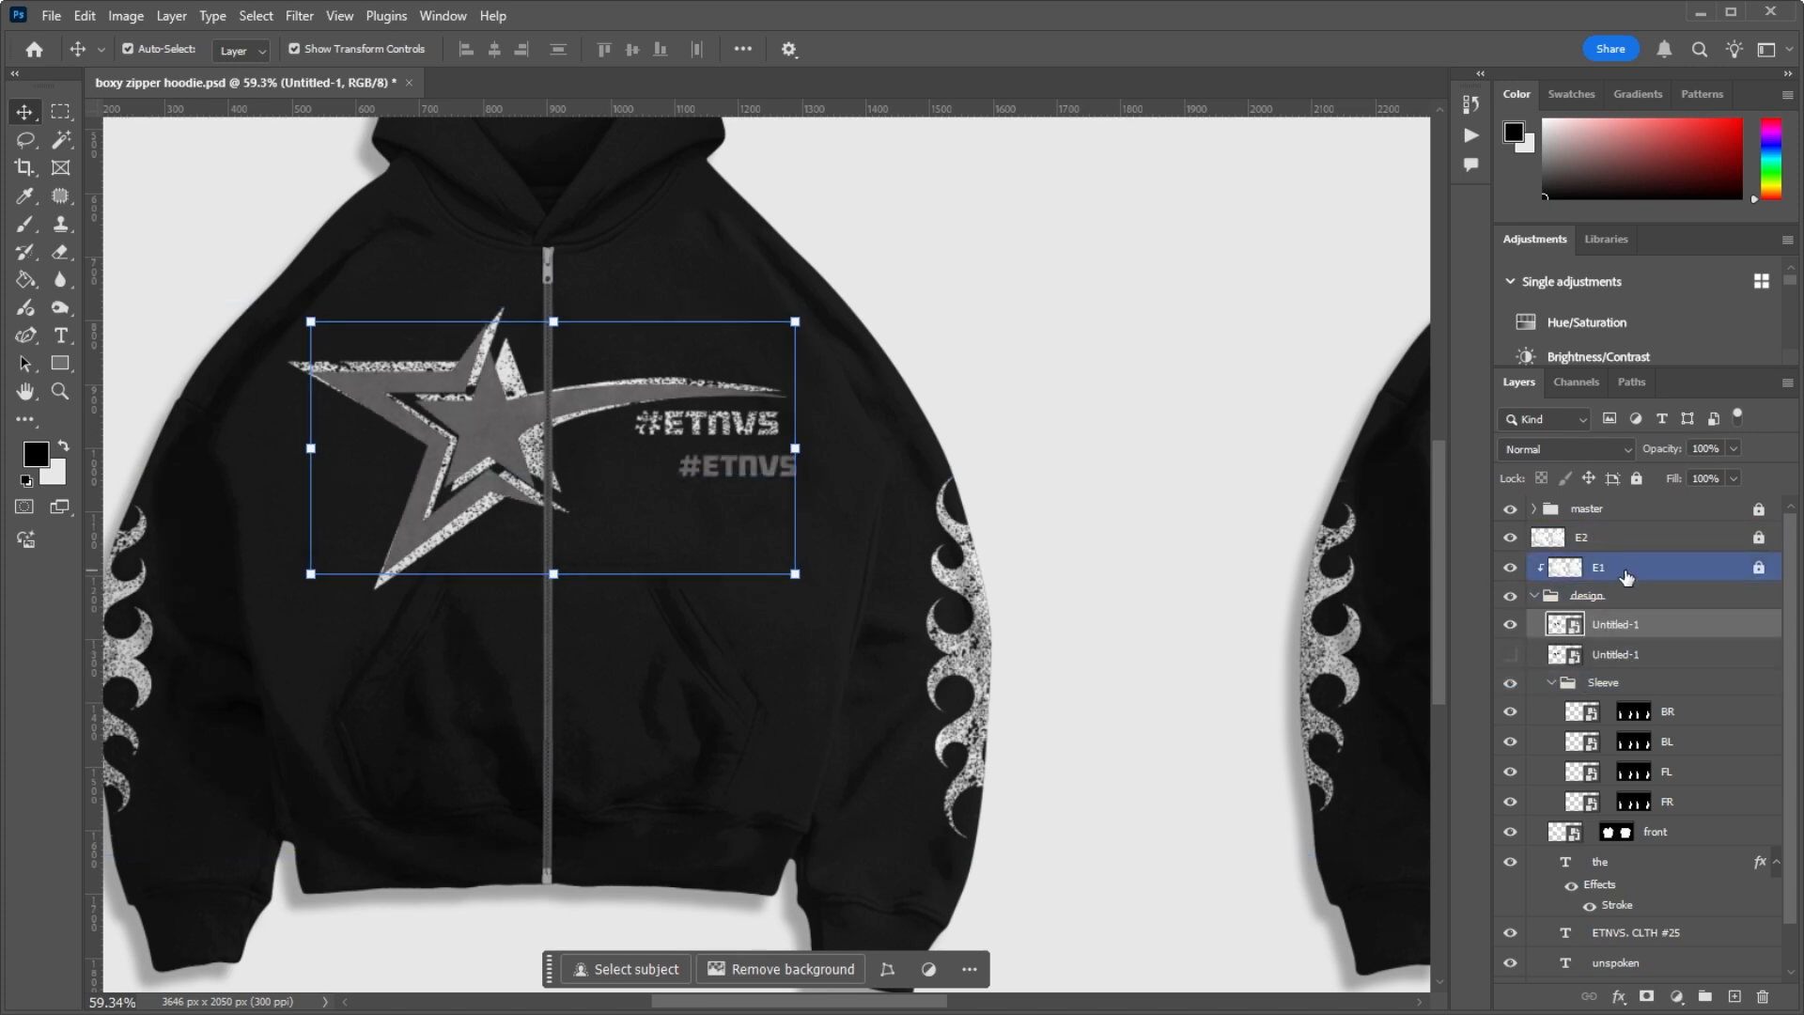
left_click(1609, 539)
right_click(1629, 543)
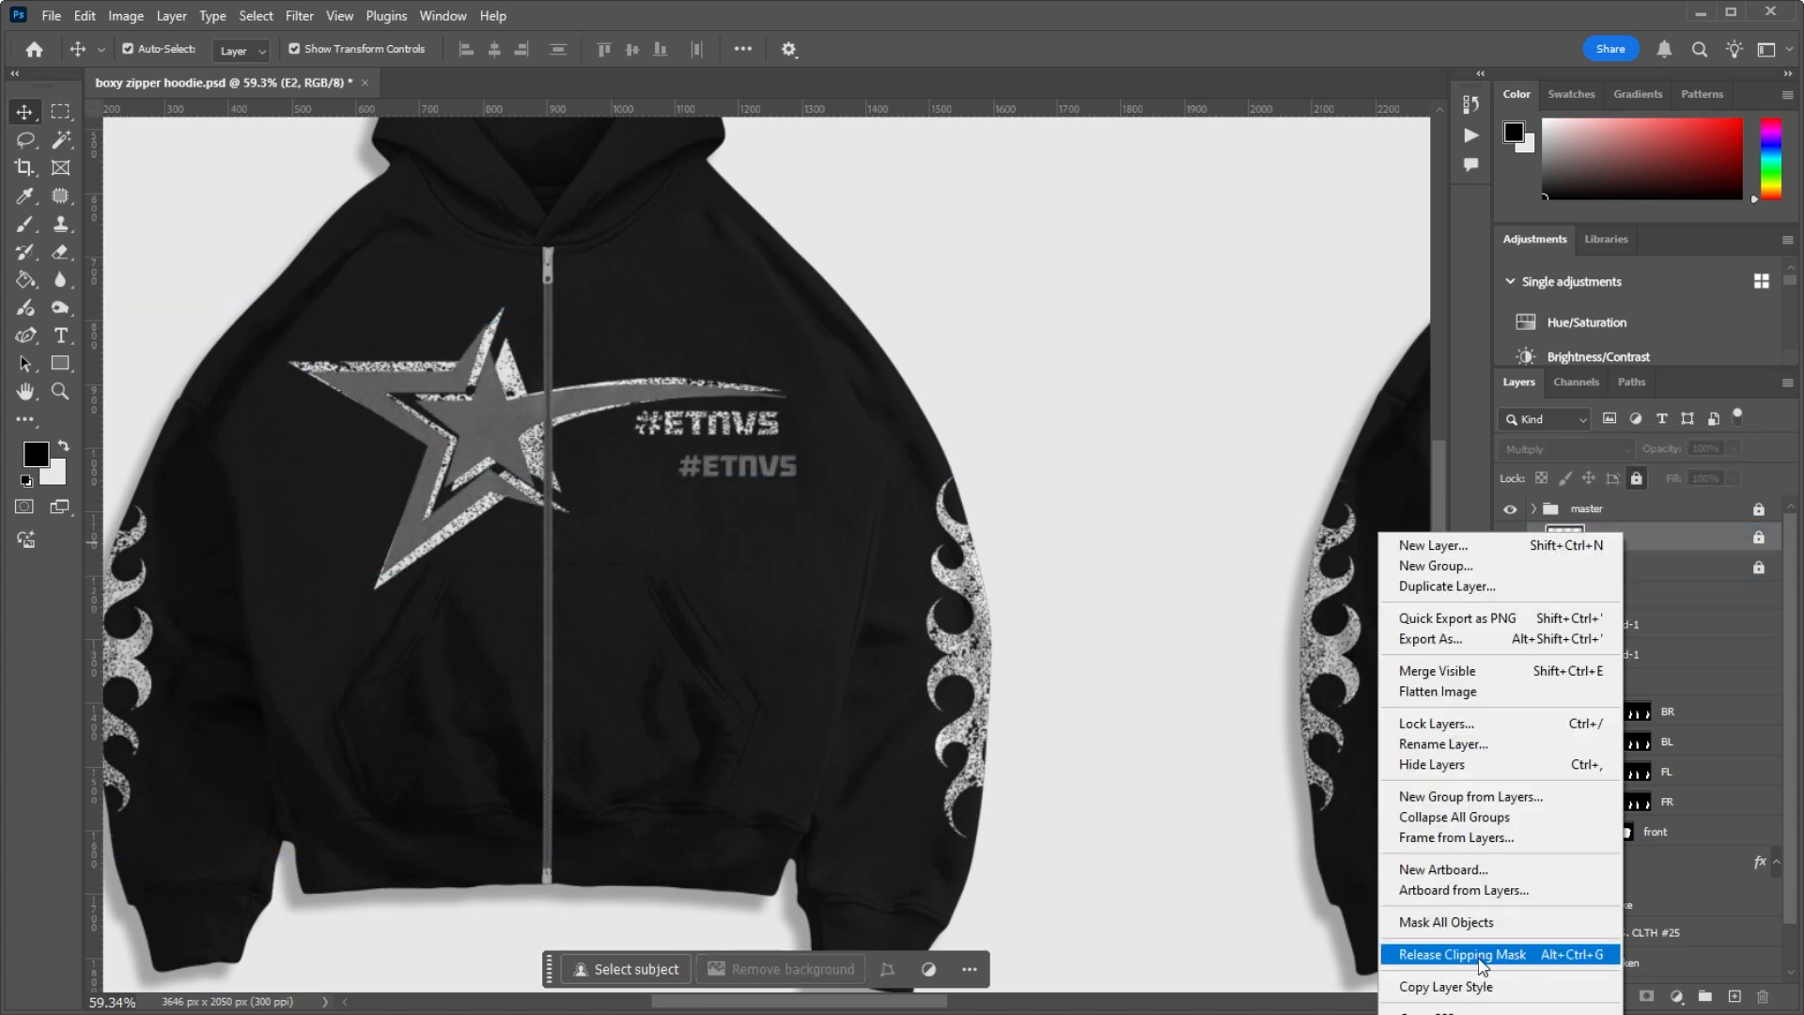
left_click(1632, 571)
Step: Toggle the visibility of the E2 and E1 effect layers to compare their influence on the logo
left_click(1507, 542)
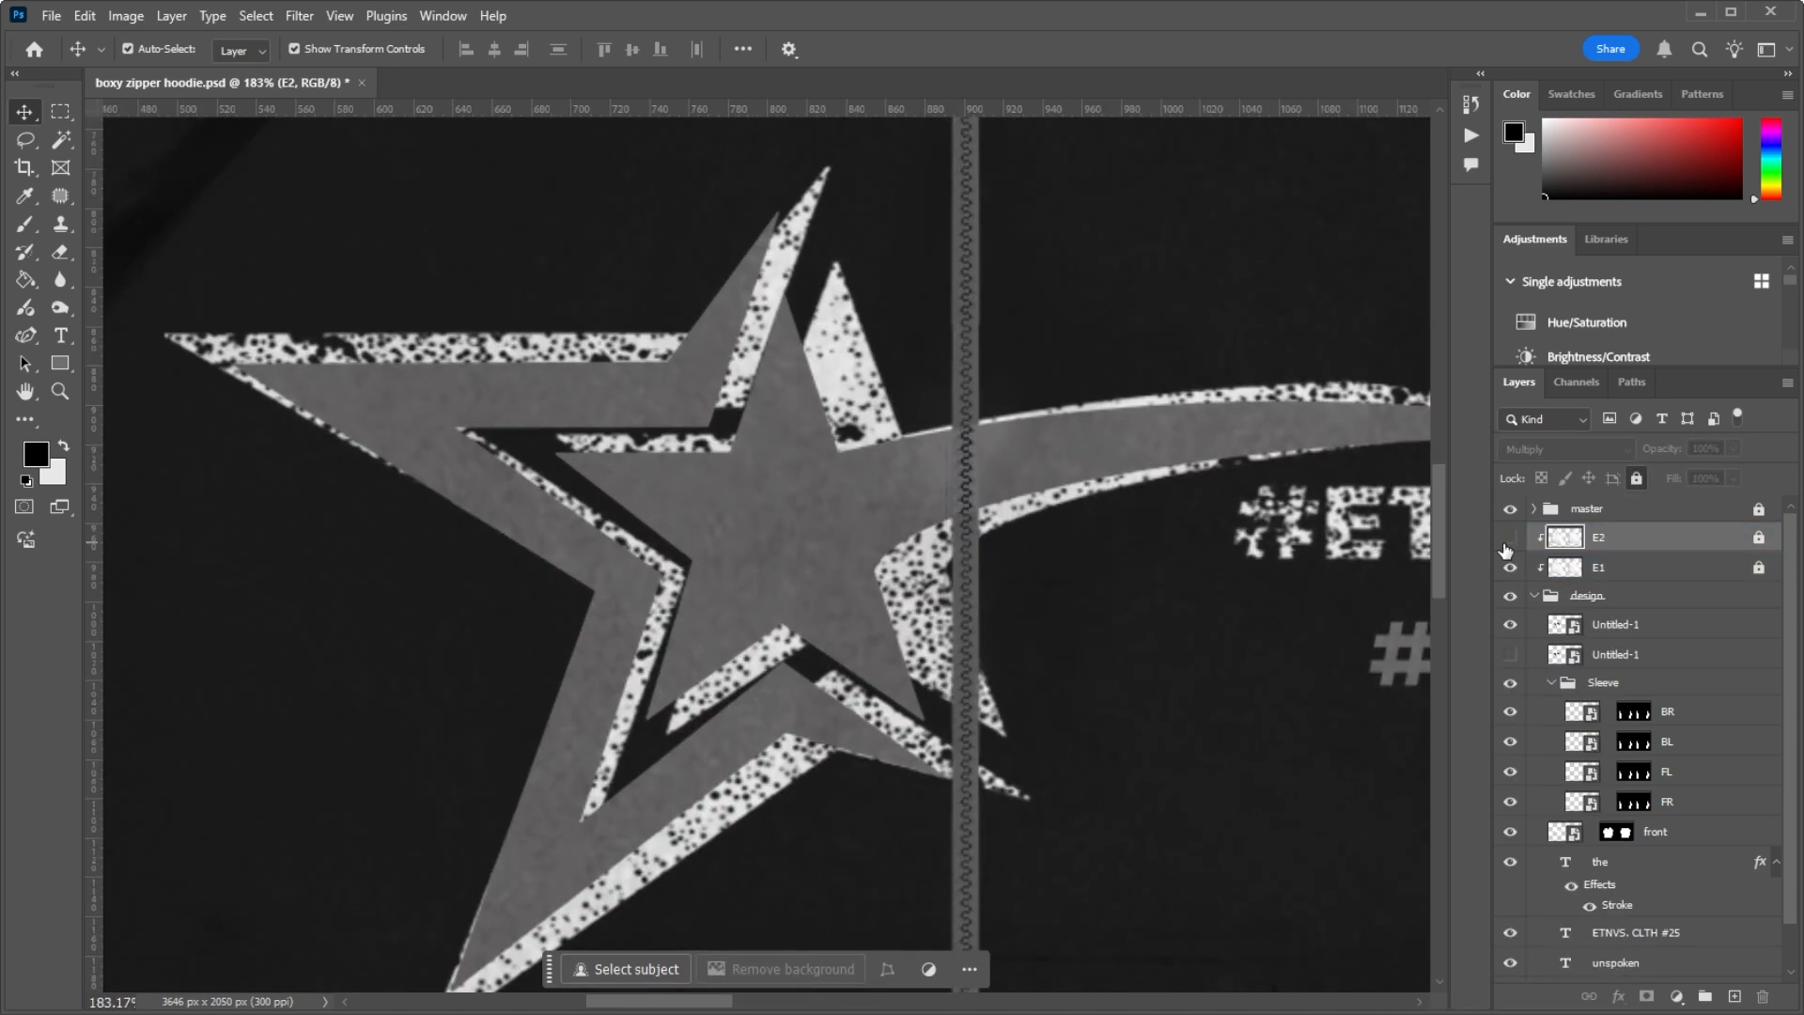
left_click(1506, 542)
left_click(1509, 567)
left_click(1509, 568)
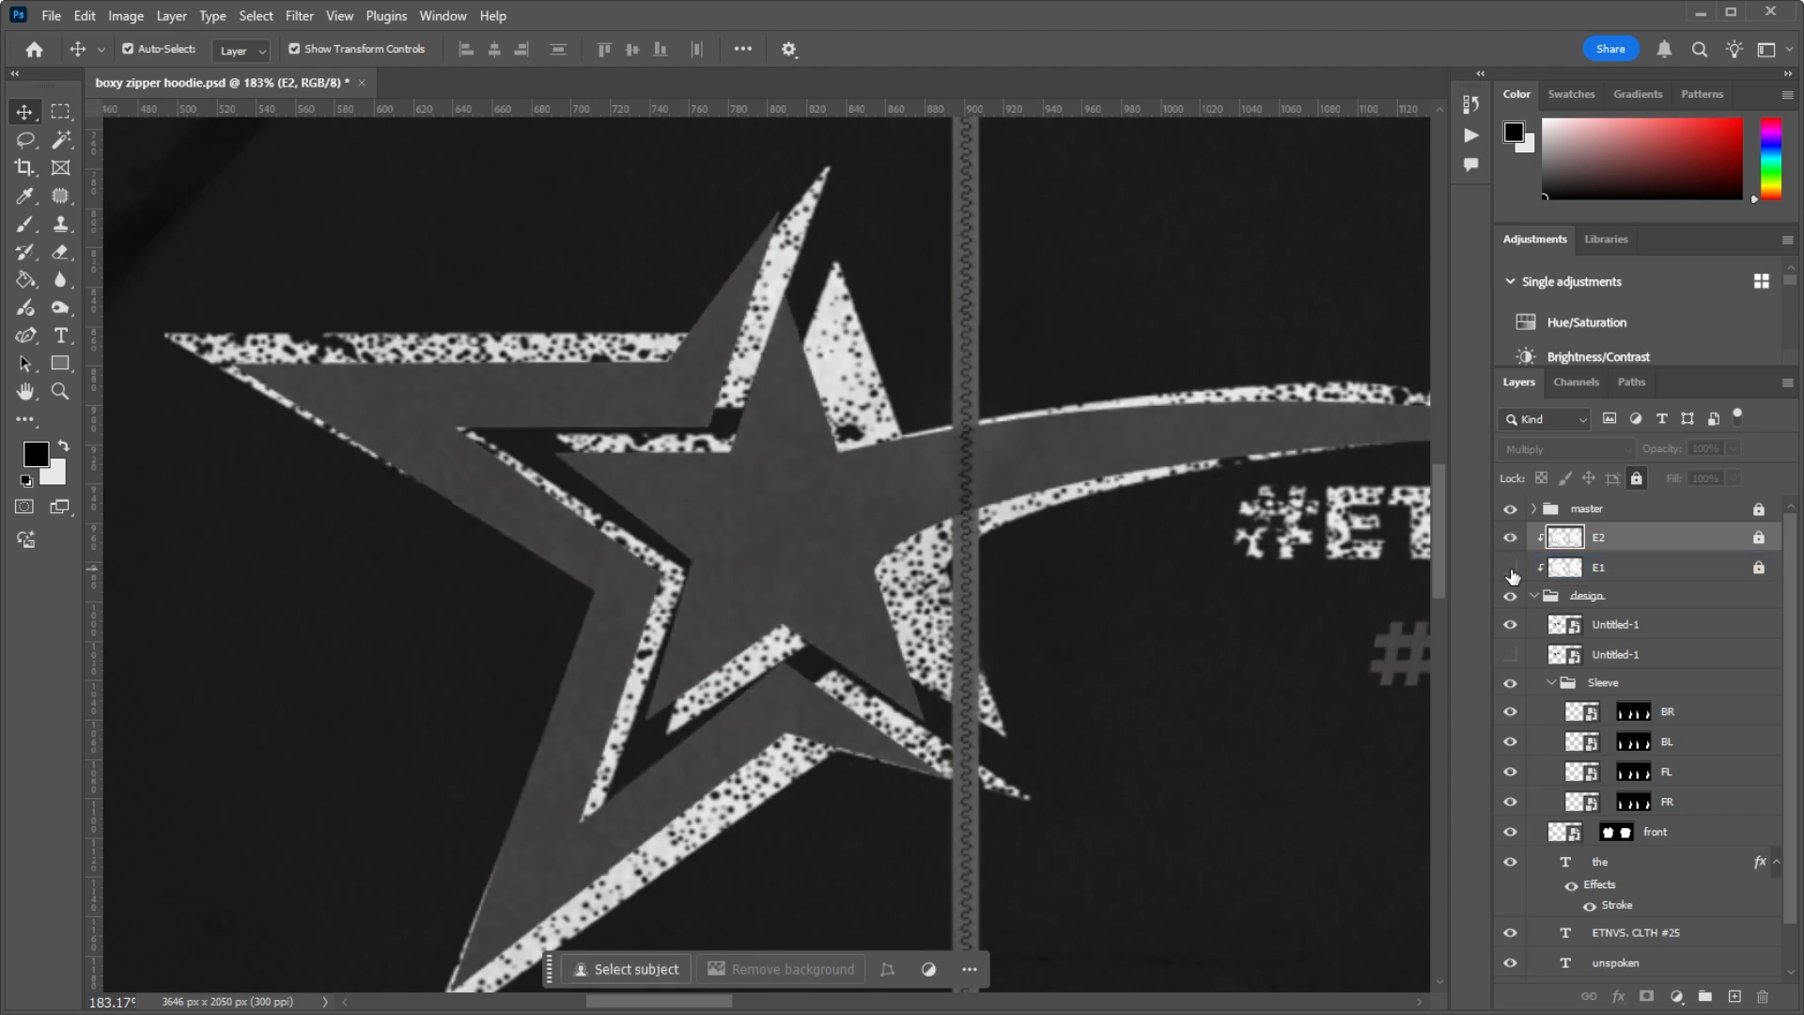
left_click(1509, 568)
left_click(1510, 567)
left_click(1511, 539)
left_click(1511, 539)
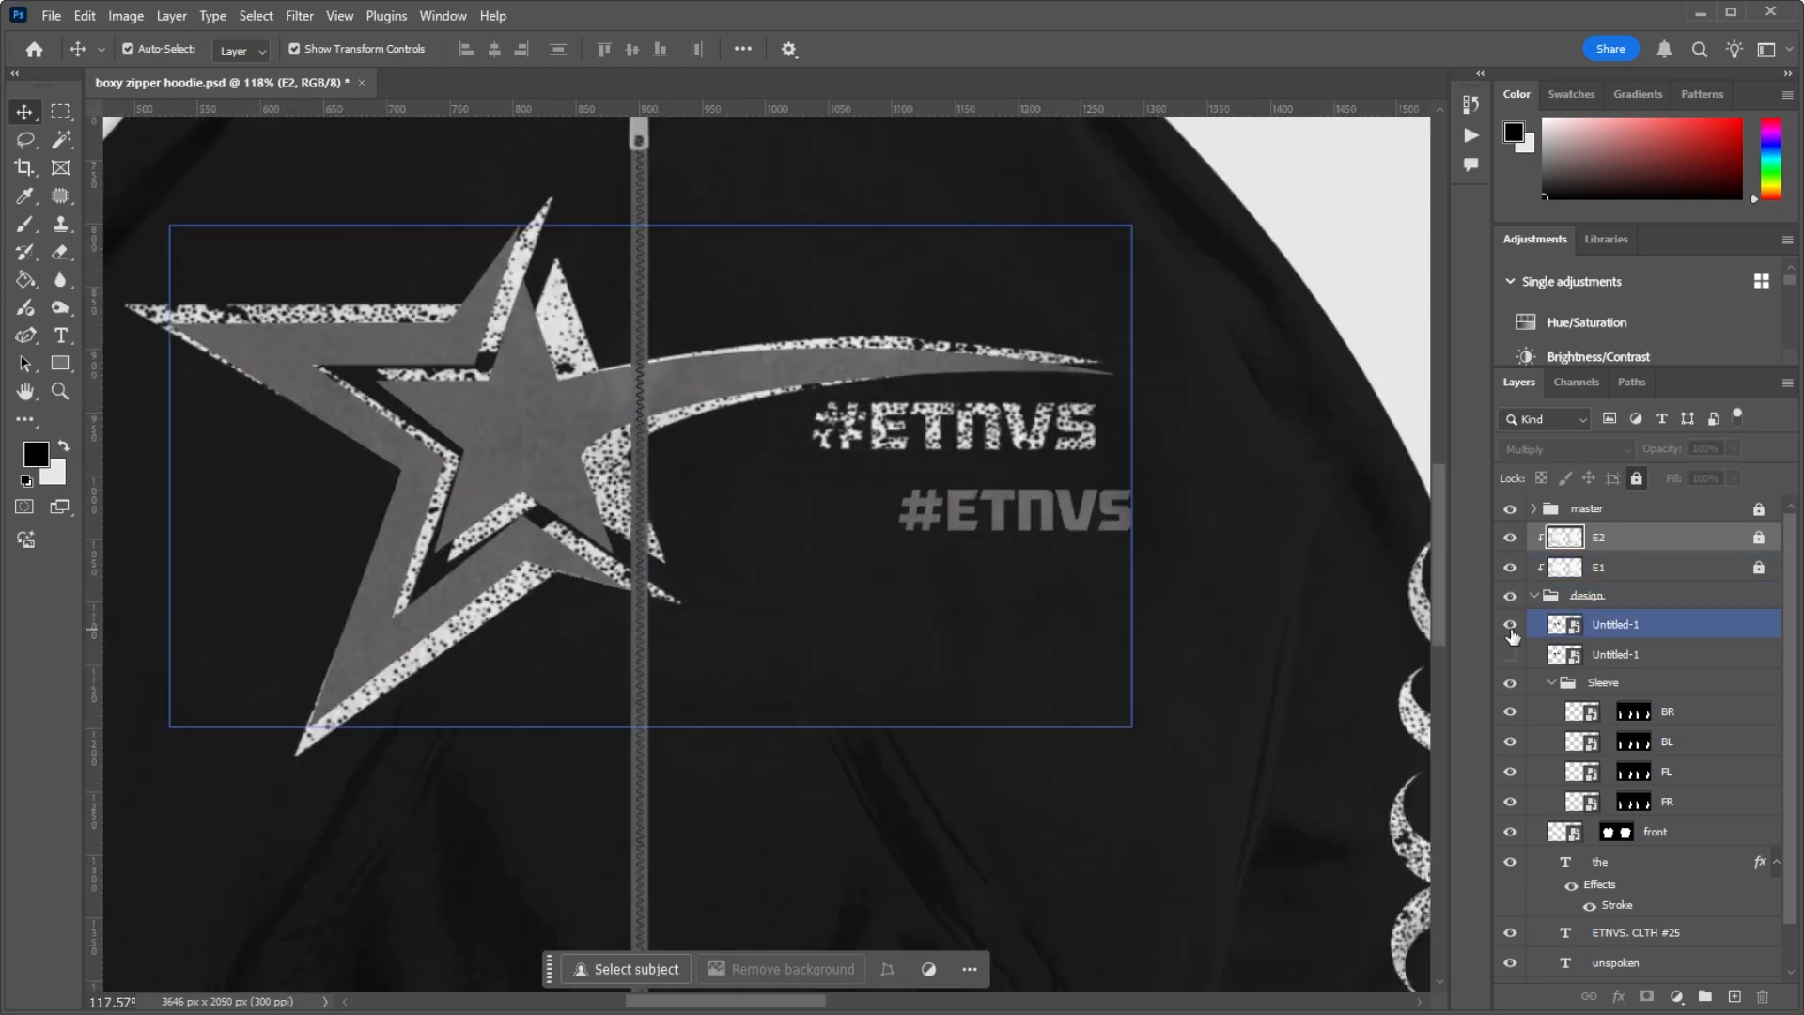
Step: Hide the added logo and delete both Untitled-1 layers from the design group
left_click(1510, 624)
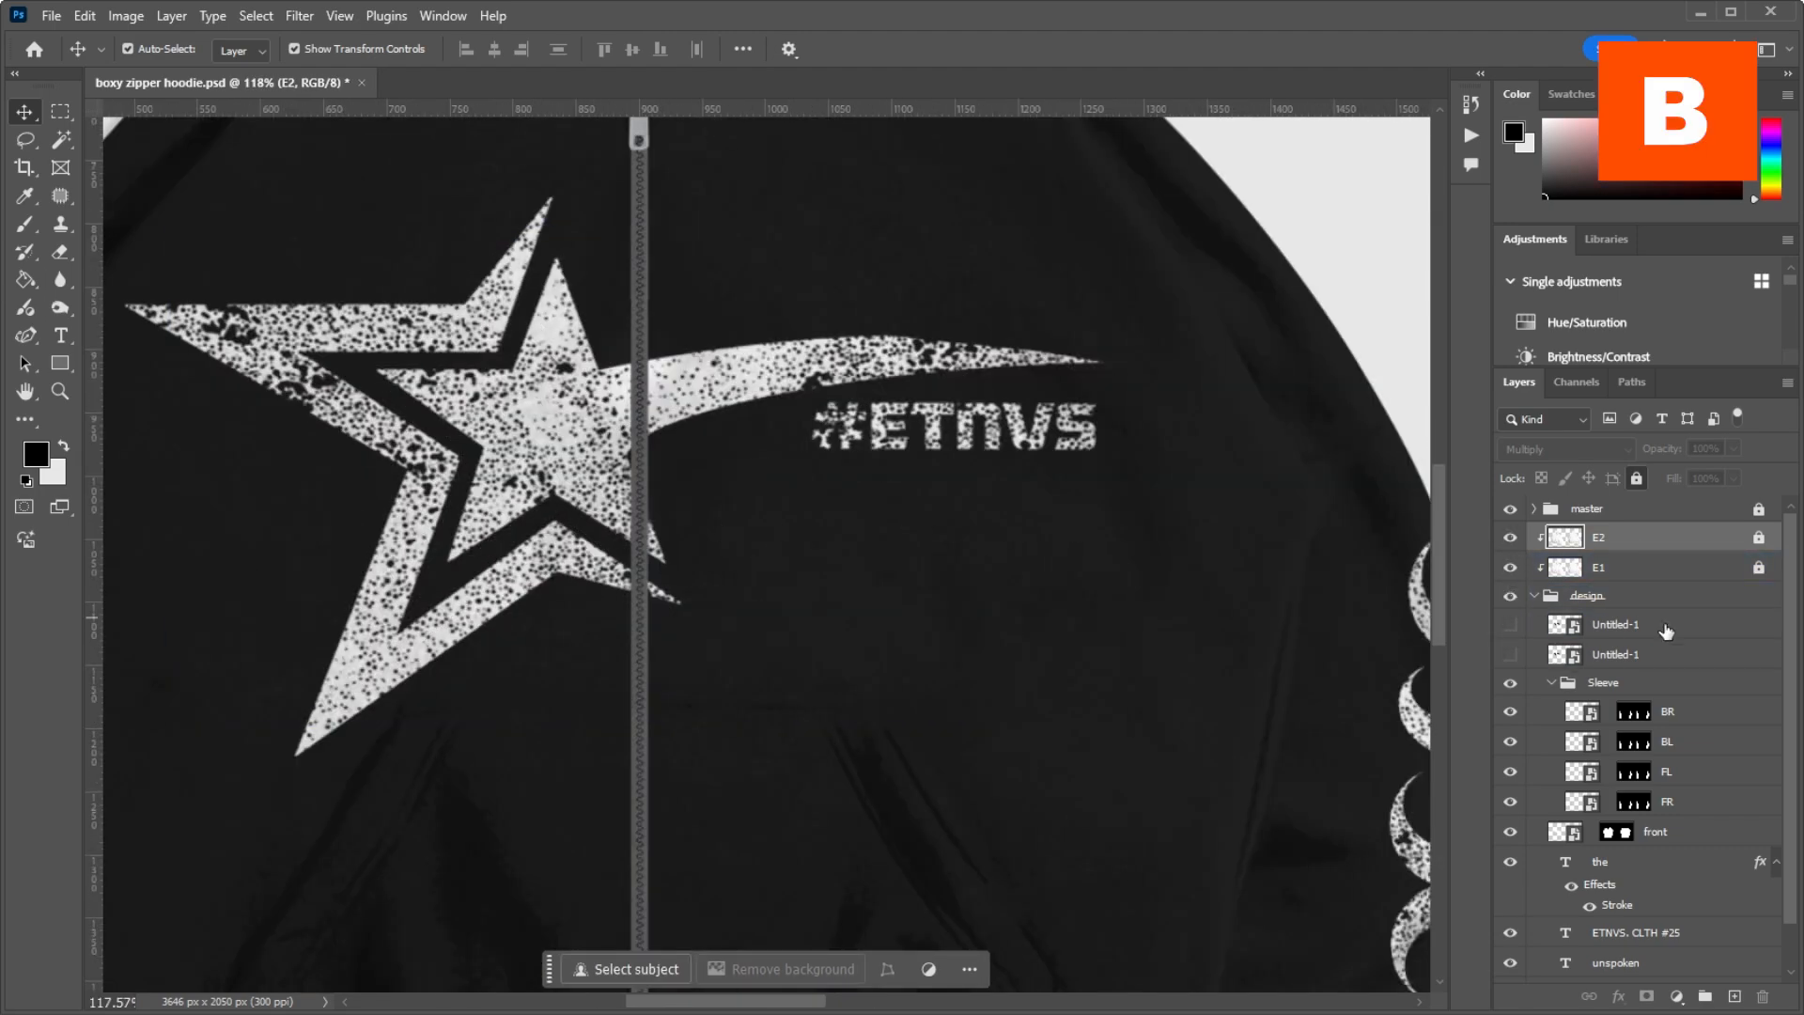
key("Delete")
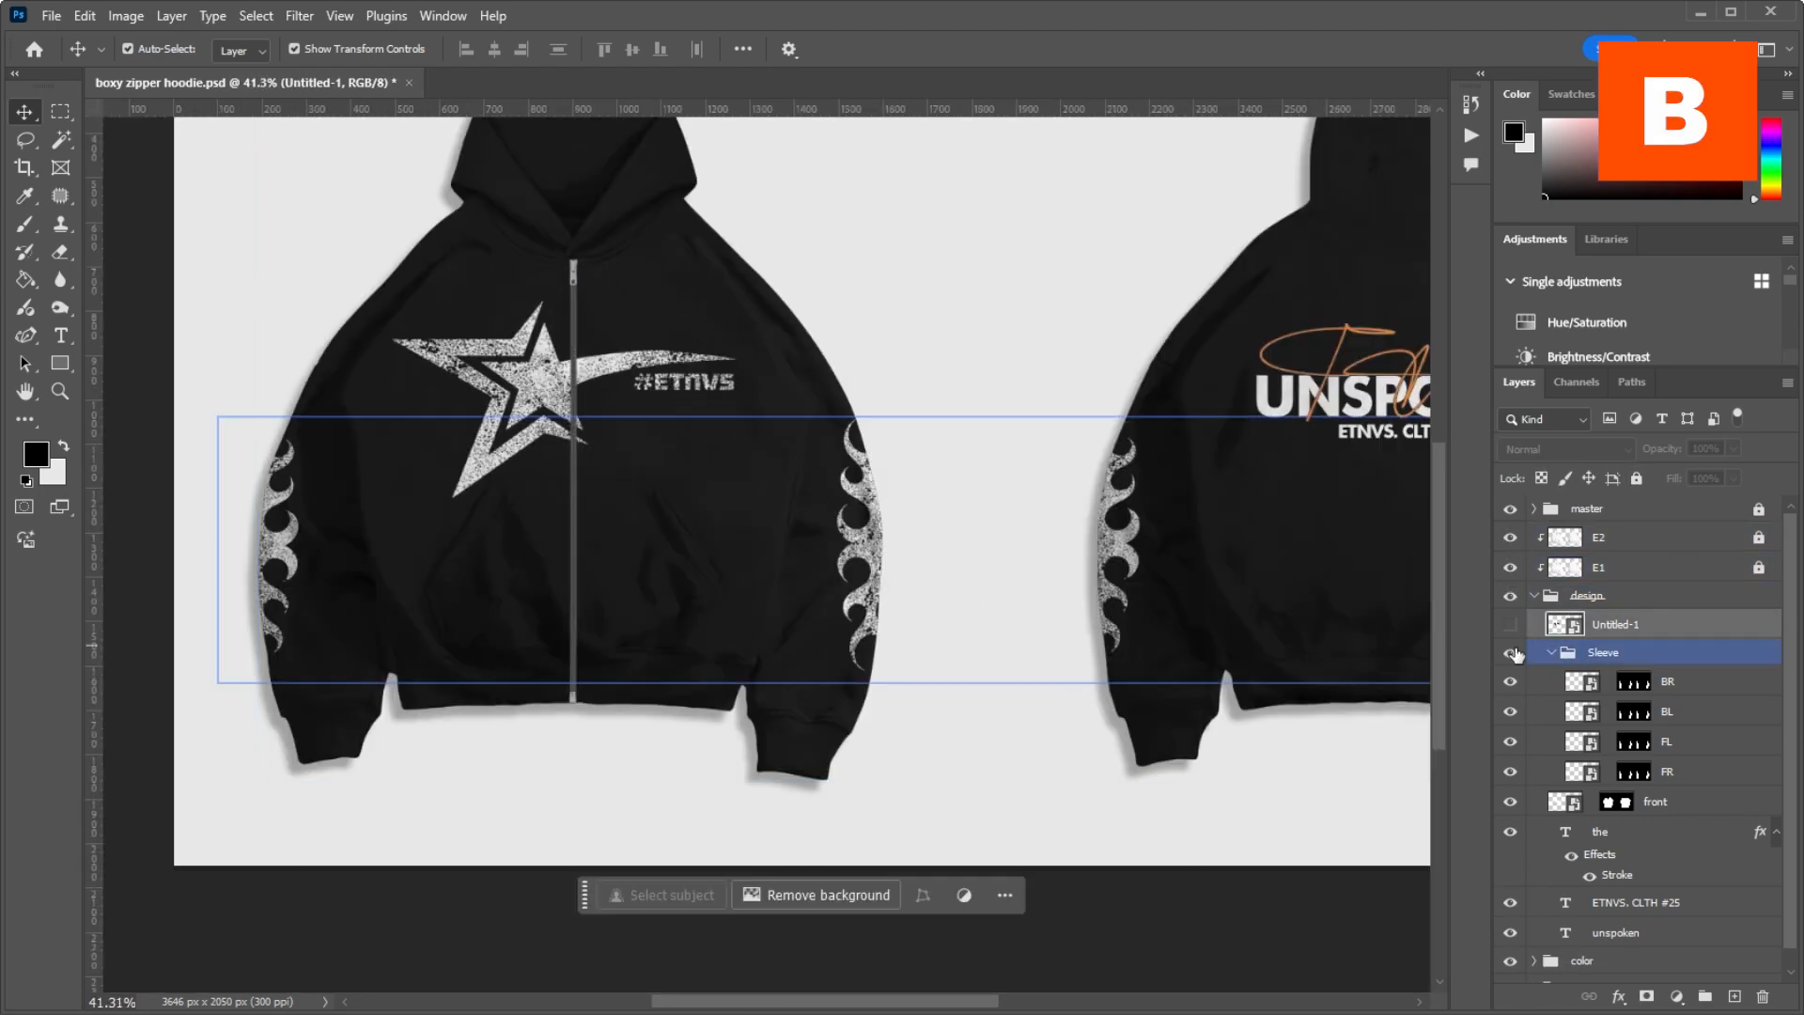
key("Delete")
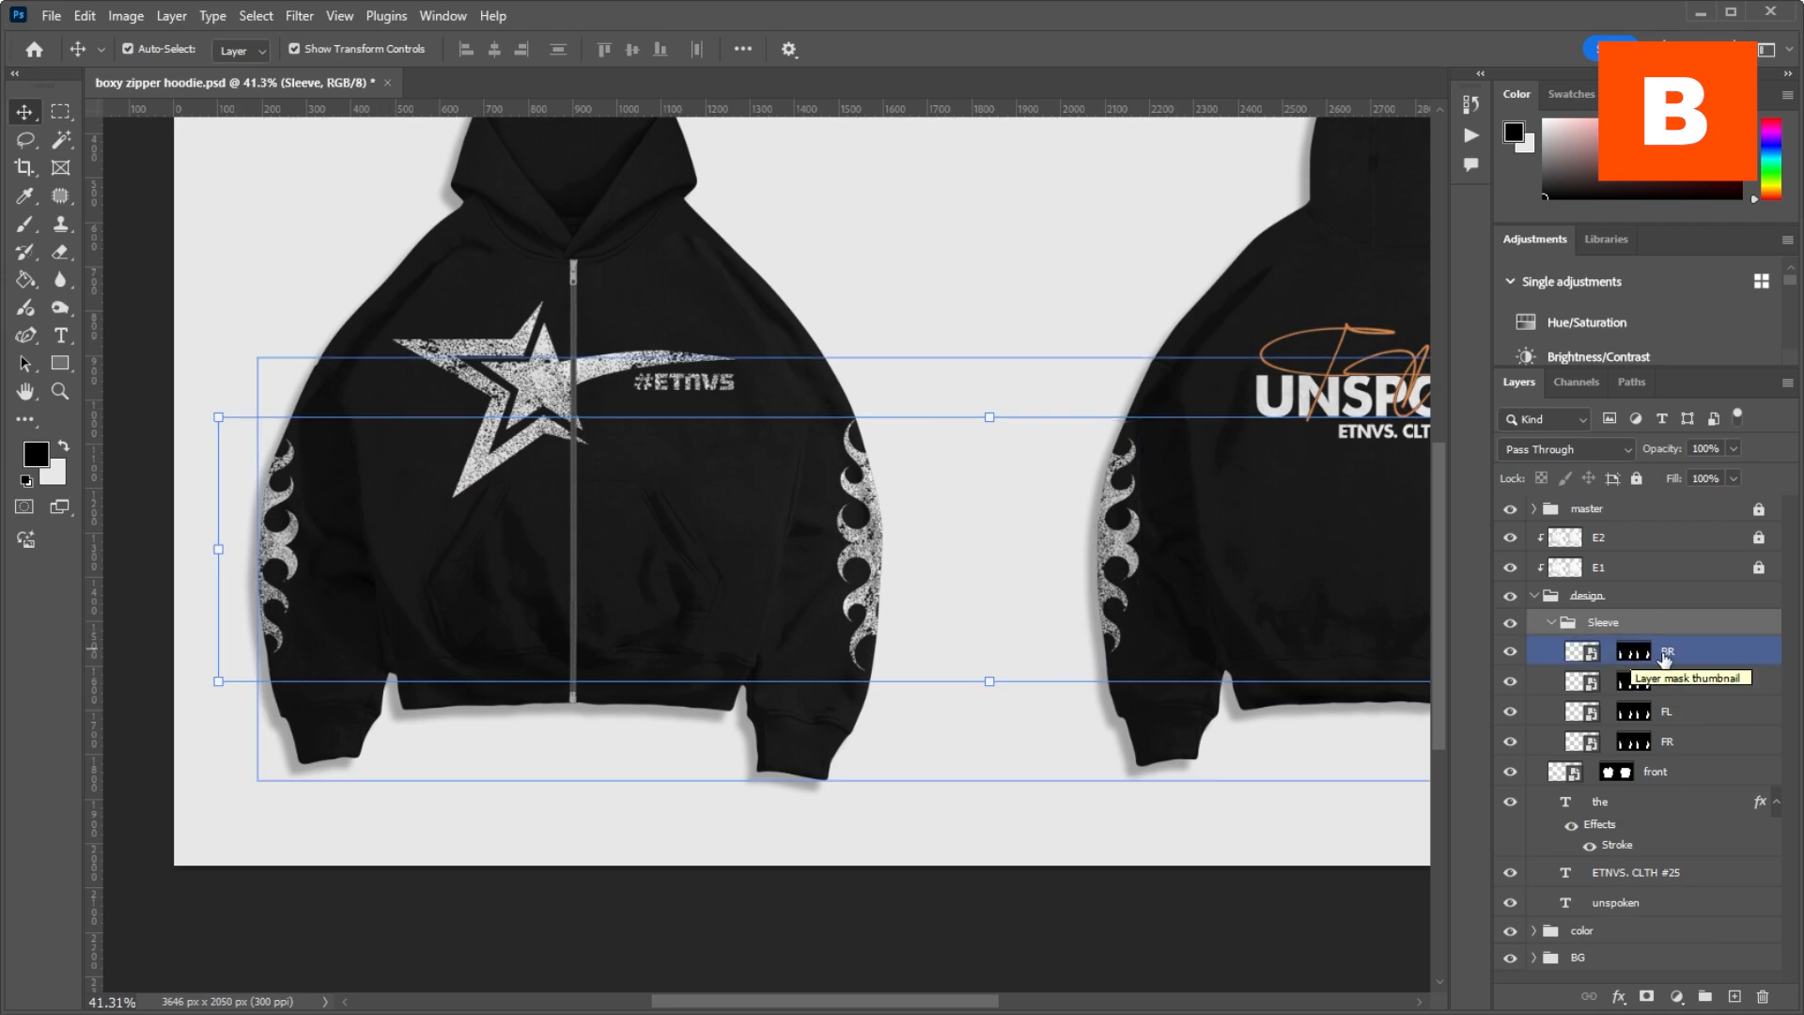
Step: Select the BR, FL and FR sleeve layers in turn to see which sleeve each one covers
left_click(1668, 659)
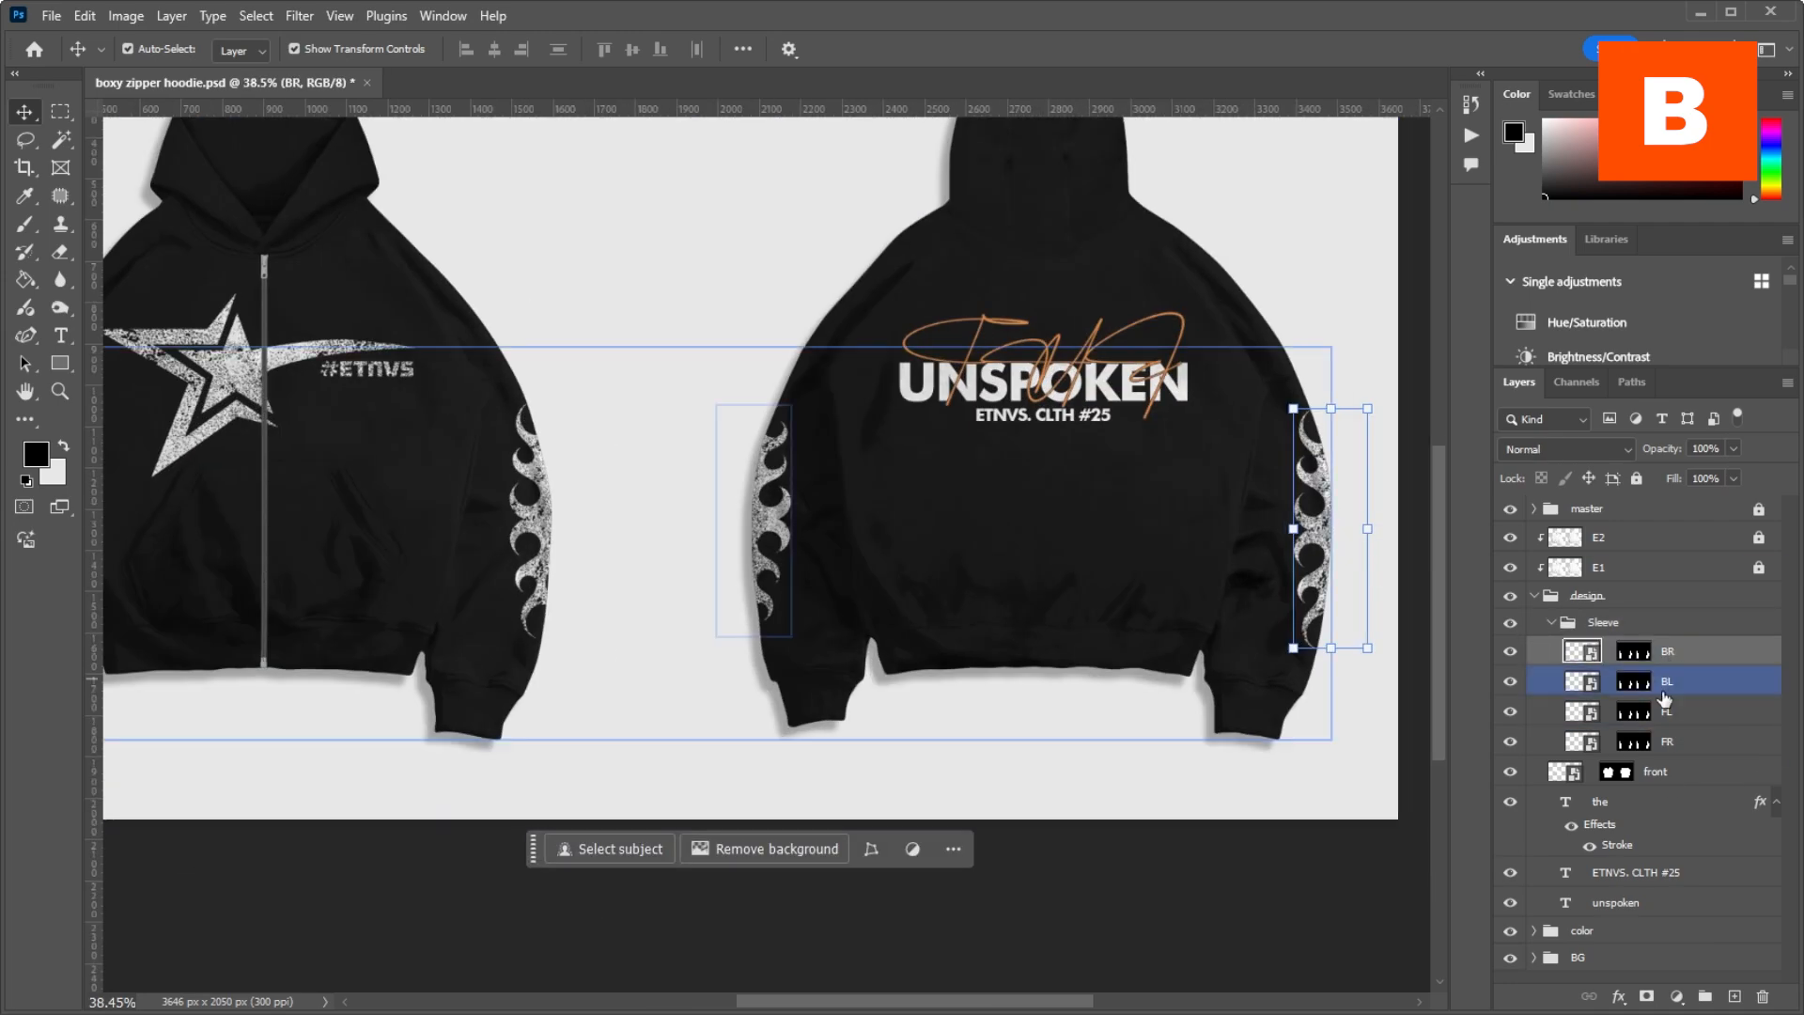
left_click(1667, 711)
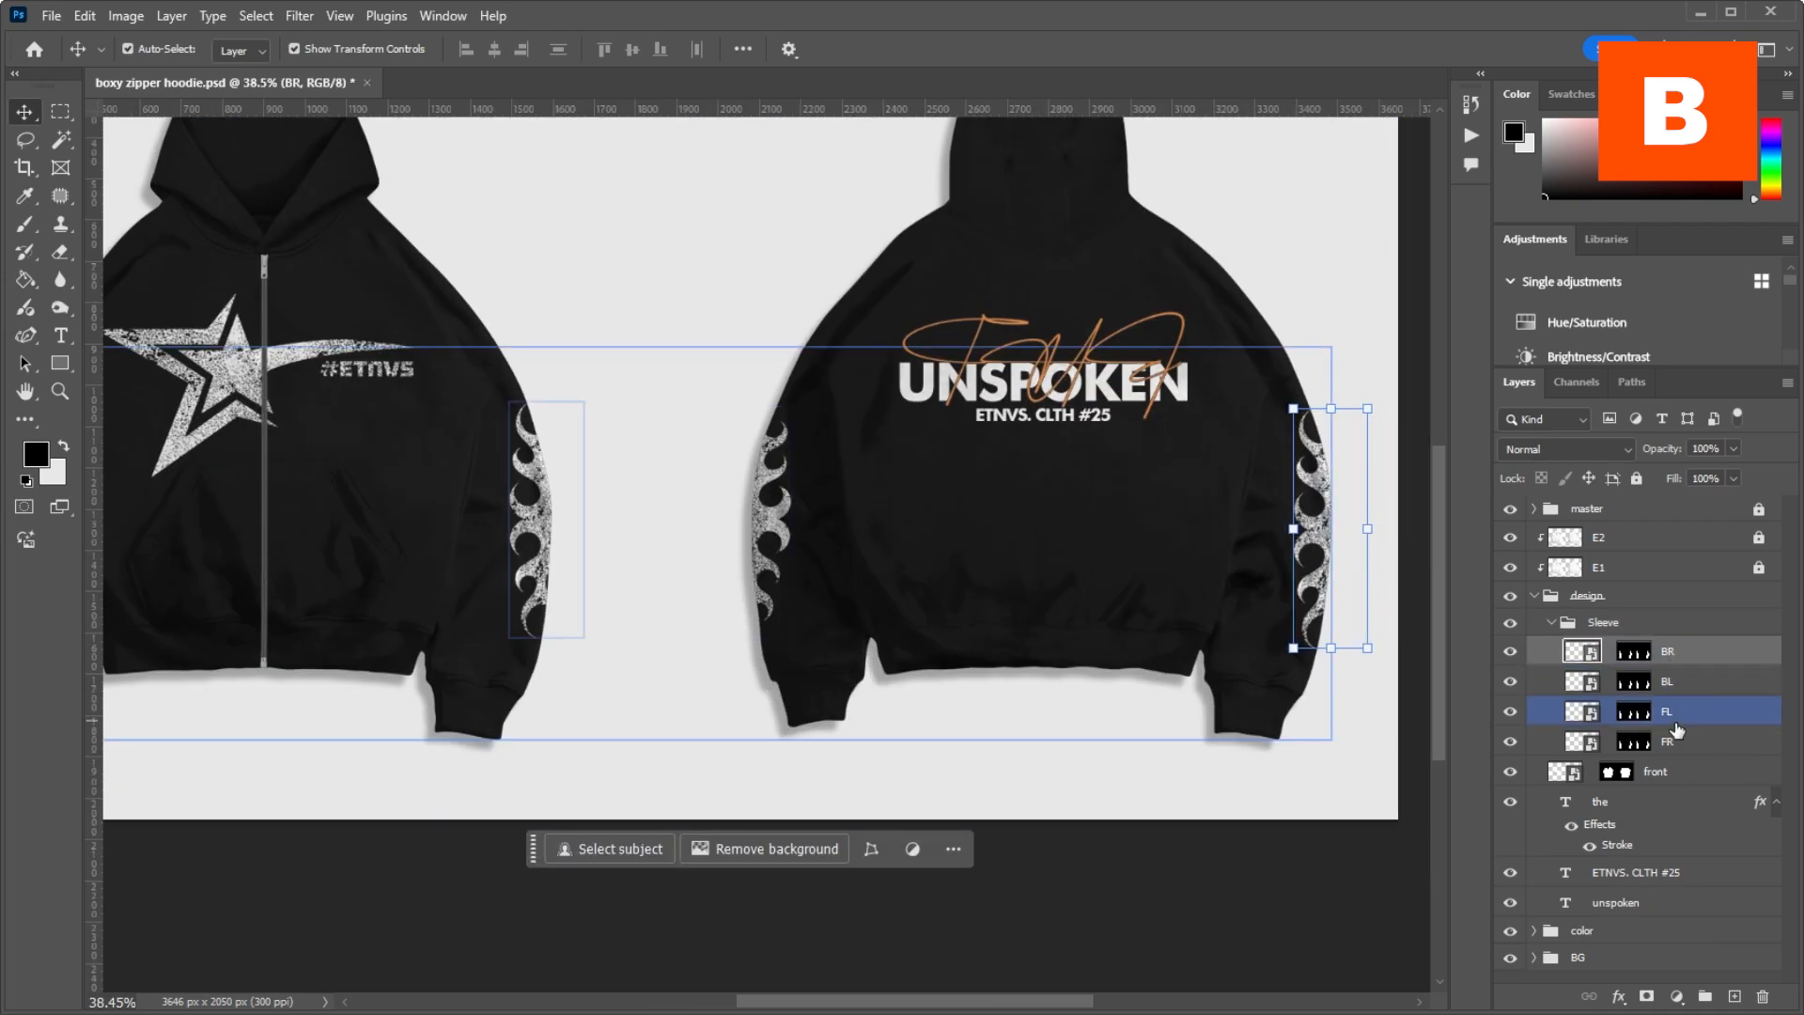
left_click(1667, 741)
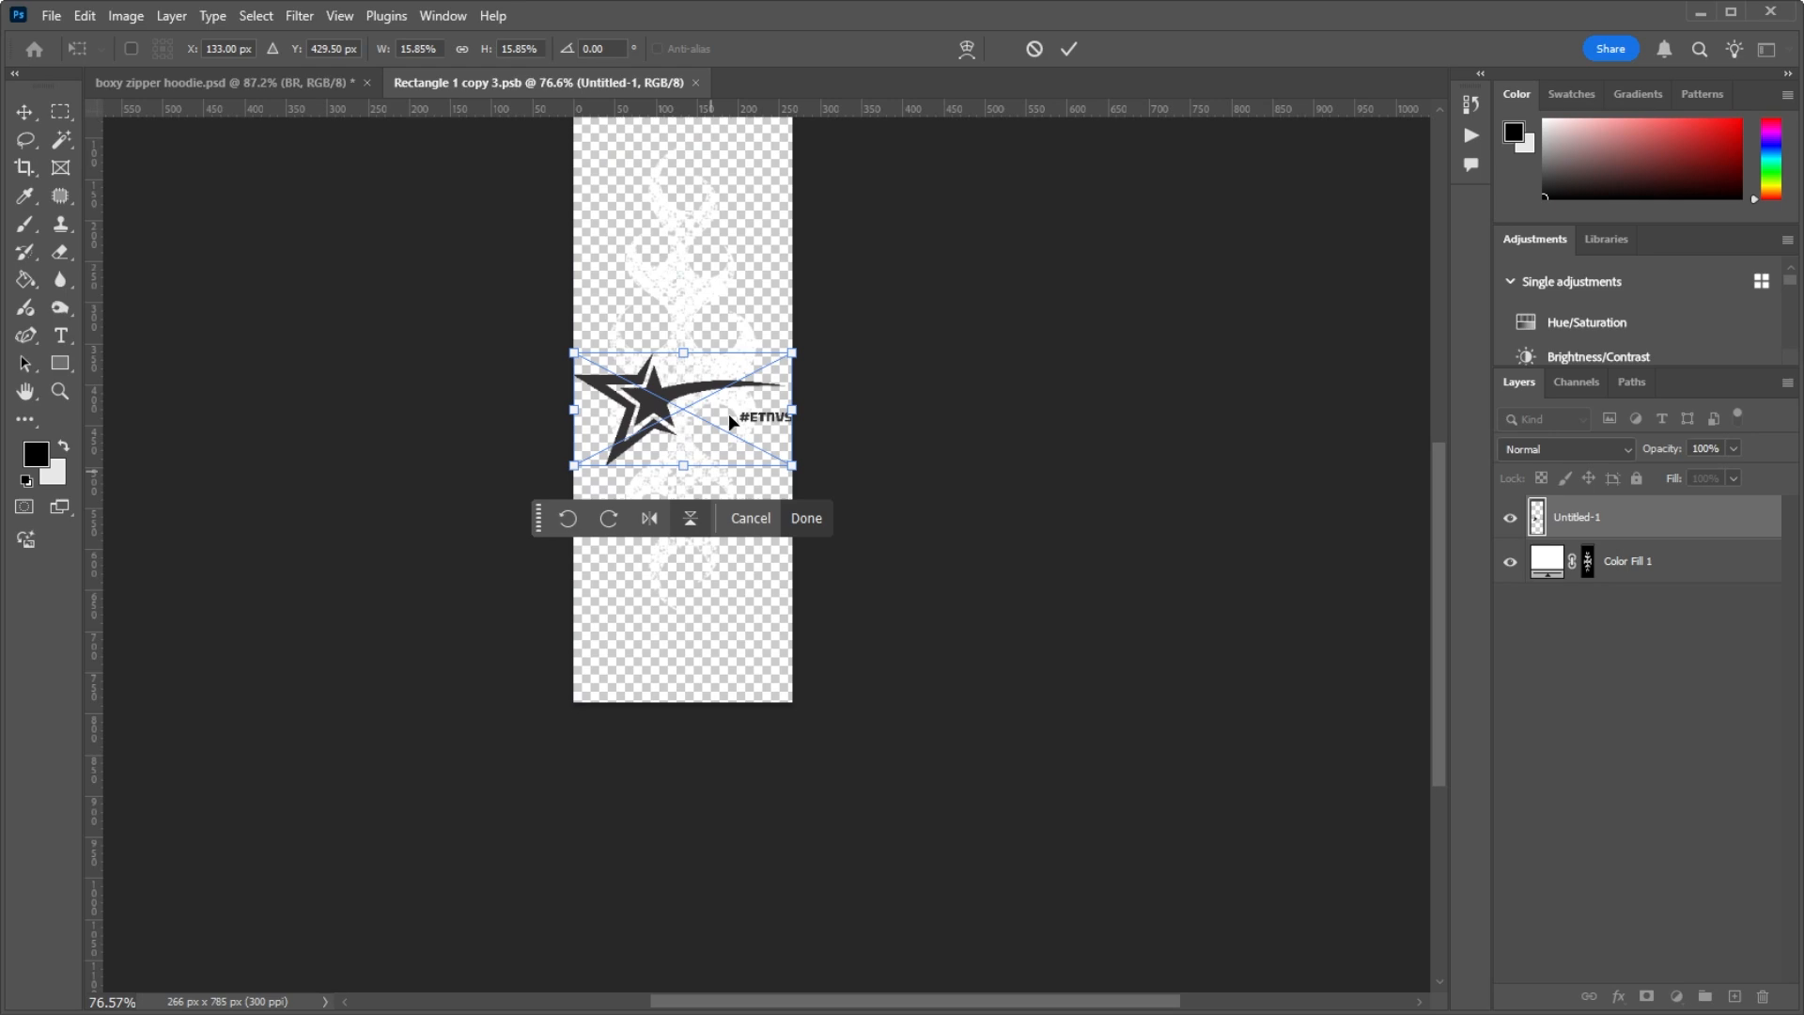
Step: Replace the flame artwork in the BR sleeve's smart object with the vertical Untitled-1 star logo, save it, and check it on the hoodie
left_click_drag(729, 413, 780, 173)
key("Return")
key("ctrl+s")
left_click(321, 87)
scroll(527, 398, "down", 5)
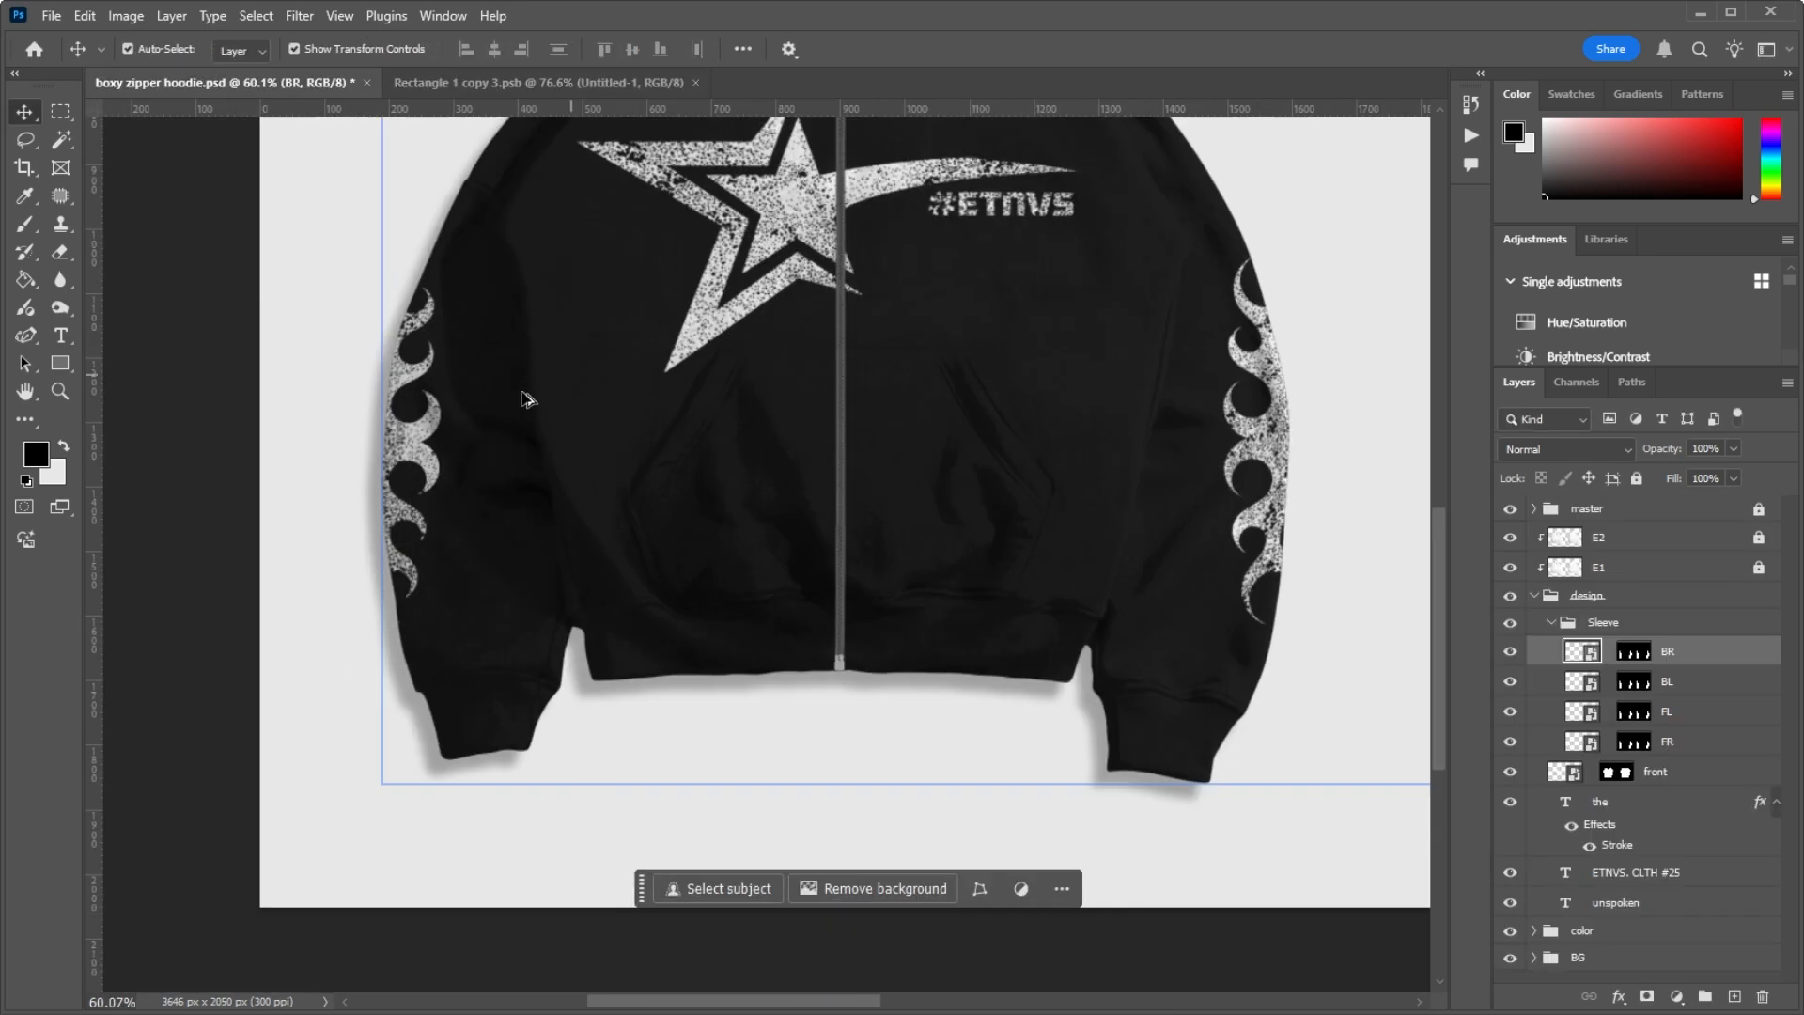
scroll(1054, 333, "up", 6)
key("ctrl+0")
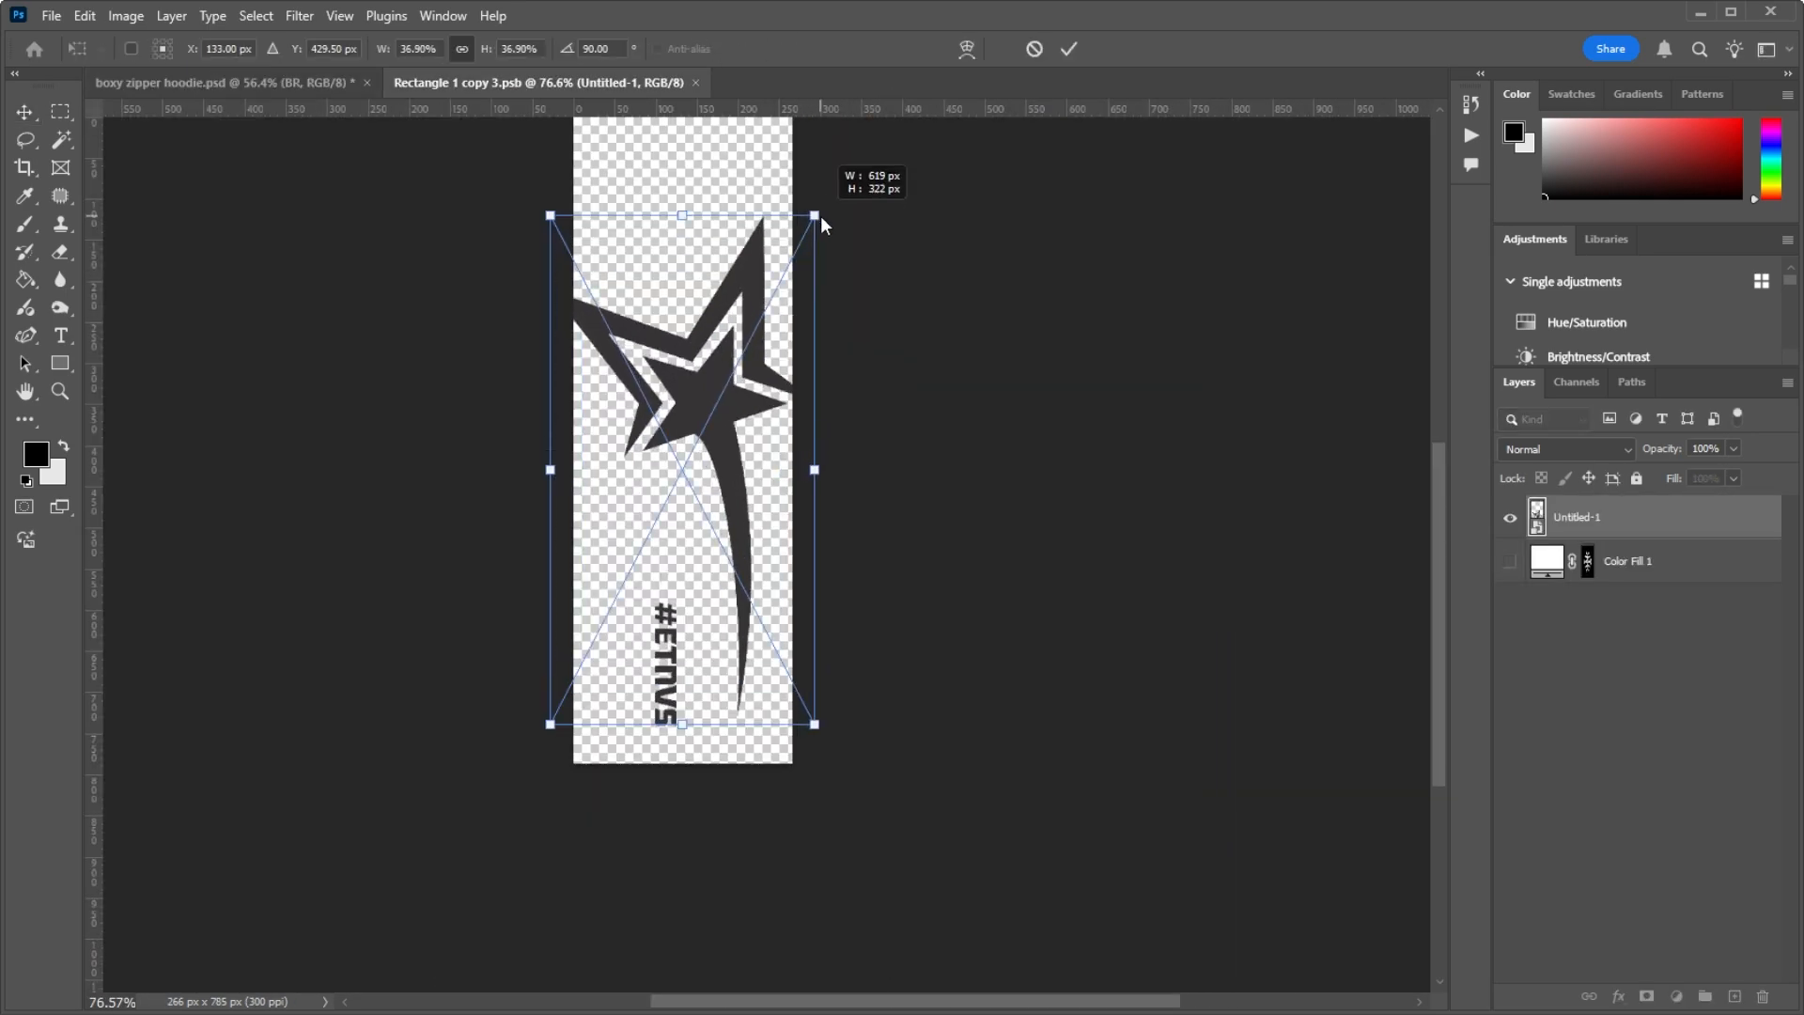
Step: Close the sleeve's smart object document, Rectangle 1 copy 3.psb
left_click_drag(812, 225, 723, 268)
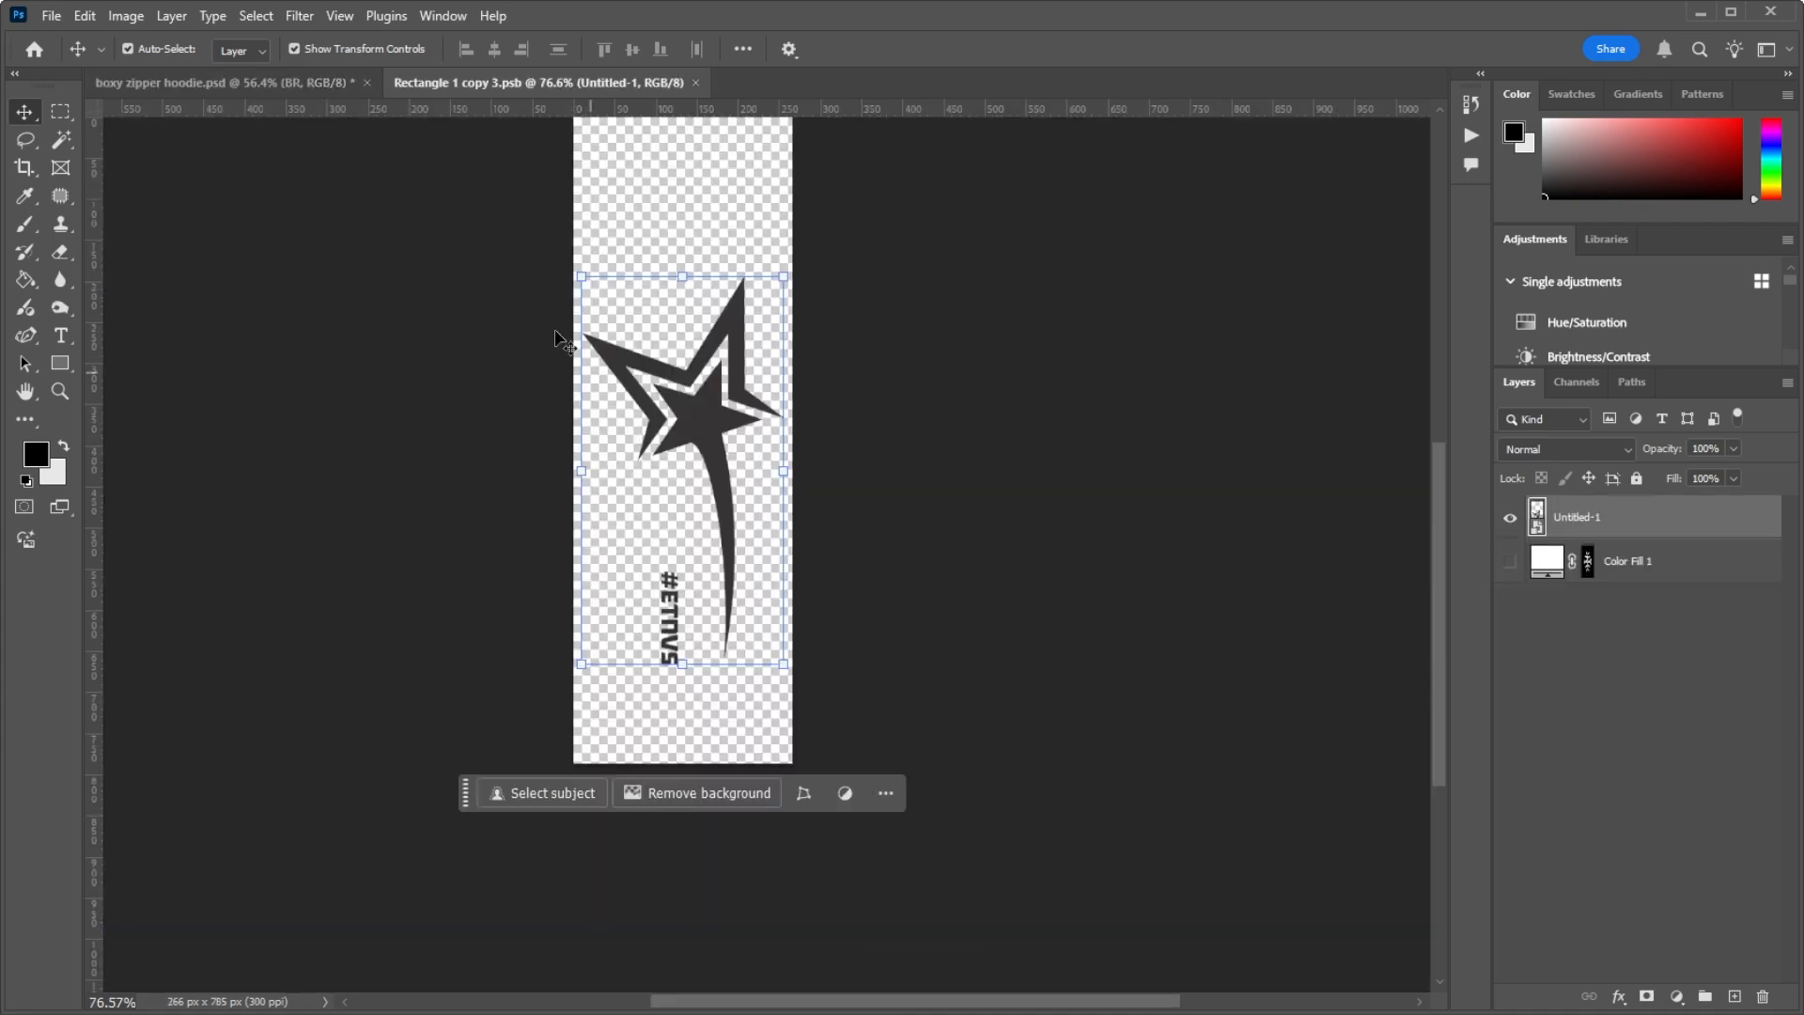
left_click_drag(714, 188, 794, 310)
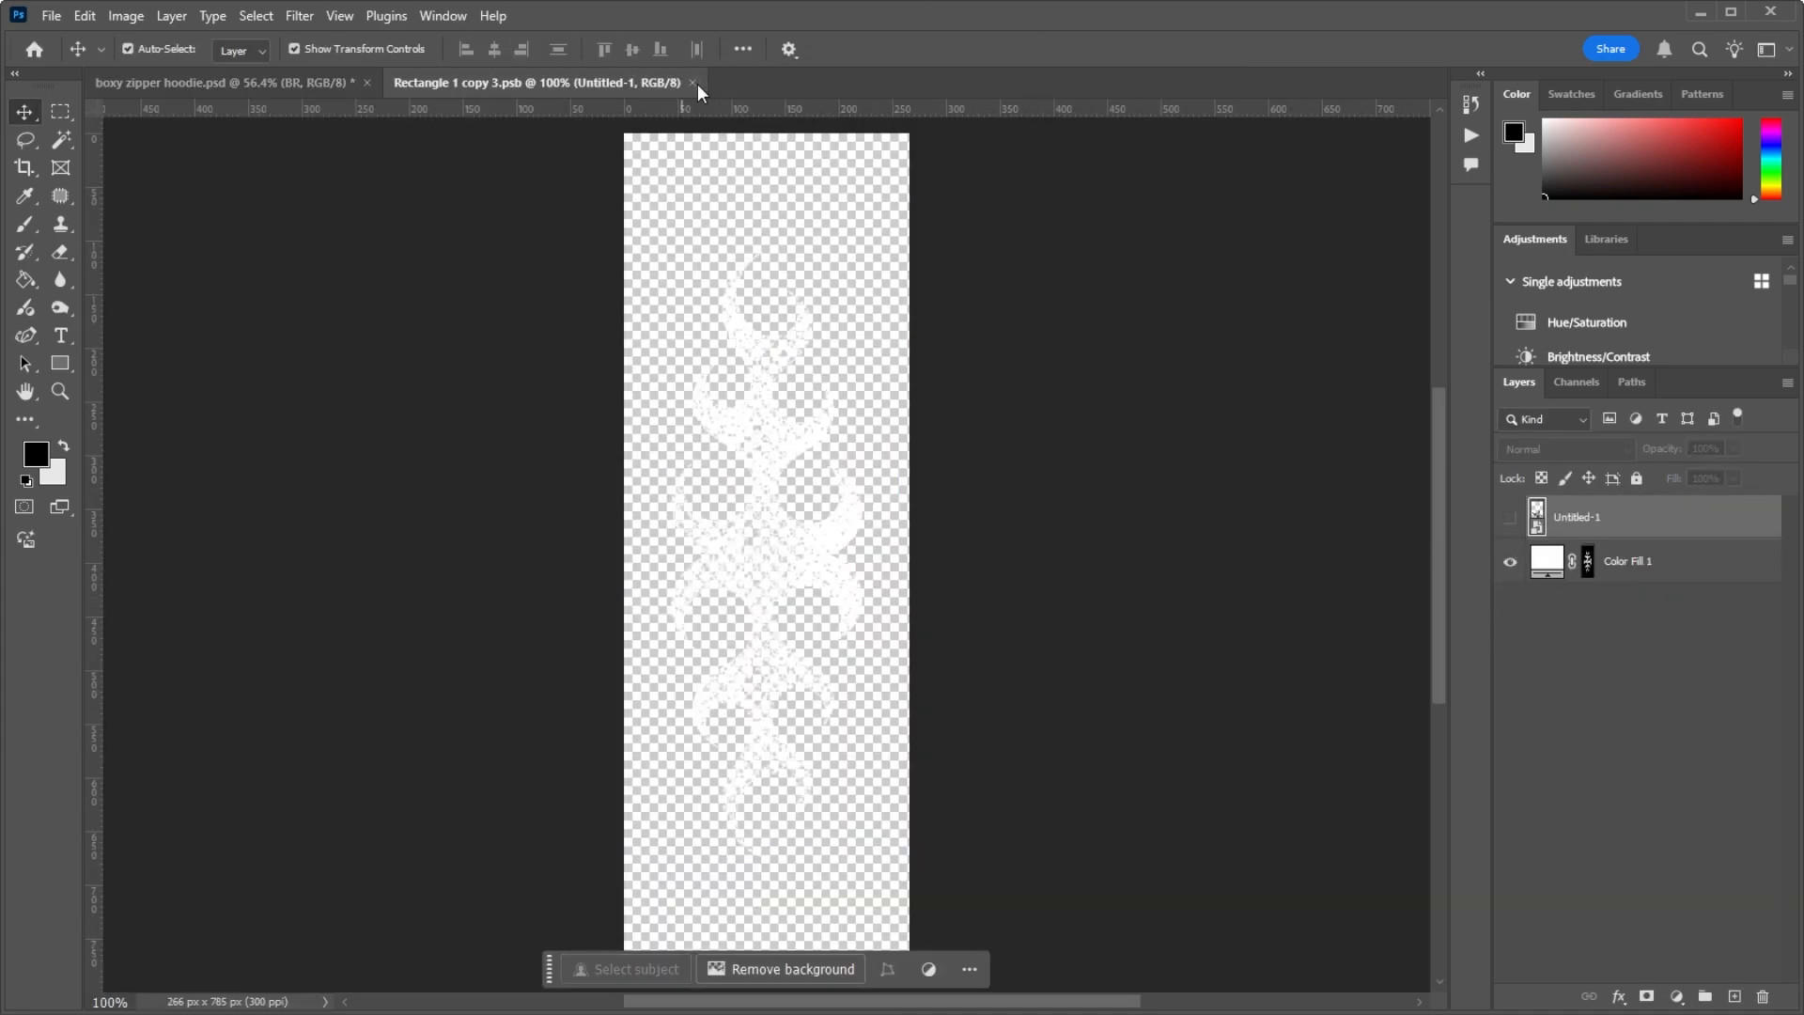
left_click(692, 82)
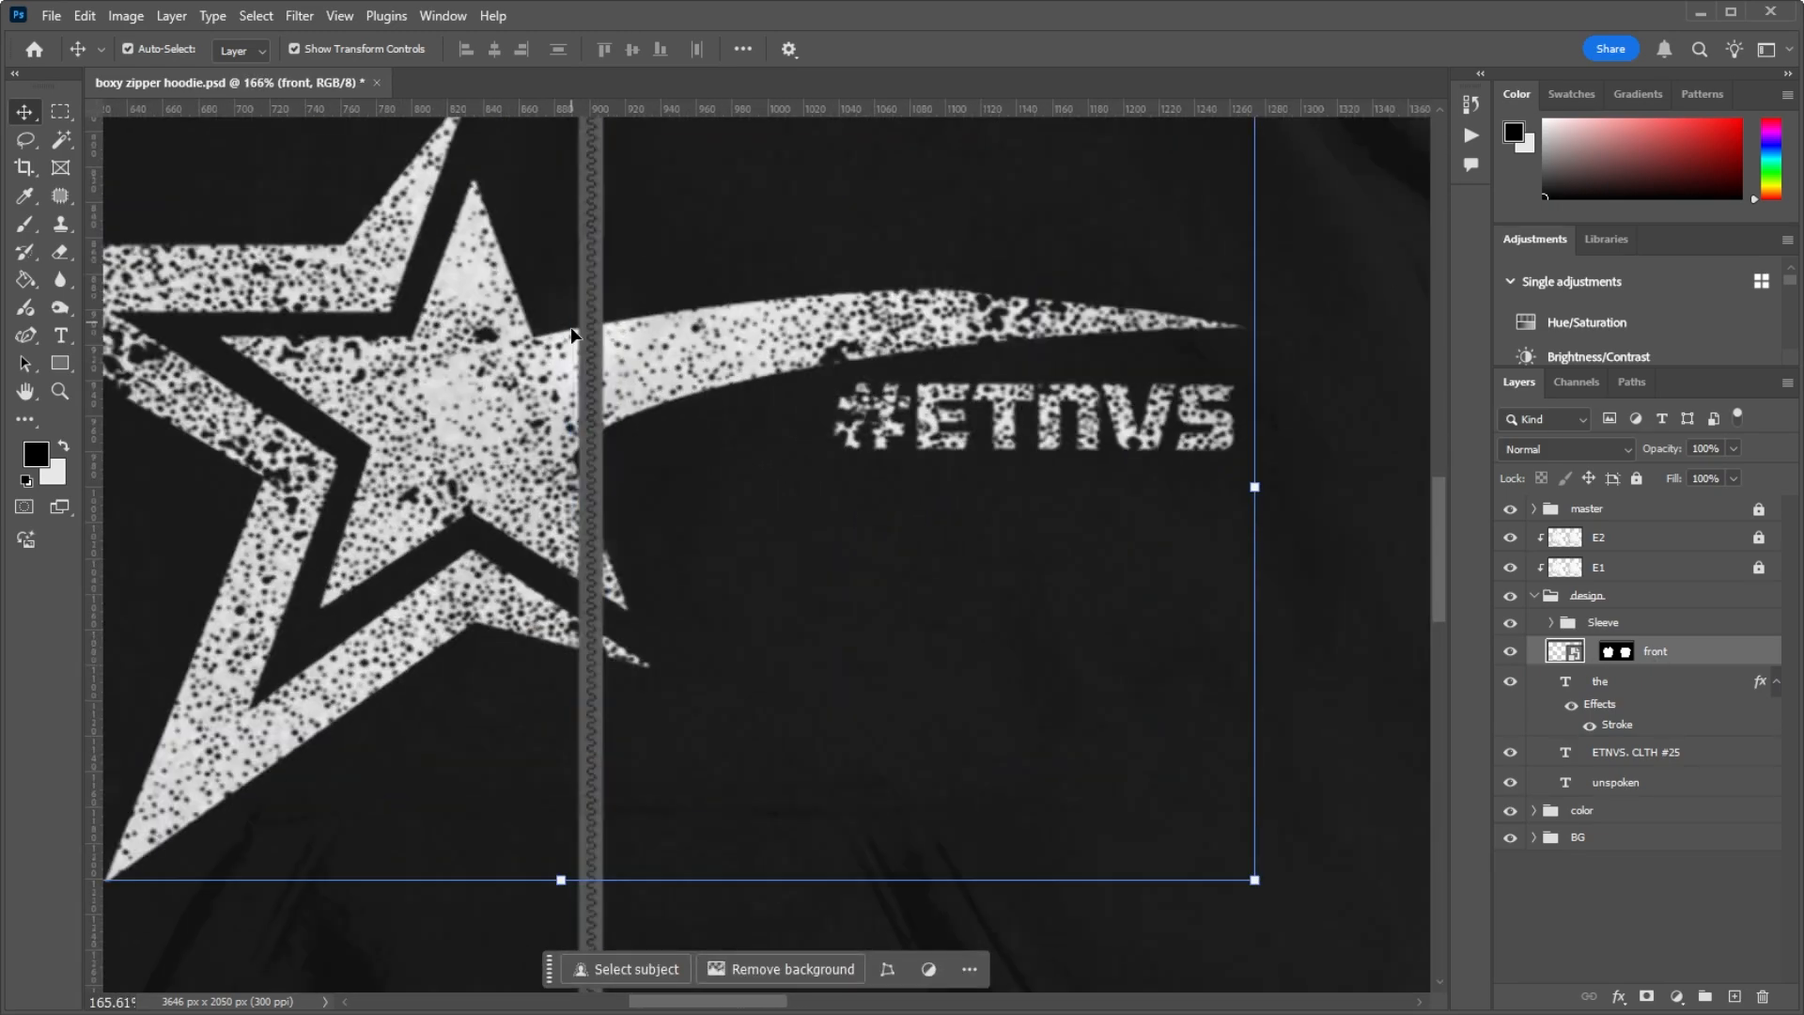
Step: Disable the front layer's mask to compare the logo over the zipper, and enable the mask again
right_click(1616, 655)
left_click(1597, 680)
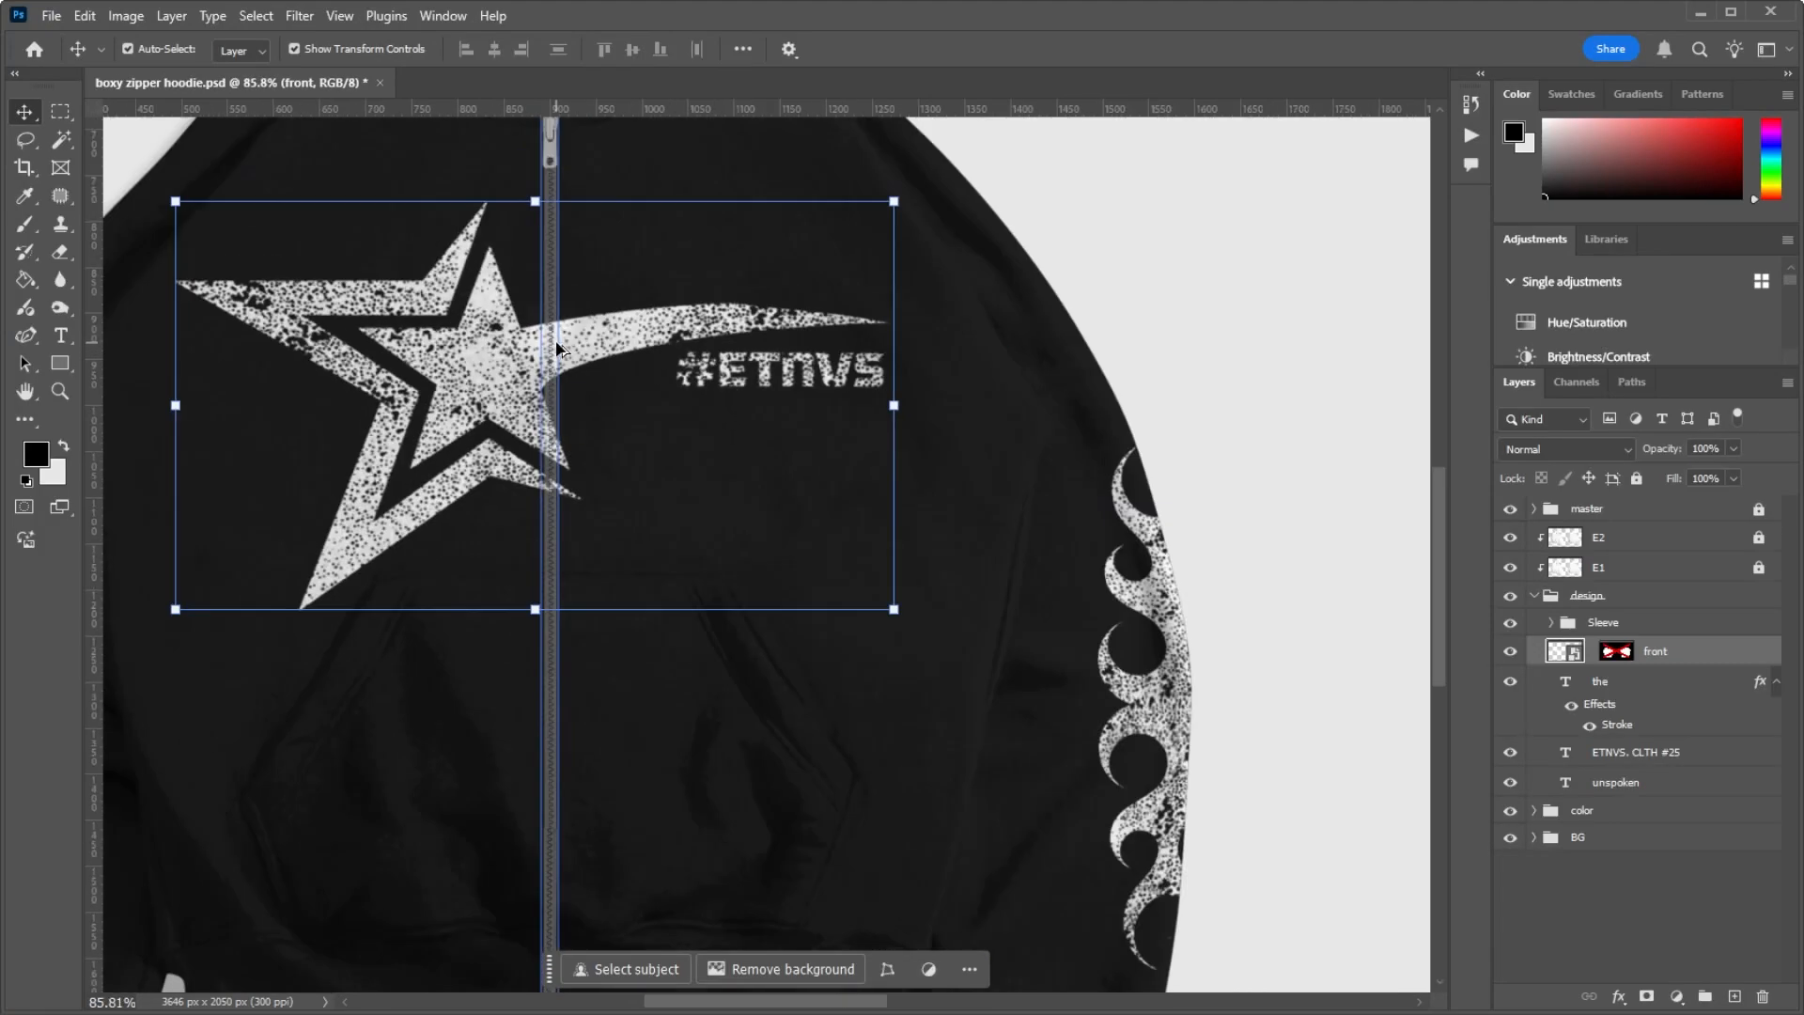
right_click(1615, 651)
left_click(1588, 675)
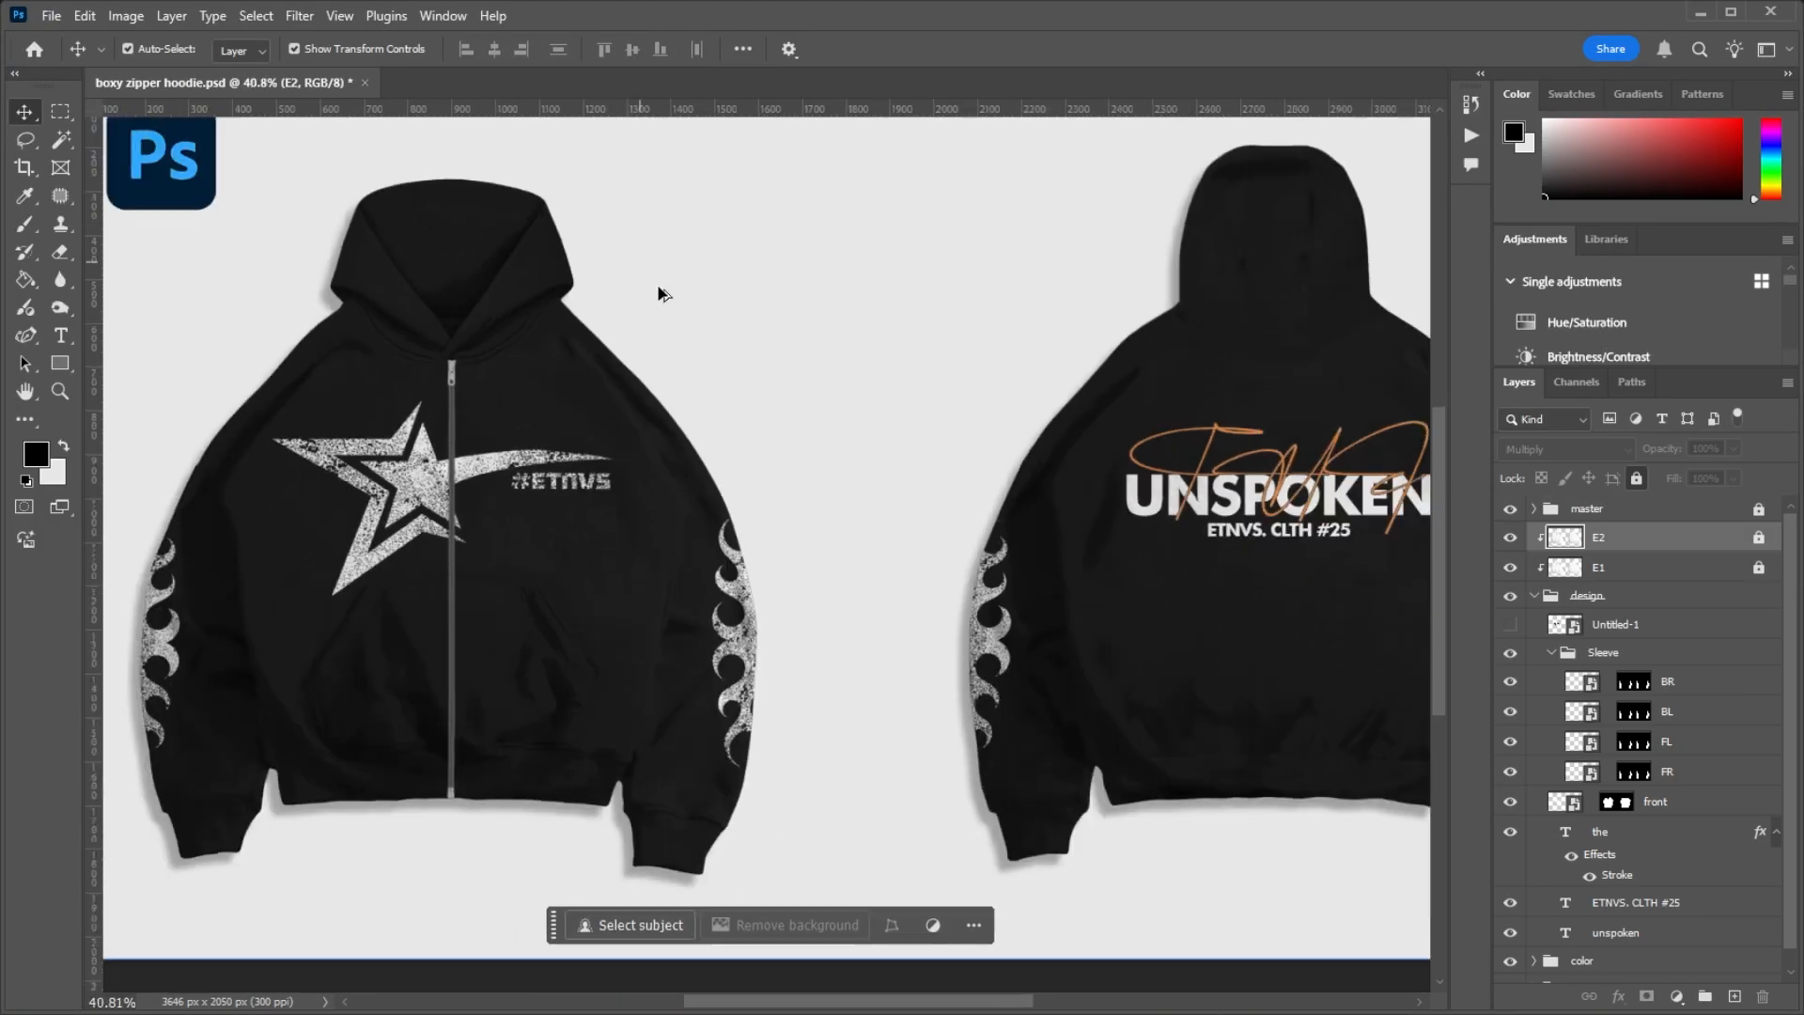
Step: Examine the front logo around the zipper up close and the whole mockup in full view
scroll(657, 287, "down", 4)
scroll(521, 402, "up", 10)
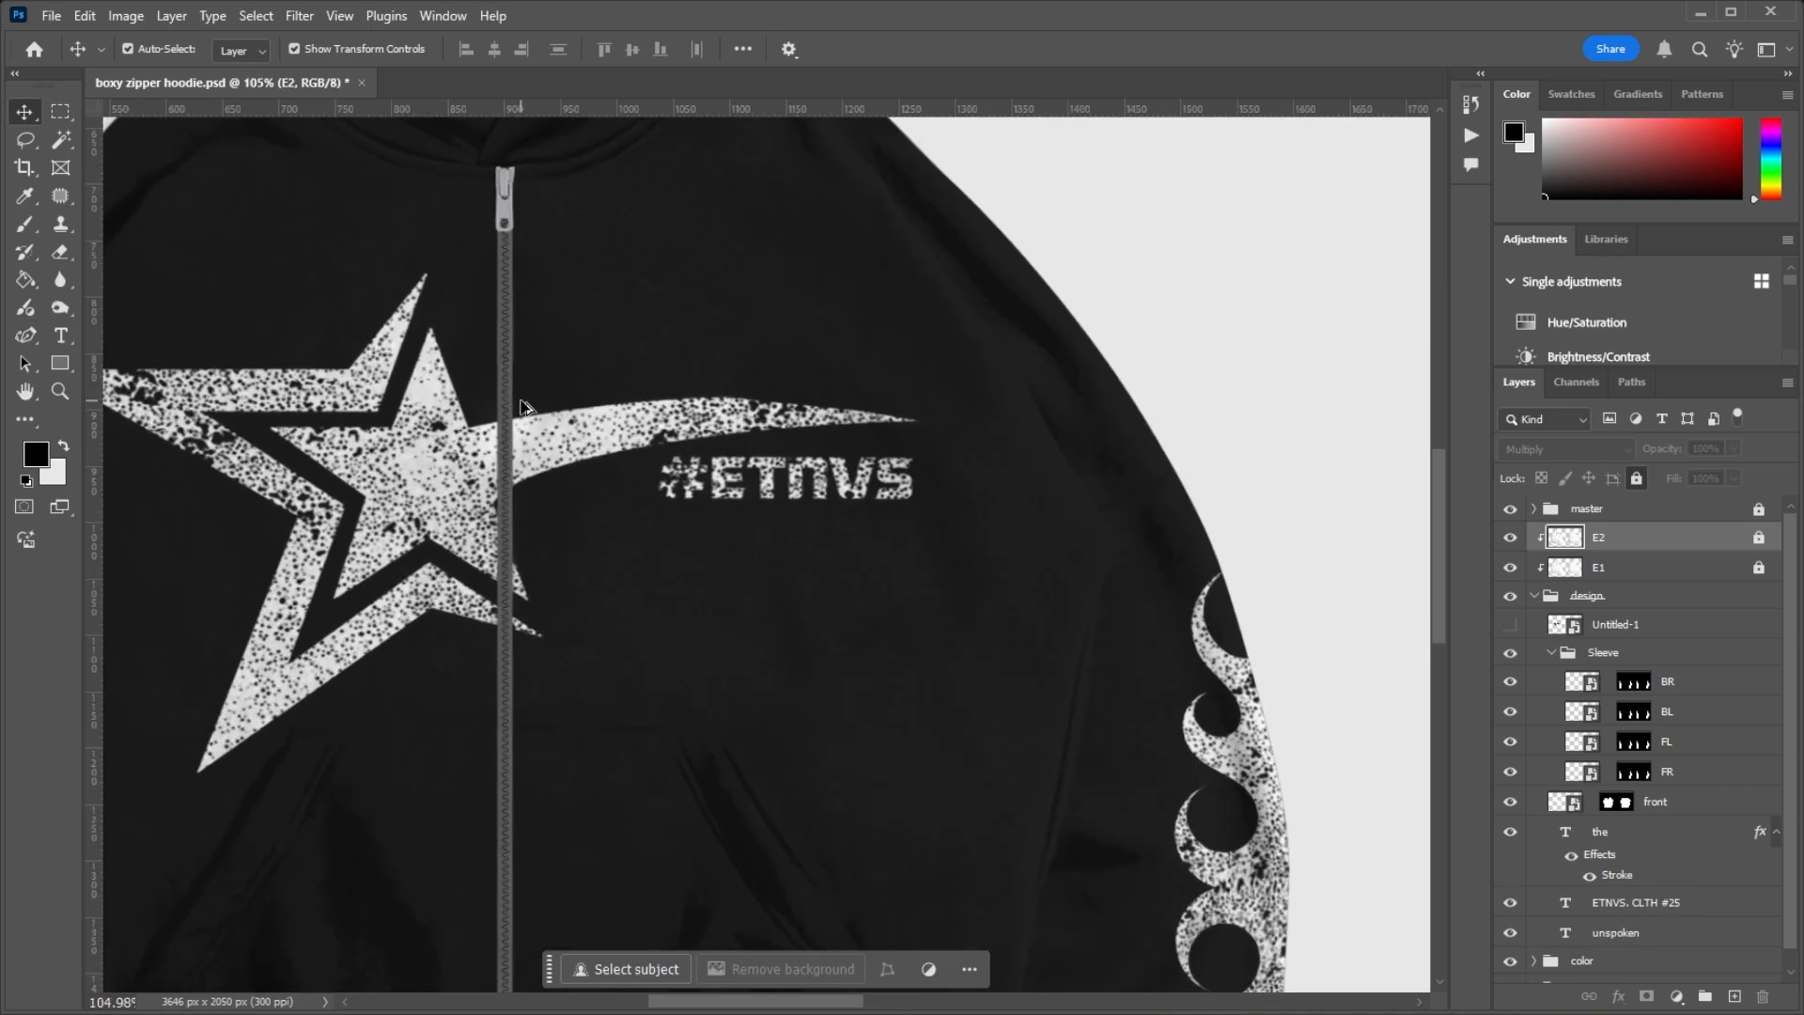
scroll(520, 402, "down", 7)
scroll(501, 417, "up", 5)
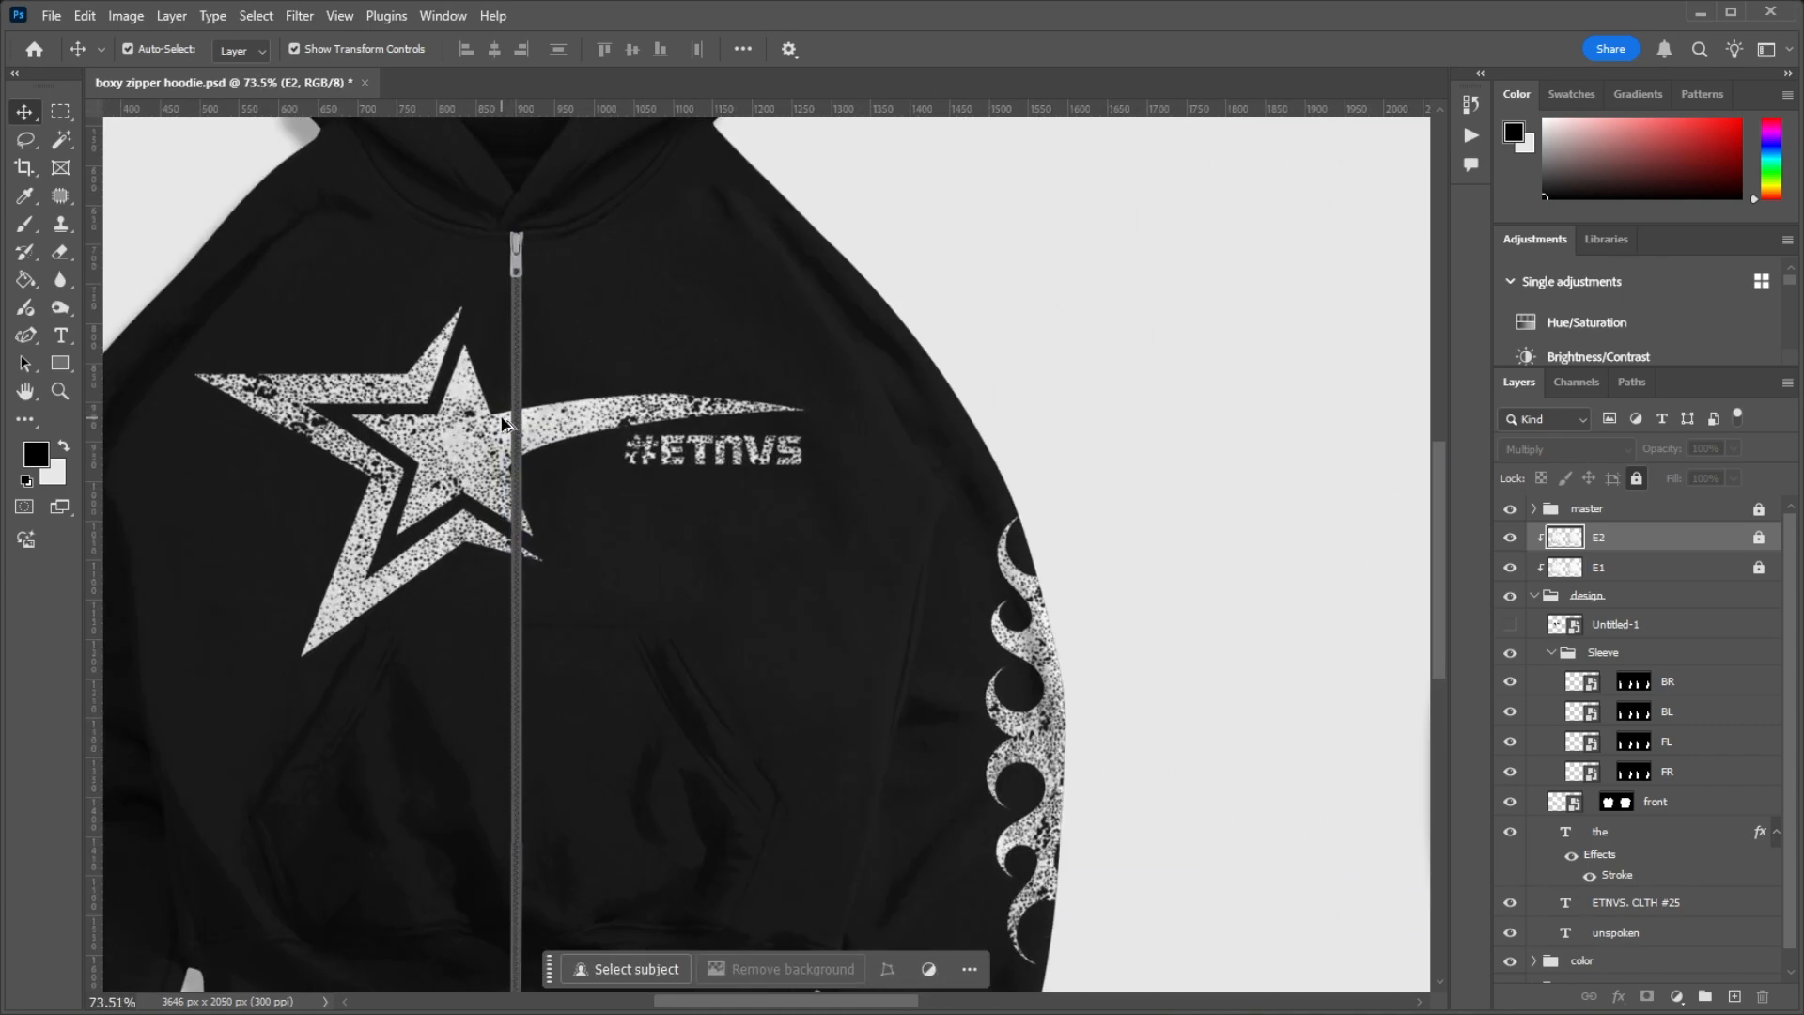
scroll(504, 424, "down", 2)
scroll(505, 404, "down", 3)
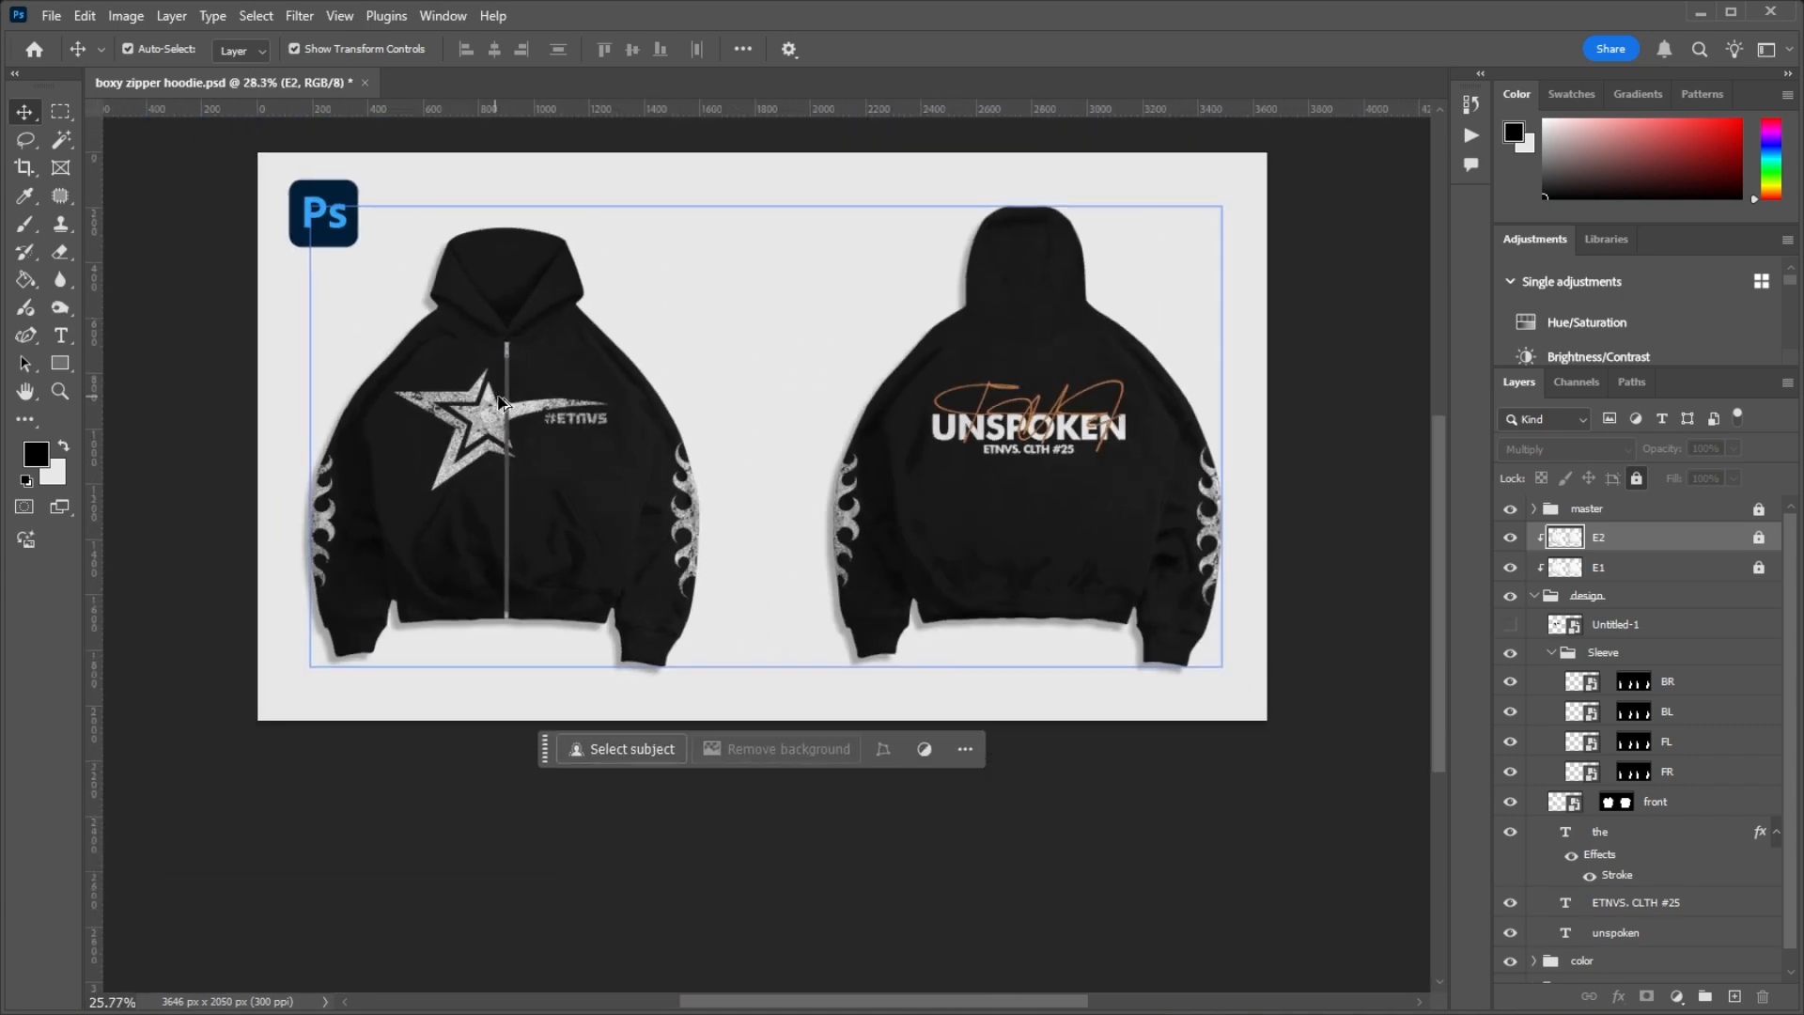
scroll(554, 396, "up", 7)
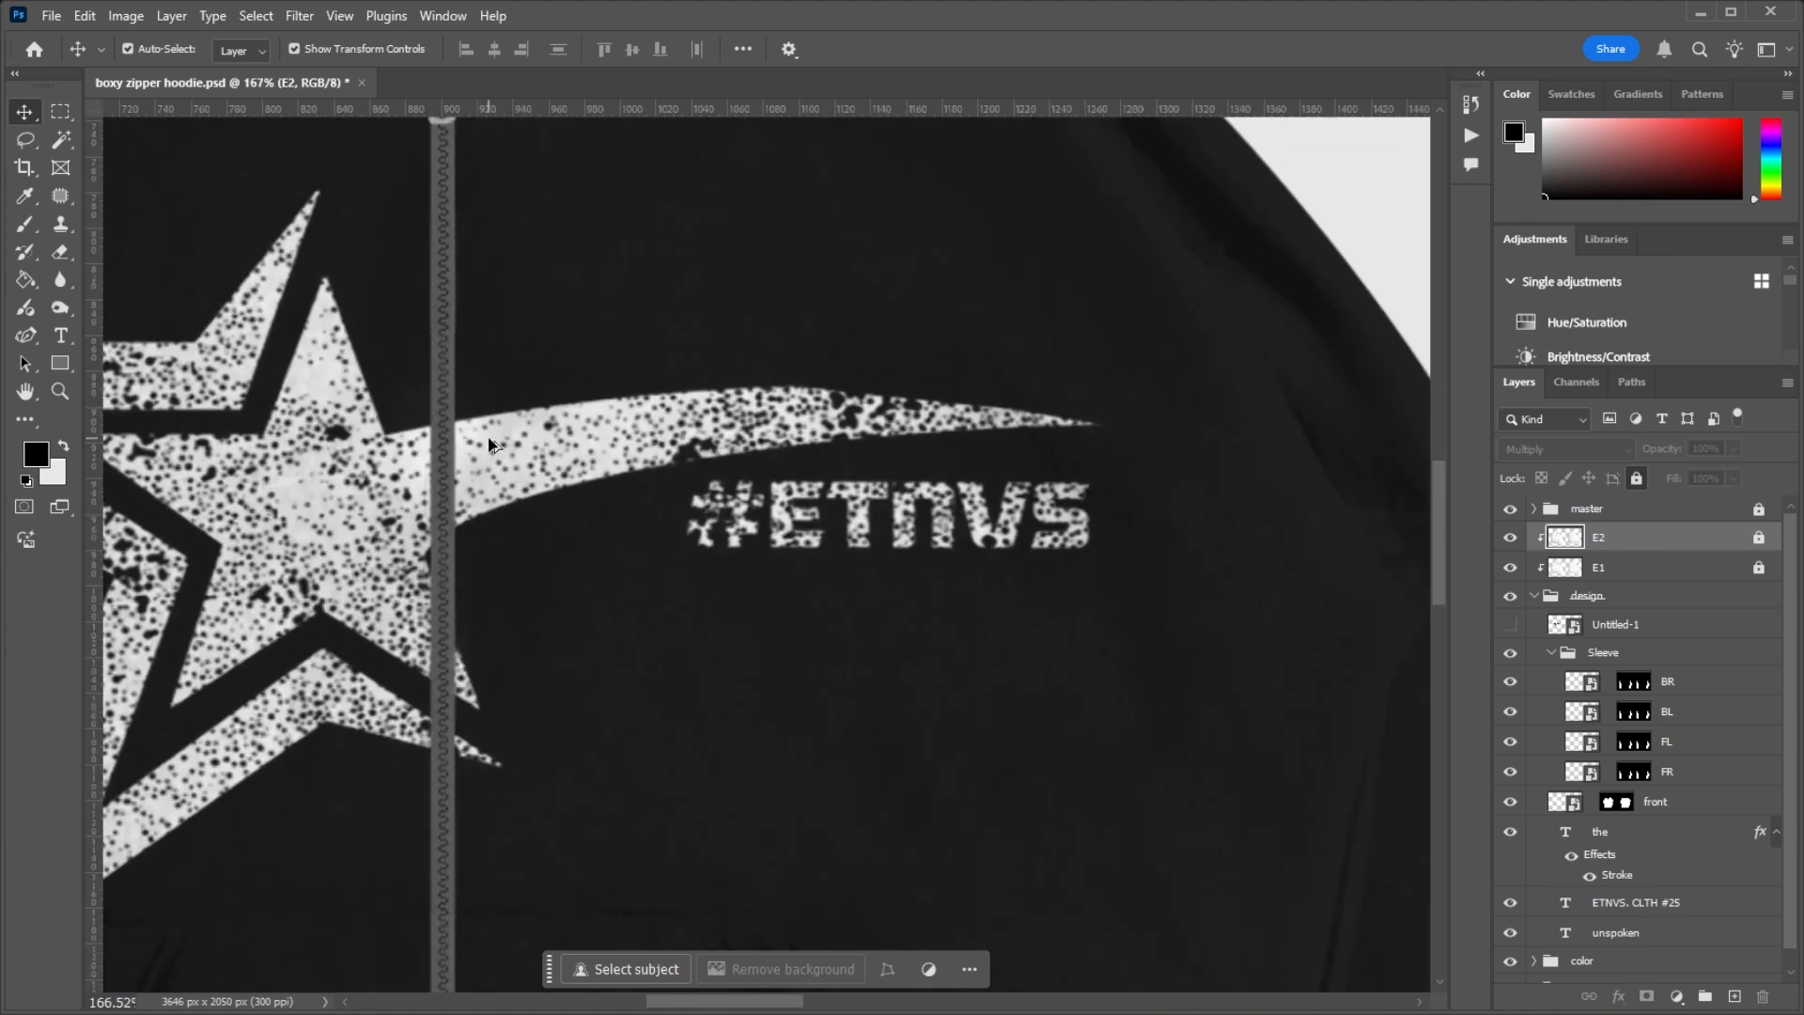
scroll(505, 436, "down", 7)
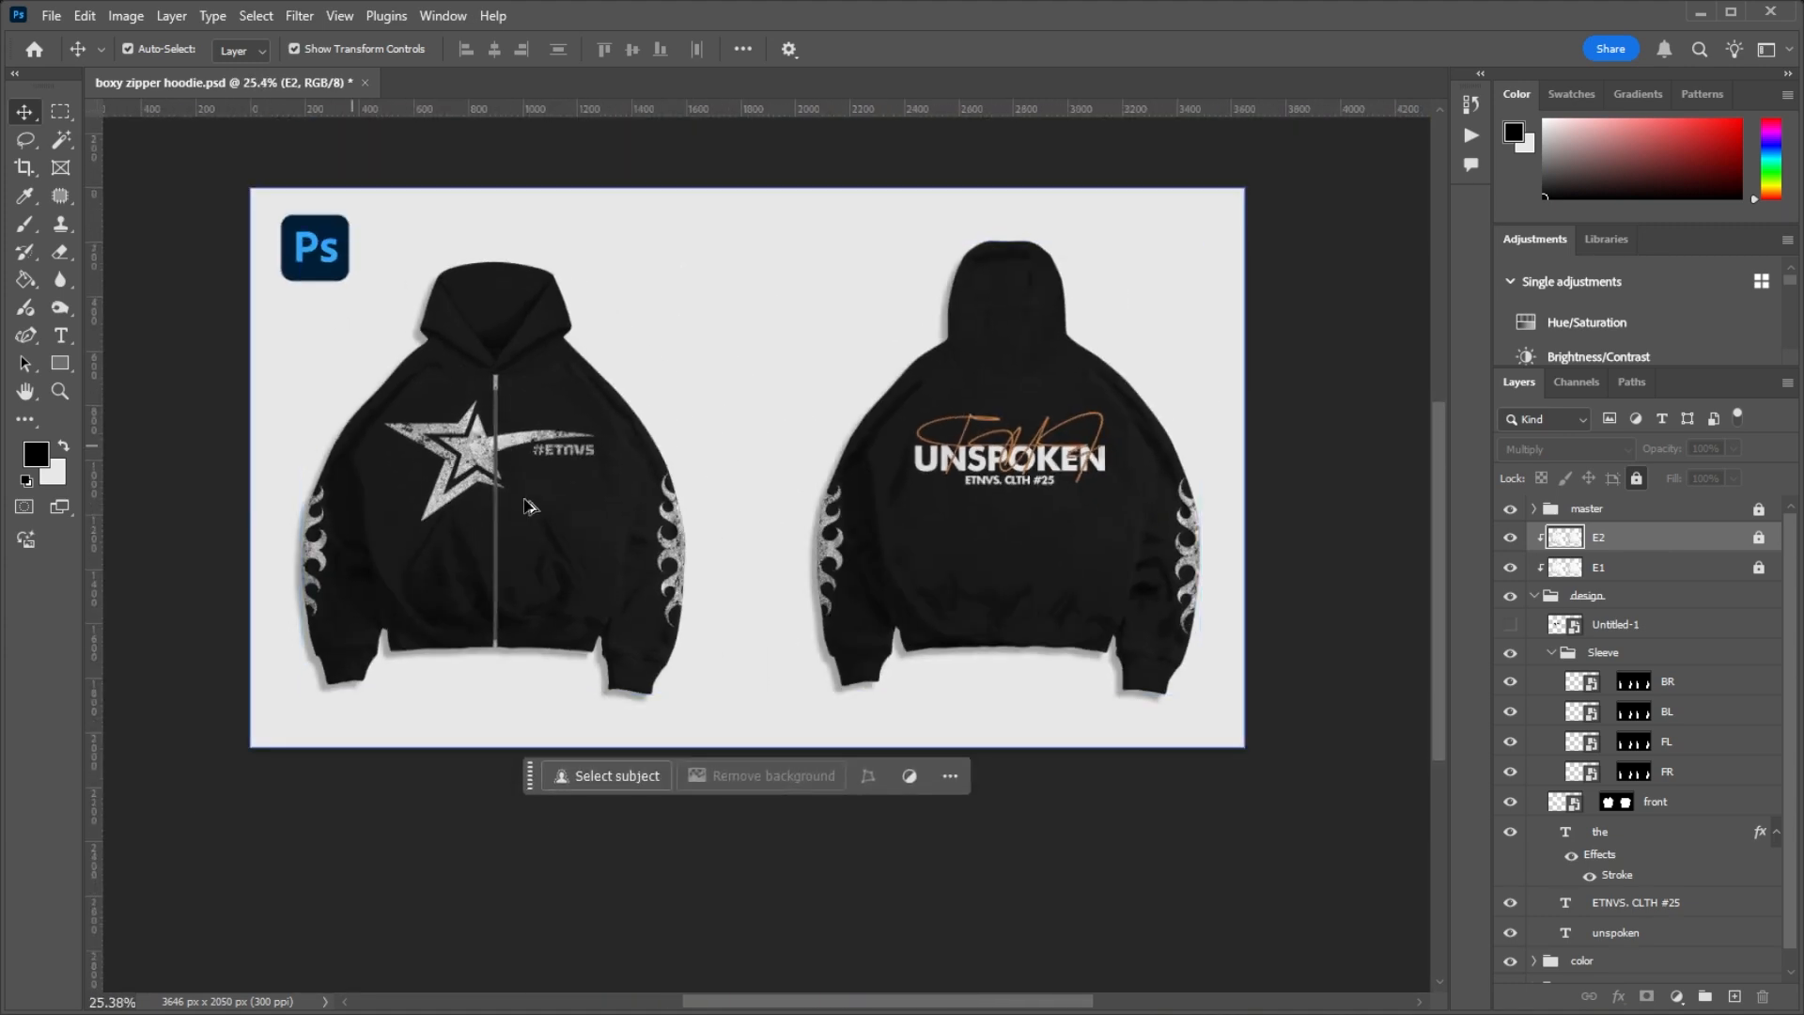
scroll(526, 447, "up", 4)
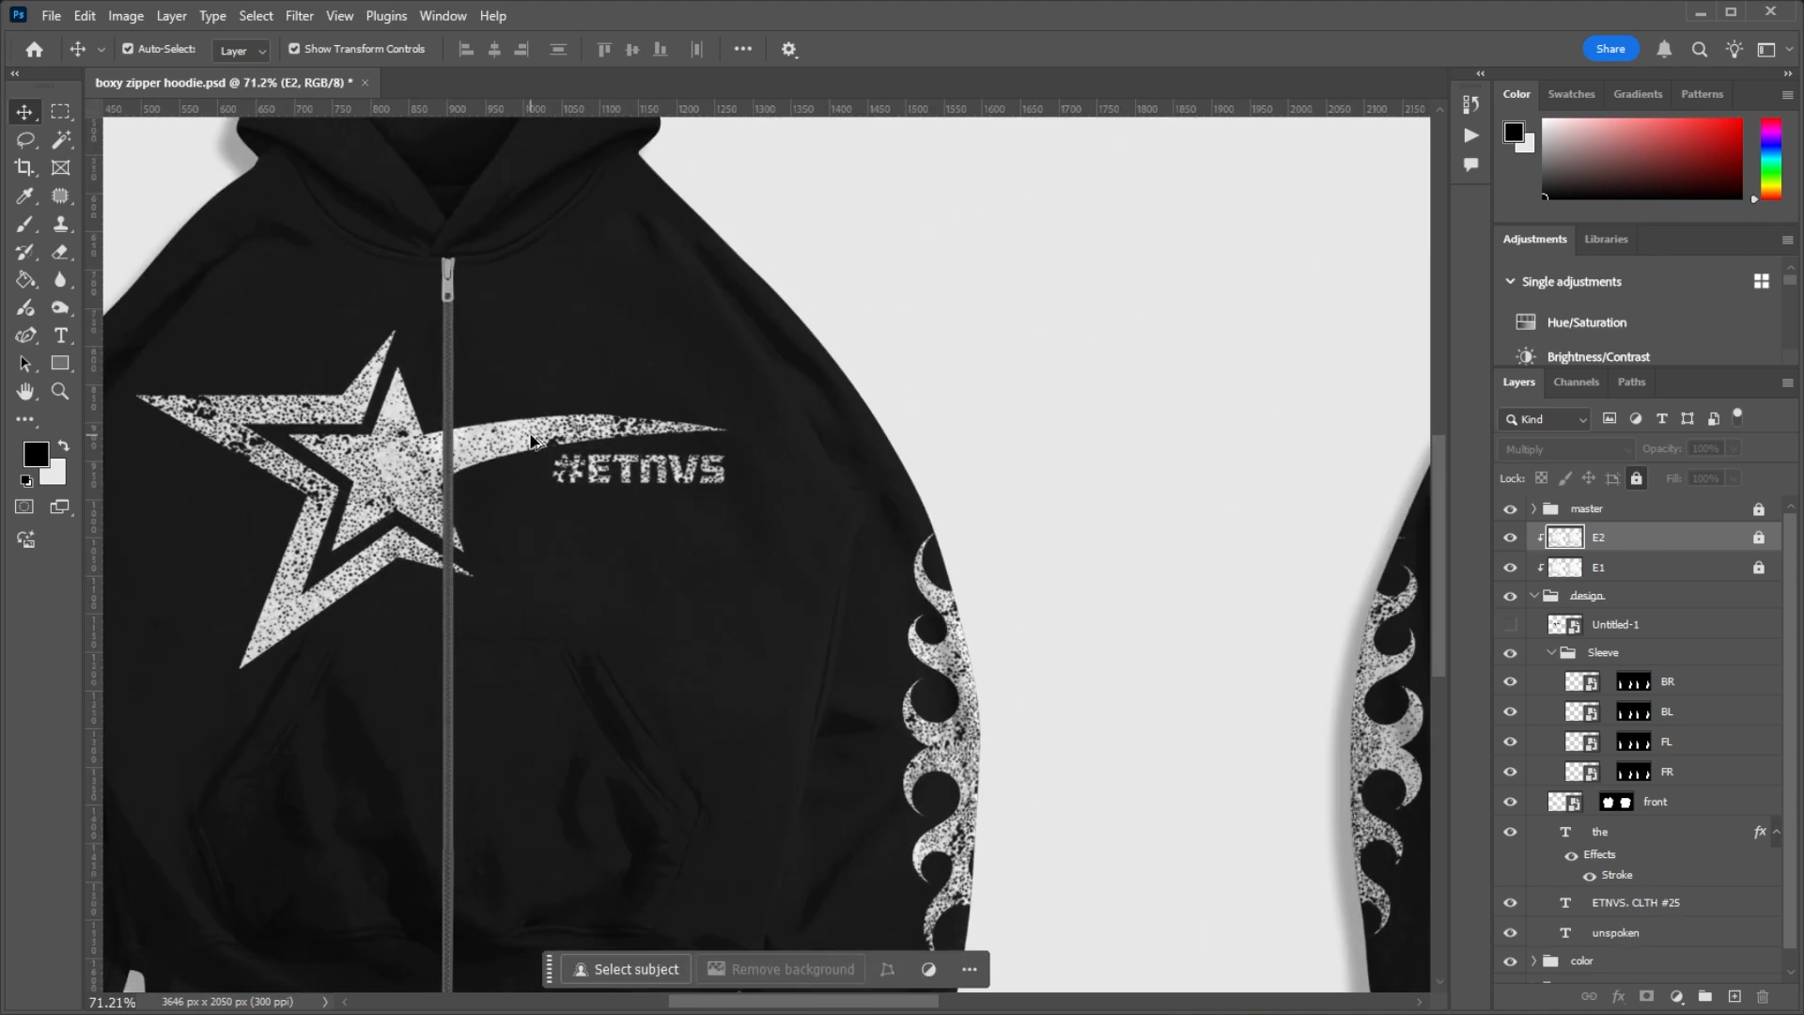
scroll(531, 440, "down", 4)
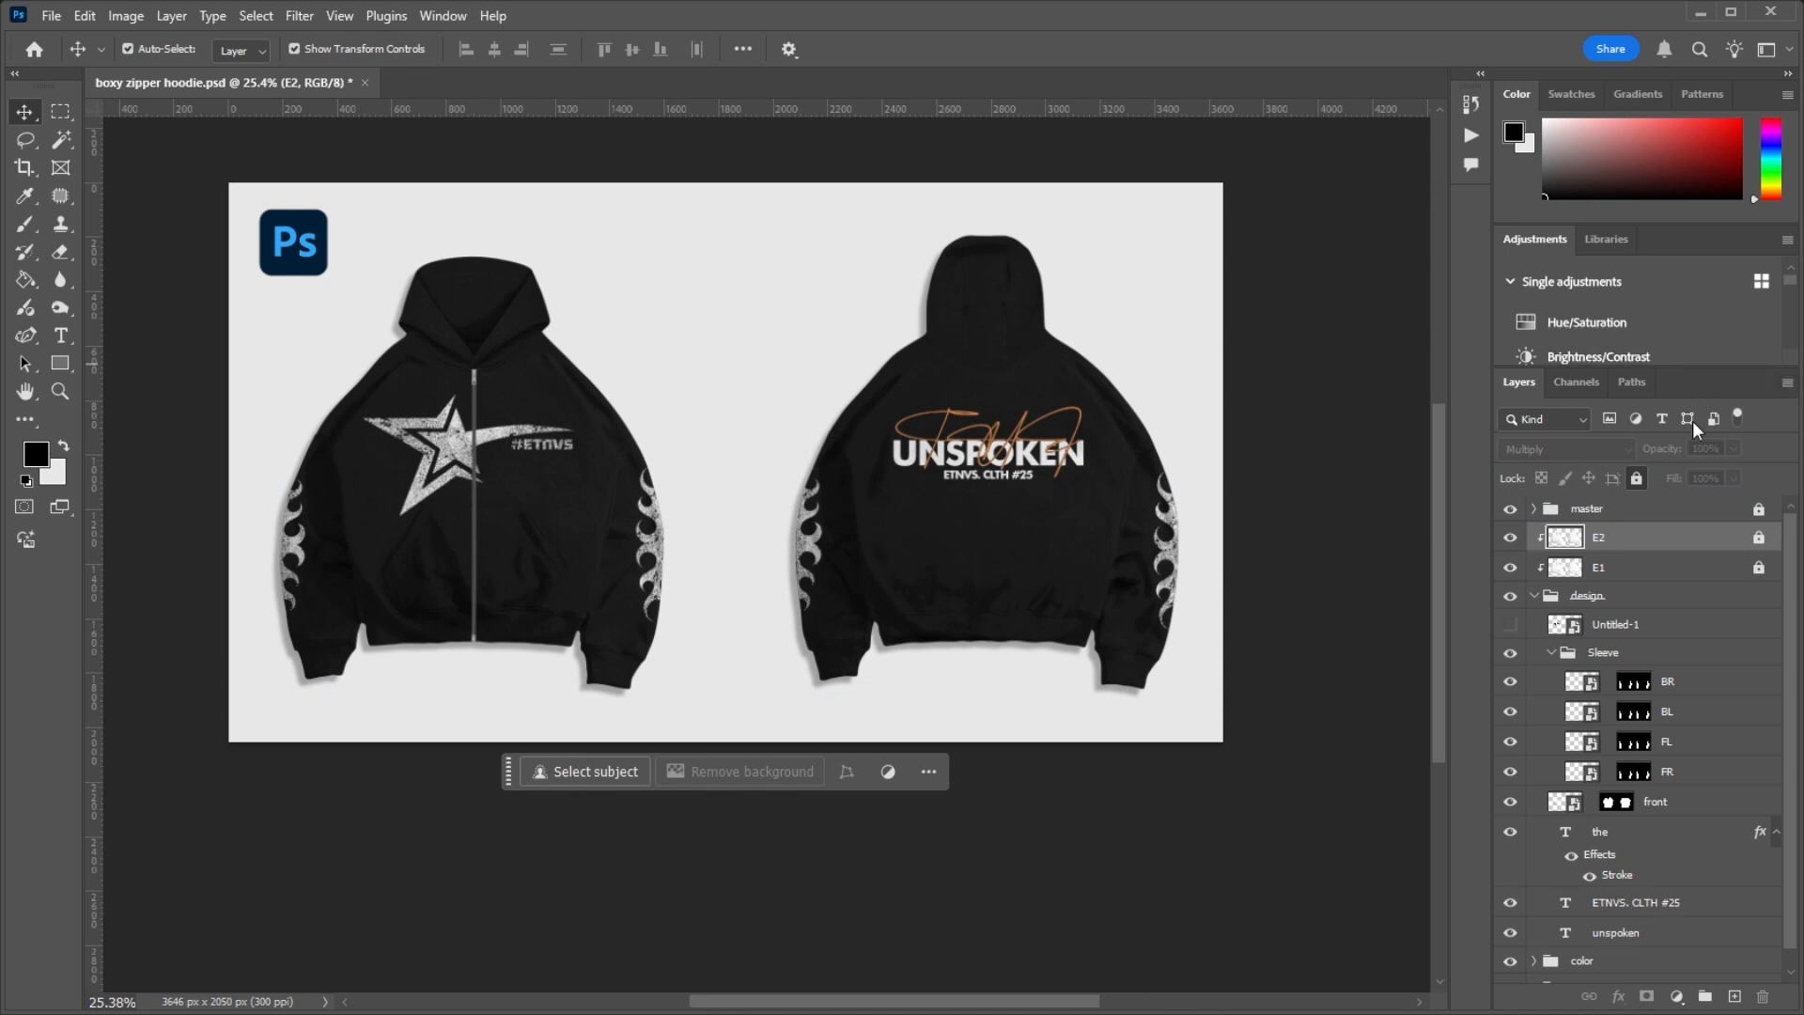
Step: Expand the master group, look through its Group 2 copies, and unlock the master group
left_click(1668, 509)
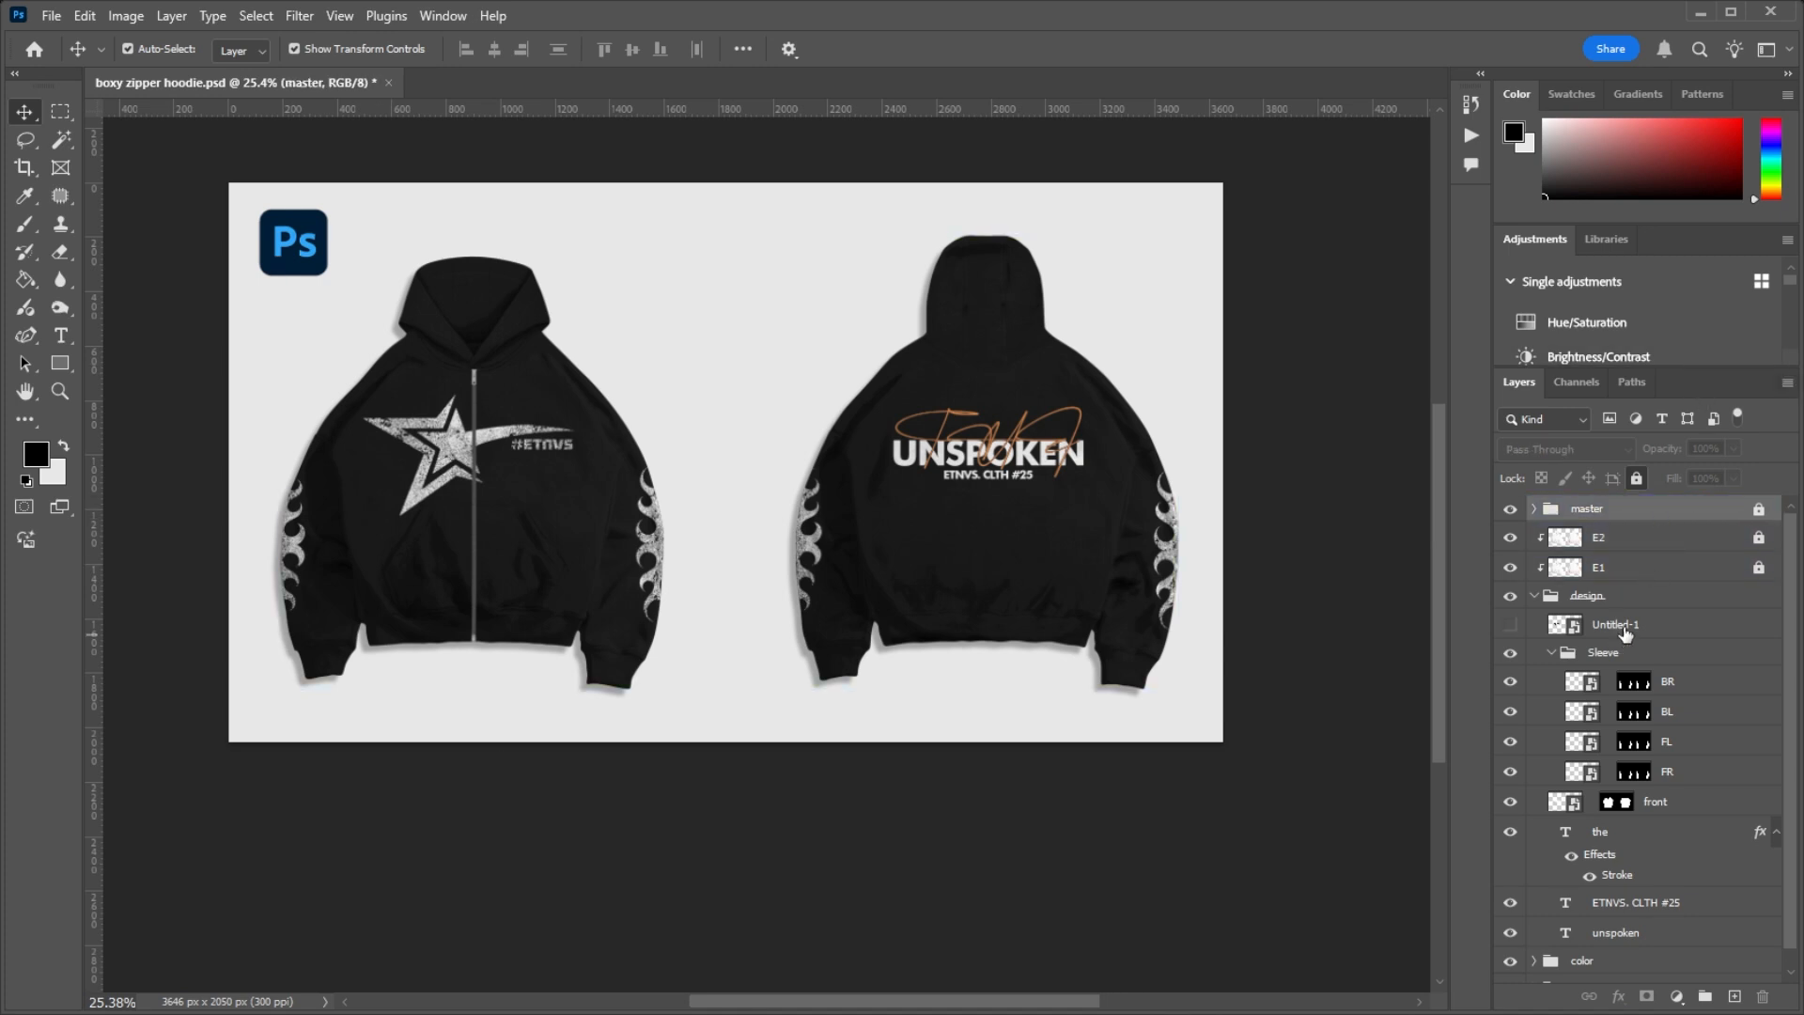
left_click(1534, 508)
left_click(1624, 535)
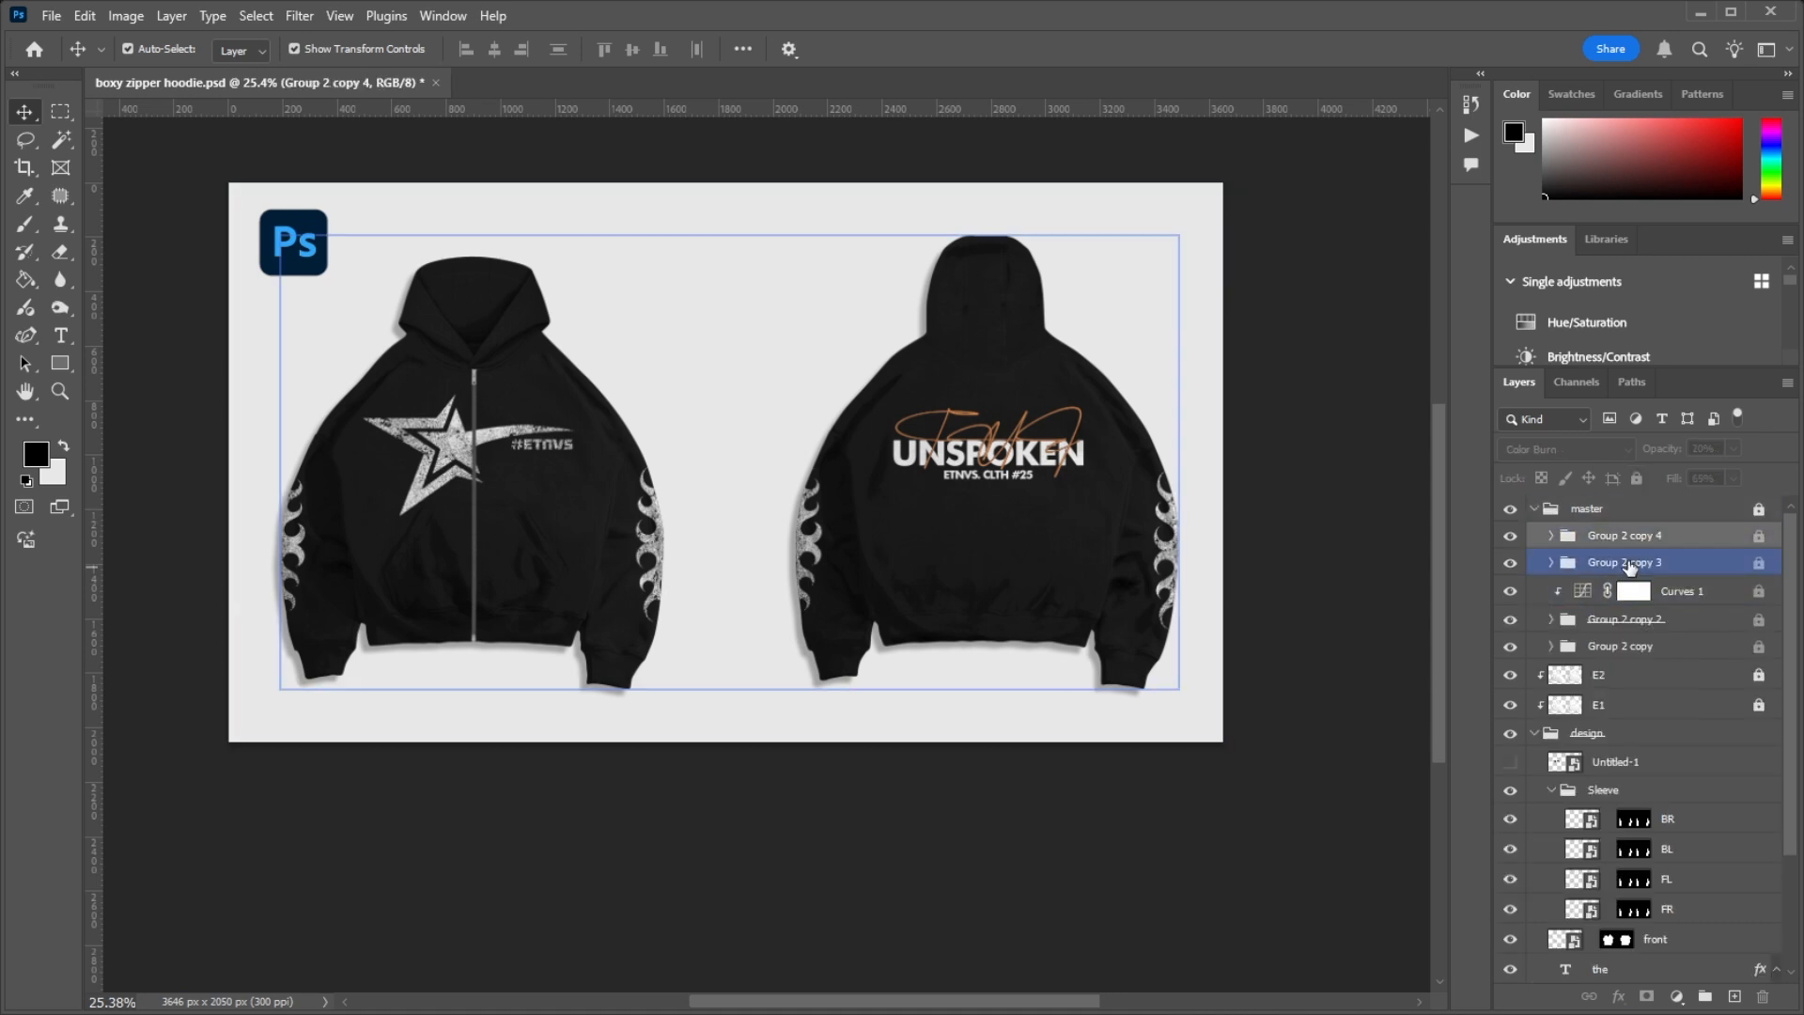
left_click(1630, 564)
left_click(1621, 645)
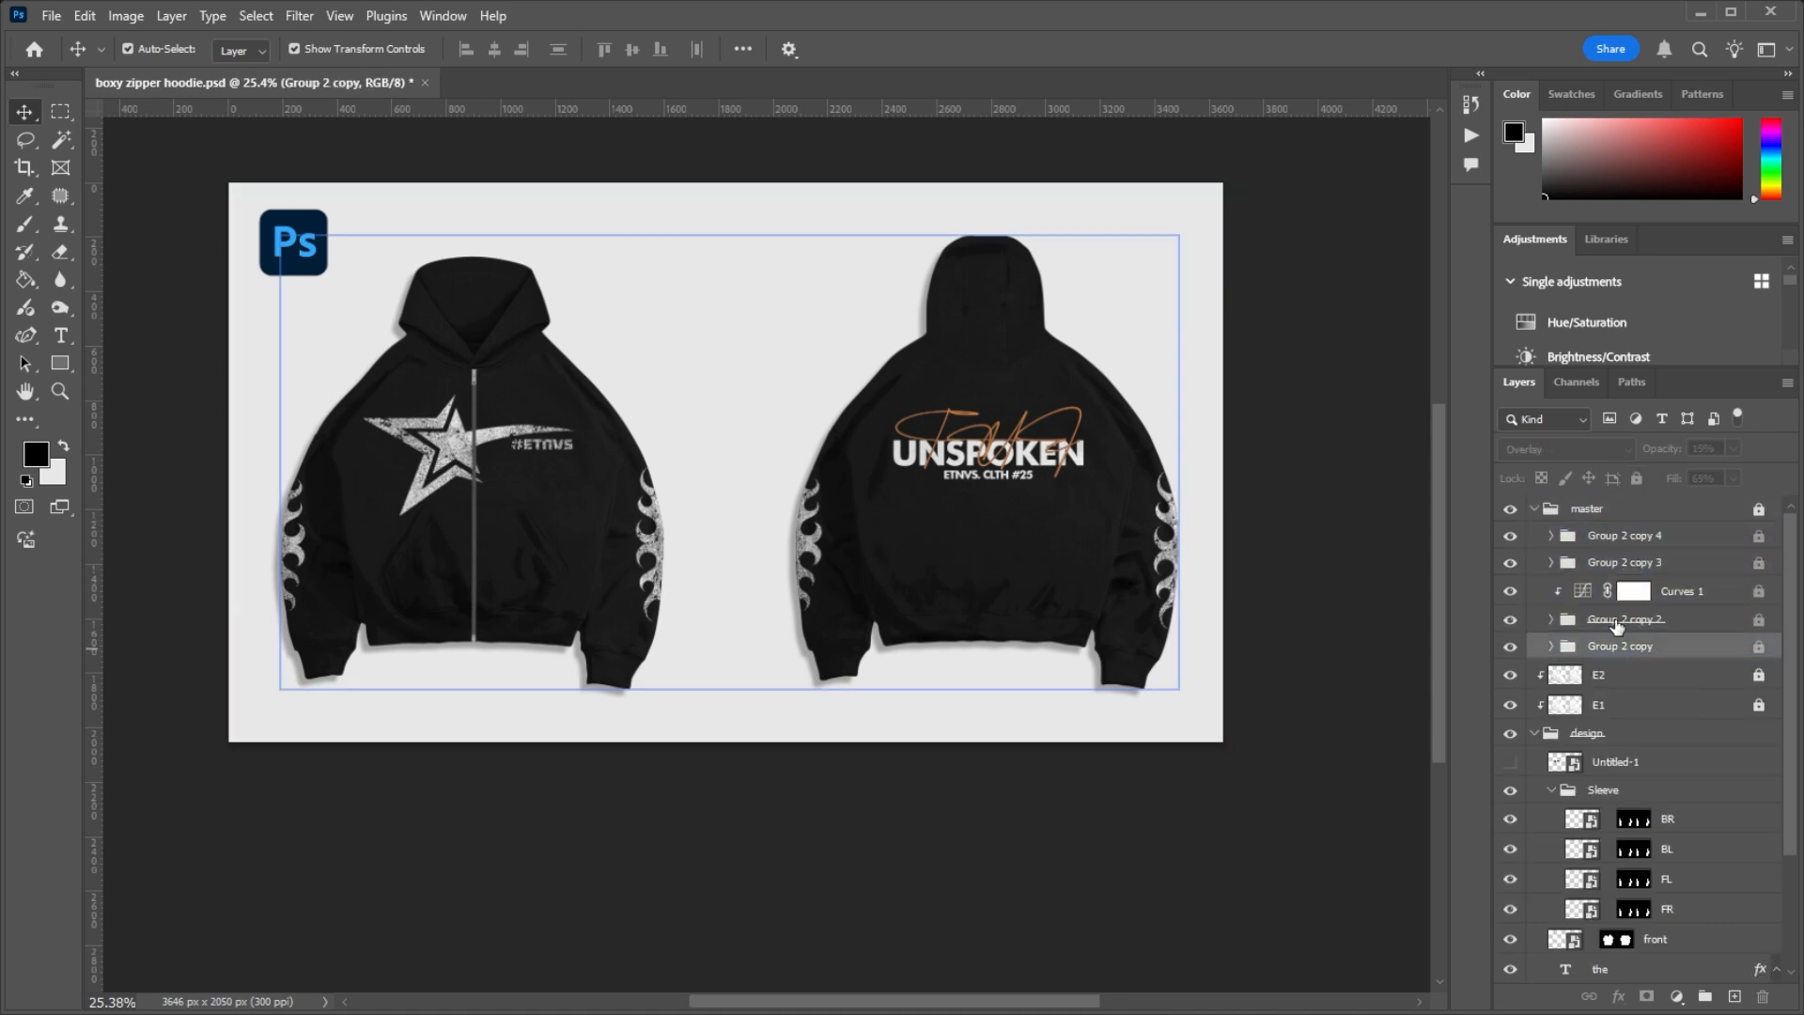
left_click(1595, 533)
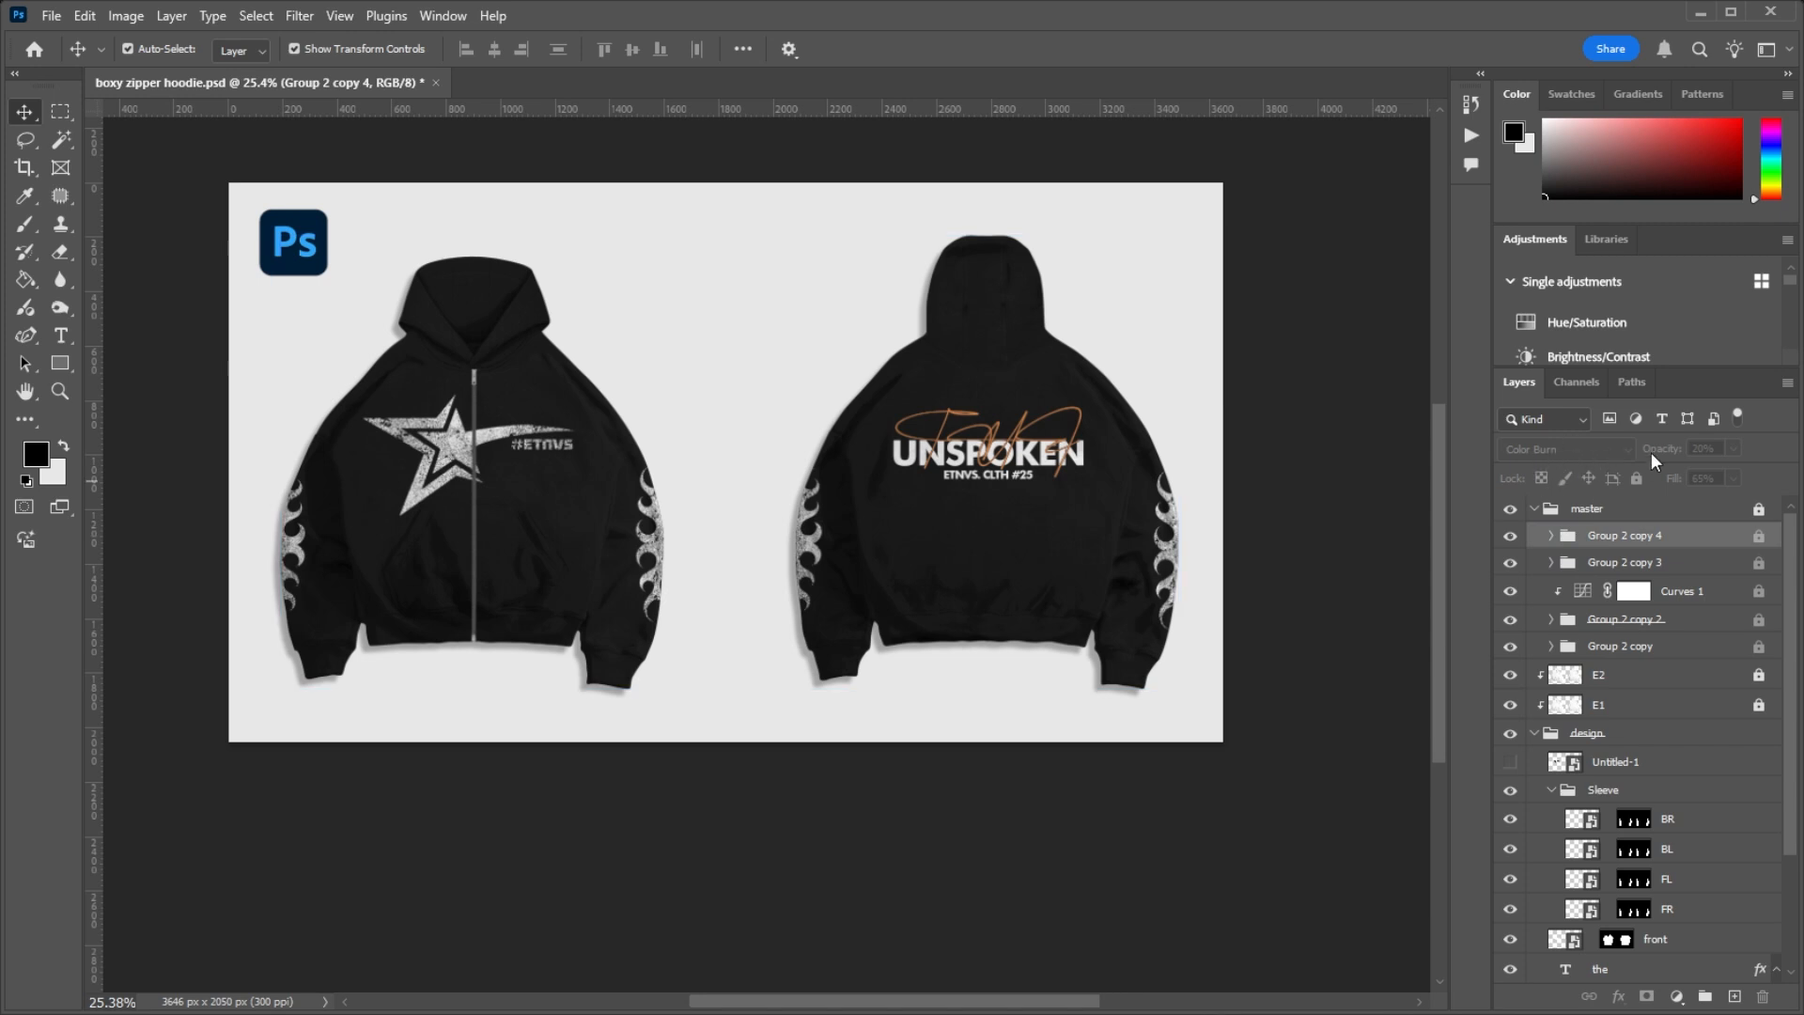
left_click(1670, 568)
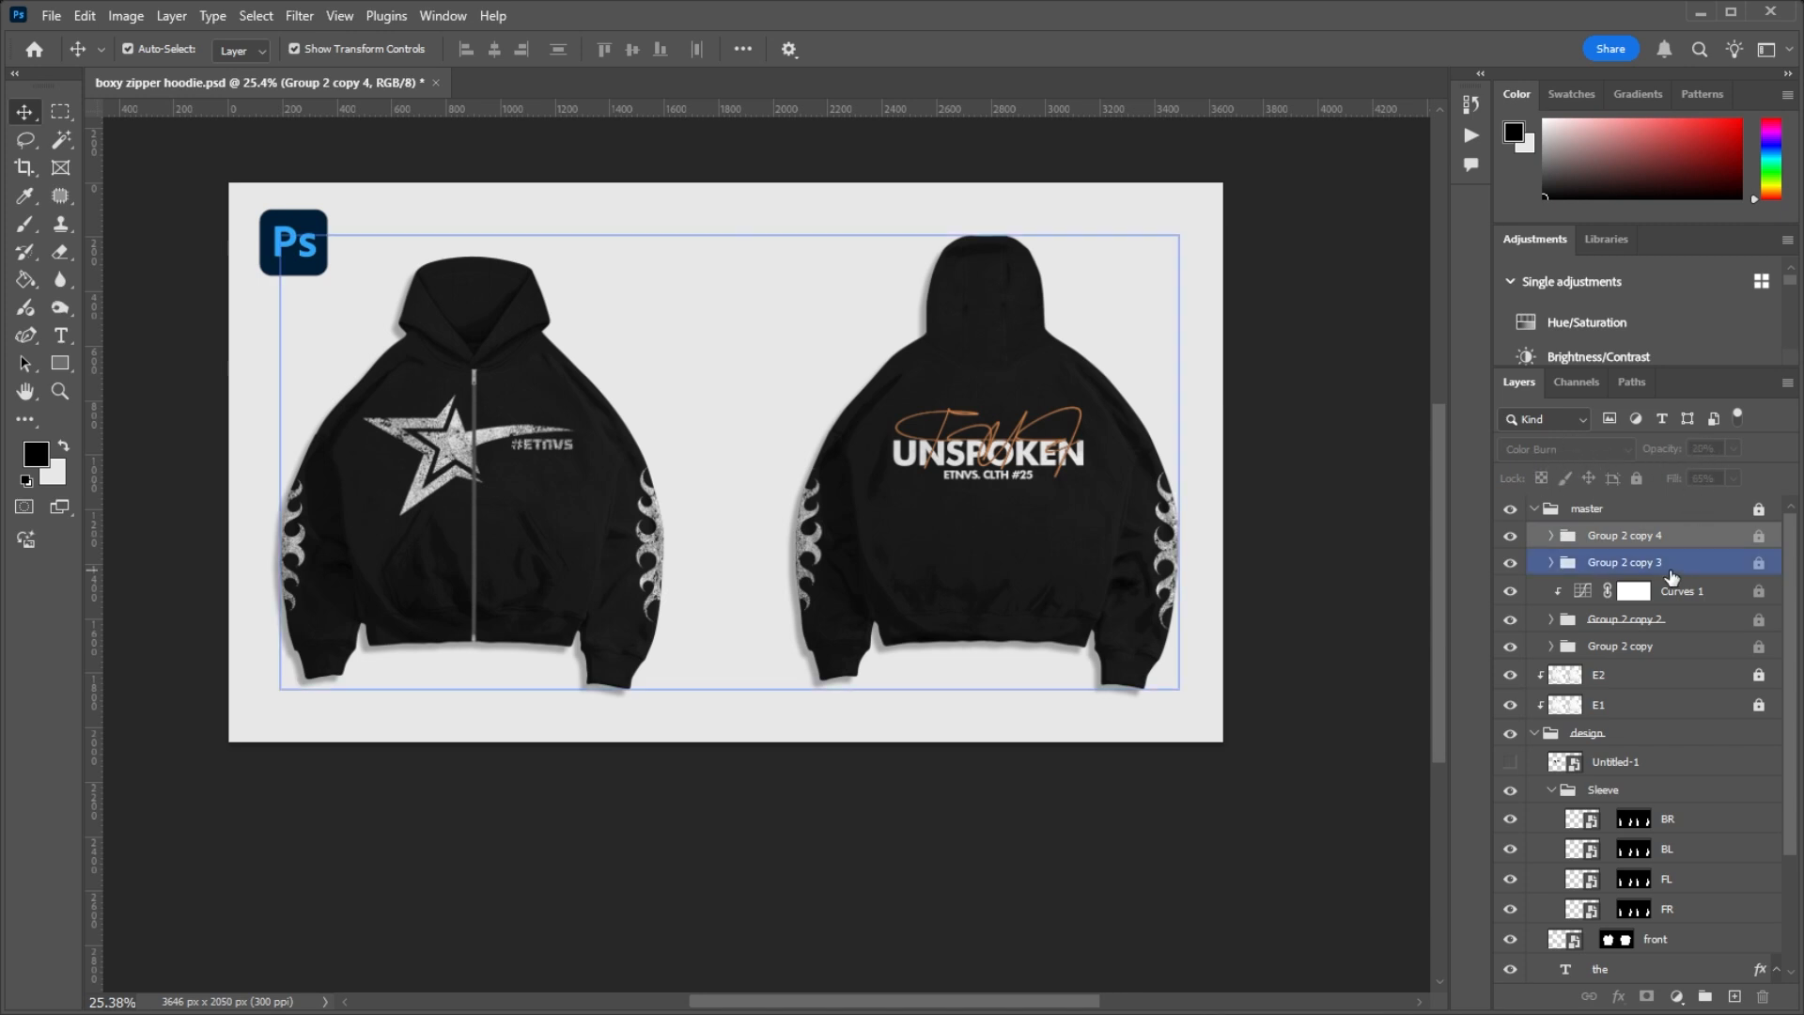
left_click(1770, 514)
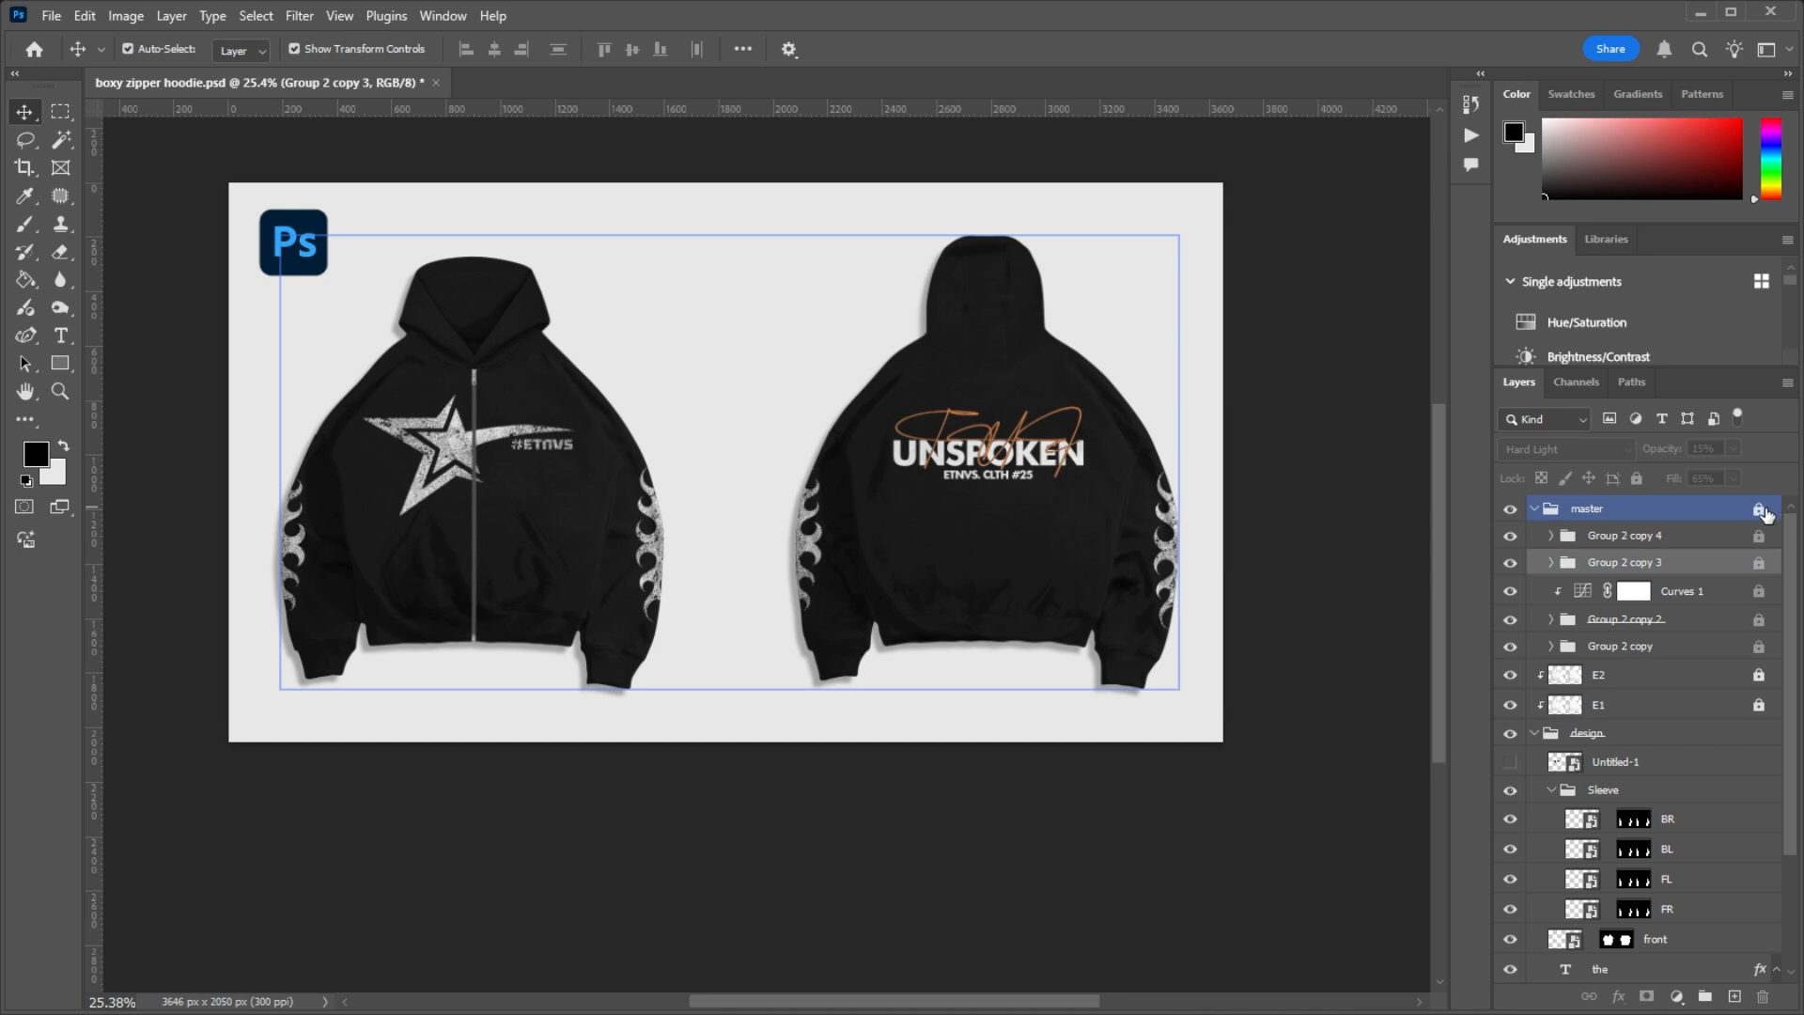
Step: Examine the blend mode, opacity and fill of Group 2 copy 4, copy 3, copy 2 and copy
left_click(1648, 537)
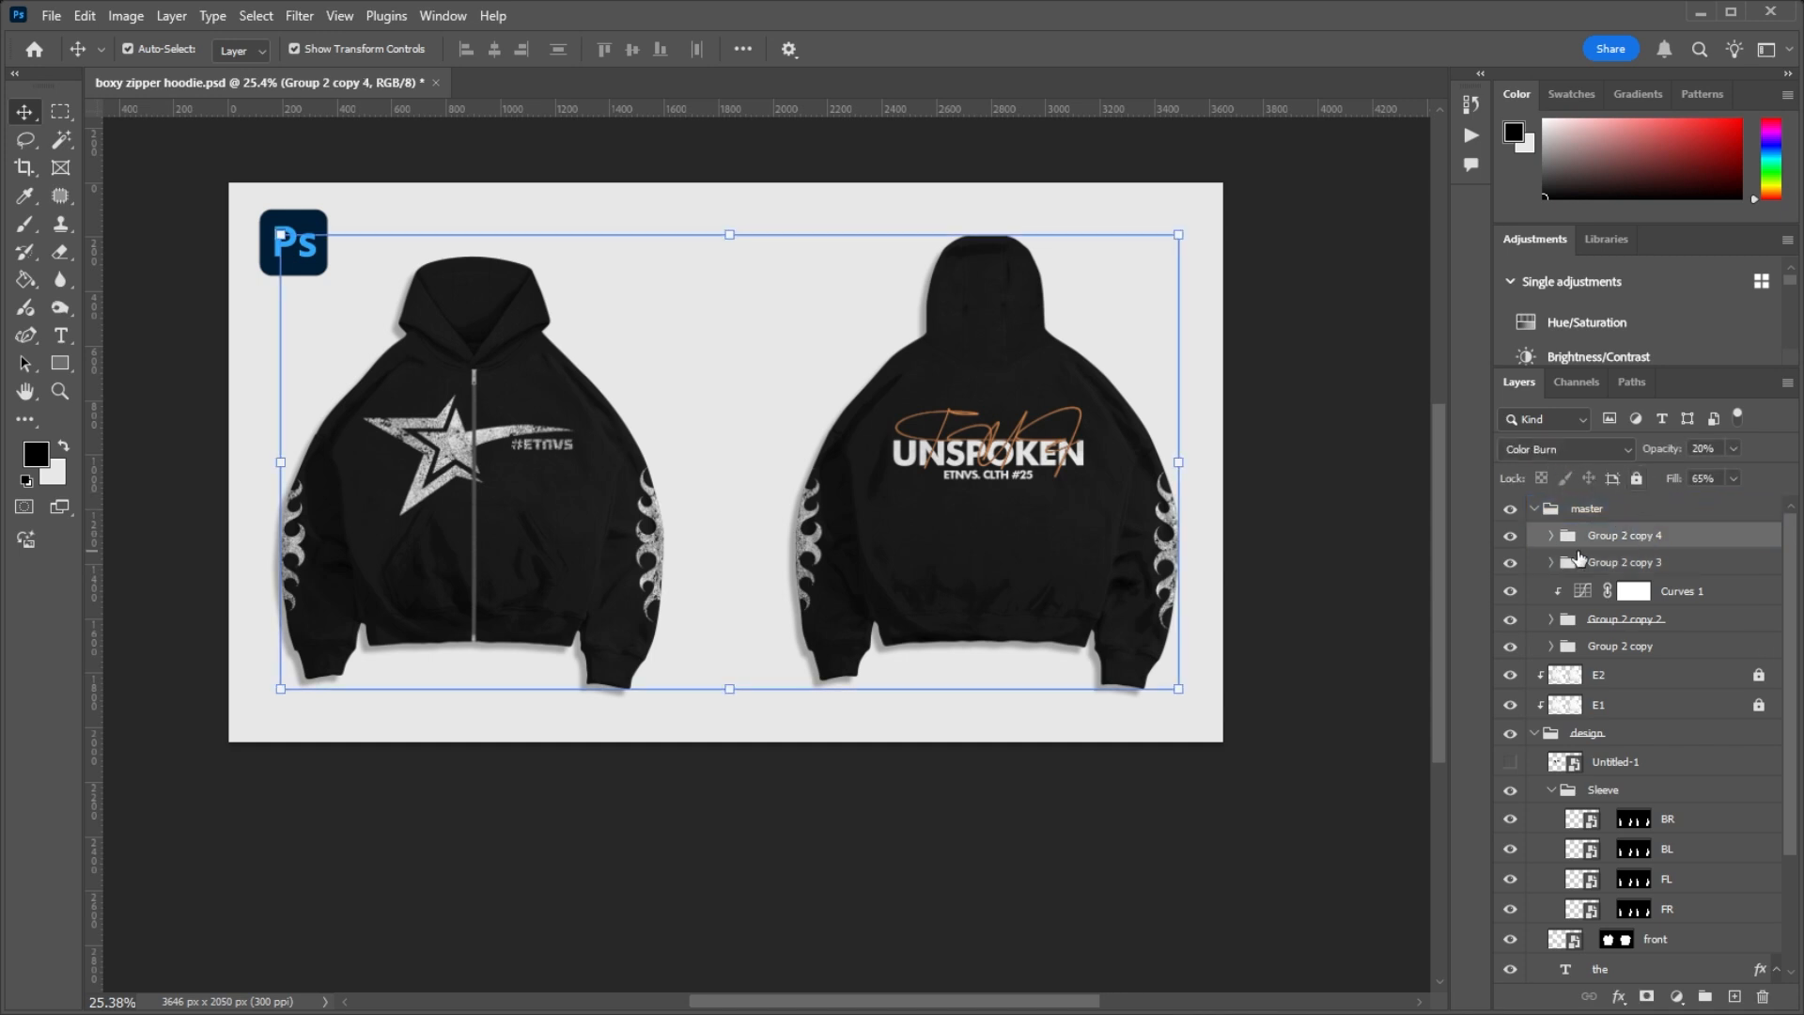
left_click(1625, 562)
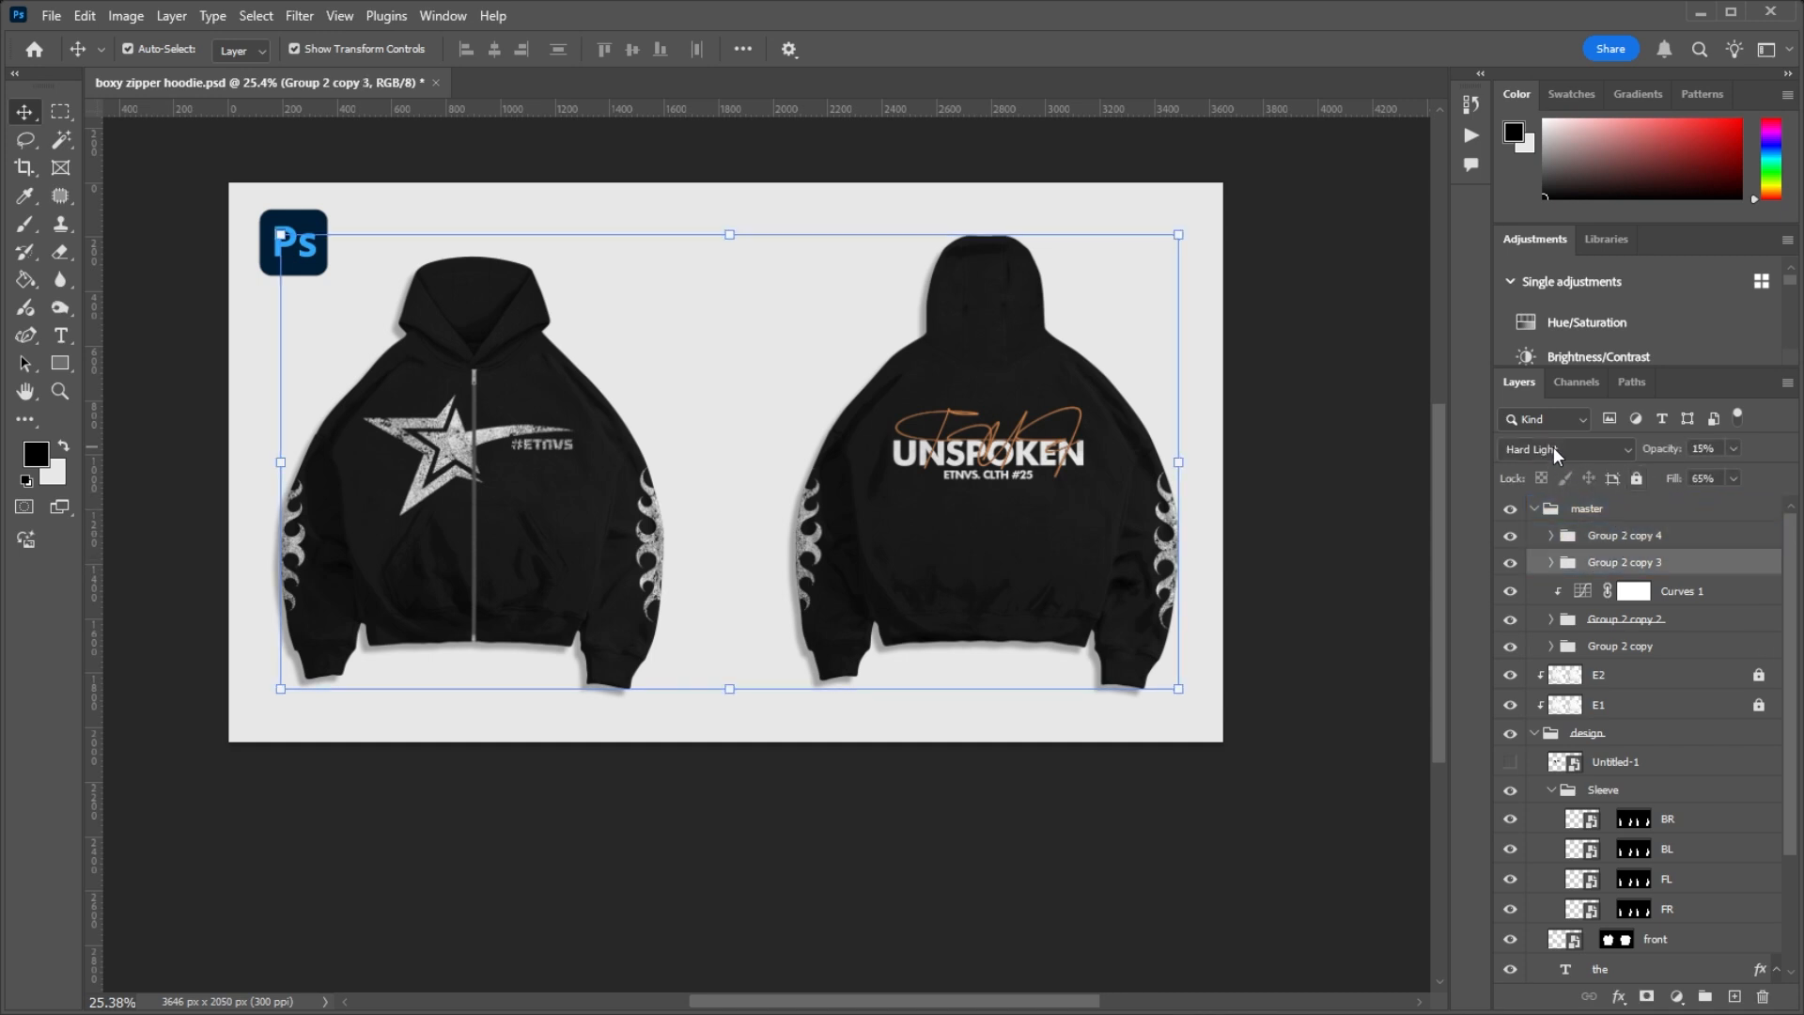
left_click(1625, 622)
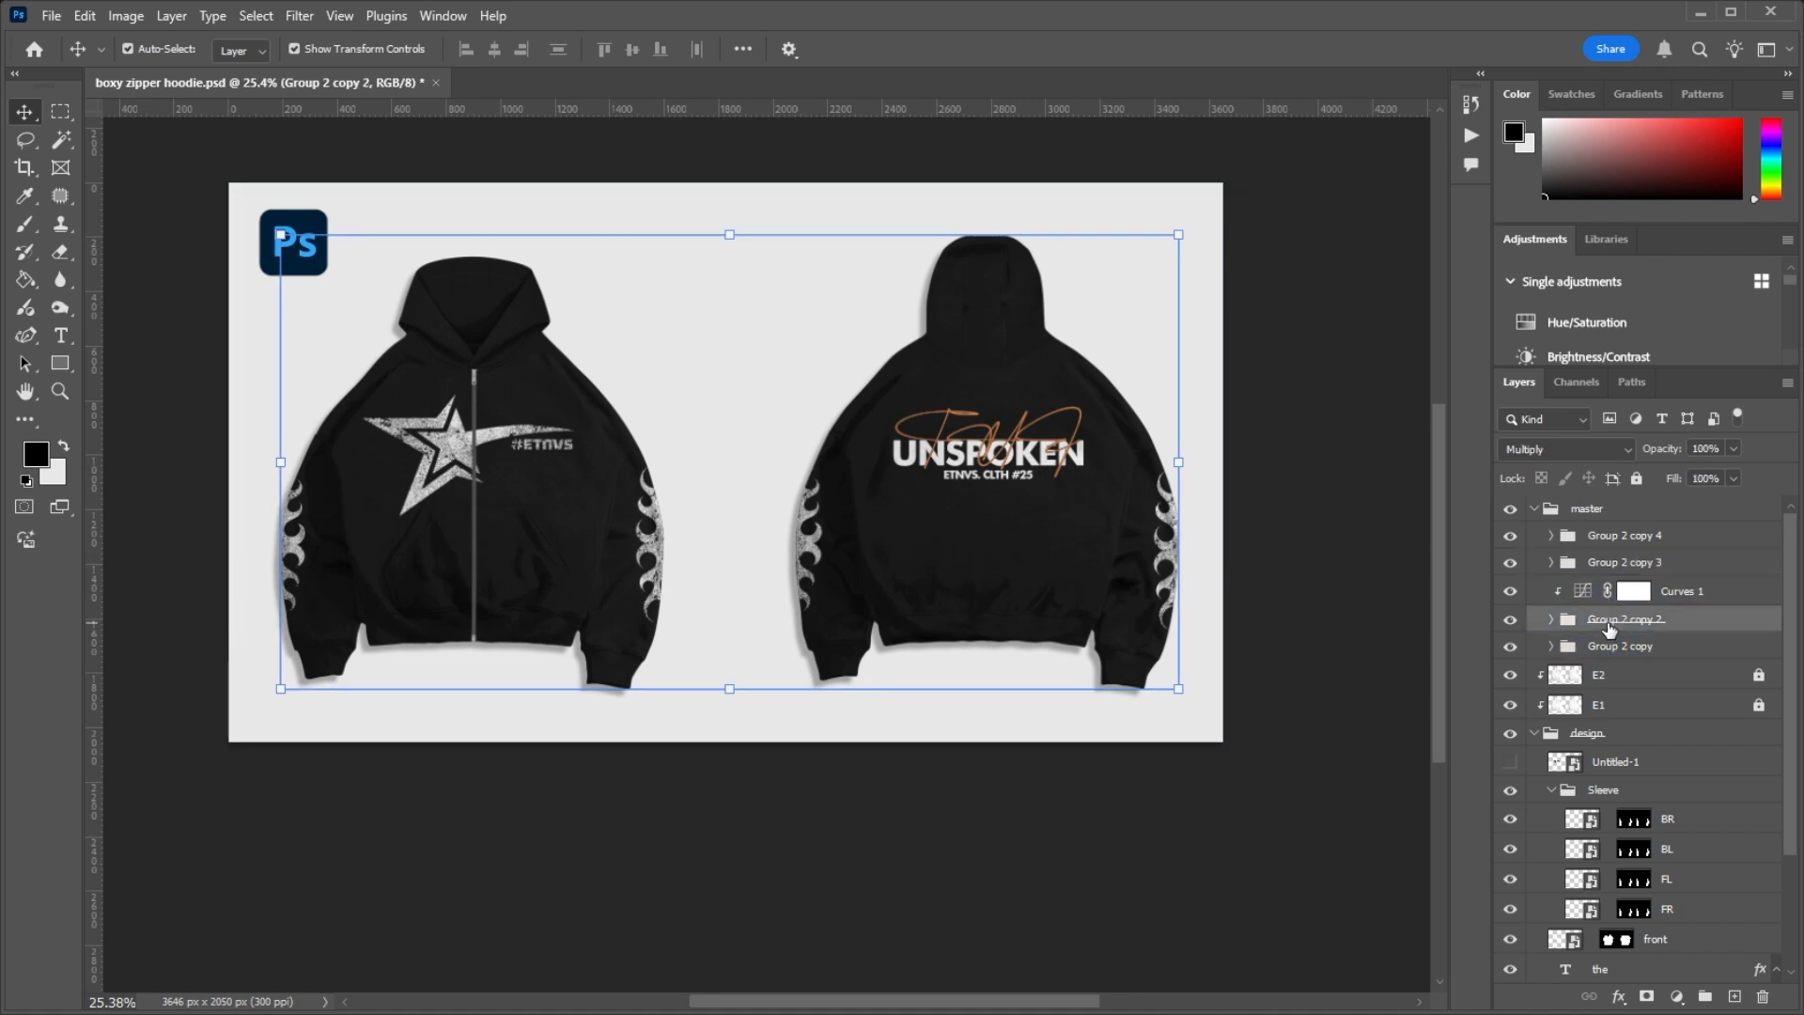
left_click(1620, 646)
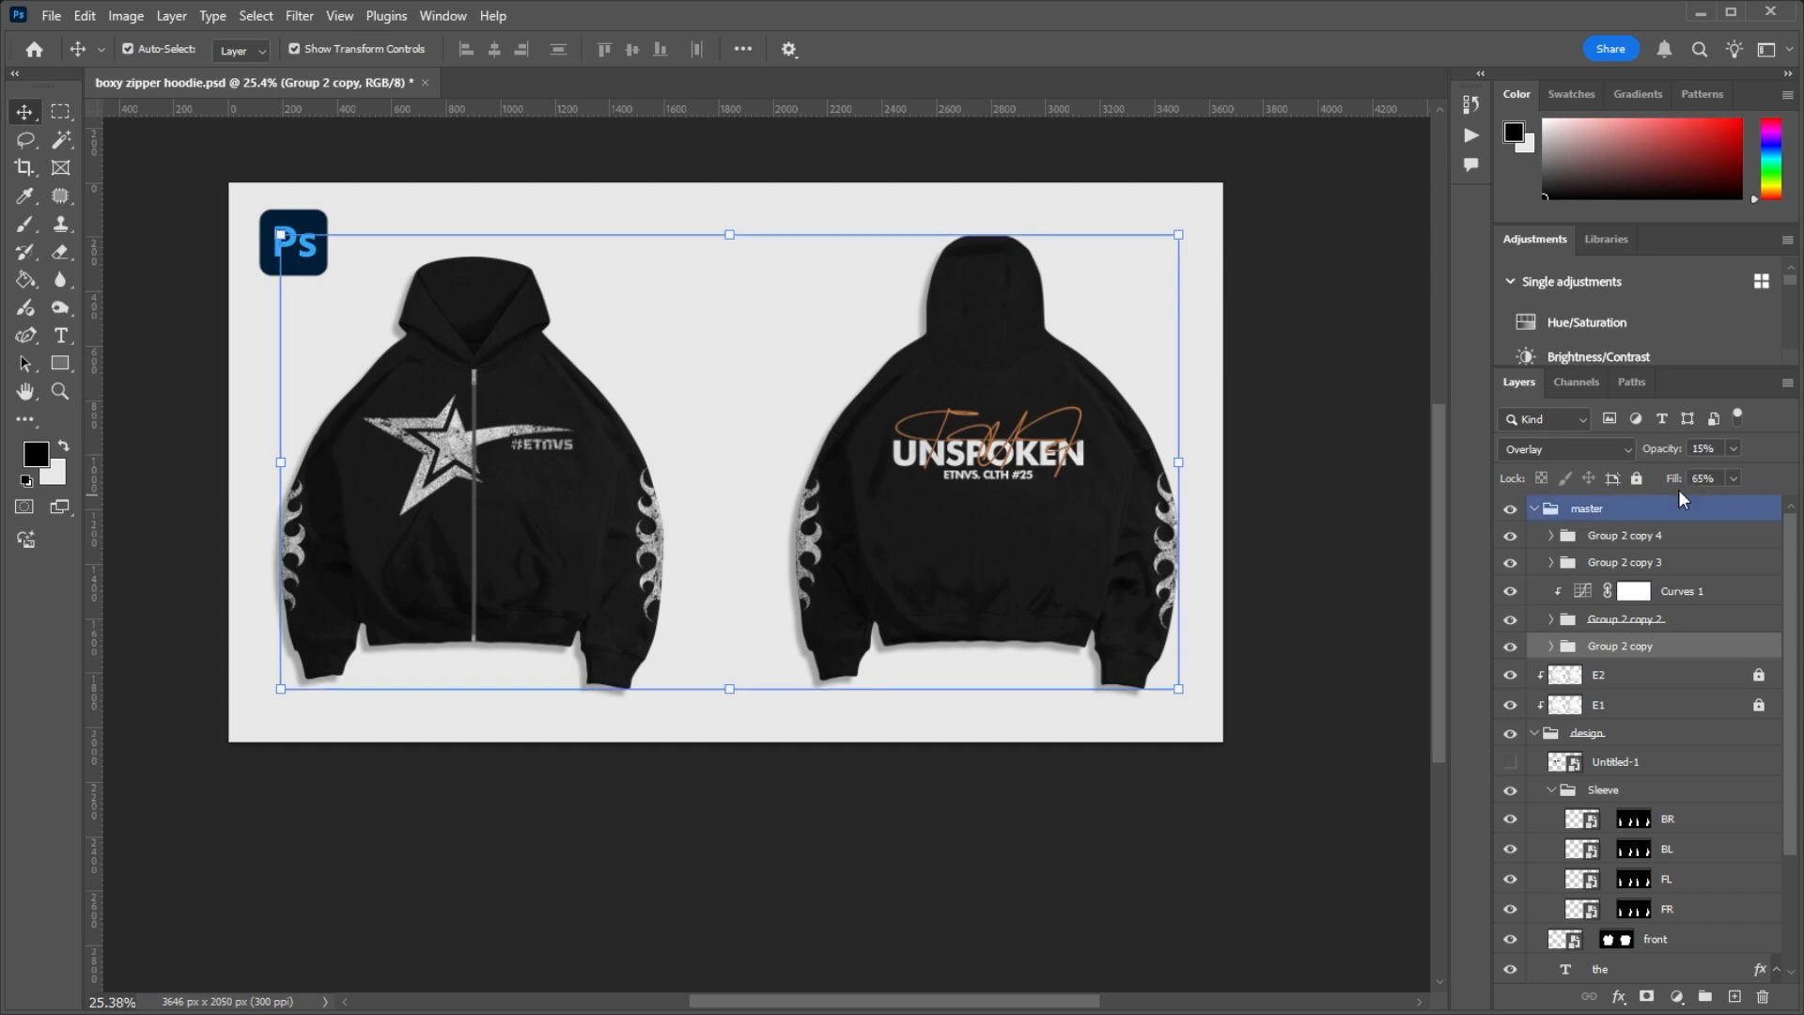
Step: Compare the blend settings of the Group 2 copies in the master group once more
left_click(1620, 562)
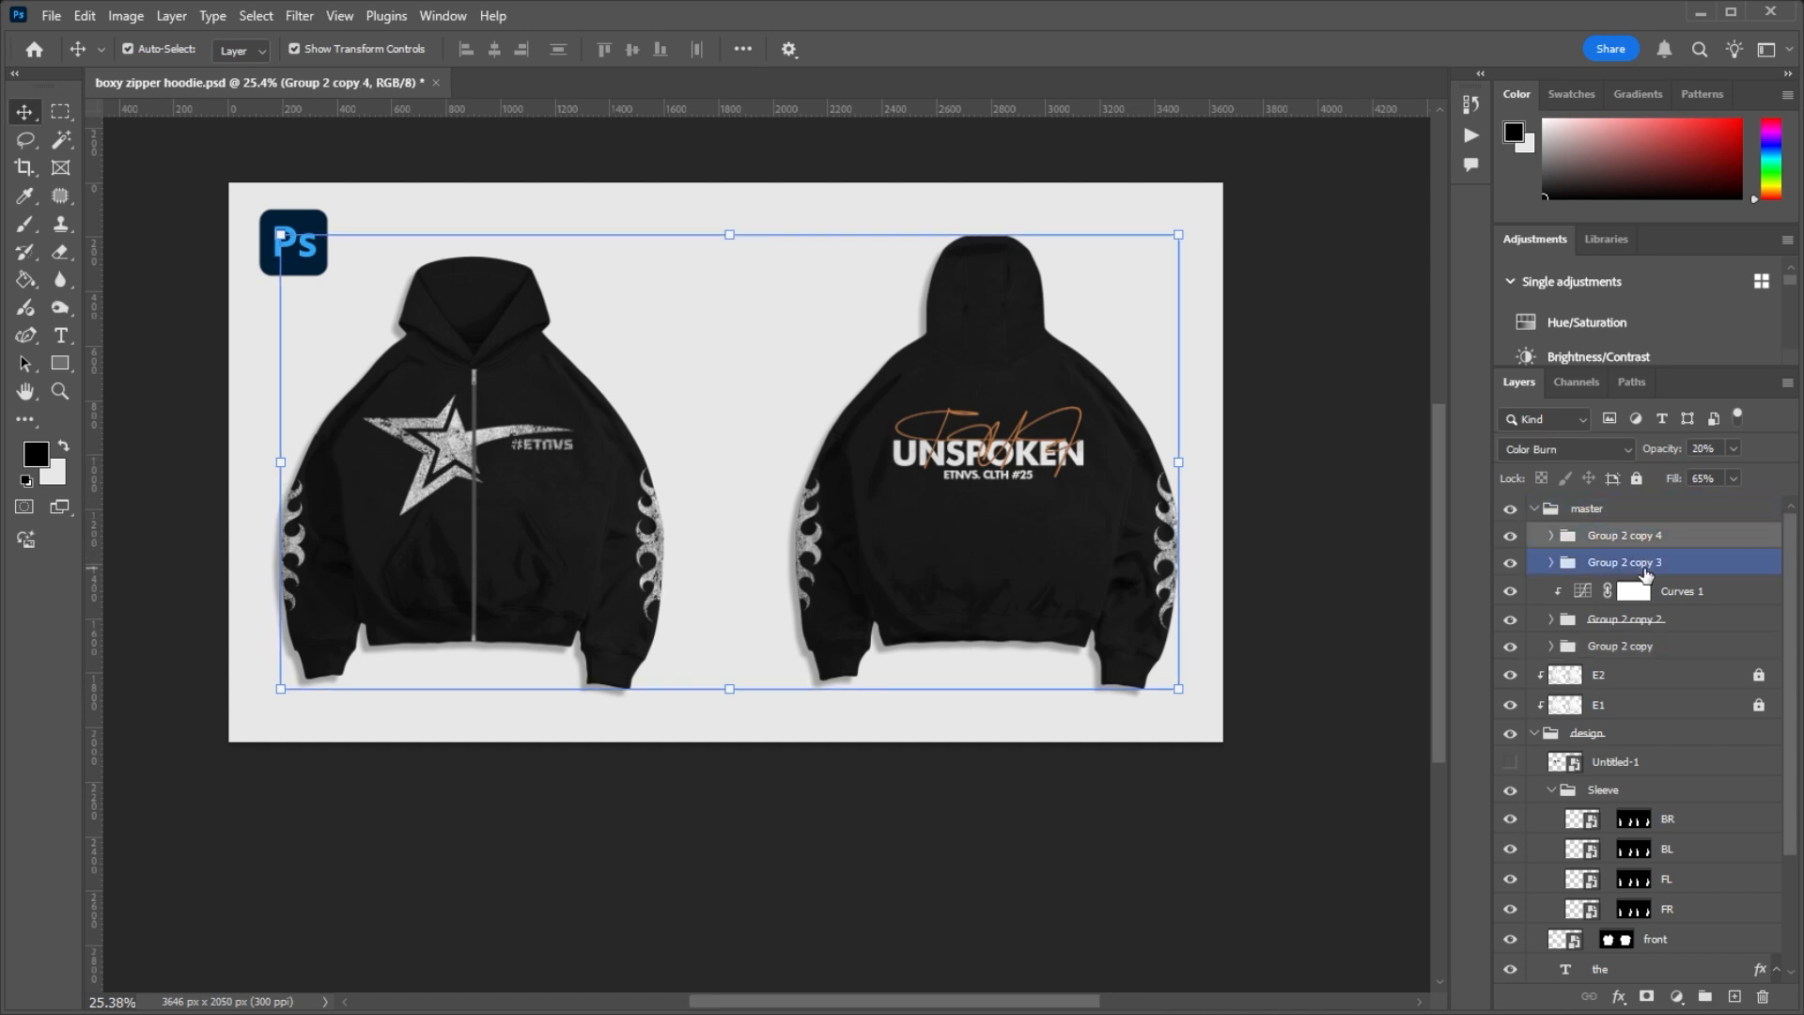
left_click(1642, 622)
left_click(1646, 646)
left_click(1637, 564)
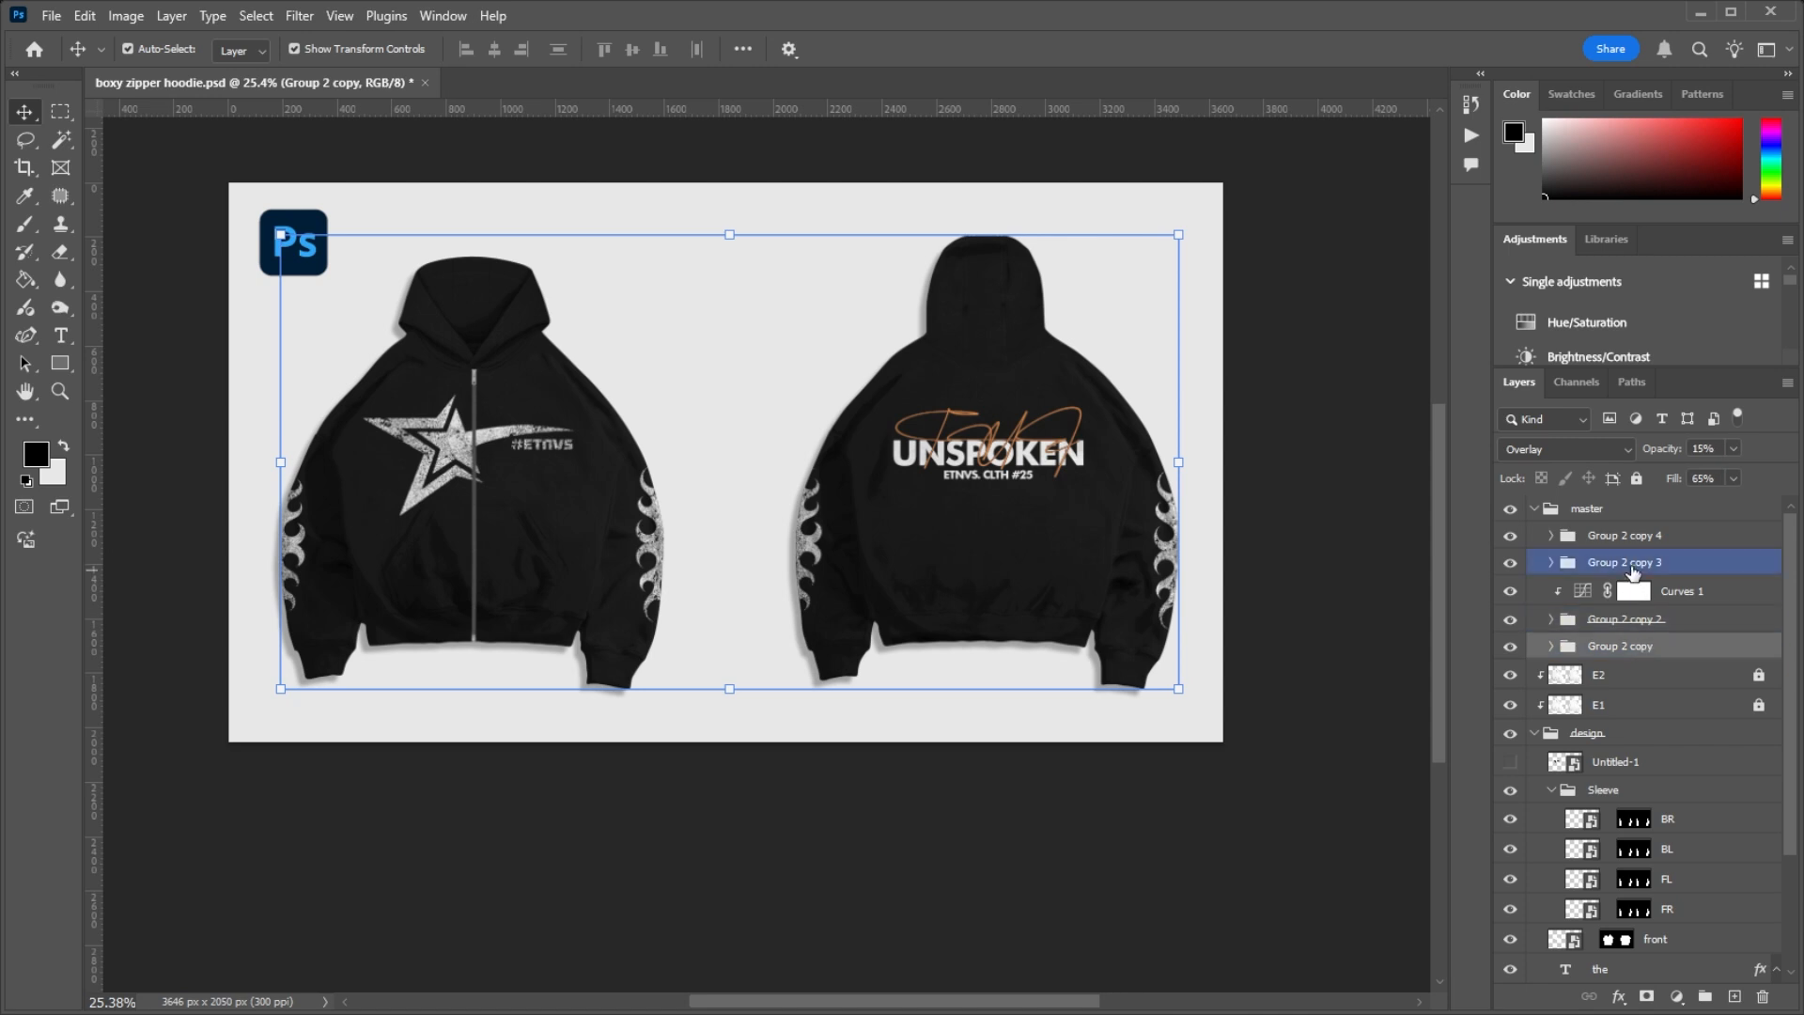
left_click(1637, 536)
Step: Lock the master group again, check the layers inside it and leave the group collapsed
left_click(1567, 512)
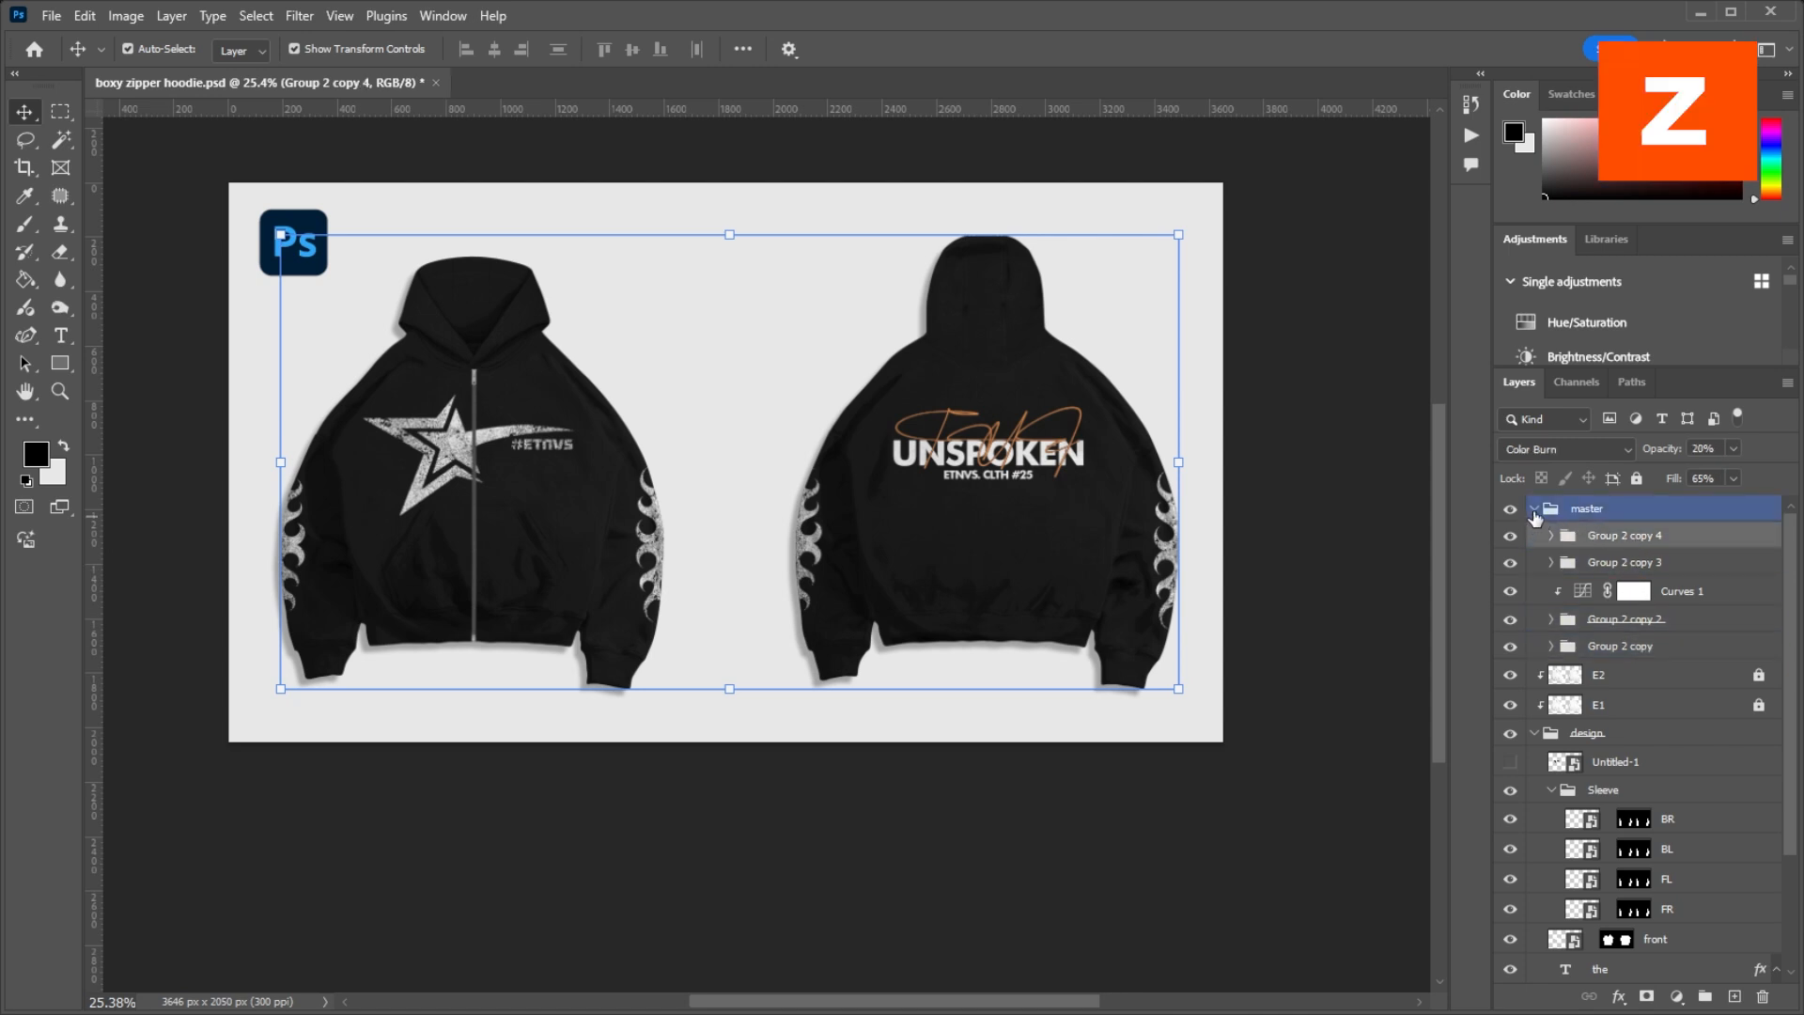
left_click(1536, 511)
left_click(1566, 537)
left_click(1569, 568)
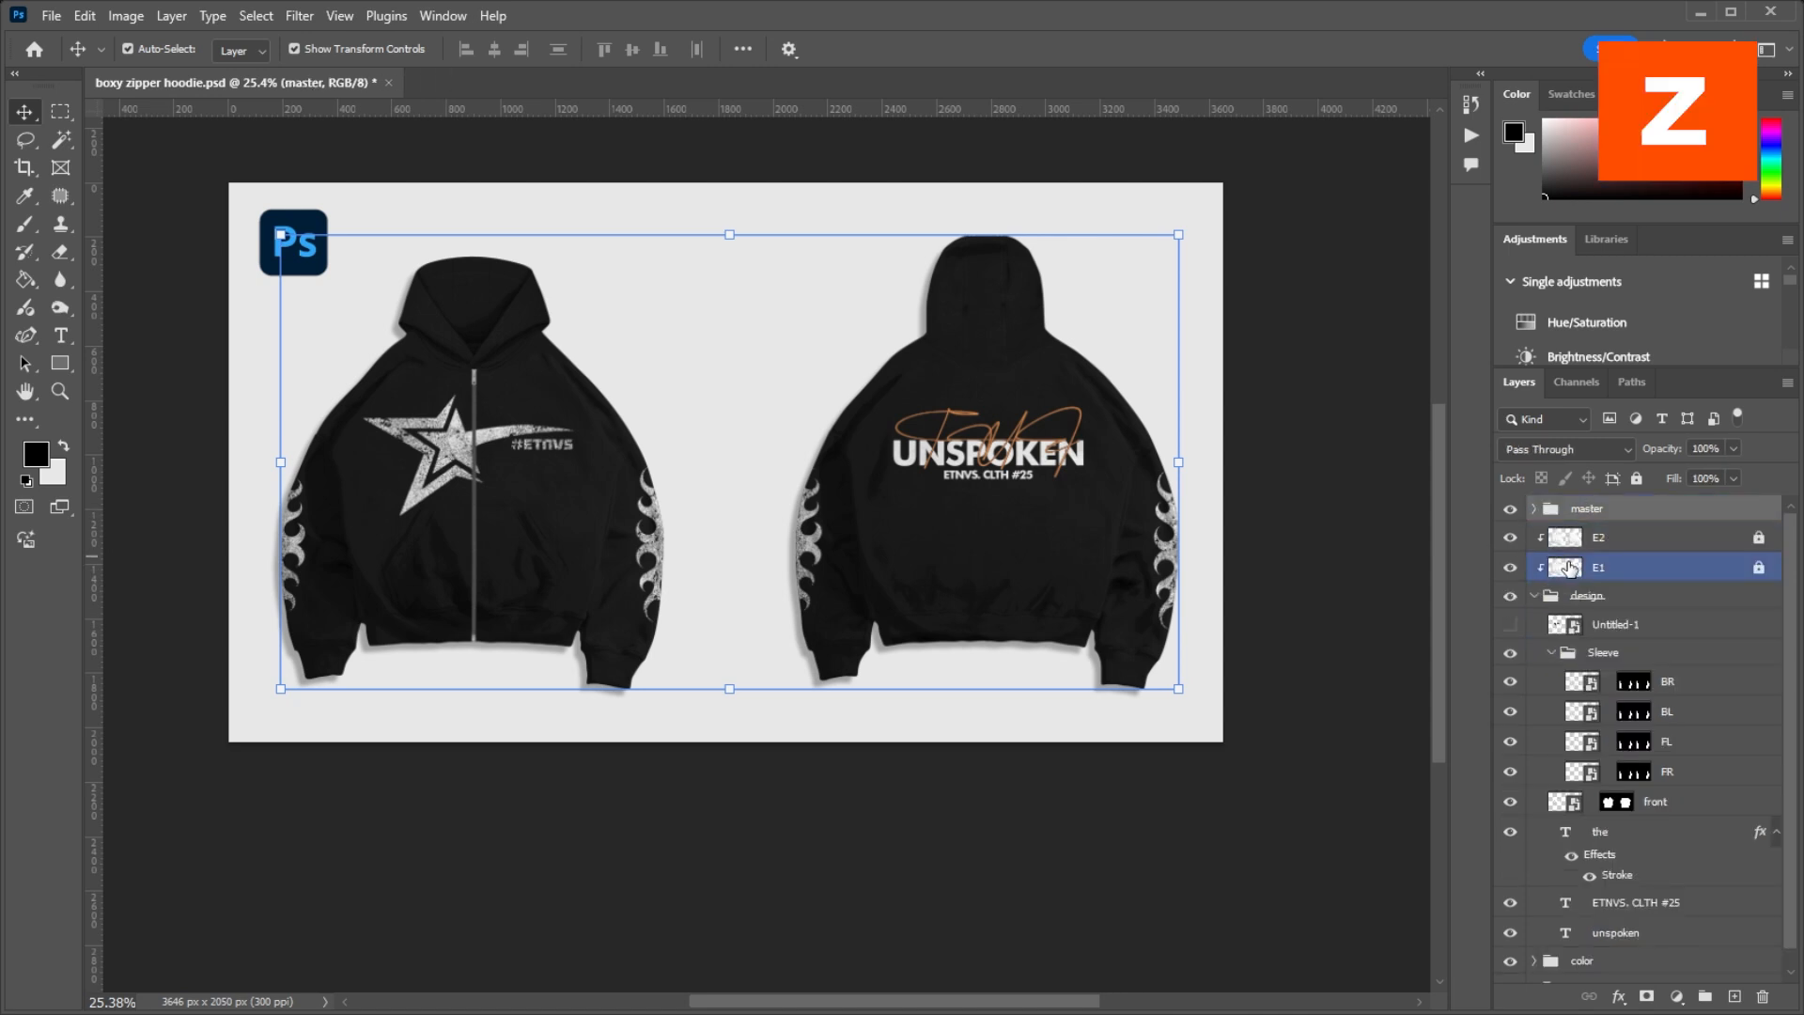
left_click(1636, 479)
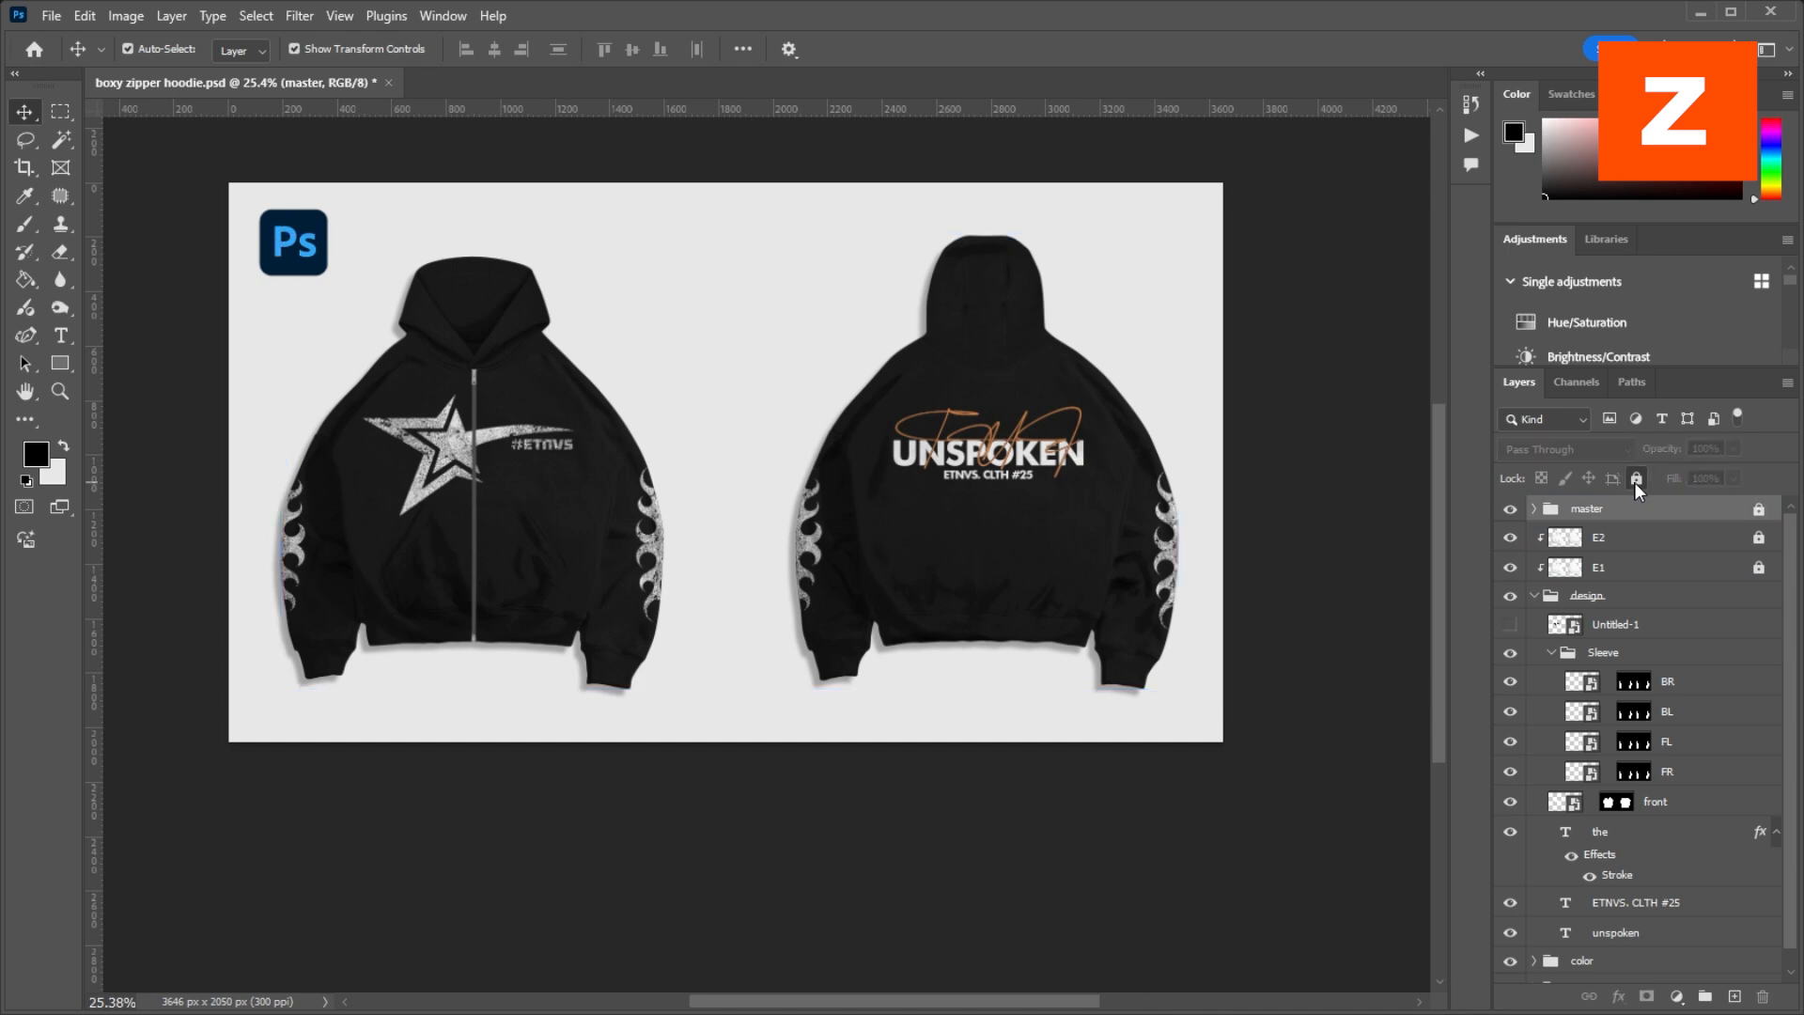
left_click(1533, 510)
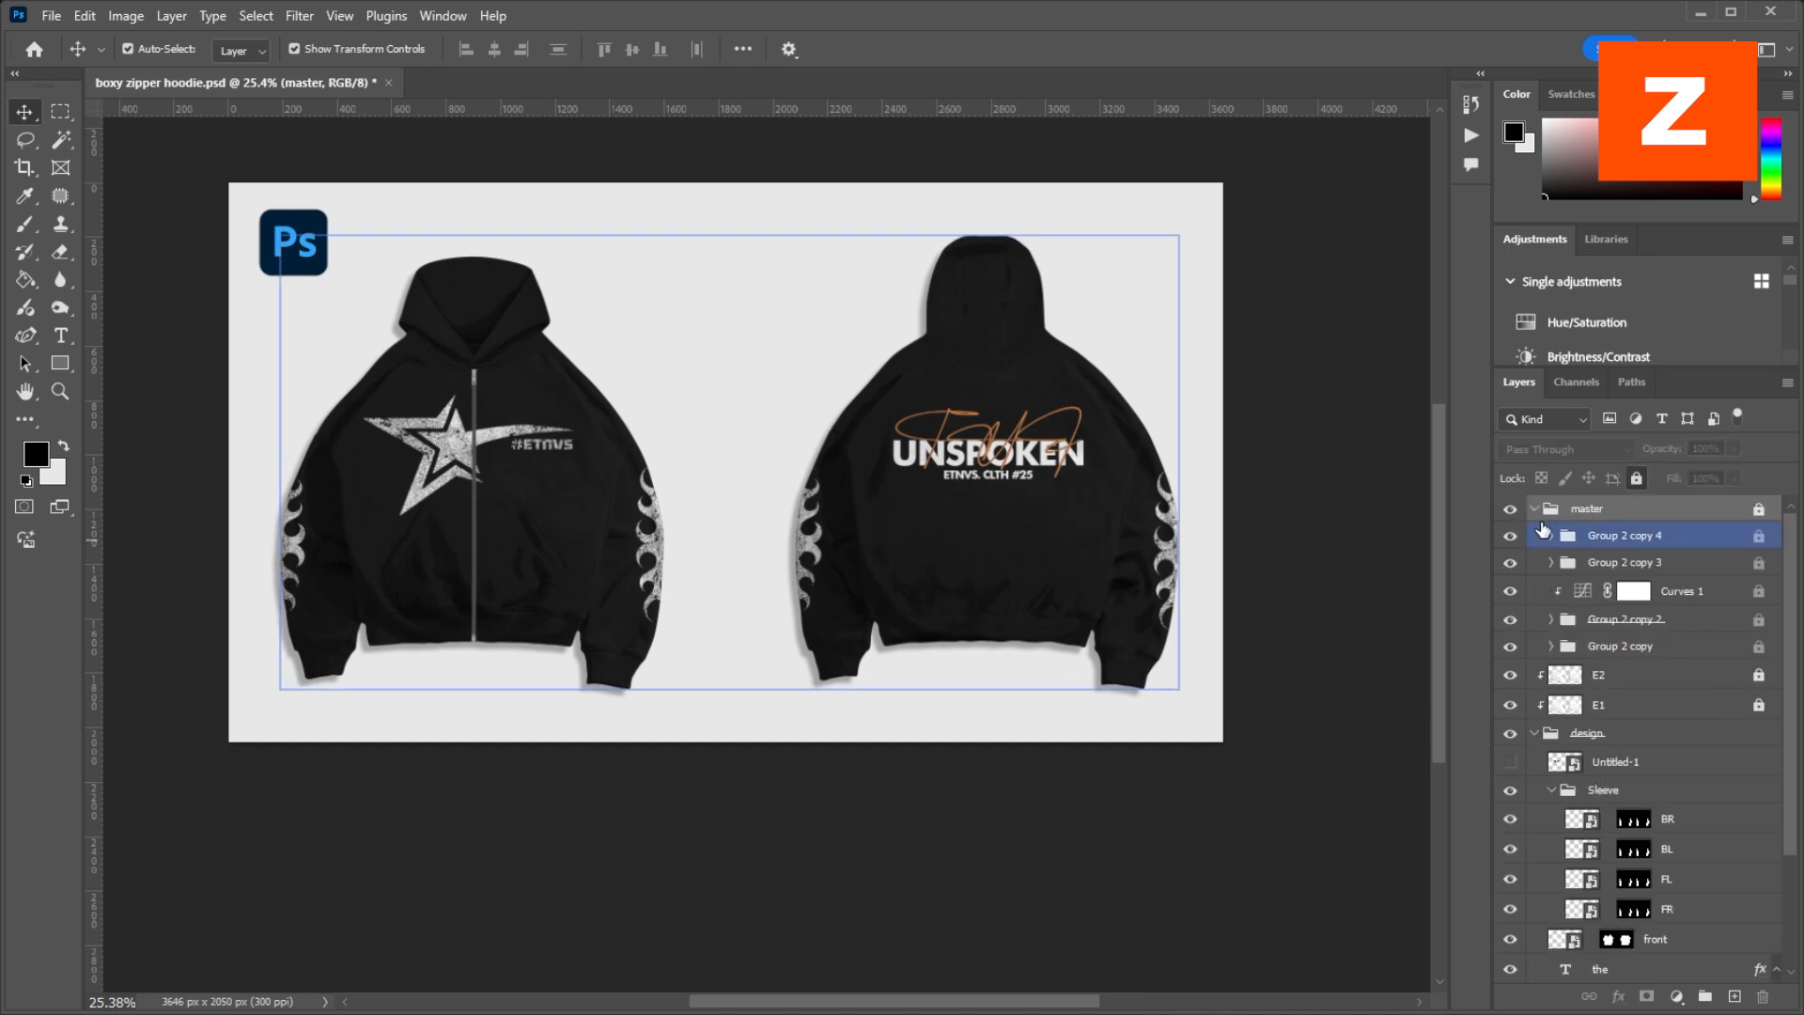
left_click(1533, 509)
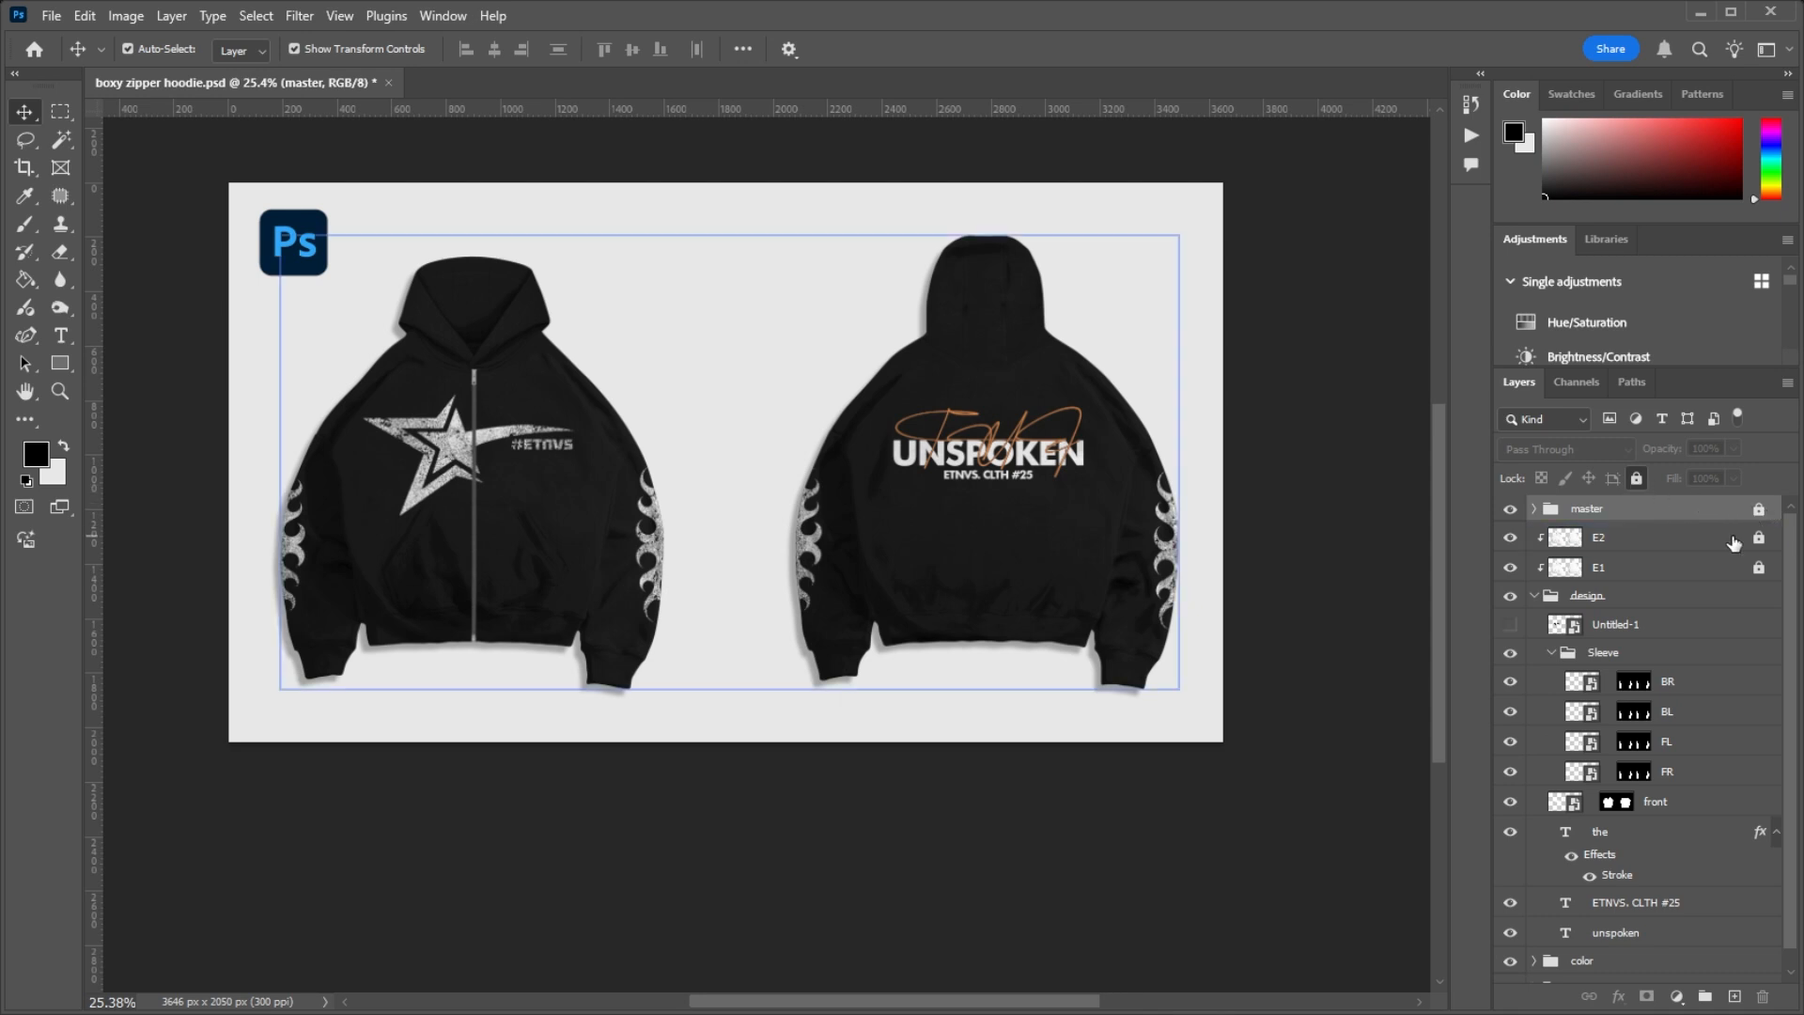
Step: Examine the blend settings of the locked E1 and E2 layers and the design group they are clipped to
left_click(1667, 568)
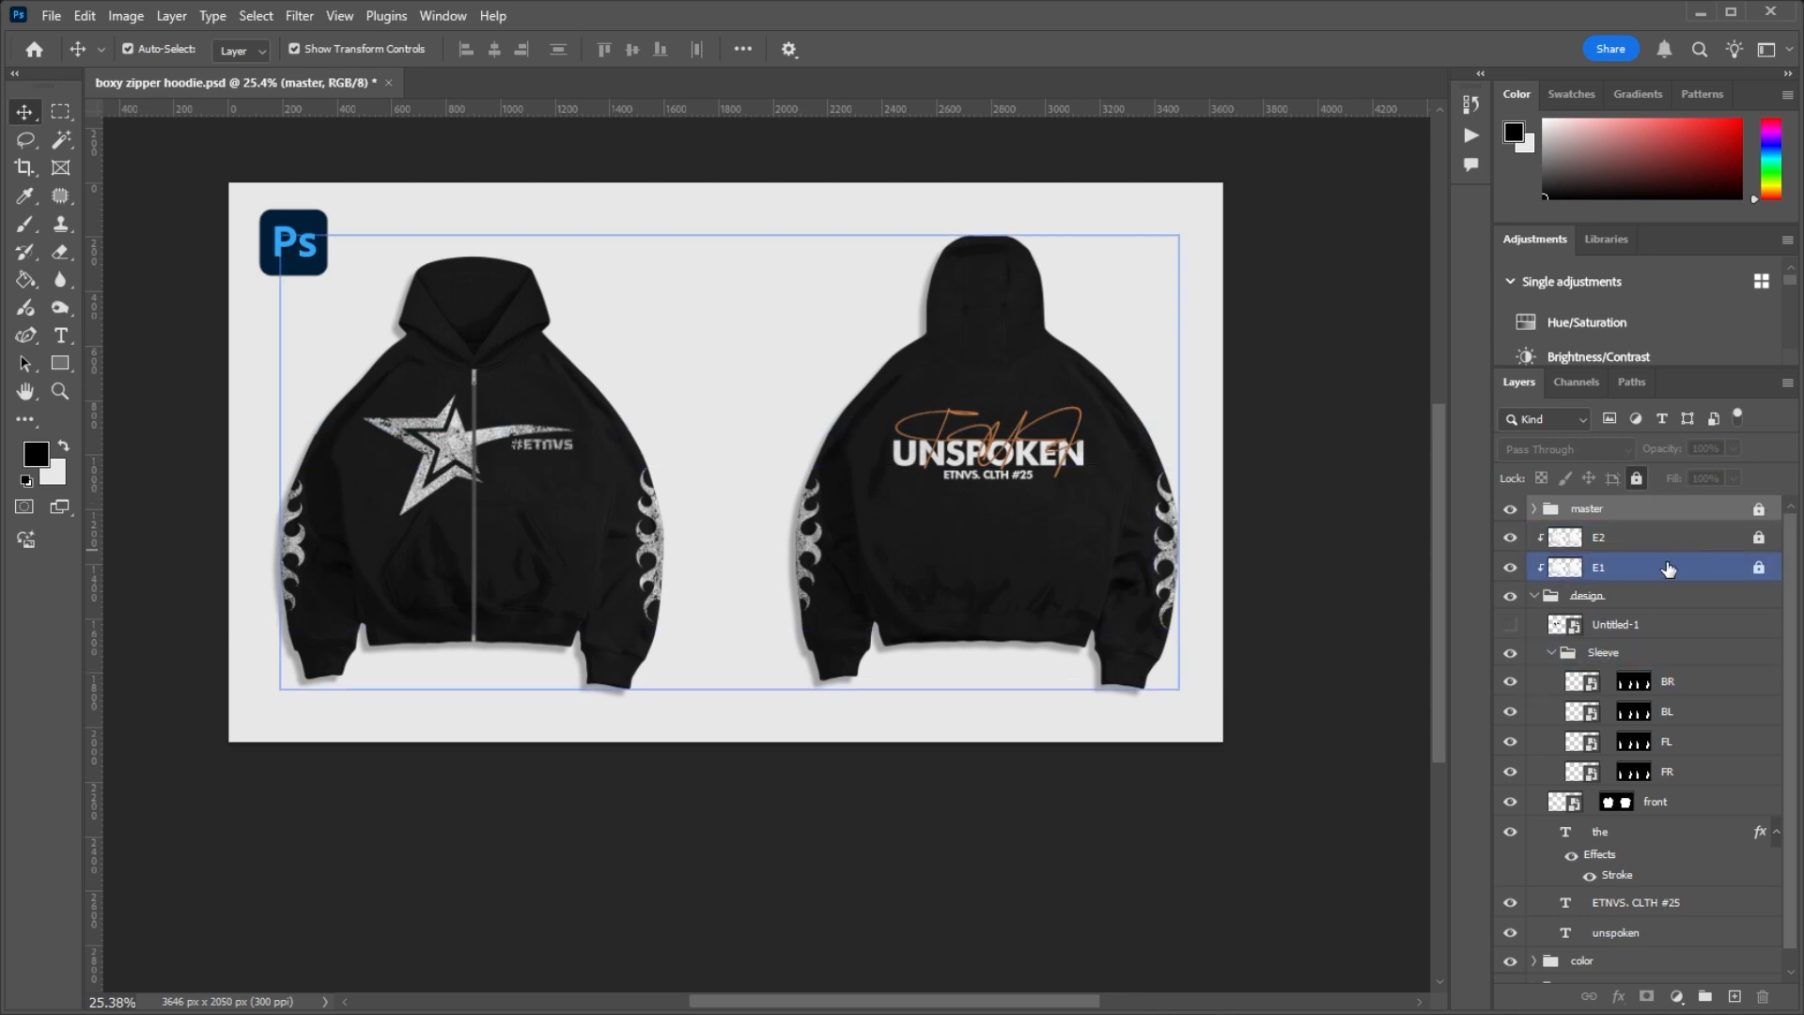
left_click(1634, 541)
left_click(1623, 569)
left_click(1632, 547)
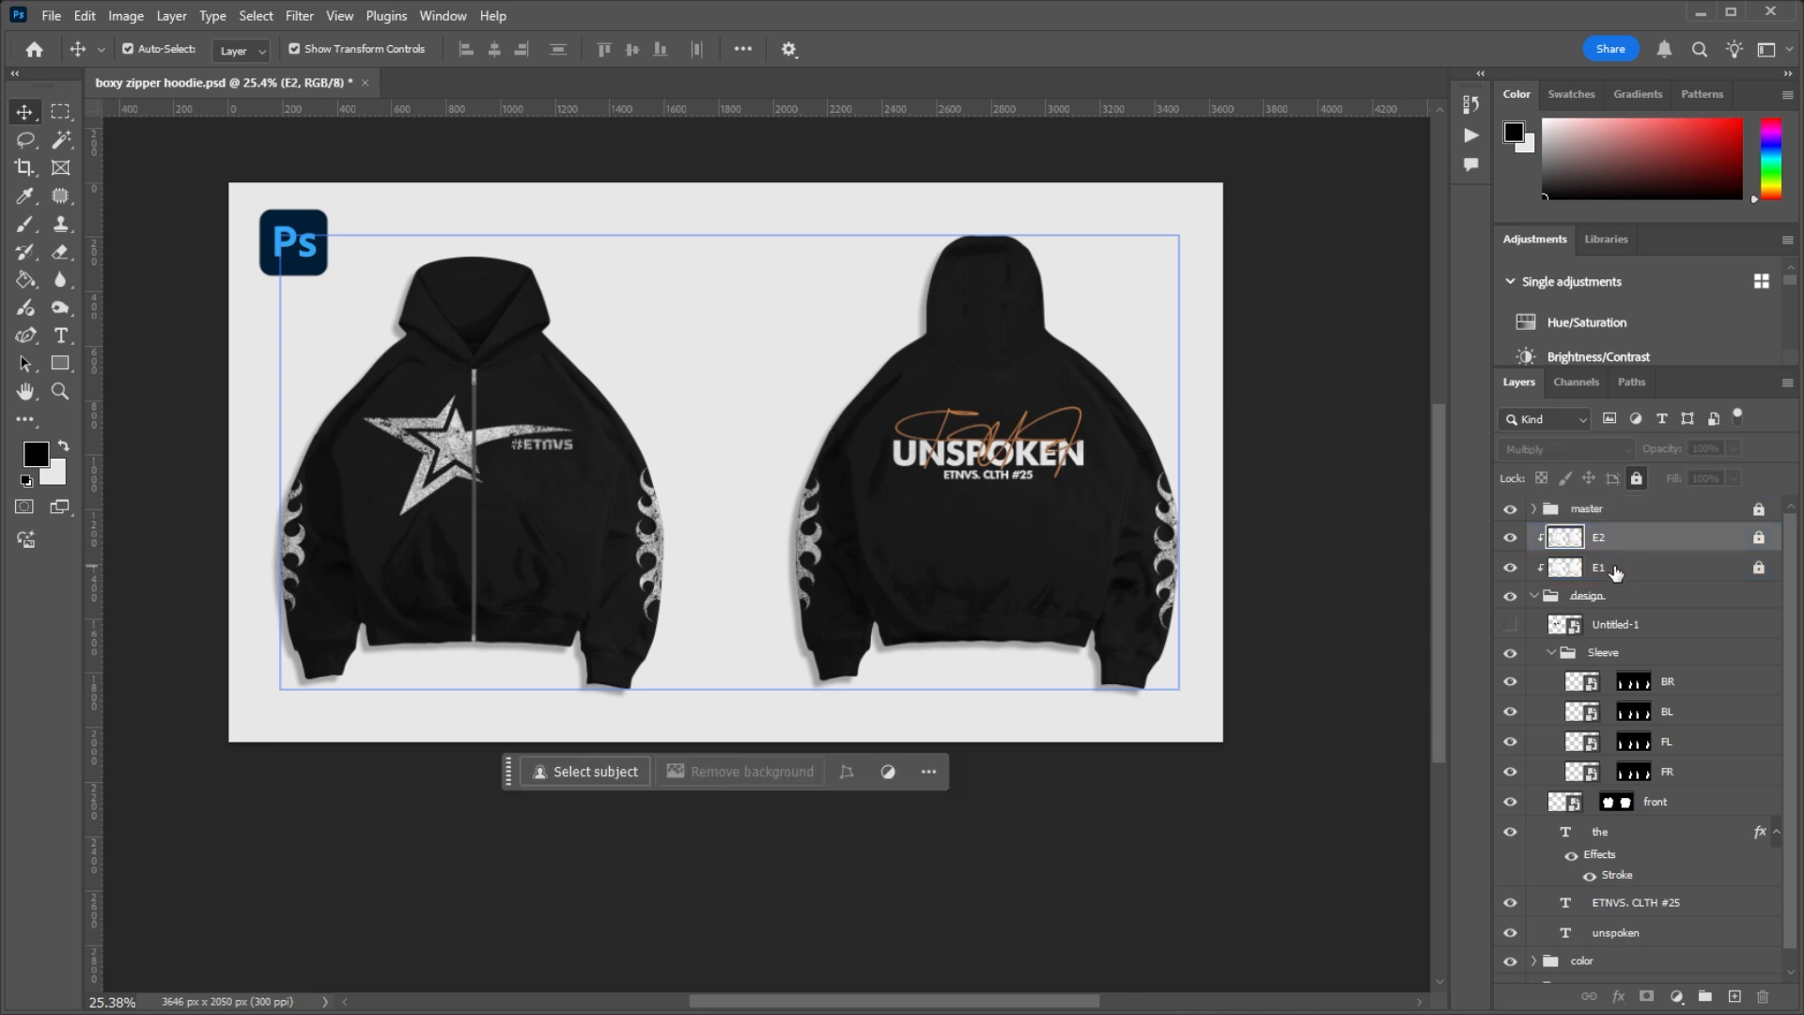
left_click(1615, 573)
left_click(1610, 547)
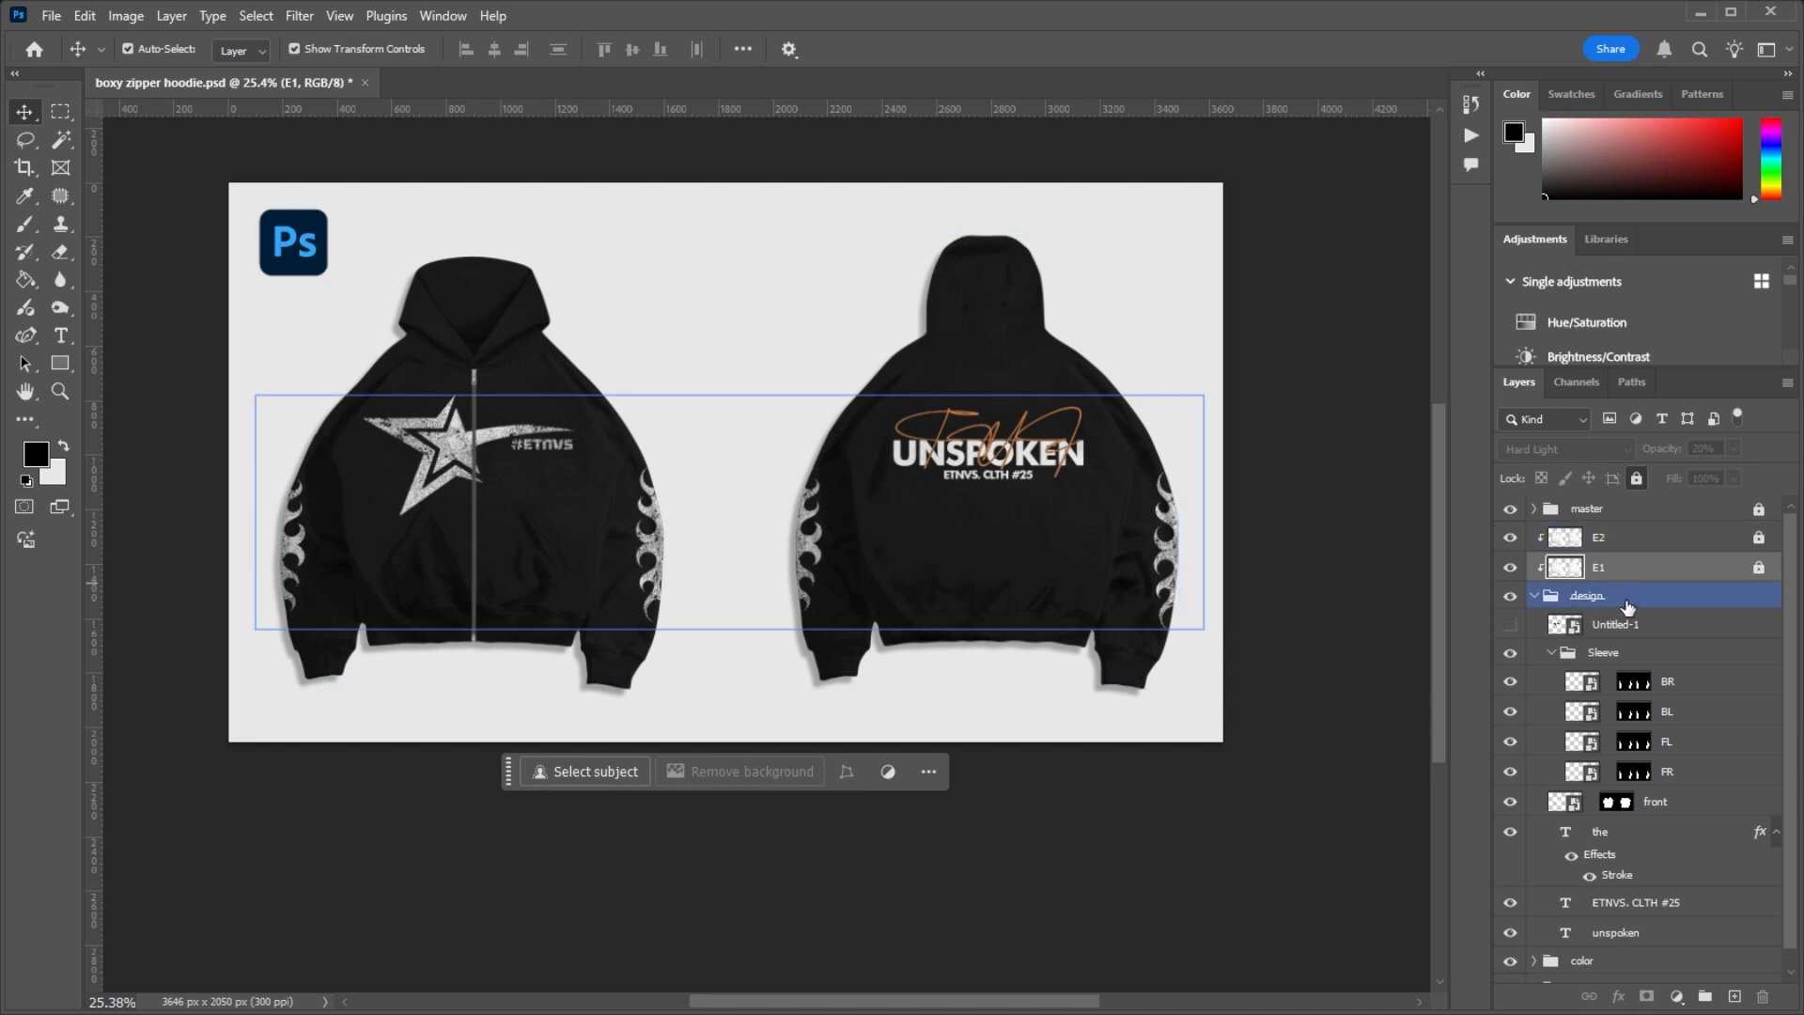
left_click(1535, 596)
left_click(1535, 597)
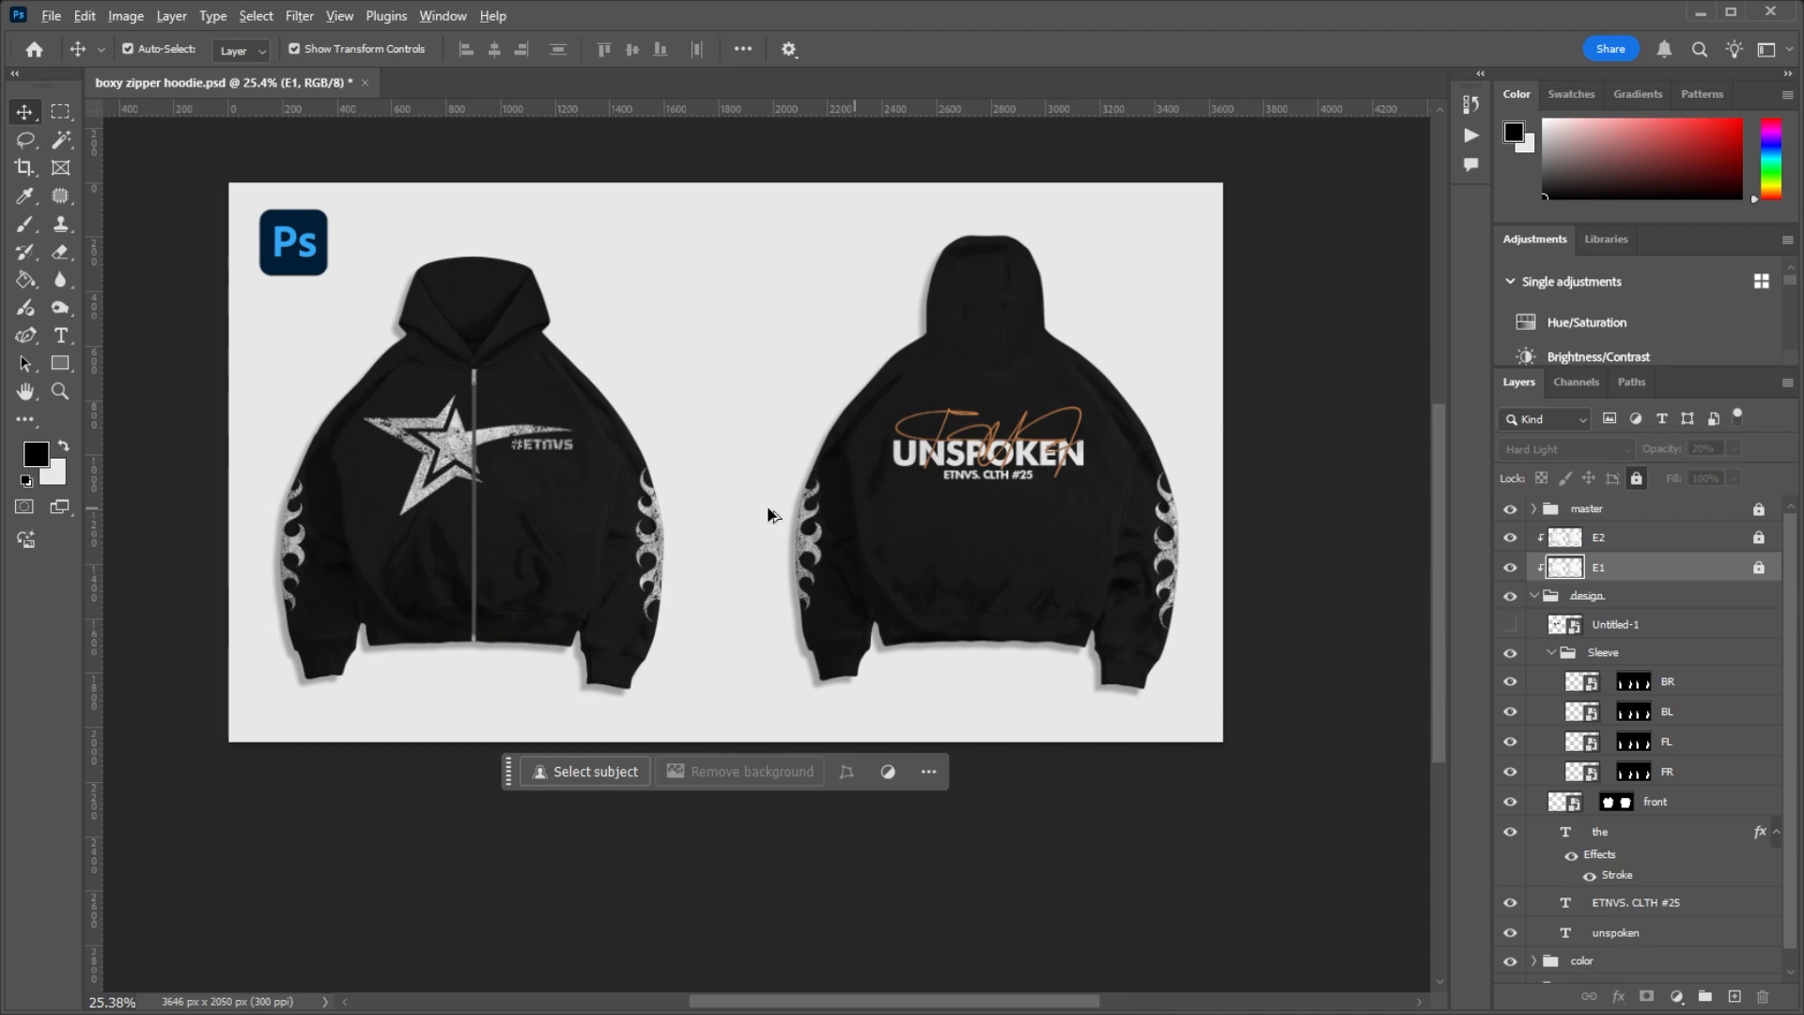
scroll(387, 445, "up", 10)
scroll(430, 398, "down", 4)
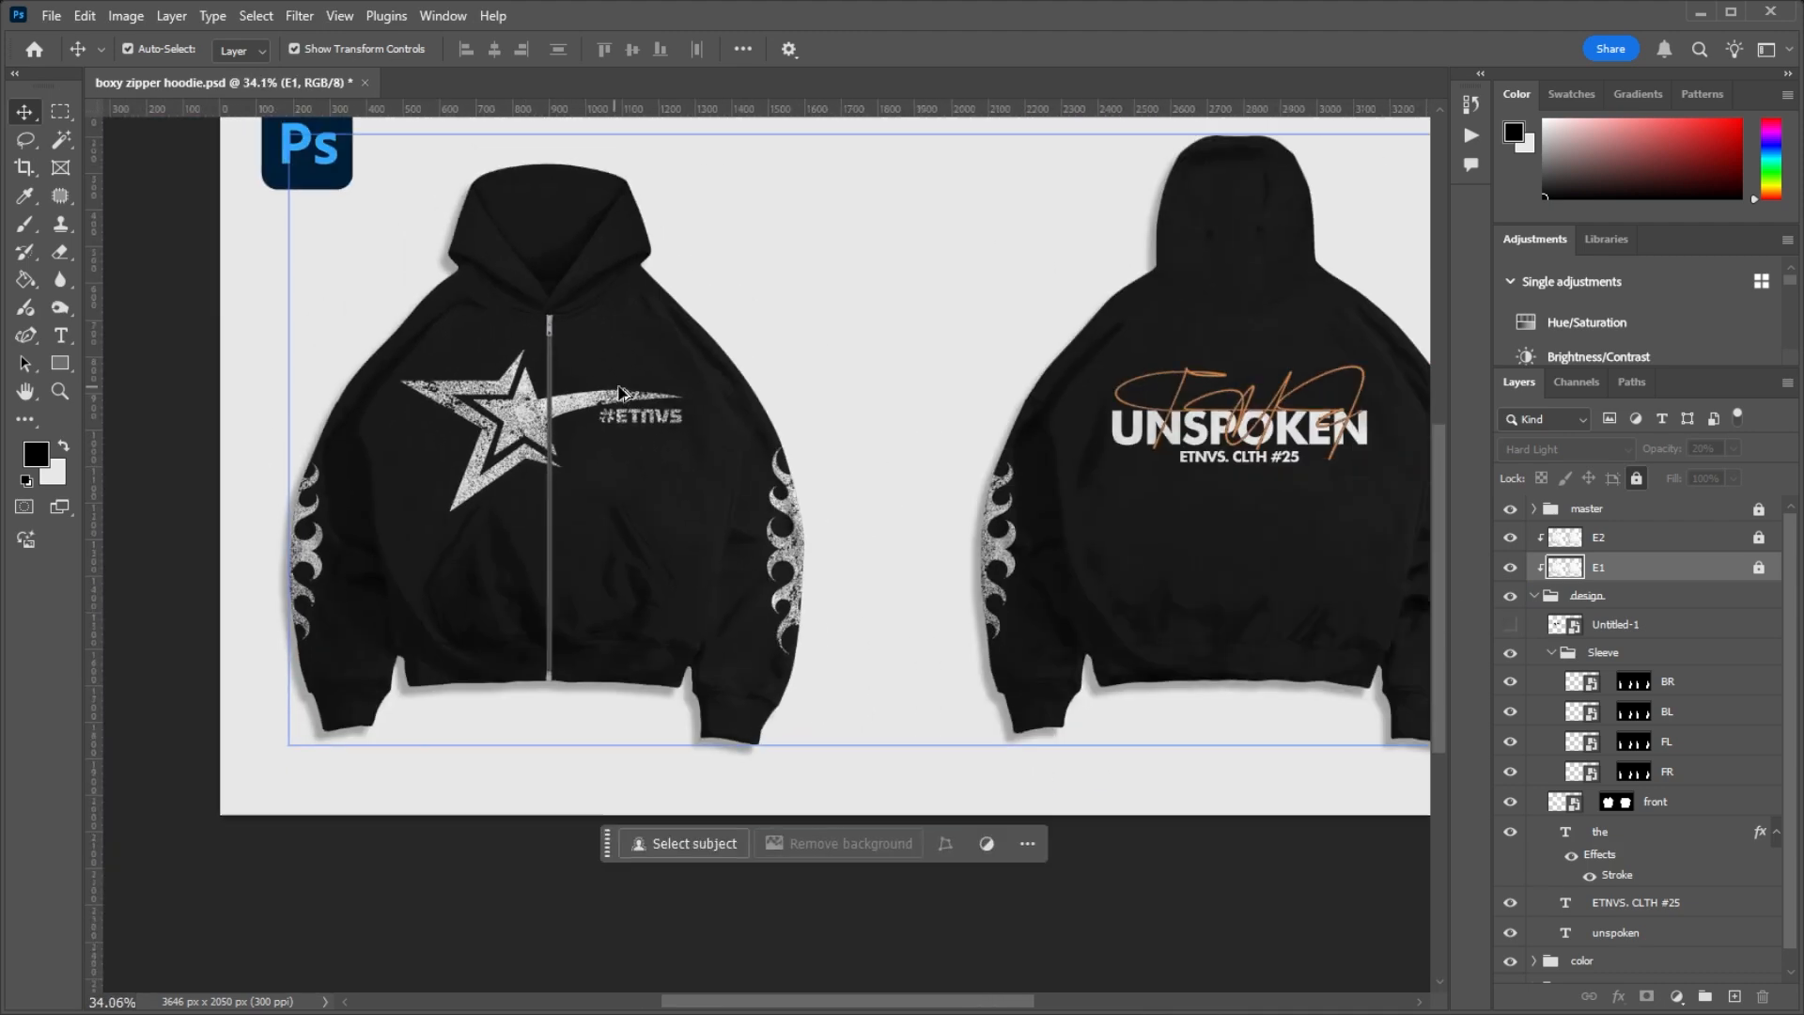
scroll(773, 419, "up", 2)
scroll(554, 458, "down", 2)
scroll(555, 458, "up", 3)
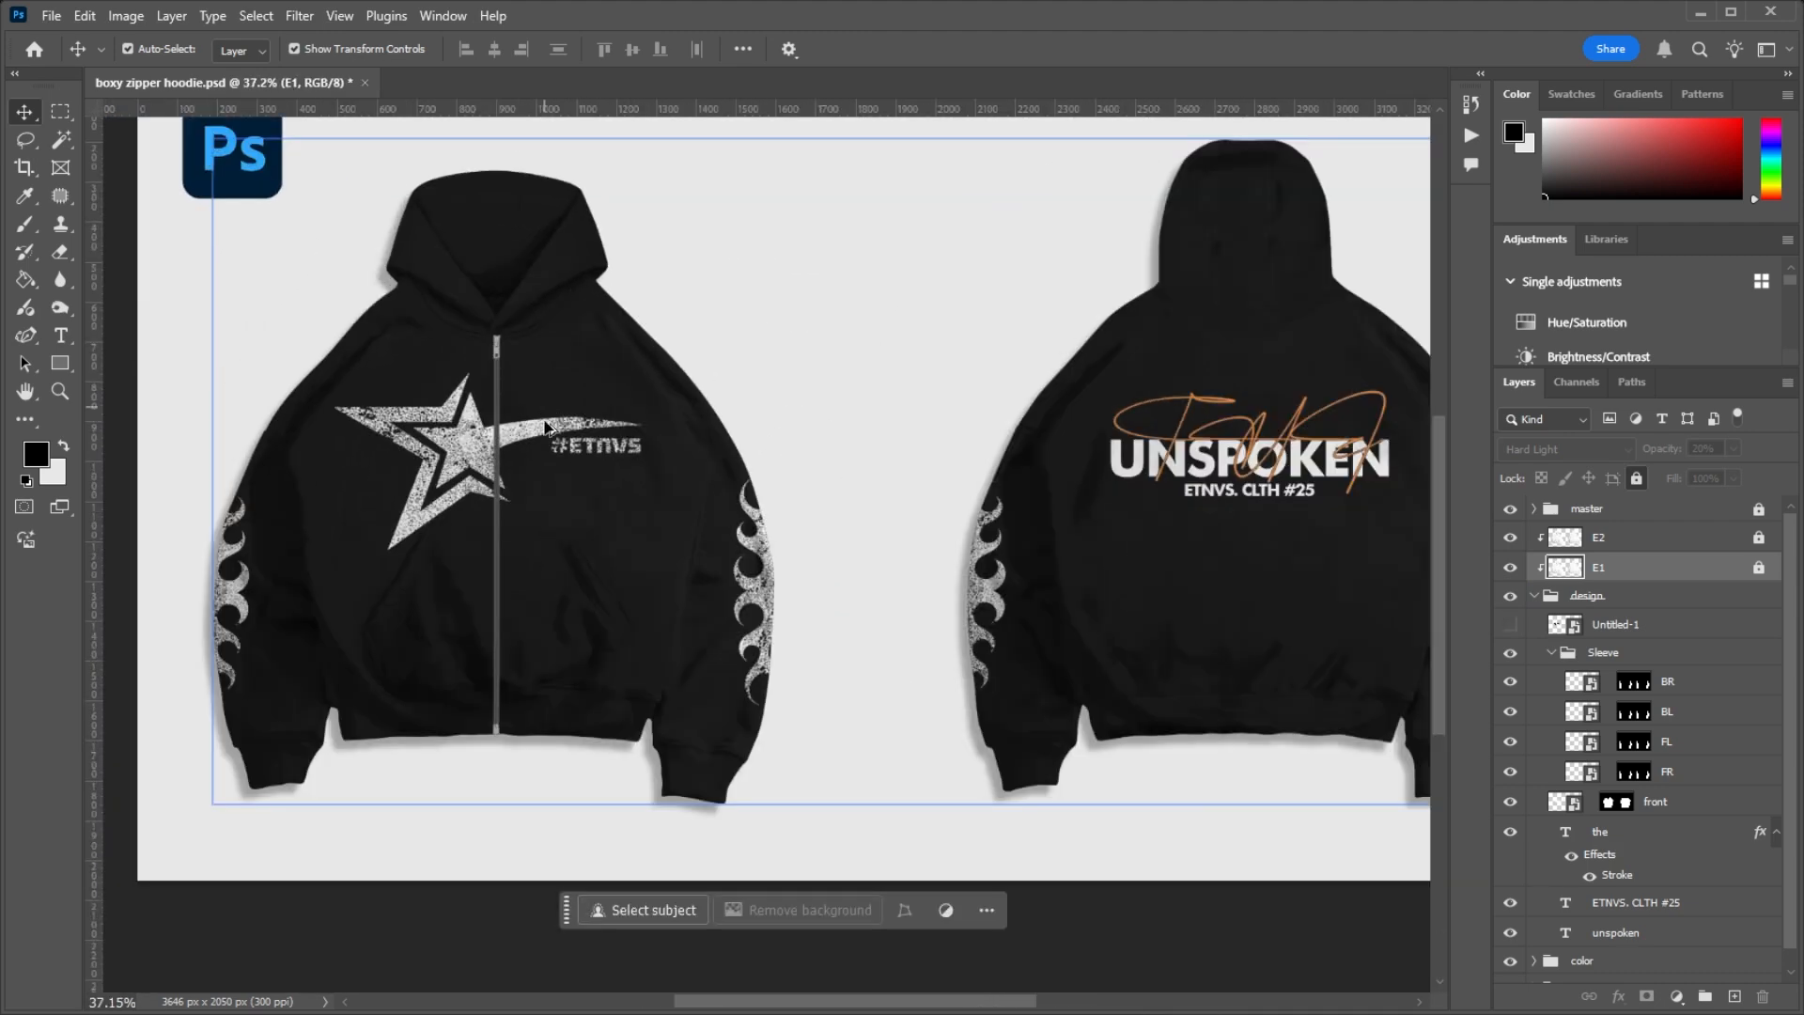
scroll(545, 456, "down", 2)
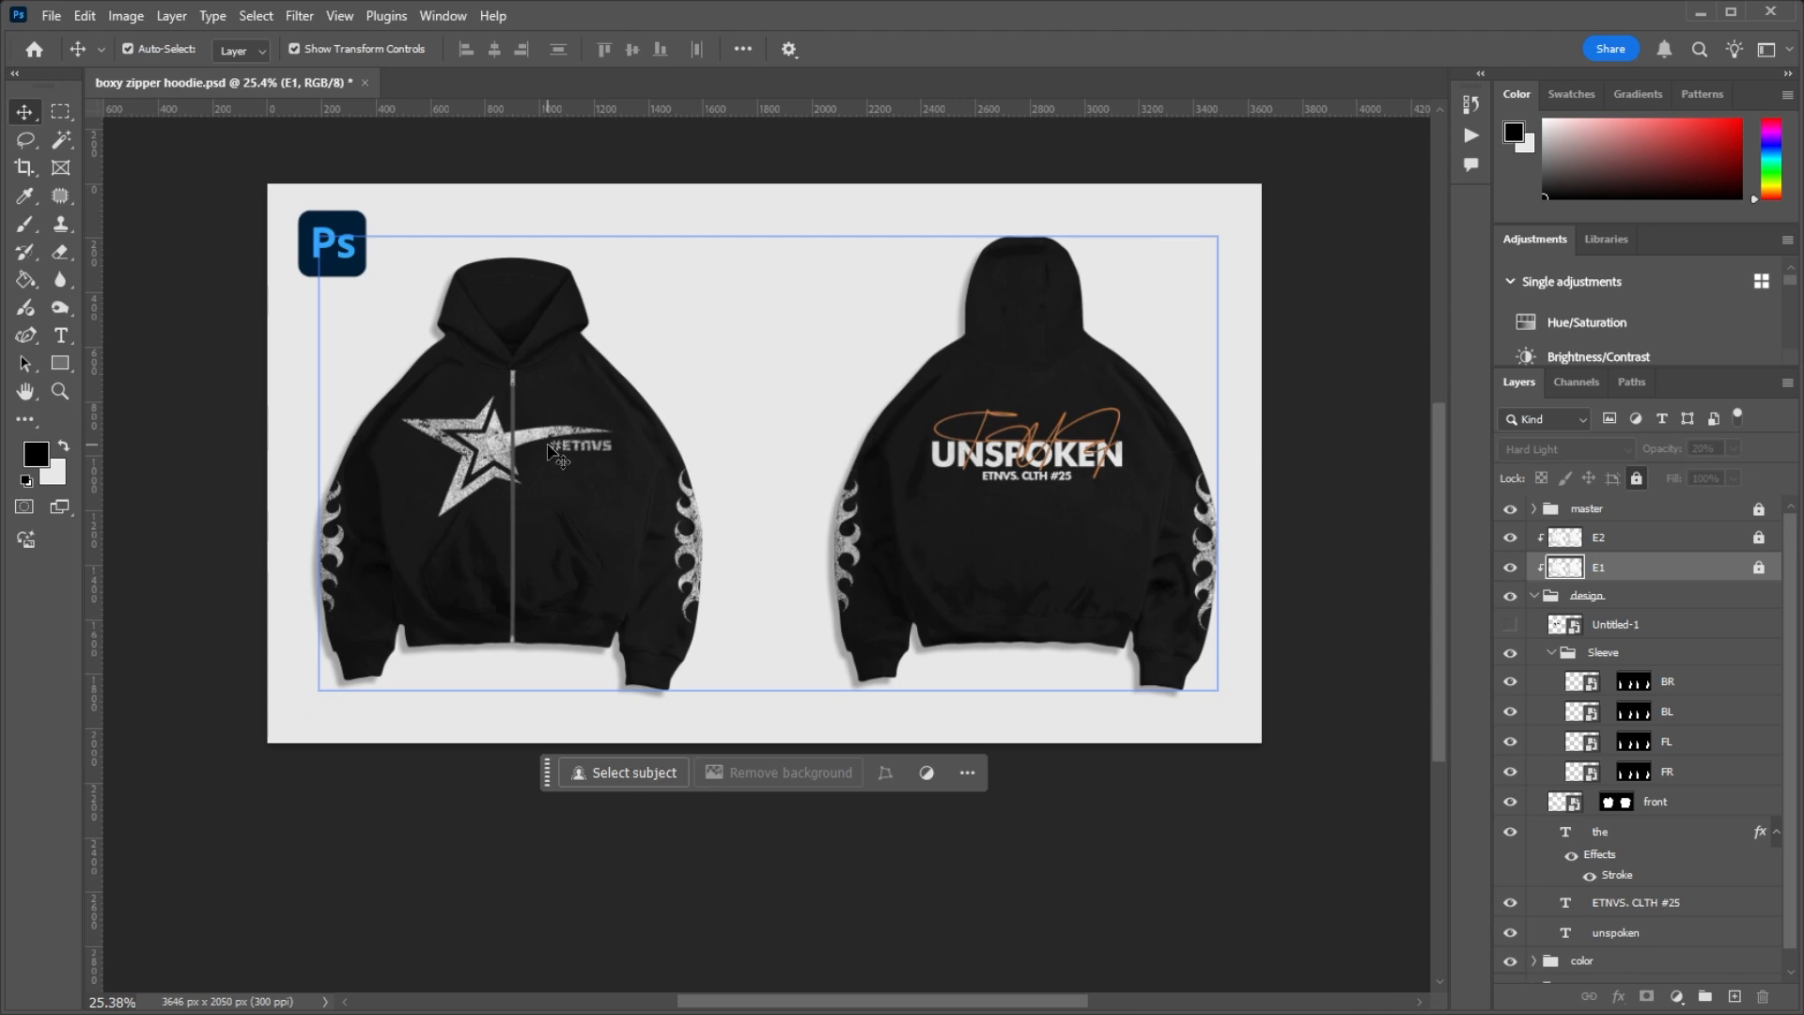
Step: Switch to File Explorer and place Untitled-1.png from the zipper hoodie boxy folder onto the front hoodie in the Photoshop mockup
key("alt+Tab")
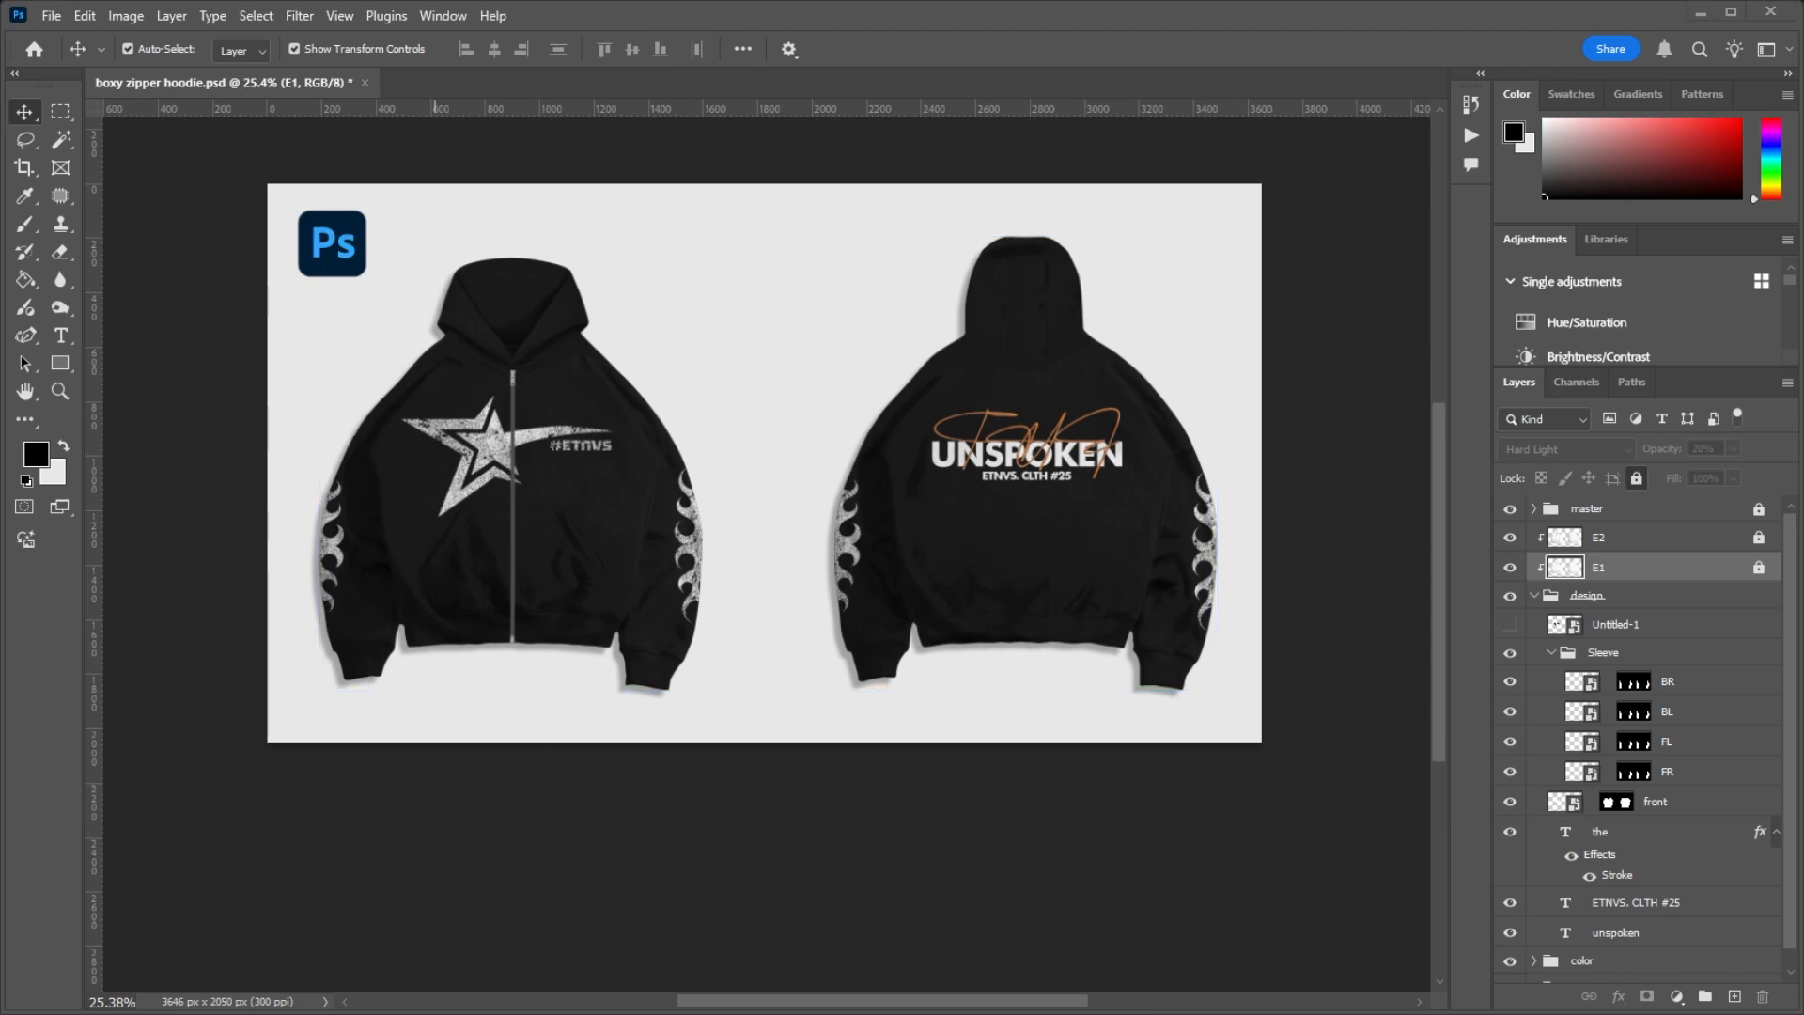
left_click(816, 450)
left_click(906, 261)
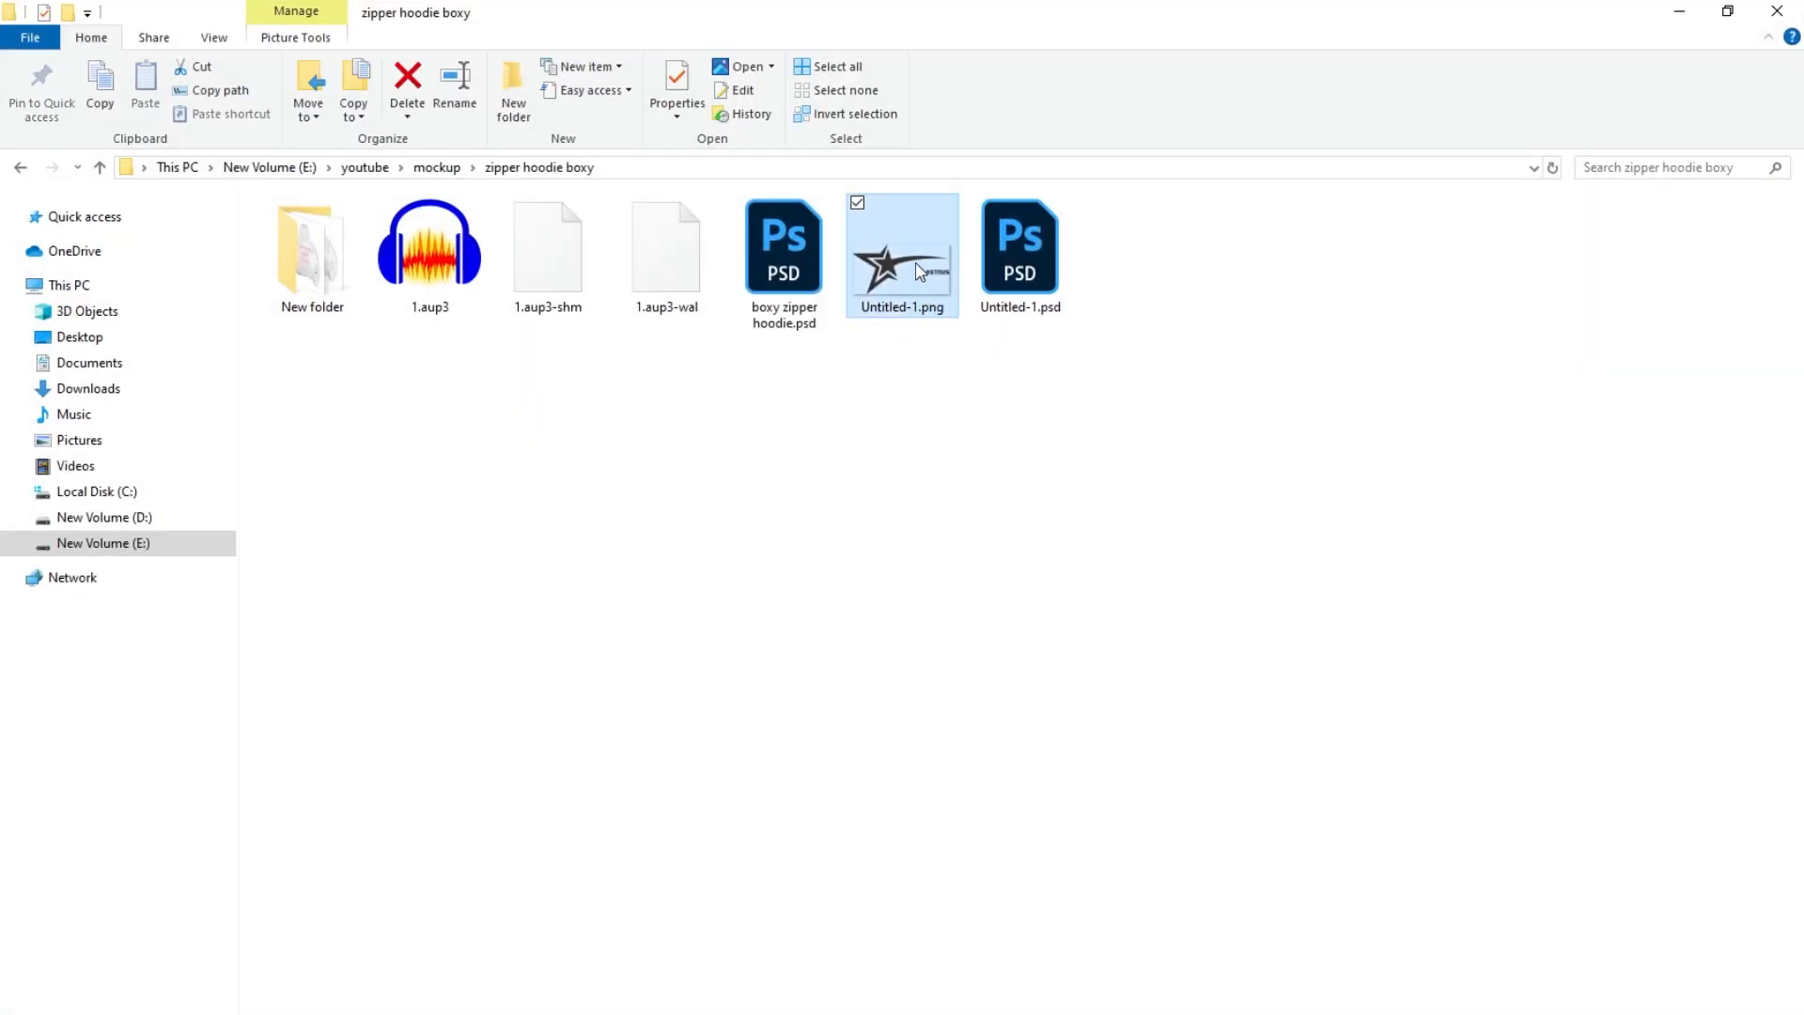
left_click_drag(919, 271, 599, 462)
key("alt+Tab")
left_click_drag(729, 438, 504, 444)
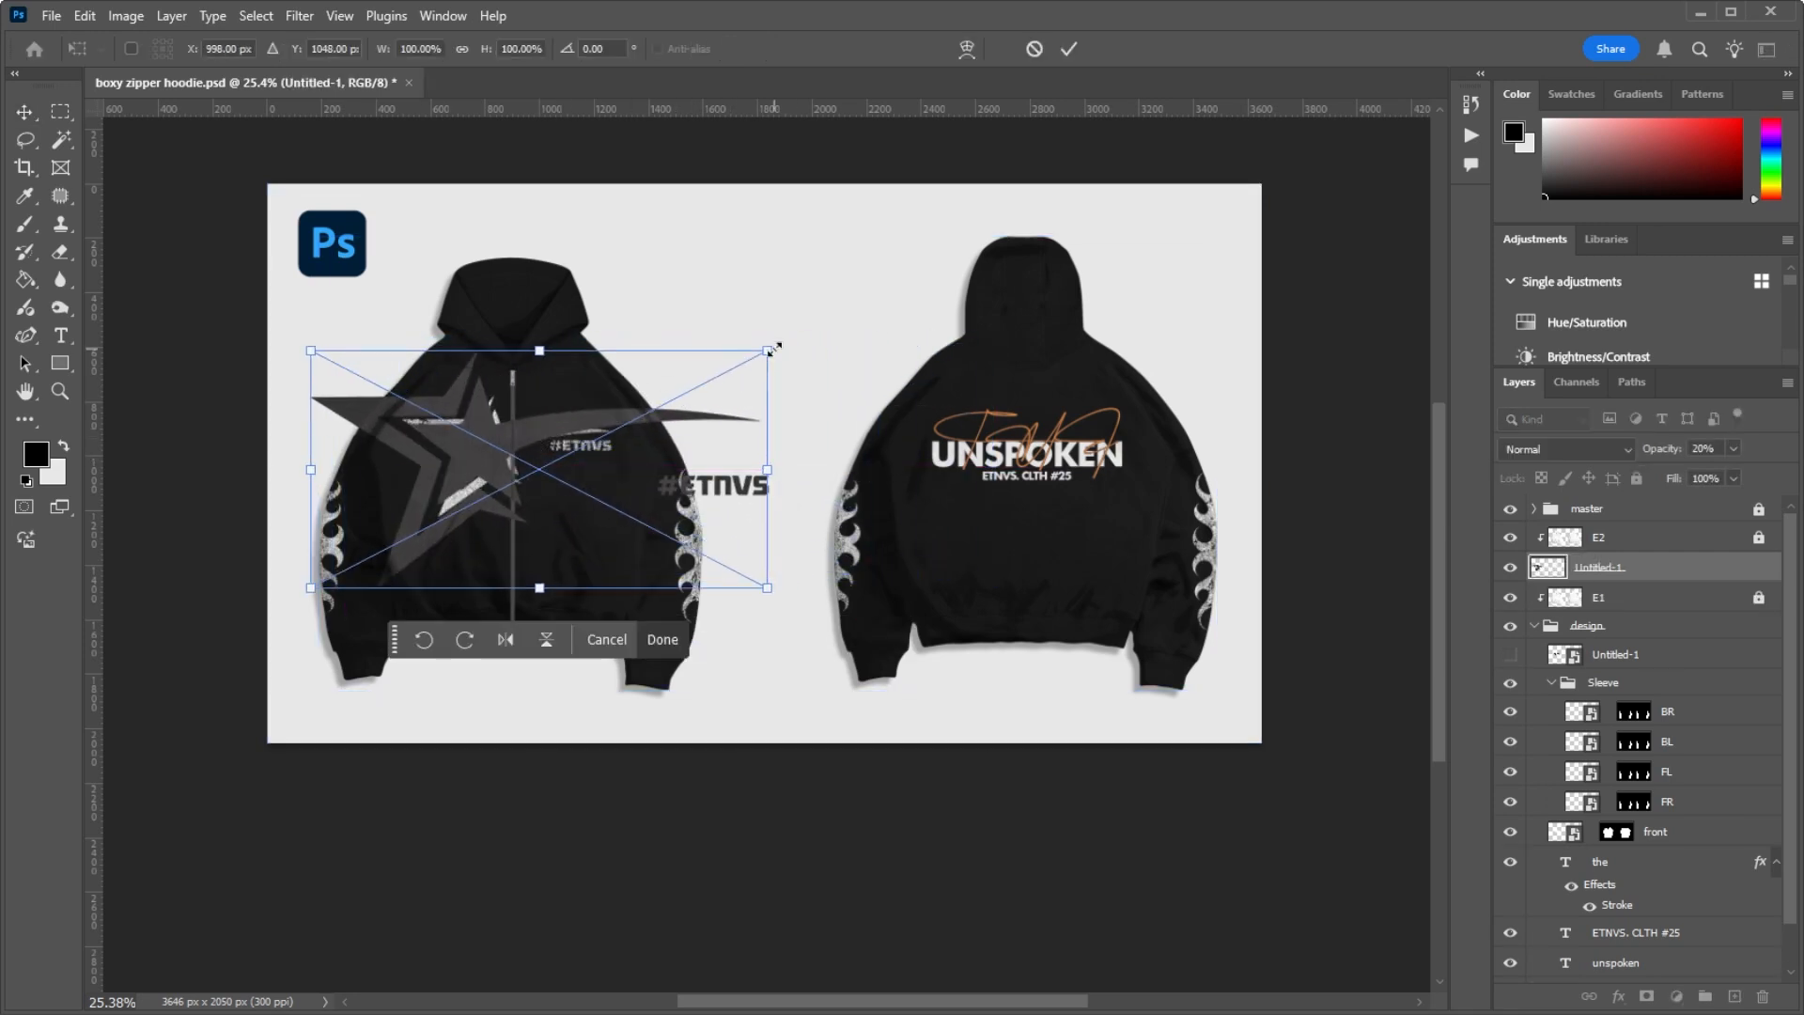
Step: Scale the placed star logo to about 50%, position it on the hoodie's chest and commit the placement
left_click_drag(770, 348, 657, 410)
left_click_drag(517, 458, 487, 448)
scroll(487, 447, "up", 5)
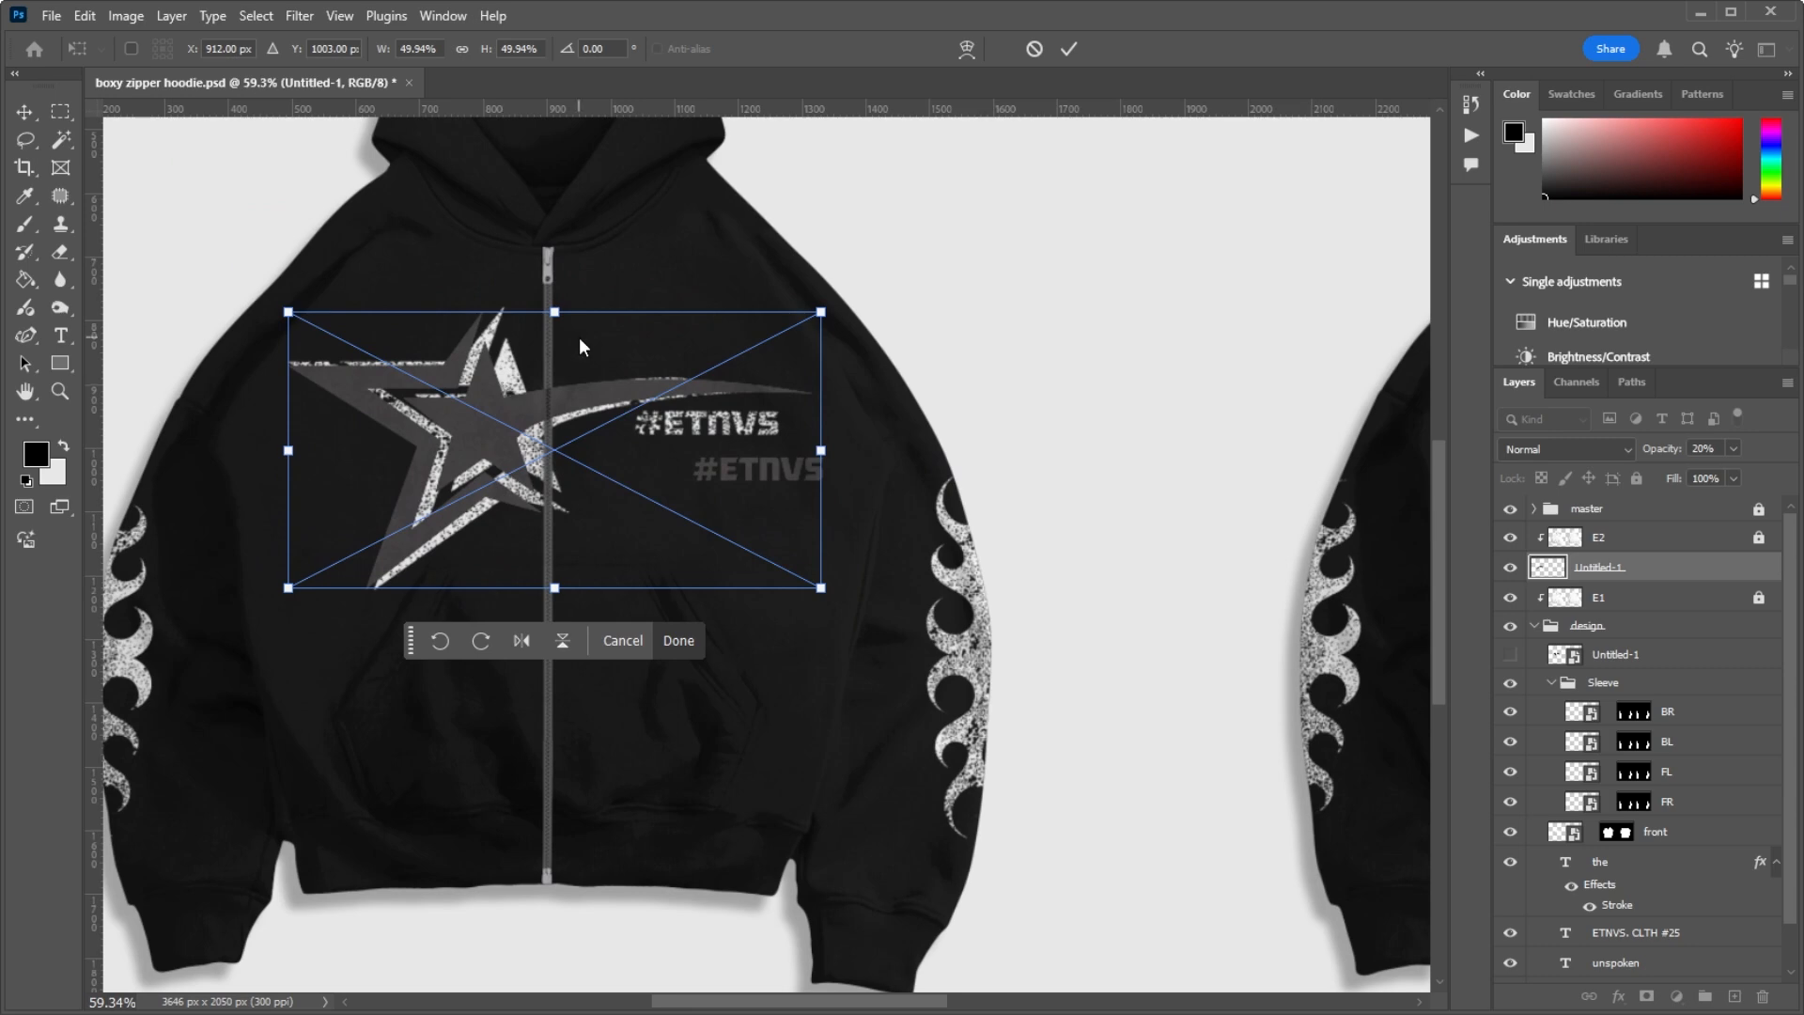
key("alt+space")
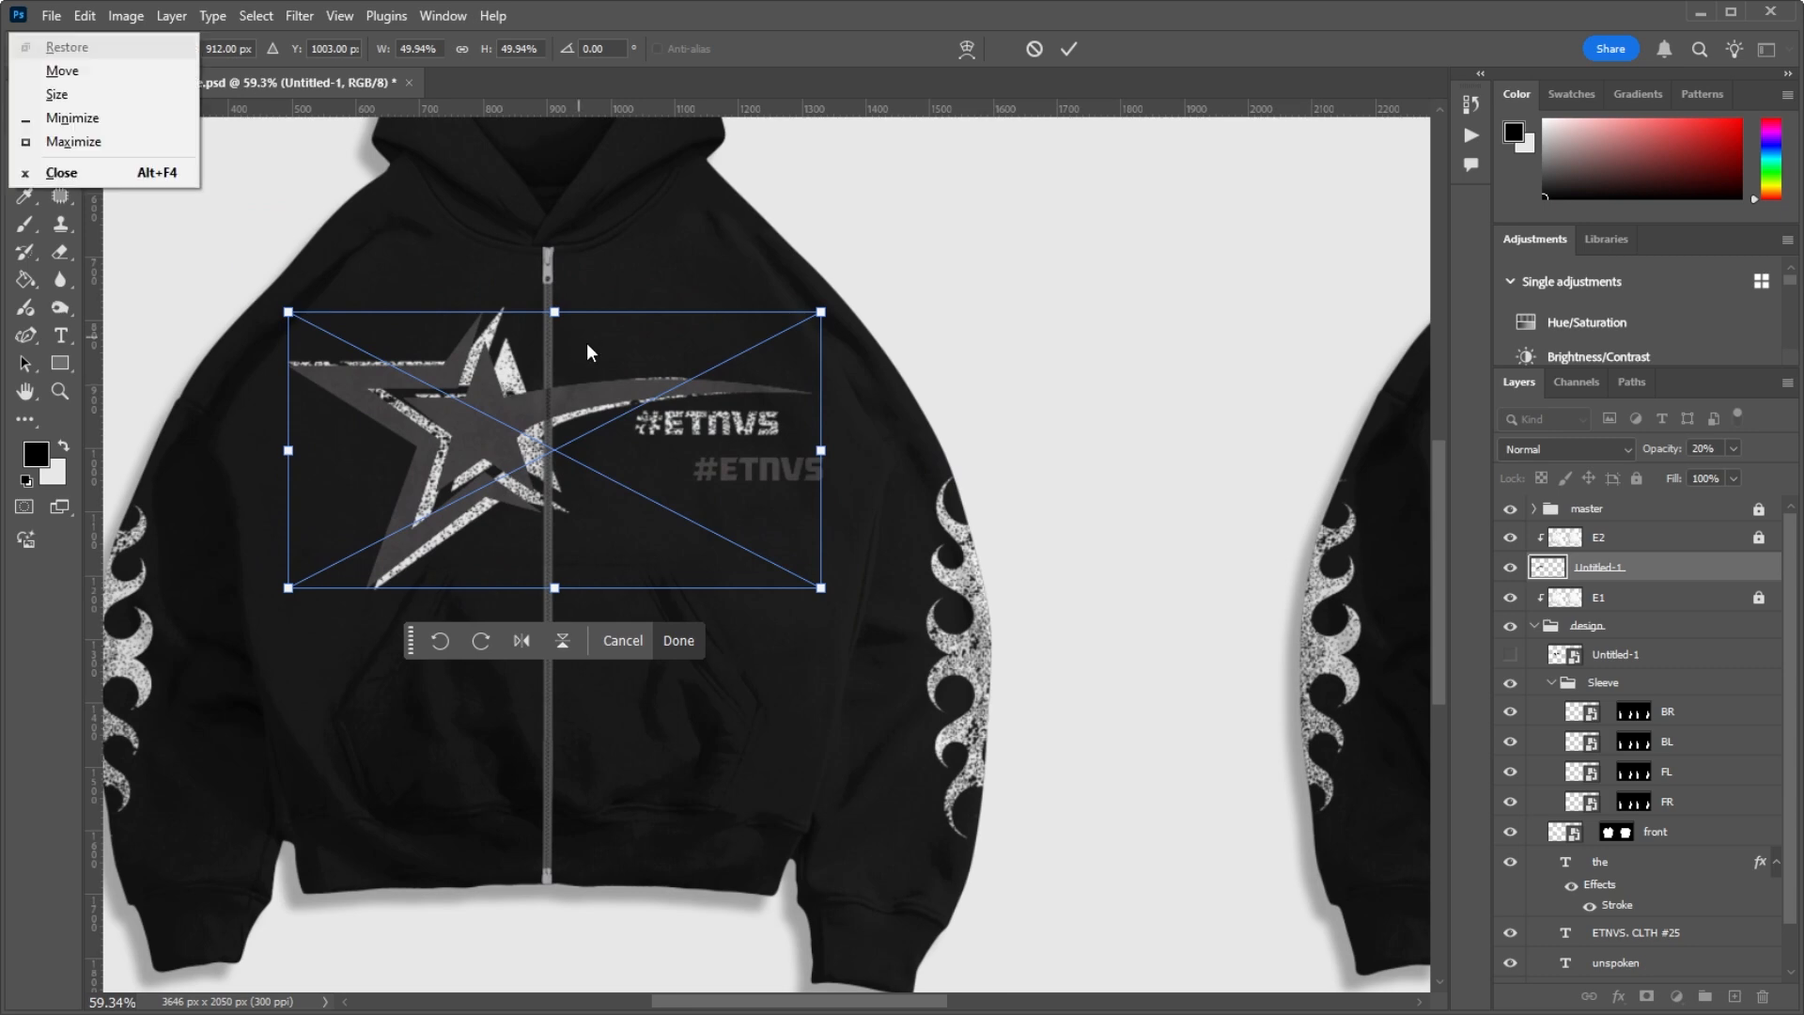
key("Escape")
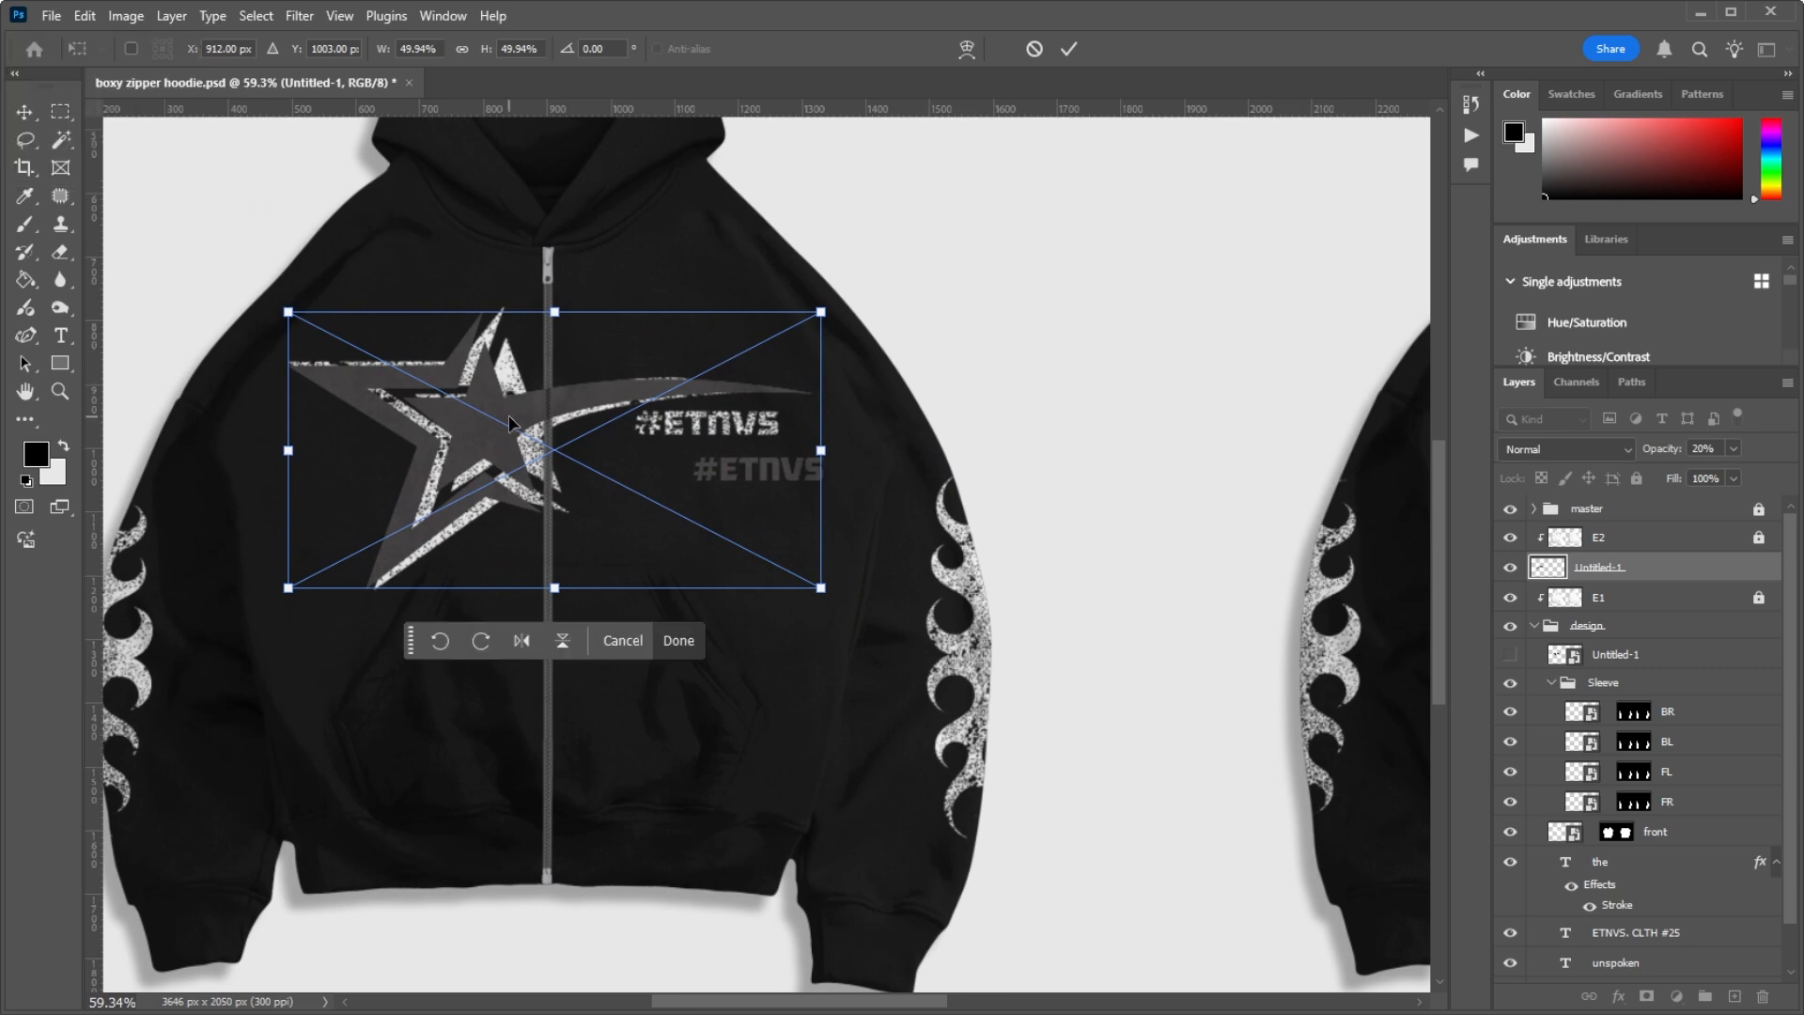
key("Return")
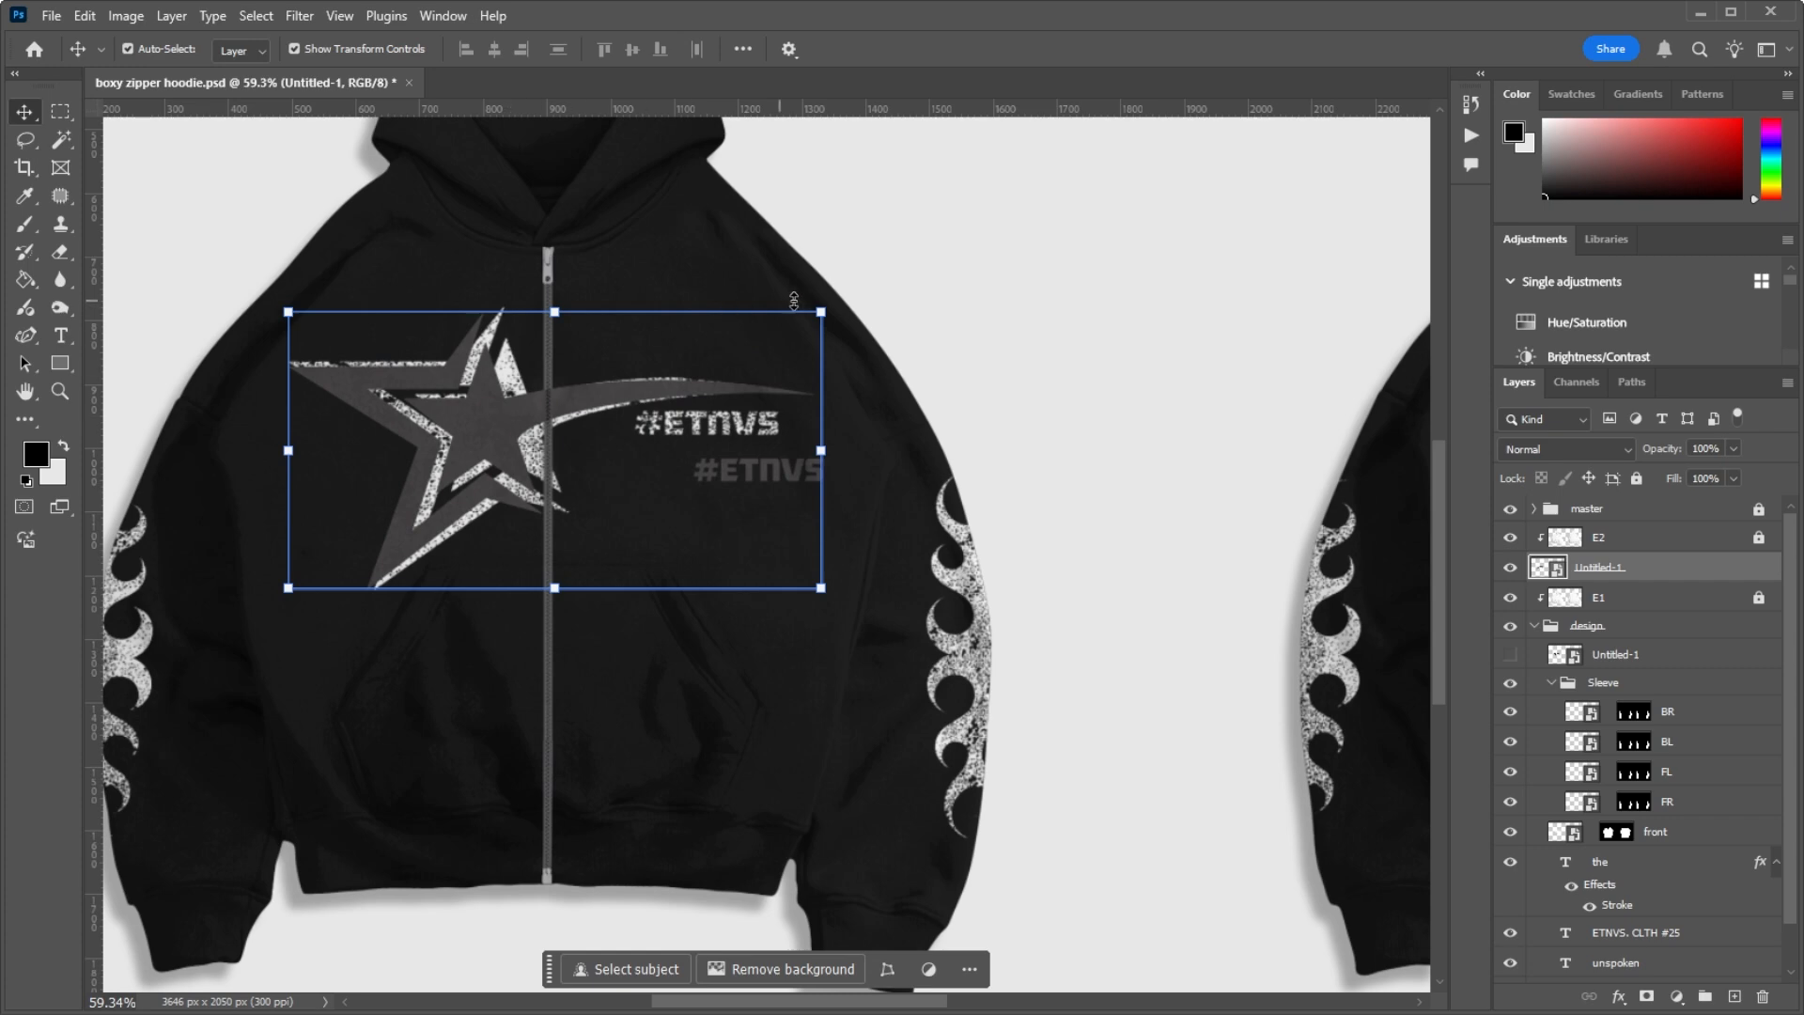
Step: Scale the placed logo down to about 45%, nudge it over the existing front logo and apply the transform
left_click_drag(822, 312, 776, 329)
left_click_drag(796, 324, 797, 324)
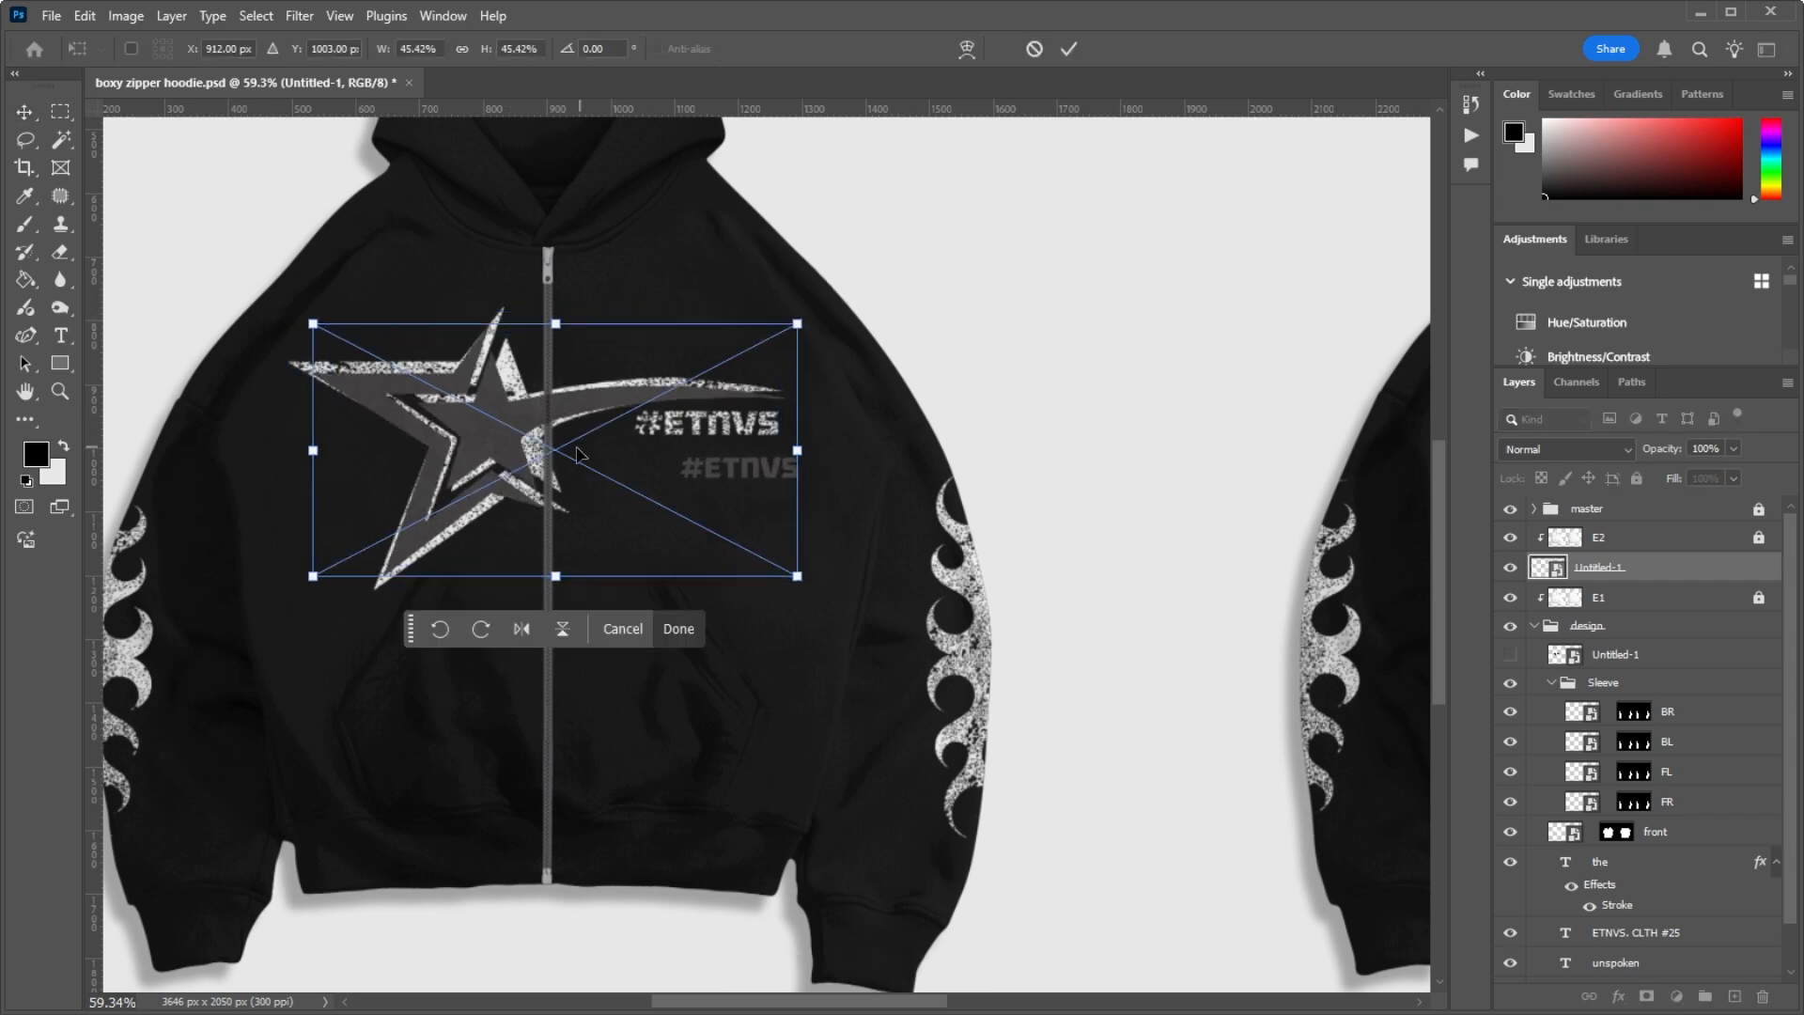
left_click_drag(508, 431, 503, 426)
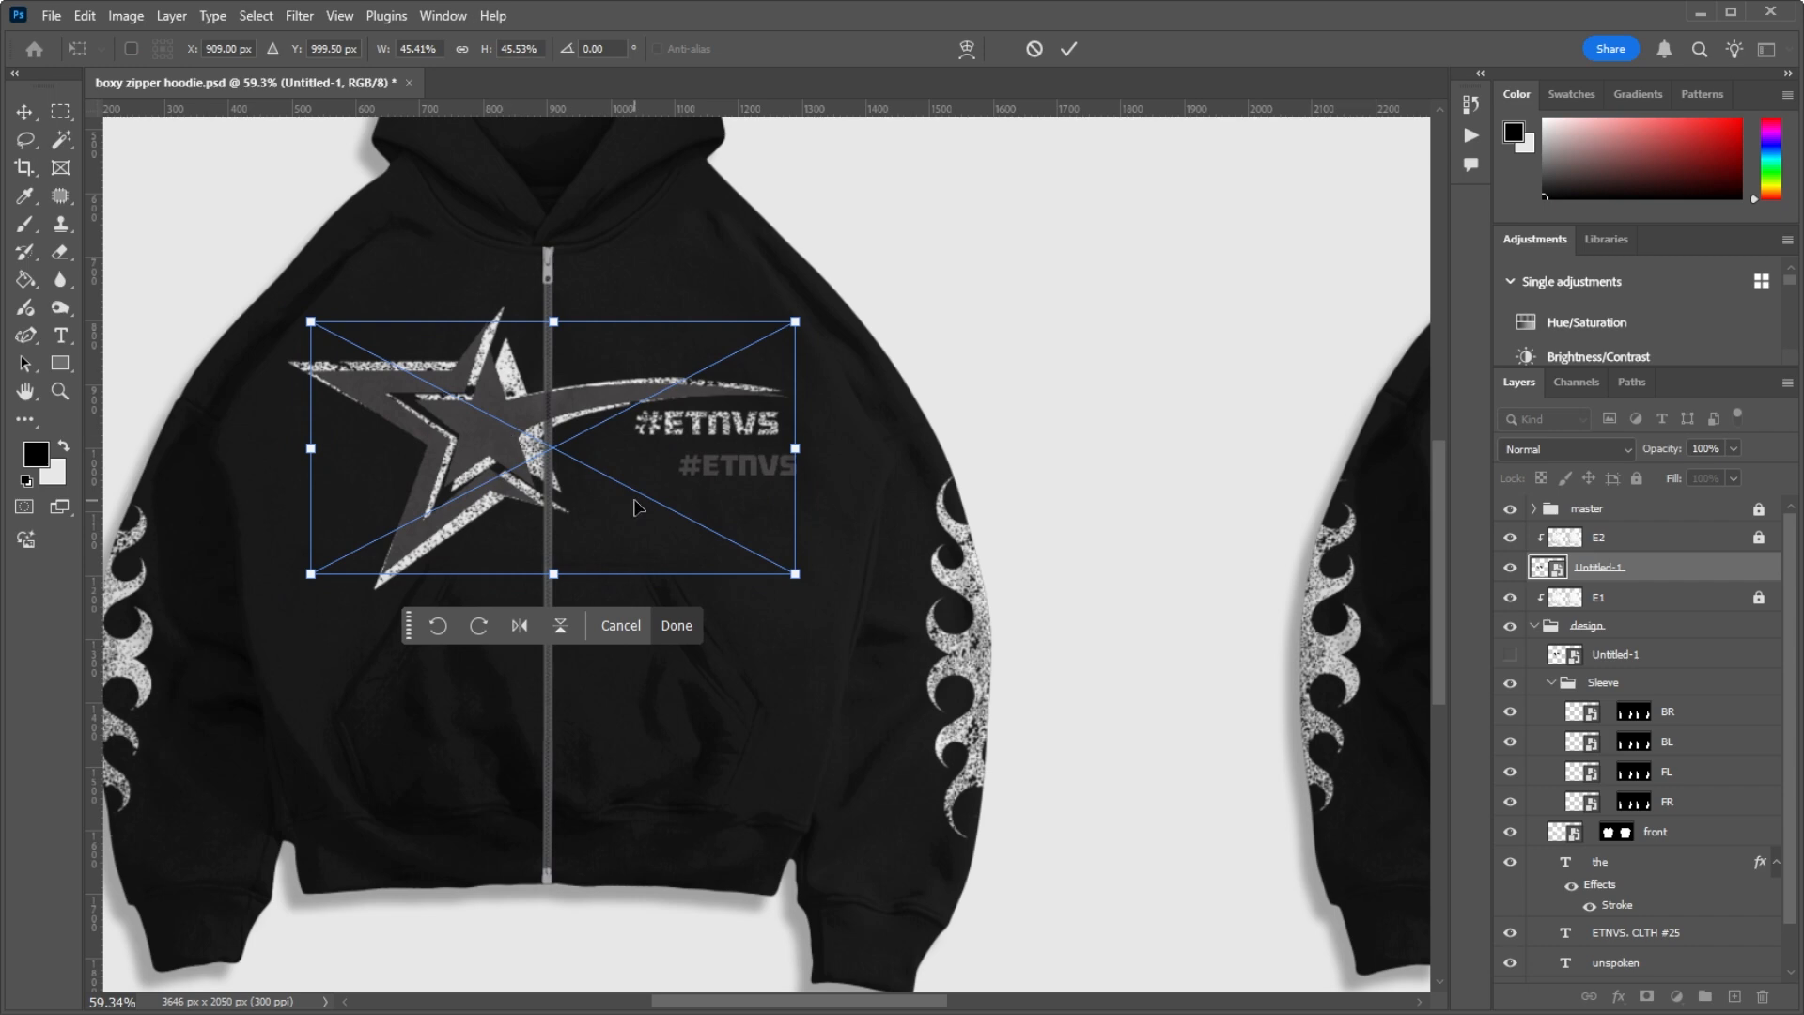
key("Return")
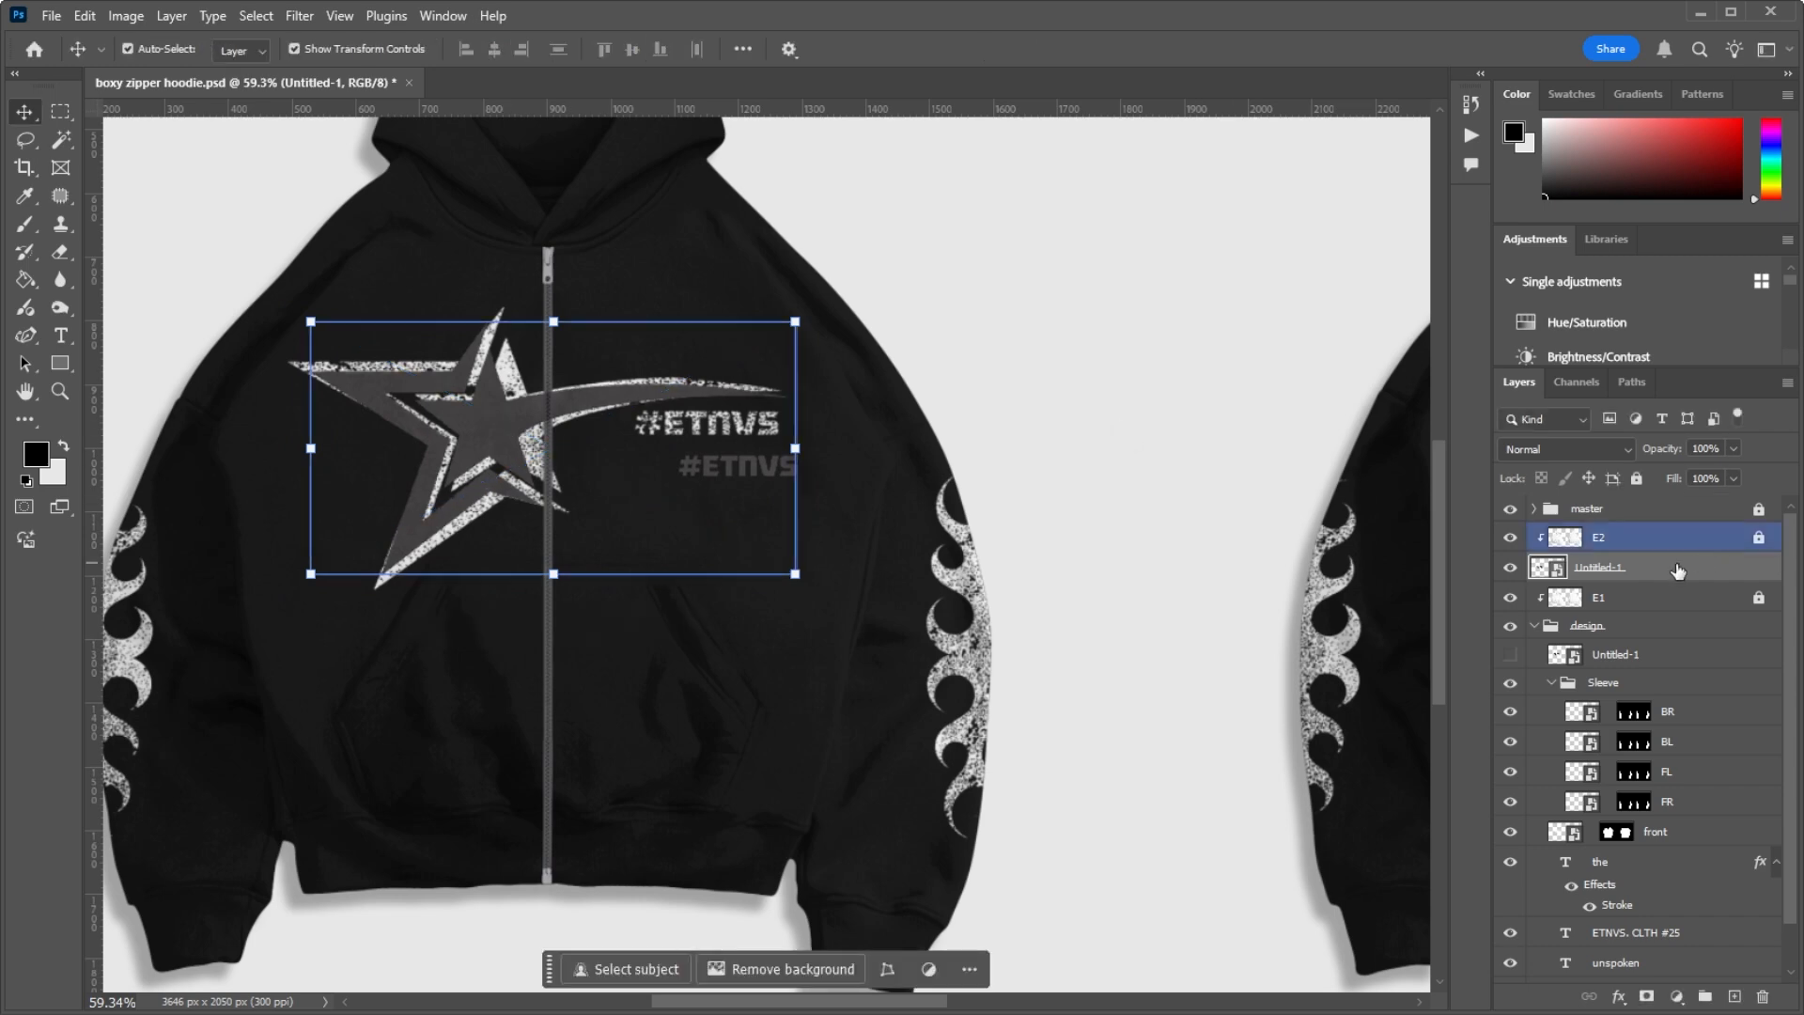
Step: Move the new Untitled-1 layer from between E2 and E1 to the head of the design group
left_click(1633, 594)
left_click_drag(1652, 561, 1627, 566)
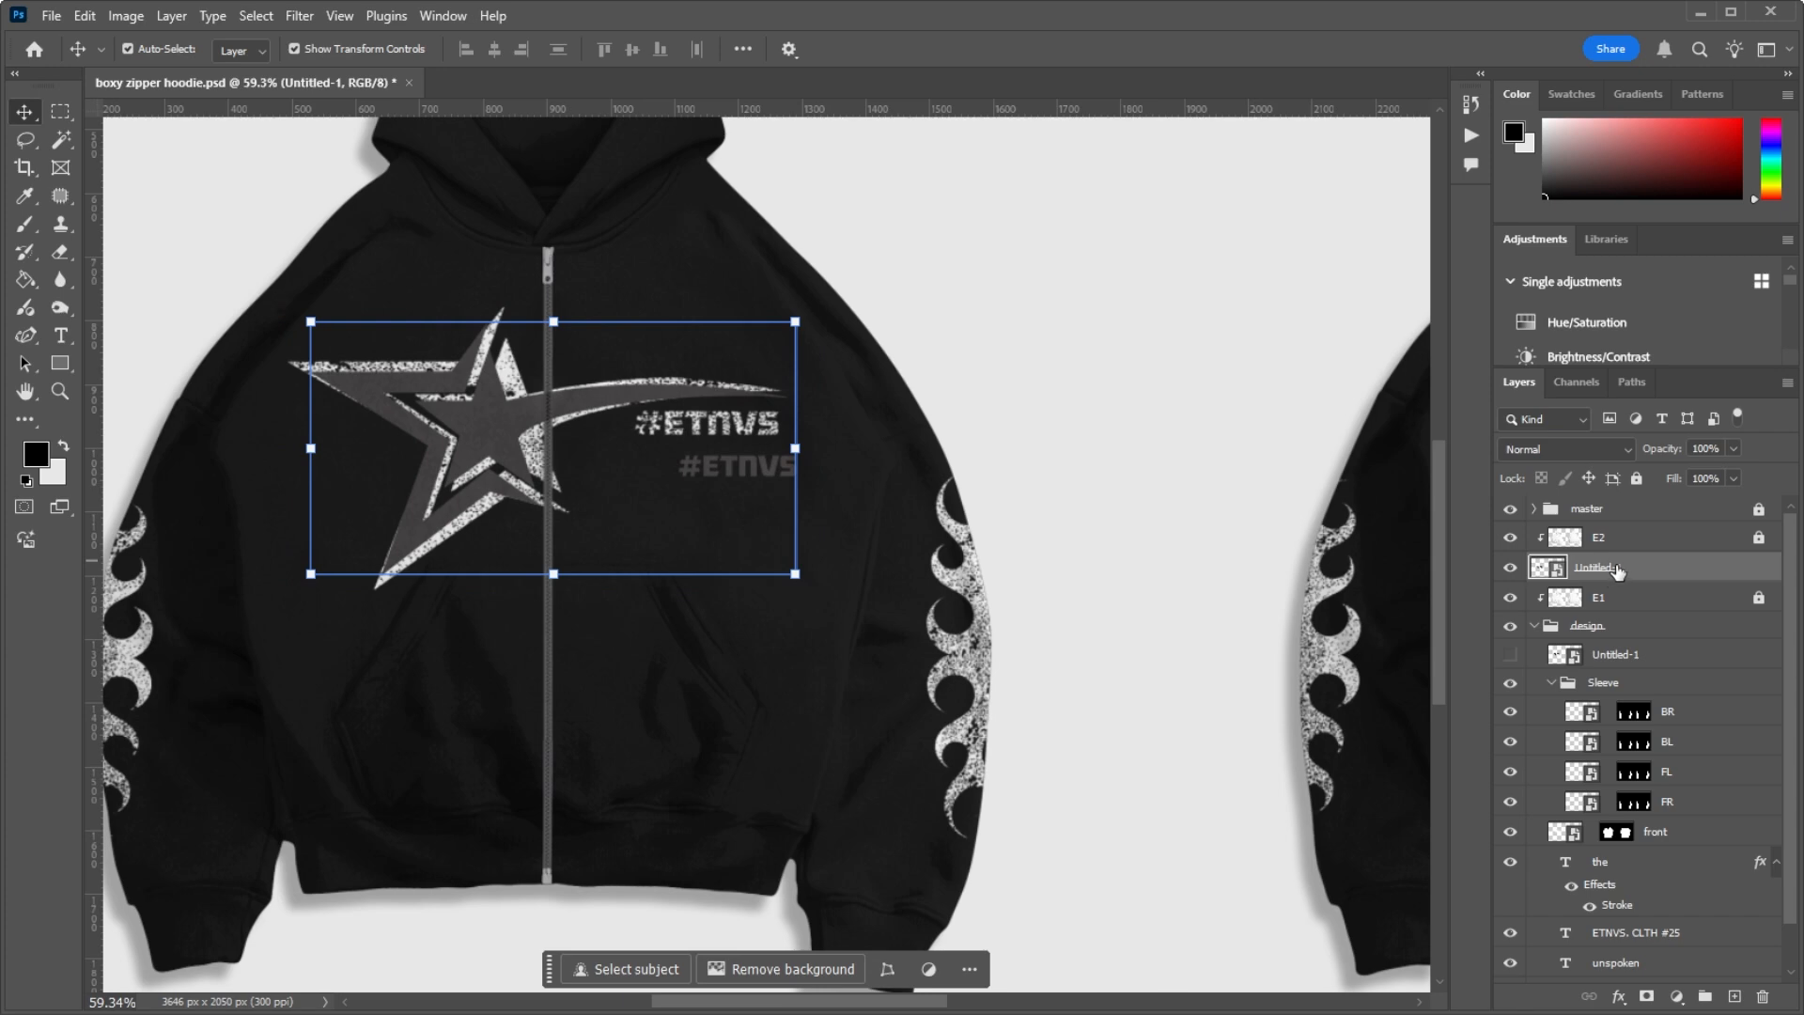
left_click_drag(1615, 578, 1621, 651)
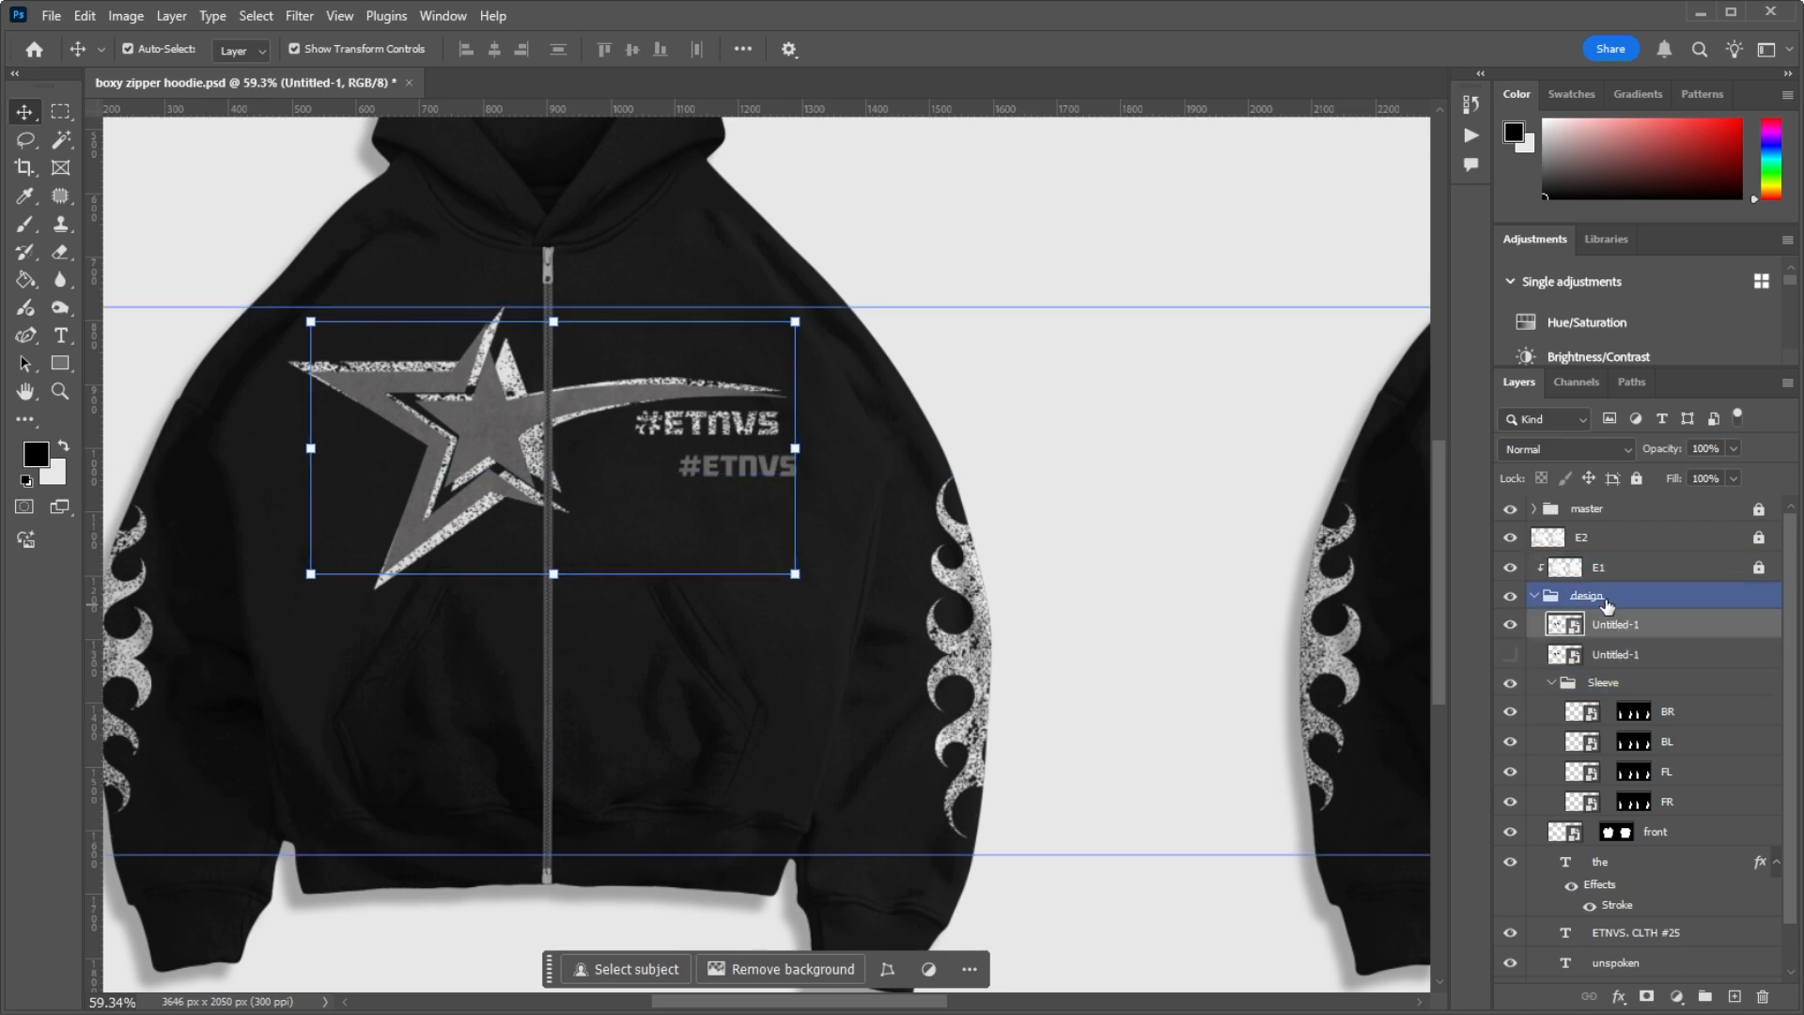
Step: Clip the E2 layer to the design group again with a clipping mask and look up its clipping mask command
left_click(1611, 541)
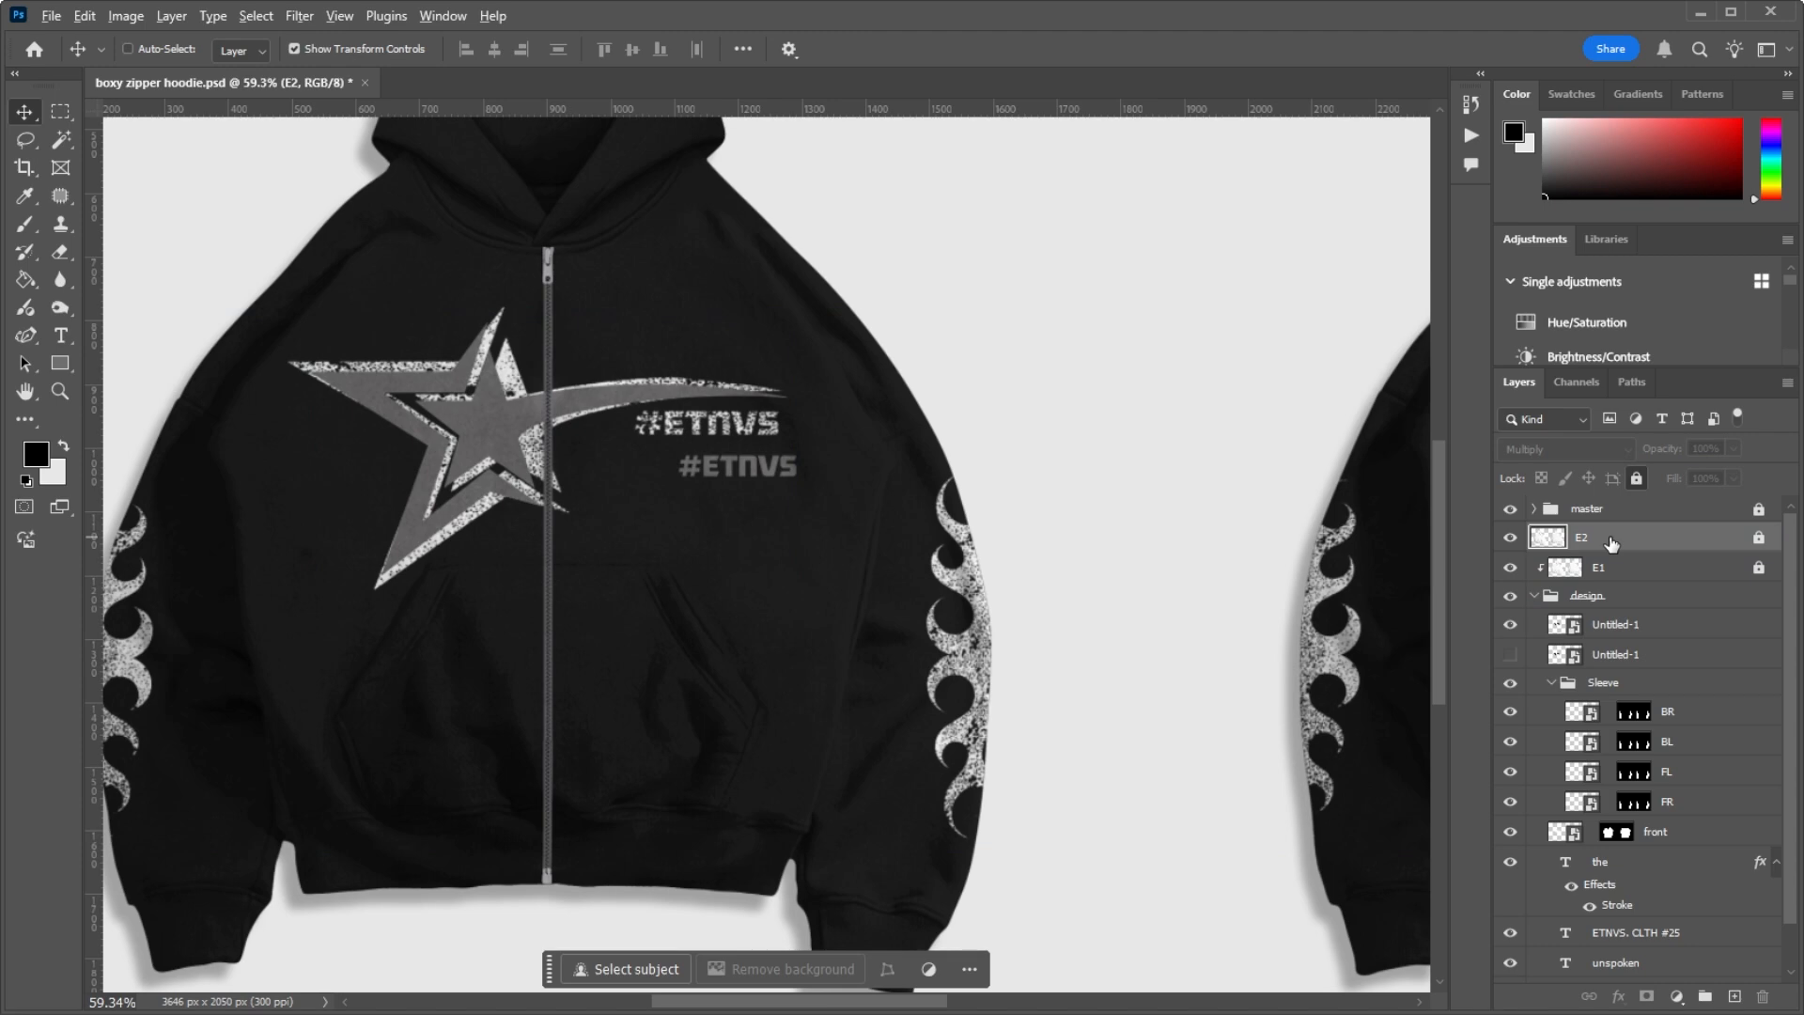
key("ctrl+alt+g")
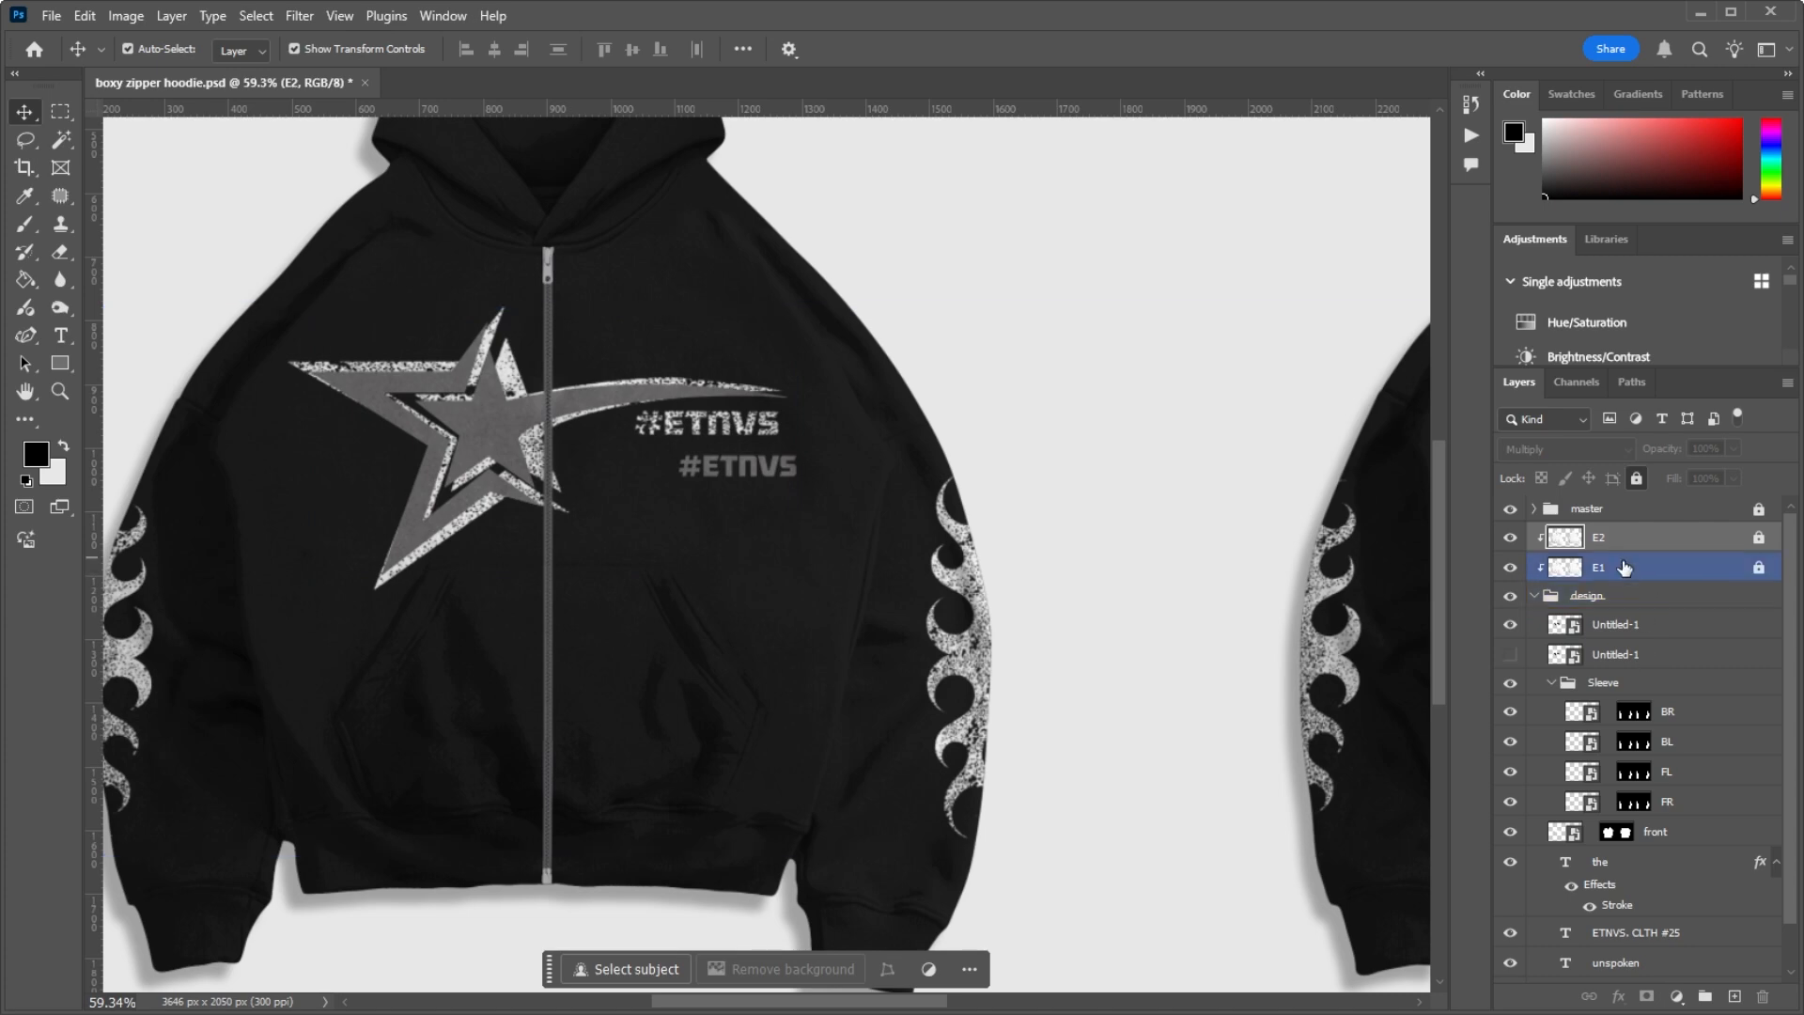
right_click(1621, 543)
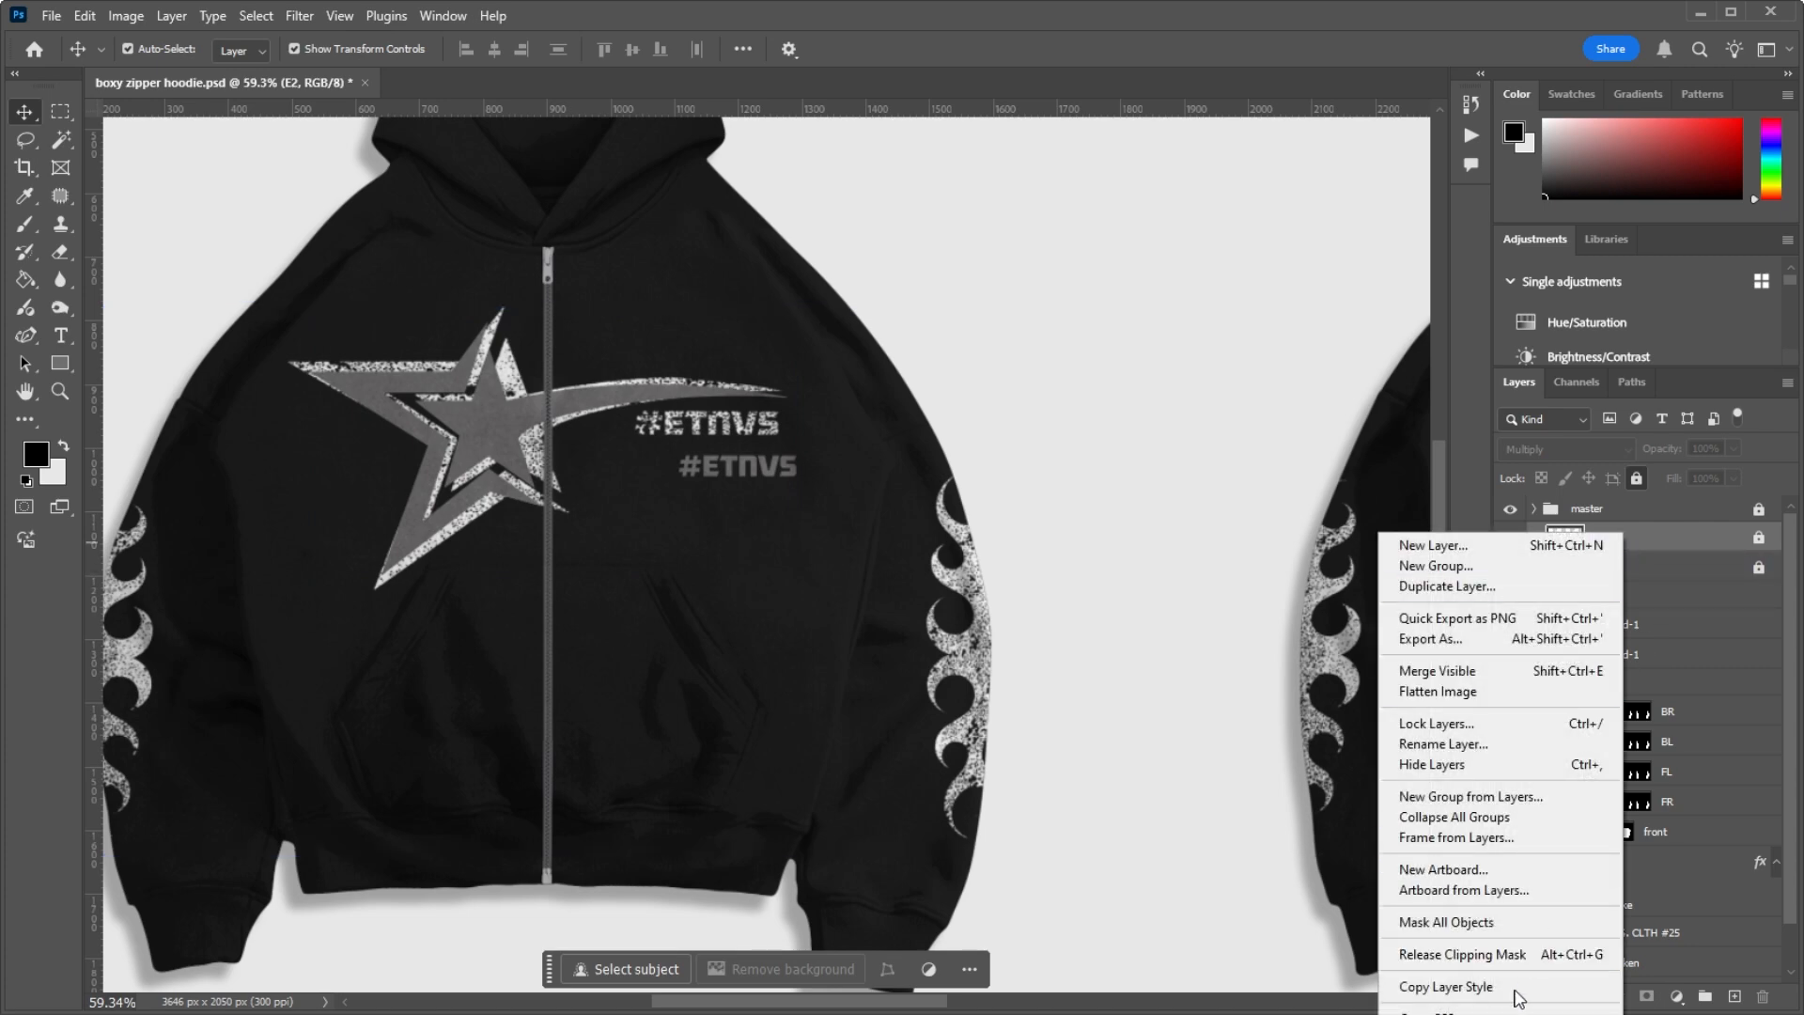
left_click(1678, 553)
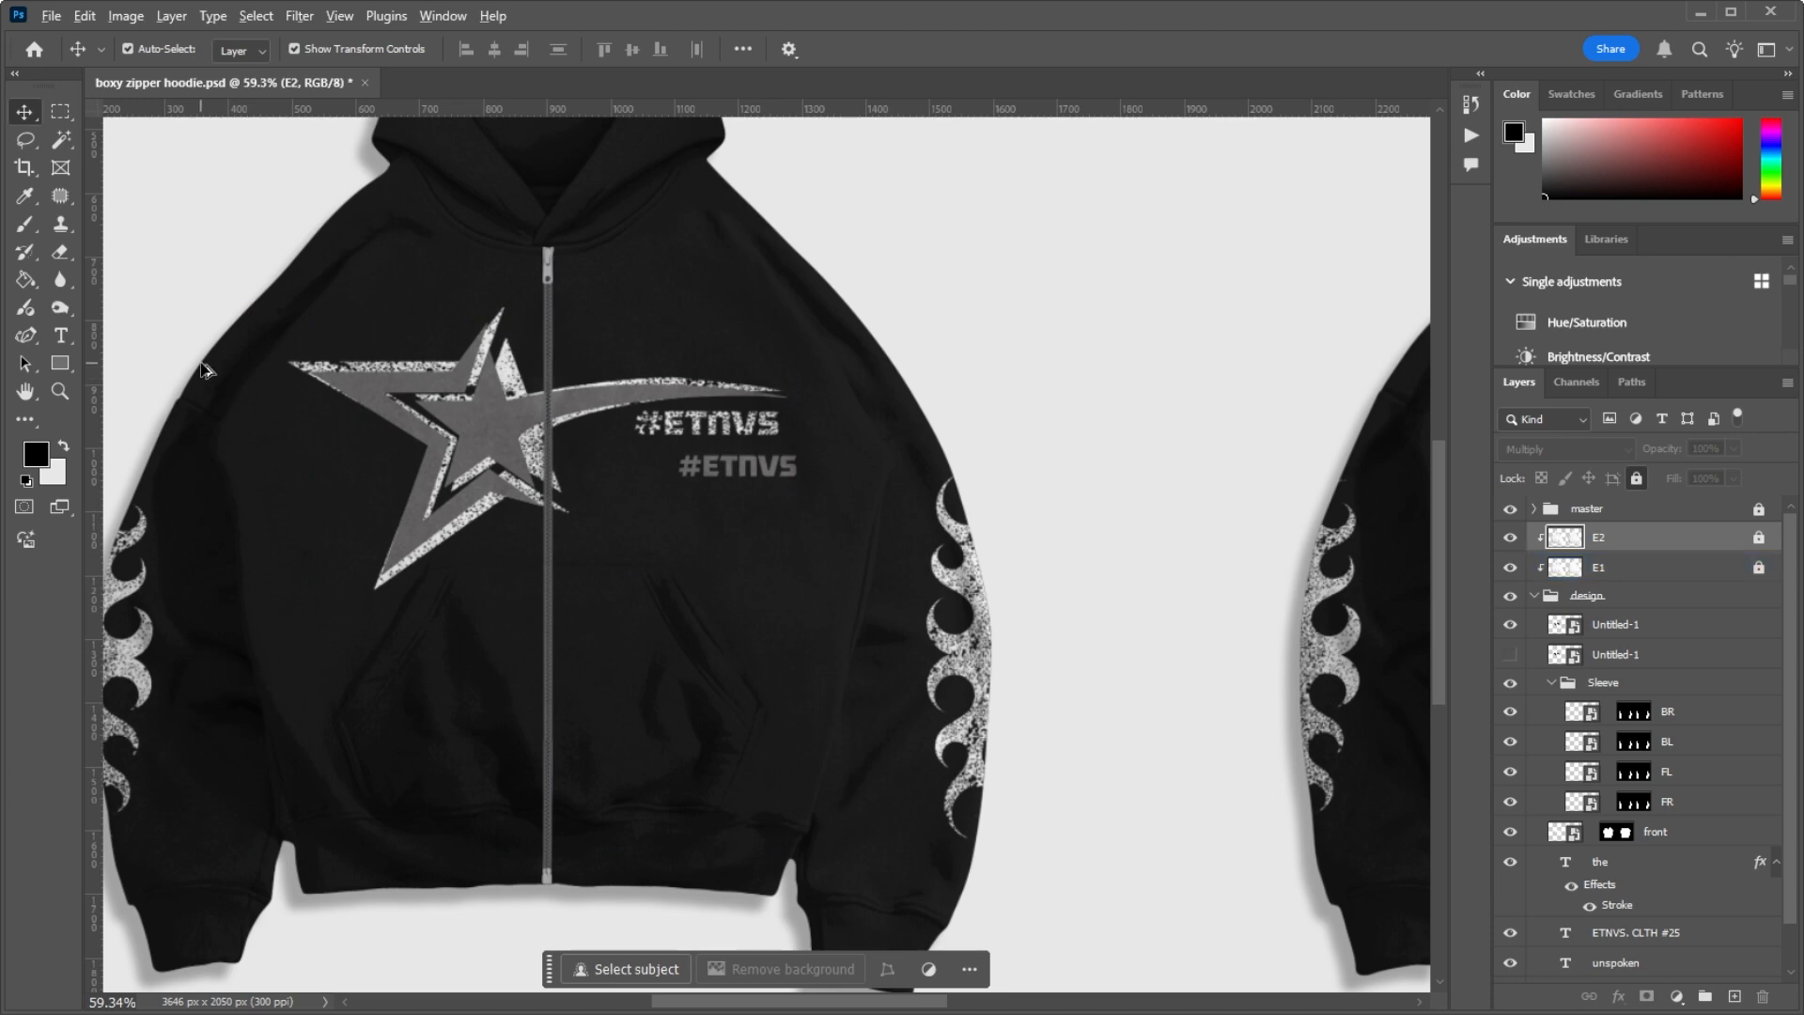
Step: Toggle the E2 and E1 effect layers off and on to compare their shading on the star print, leaving both visible
scroll(573, 390, "up", 10)
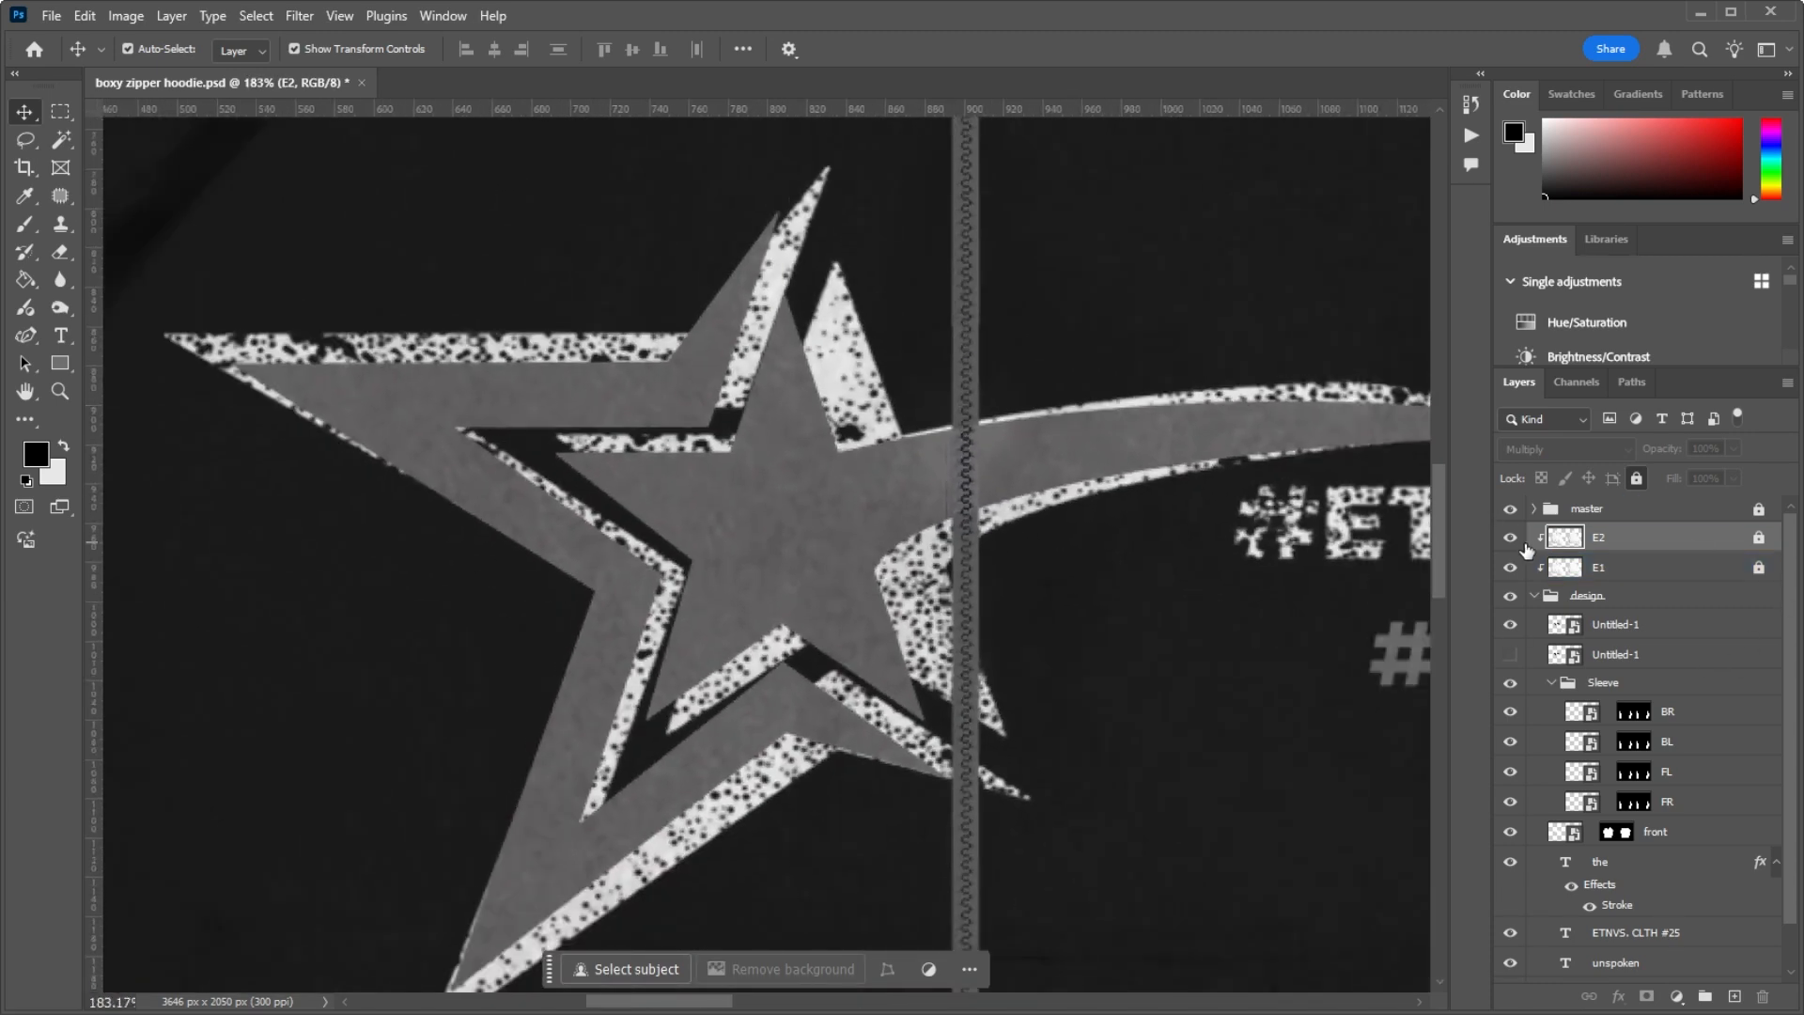
left_click(1510, 536)
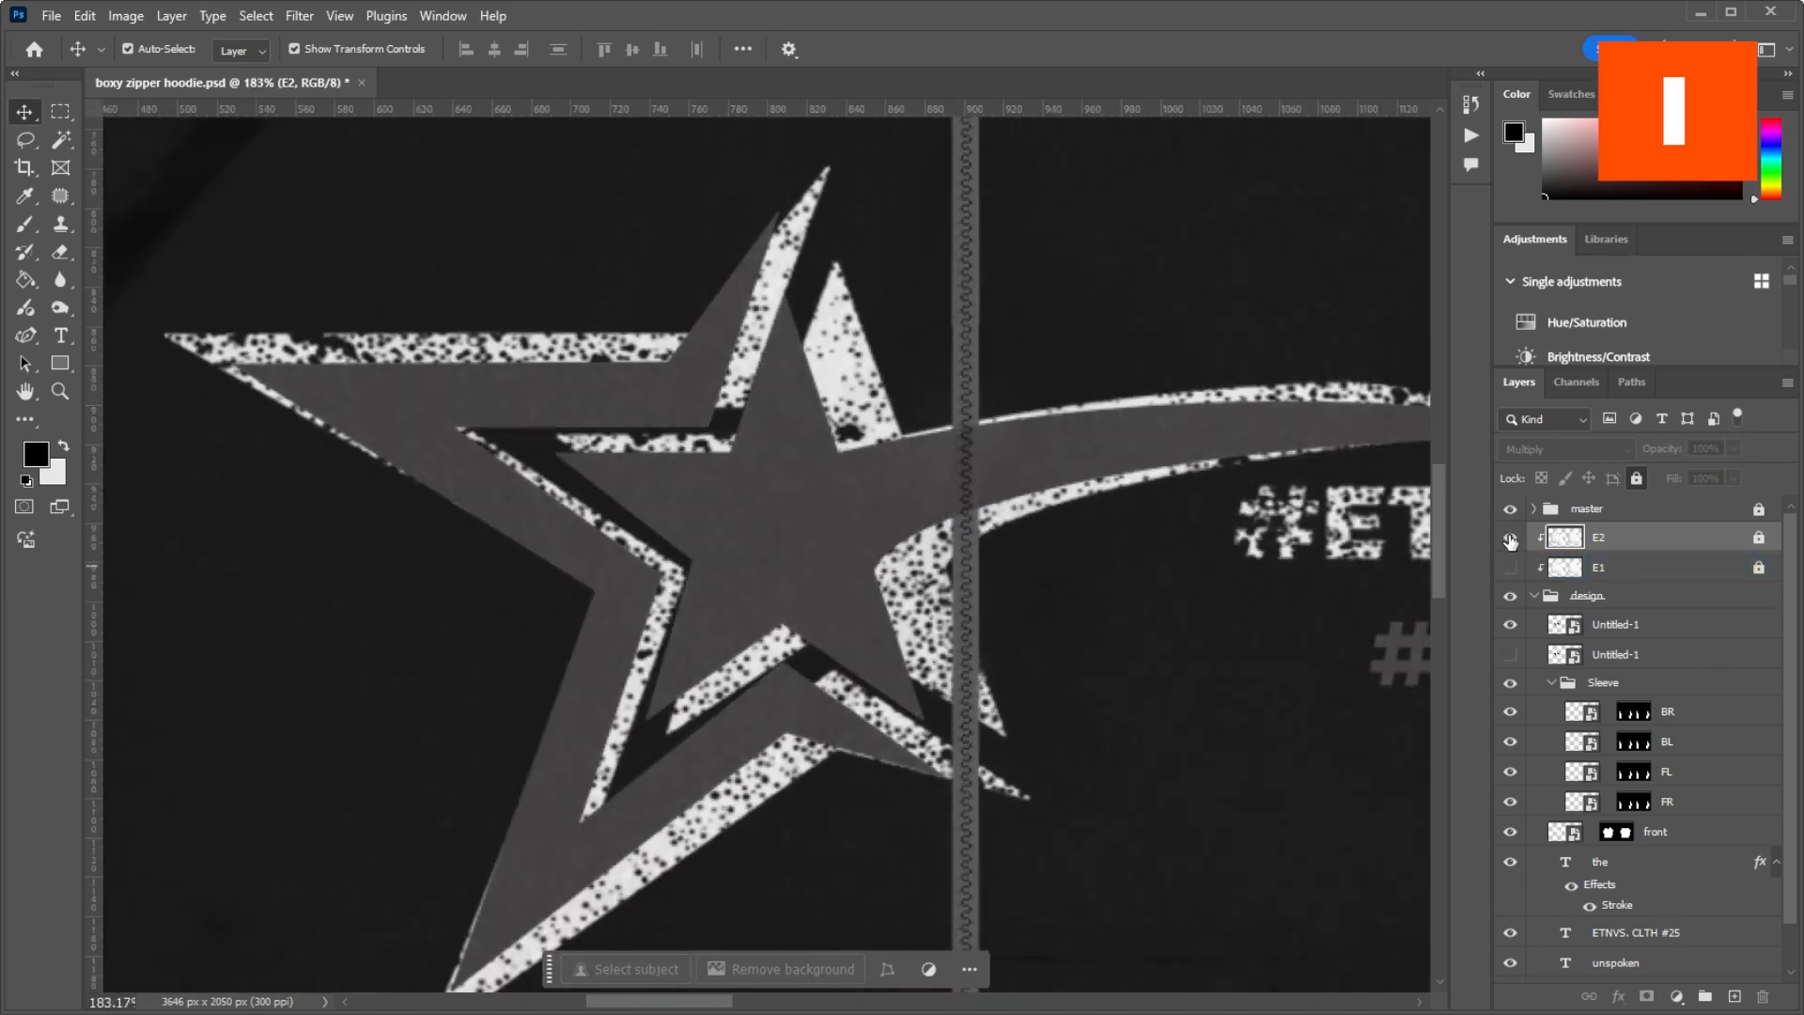
left_click(1509, 569)
left_click(1510, 538)
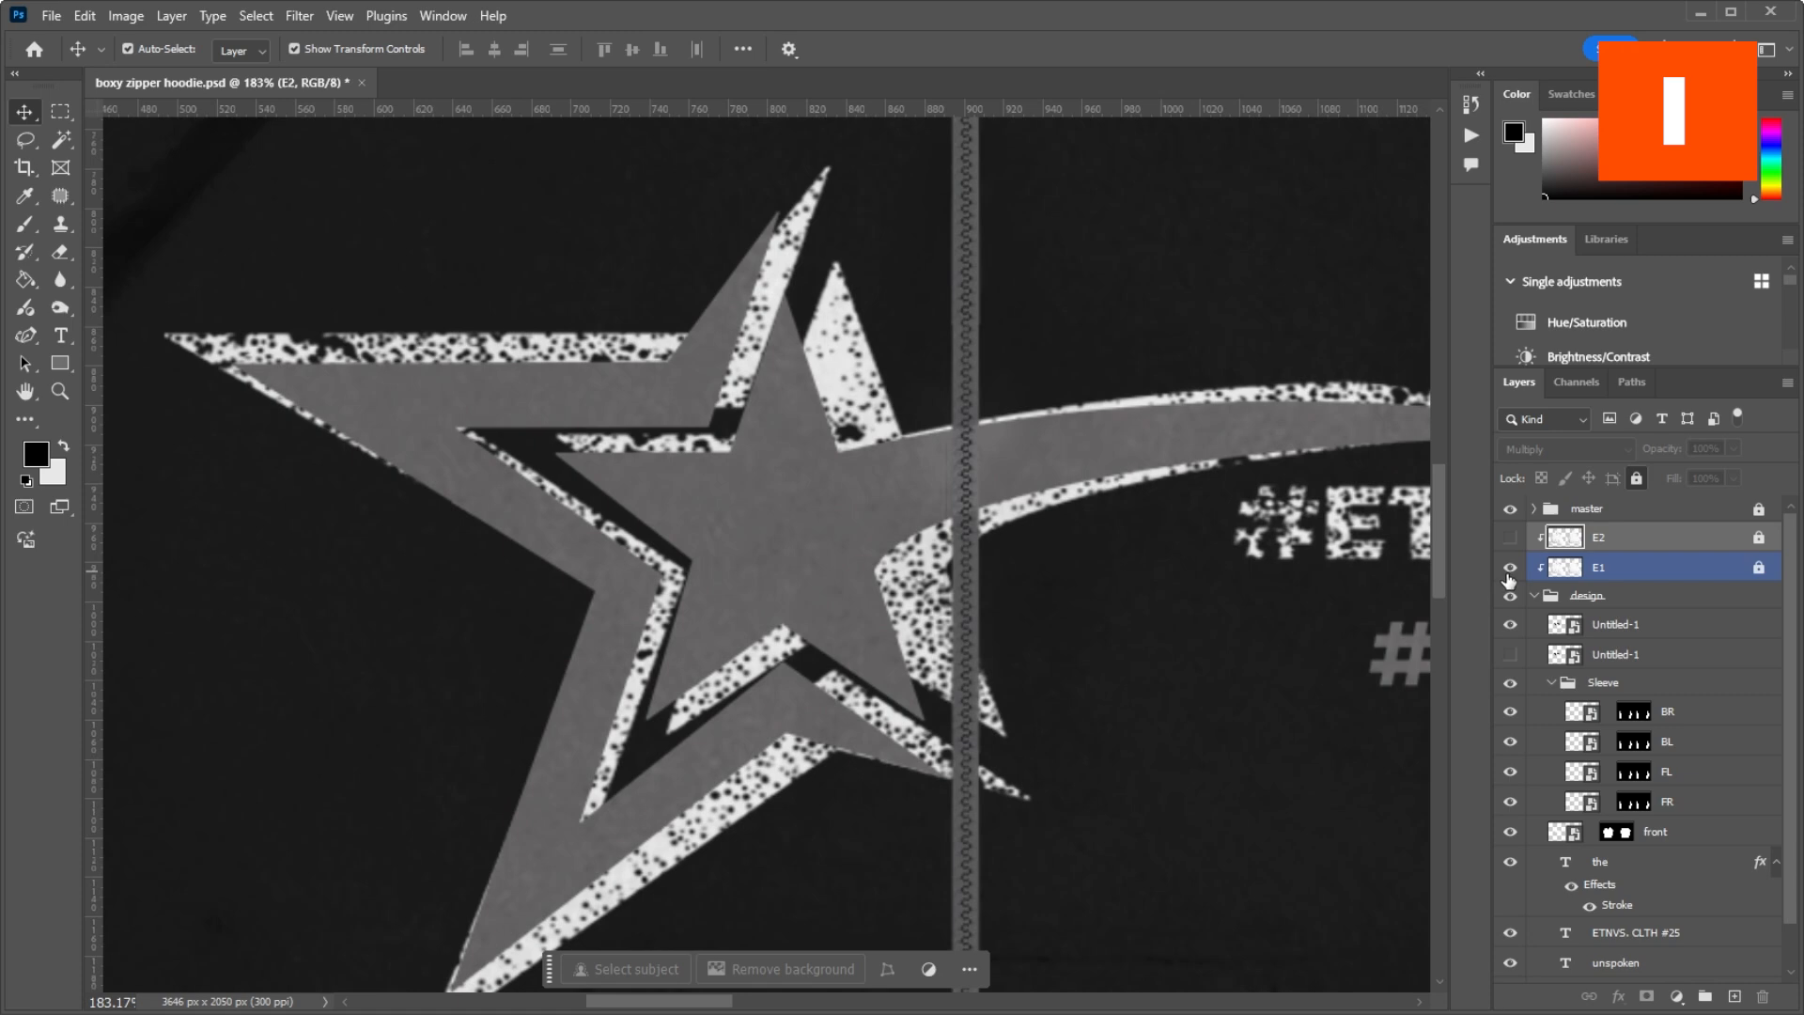
left_click(1510, 570)
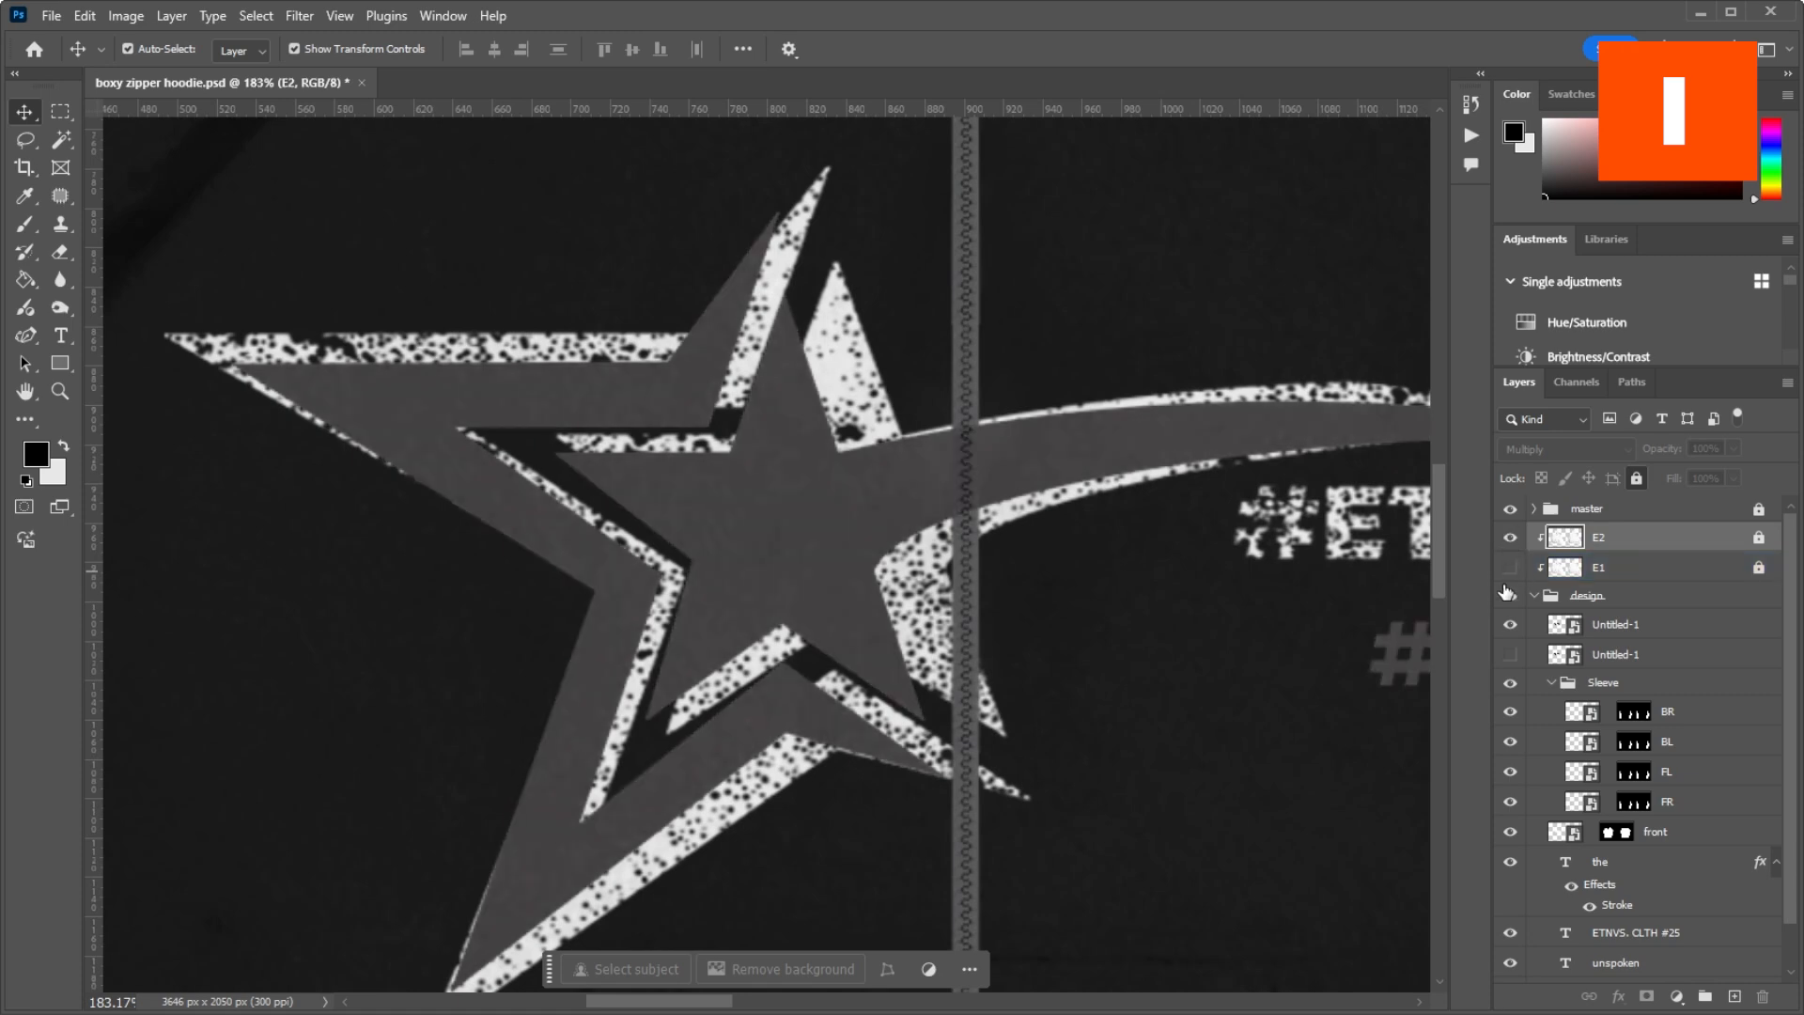
left_click(1510, 568)
left_click(1510, 568)
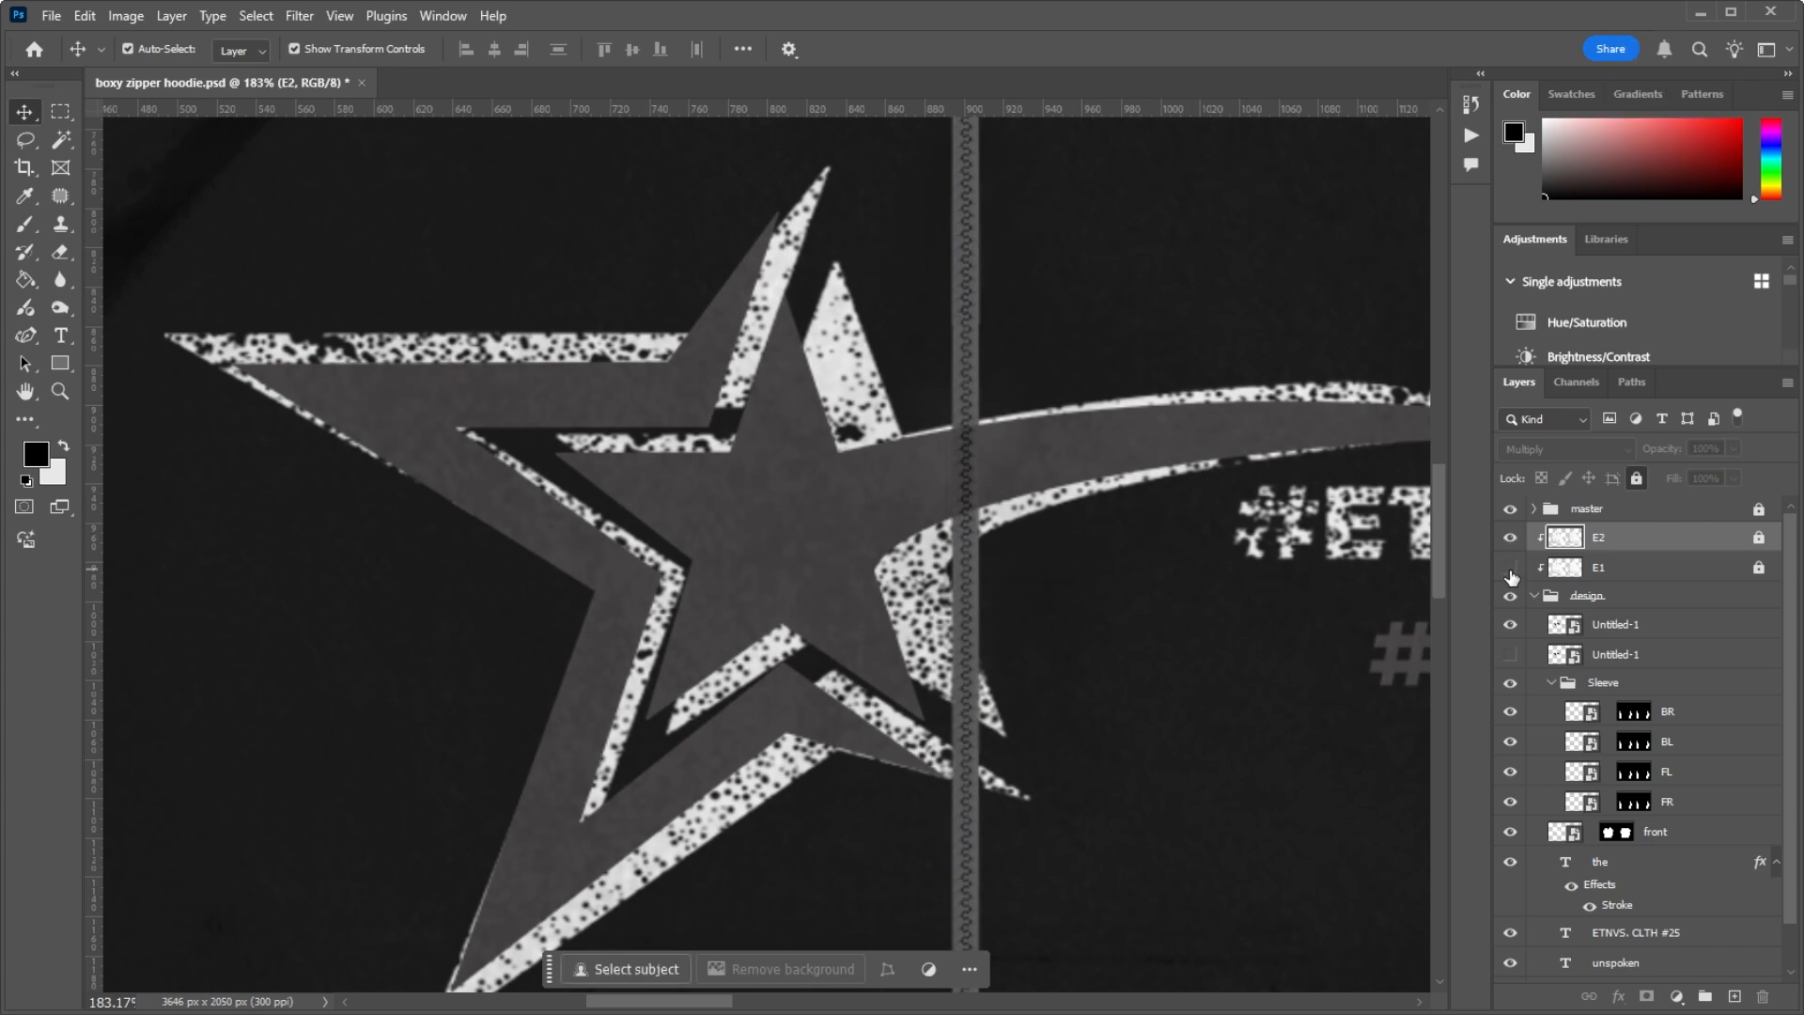
left_click(1509, 567)
left_click(1603, 601)
scroll(658, 447, "down", 10)
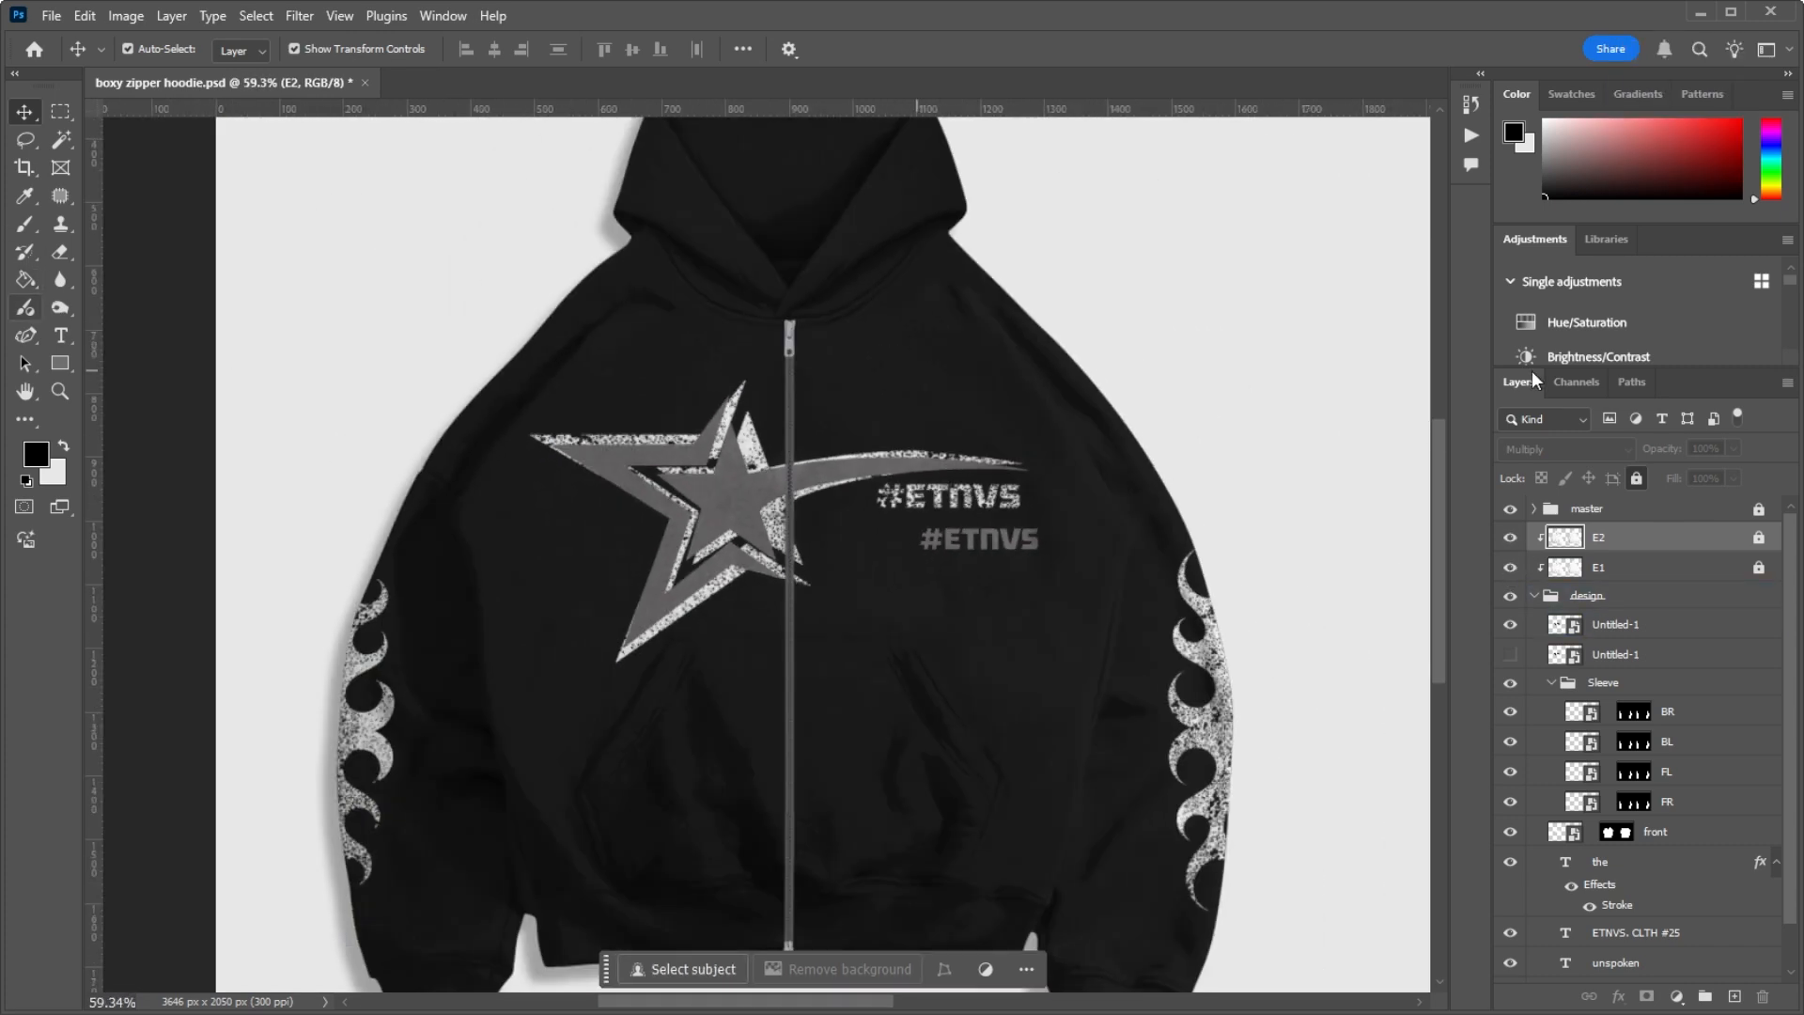
Step: Hide the upper Untitled-1 logo layer and delete it from the design group
scroll(1273, 455, "up", 4)
scroll(1235, 358, "up", 3)
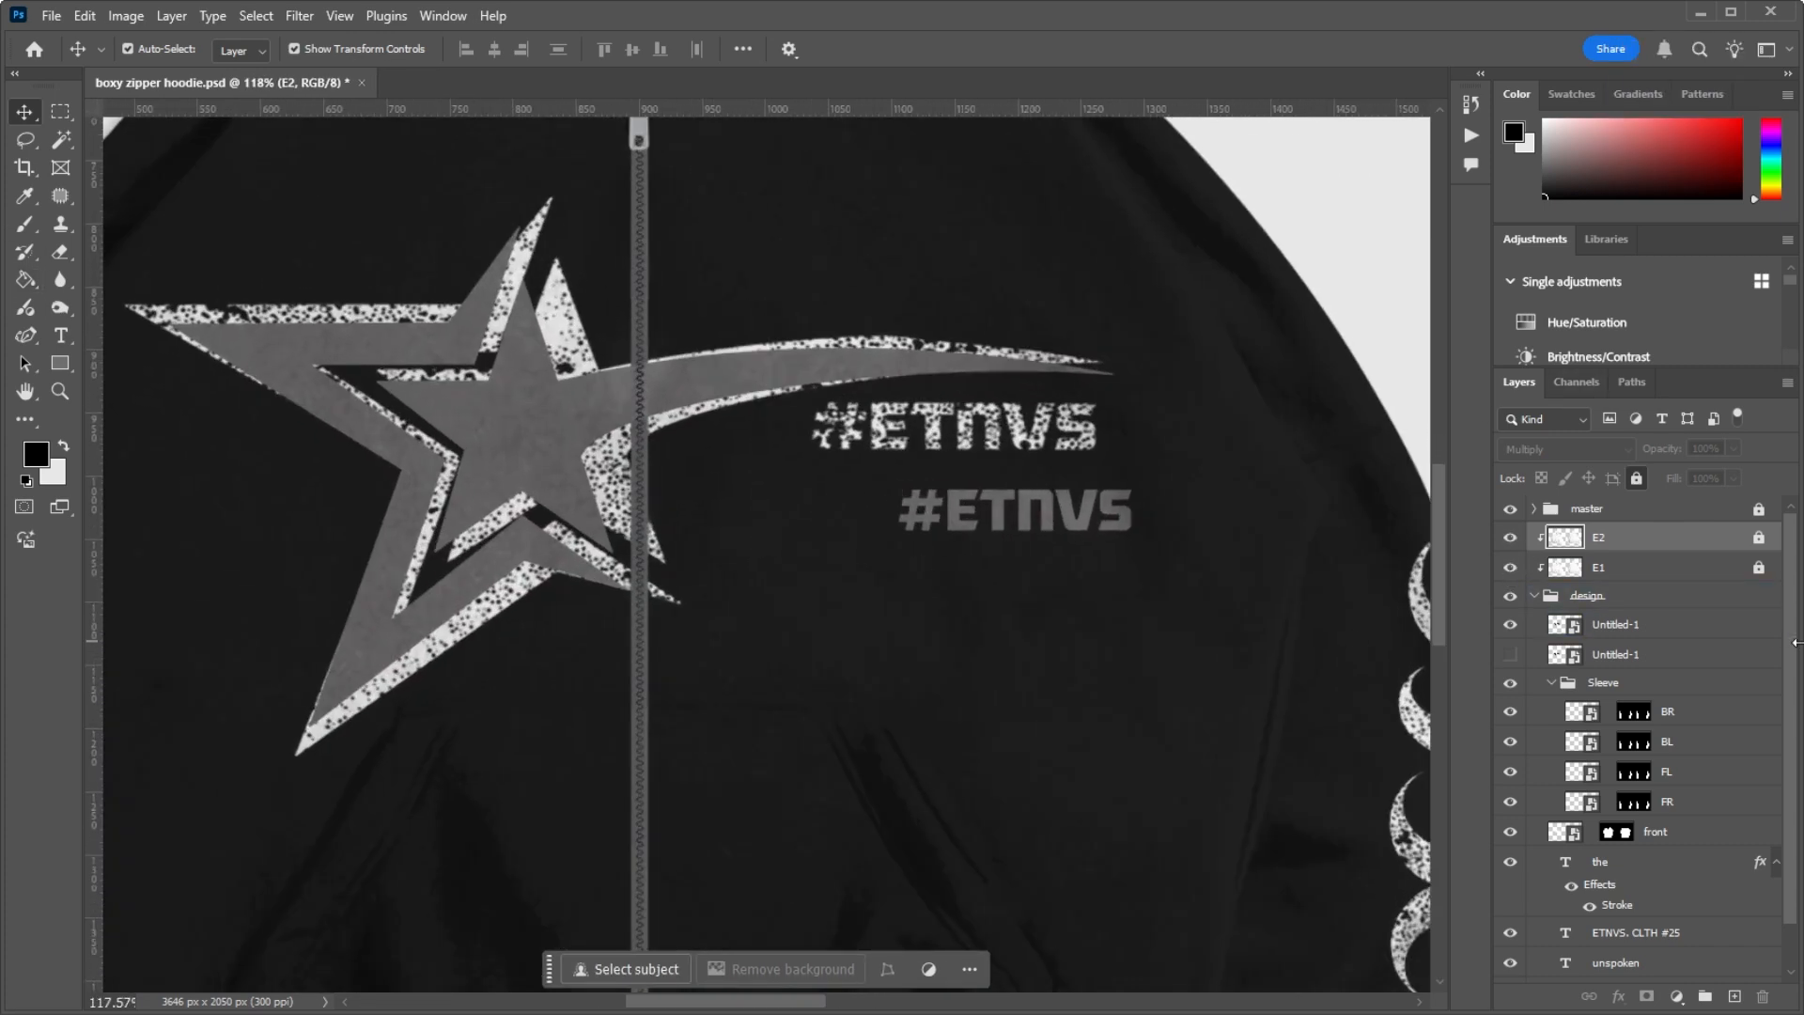
left_click(1585, 633)
left_click(1510, 625)
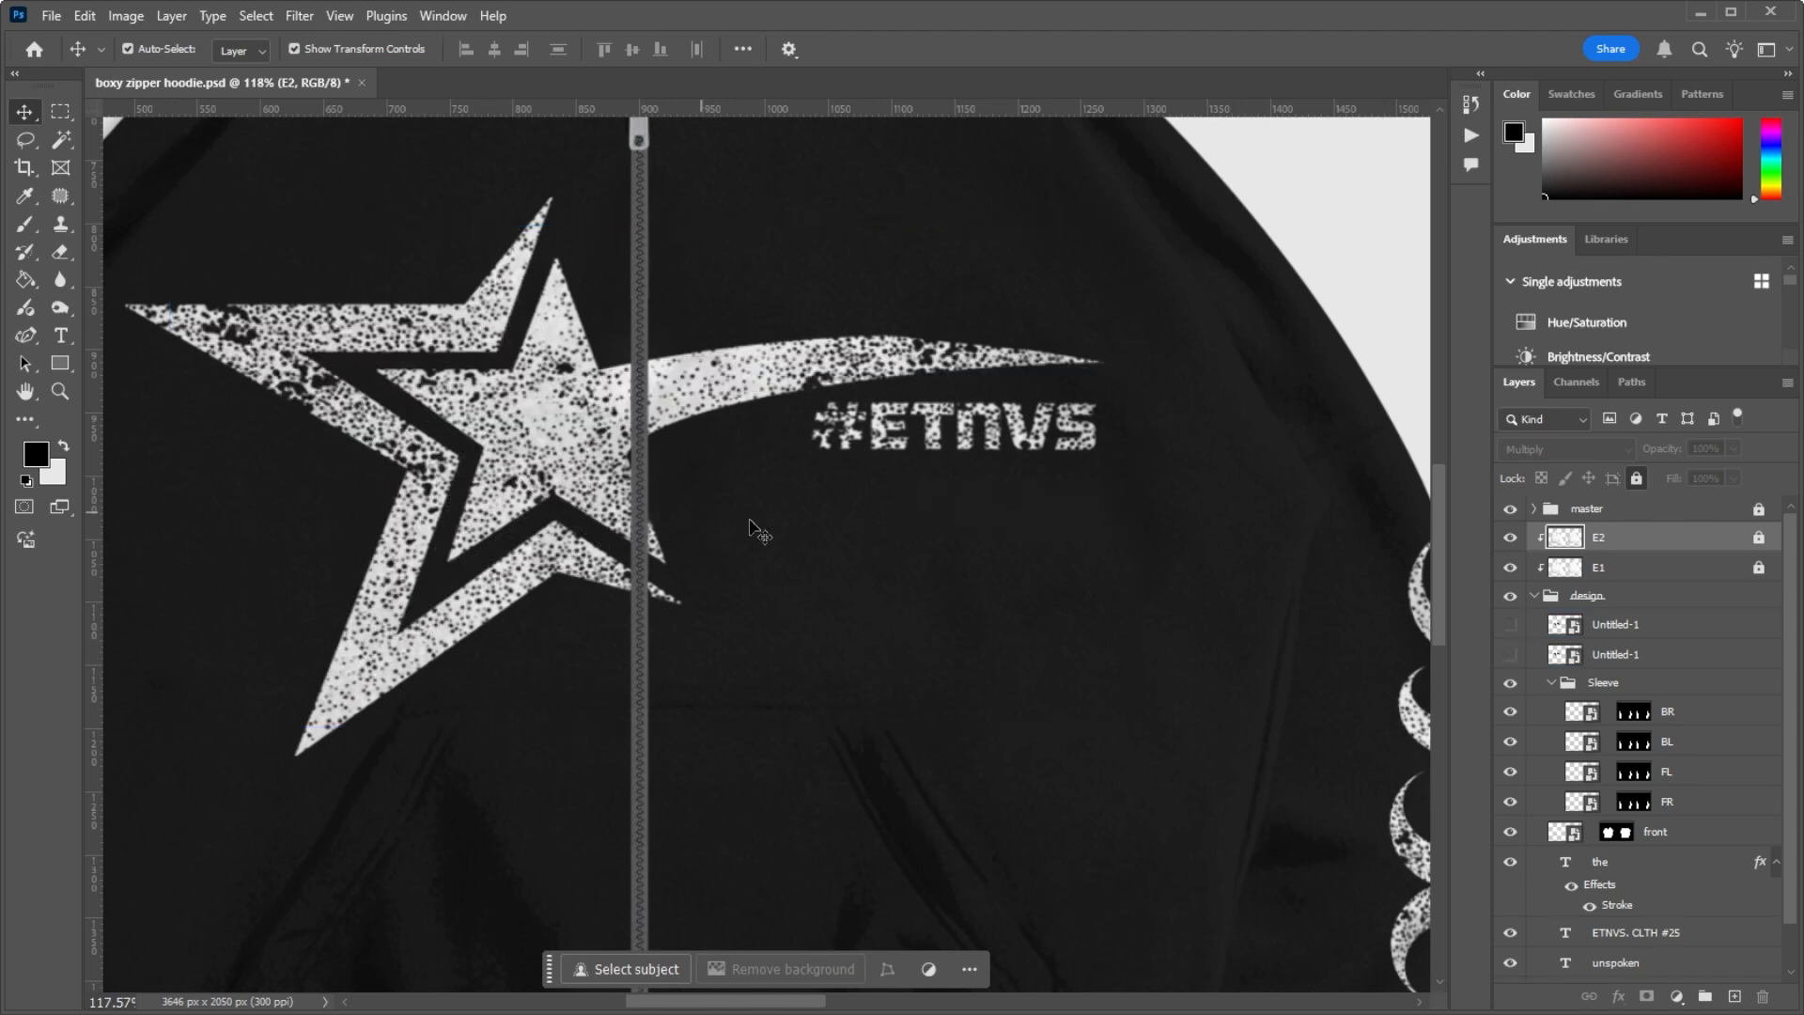
left_click(1662, 633)
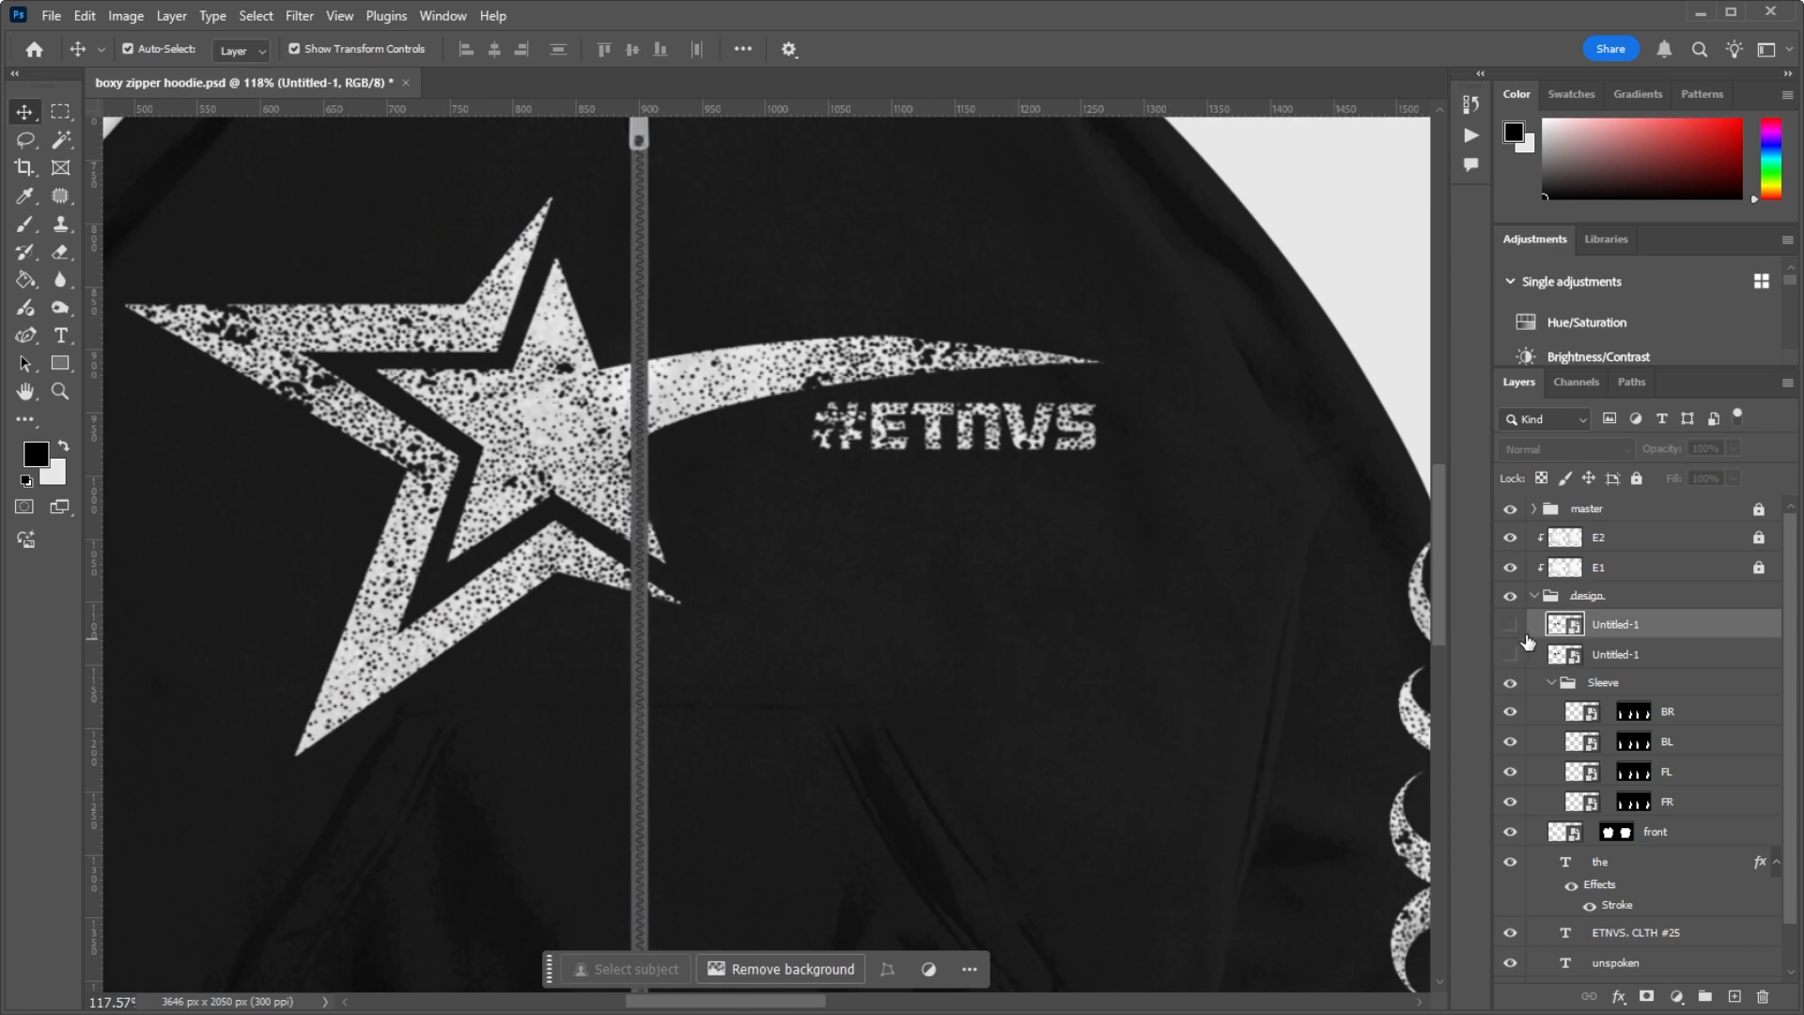
key("Delete")
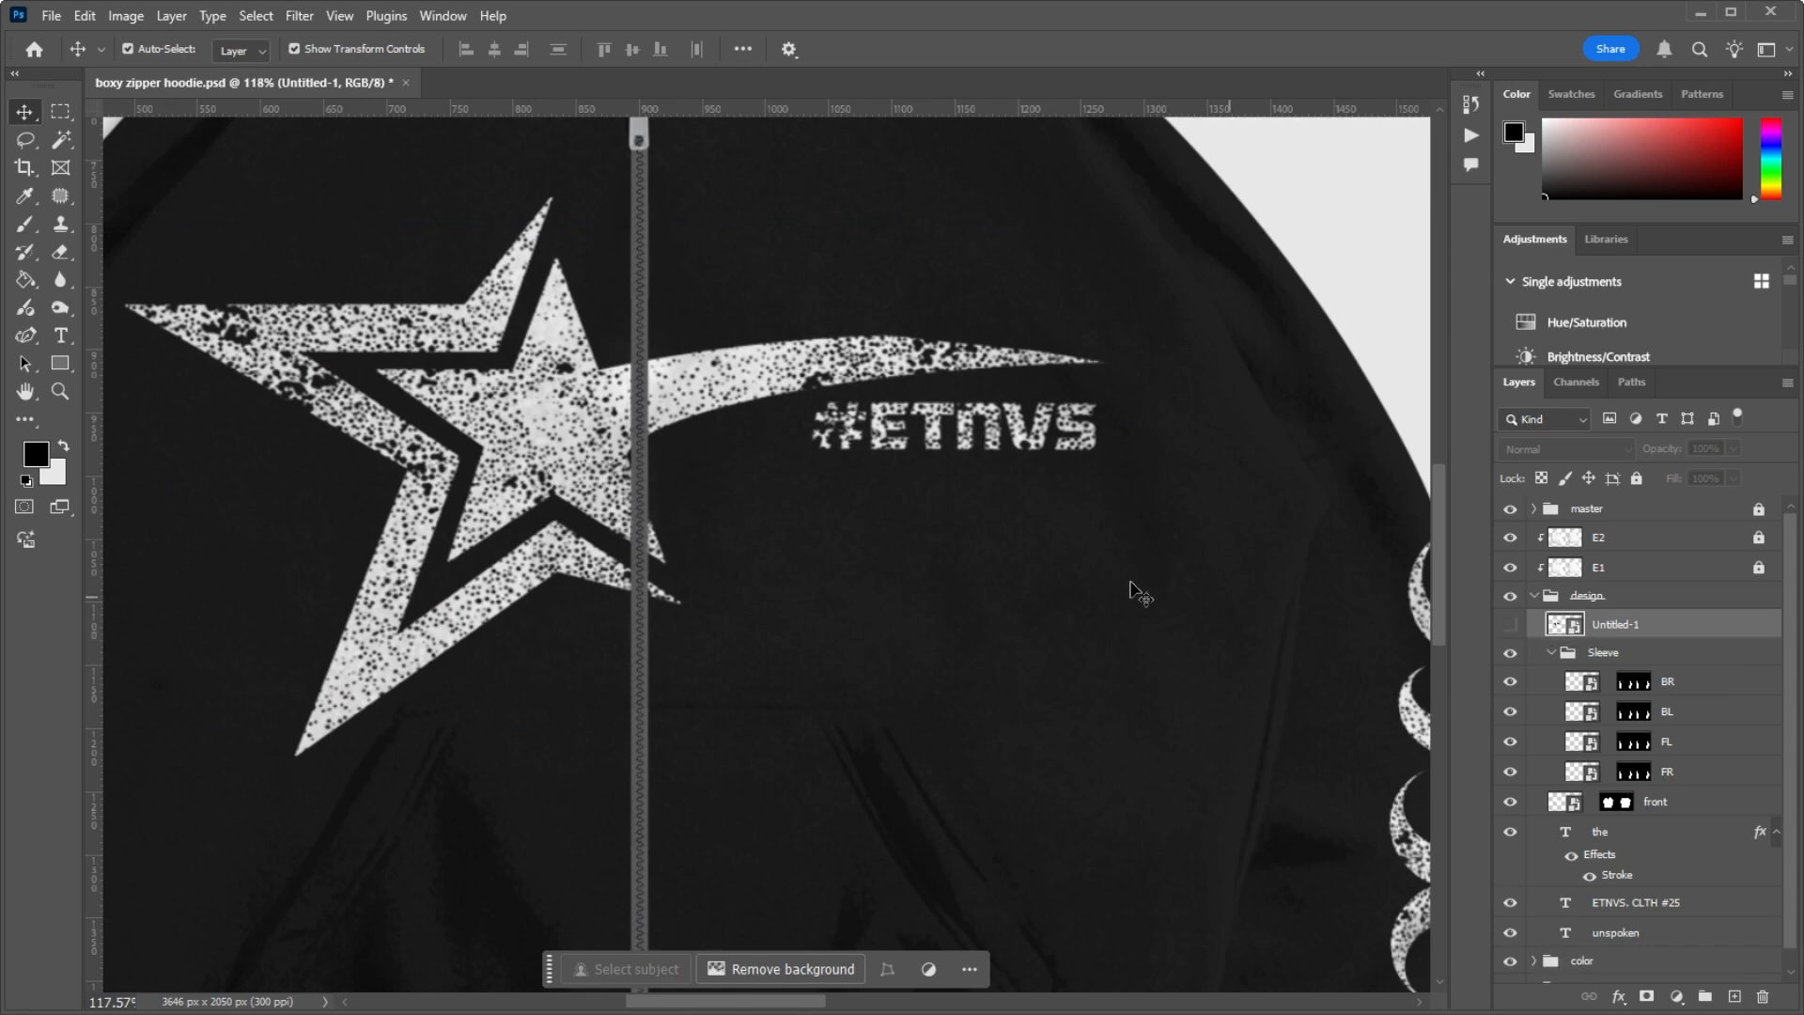
Step: Inspect the original distressed star print on the hoodie front and delete the remaining hidden Untitled-1 layer
scroll(1130, 590, "down", 5)
scroll(439, 435, "up", 4)
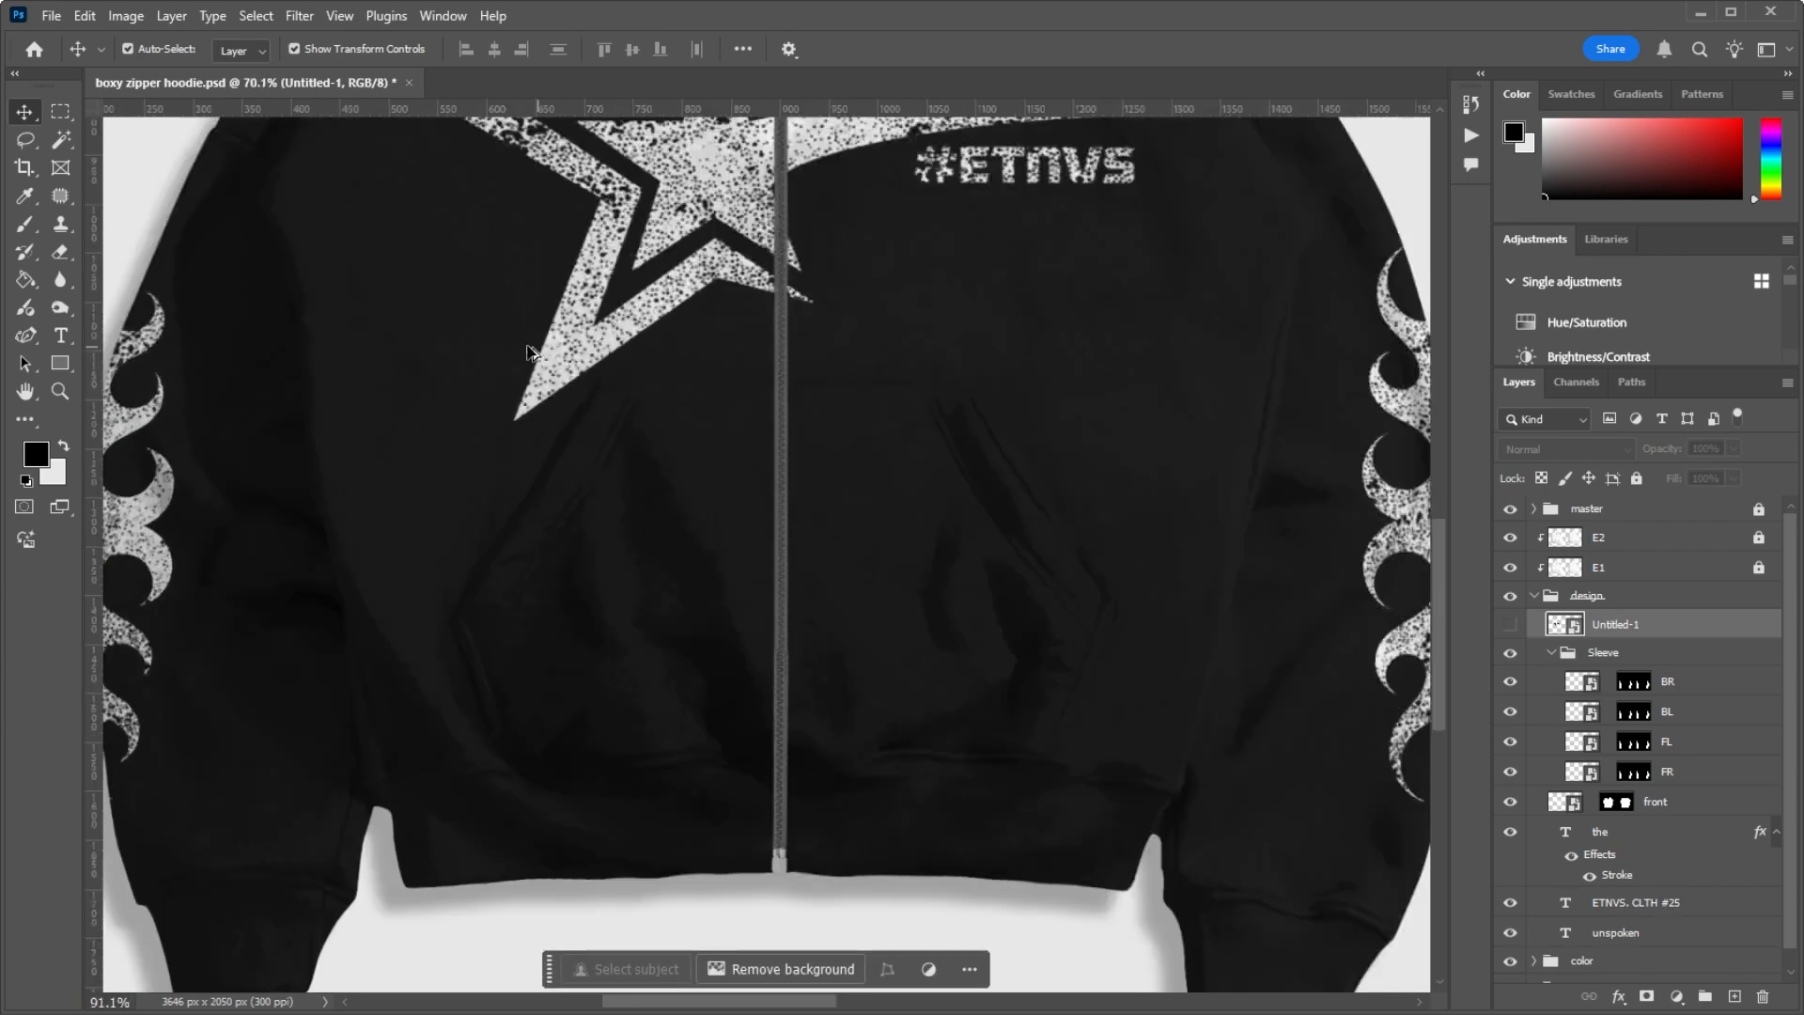
scroll(529, 352, "down", 3)
scroll(596, 511, "up", 5)
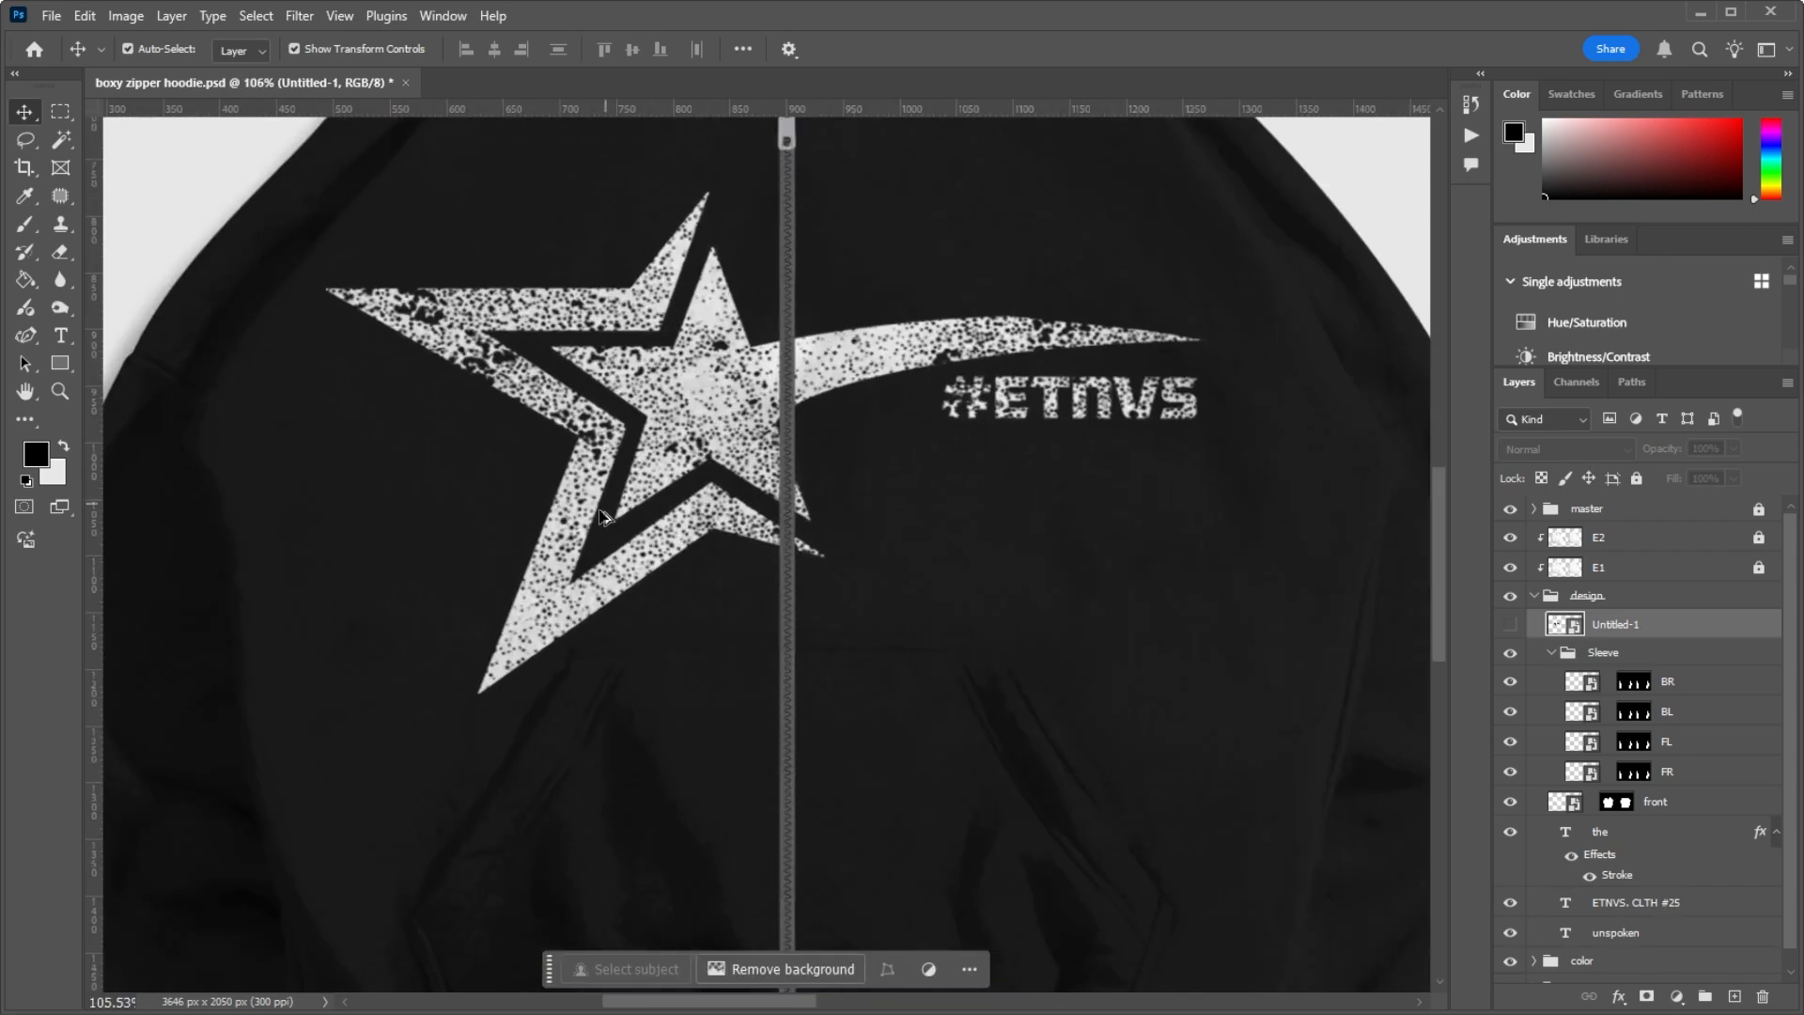
scroll(602, 515, "down", 4)
scroll(562, 366, "up", 3)
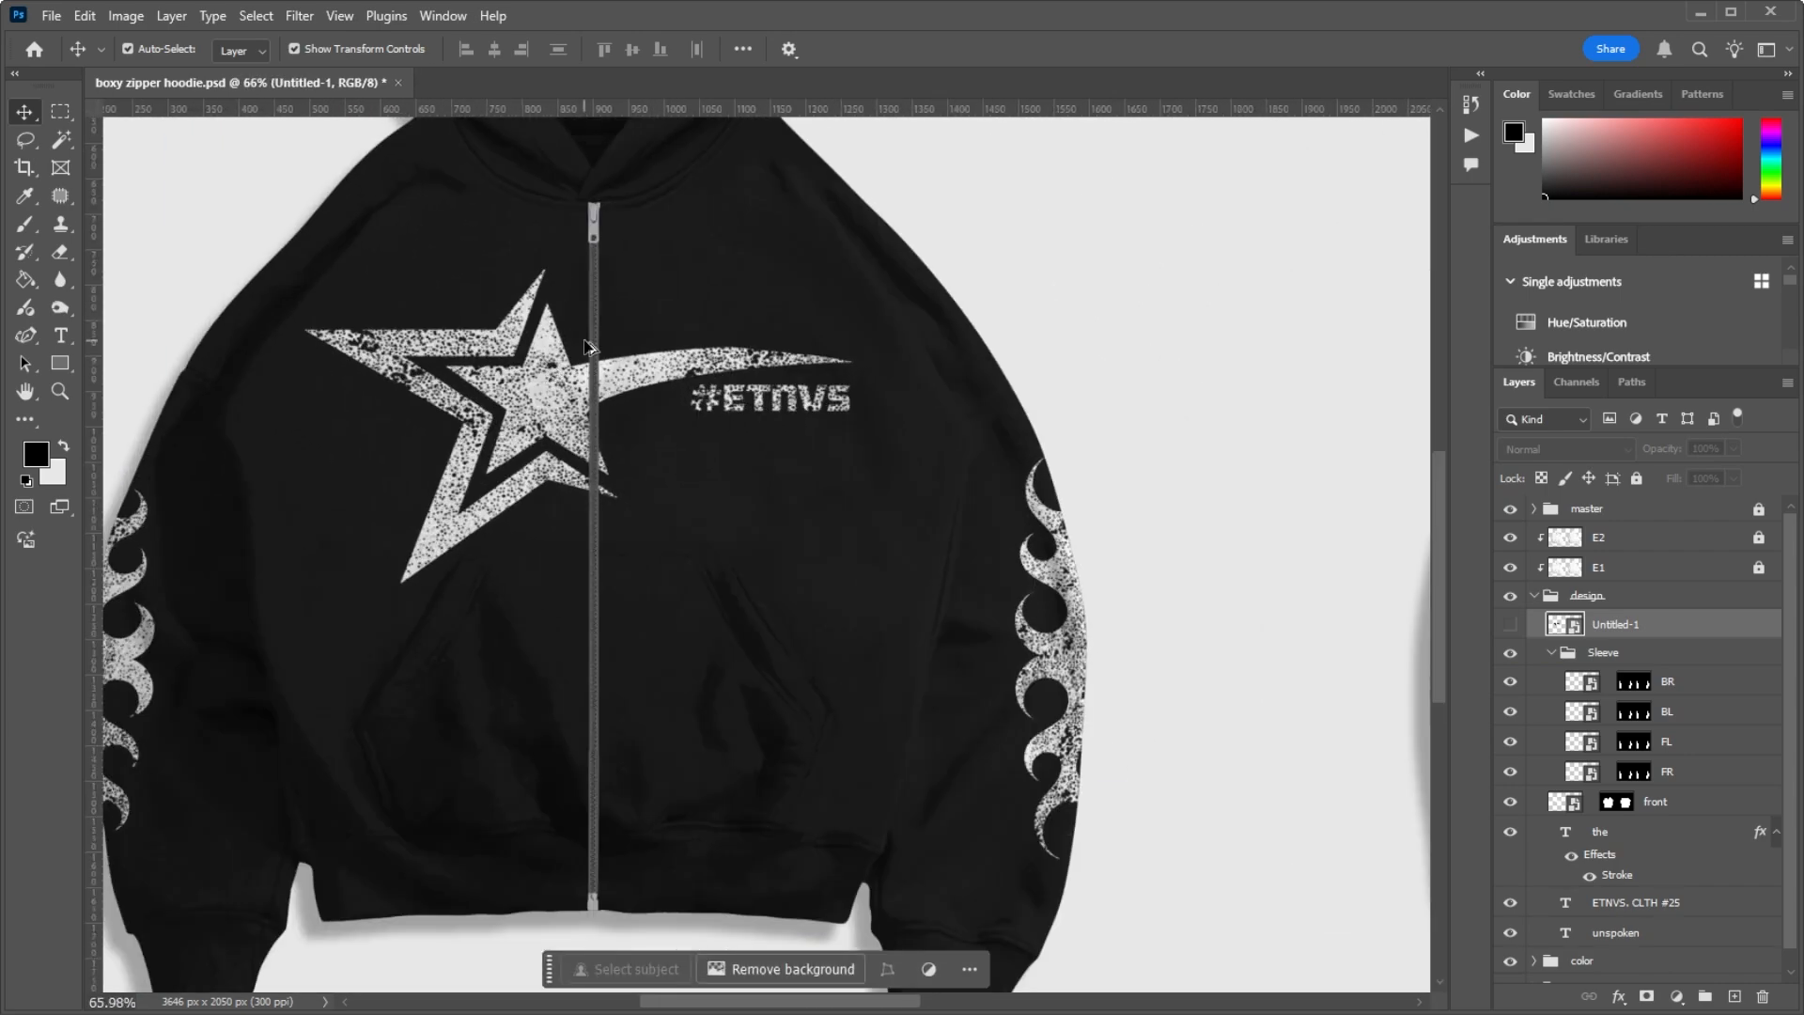
scroll(554, 351, "down", 2)
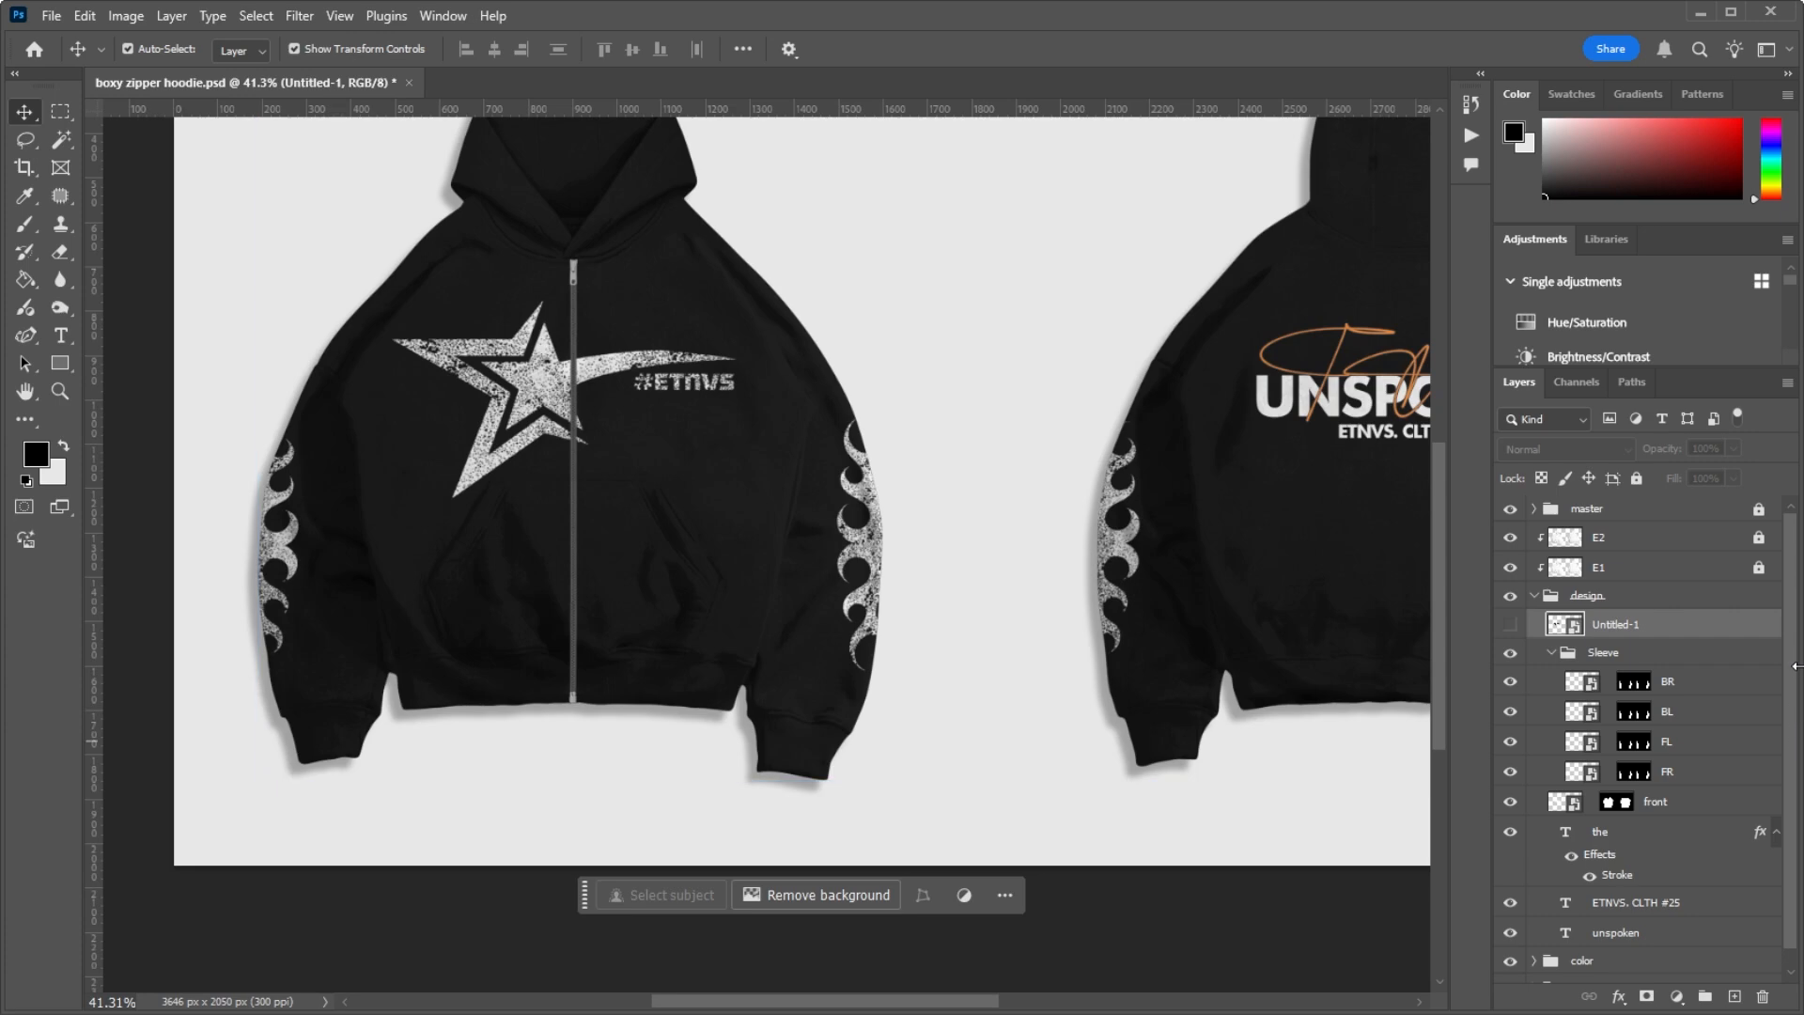
left_click(1576, 650)
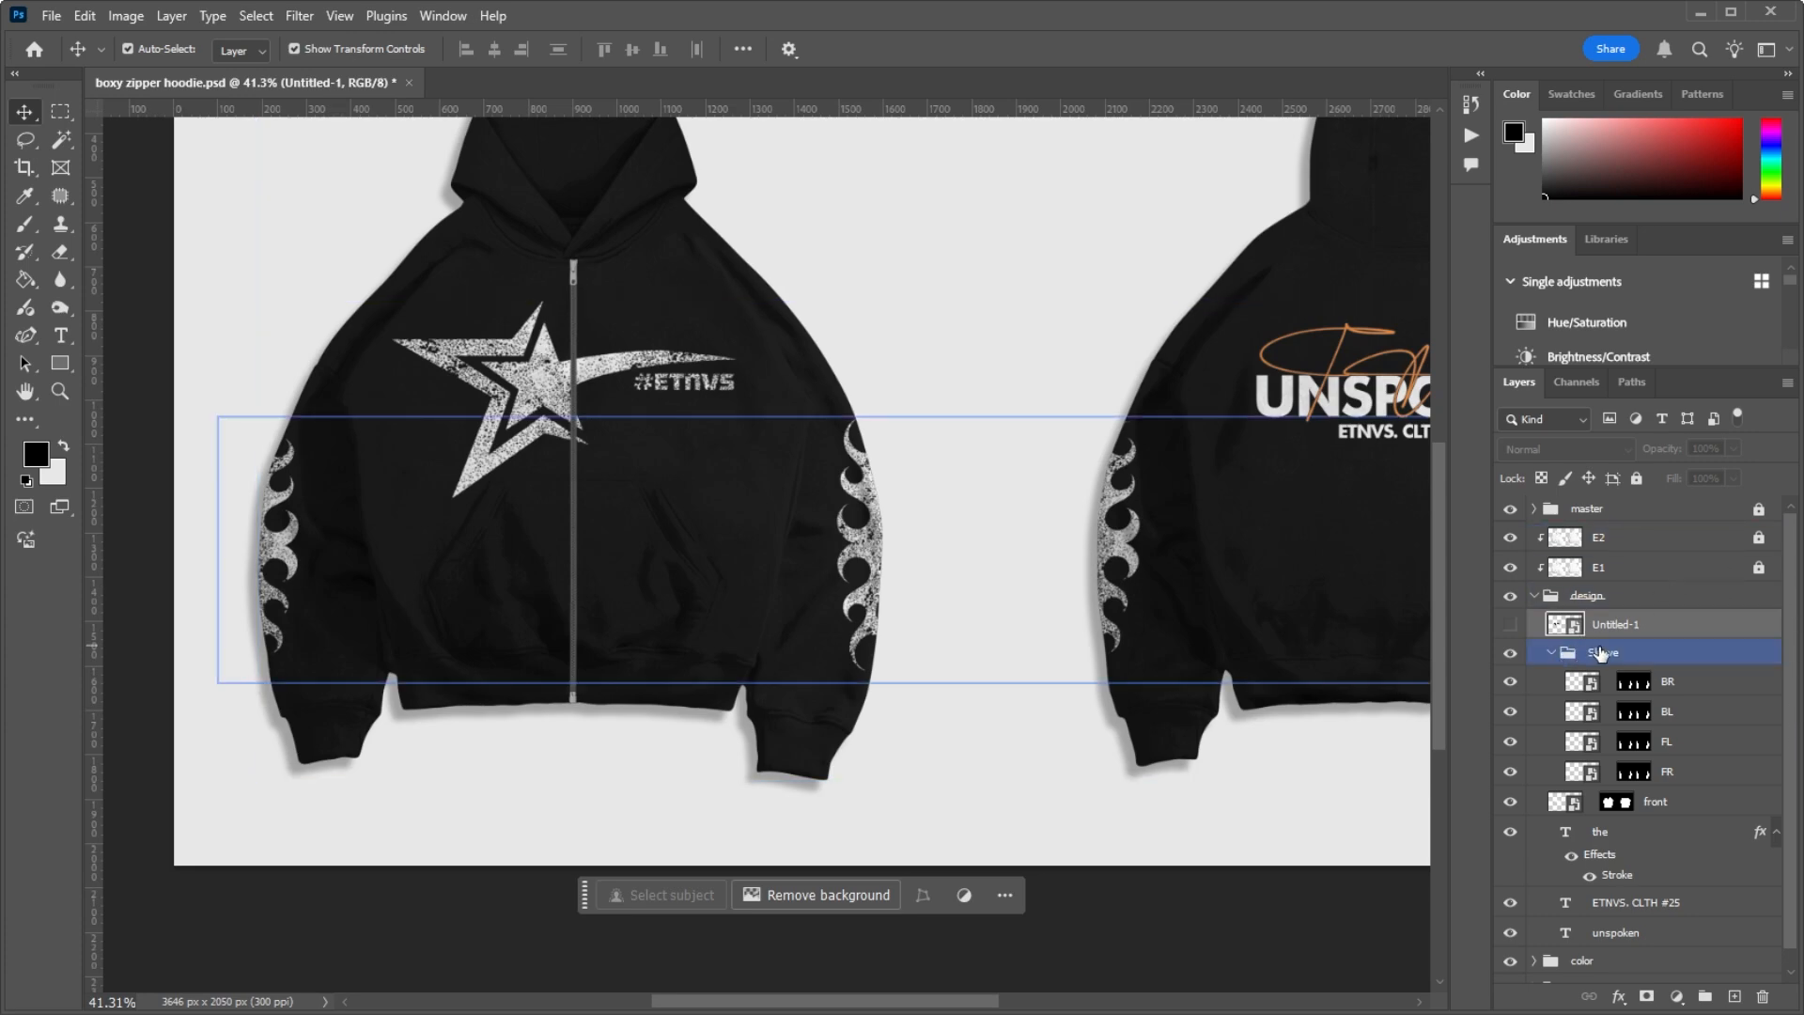
left_click(1635, 626)
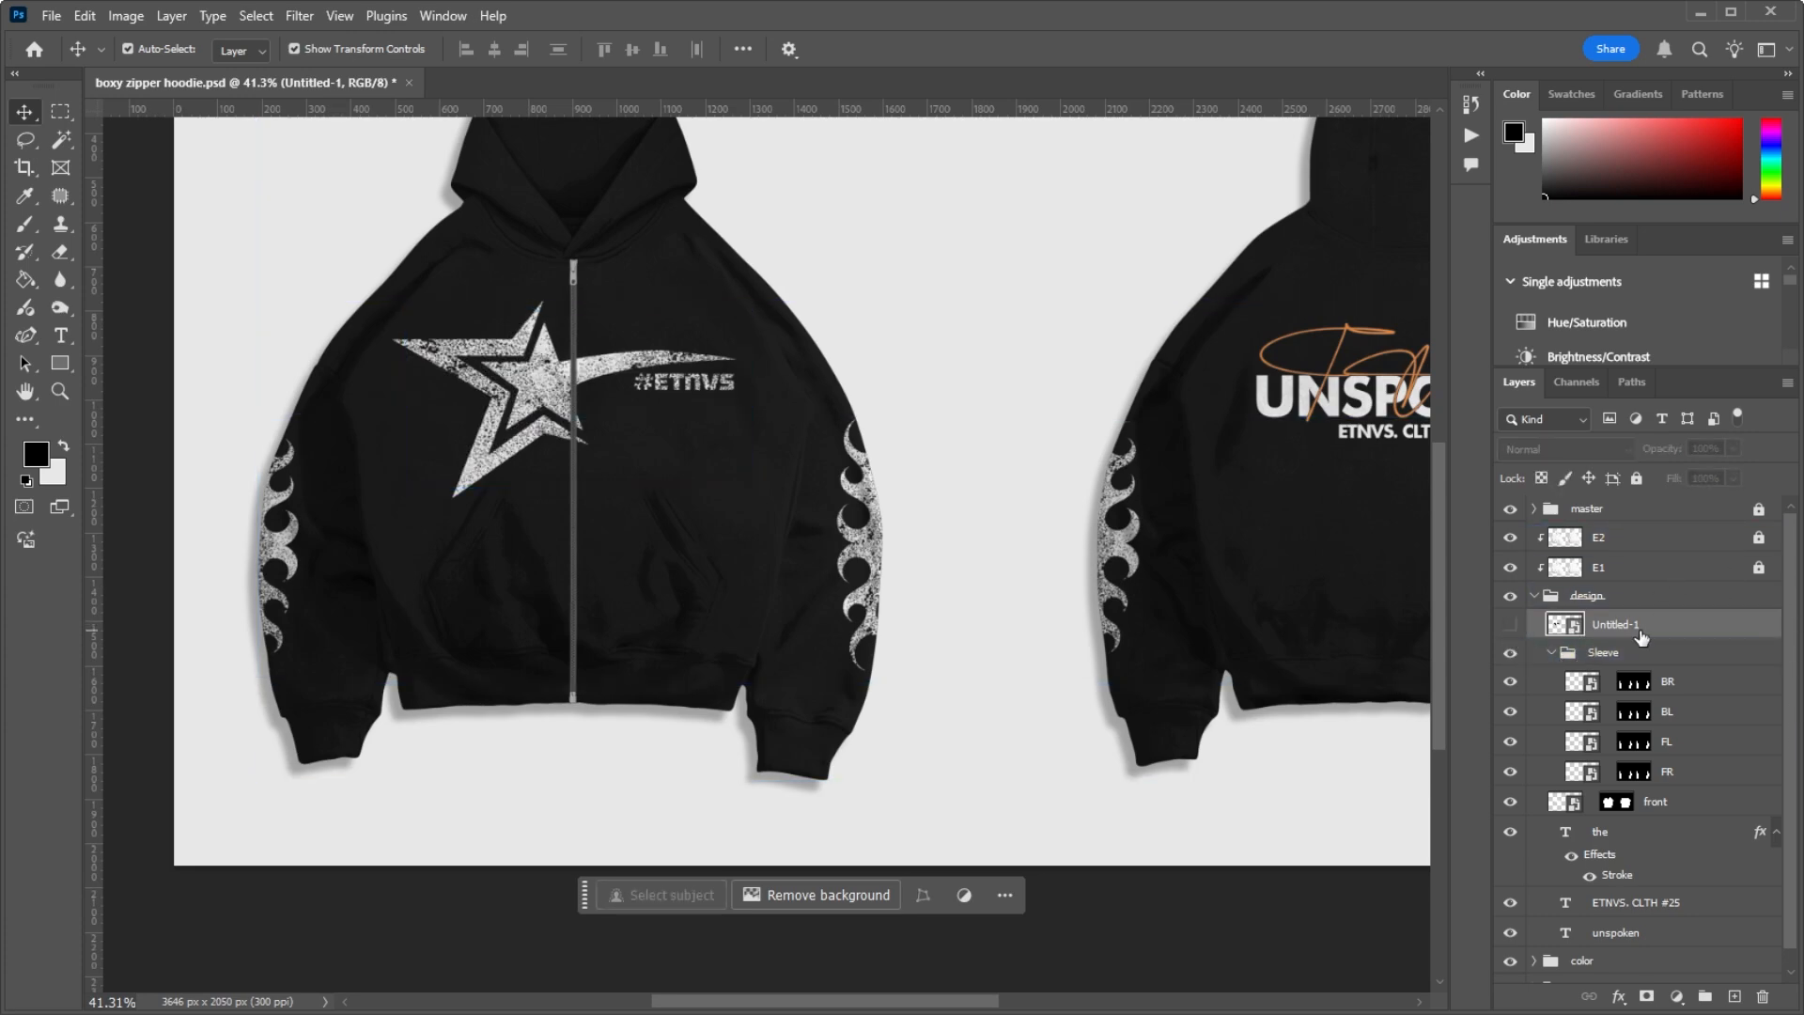
key("Delete")
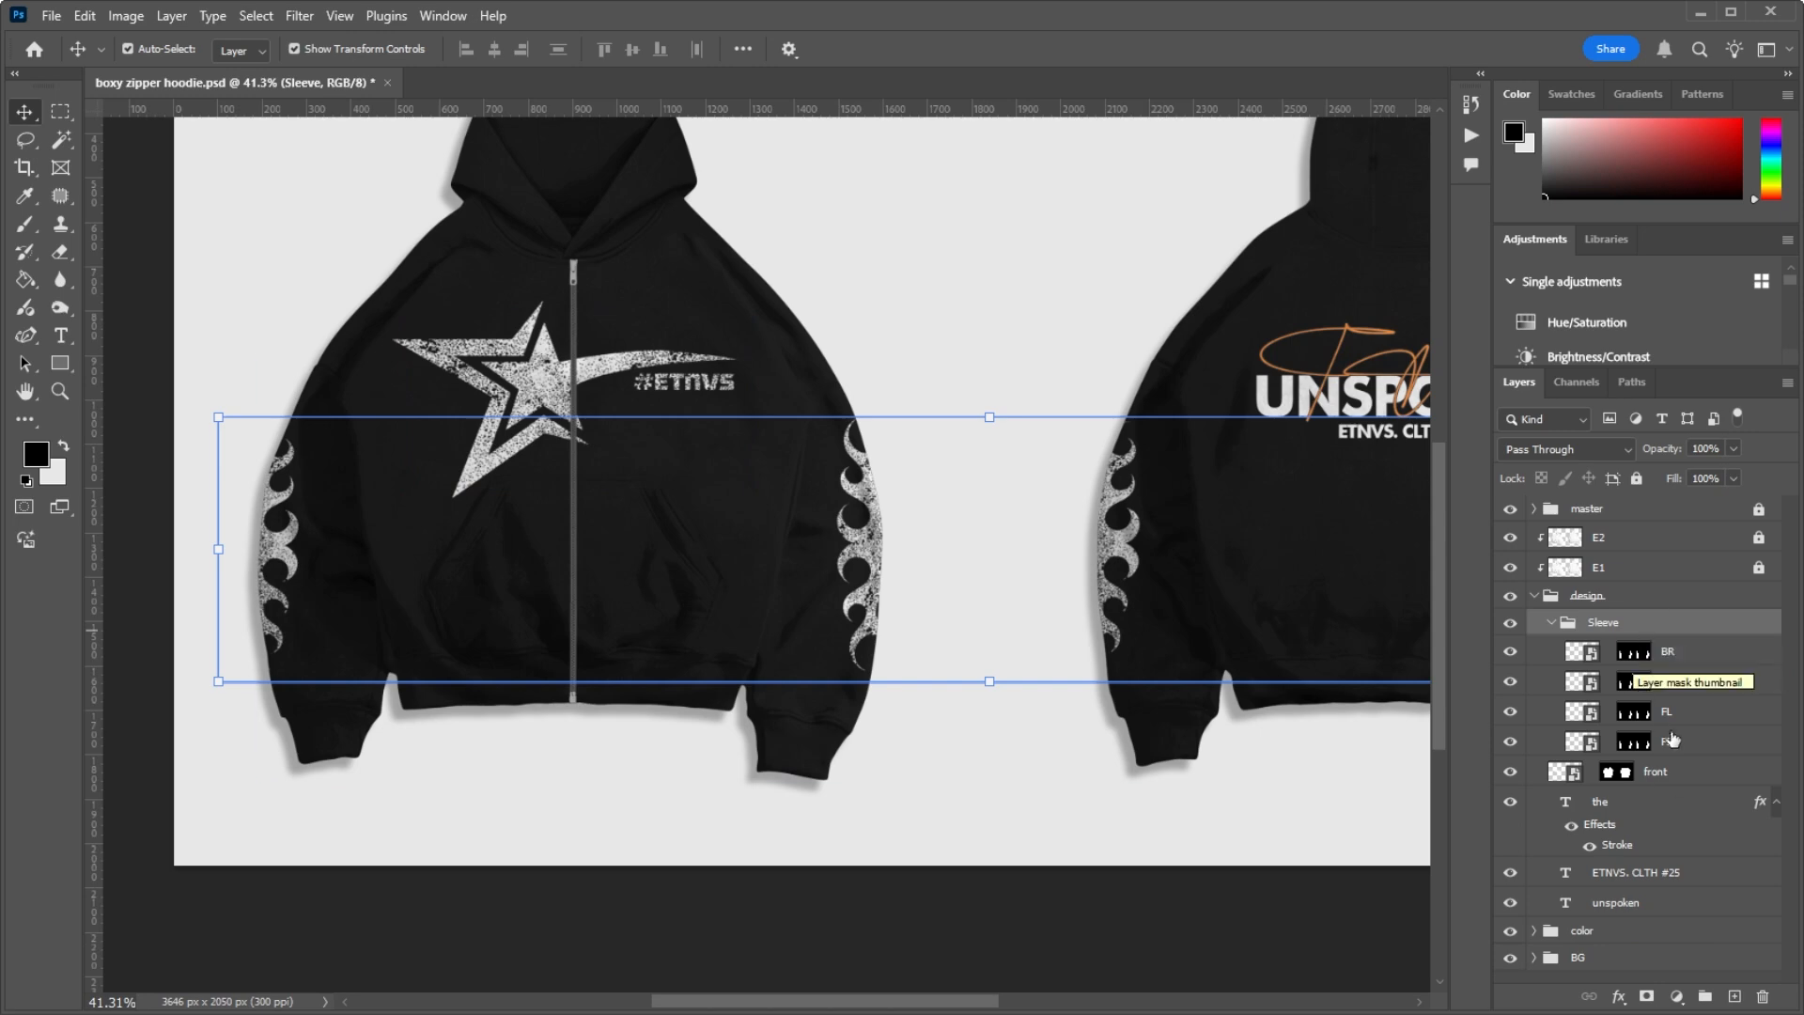
Step: Select the BR layer in the Sleeve group and check where its flame artwork sits on the hoodie's back view
left_click(1663, 657)
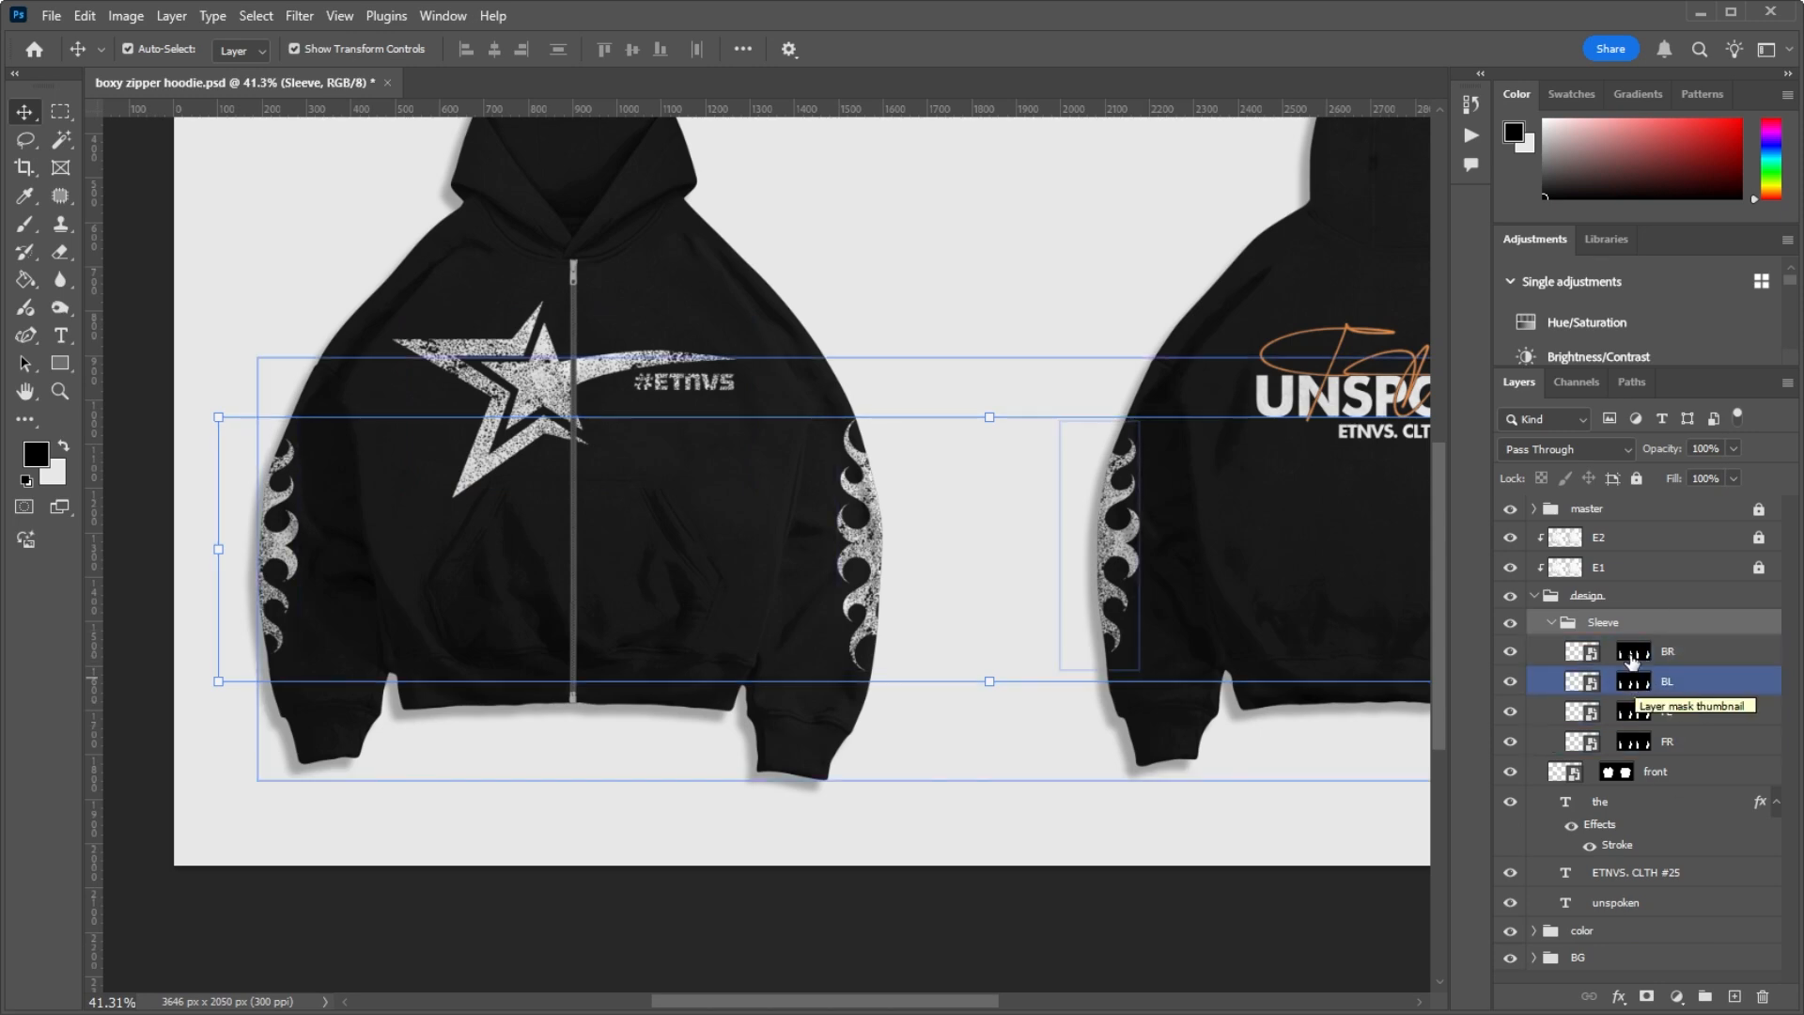
left_click(1672, 706)
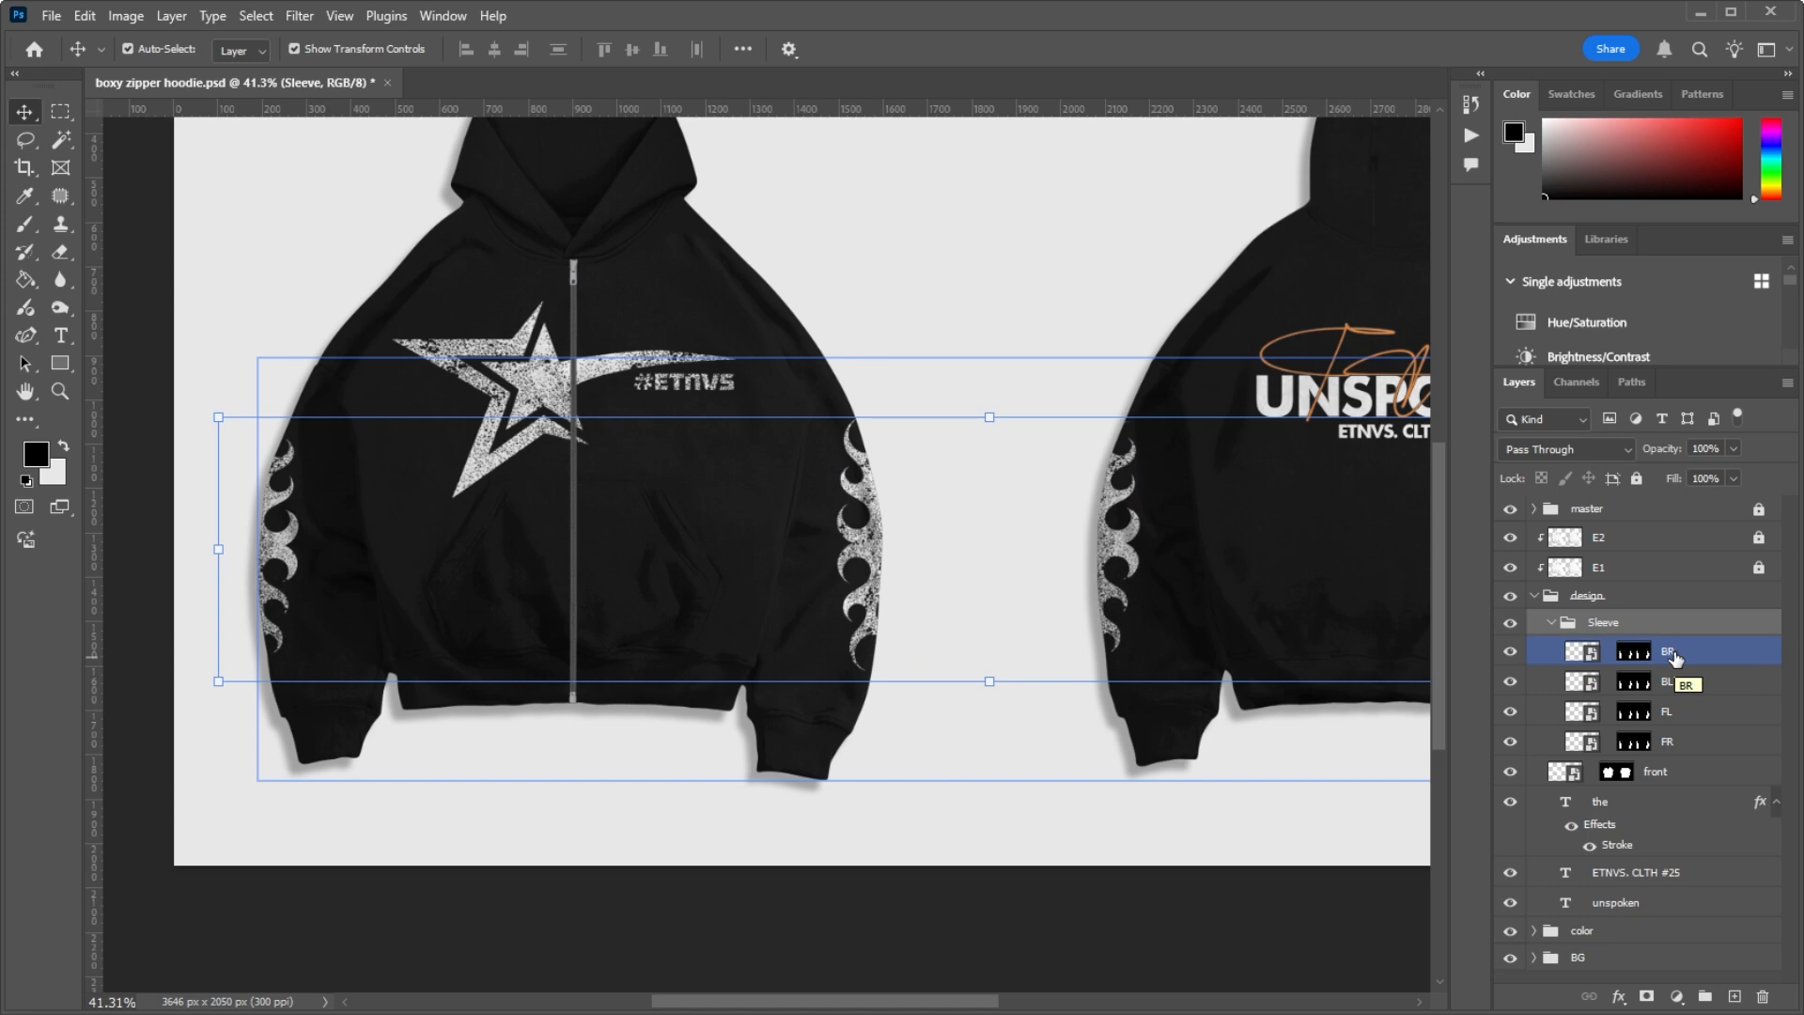
left_click(1675, 656)
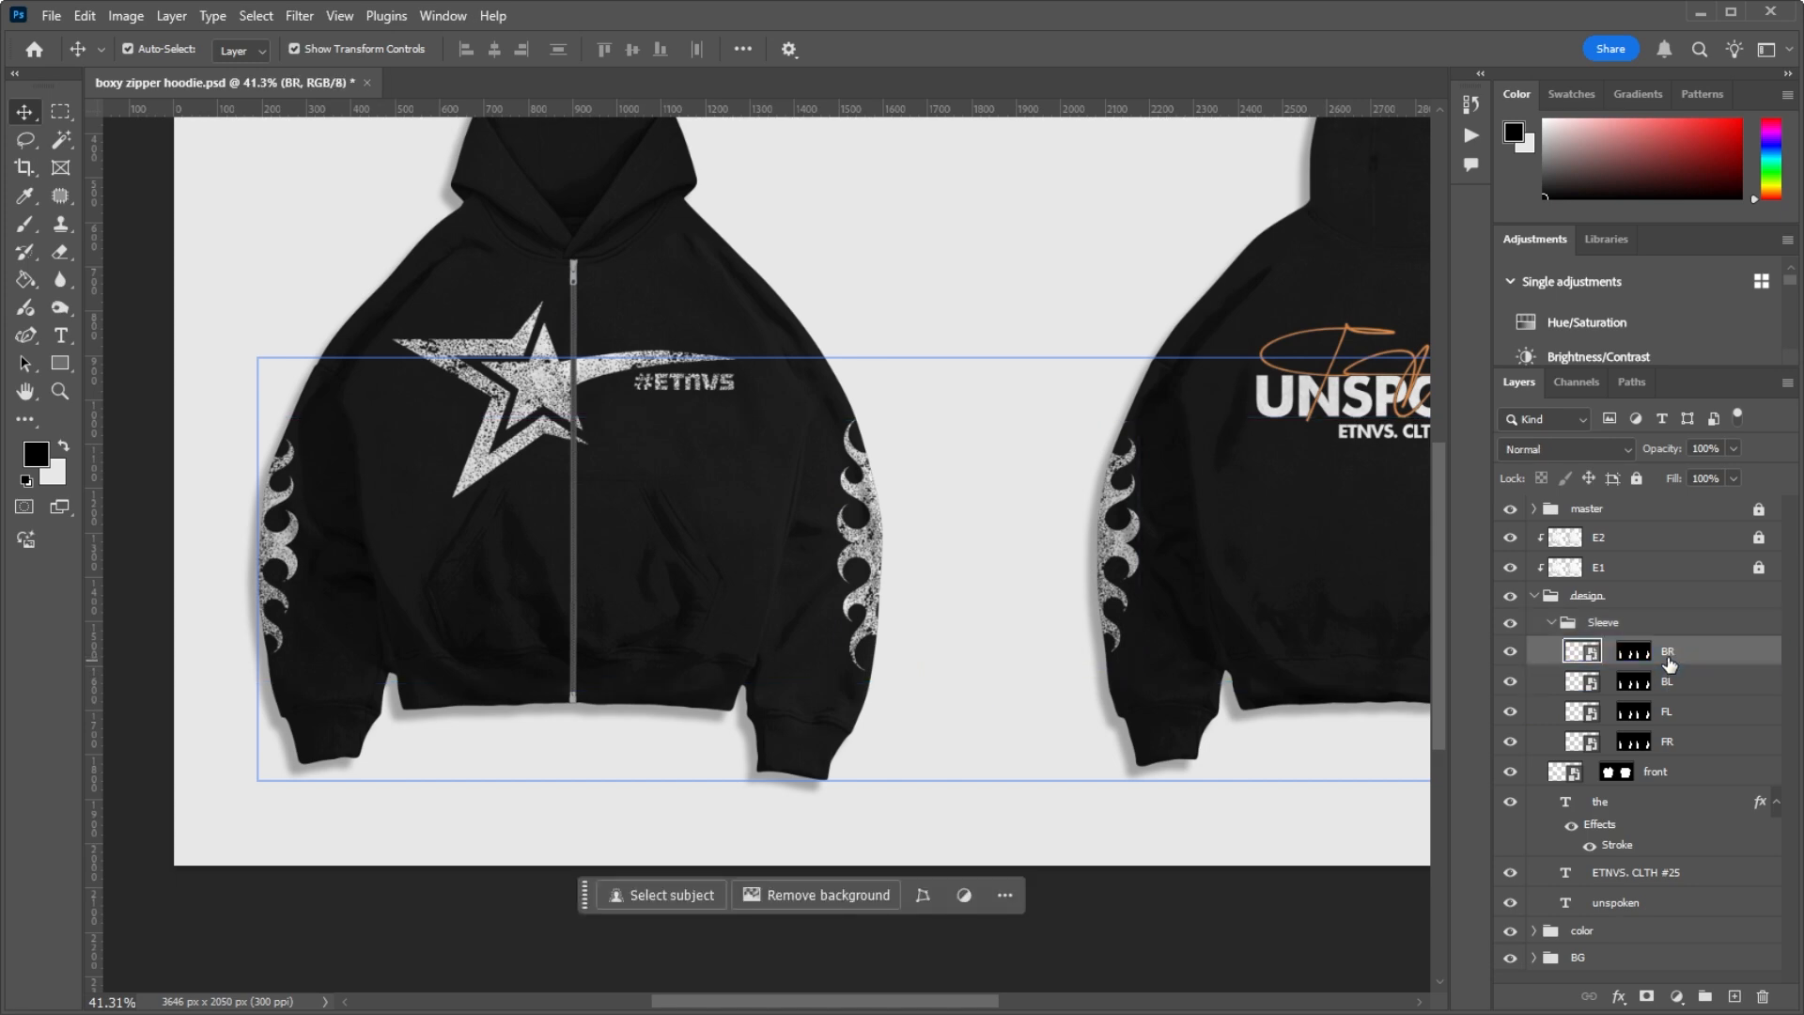
scroll(286, 516, "down", 5)
scroll(1263, 550, "up", 4)
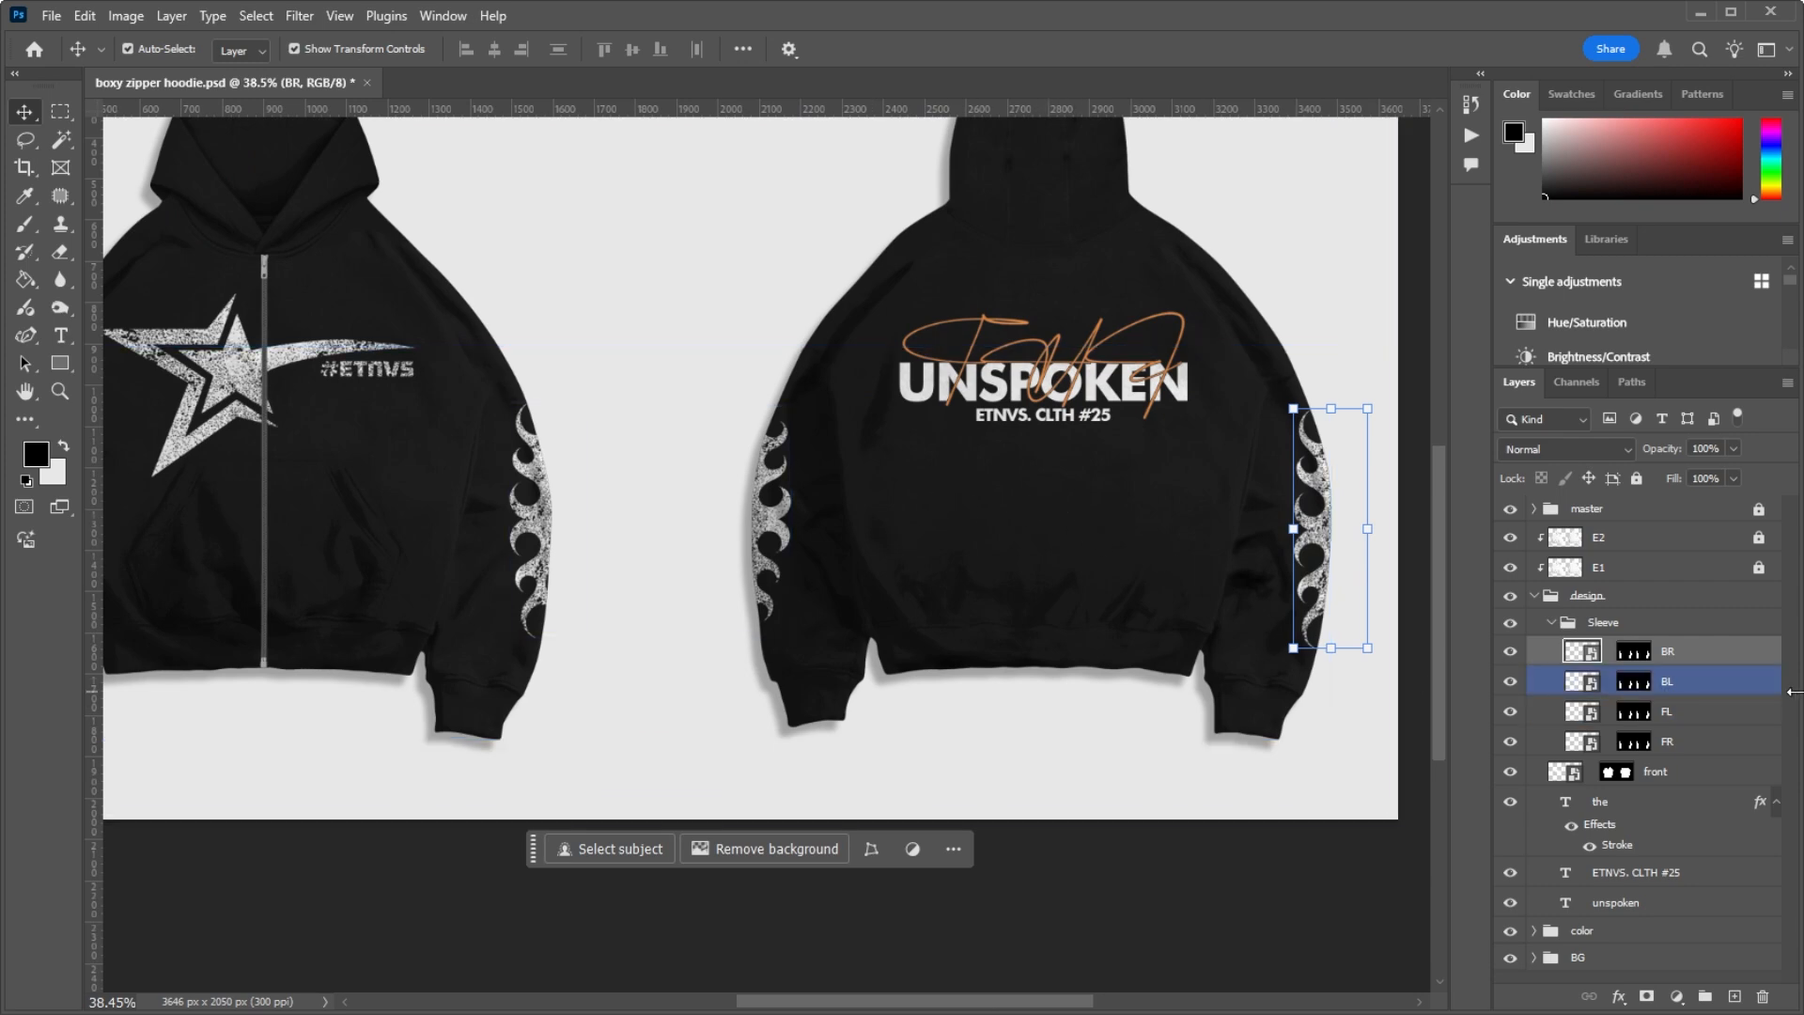
Step: Select the FL and FR sleeve layers in turn and examine their flame artwork on the hoodie's front sleeves
left_click(1698, 723)
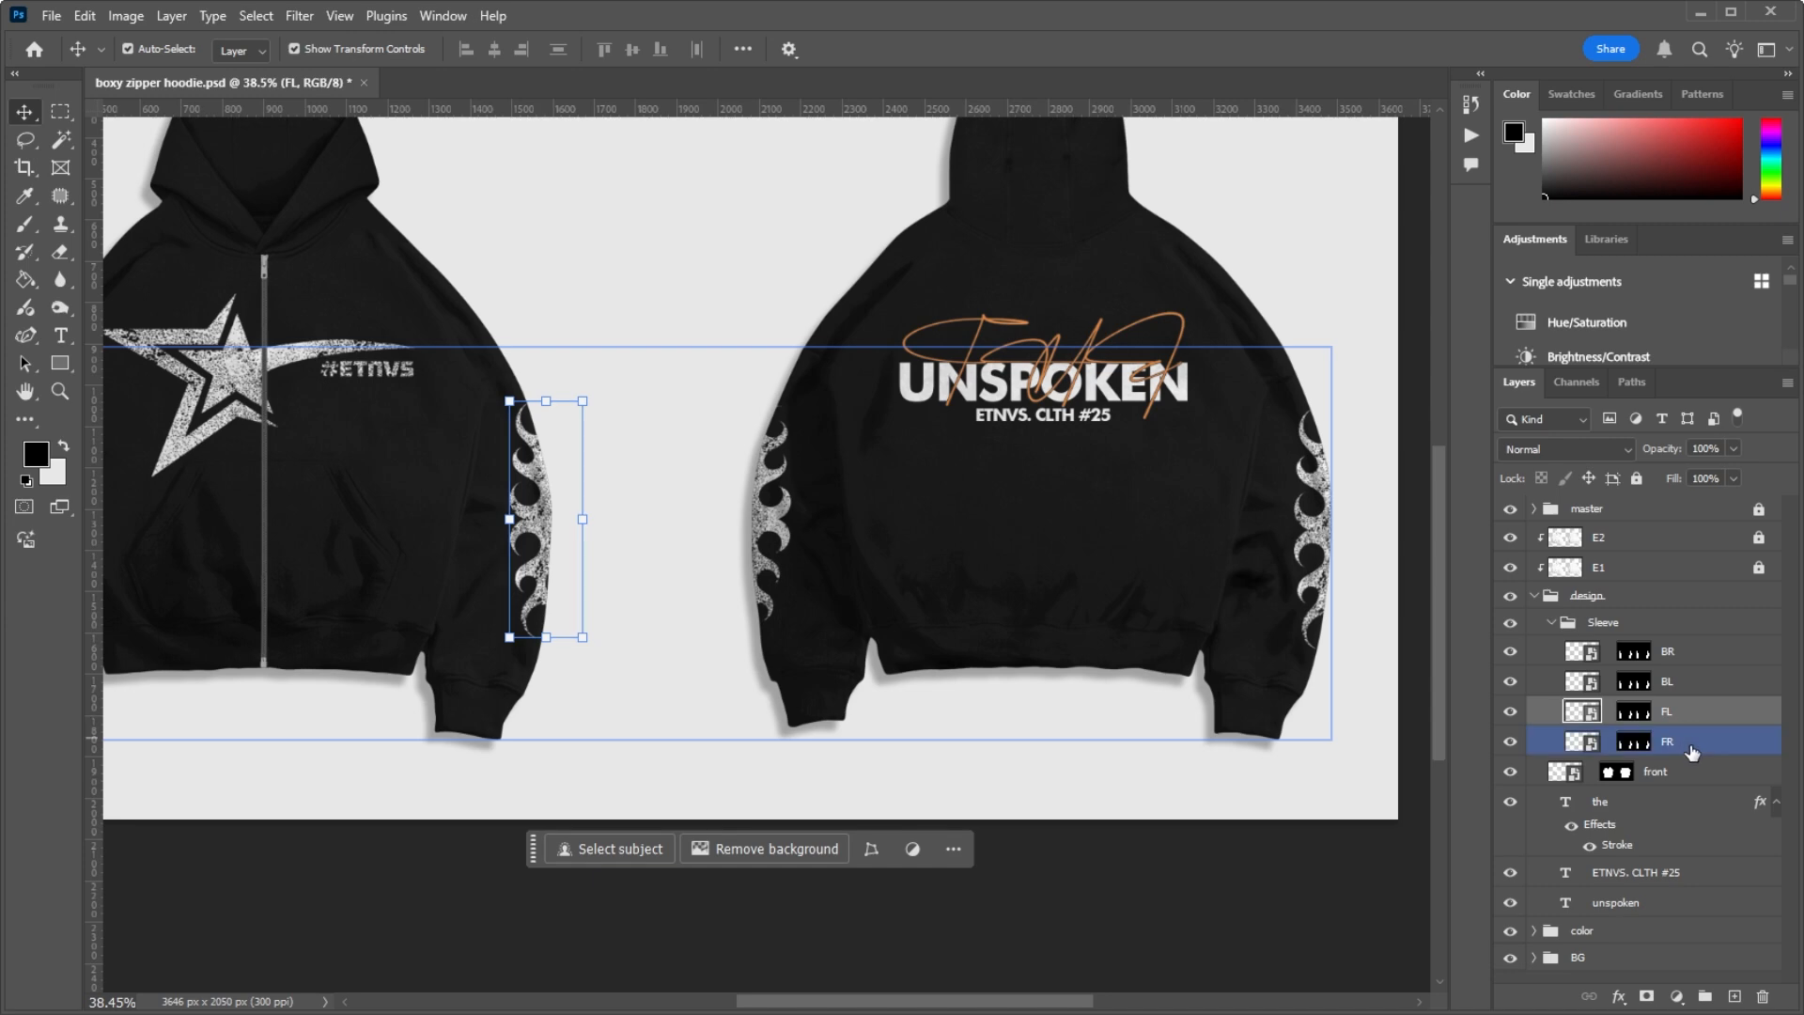
left_click(1686, 742)
scroll(648, 367, "down", 5)
scroll(629, 367, "up", 8)
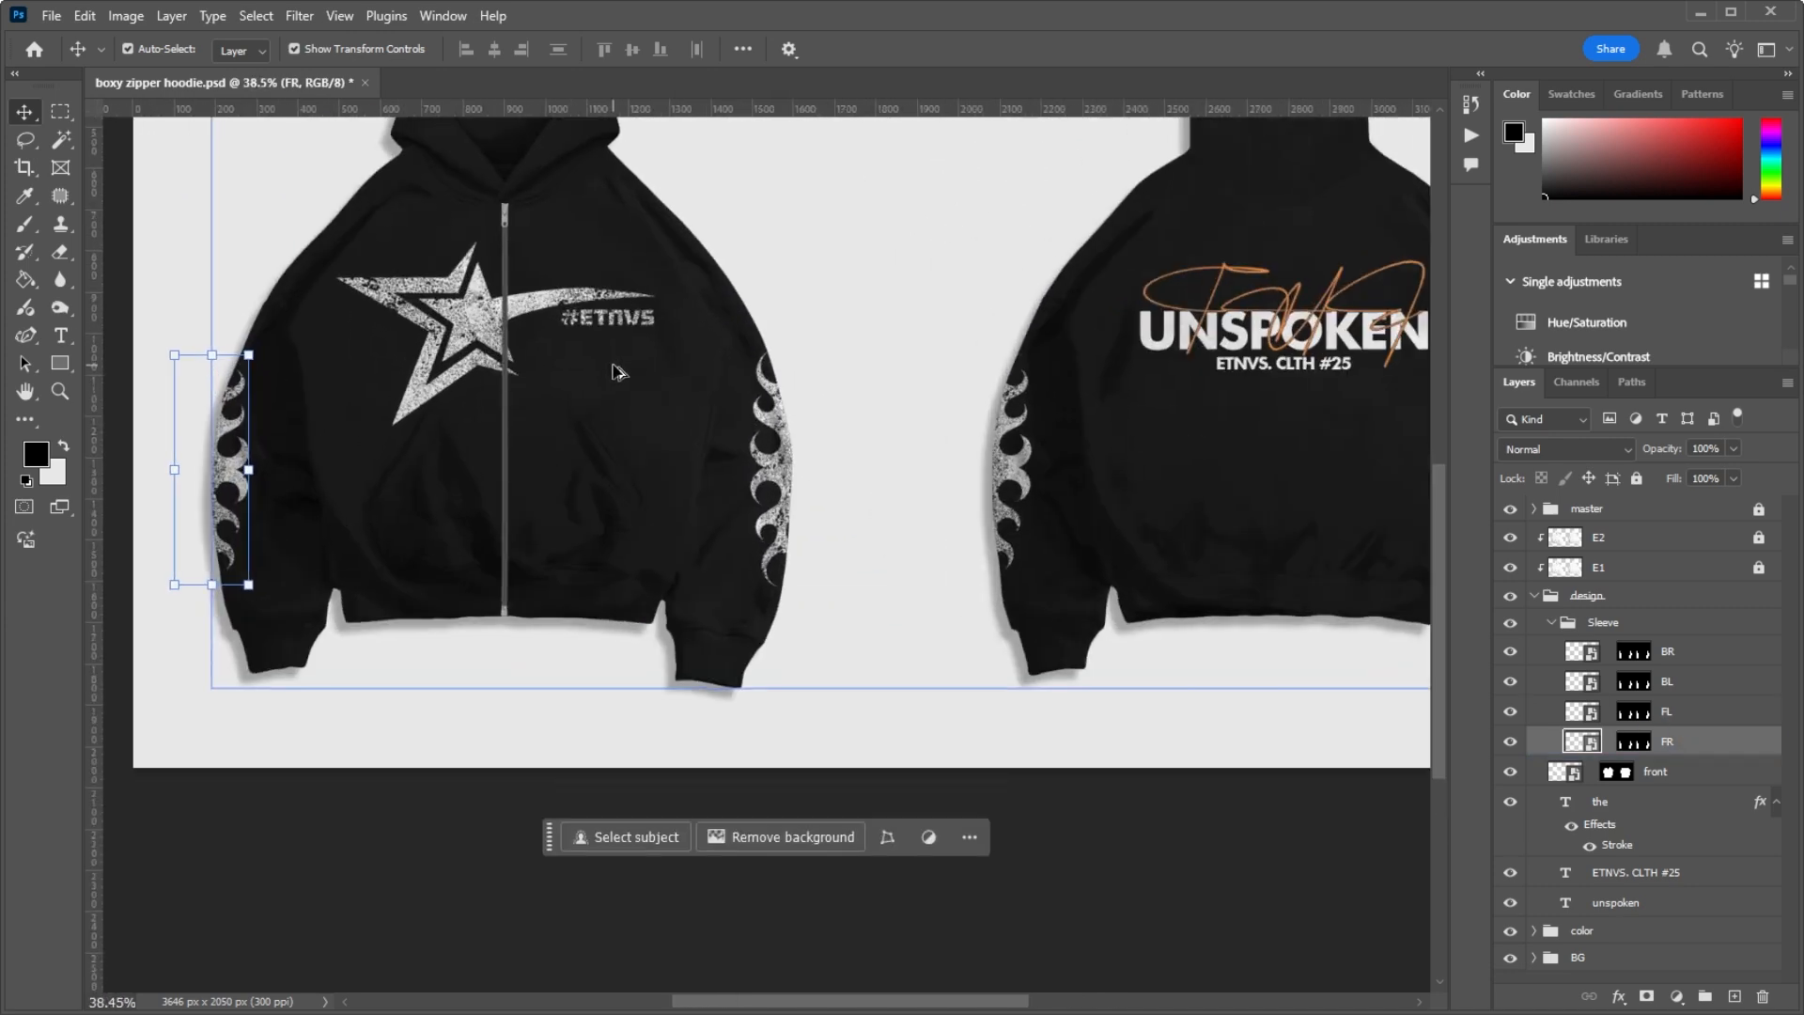
scroll(1058, 435, "down", 3)
scroll(374, 419, "up", 3)
scroll(376, 507, "up", 1)
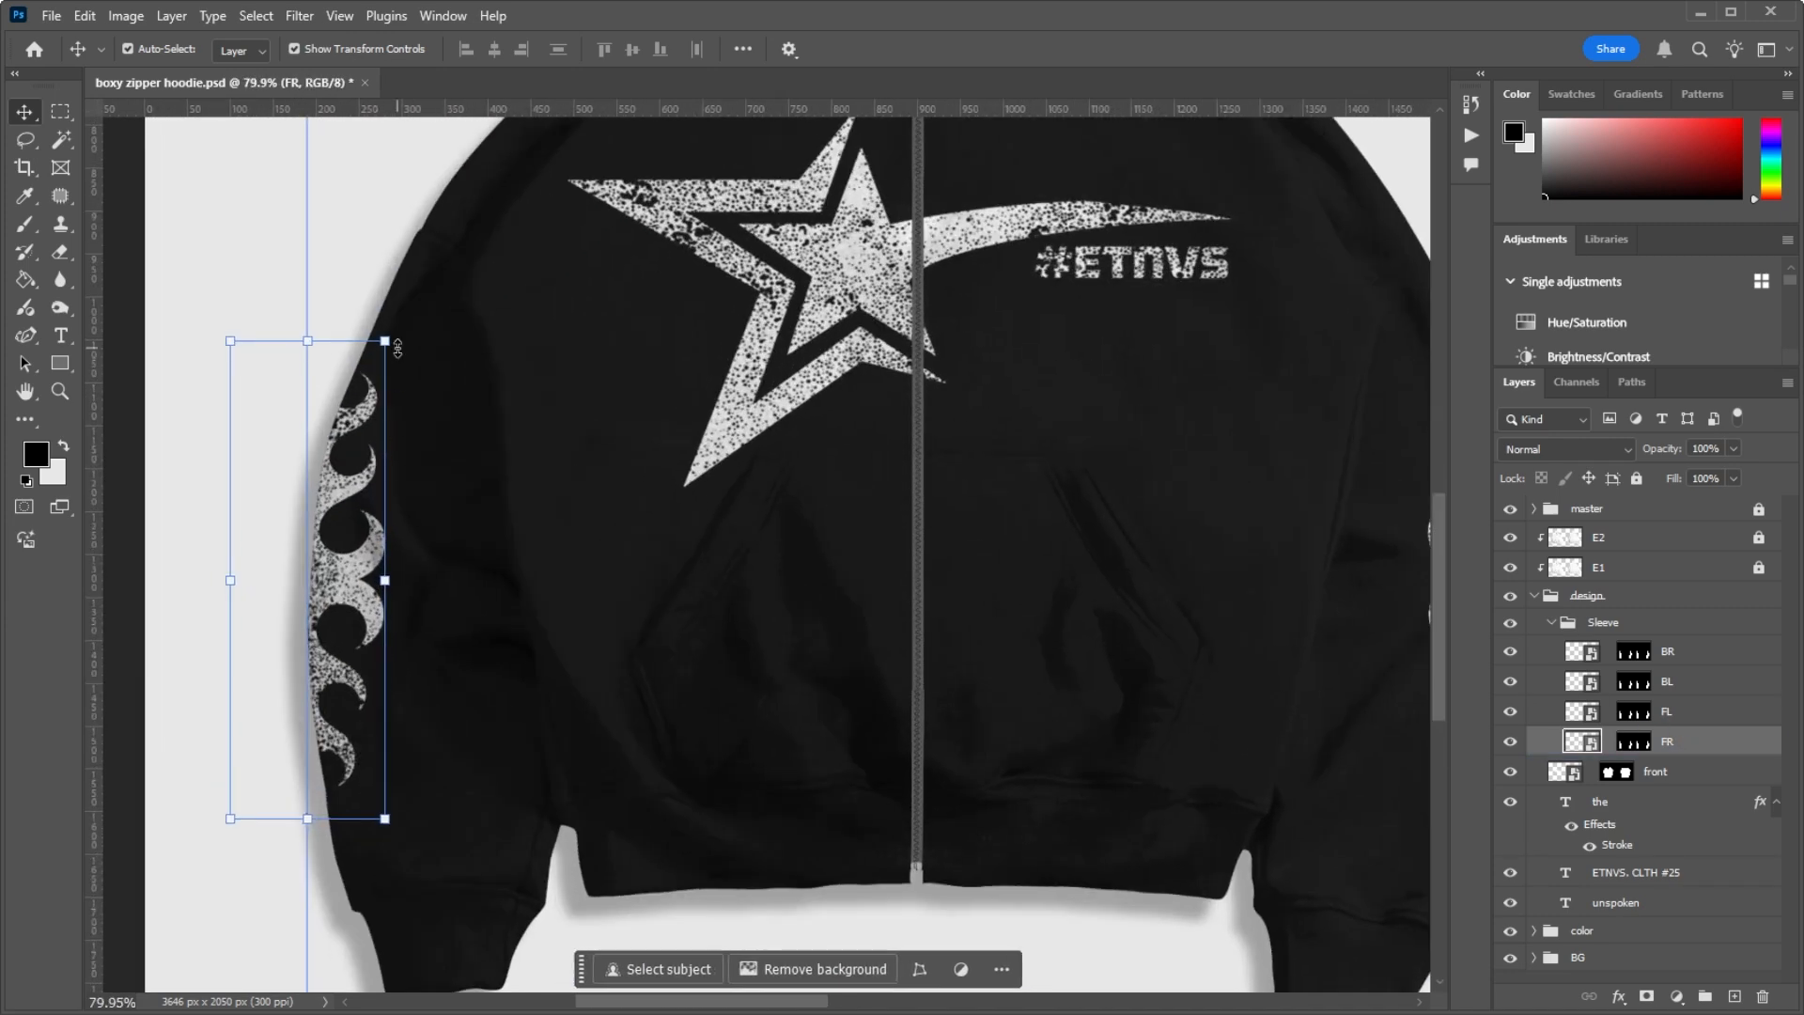
scroll(348, 527, "down", 4)
scroll(342, 526, "up", 5)
Step: Open the BR sleeve layer's smart object contents and look over the flame artwork inside
left_click(1597, 651)
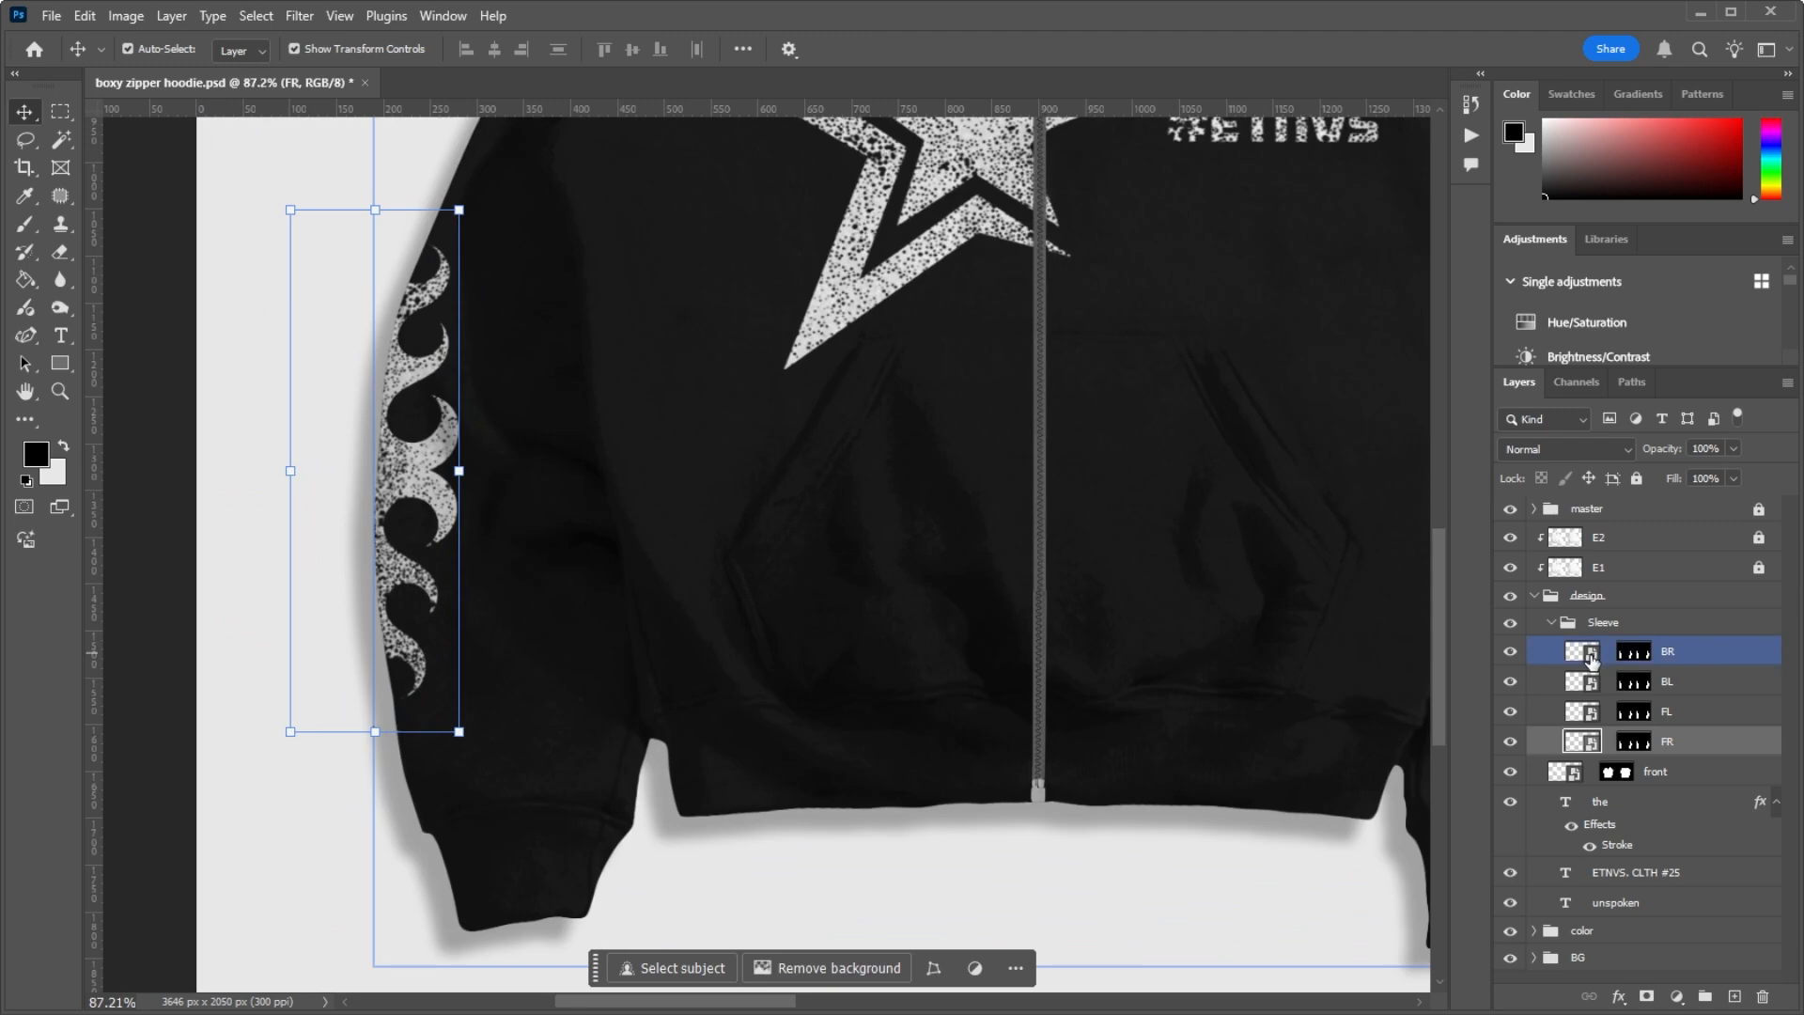
double_click(1584, 653)
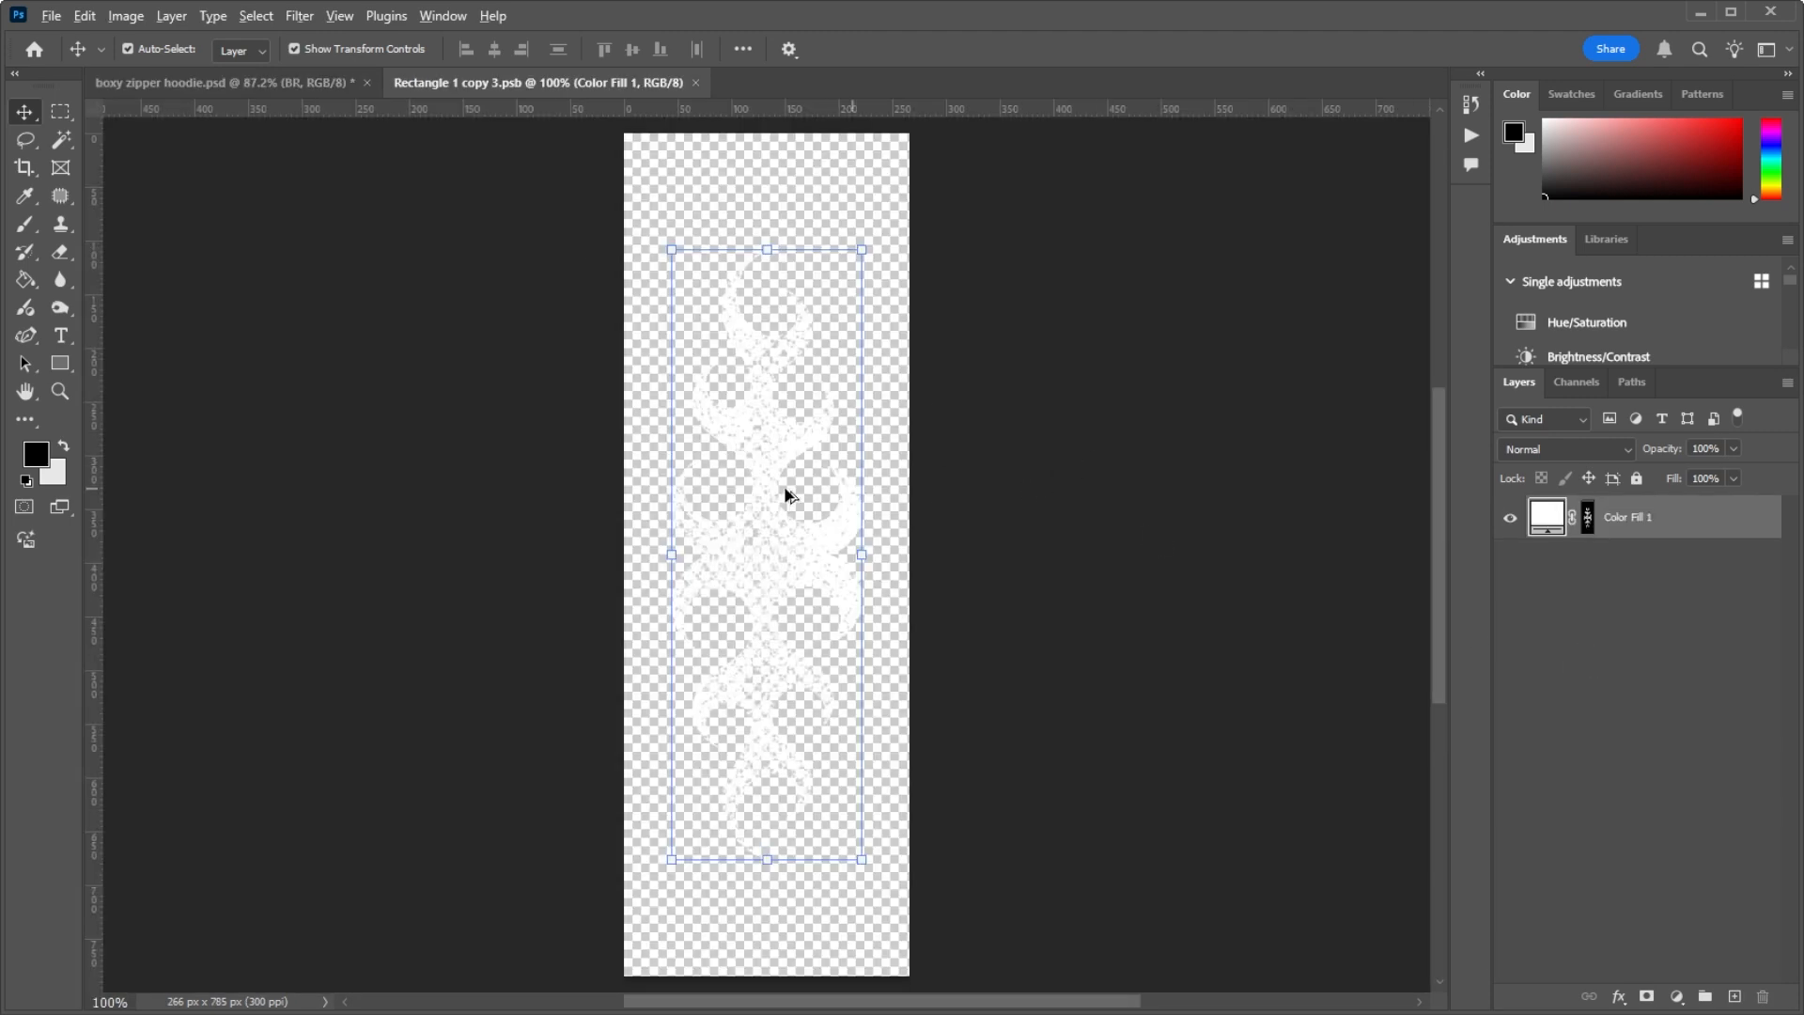
scroll(785, 494, "up", 3)
scroll(763, 410, "down", 4)
scroll(770, 467, "up", 5)
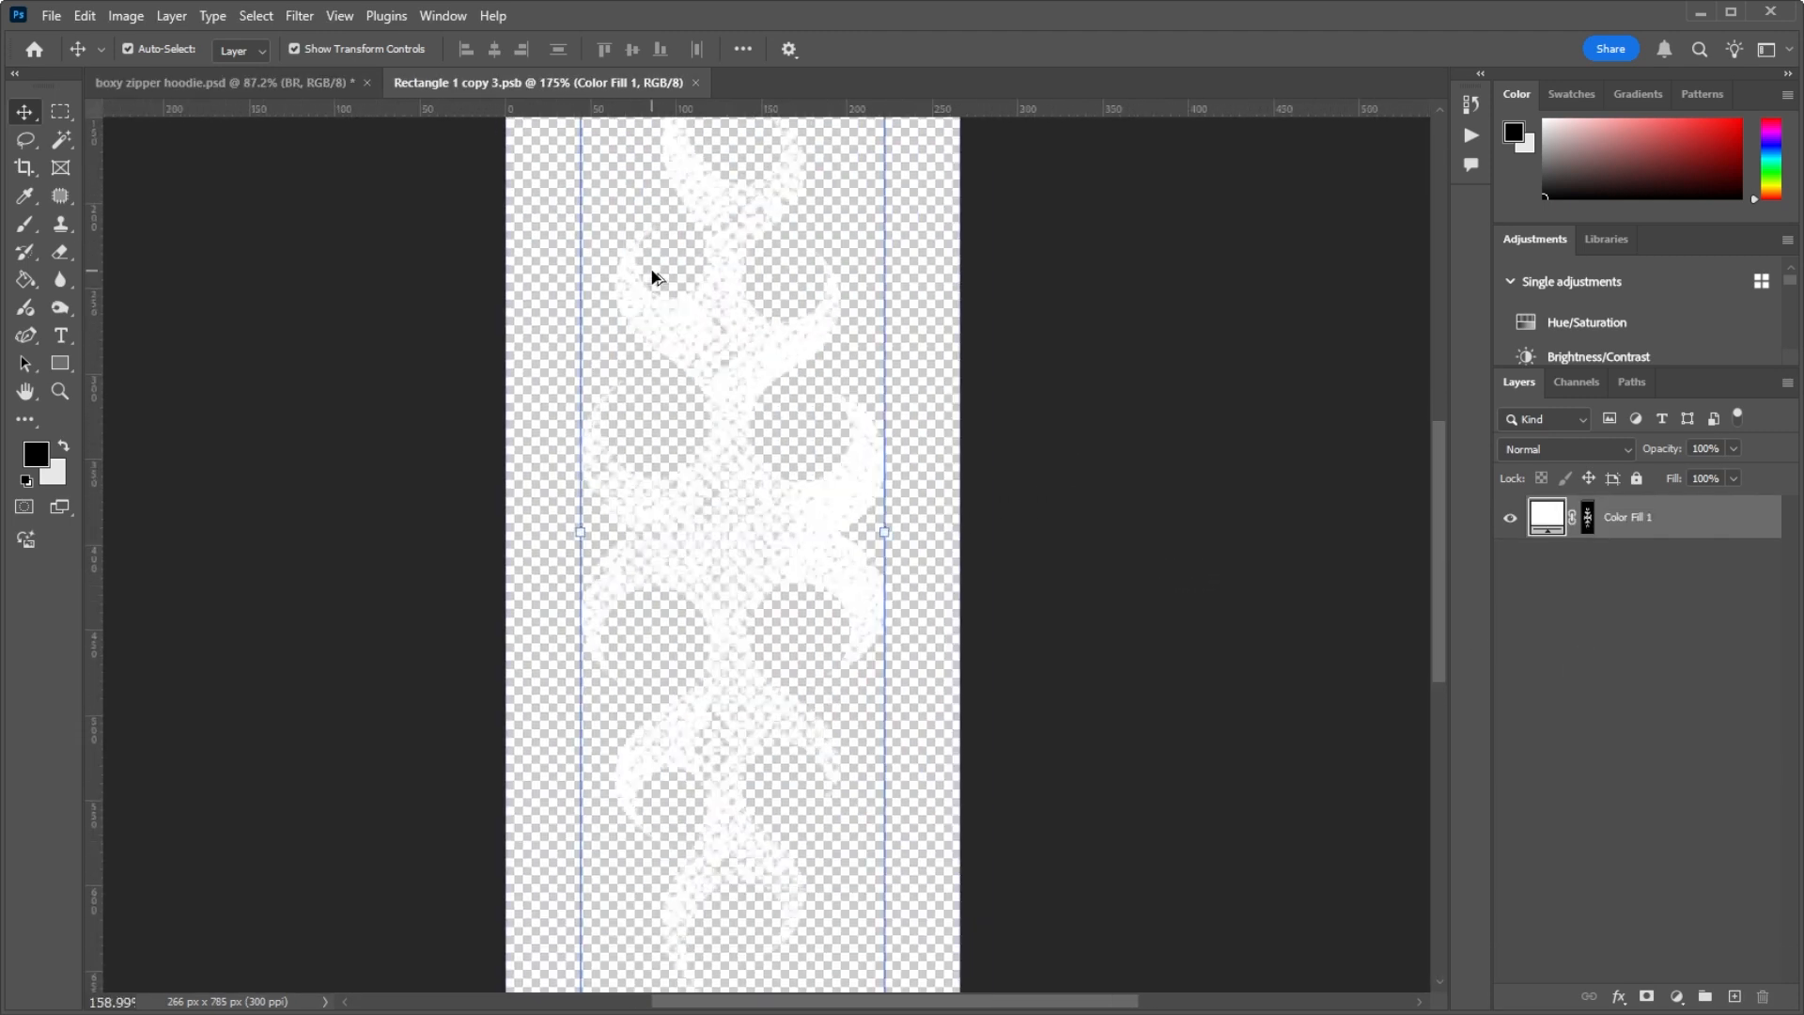
scroll(655, 277, "down", 3)
scroll(648, 282, "up", 3)
scroll(648, 282, "down", 3)
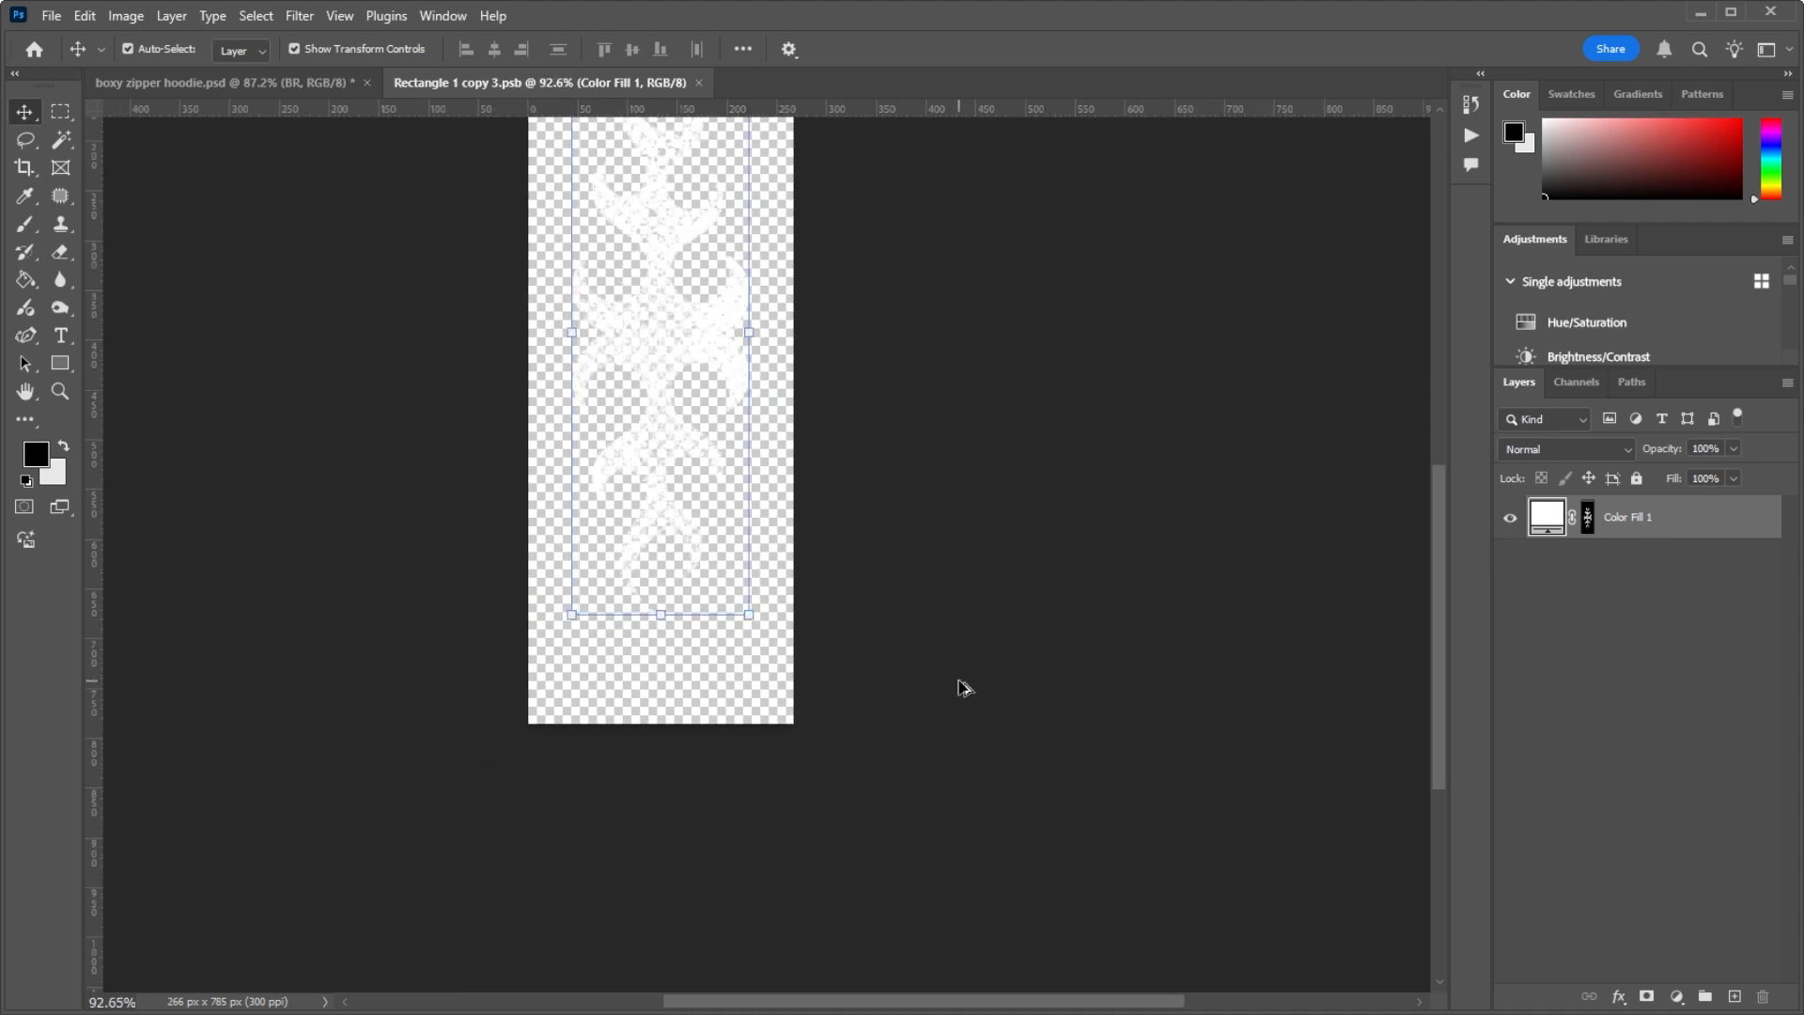
scroll(752, 470, "down", 2)
scroll(736, 448, "up", 2)
scroll(701, 364, "down", 2)
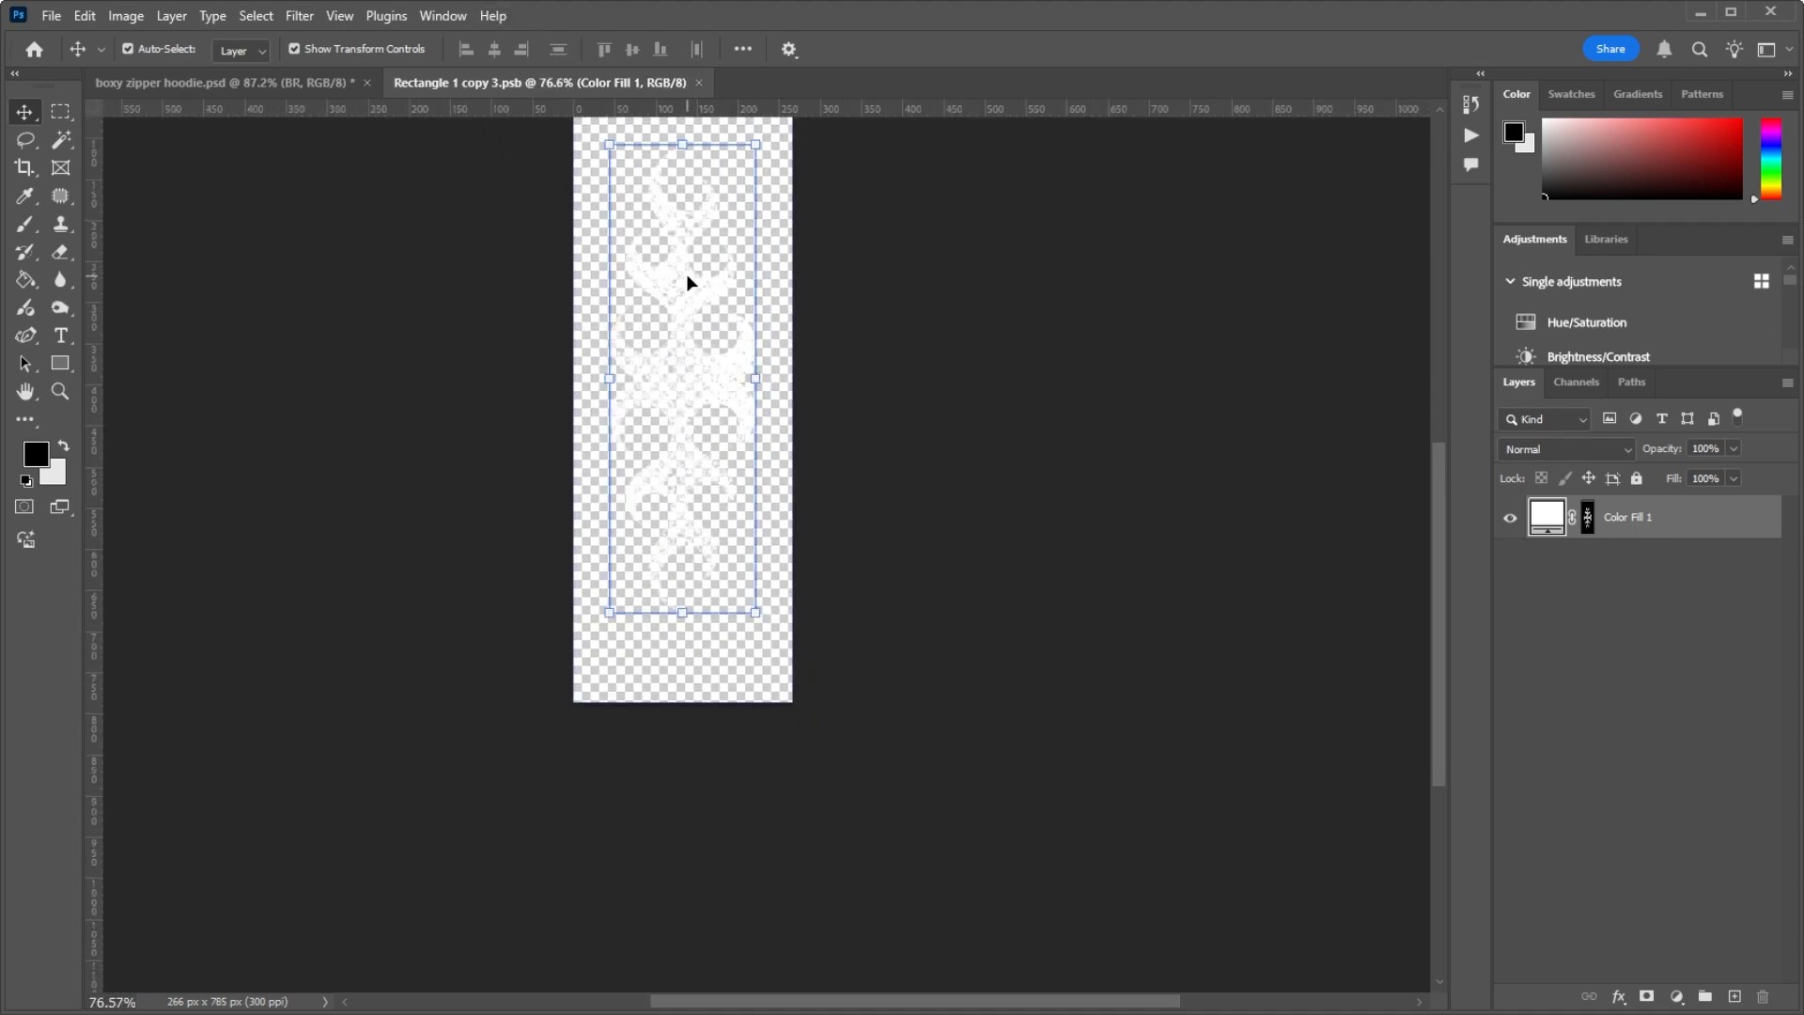
Step: Place the star logo file into the sleeve smart object, rotate it 90° and scale it to about 28%
key("alt+Tab")
left_click_drag(883, 284, 648, 492)
key("alt+Tab")
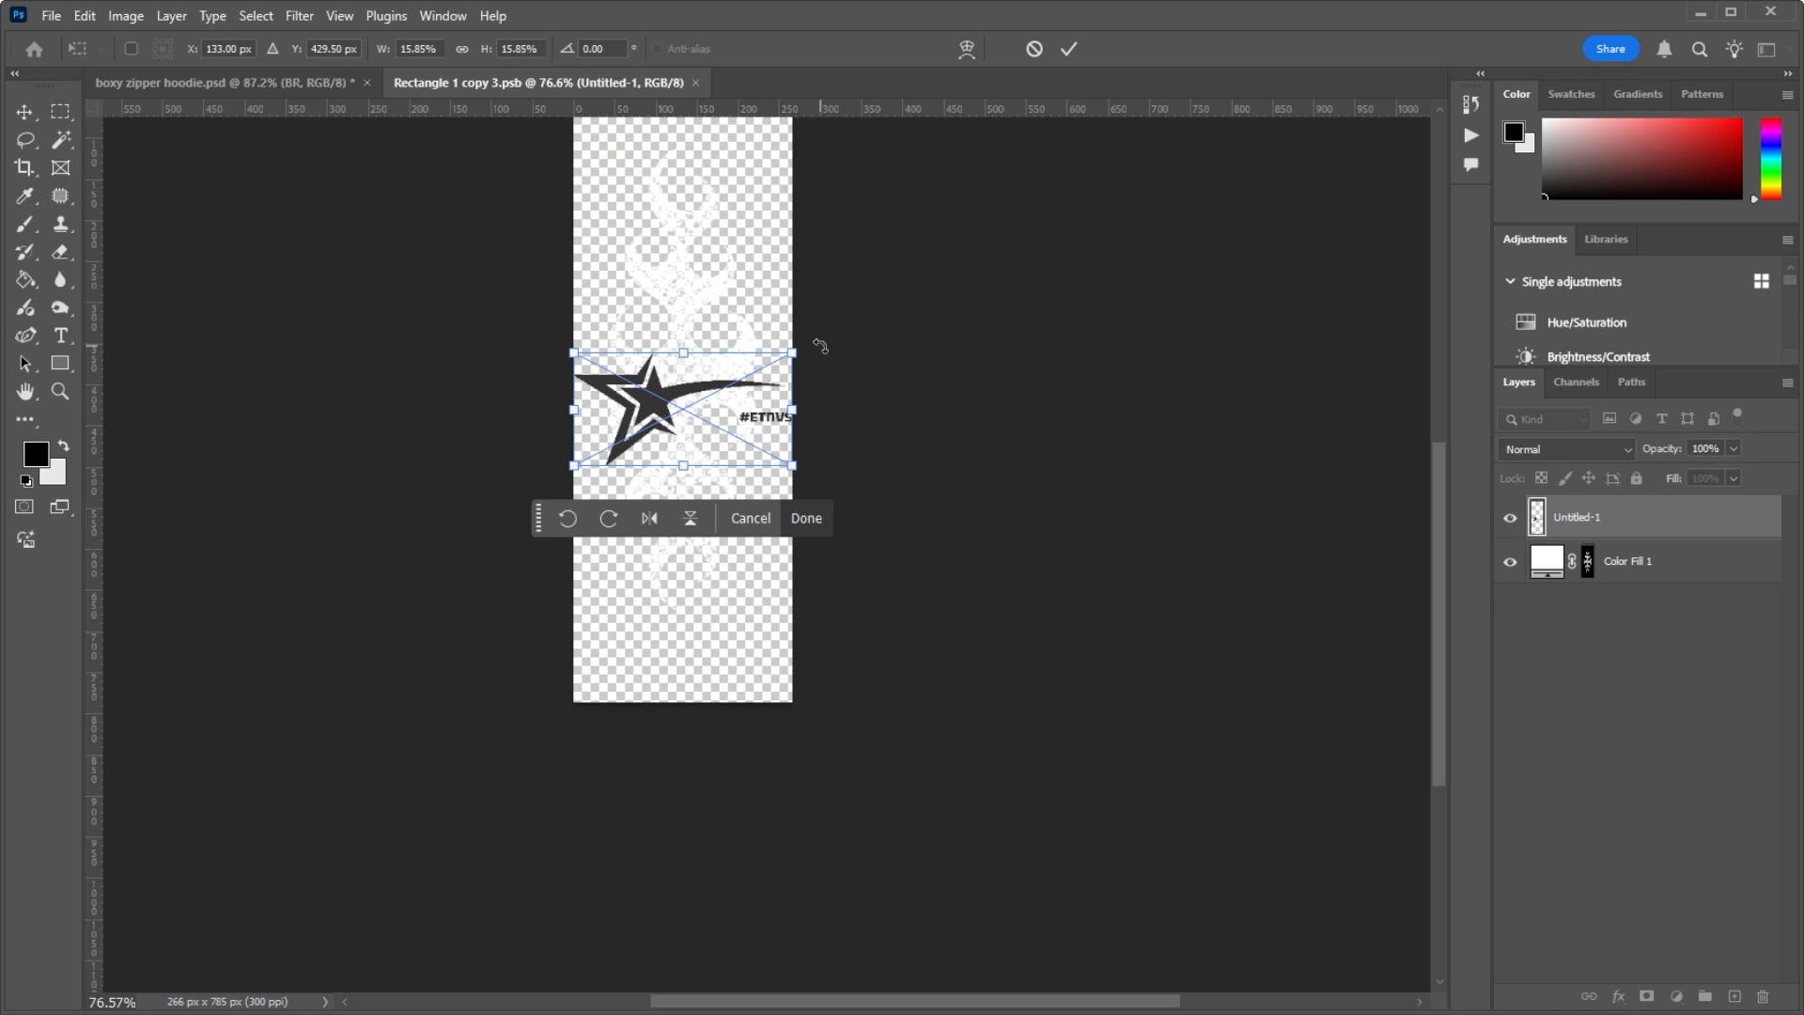
left_click_drag(820, 345, 780, 611)
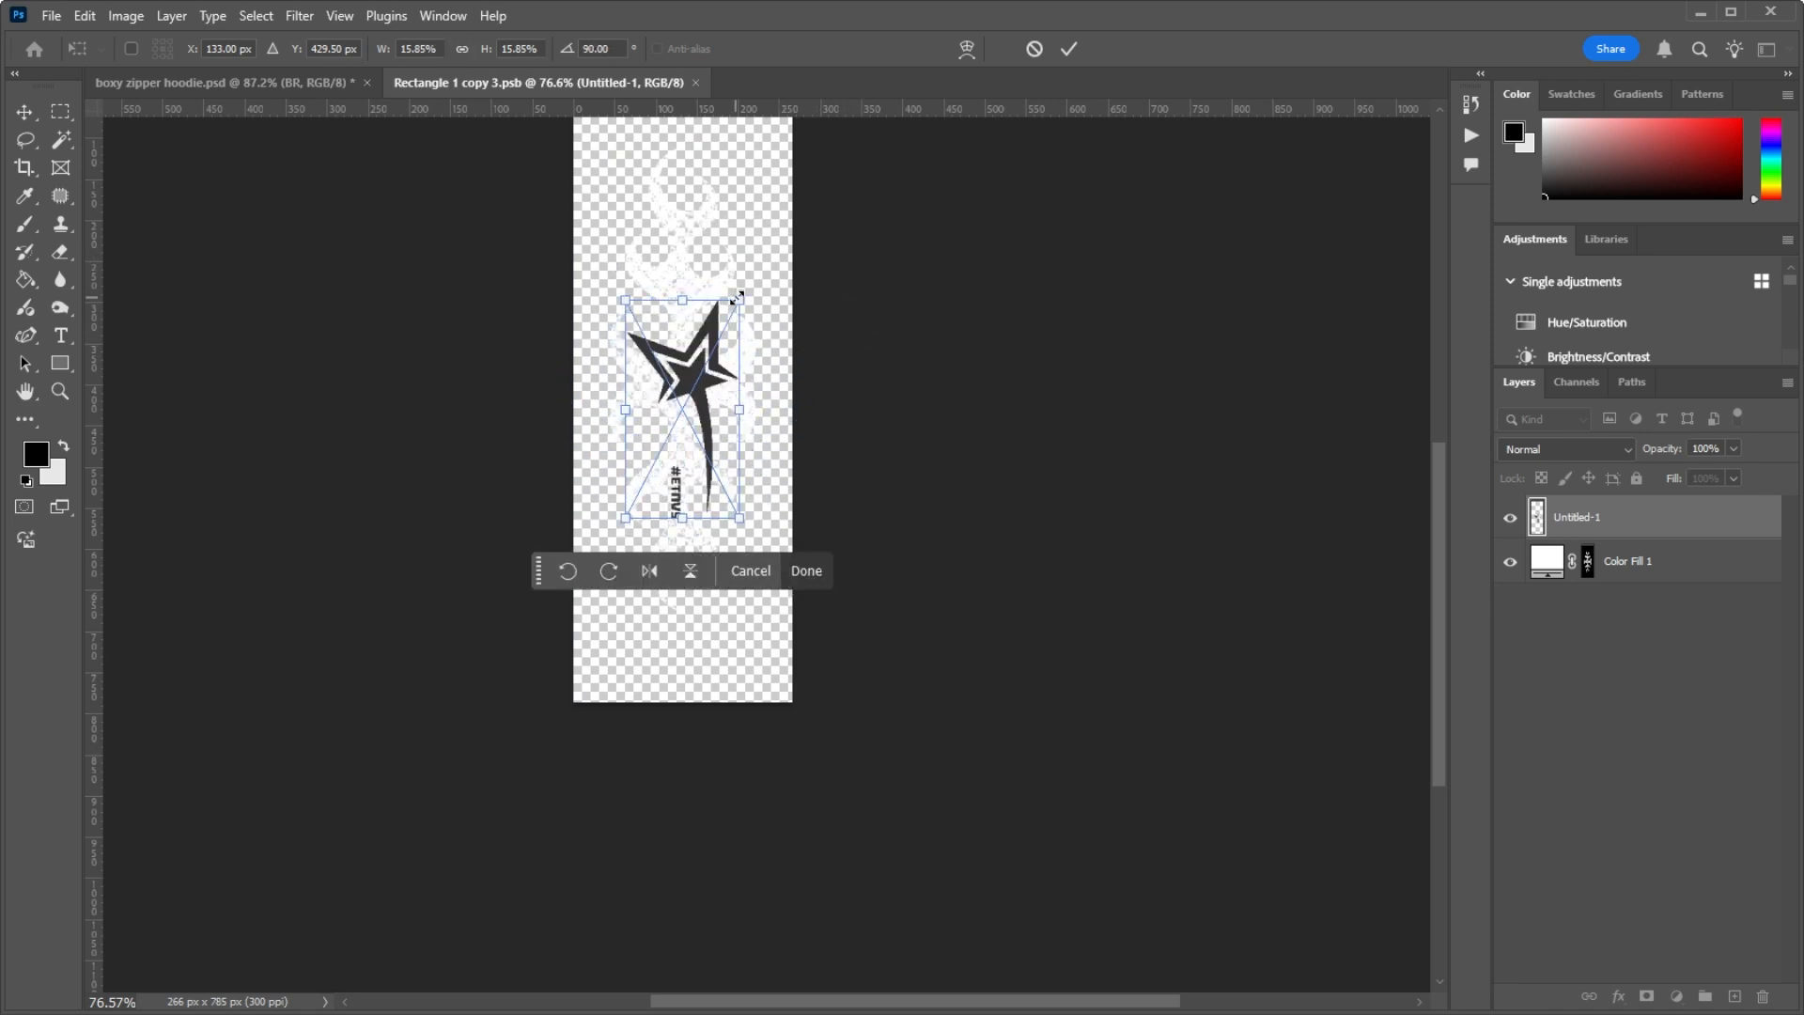
left_click_drag(738, 298, 783, 216)
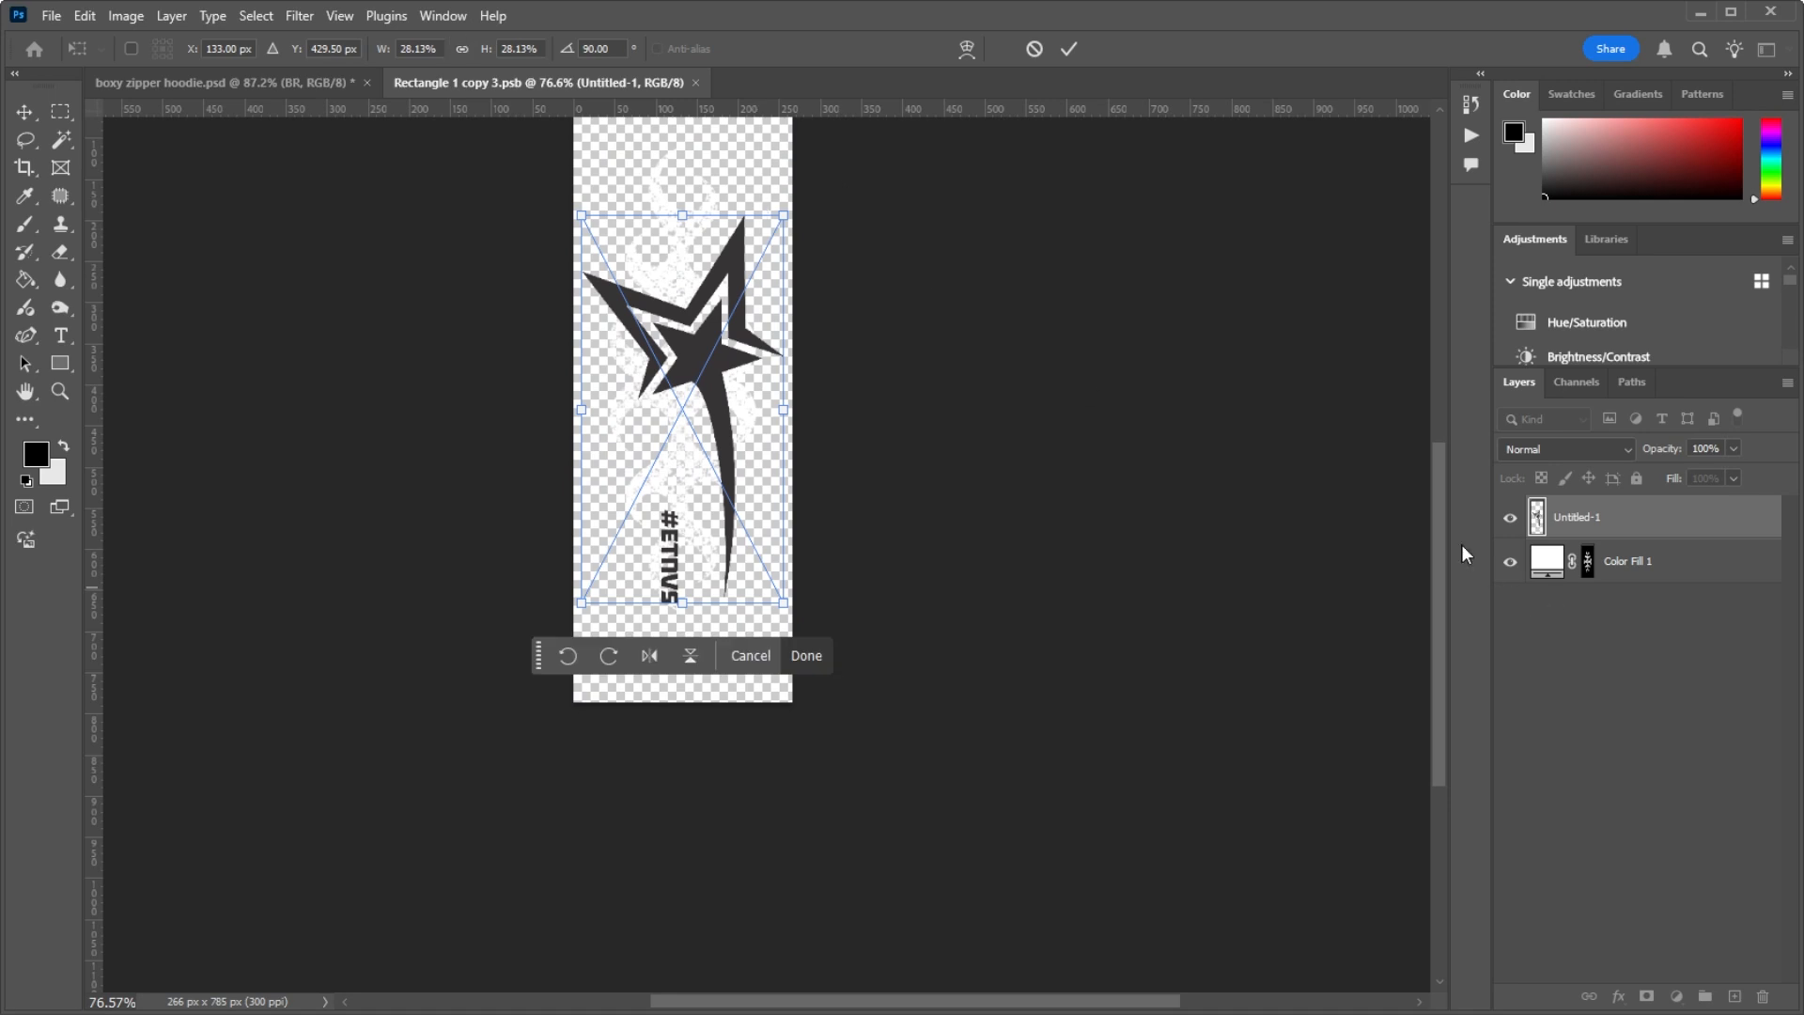
Step: Commit the logo placement, hide the Color Fill 1 layer, save the smart object and return to boxy zipper hoodie.psd
left_click(1510, 565)
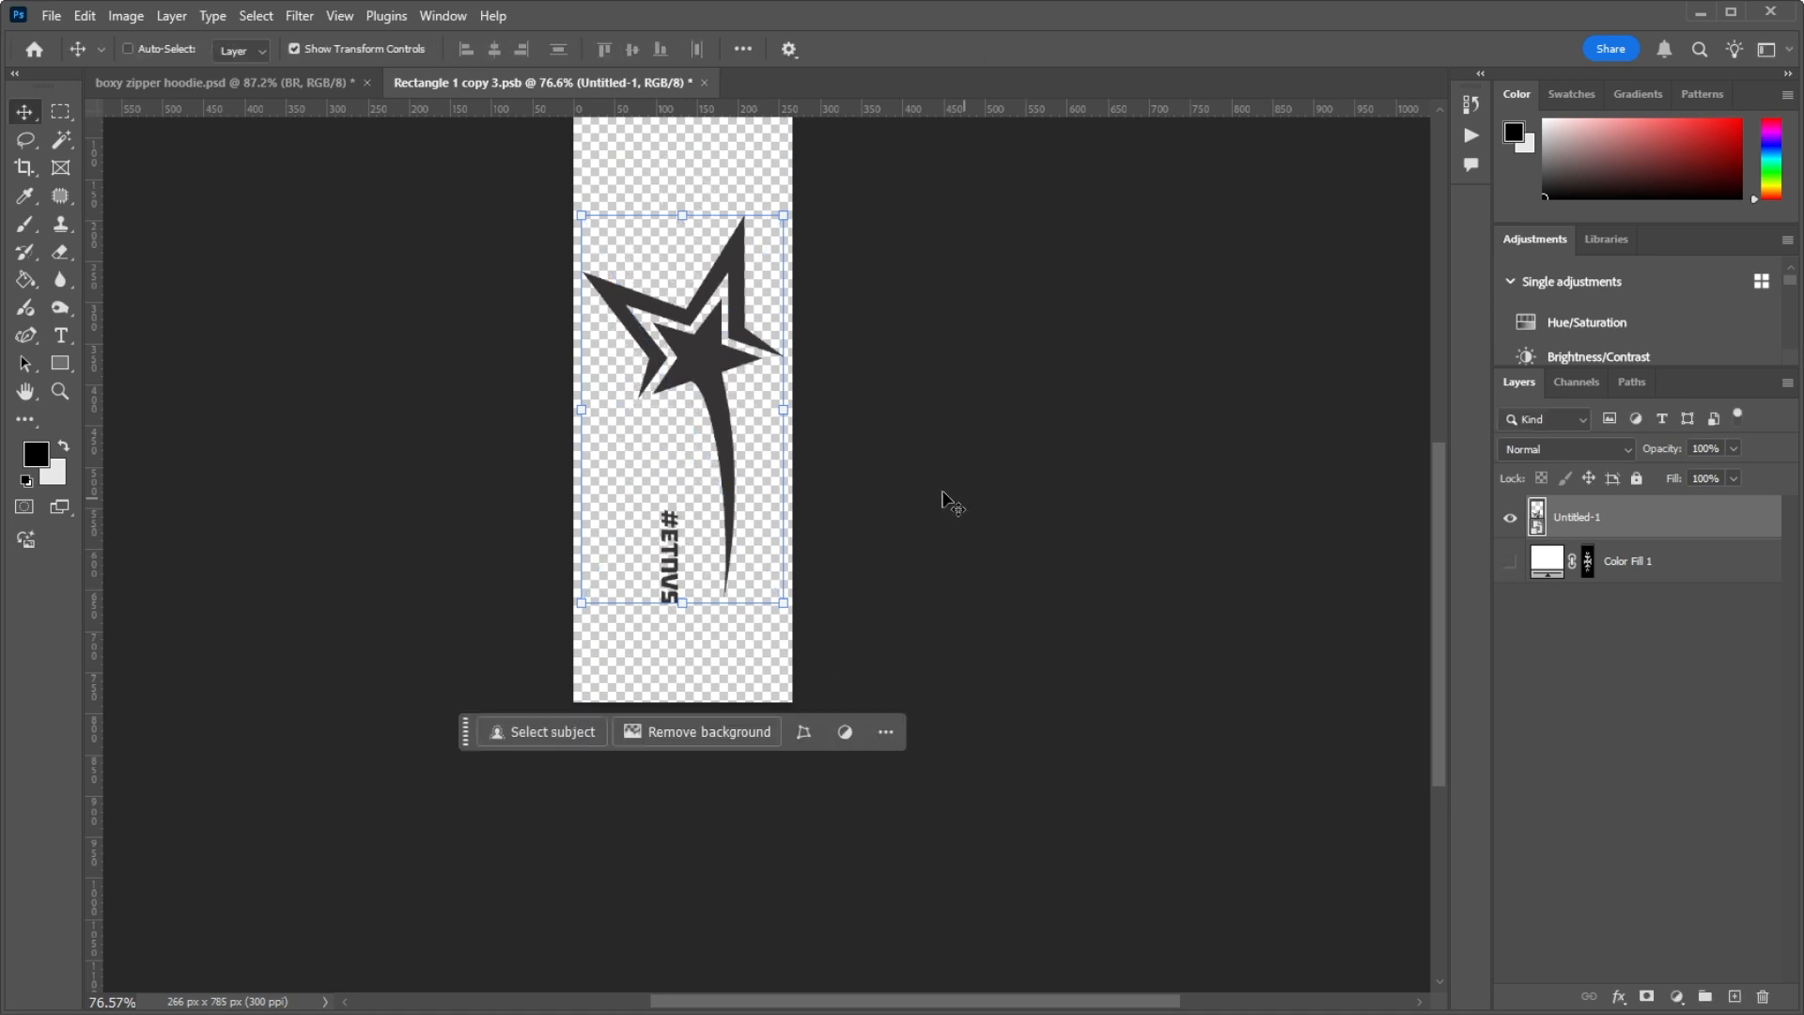
key("ctrl+s")
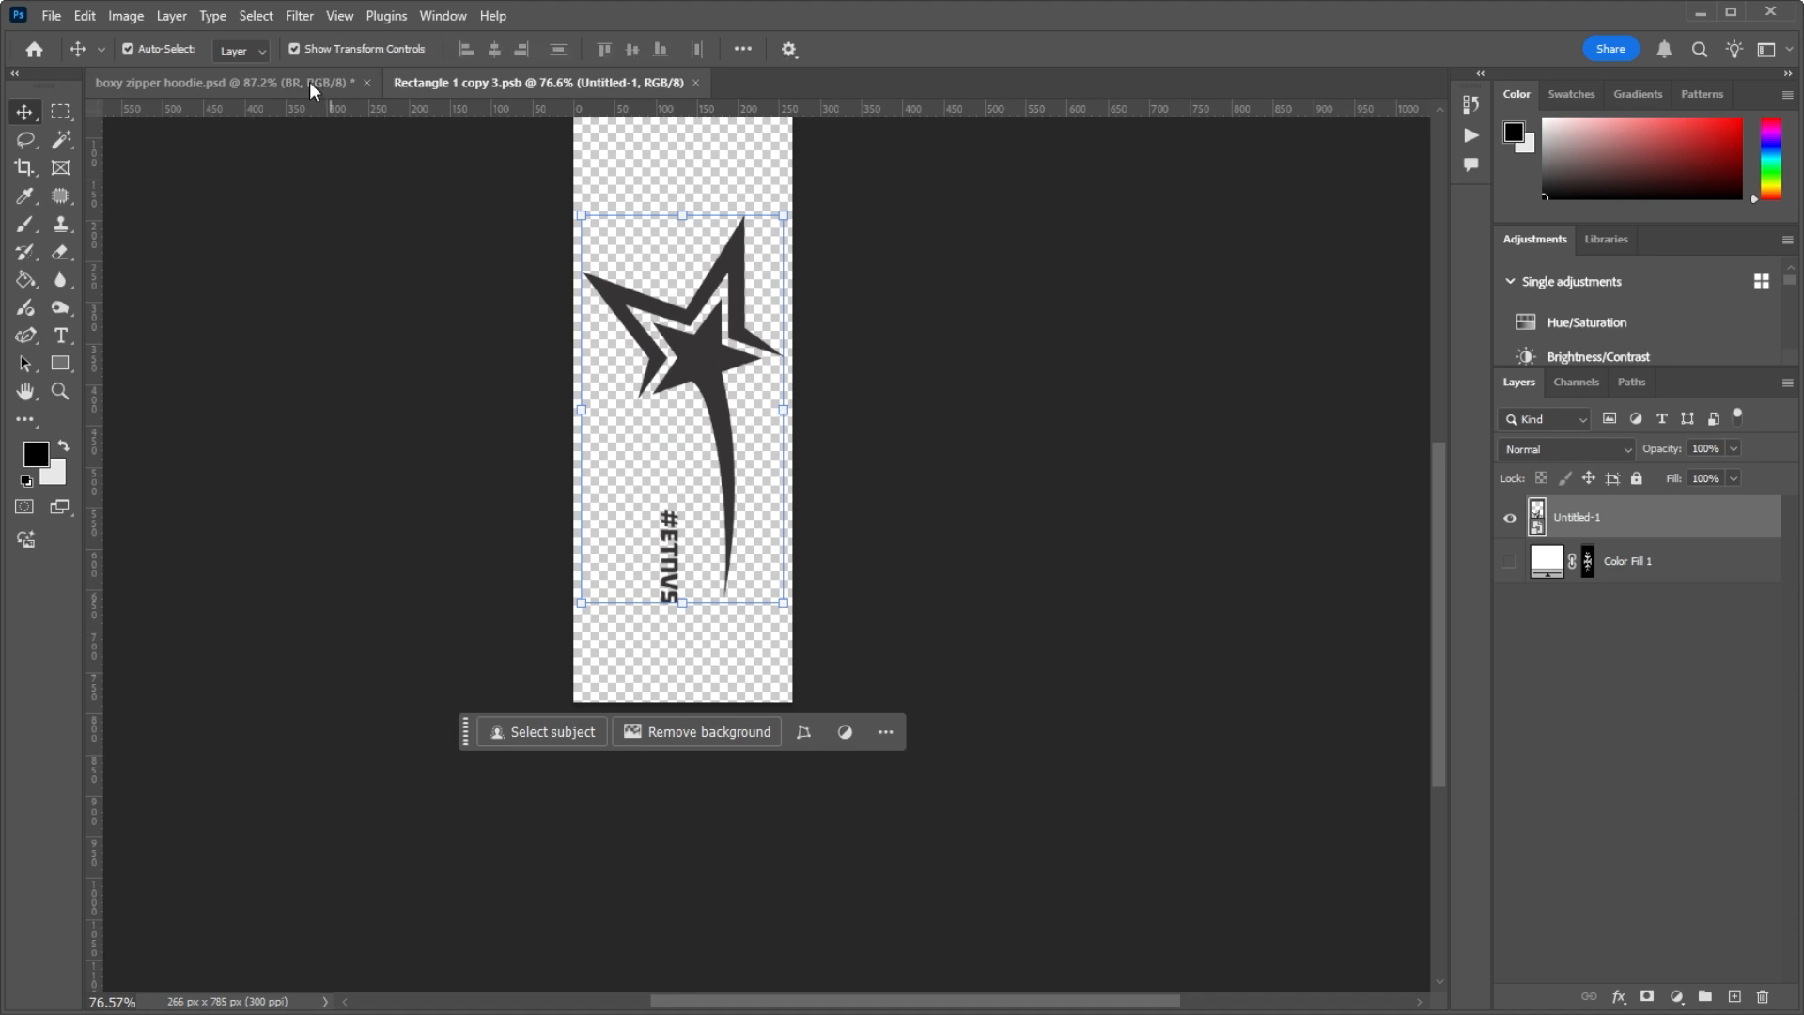
left_click(336, 87)
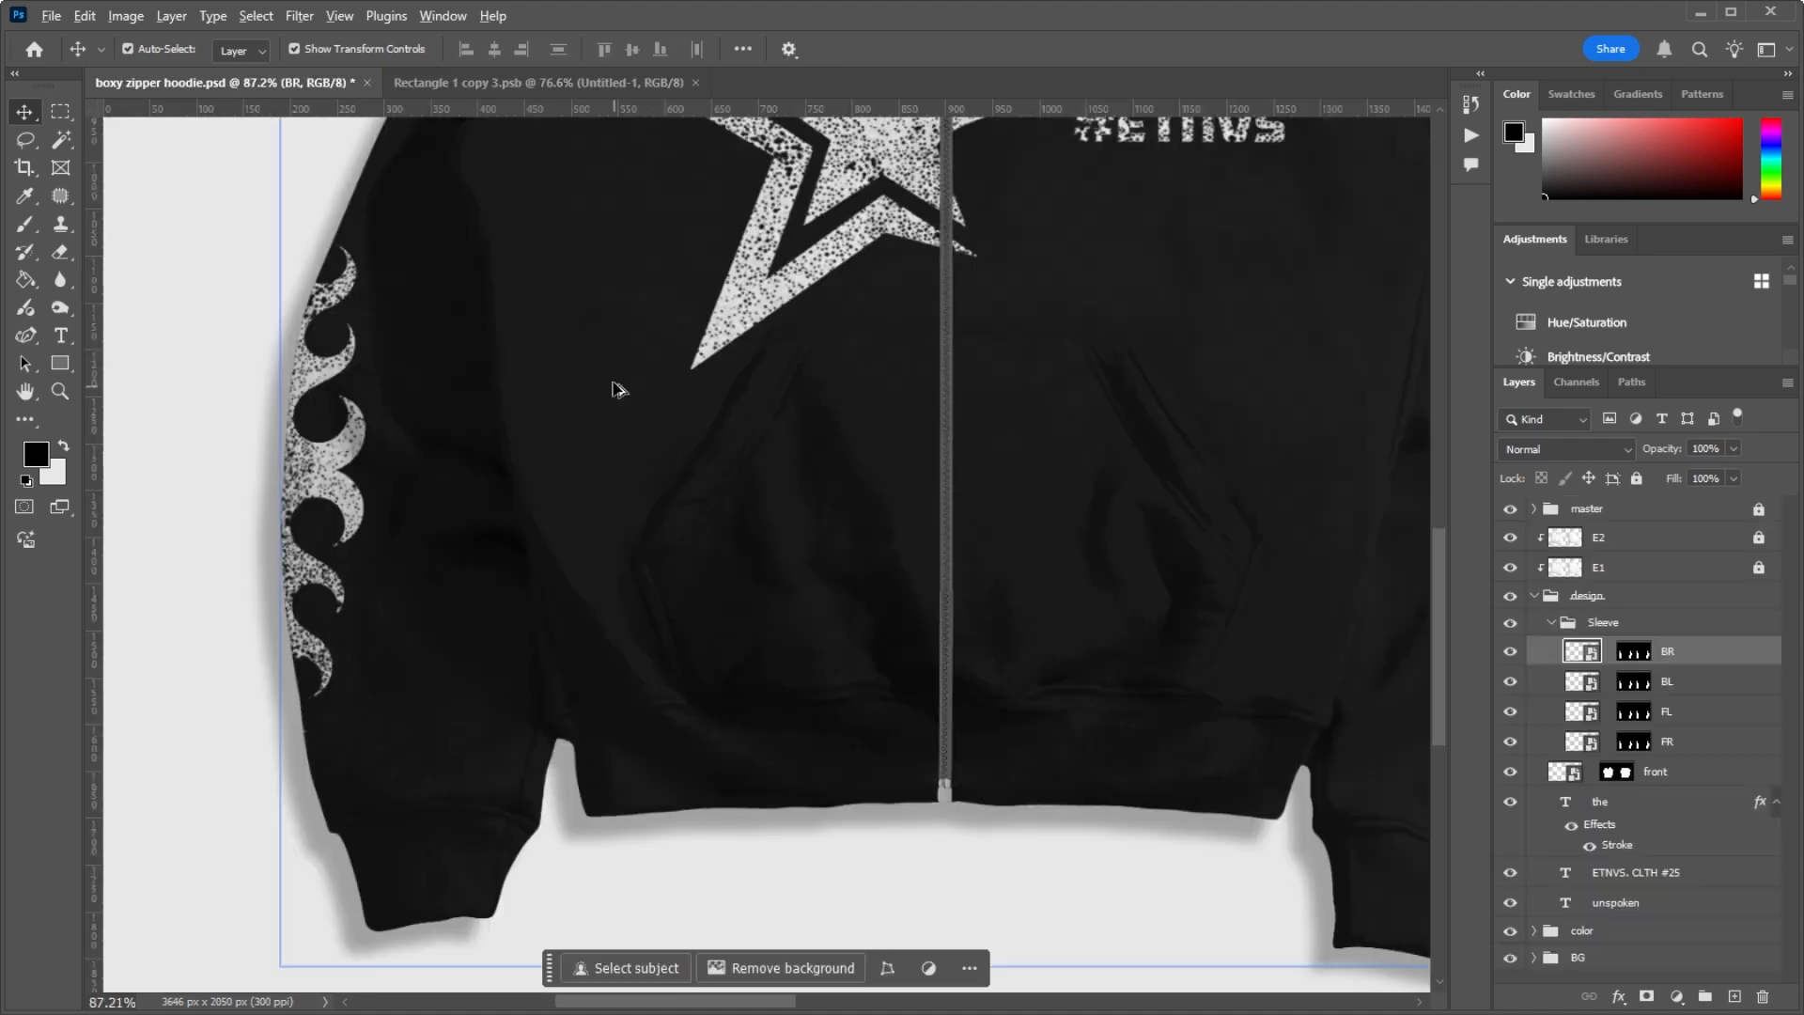
Step: Examine the star logo on the back hoodie's outer sleeve in the BR layer
scroll(615, 390, "down", 3)
scroll(1187, 391, "down", 2)
scroll(1256, 395, "up", 6)
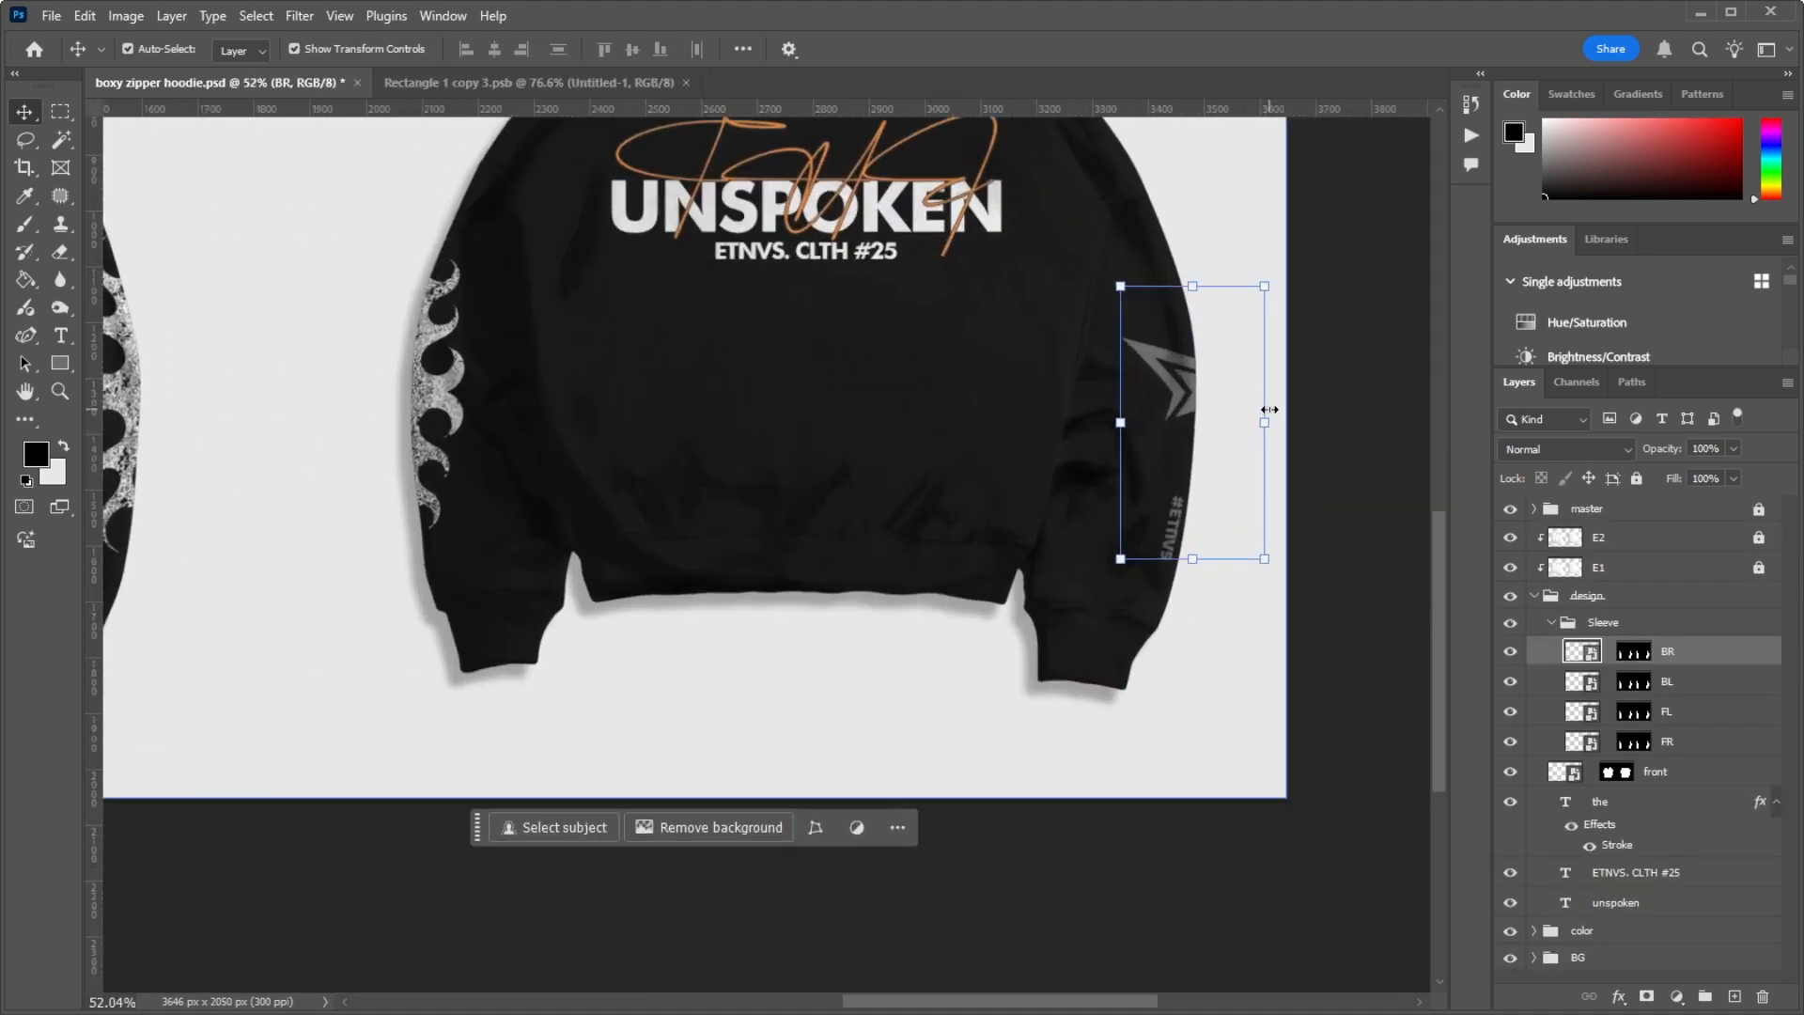
scroll(1230, 438, "down", 4)
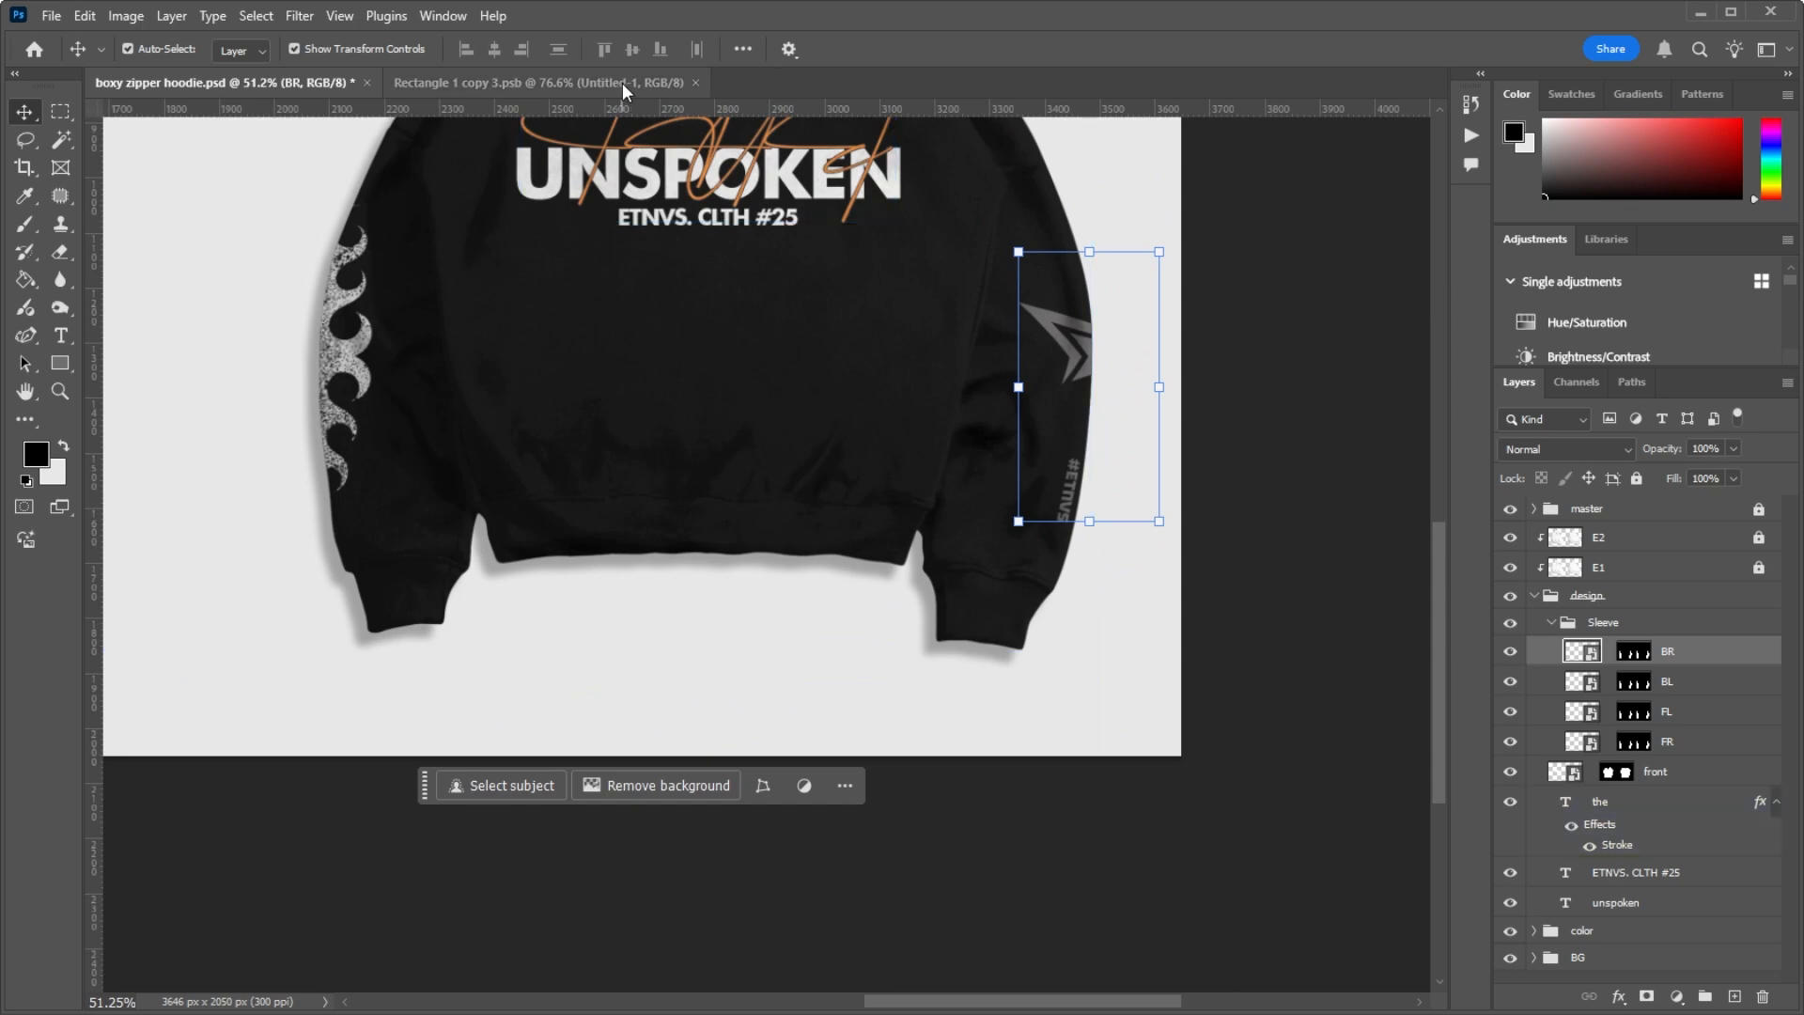
scroll(996, 301, "up", 4)
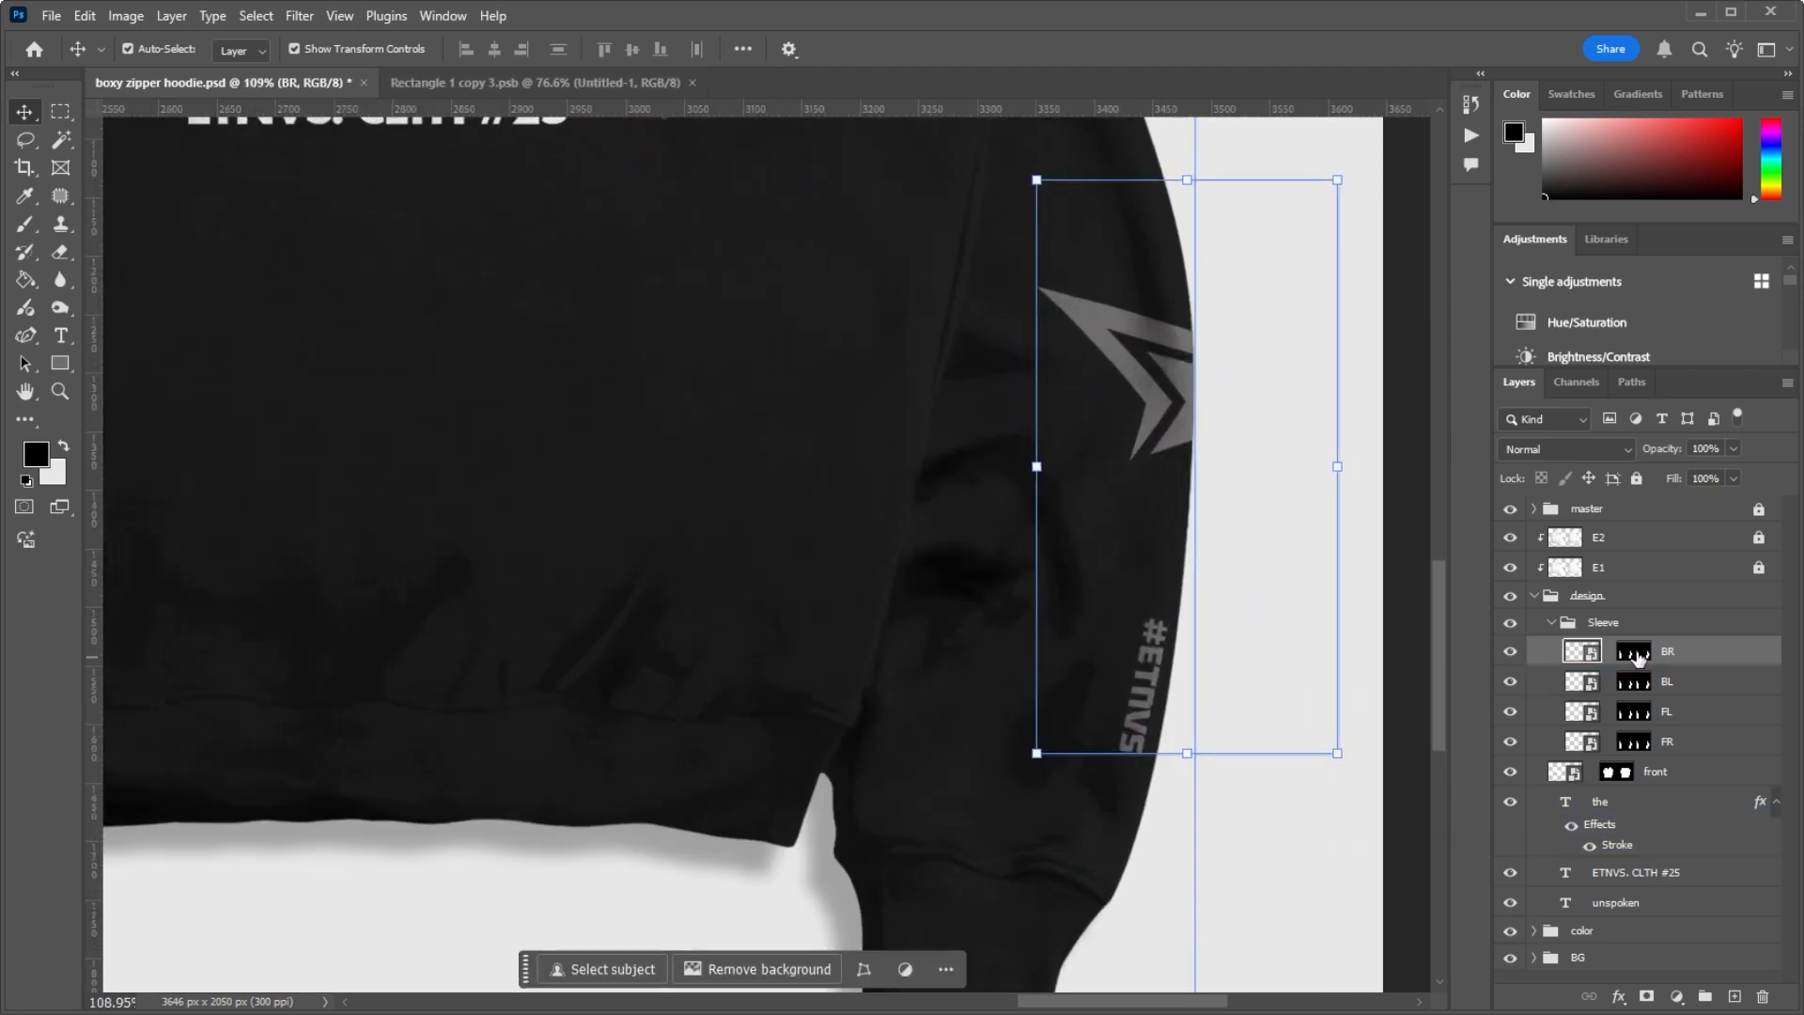
scroll(798, 483, "down", 3)
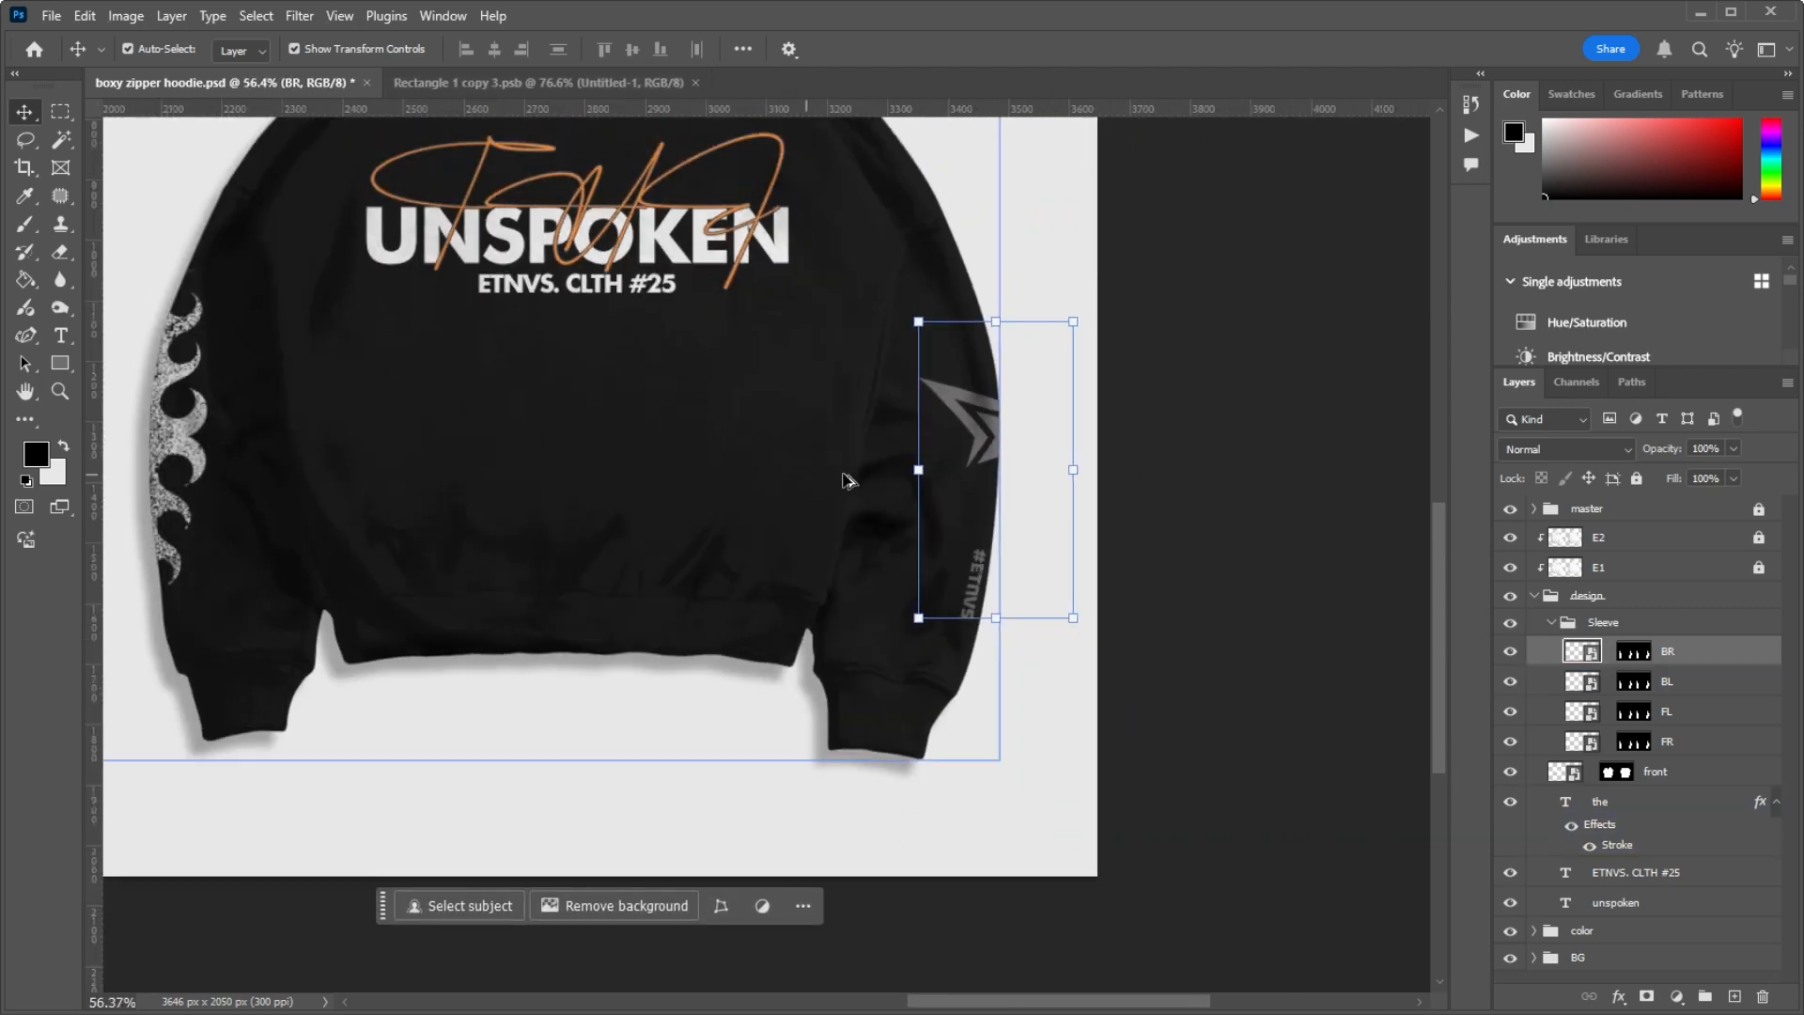
scroll(854, 482, "up", 3)
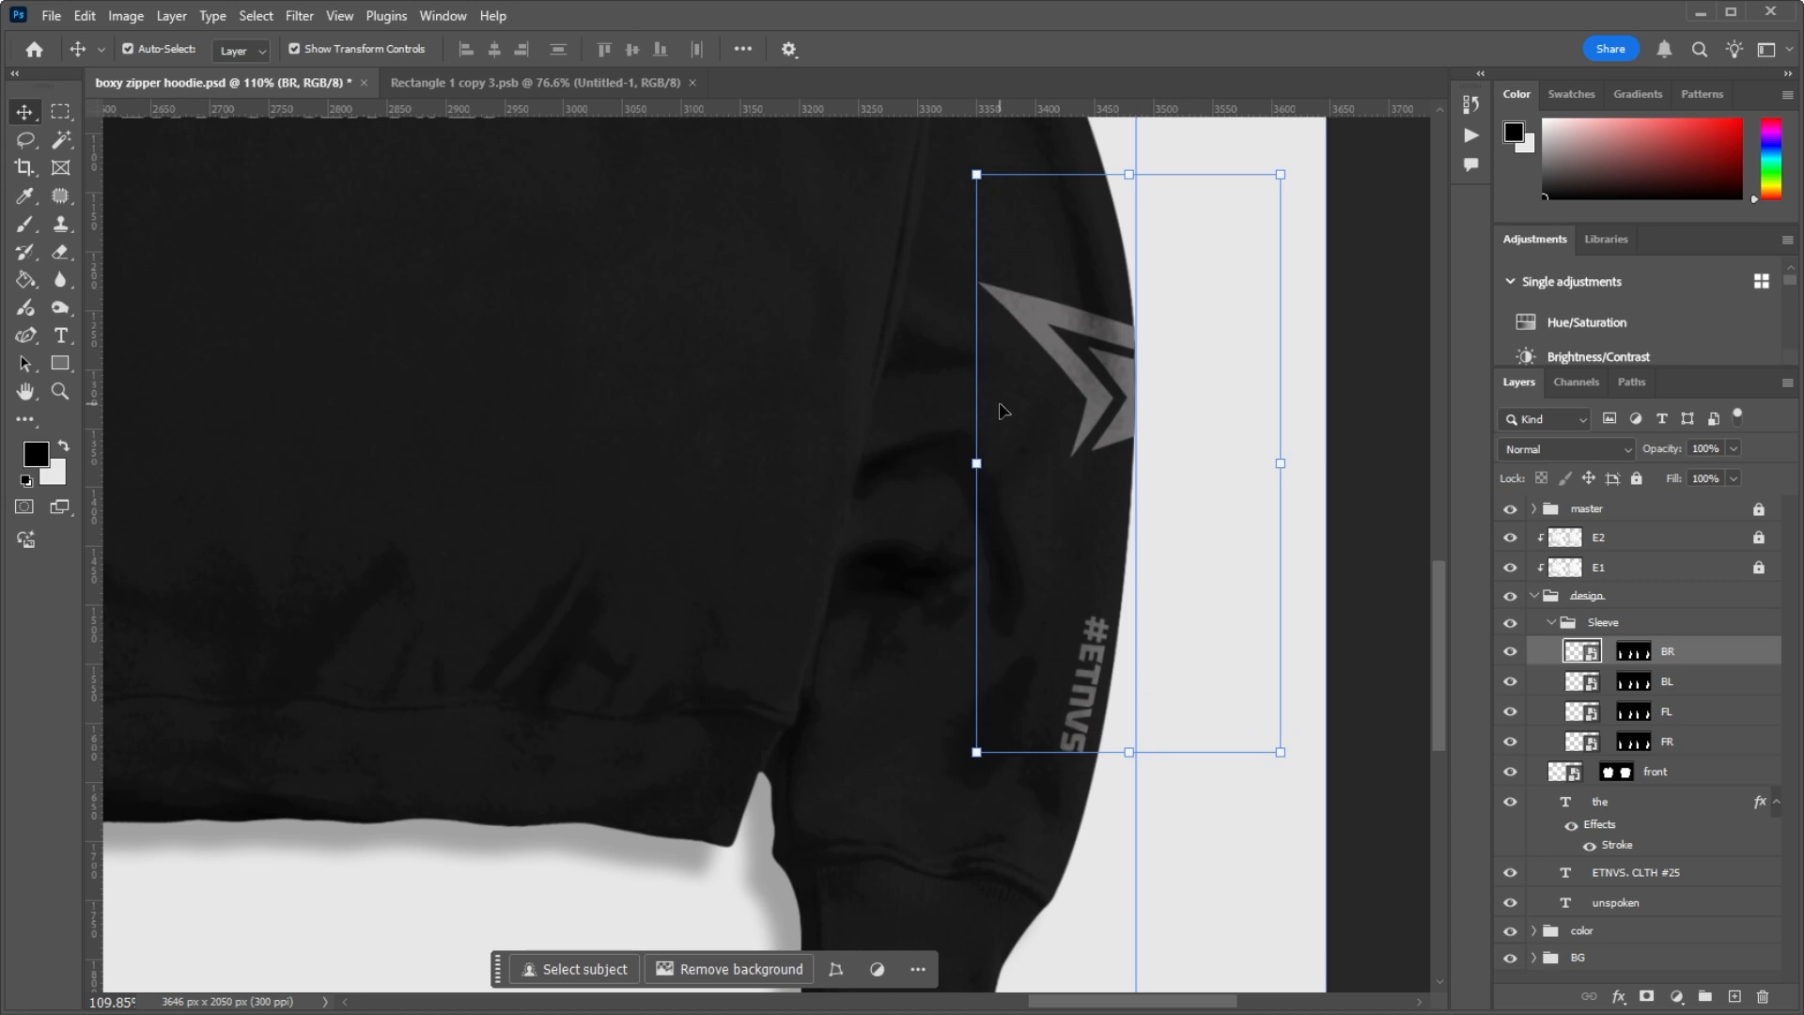
scroll(1002, 410, "down", 3)
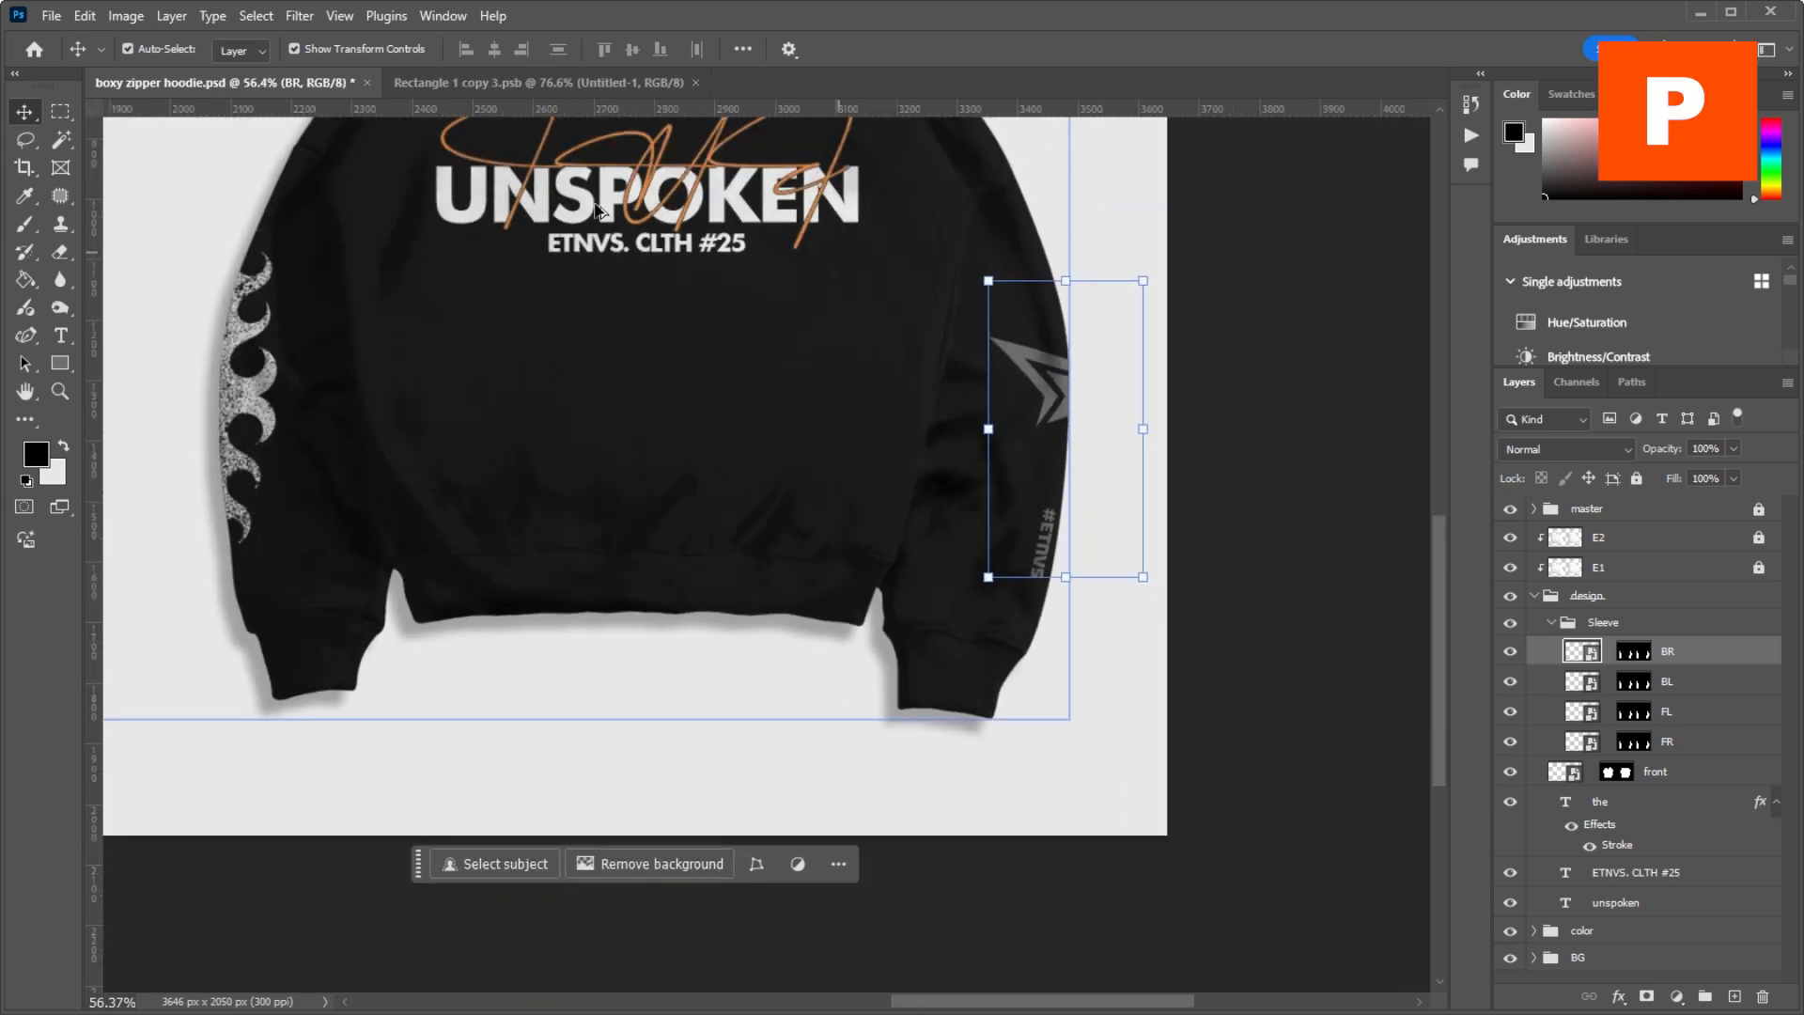
Step: Try to enlarge the star logo inside the sleeve smart object to 29.71% and return to boxy zipper hoodie.psd
left_click(536, 83)
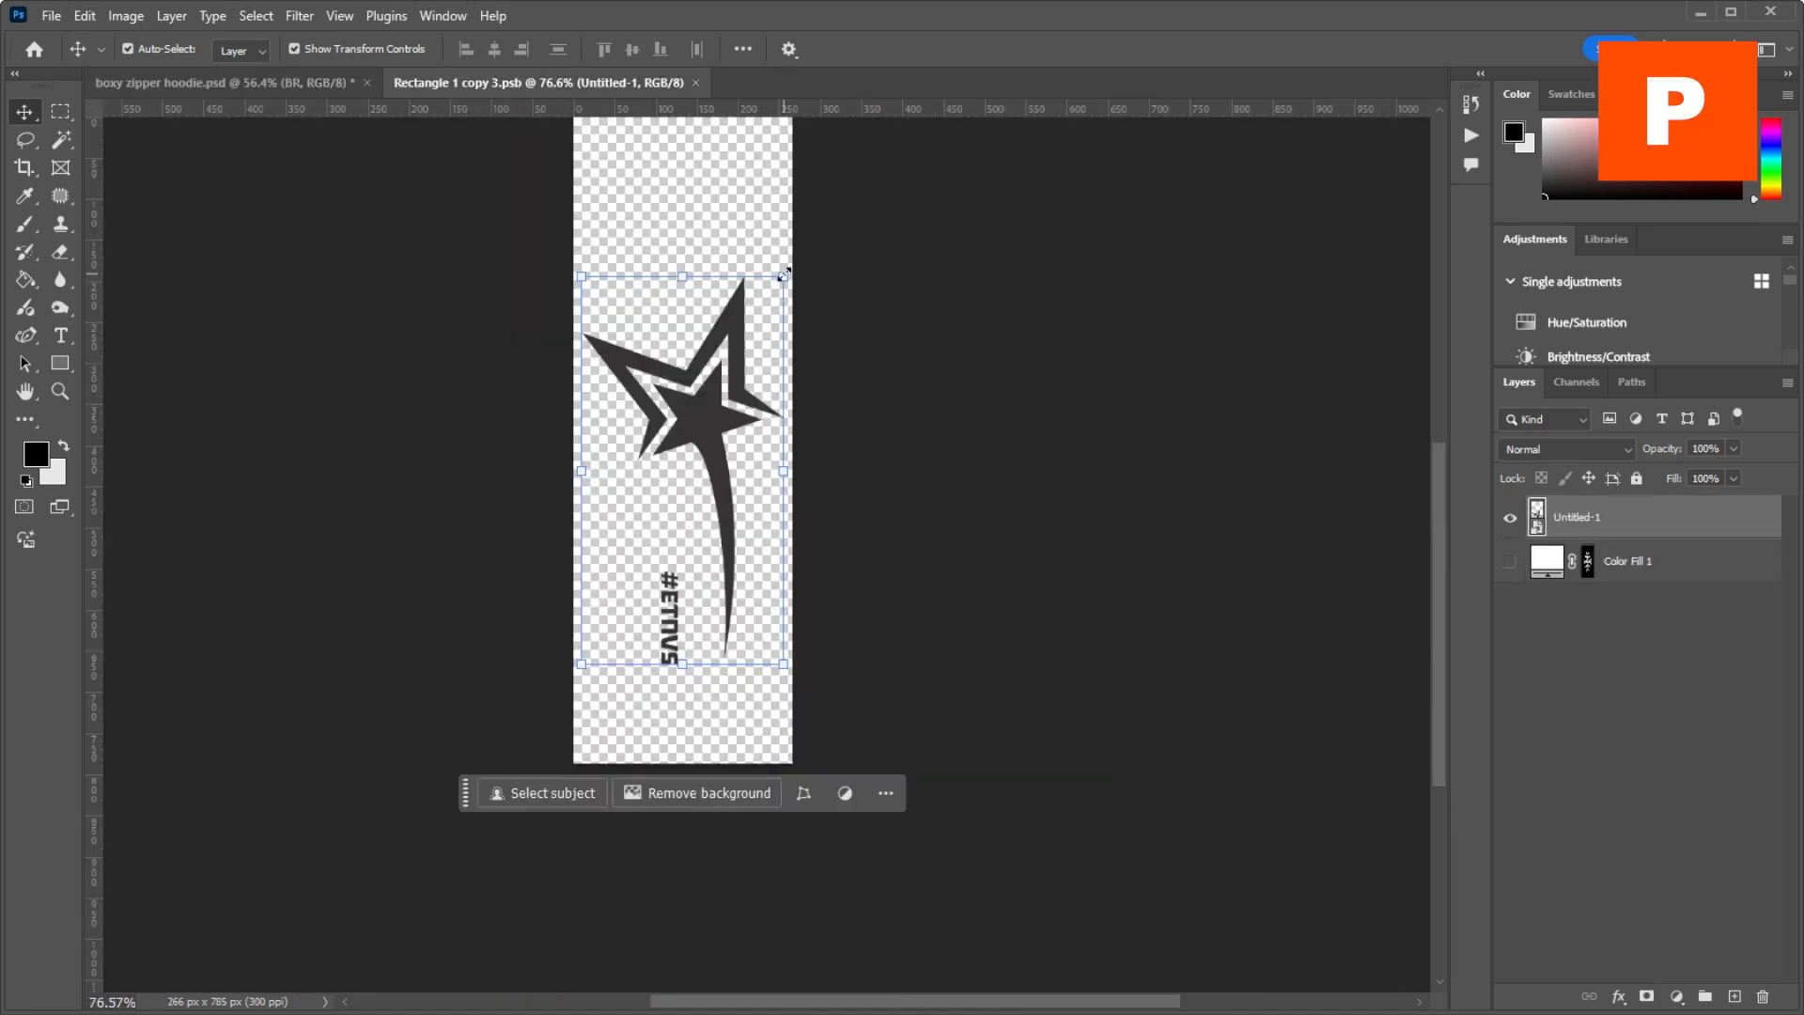
mouse_move(783, 273)
left_mouse_down()
mouse_move(809, 229)
mouse_move(753, 292)
mouse_move(824, 175)
mouse_move(788, 267)
left_mouse_up()
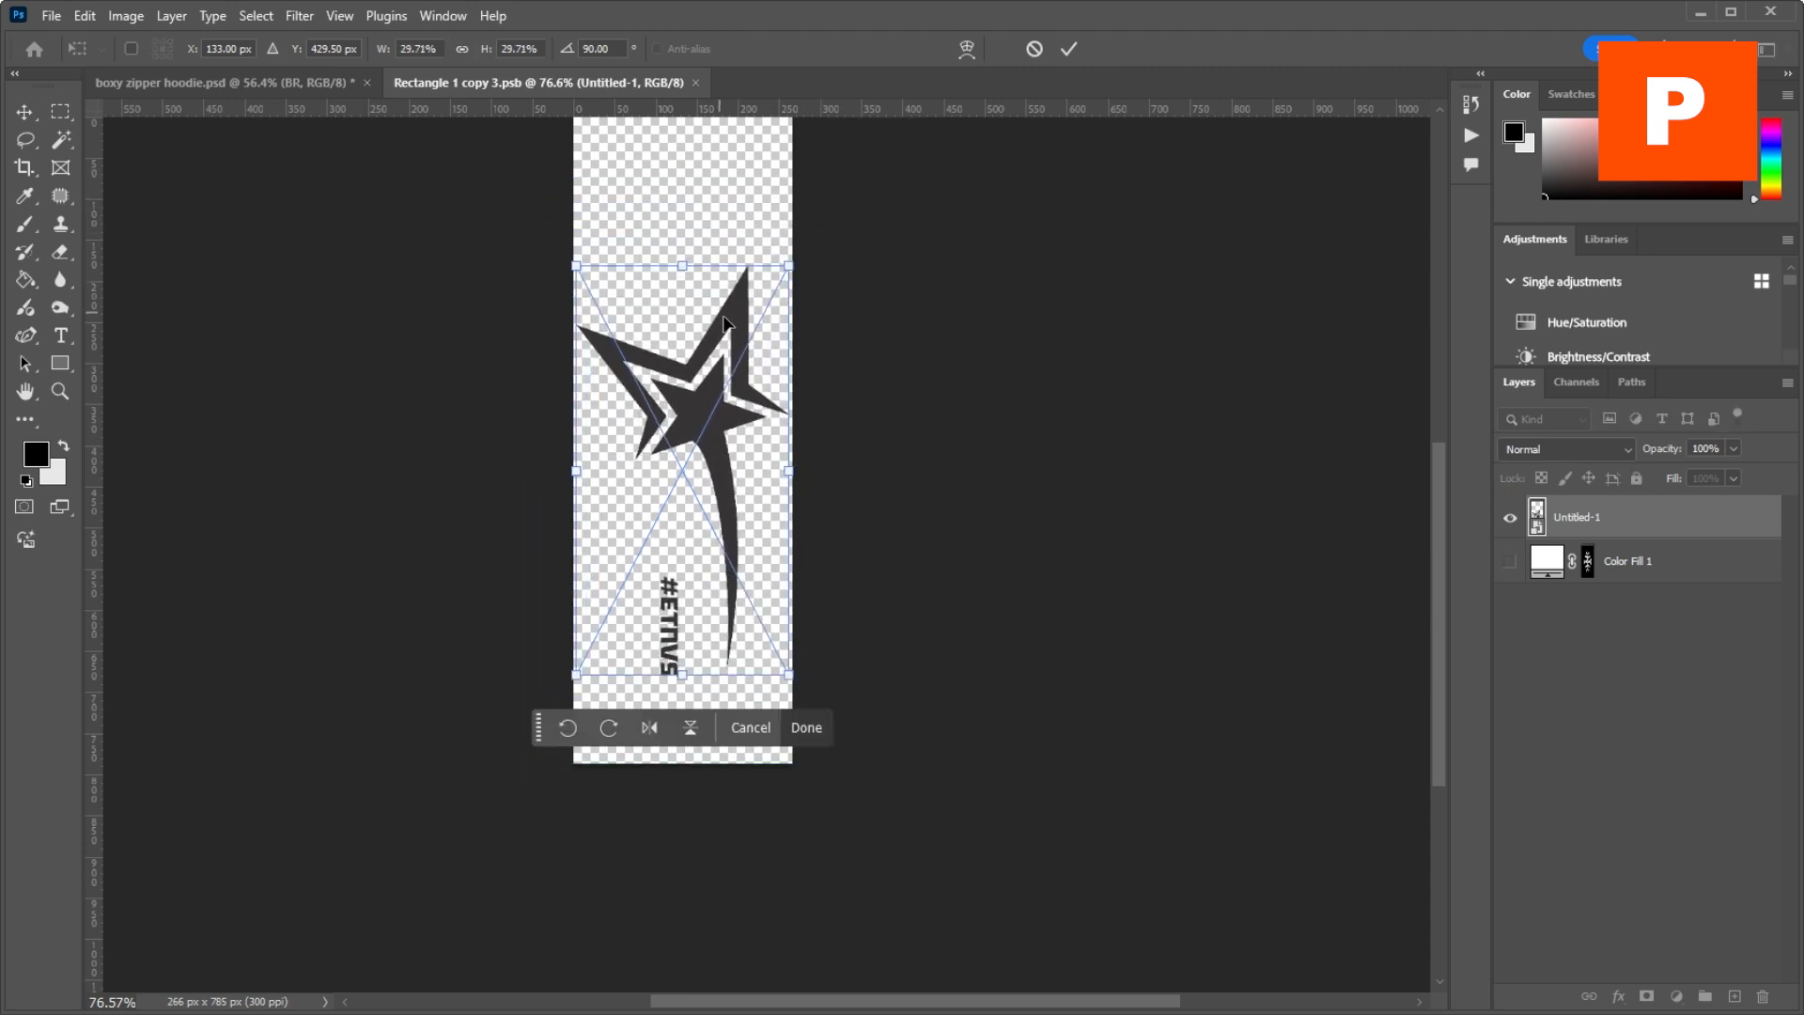
mouse_move(724, 317)
left_mouse_down()
mouse_move(727, 254)
mouse_move(725, 287)
left_mouse_up()
left_click(119, 79)
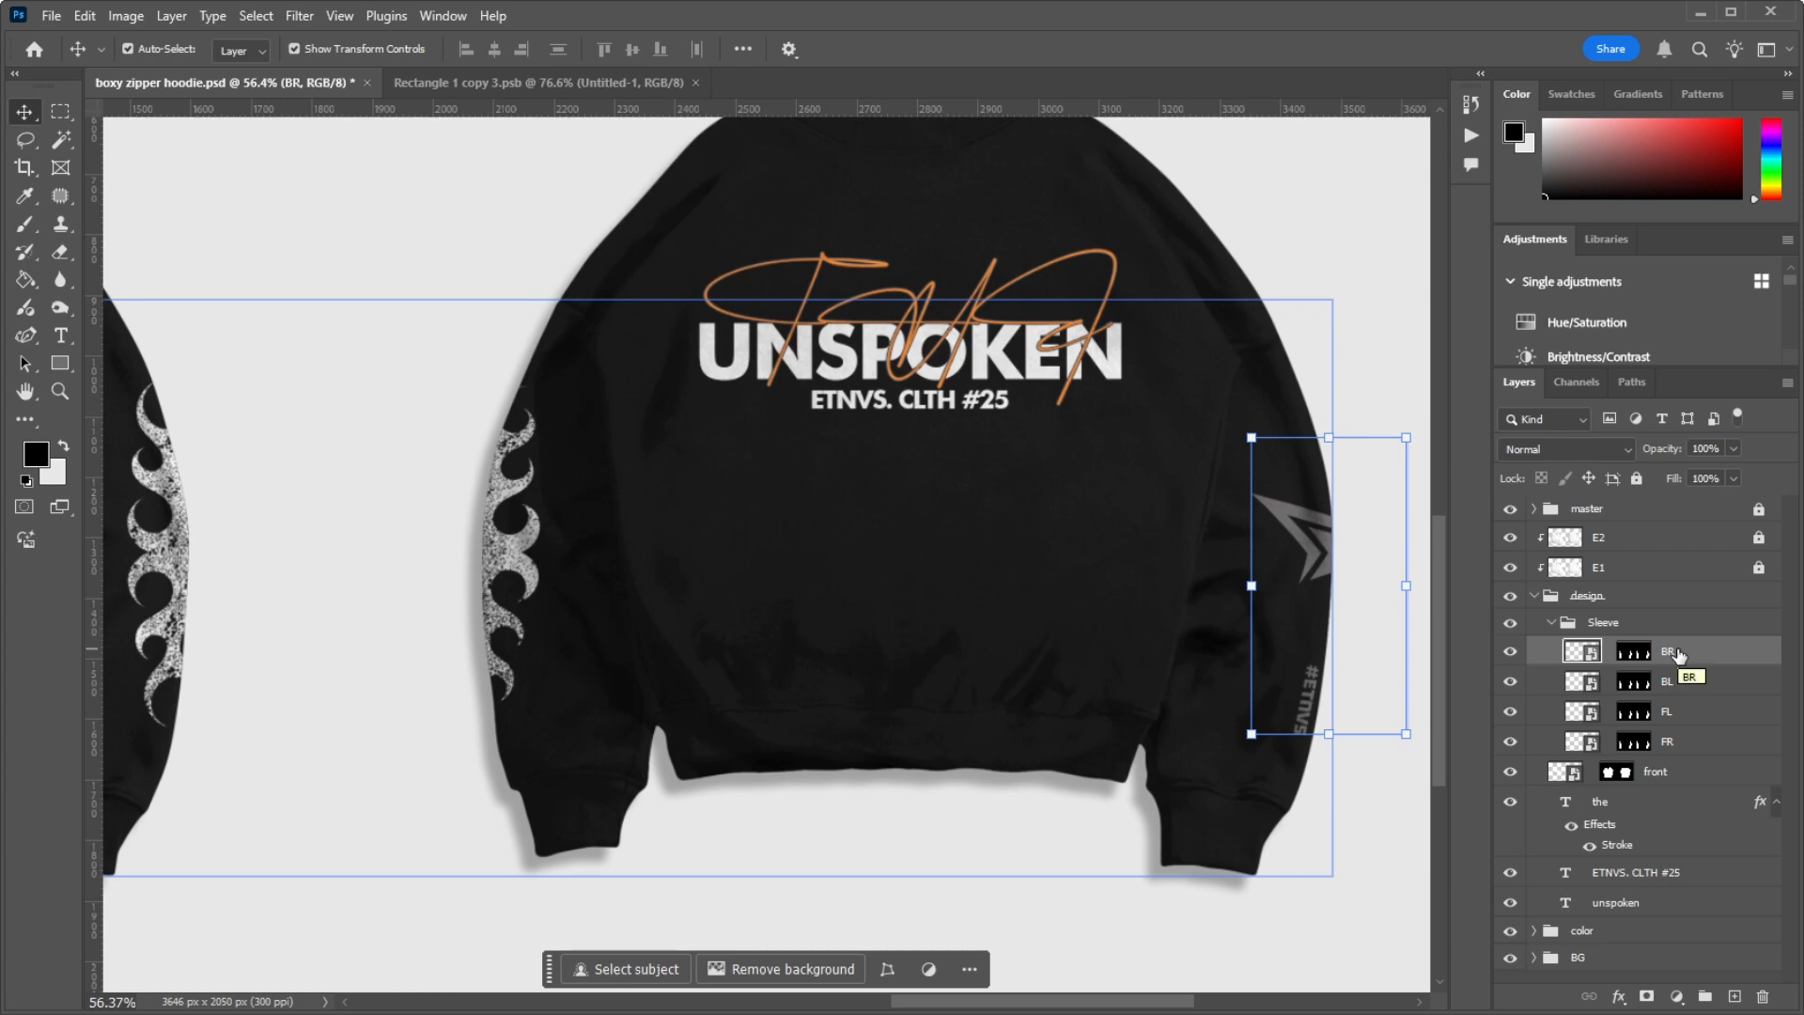
Step: Reopen the BR sleeve smart object, scale the star logo down slightly and close the file without saving
double_click(1574, 648)
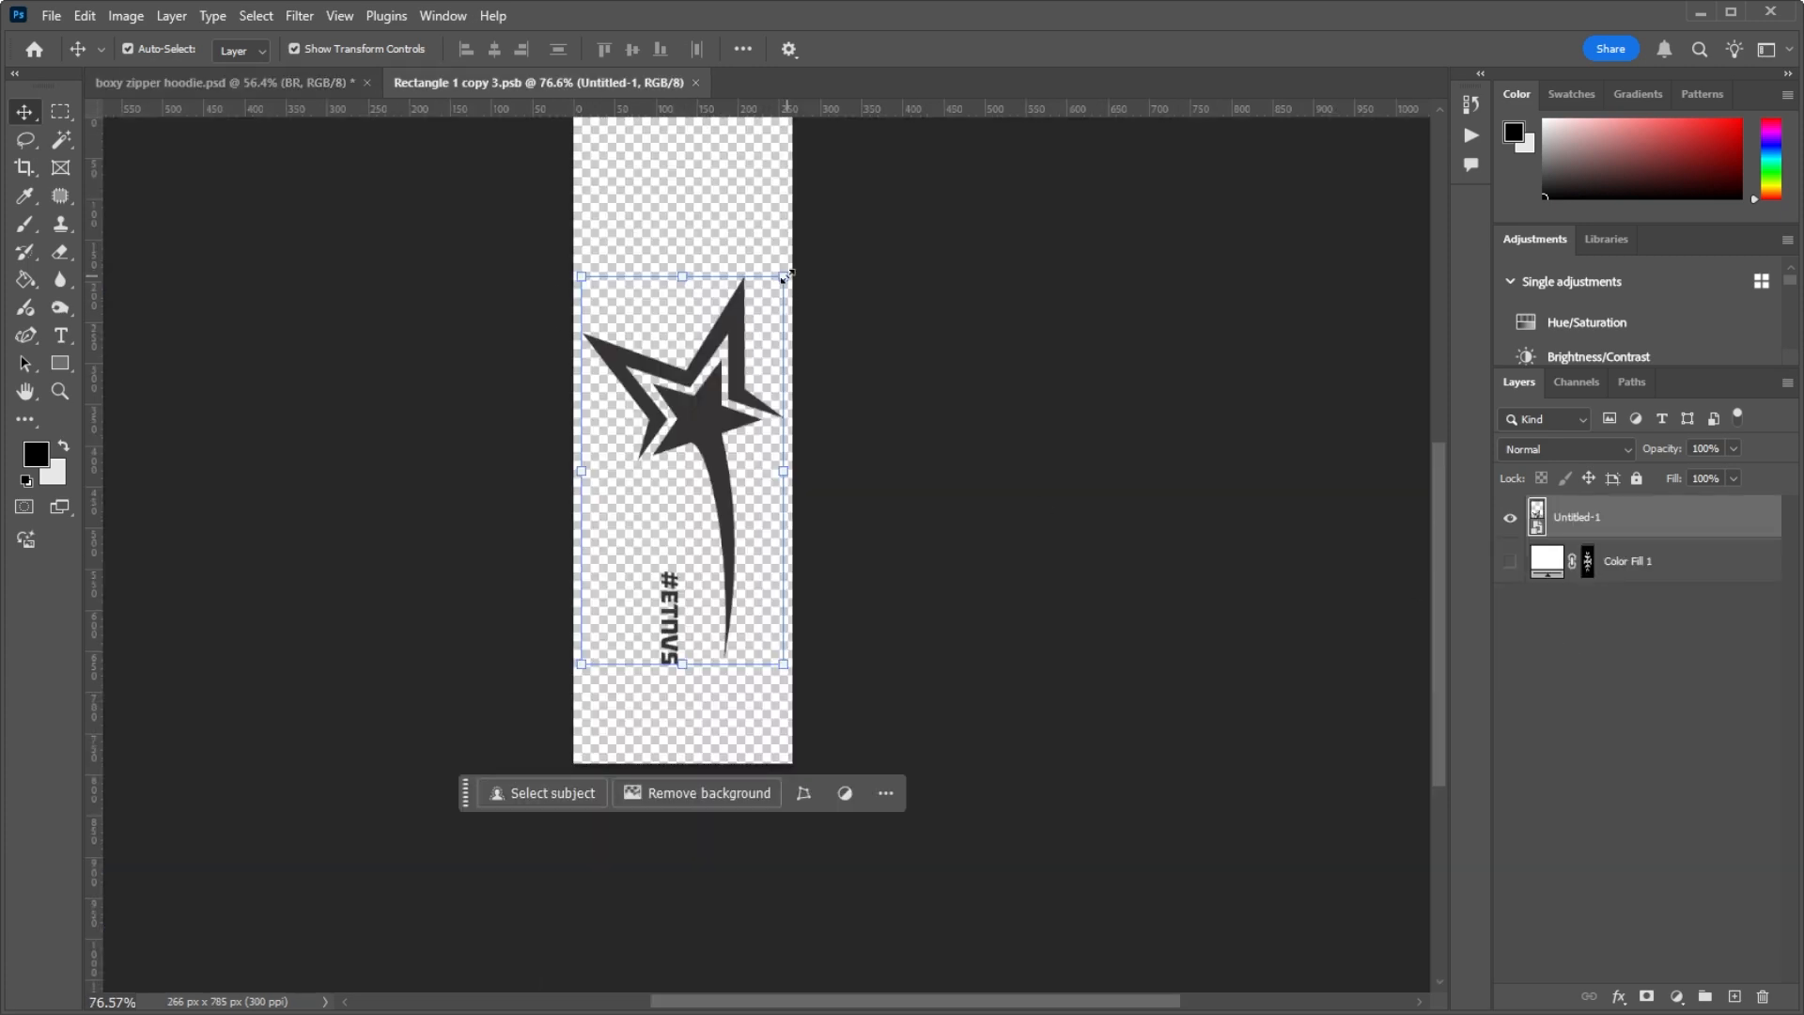
mouse_move(785, 275)
left_mouse_down()
mouse_move(758, 310)
mouse_move(793, 249)
mouse_move(763, 299)
mouse_move(762, 273)
left_mouse_up()
key("Return")
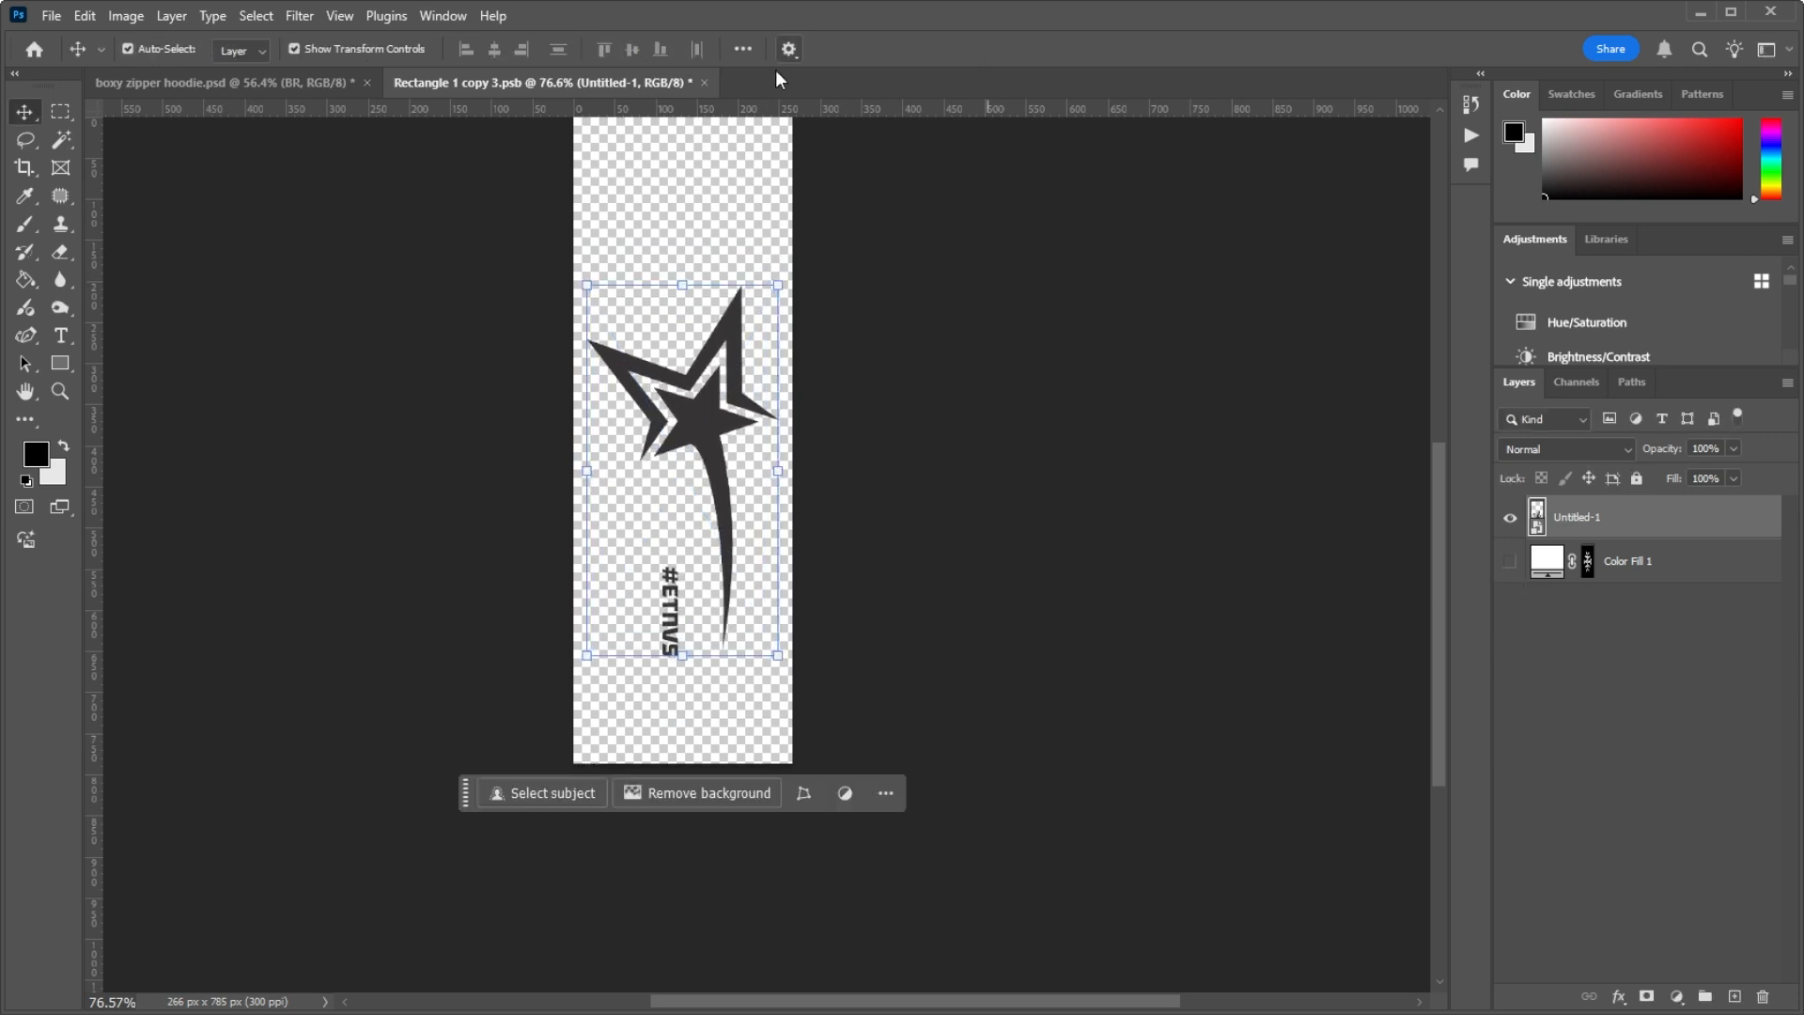
left_click(704, 84)
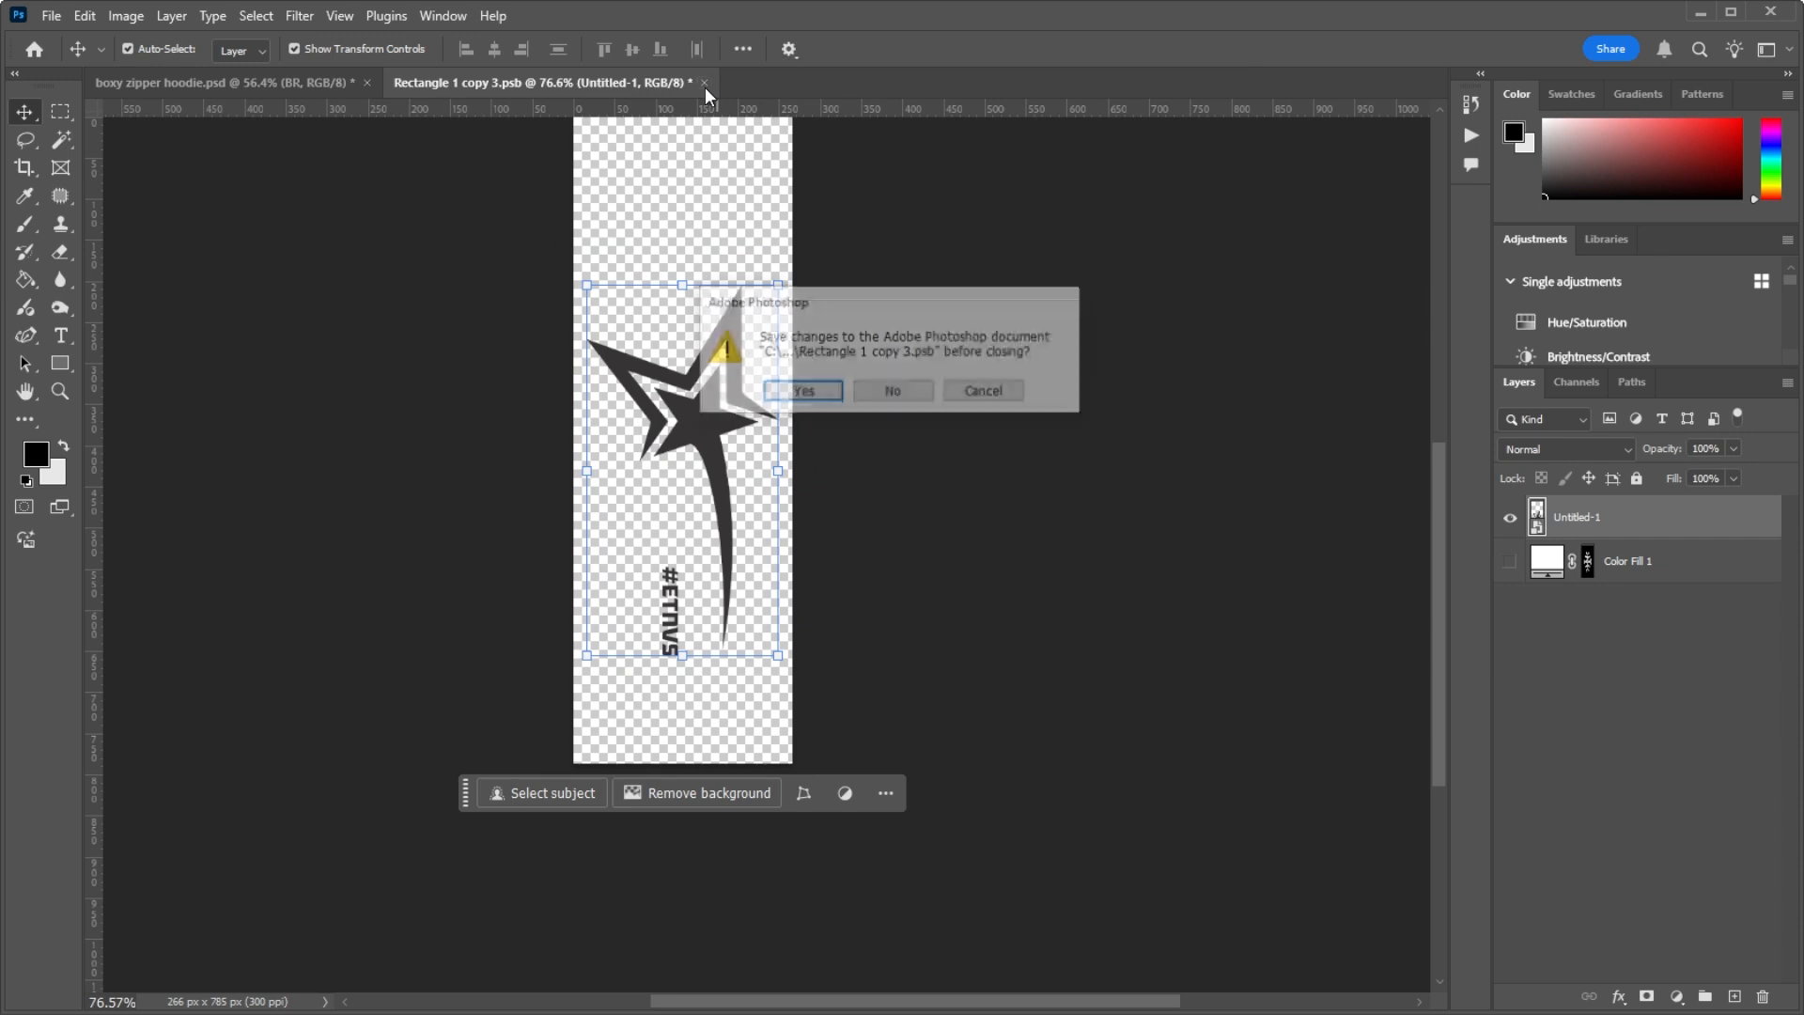
left_click(893, 392)
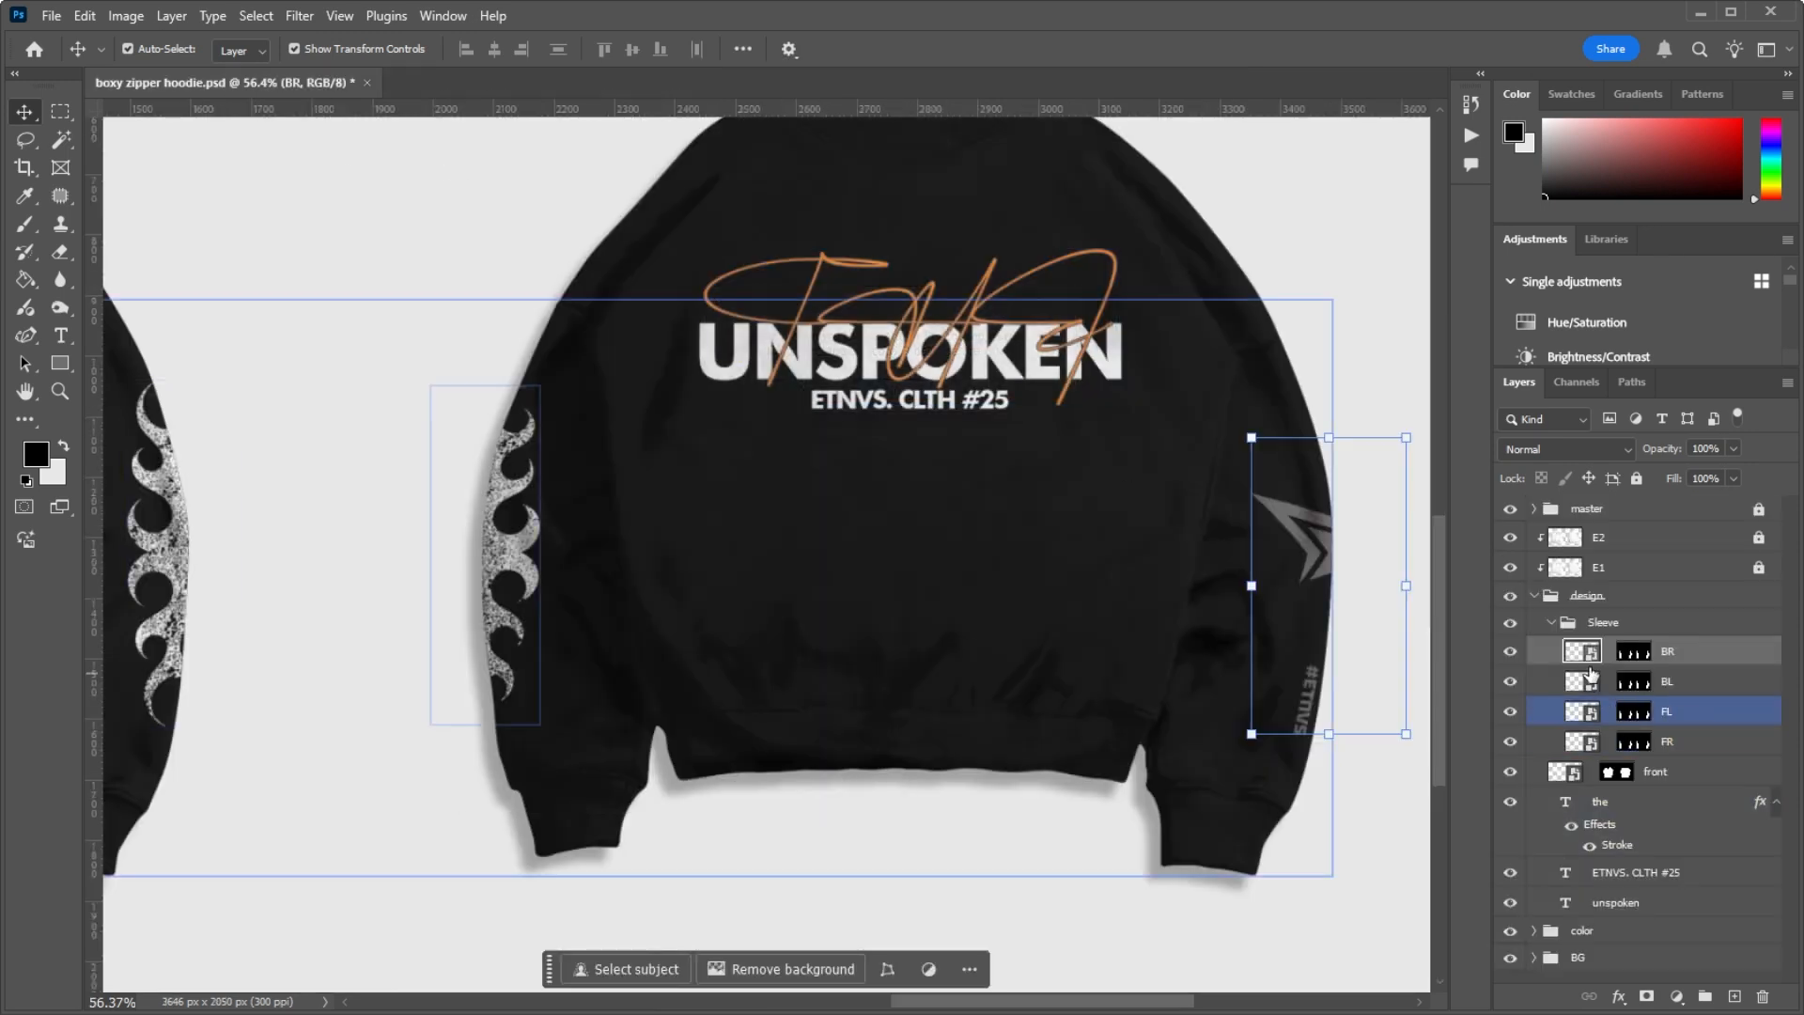
Step: In the BR smart object, hide the Untitled-1 logo layer, show Color Fill 1, and save and close the file
double_click(1585, 654)
left_click(1509, 517)
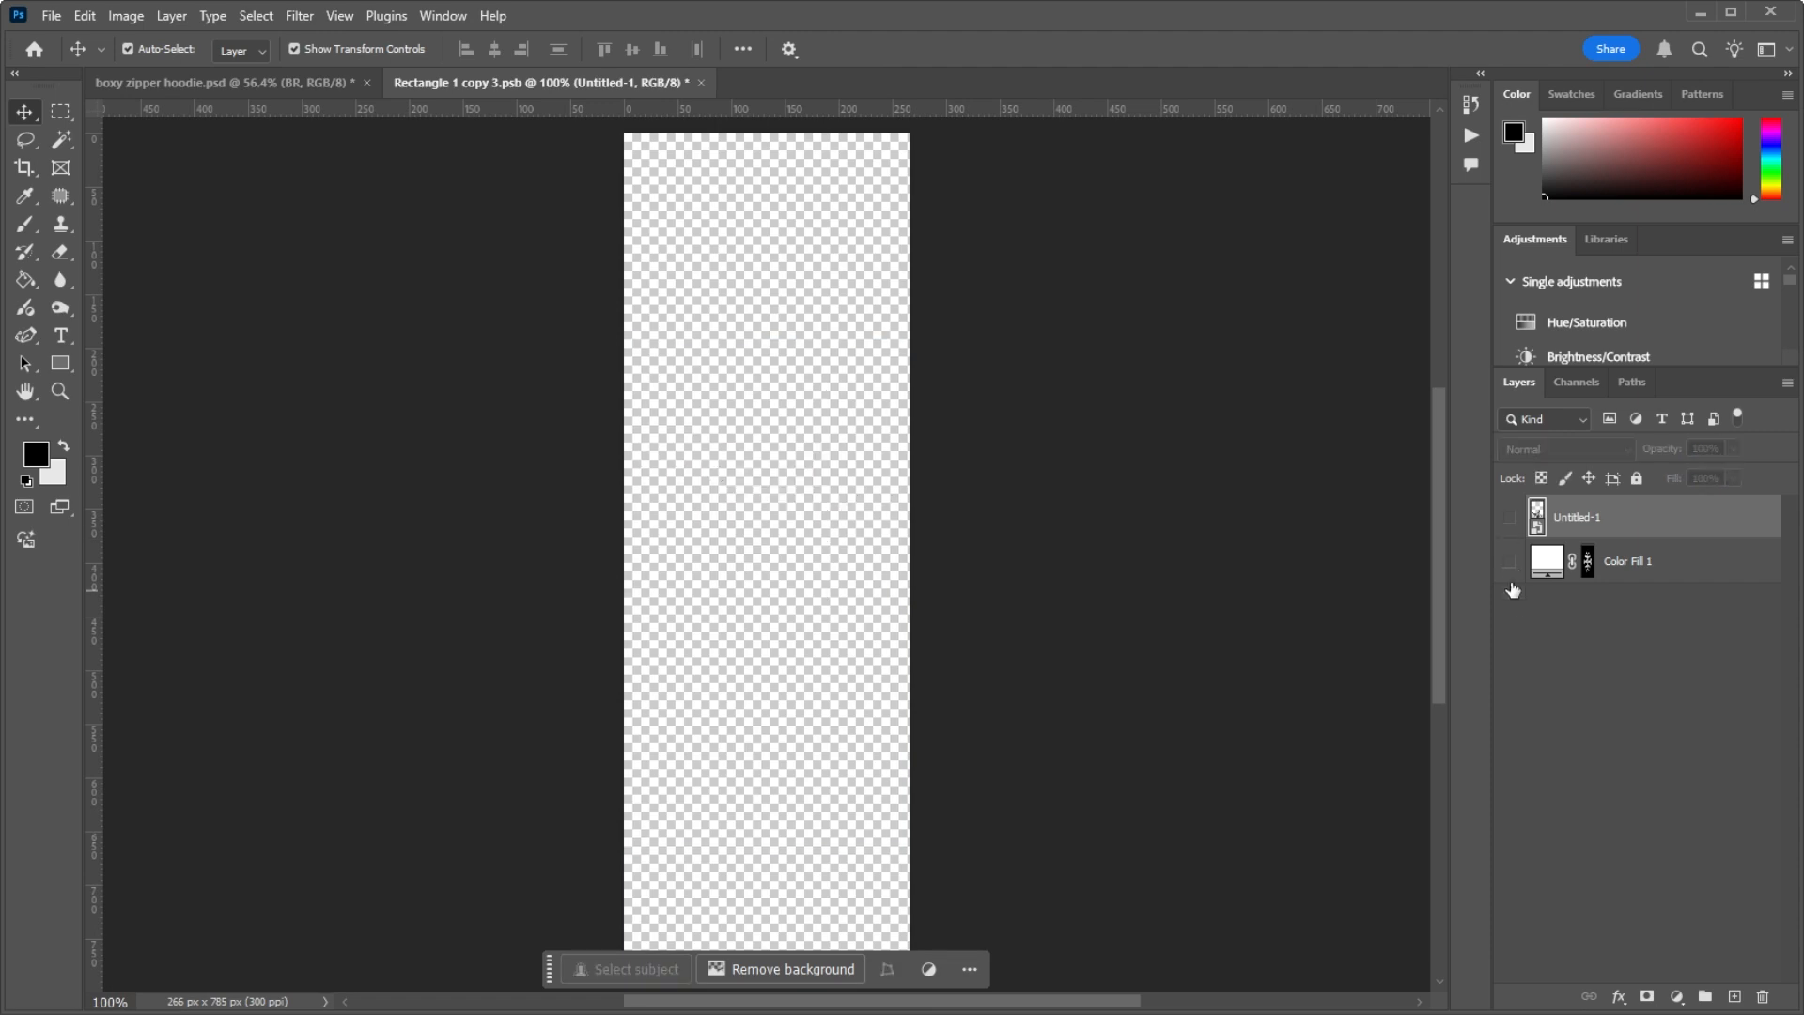
left_click(1514, 561)
left_click(1518, 595)
key("ctrl+s")
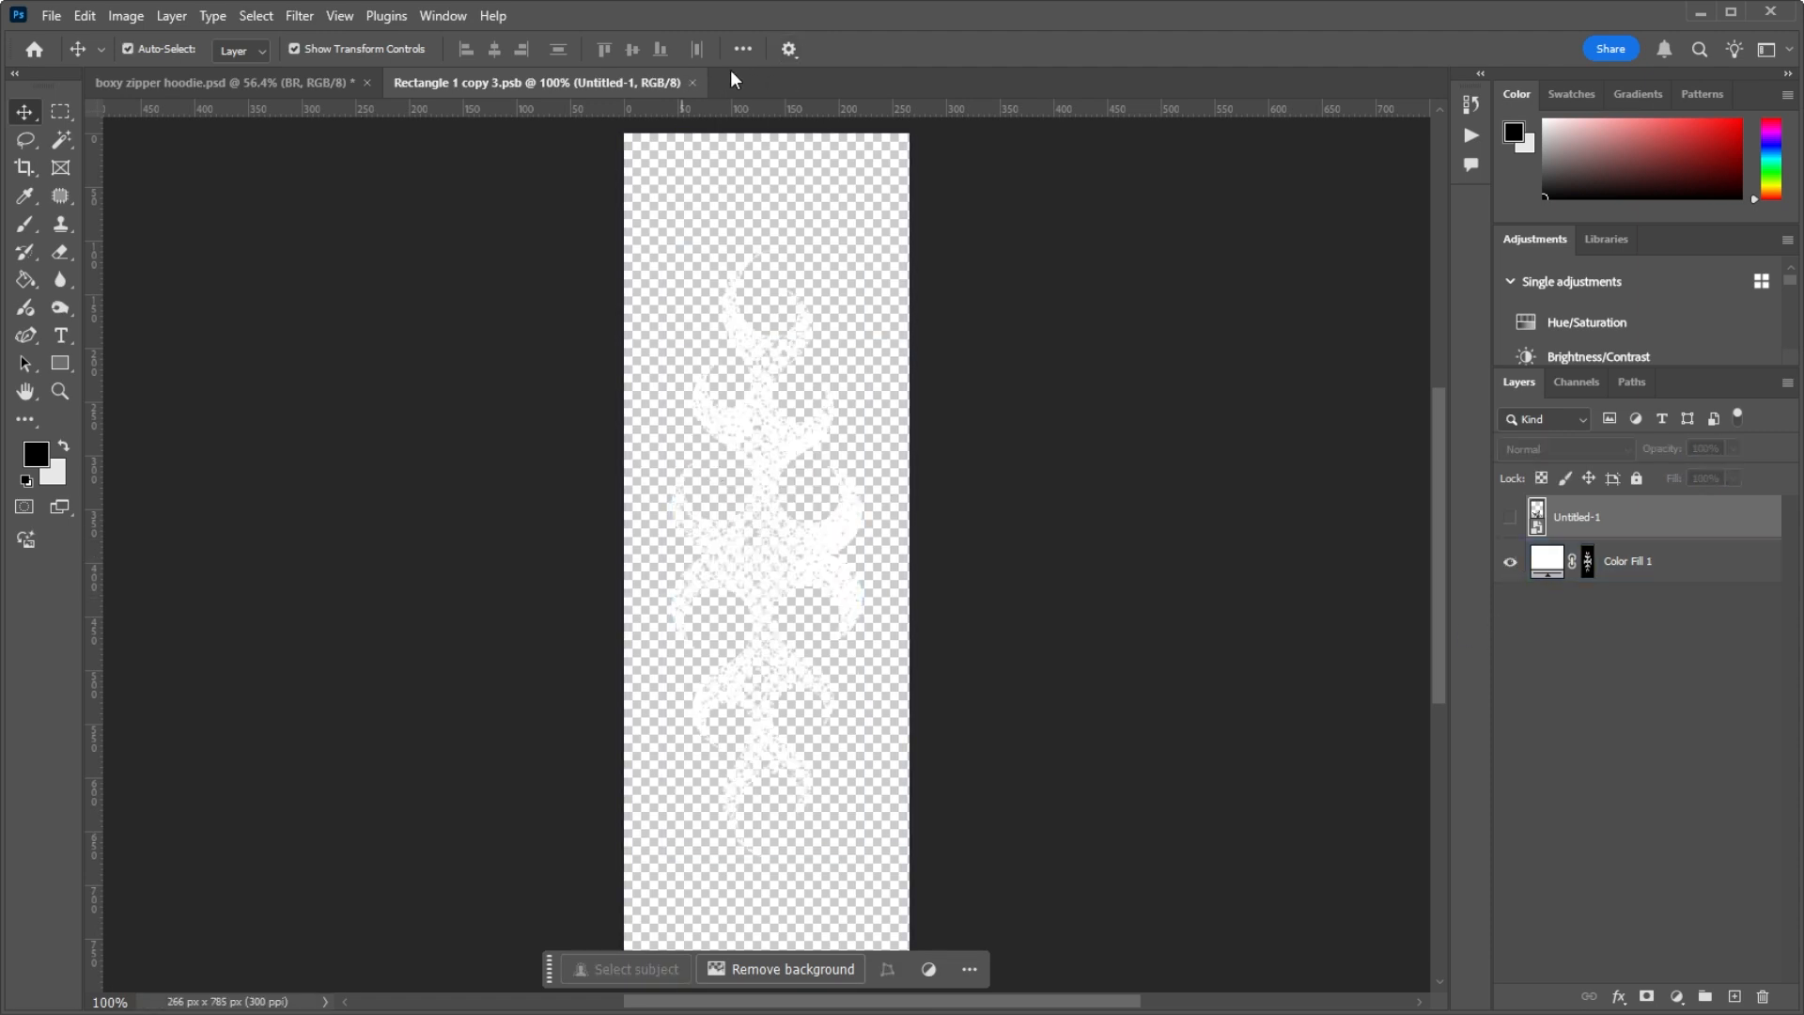
left_click(695, 83)
Step: Look over the flame artwork on all sleeves of the front and back hoodies
scroll(564, 319, "down", 8)
scroll(493, 381, "up", 5)
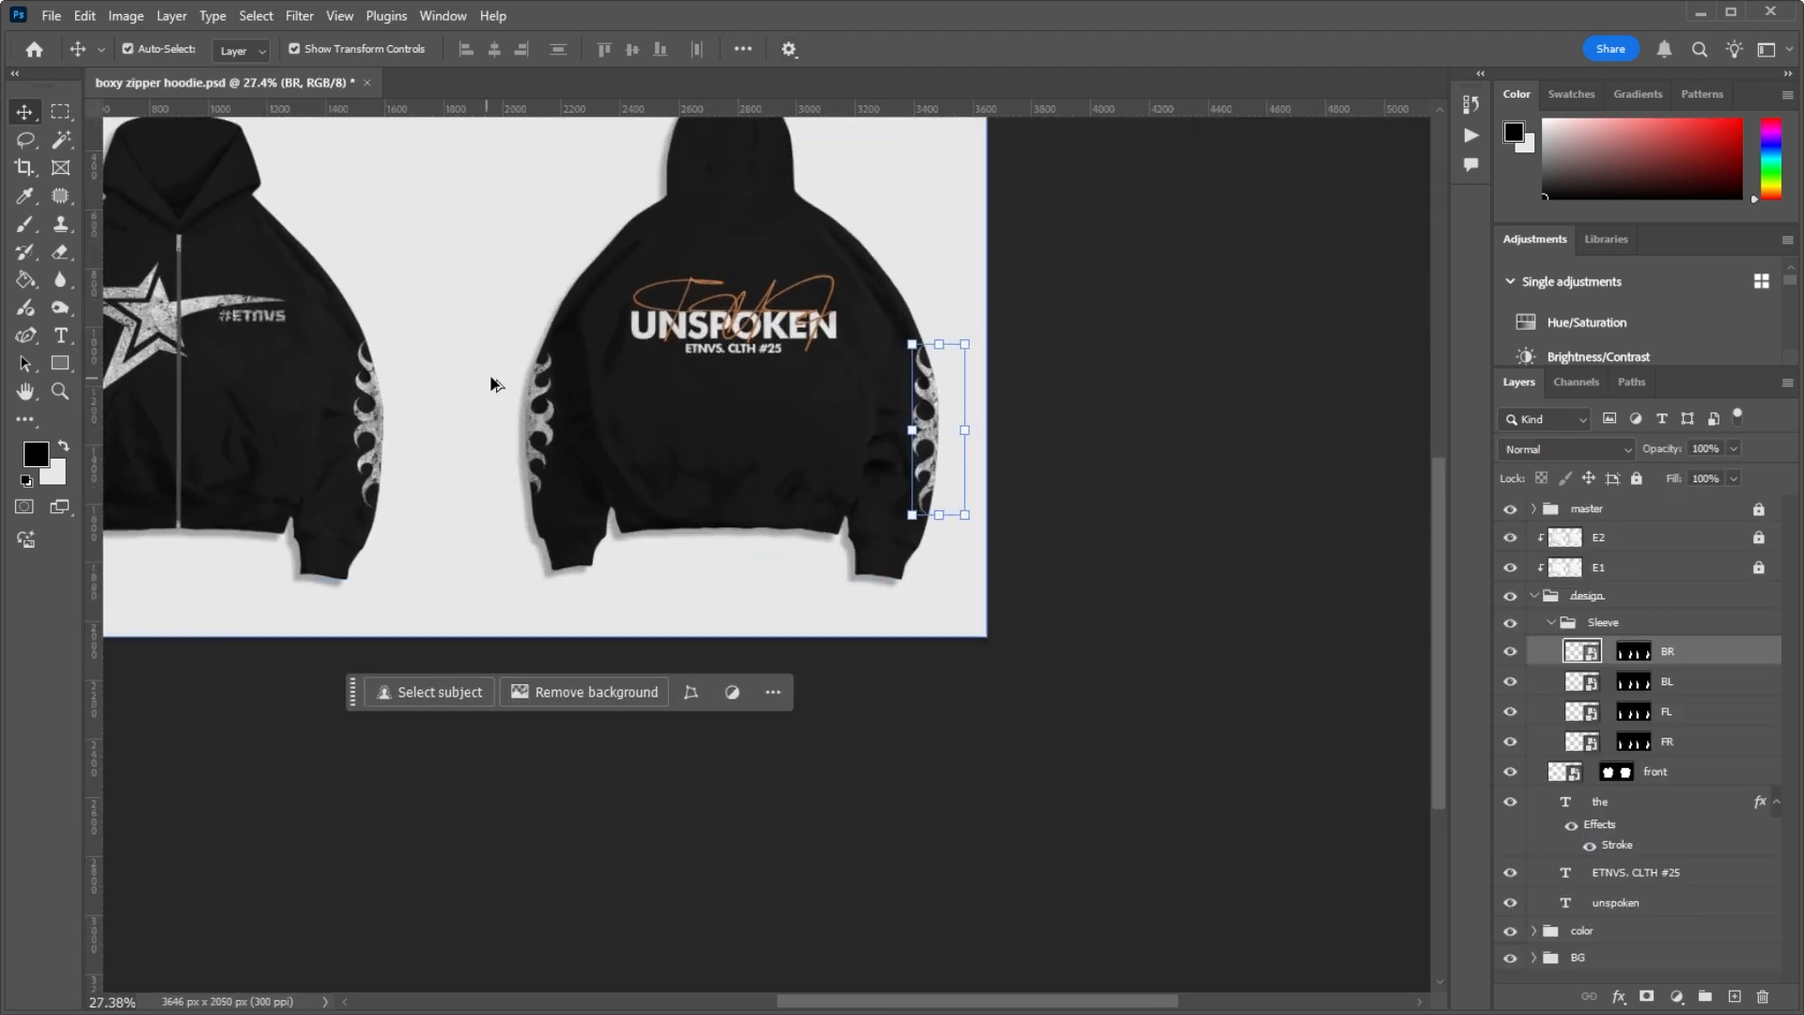
scroll(1031, 374, "up", 2)
scroll(1032, 374, "down", 6)
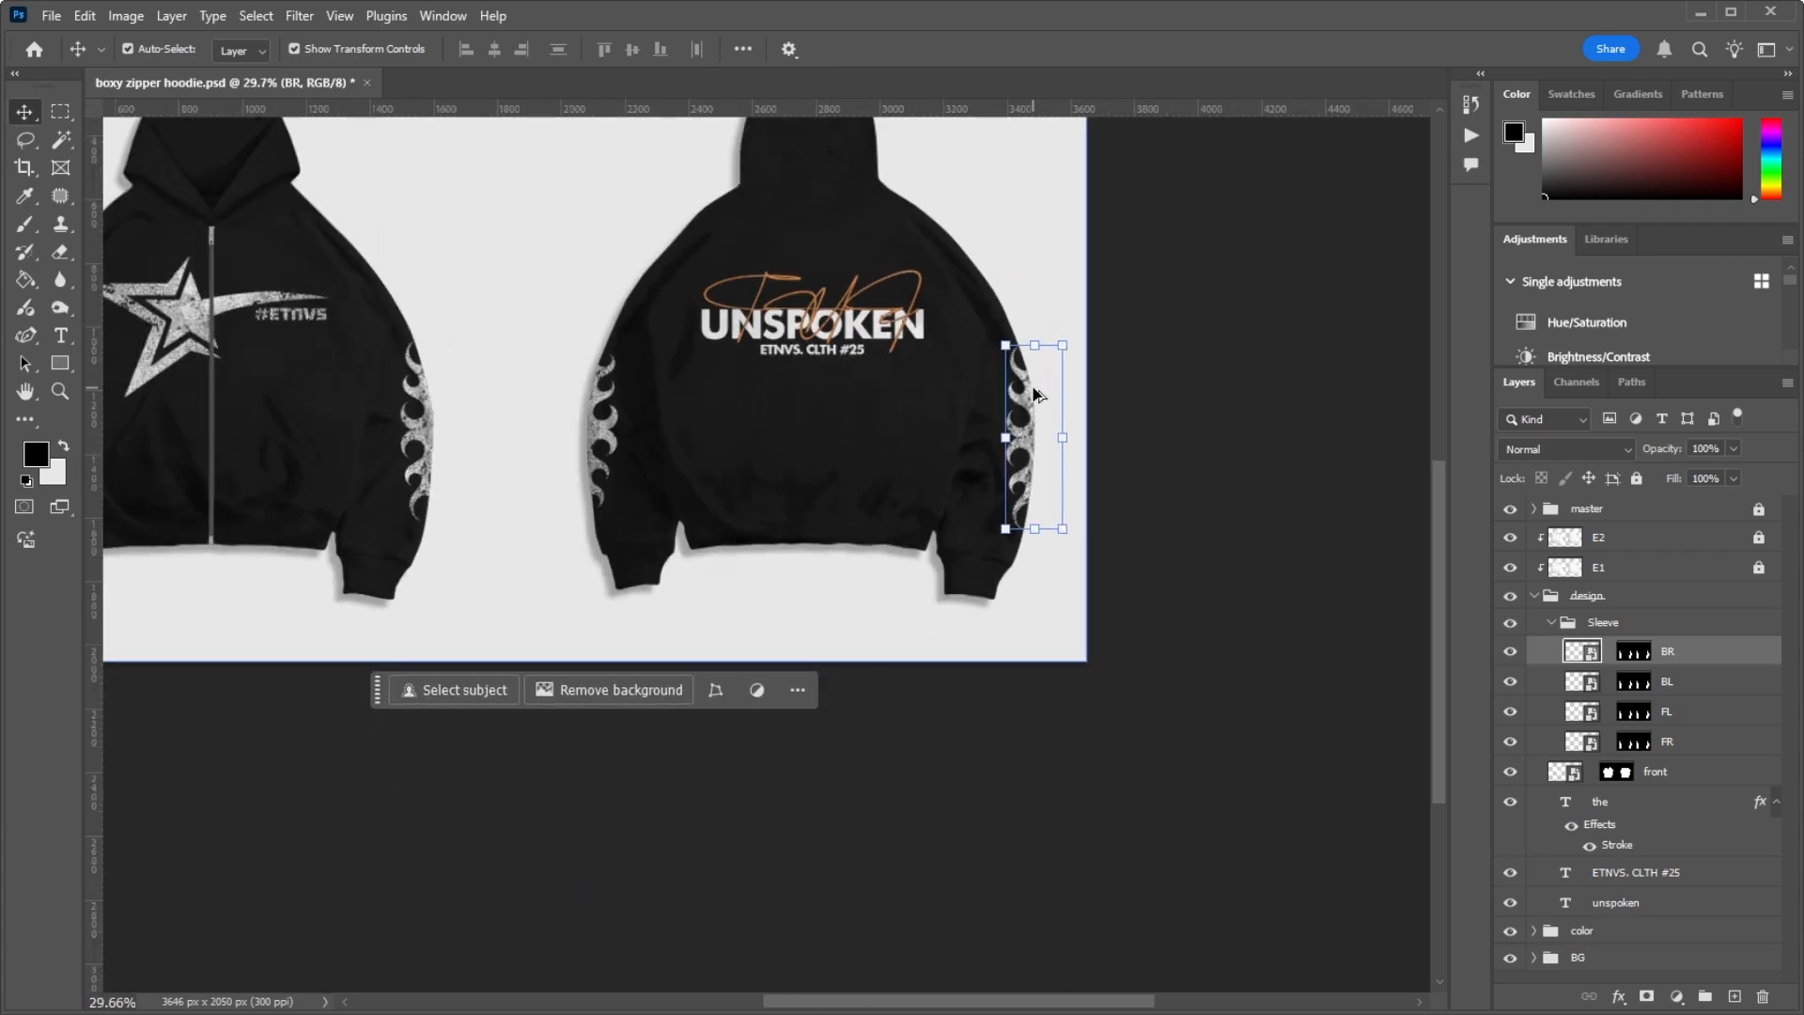
scroll(529, 326, "up", 4)
scroll(376, 451, "down", 3)
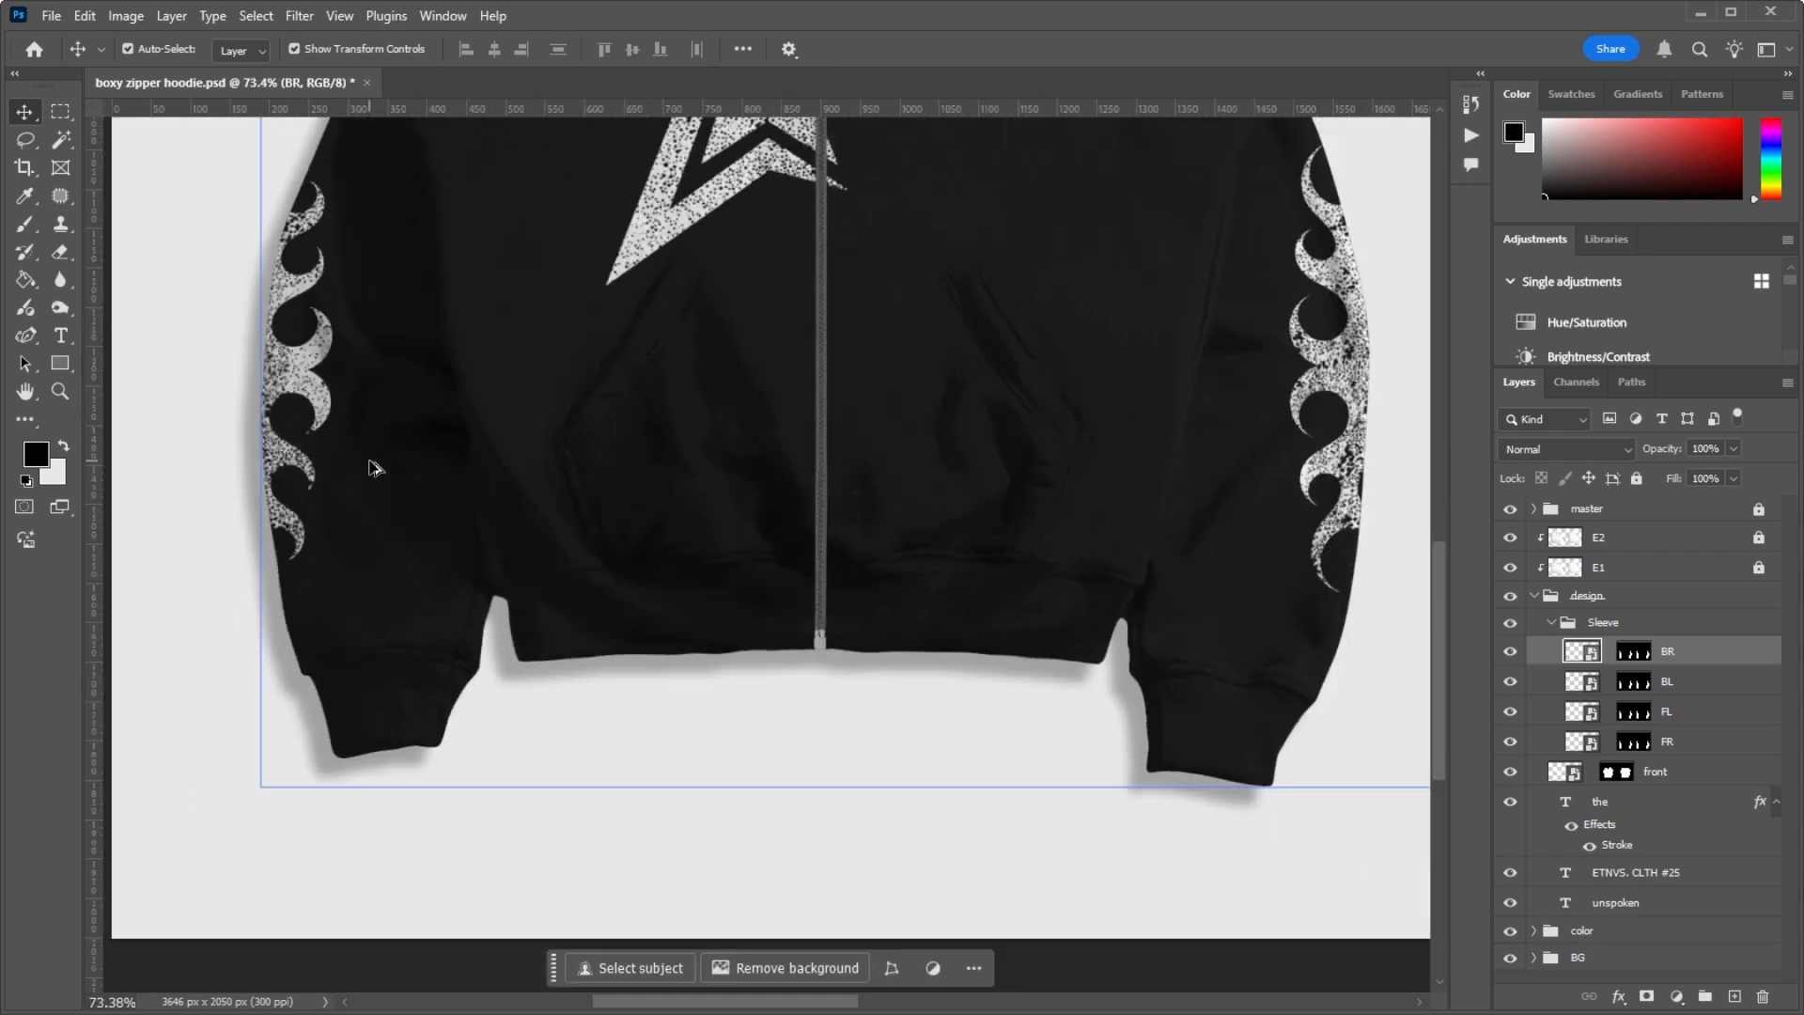
scroll(410, 366, "up", 5)
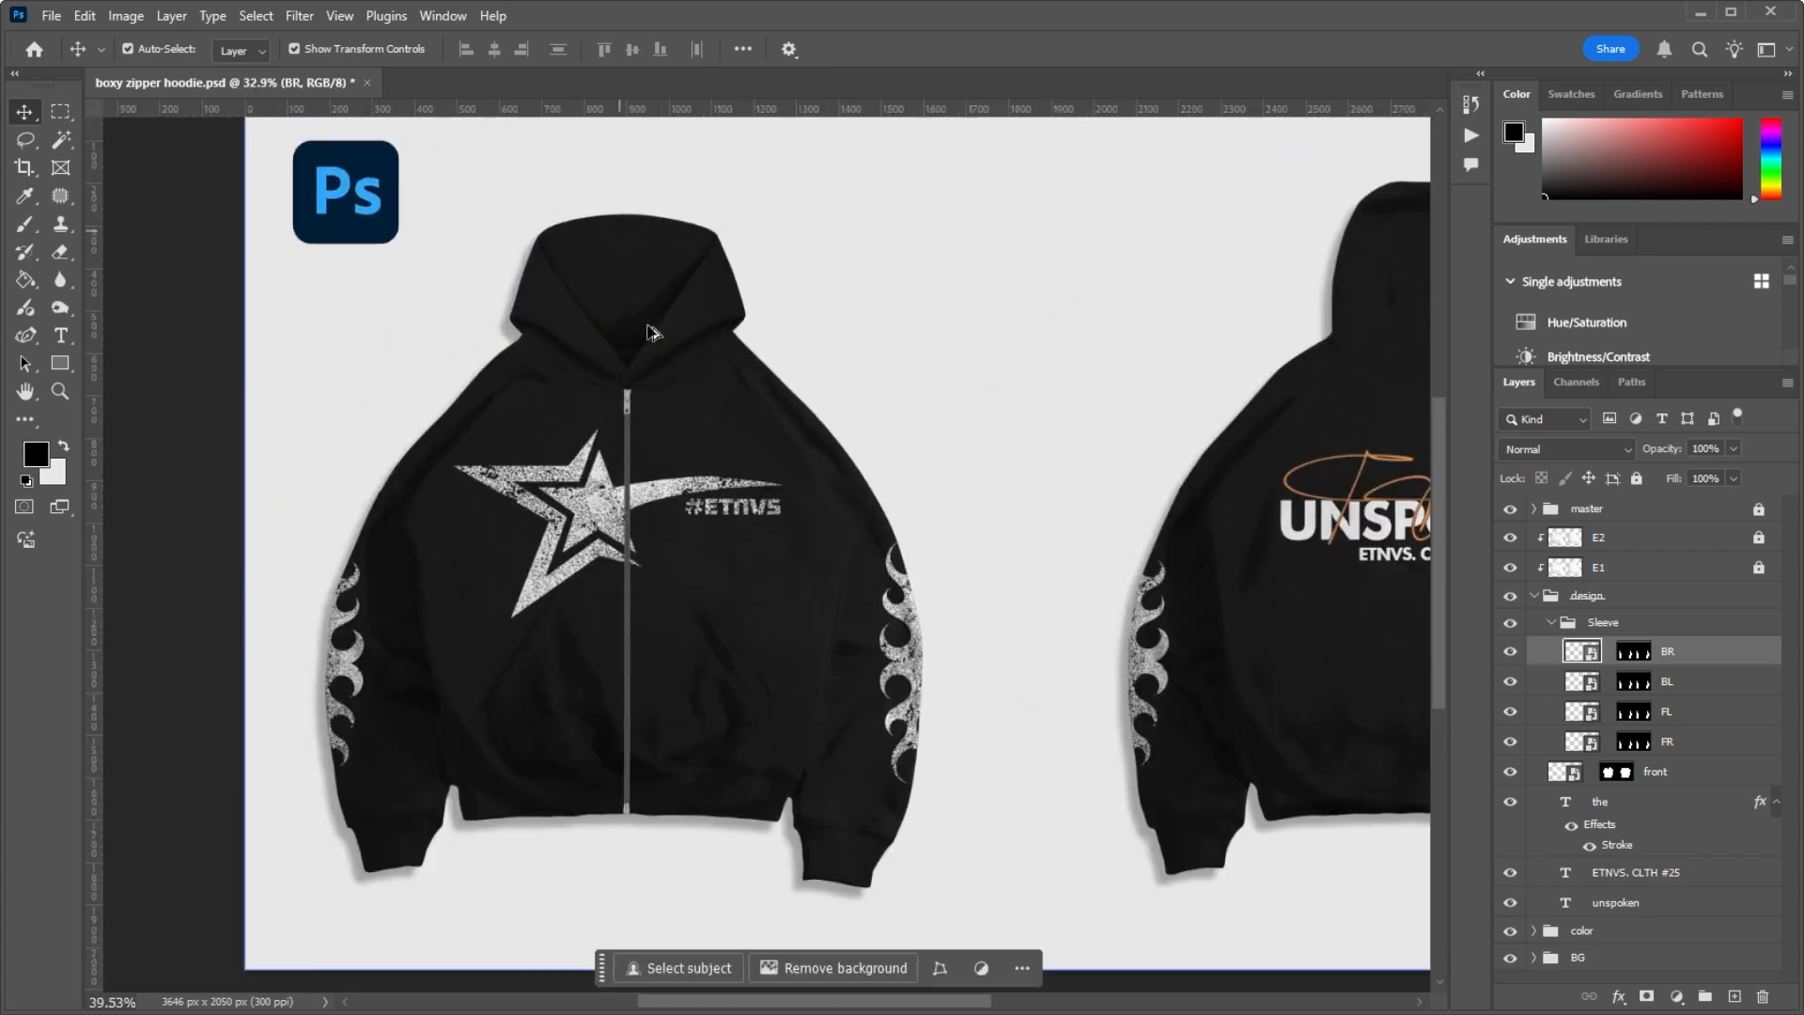
scroll(629, 137, "down", 4)
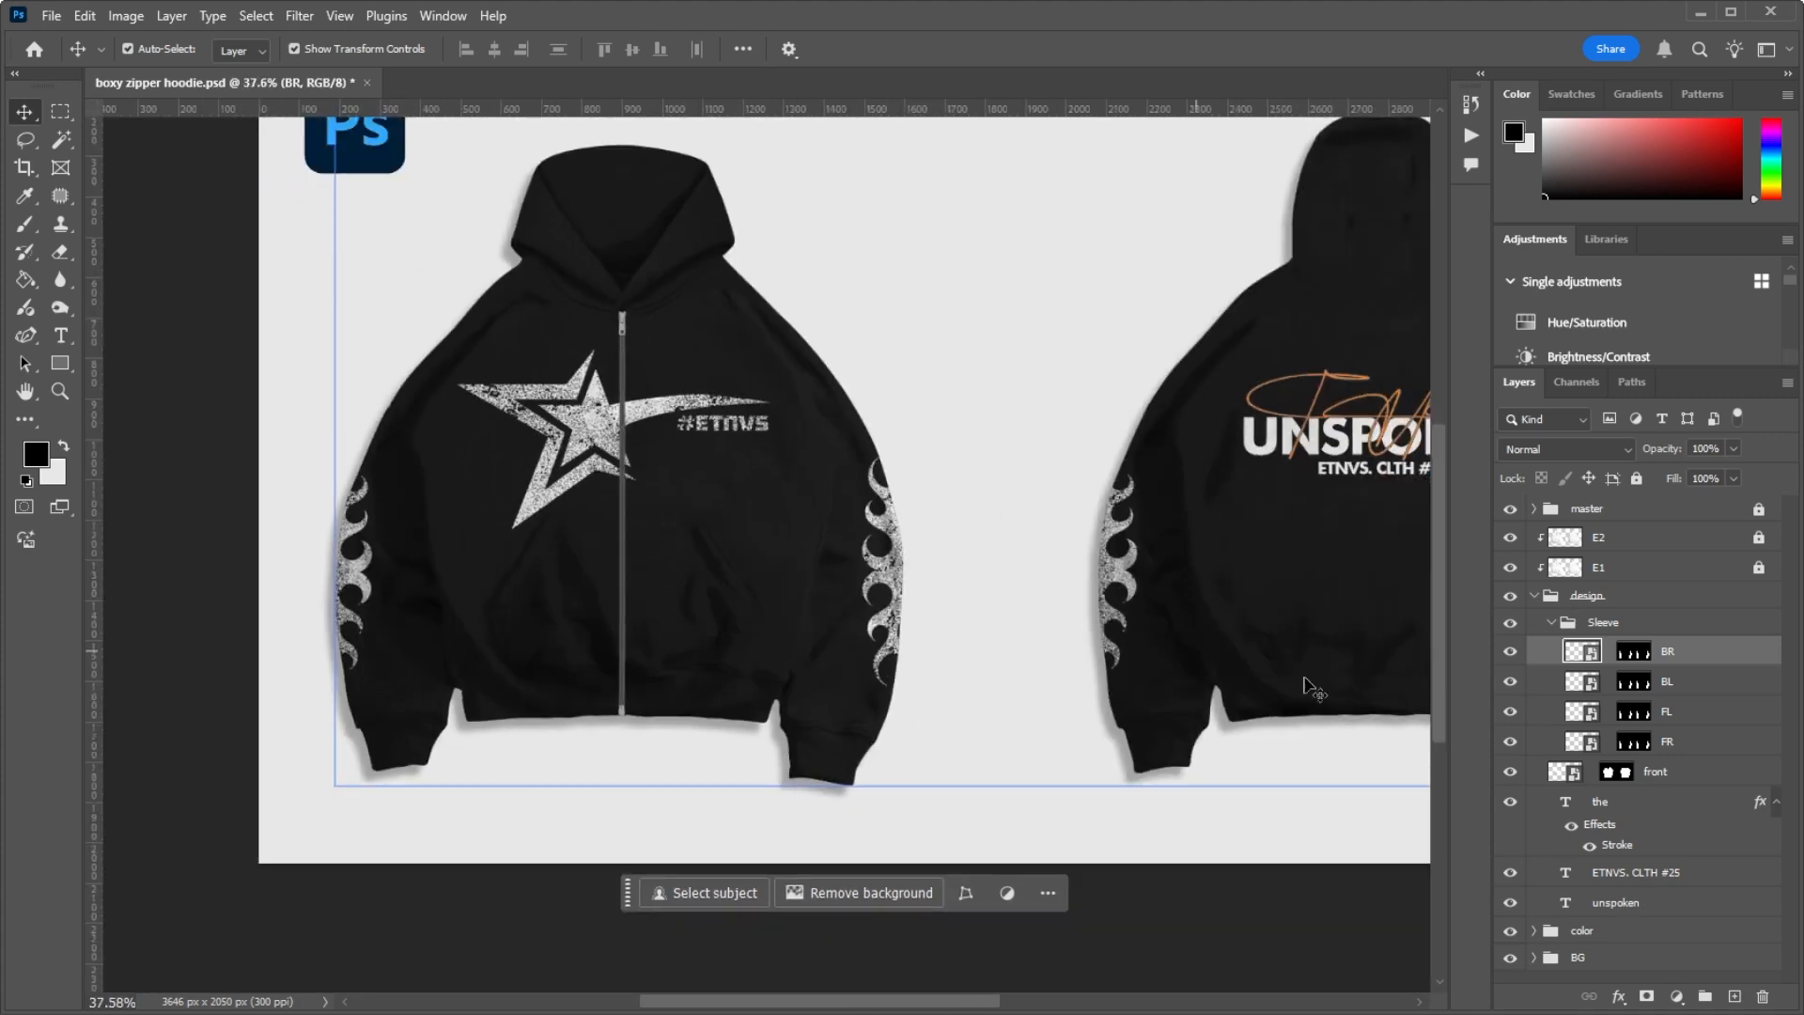
Step: Collapse the Sleeve group and select the front artwork layer in the design group
left_click(1571, 623)
left_click(1550, 623)
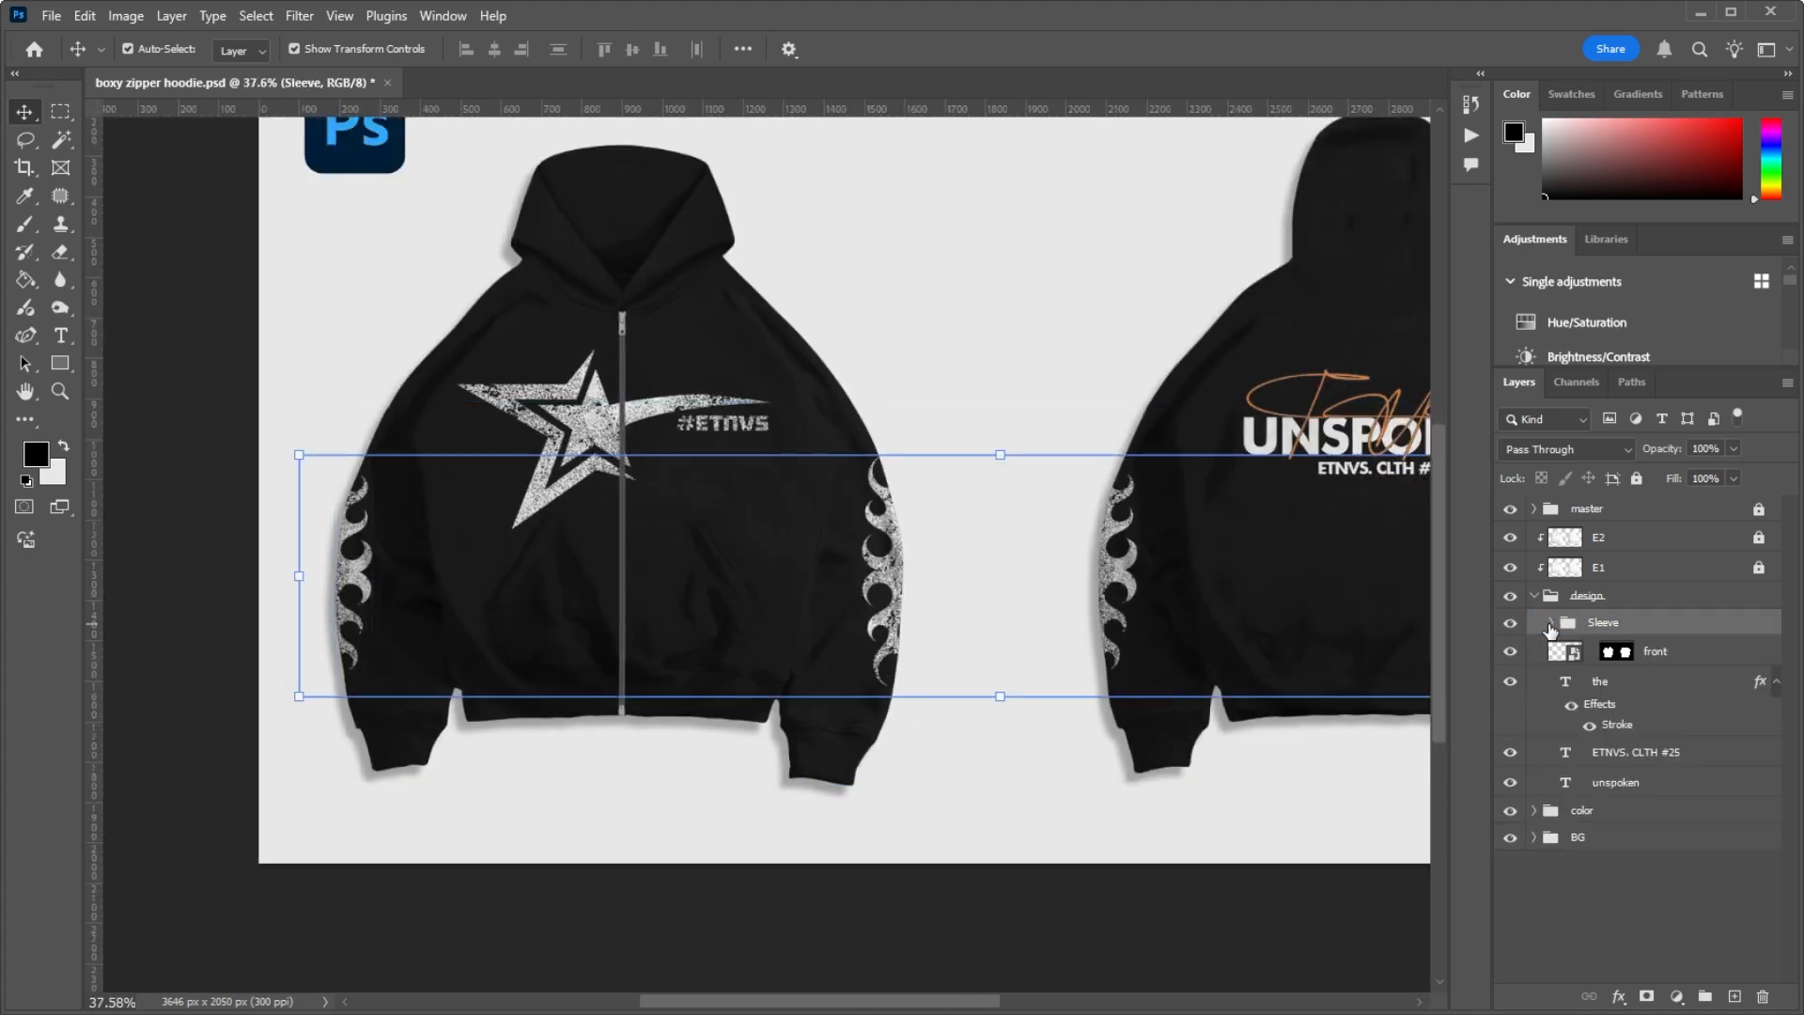
left_click(1597, 680)
left_click(1590, 653)
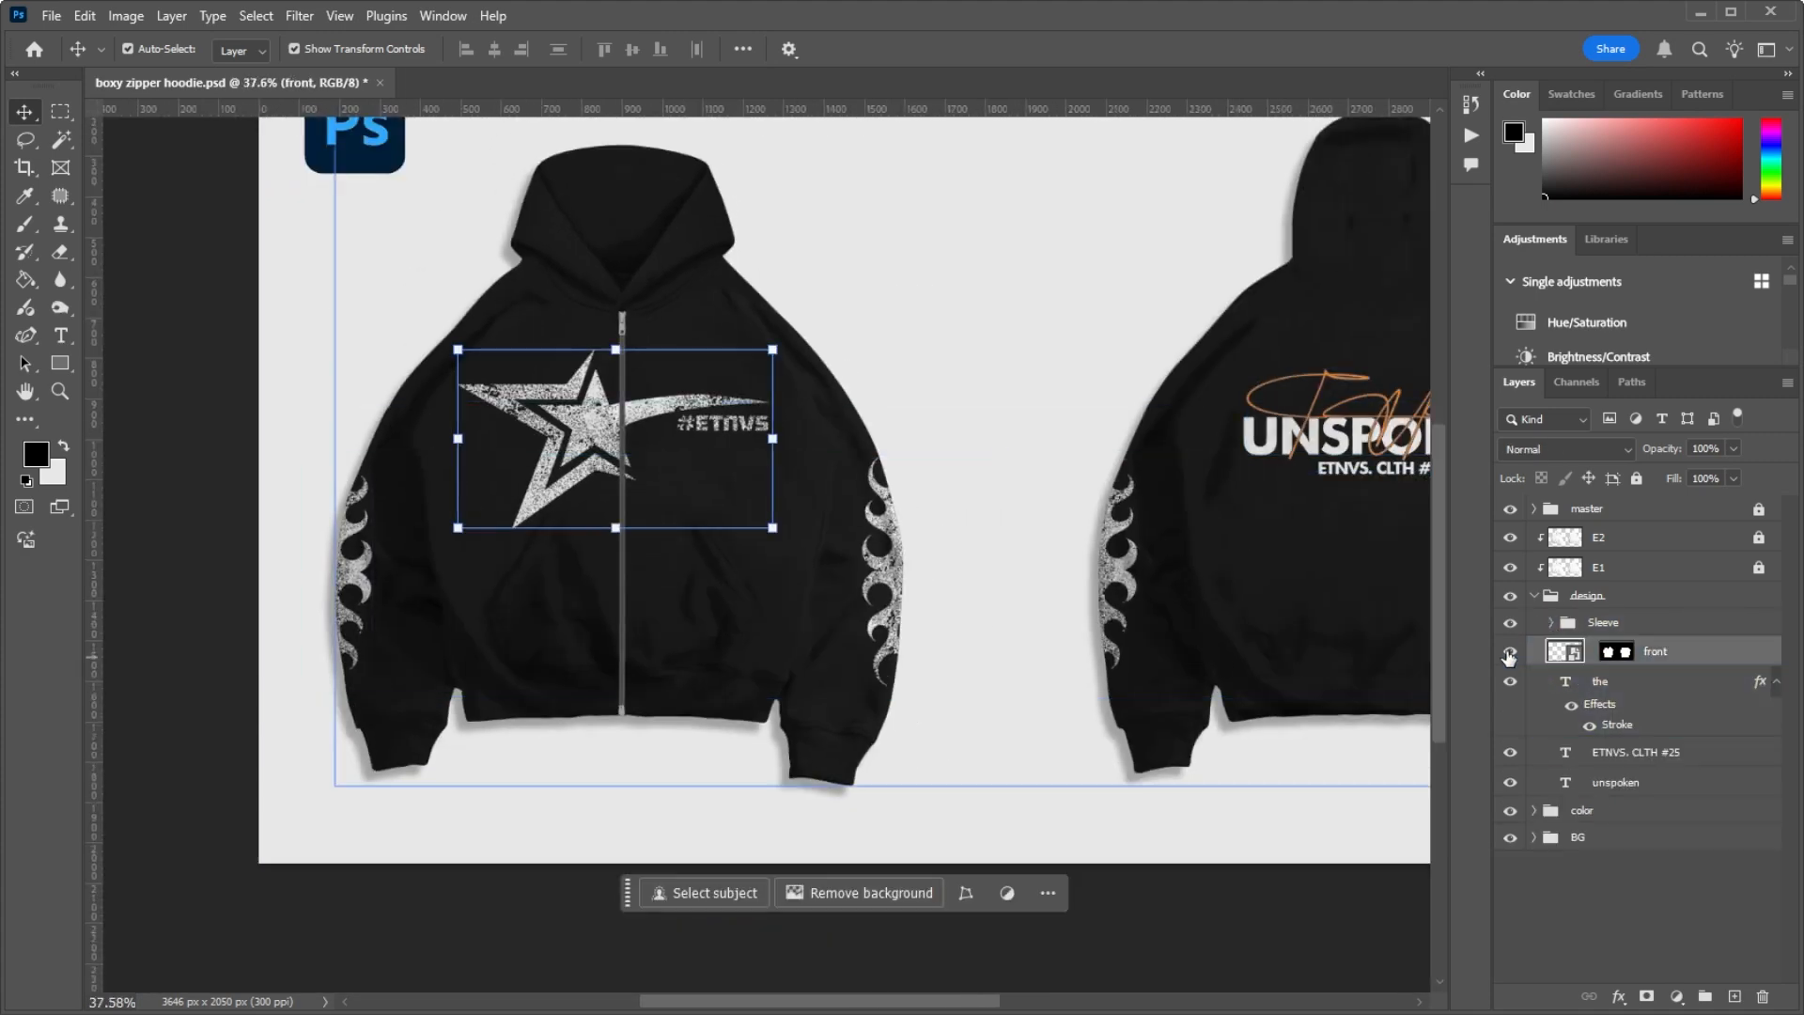
Step: Examine how the front layer's star artwork is split along the hoodie's zipper
scroll(677, 418, "up", 10)
scroll(615, 406, "down", 5)
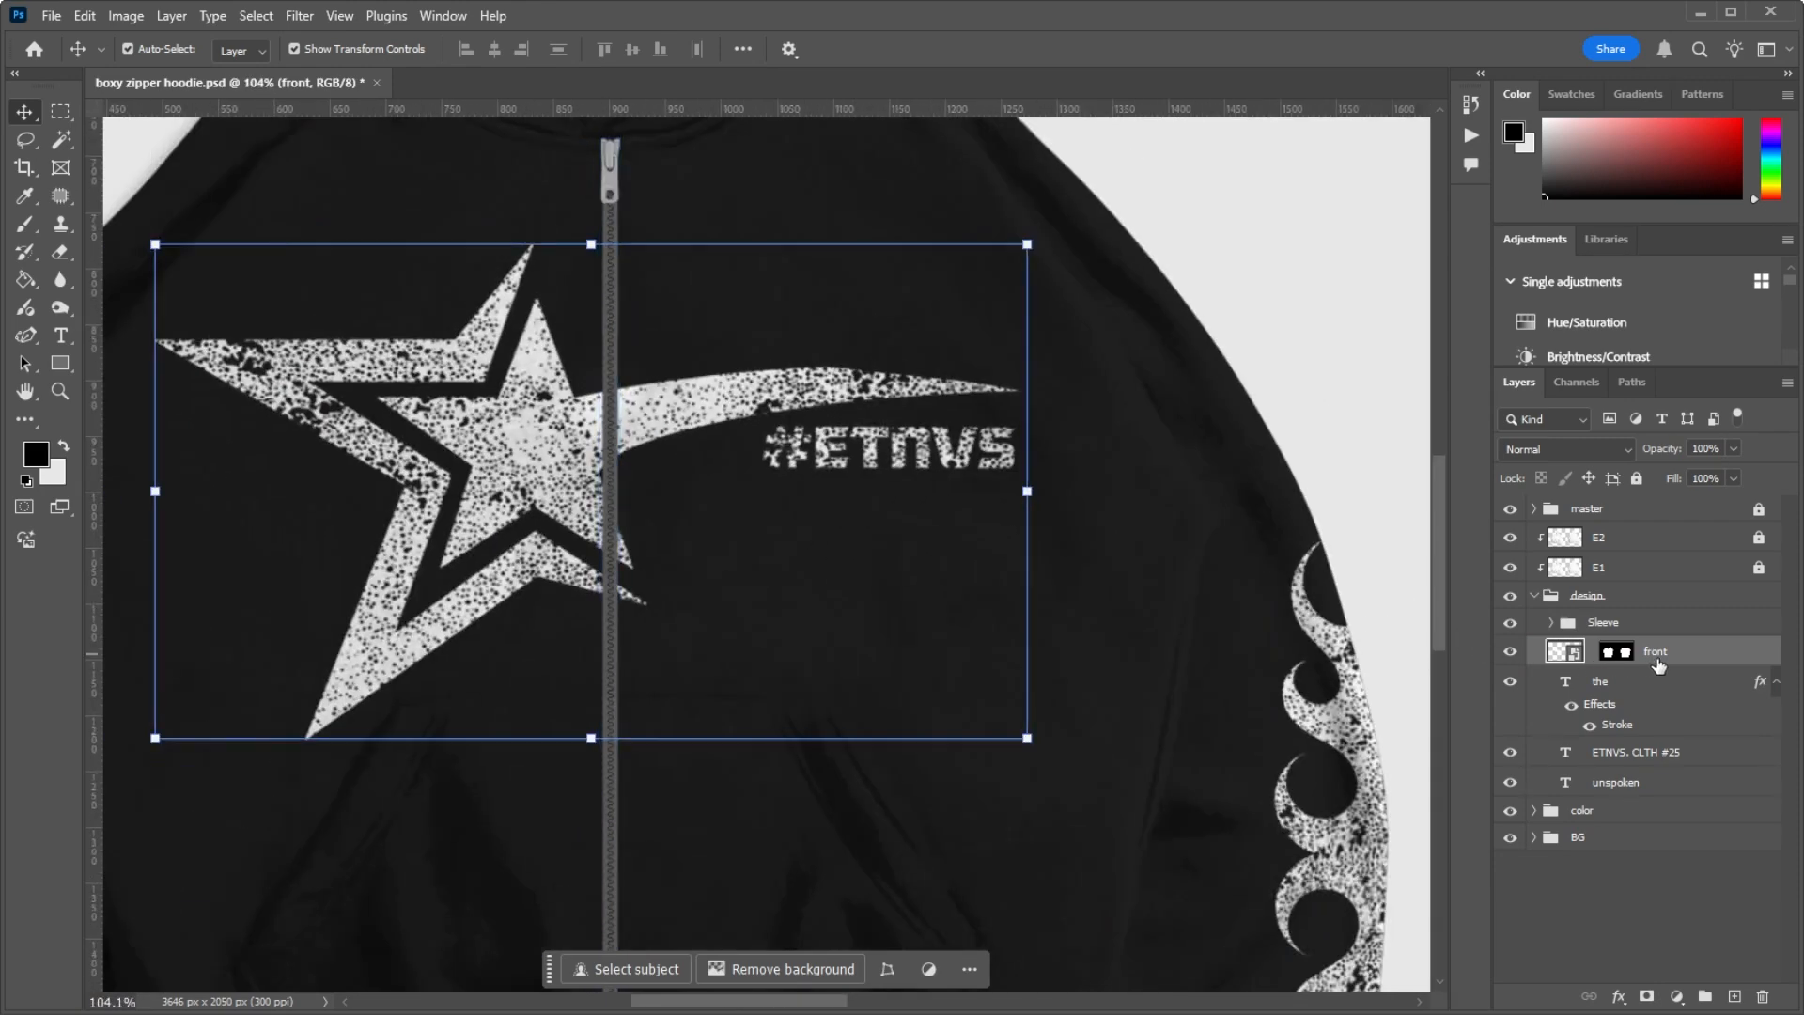
scroll(620, 477, "down", 5)
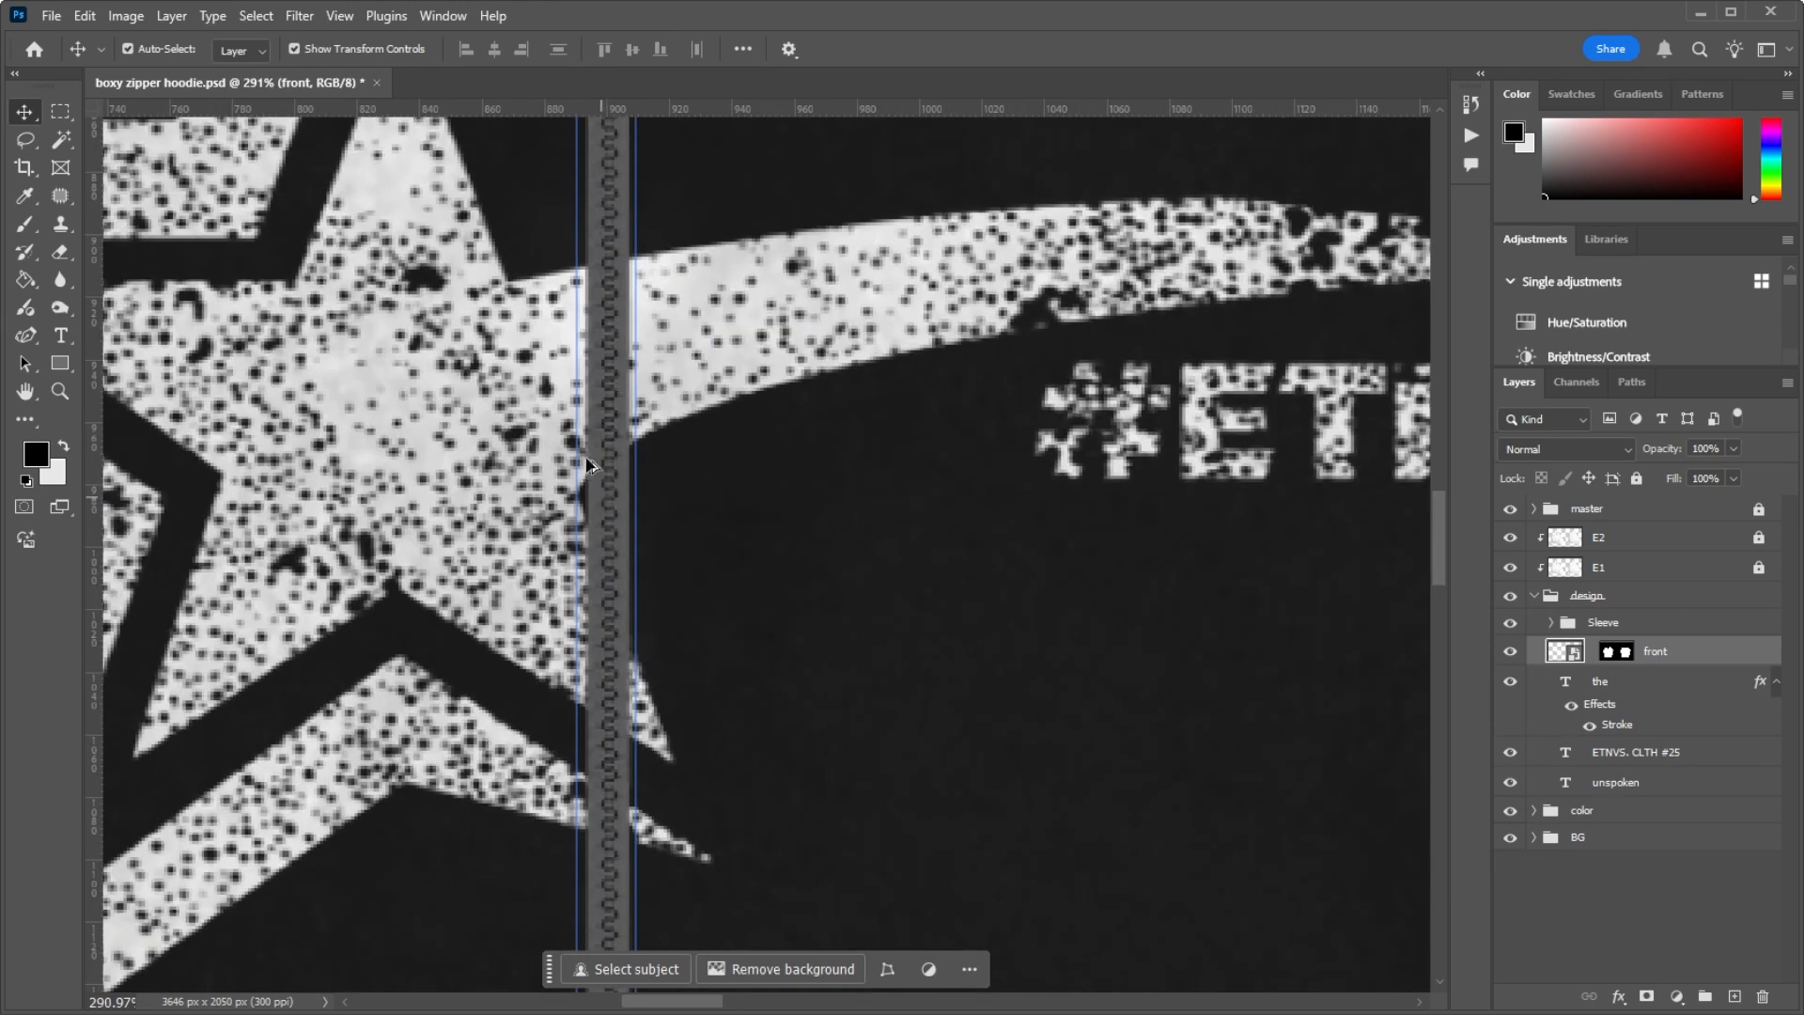
scroll(564, 226, "down", 5)
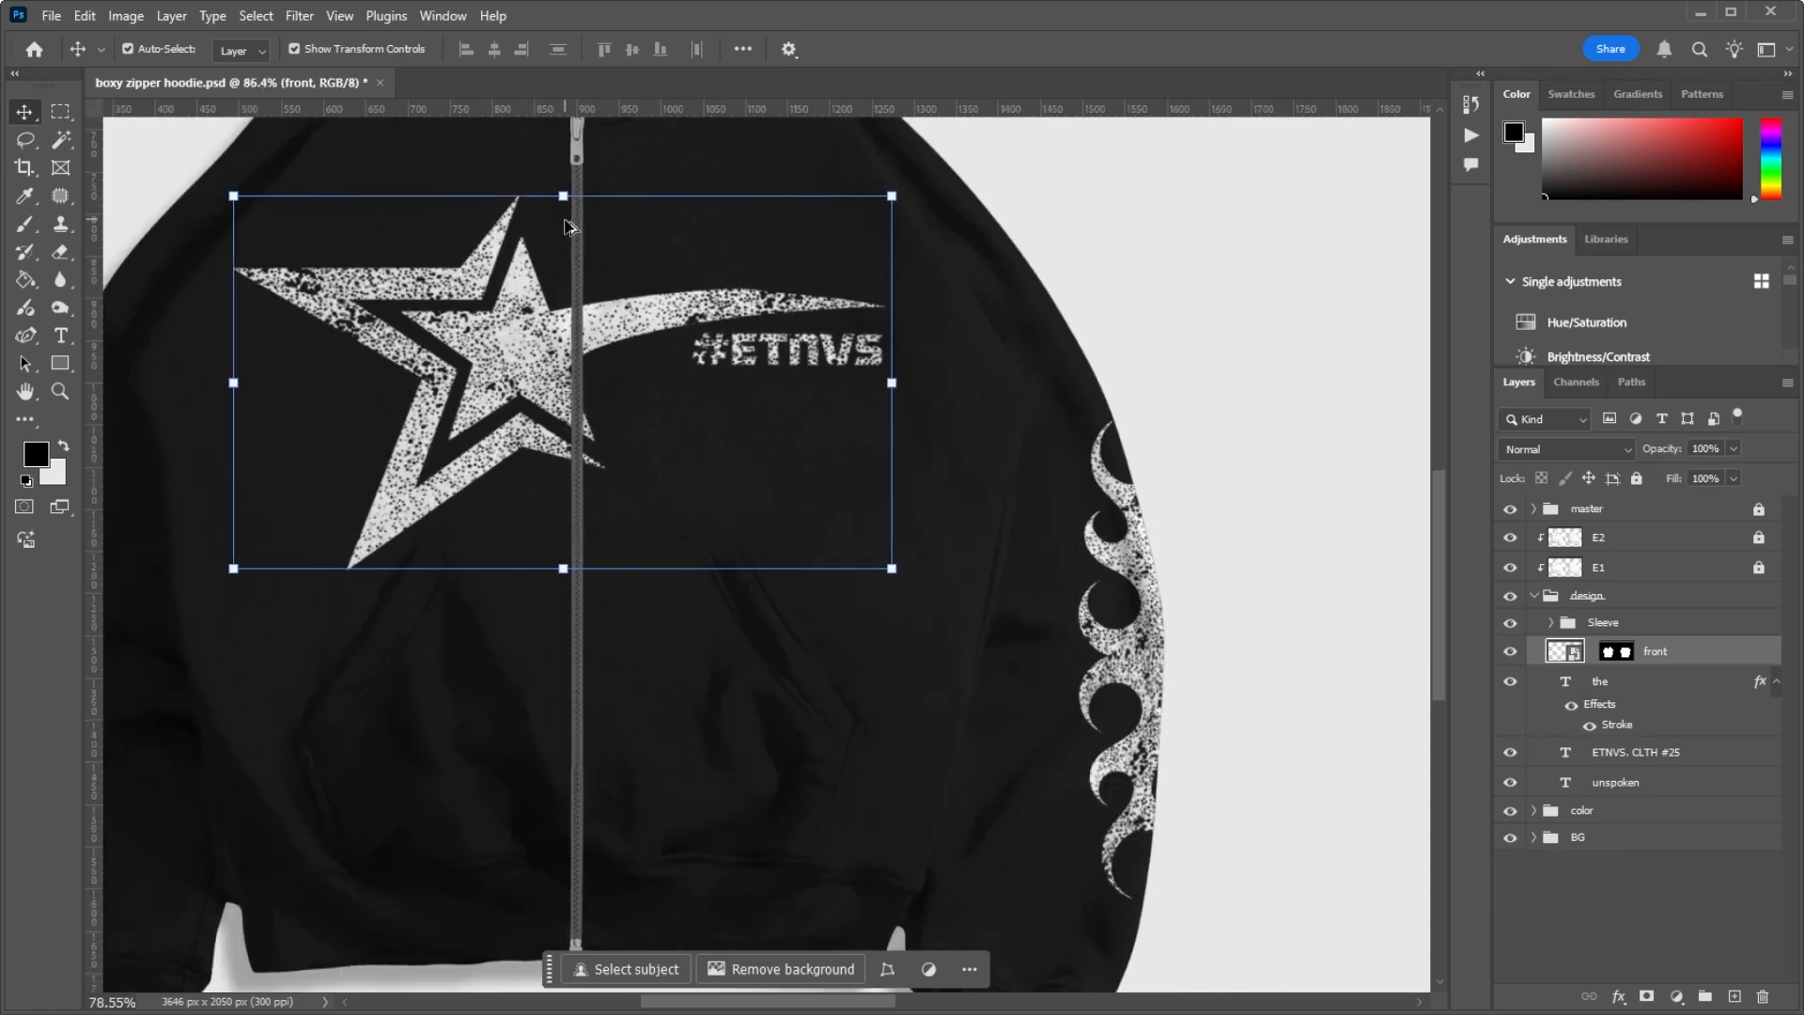
scroll(624, 322, "up", 8)
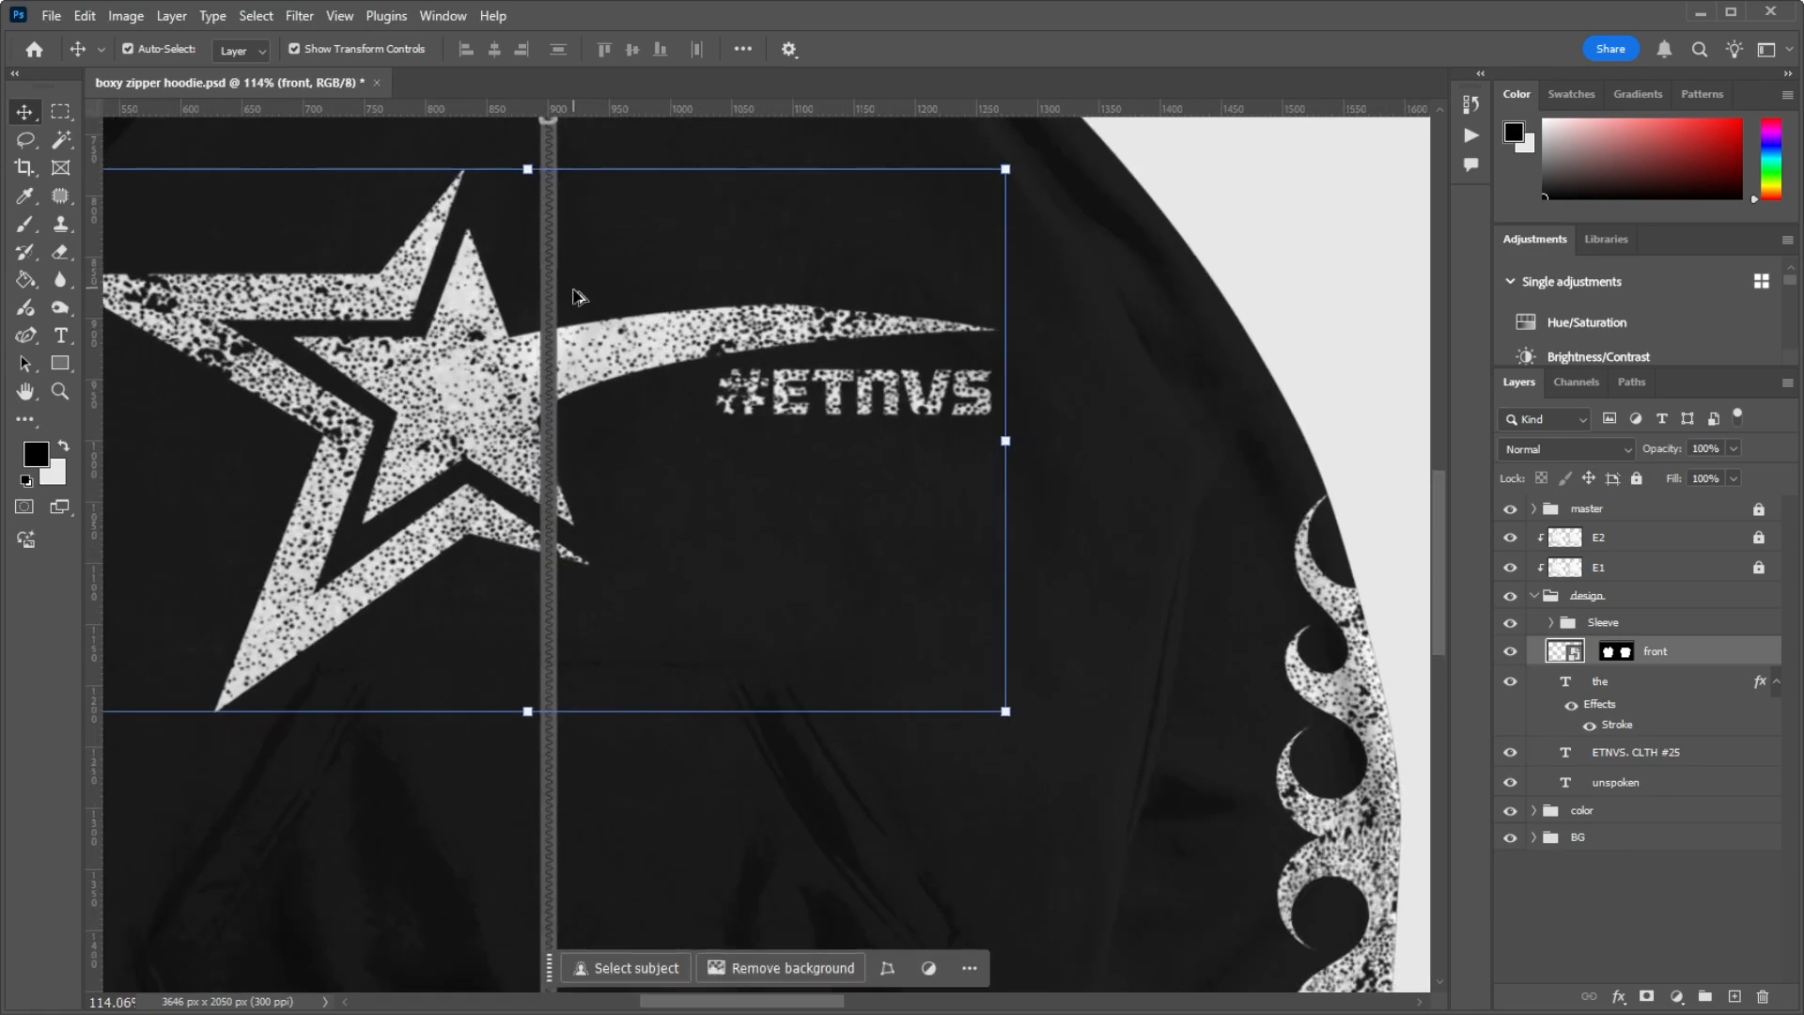
scroll(630, 376, "down", 6)
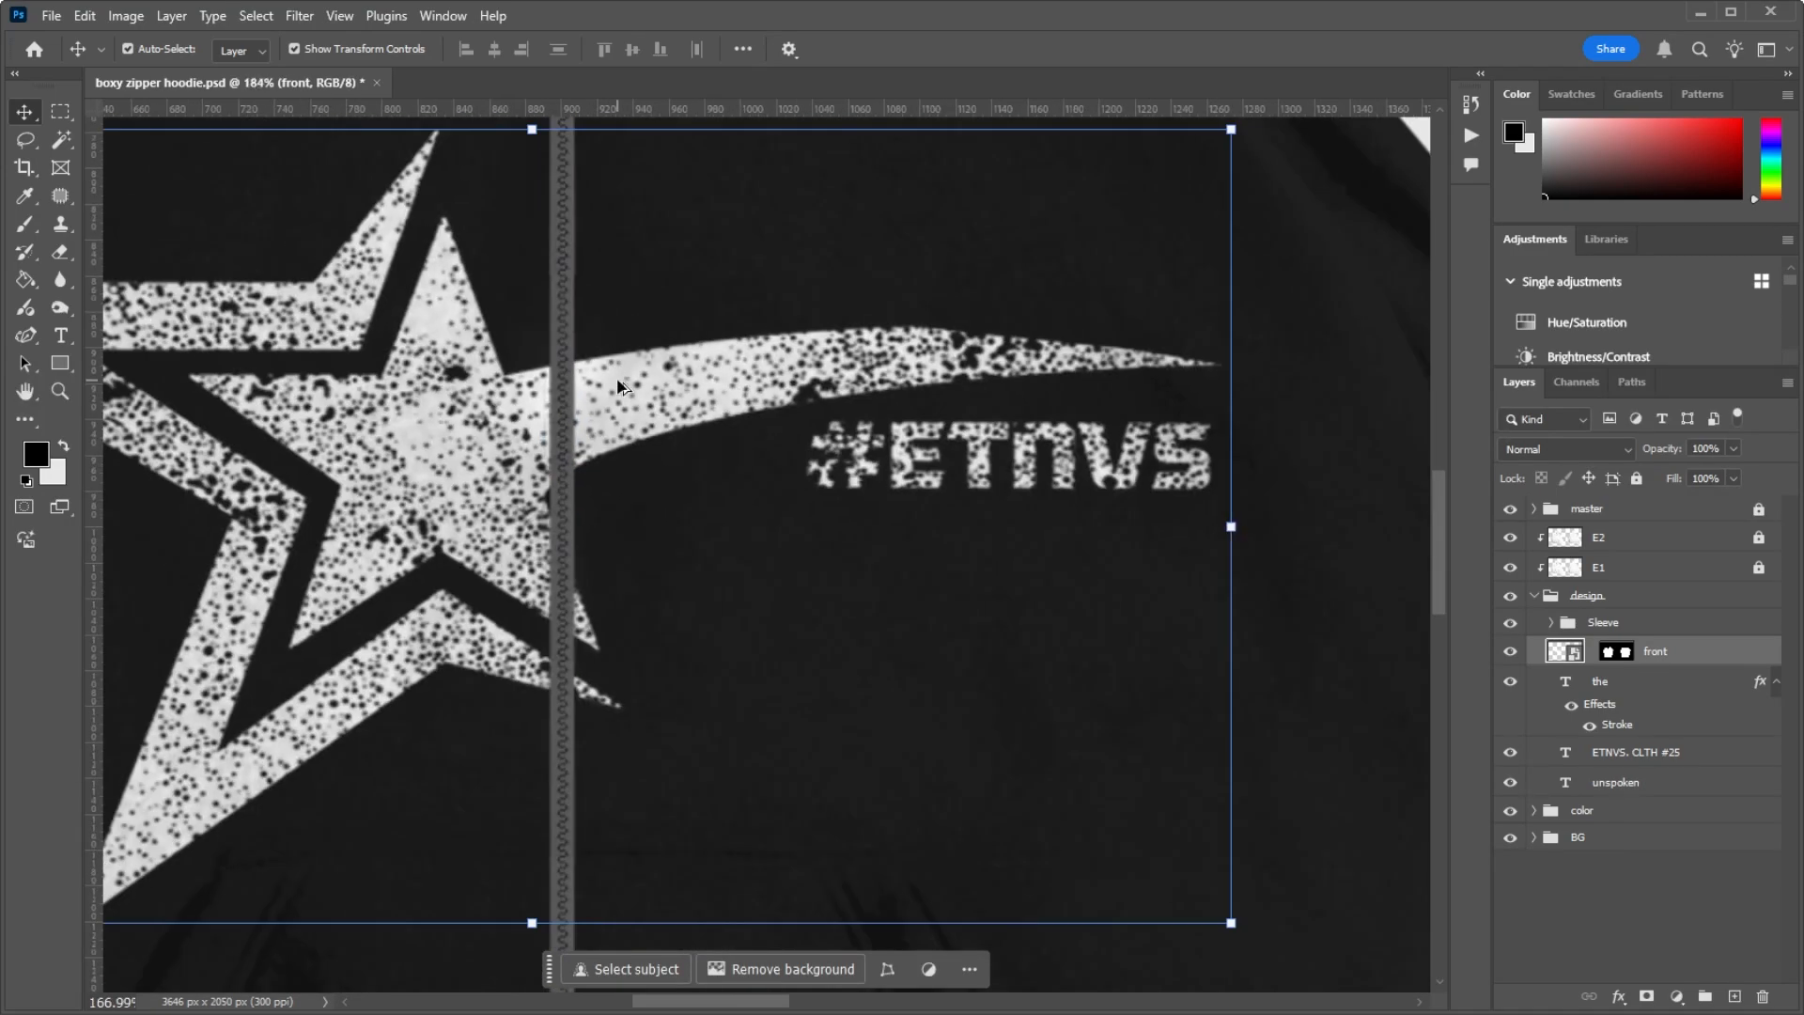
scroll(615, 380, "down", 1)
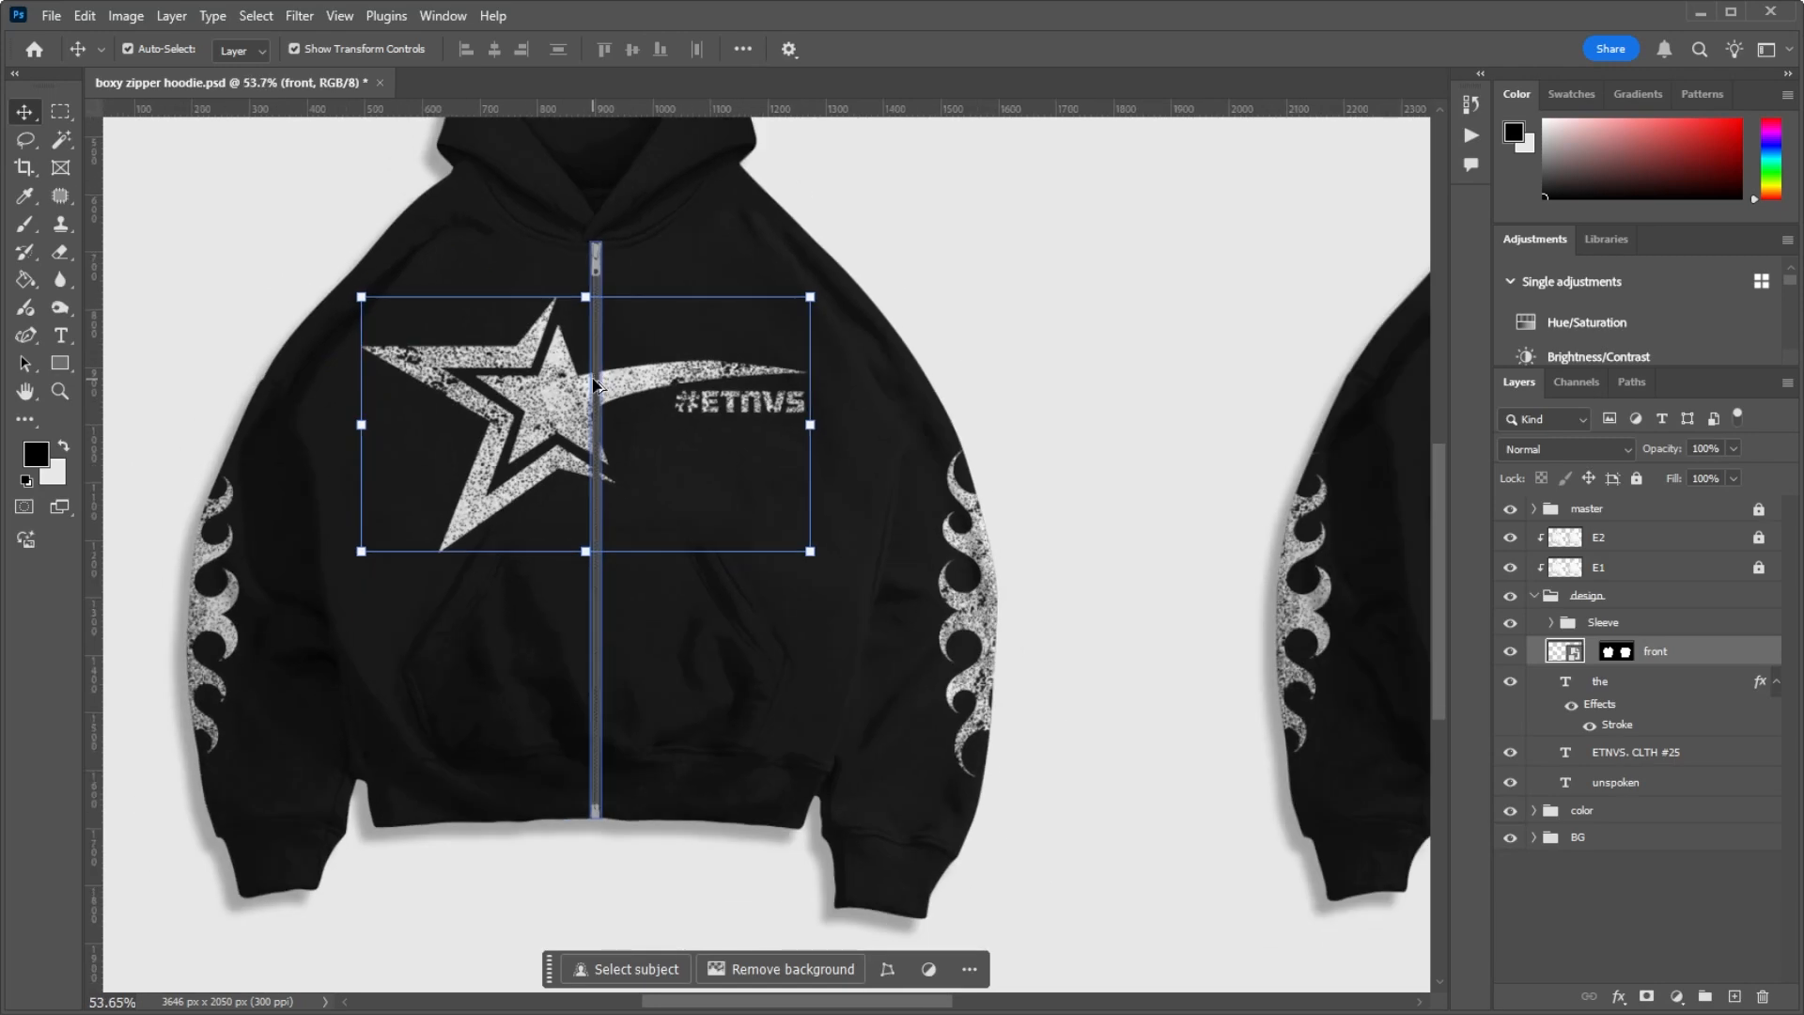
scroll(601, 347, "up", 5)
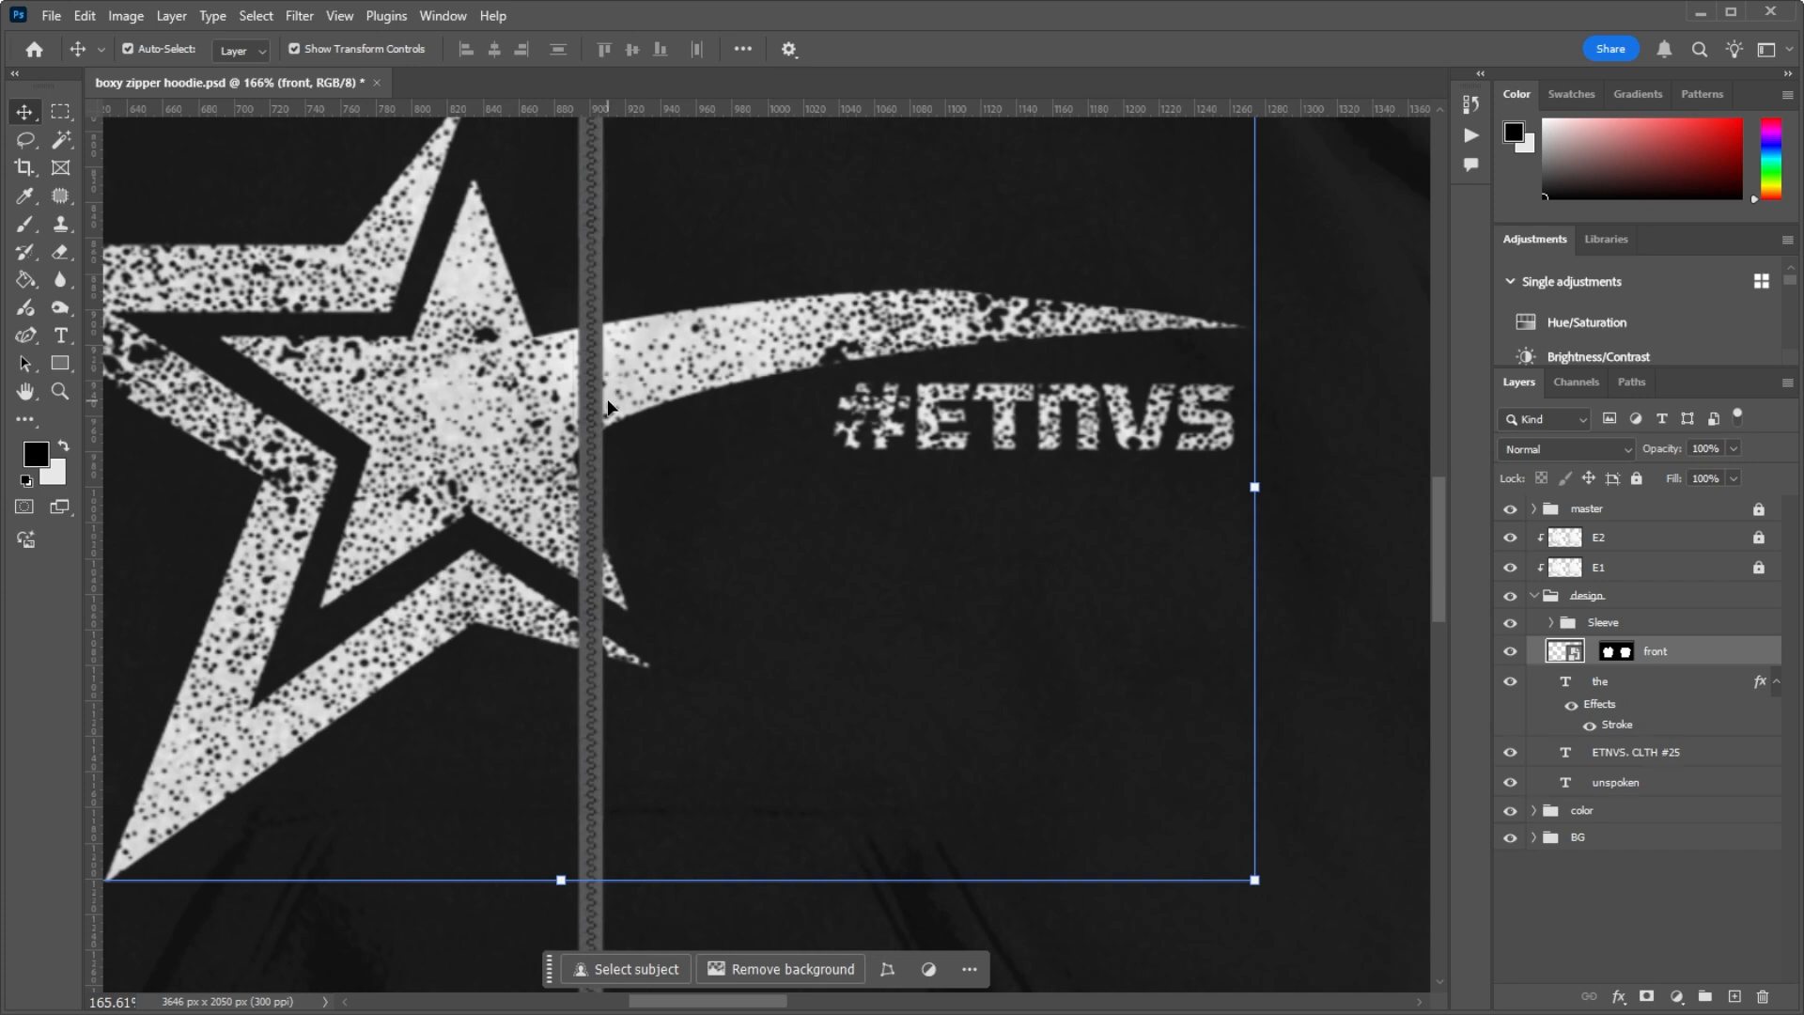
Step: Disable the front layer's mask and inspect the star artwork where it crosses the zipper
right_click(1624, 661)
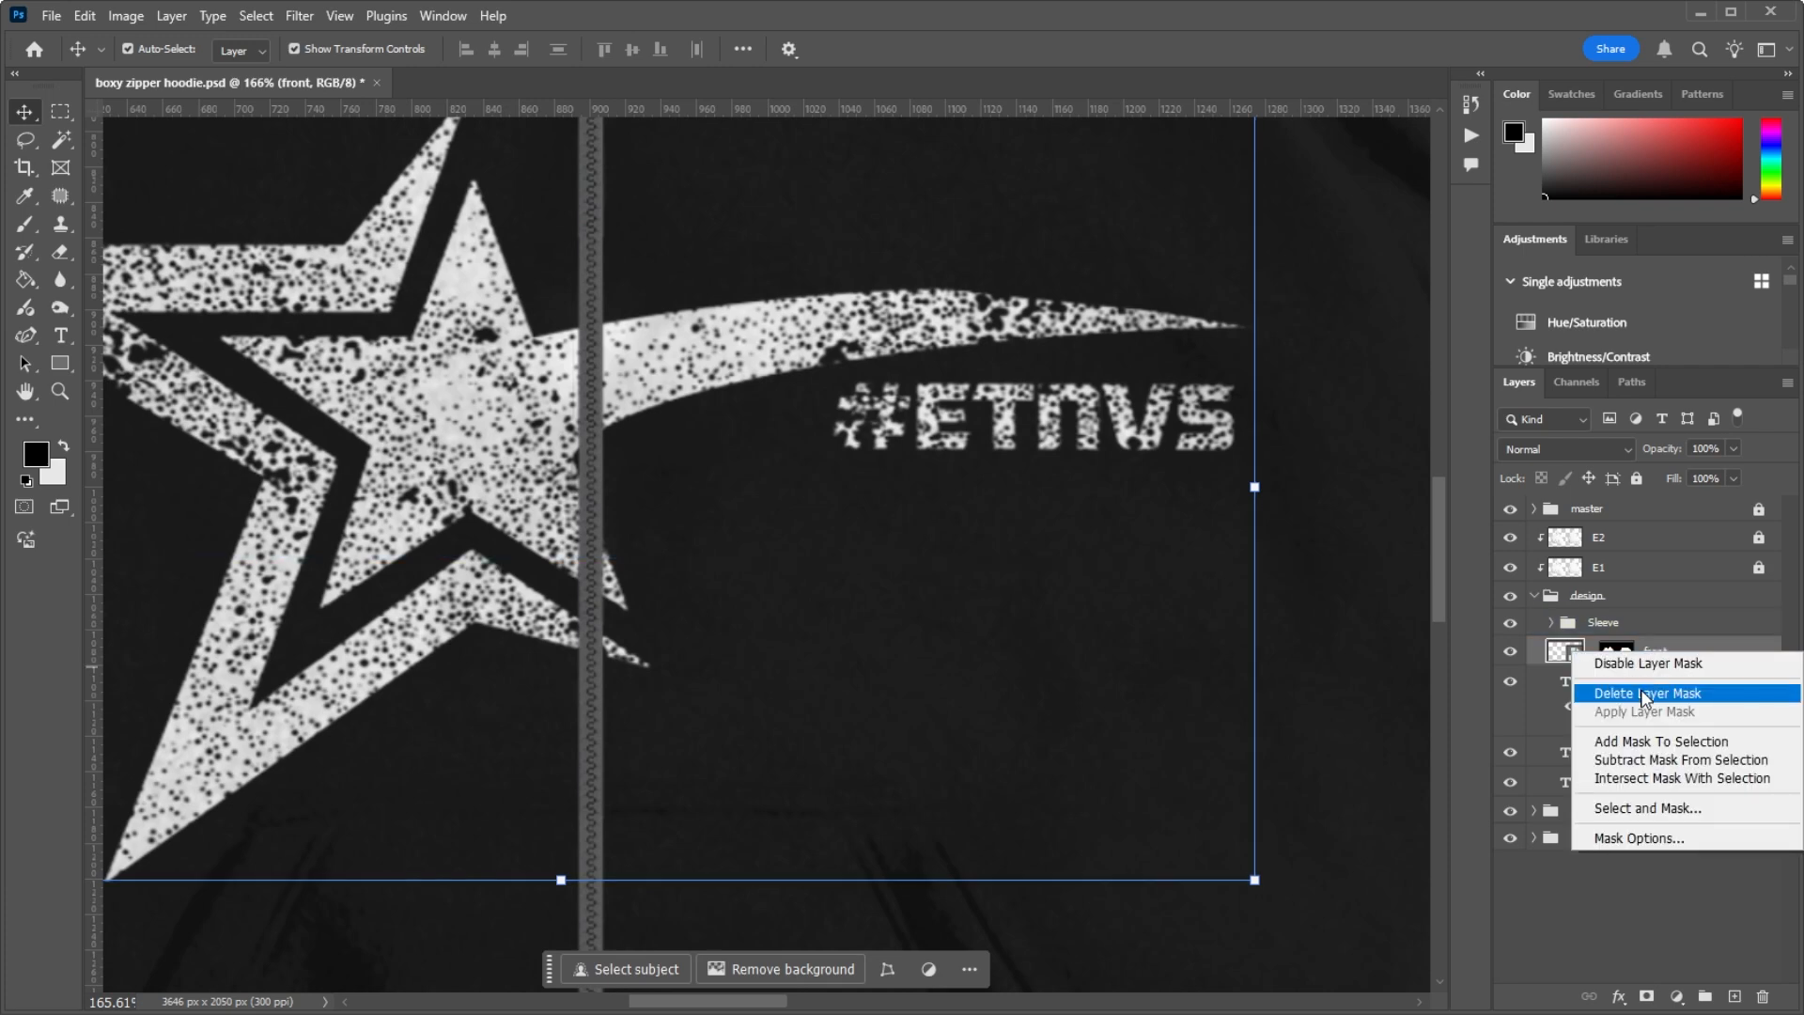
left_click(1633, 664)
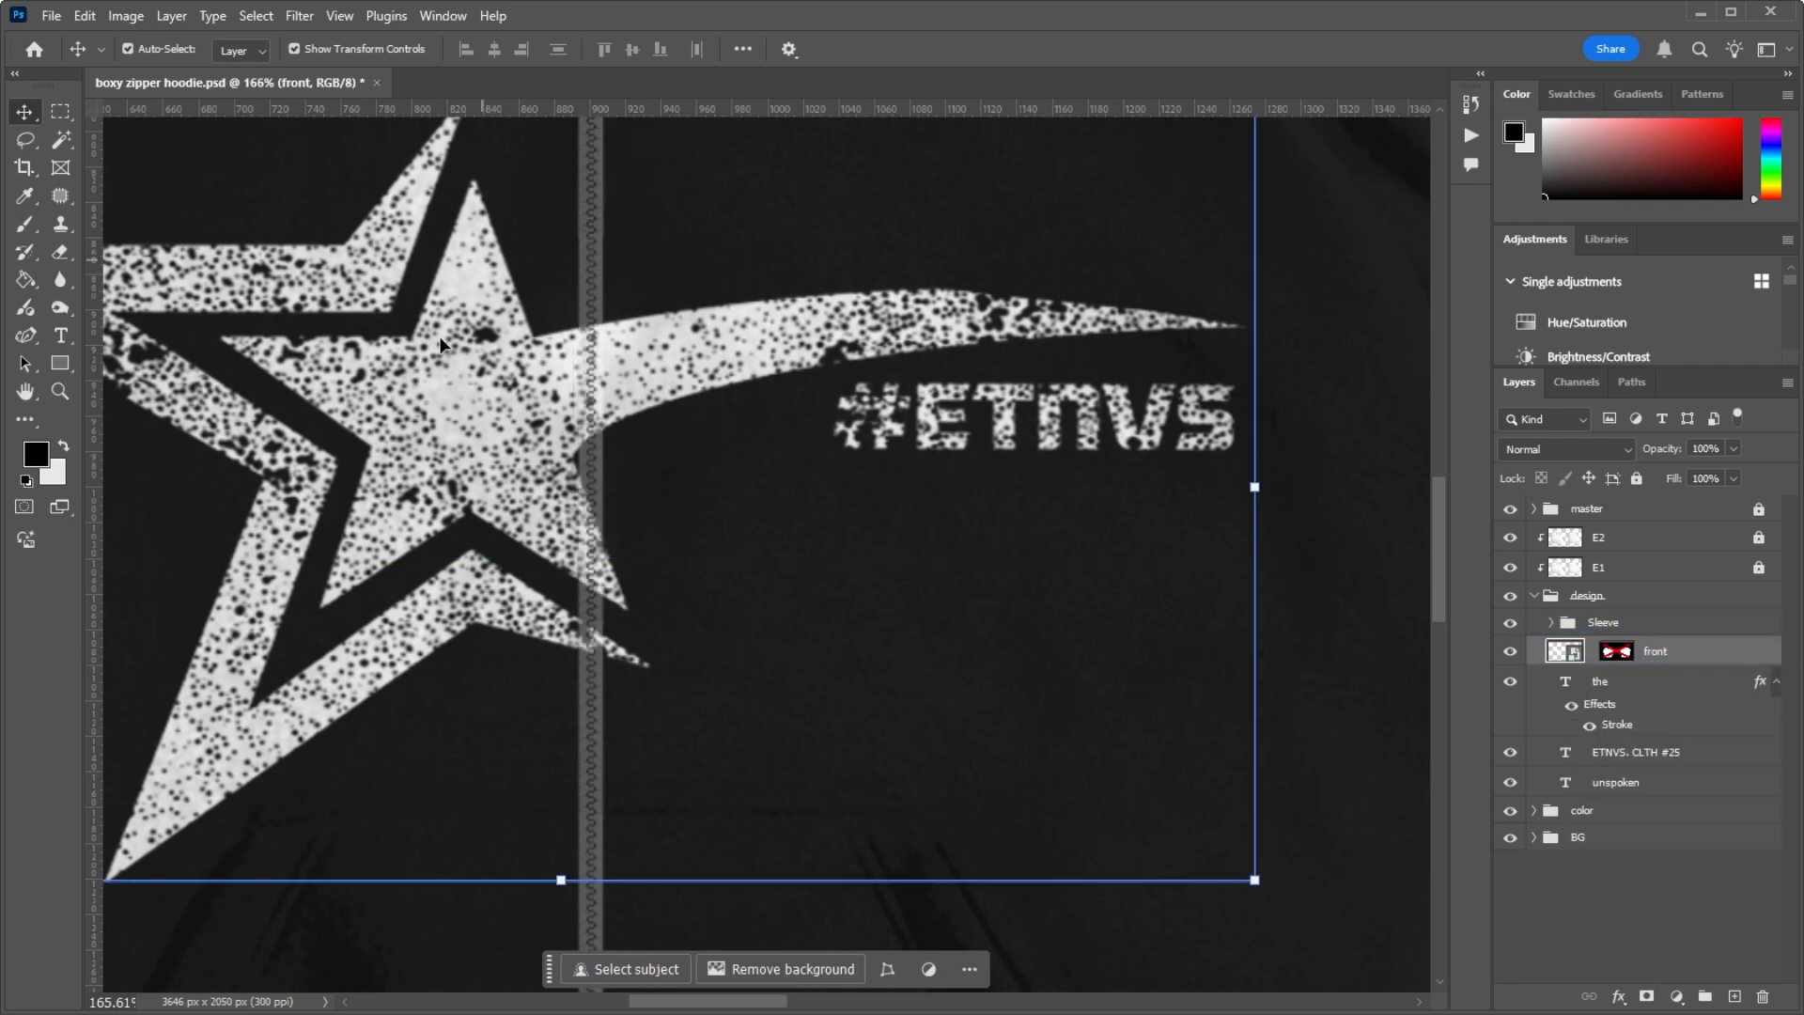
scroll(442, 344, "down", 2)
scroll(550, 230, "up", 4)
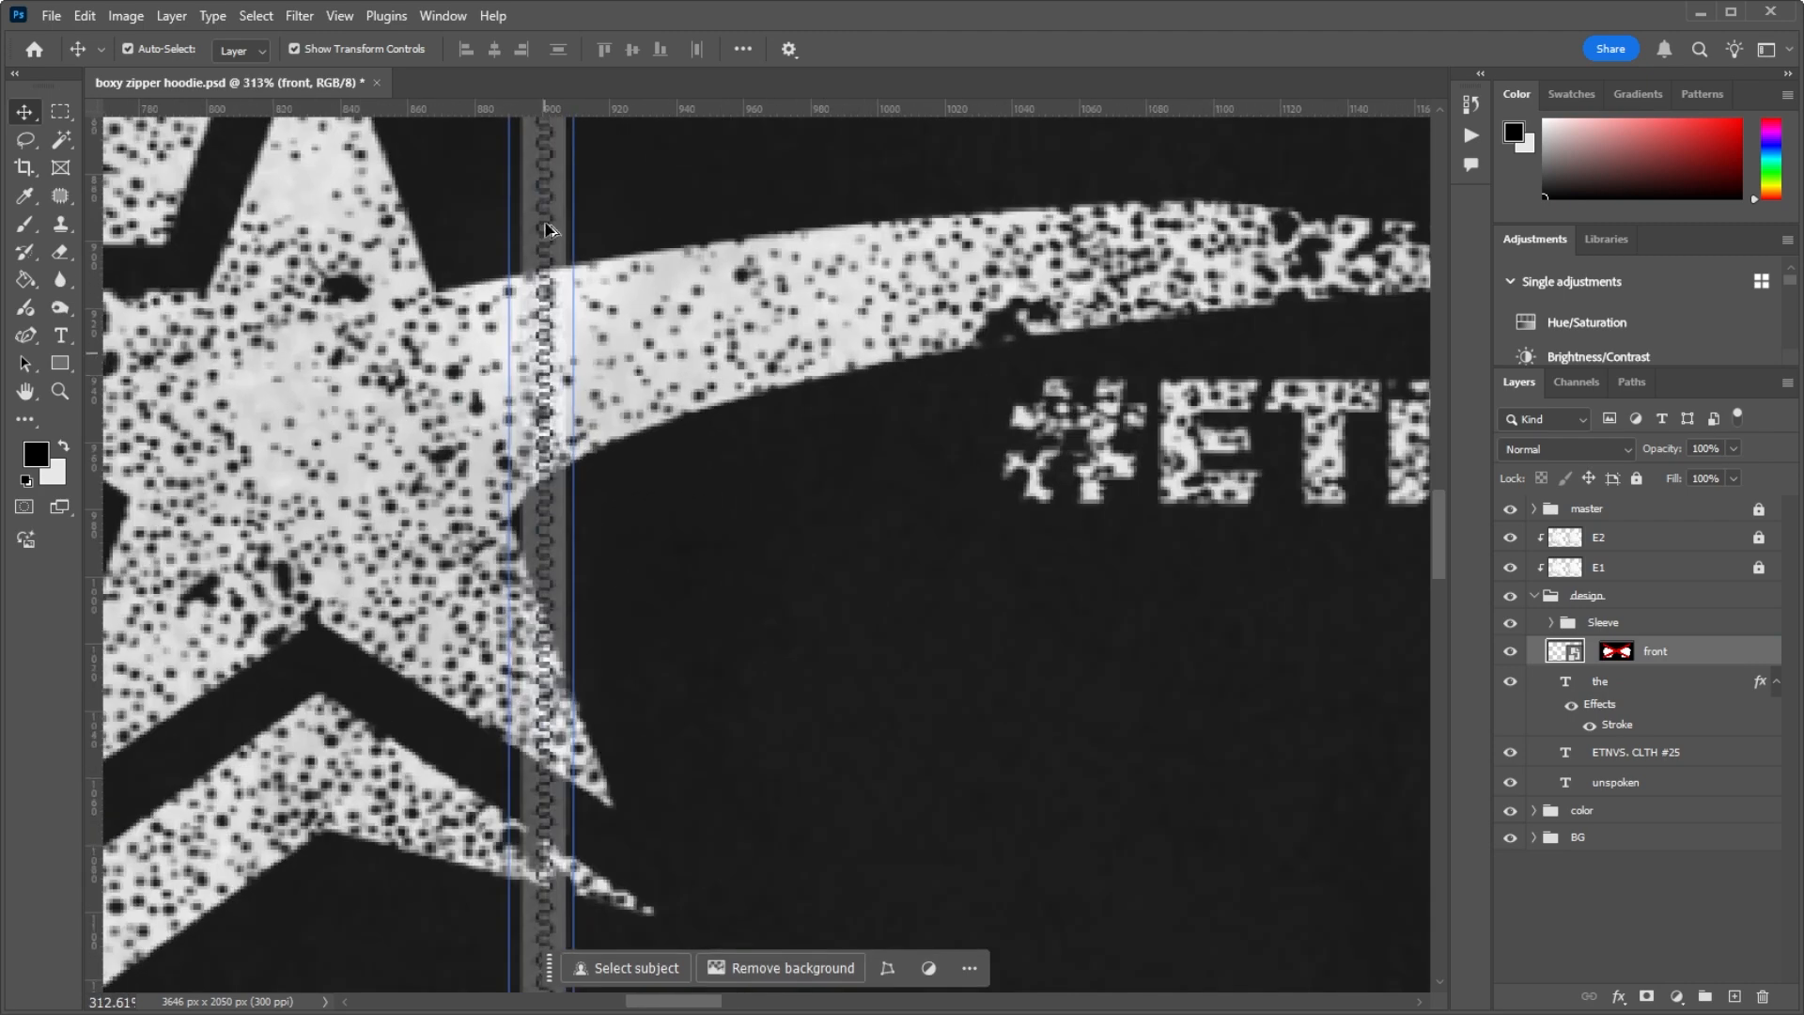
scroll(550, 230, "down", 5)
scroll(547, 363, "up", 1)
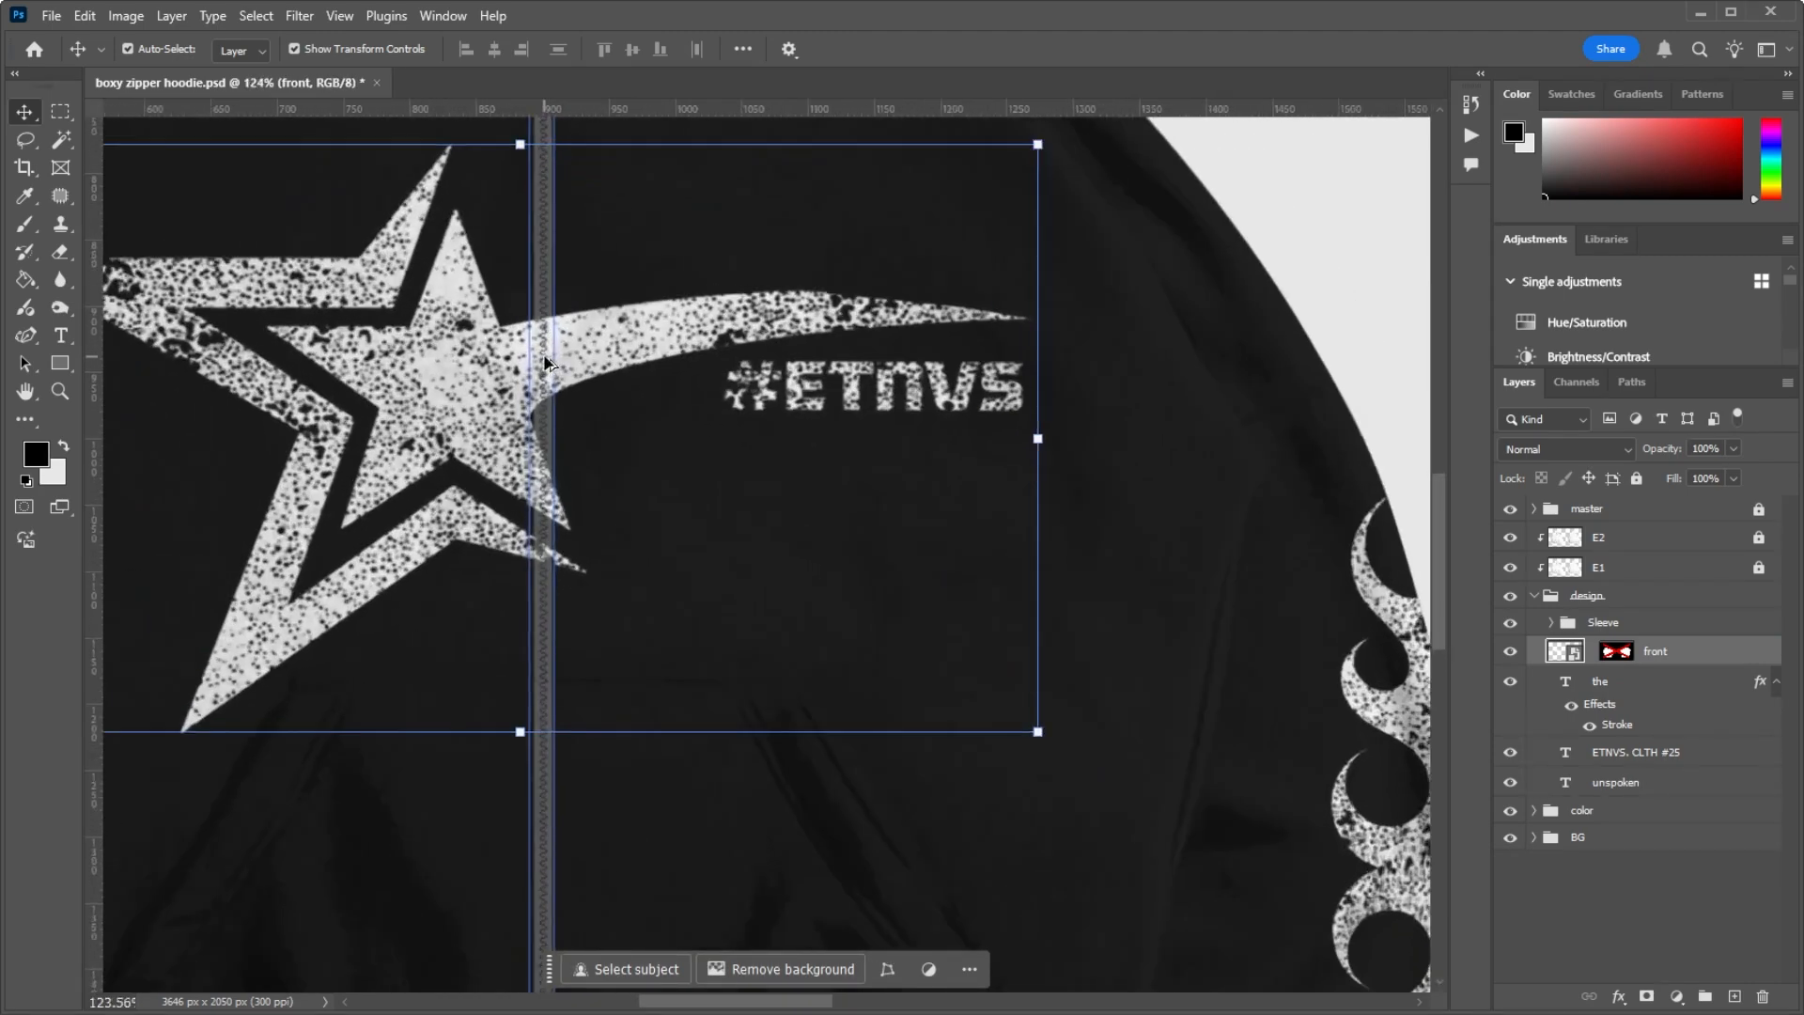
scroll(547, 364, "up", 2)
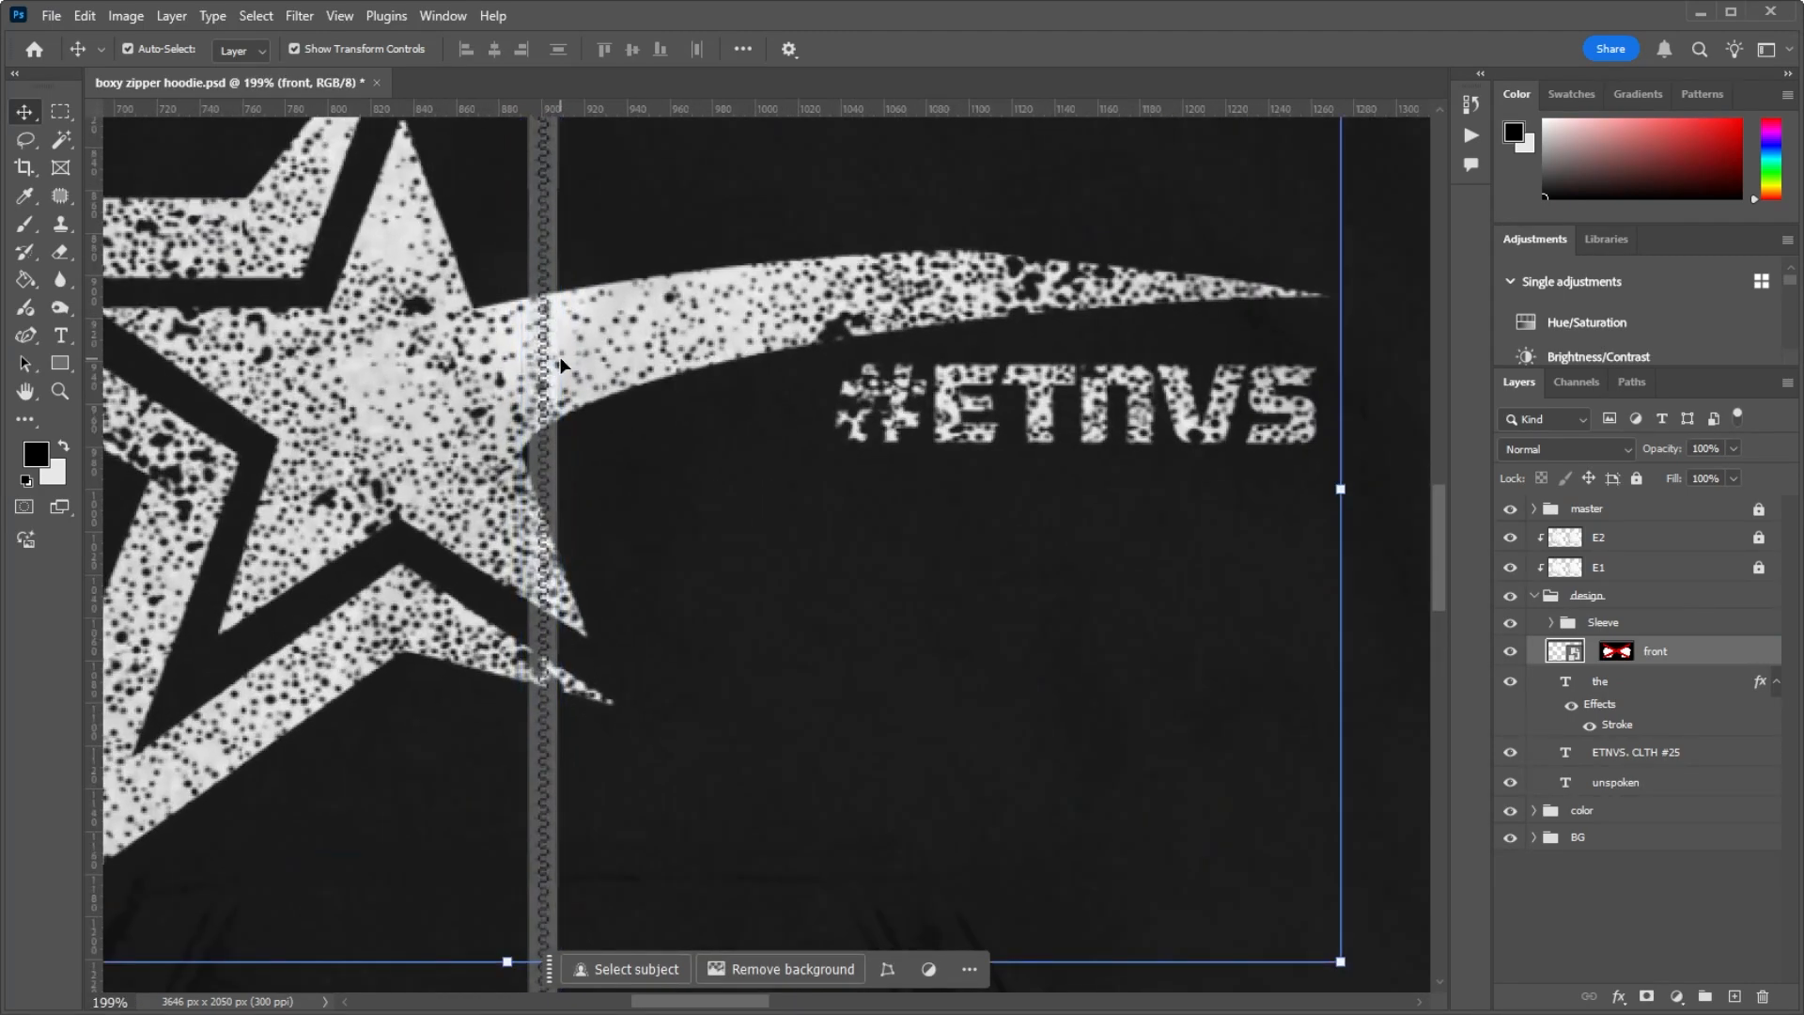
scroll(558, 349, "down", 4)
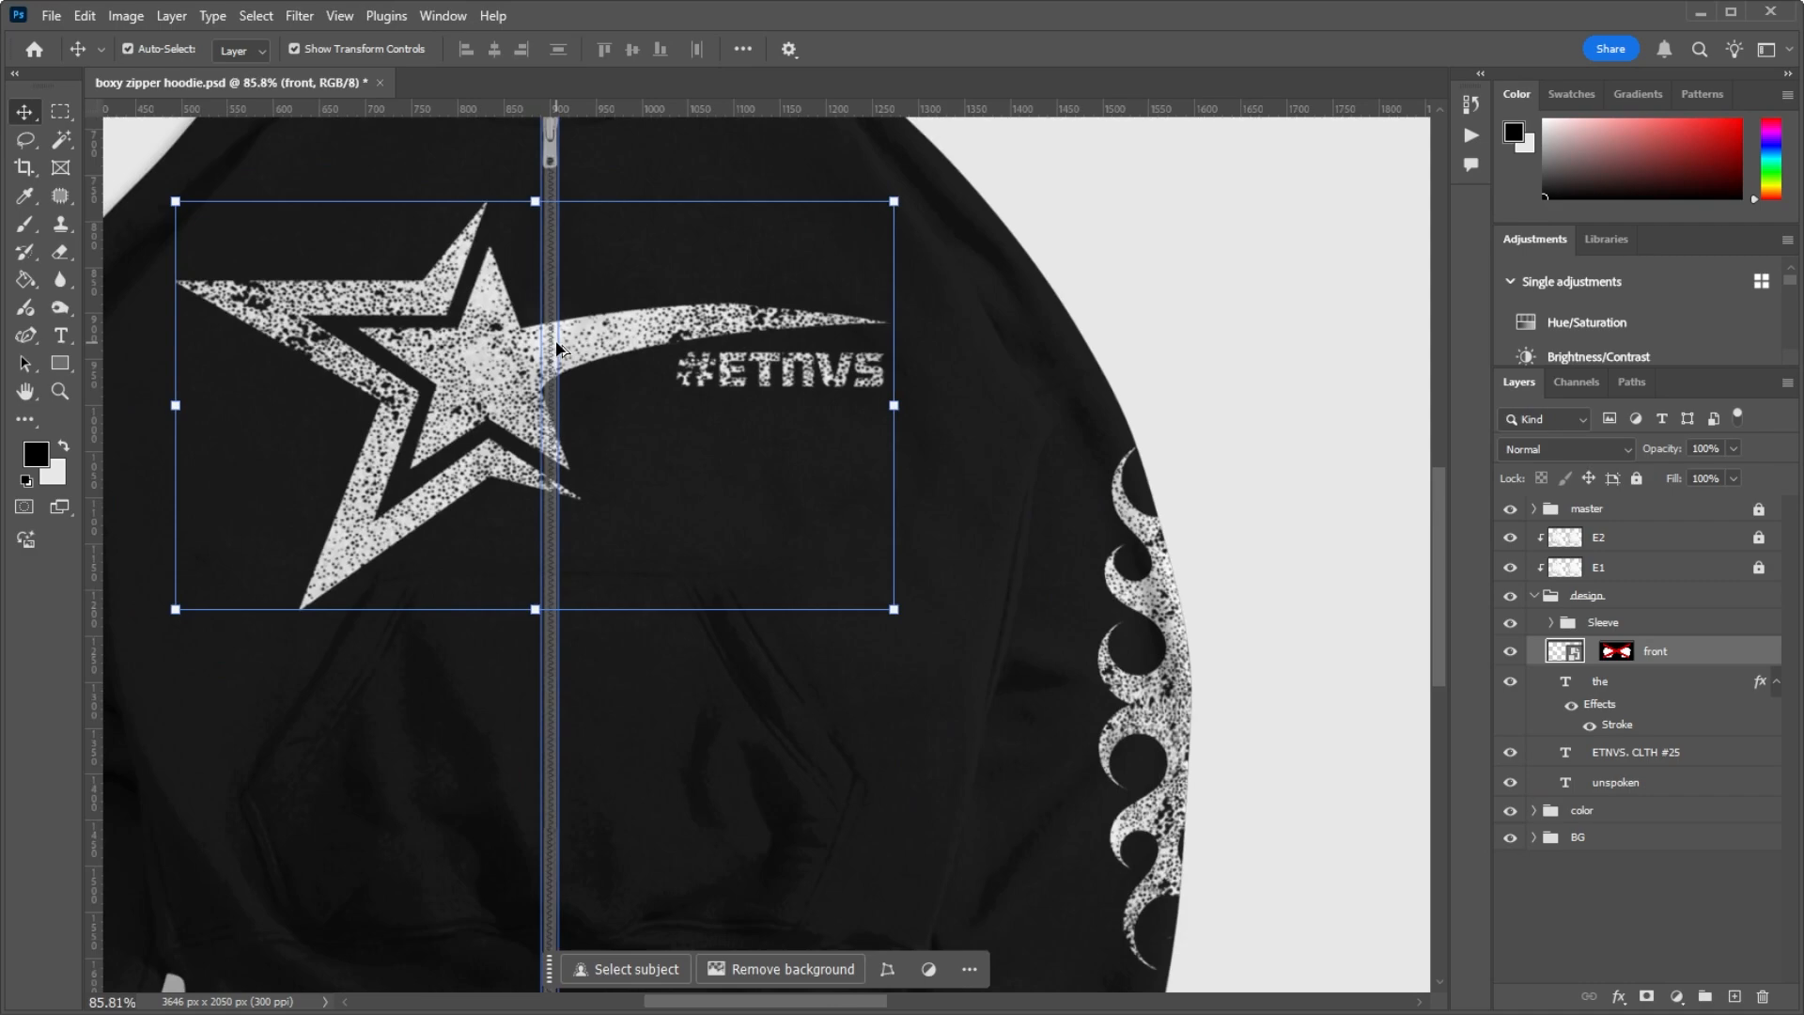
Step: Re-enable the front layer's mask and compare how the star artwork meets the zipper
scroll(558, 349, "up", 5)
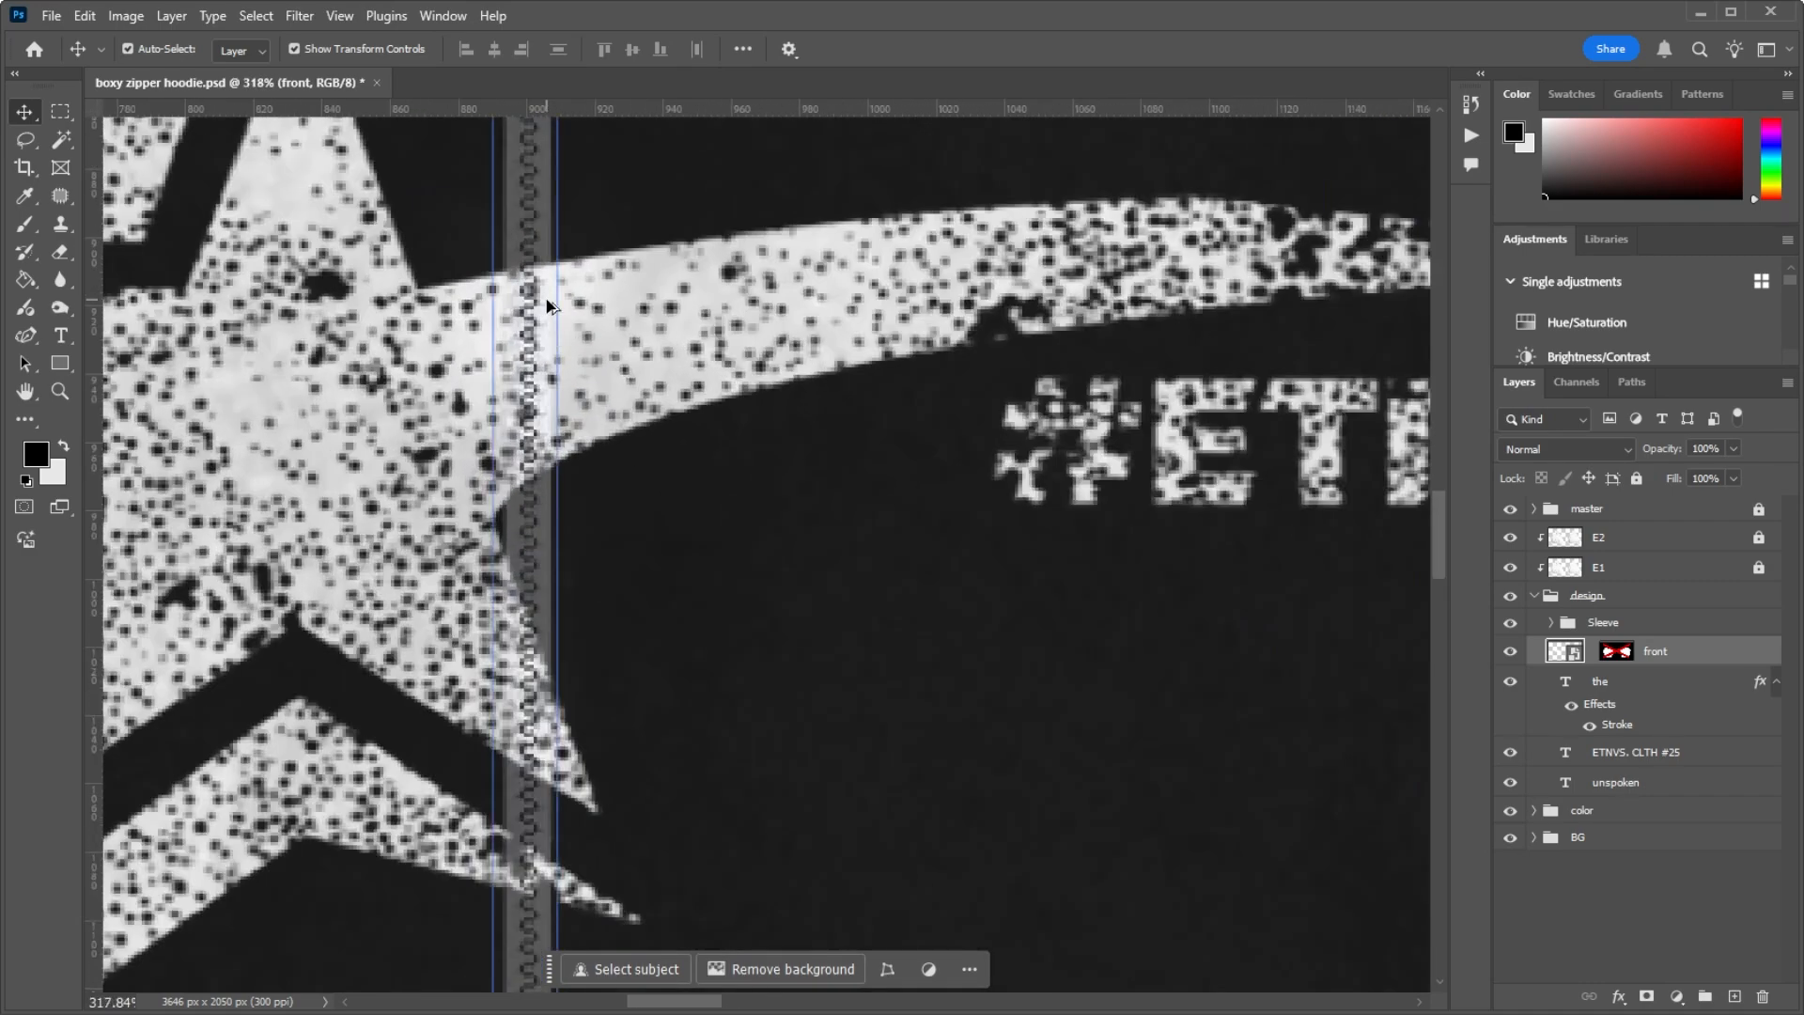
scroll(551, 307, "down", 1)
scroll(550, 312, "down", 2)
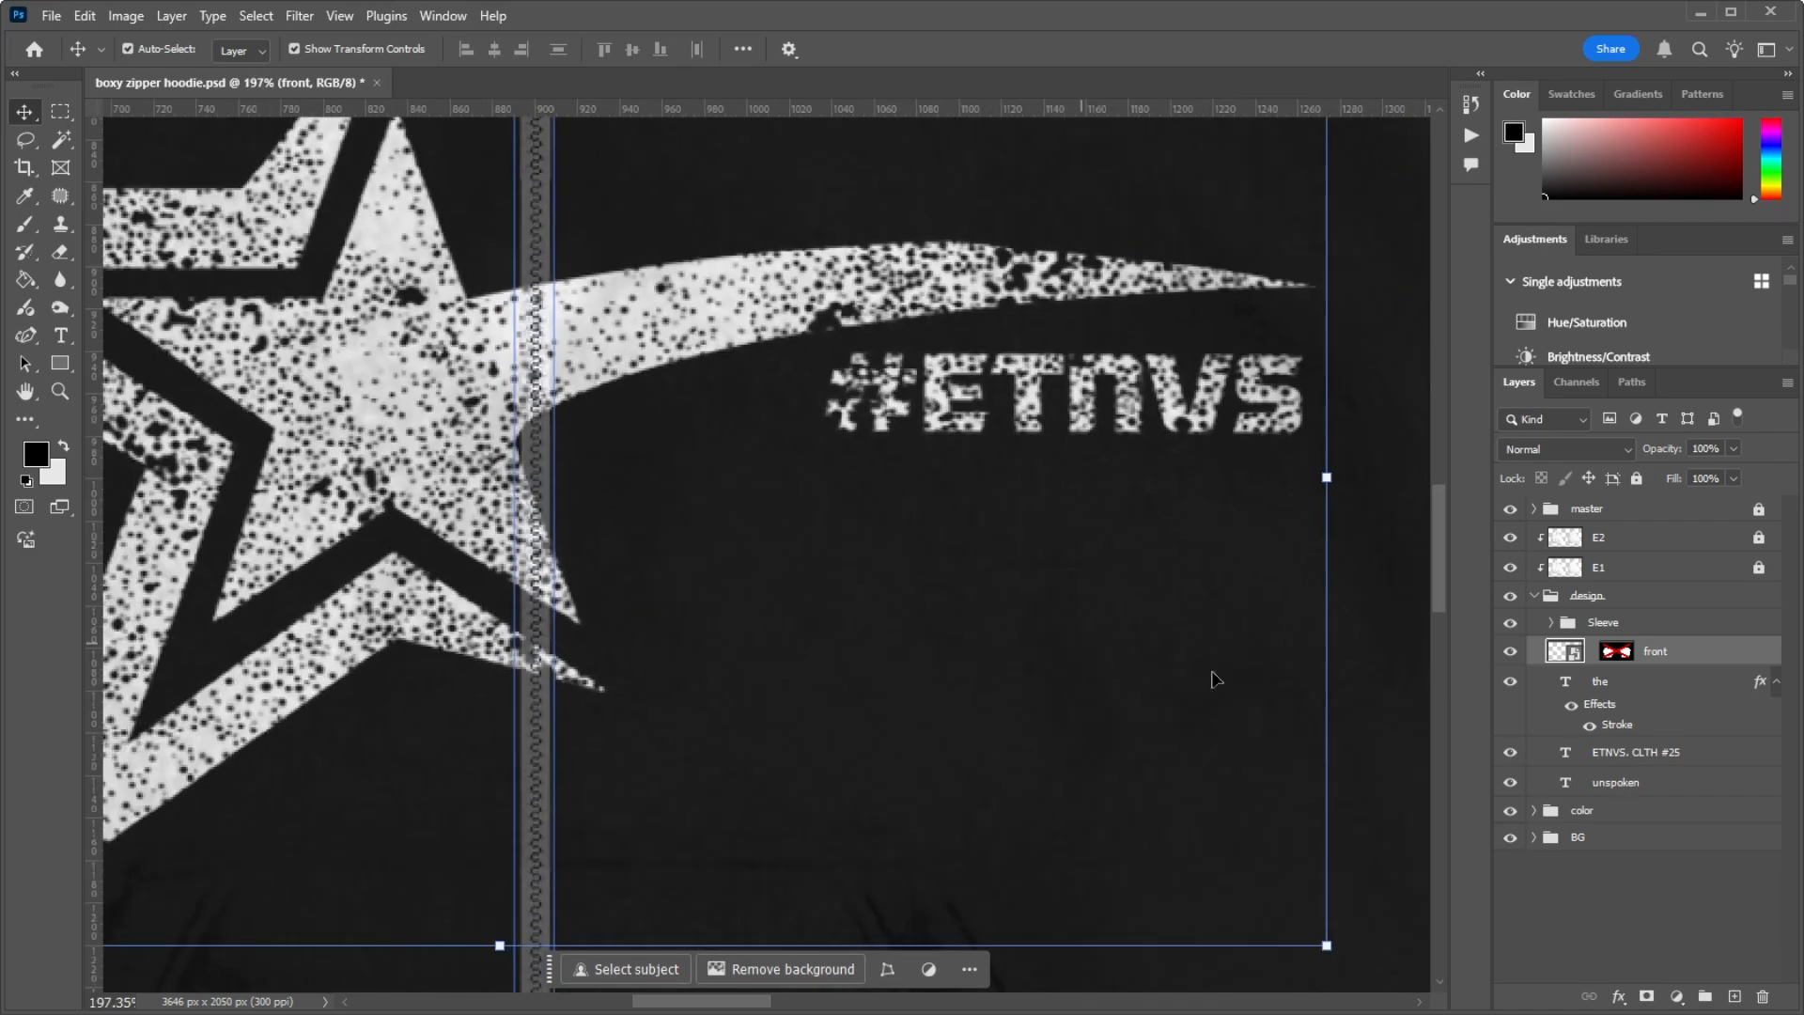
left_click(1626, 657, "shift")
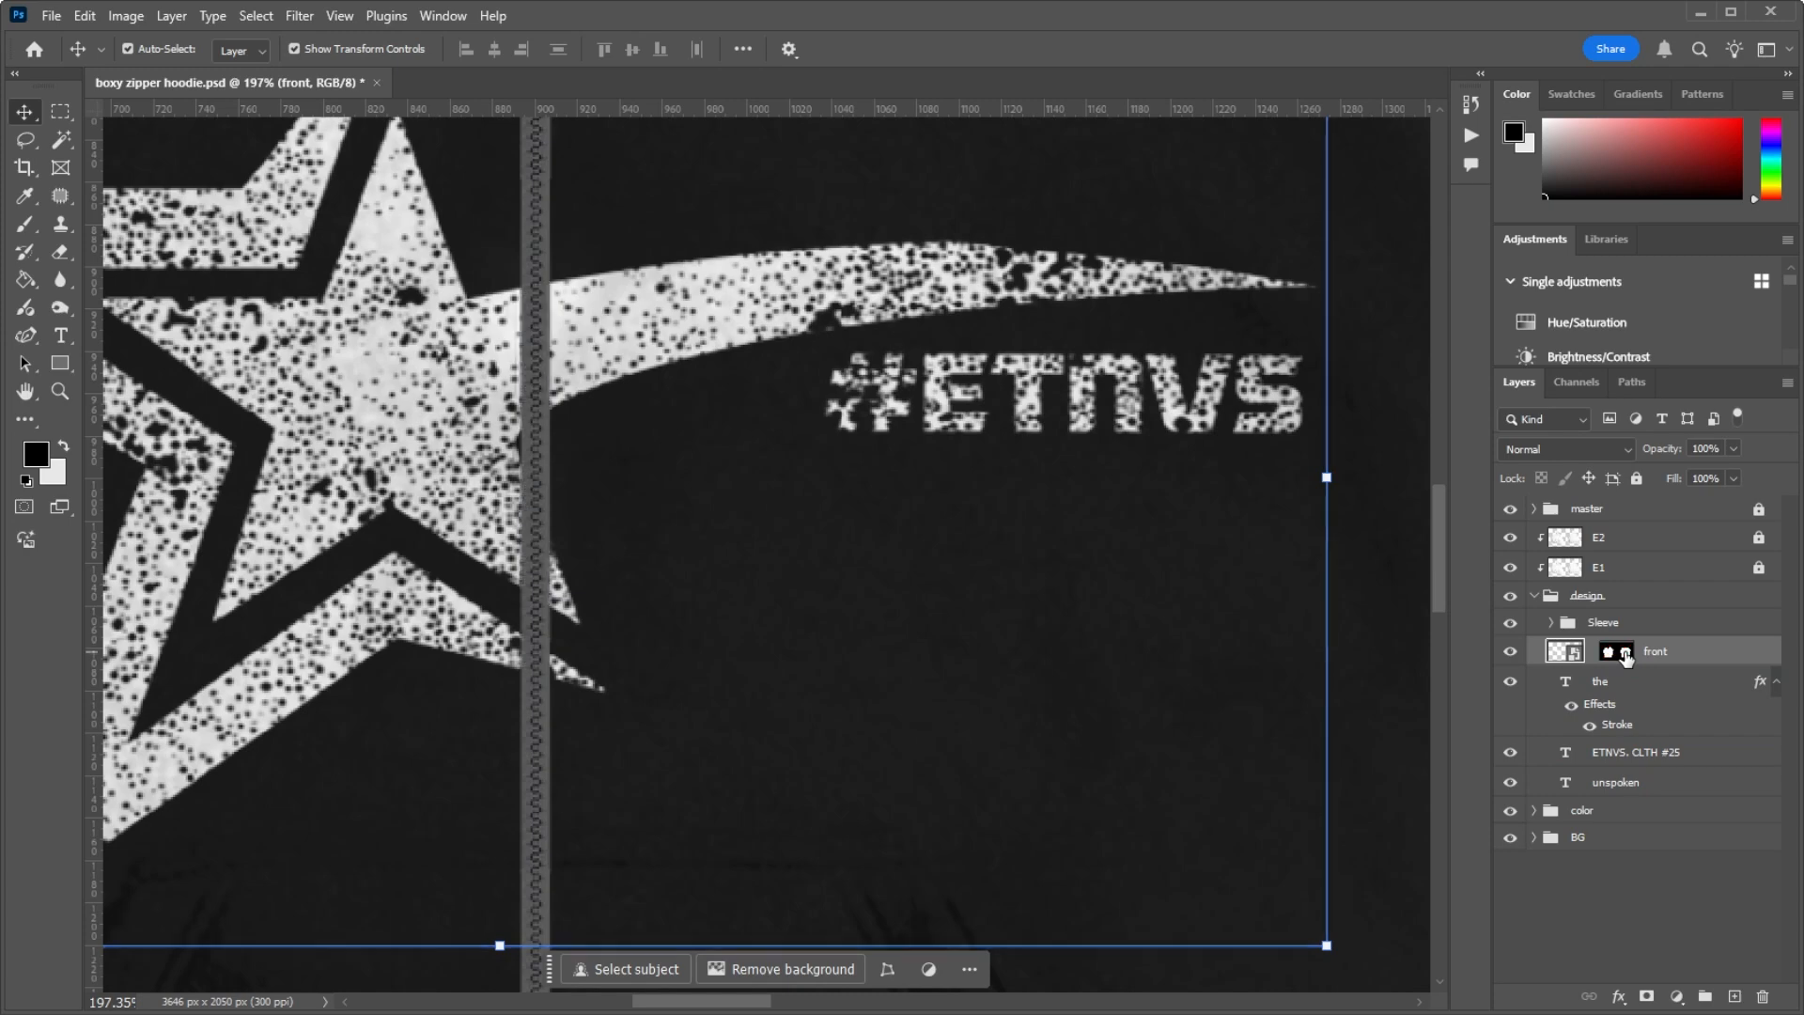
scroll(368, 491, "down", 2)
scroll(394, 472, "down", 4)
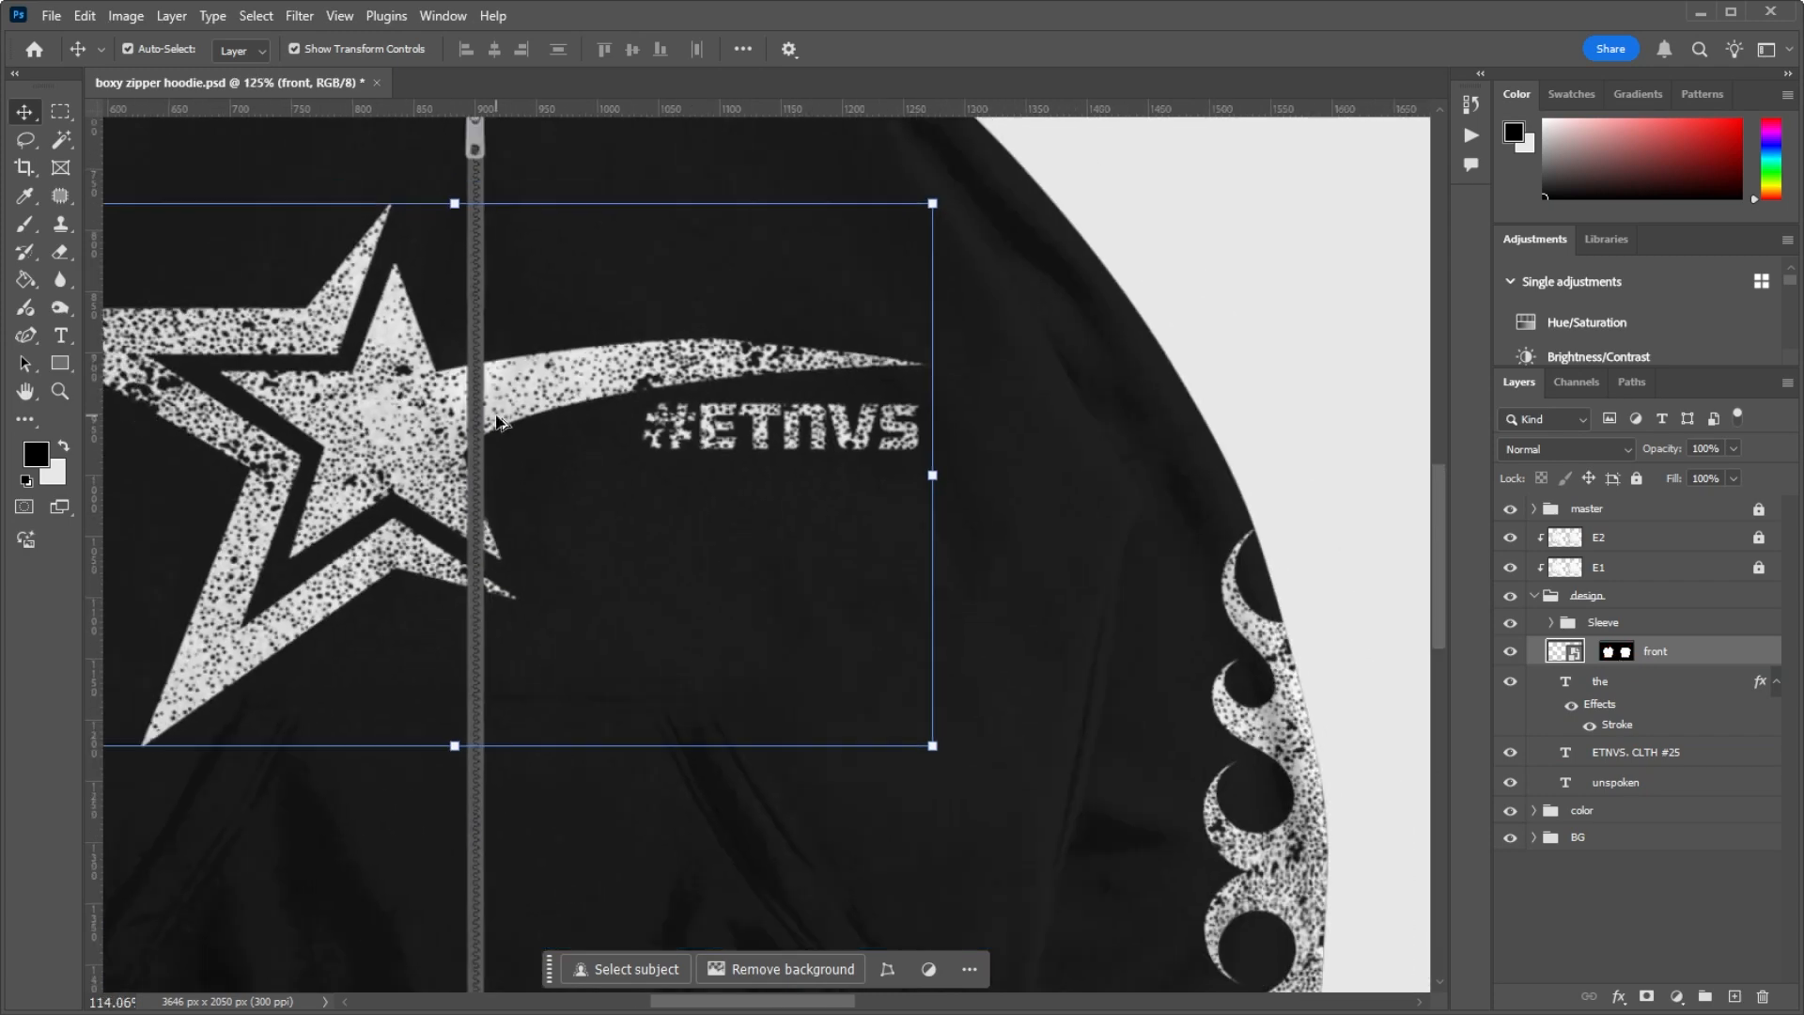
scroll(488, 402, "up", 1)
scroll(487, 402, "up", 5)
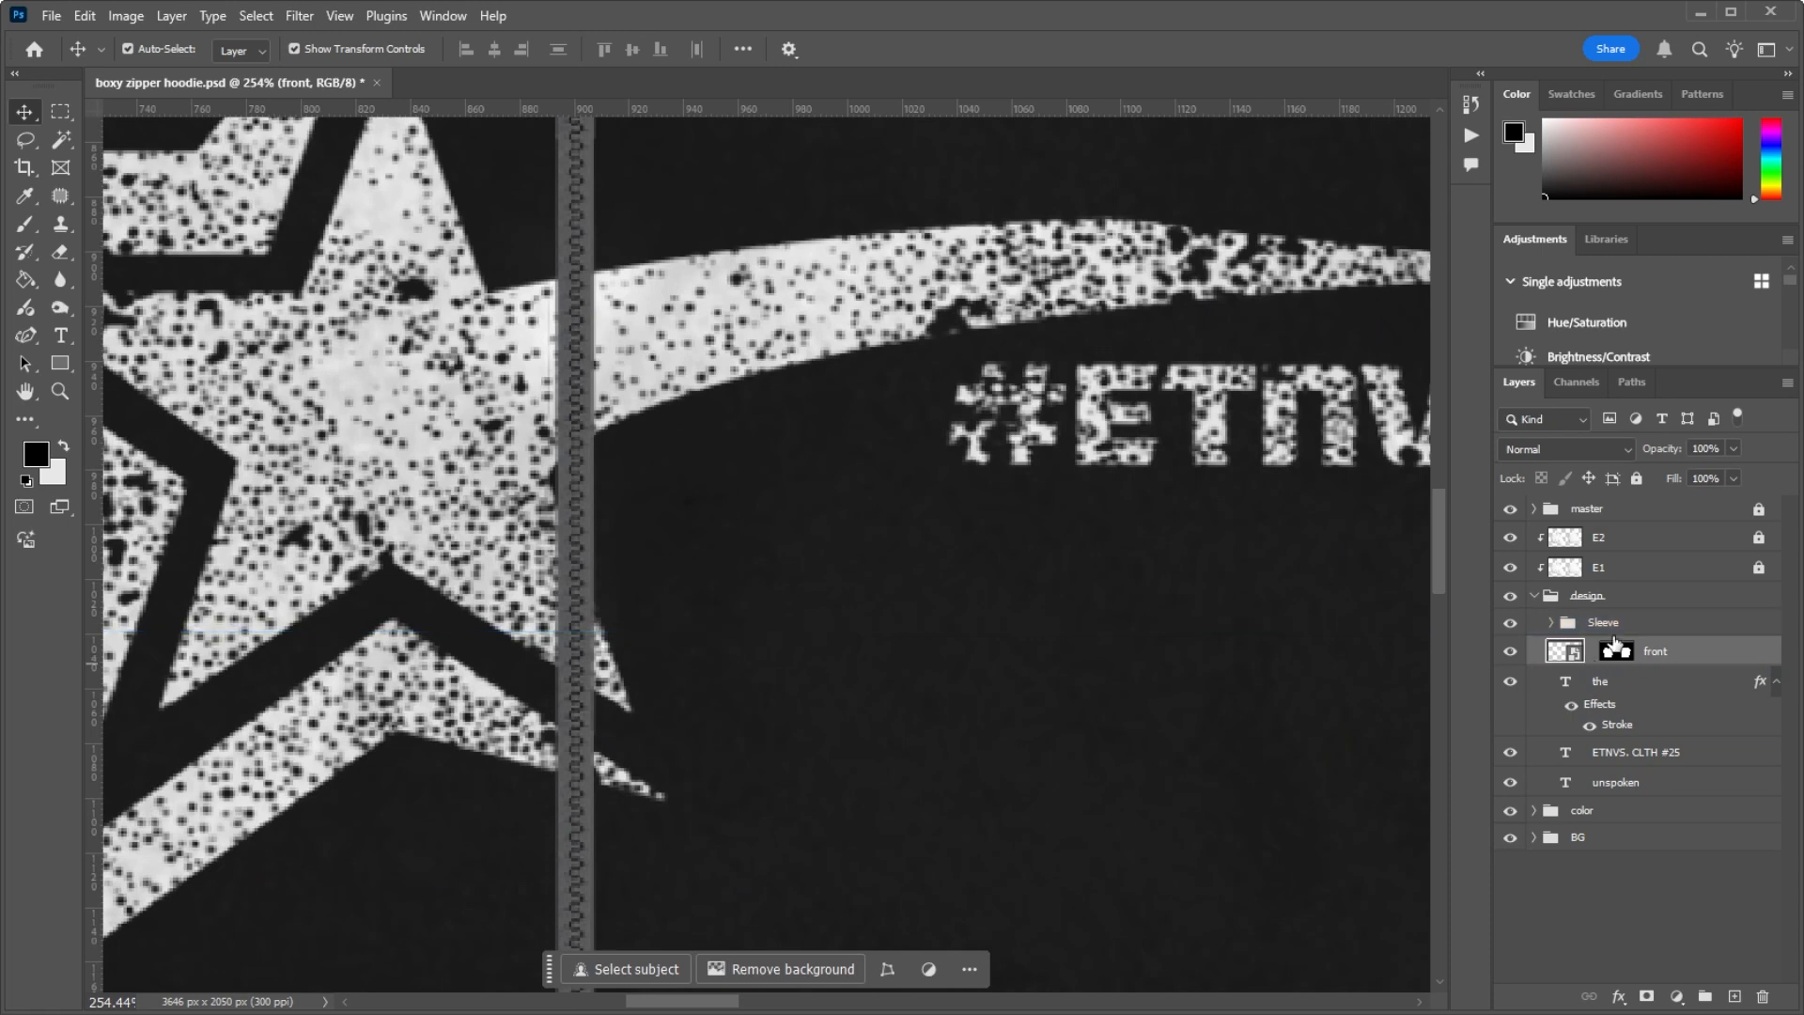
Step: Open the front layer's smart object, look over its star artwork and close it again
double_click(1564, 655)
scroll(442, 435, "down", 3)
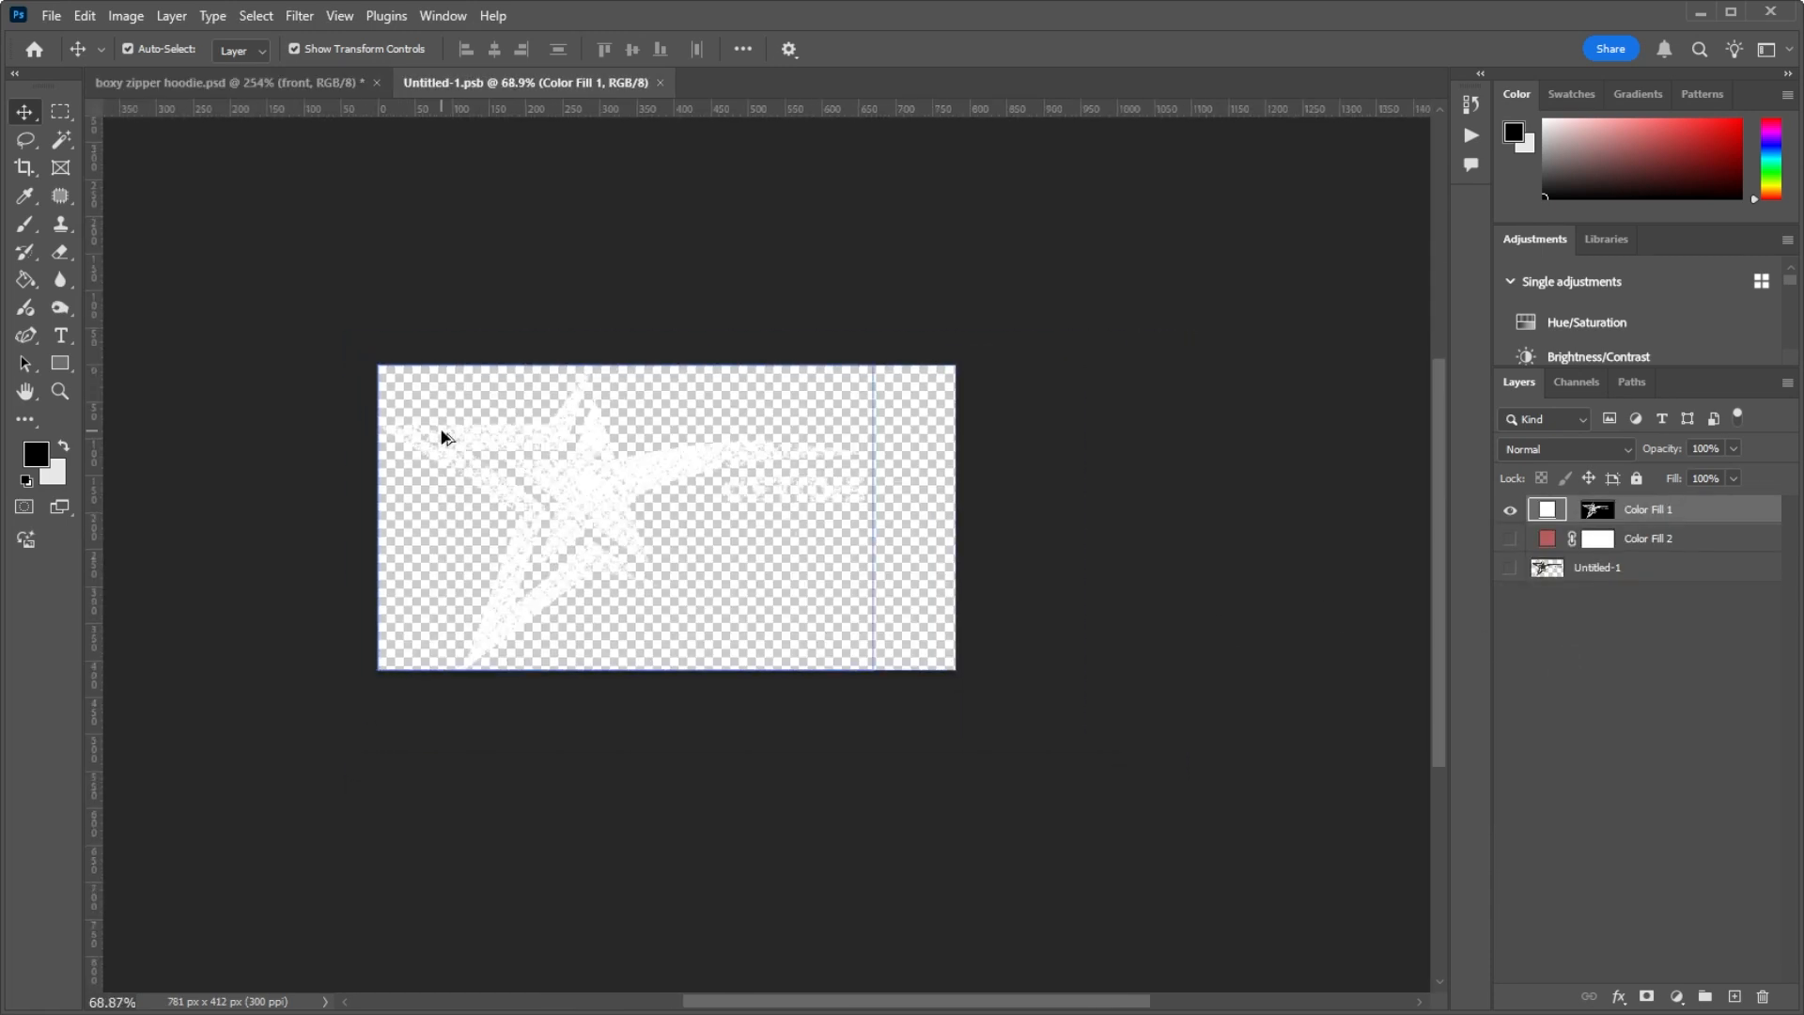
scroll(735, 526, "up", 5)
scroll(1027, 412, "down", 2)
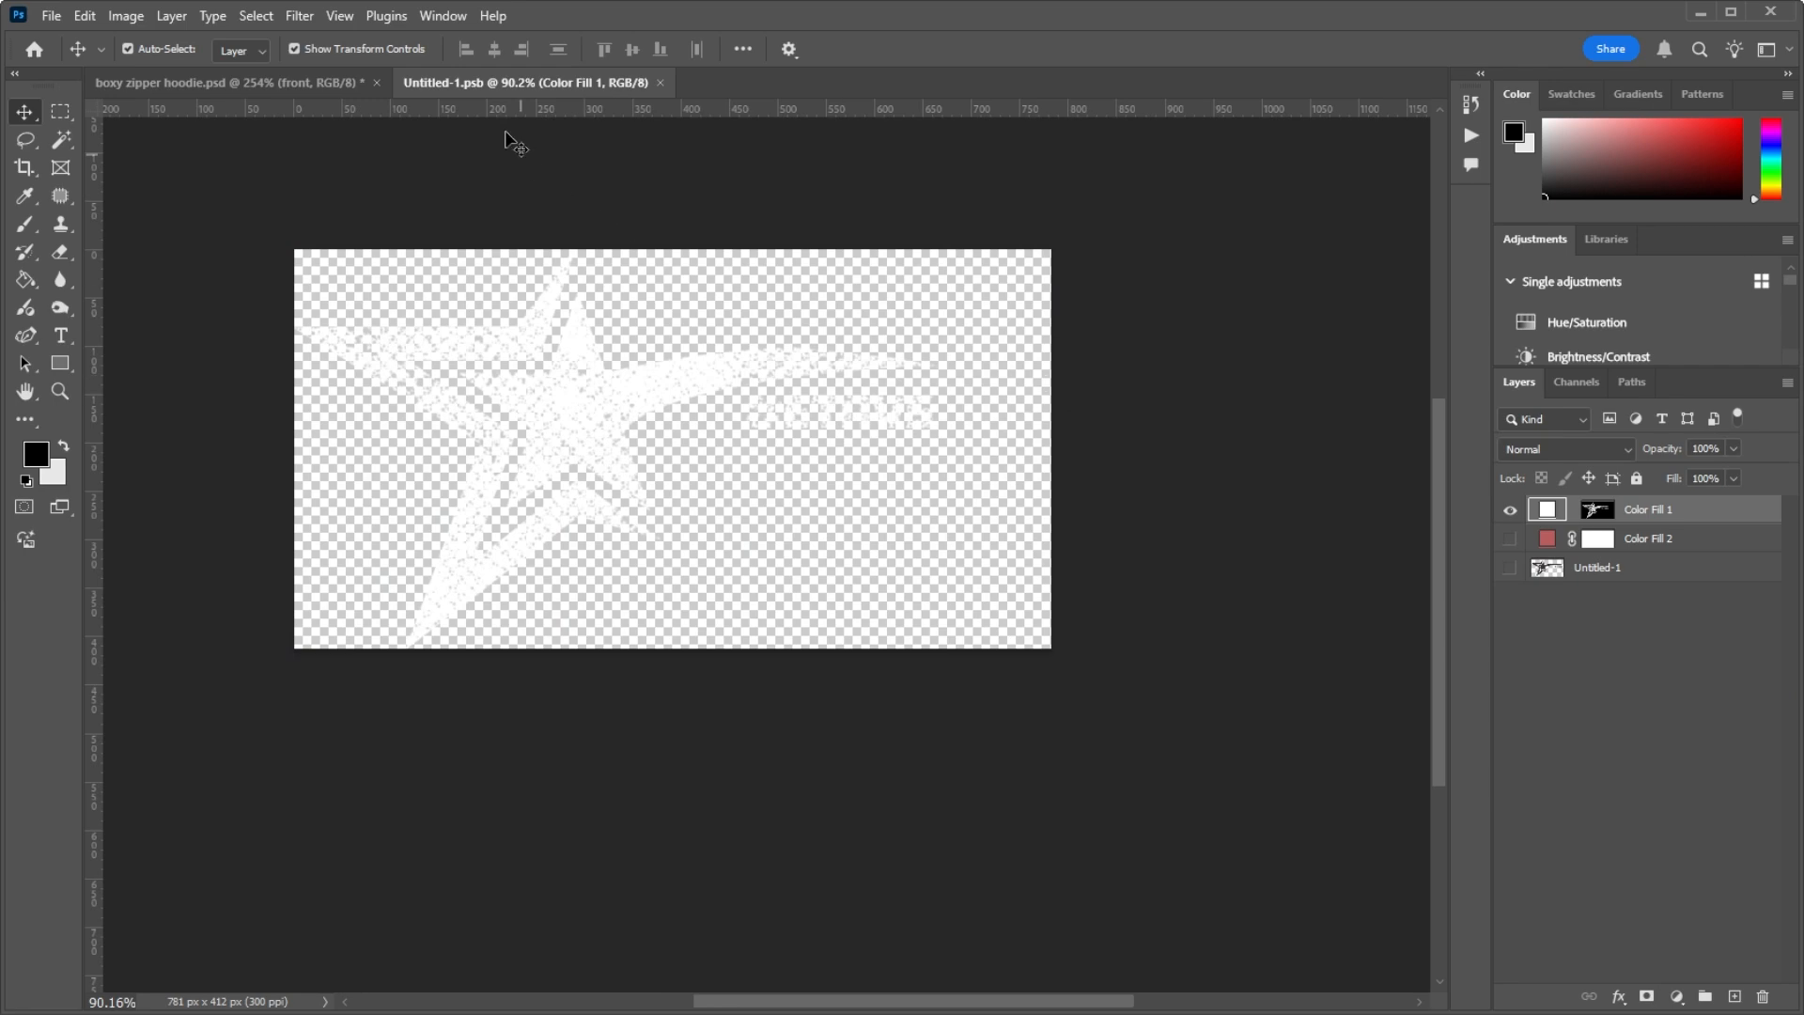
left_click(660, 83)
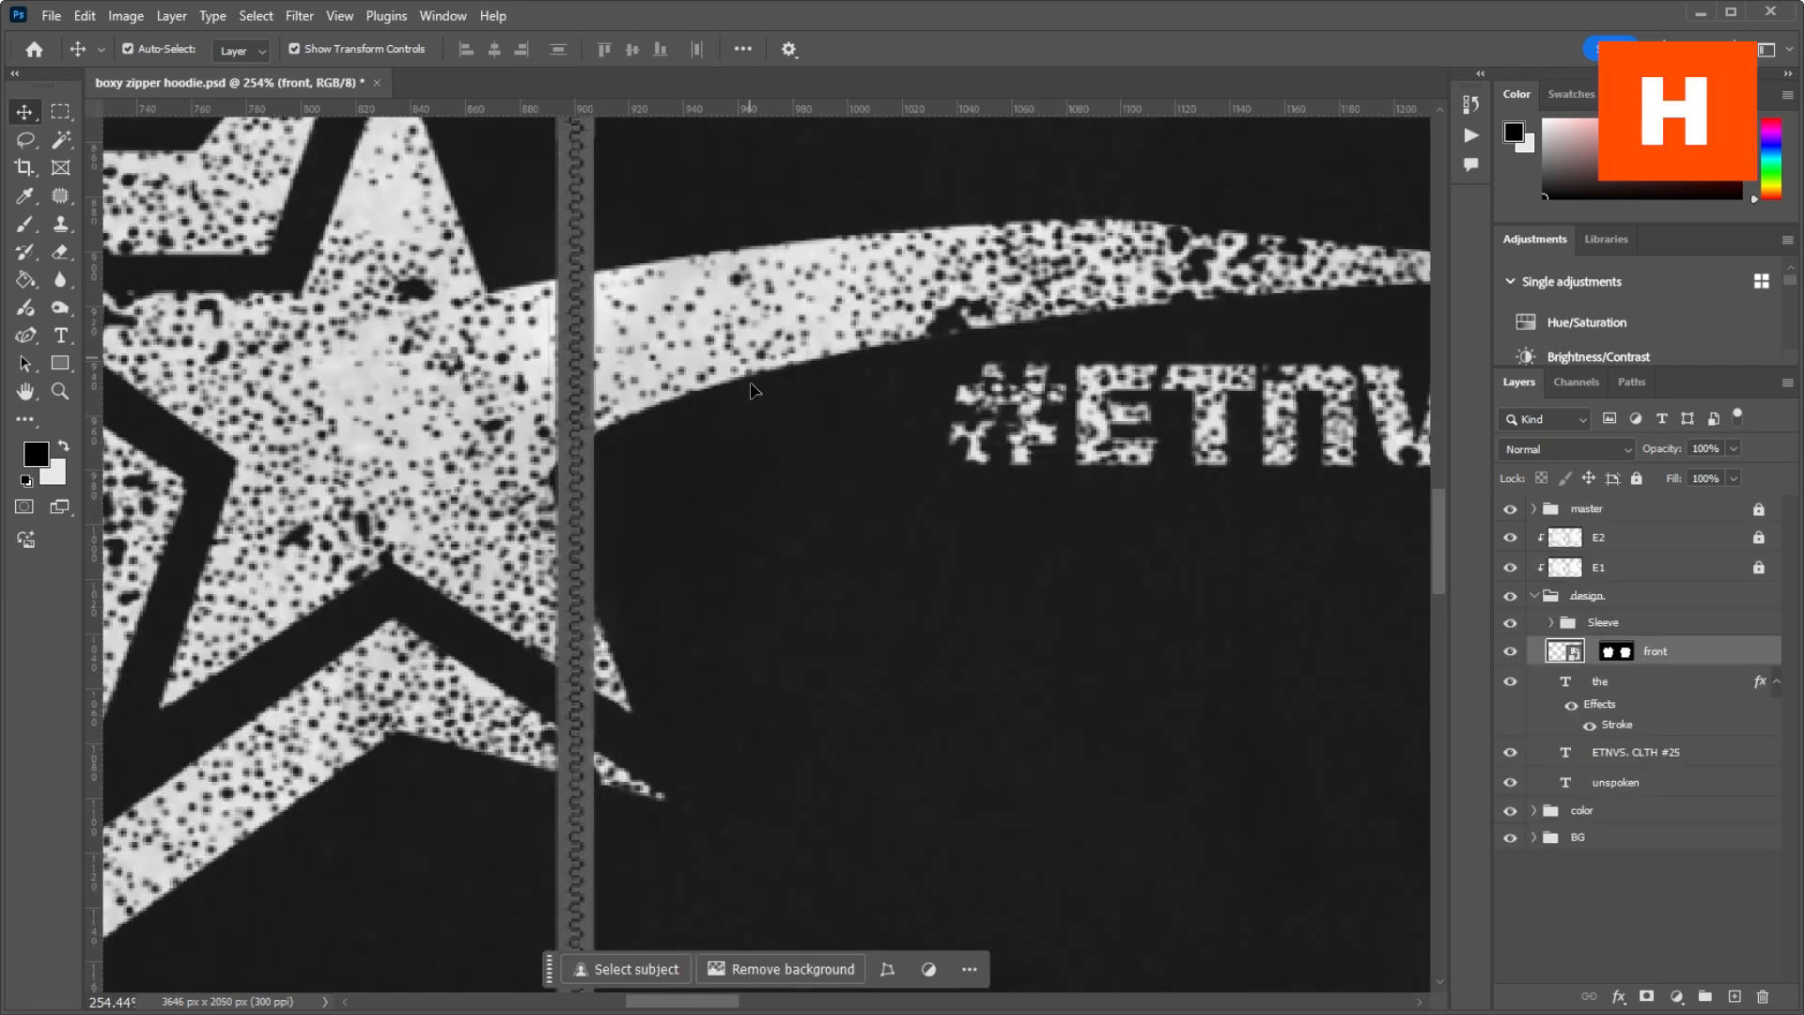
Step: Place Untitled-1.png from the zipper hoodie boxy folder into the hoodie mockup above the front layer
scroll(714, 413, "down", 4)
scroll(695, 434, "down", 1)
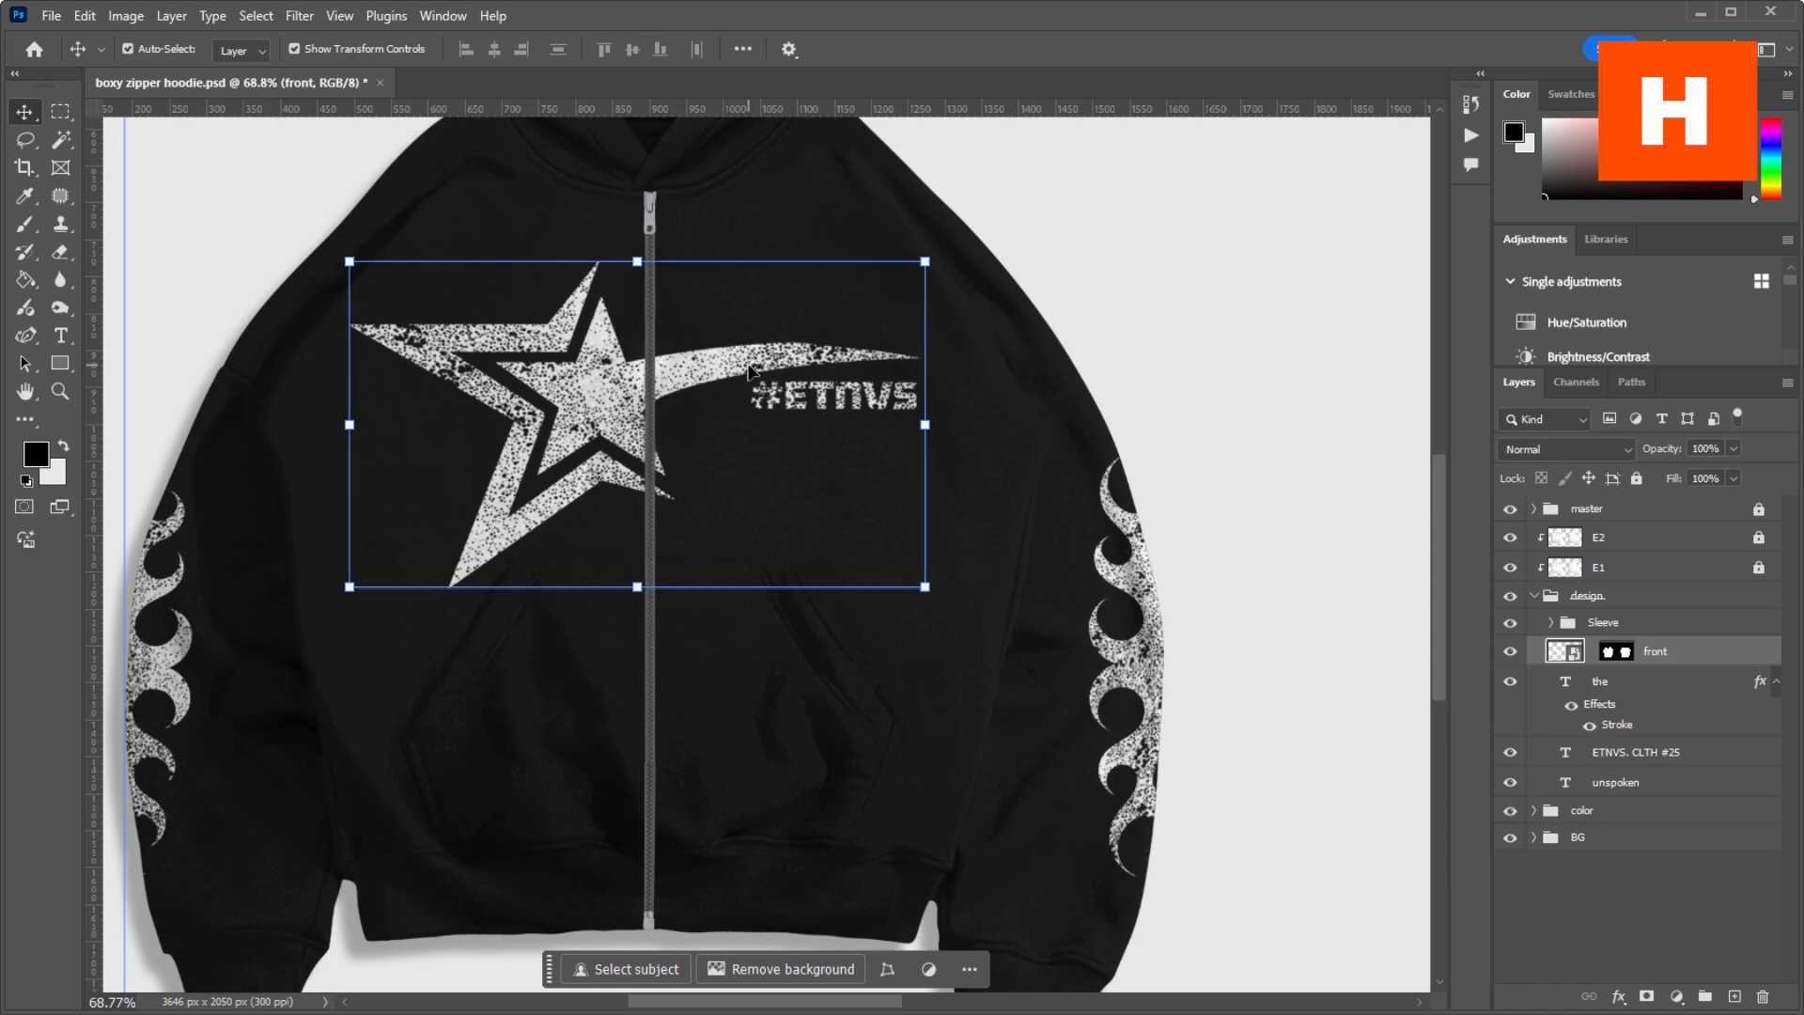
key("alt+Tab")
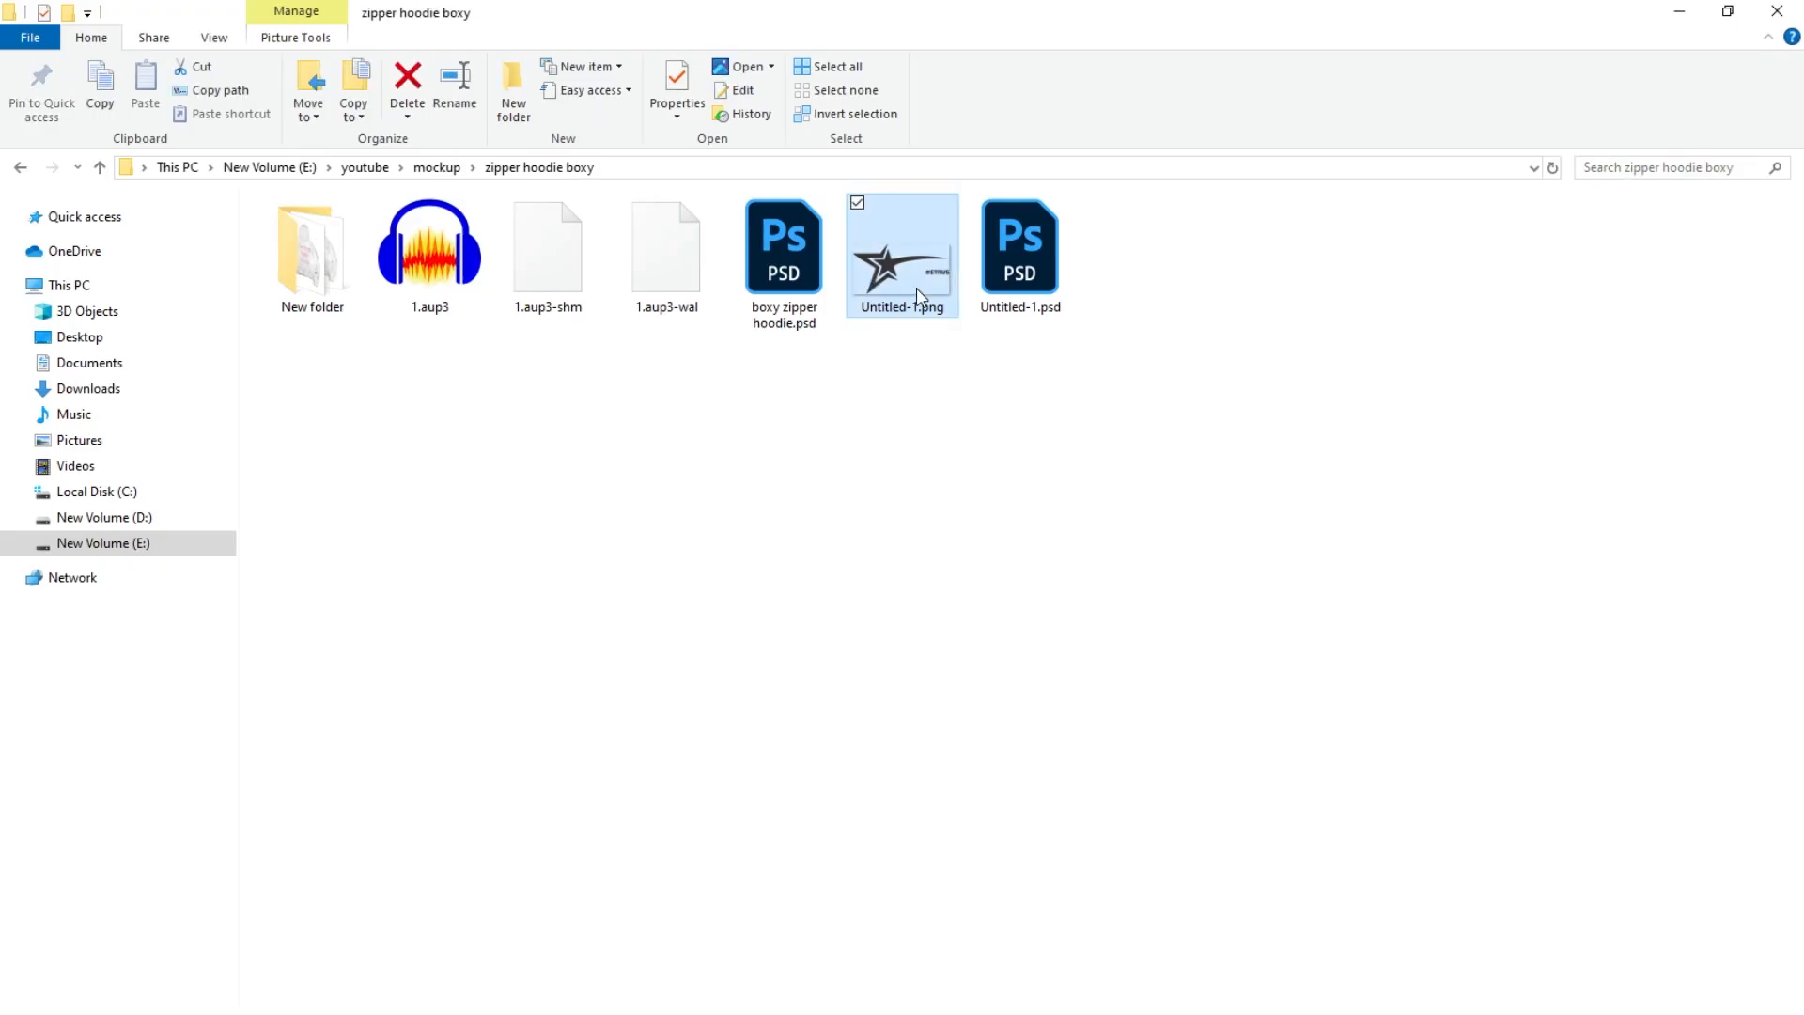
left_click_drag(916, 287, 634, 481)
key("alt+Tab")
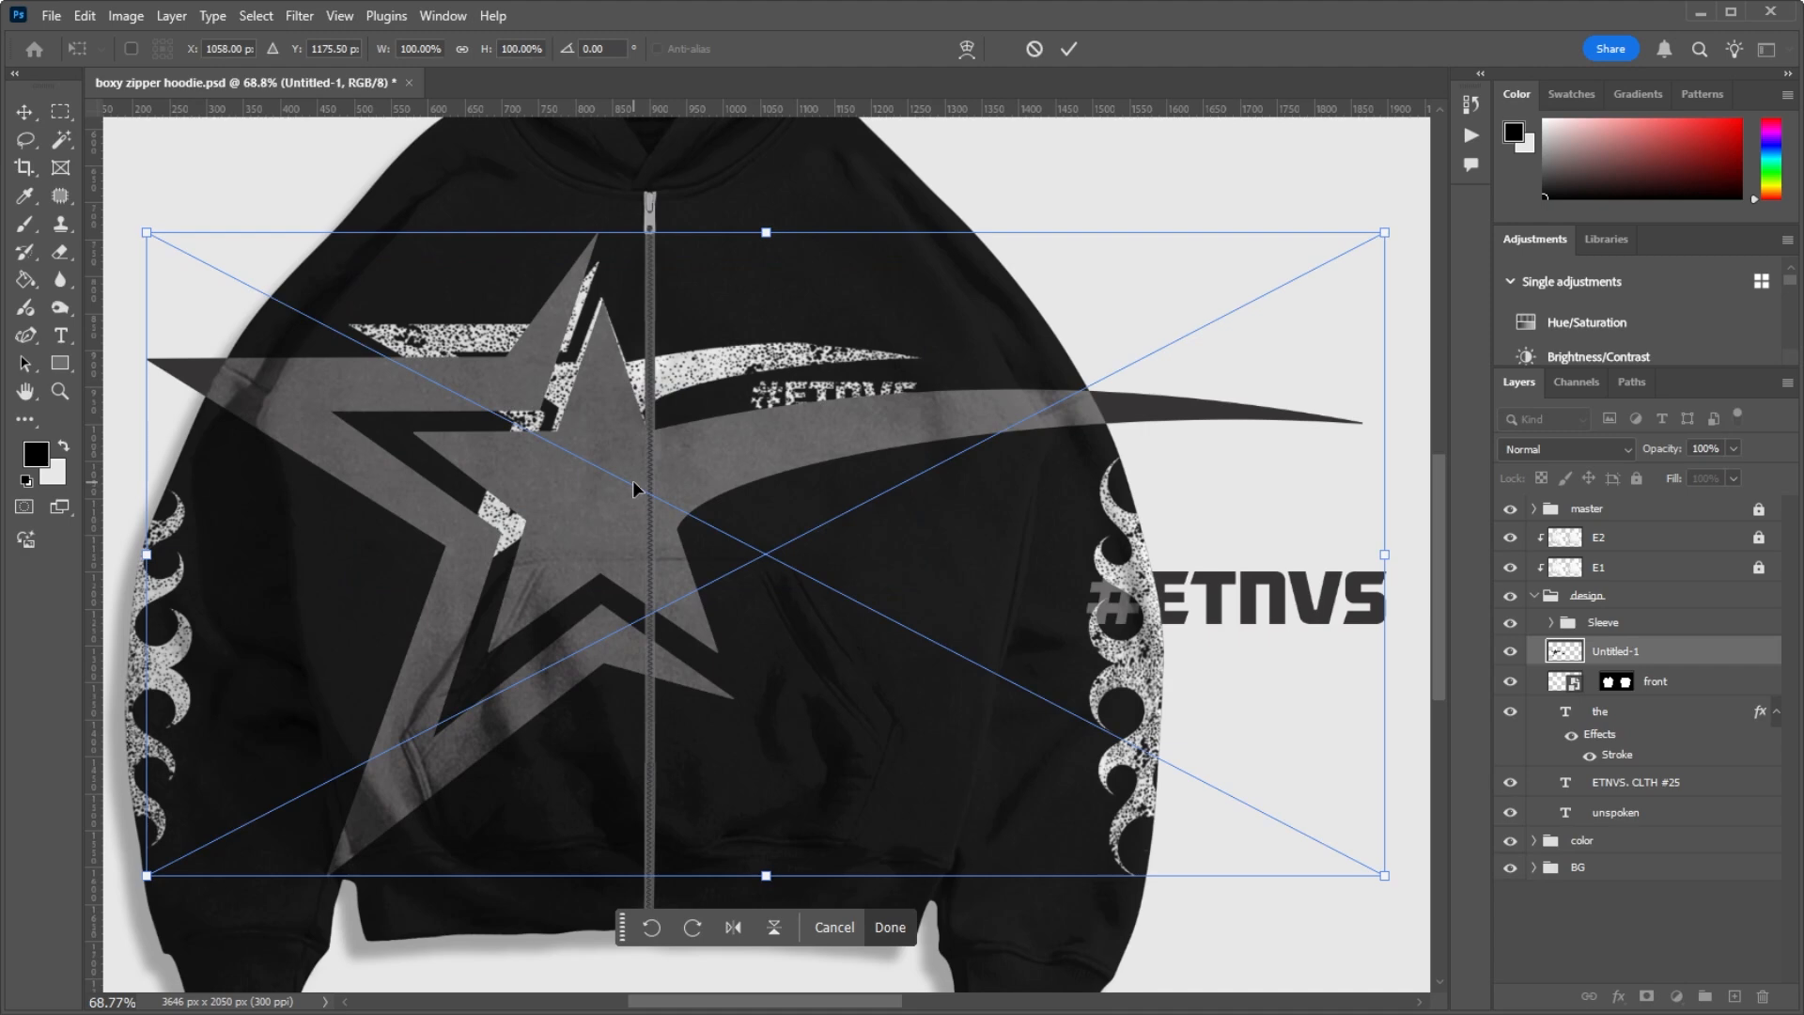
key("Return")
Step: Rasterize the Untitled-1 layer and delete its #ETNVS lettering and the outer end of the swoosh
scroll(195, 220, "down", 3)
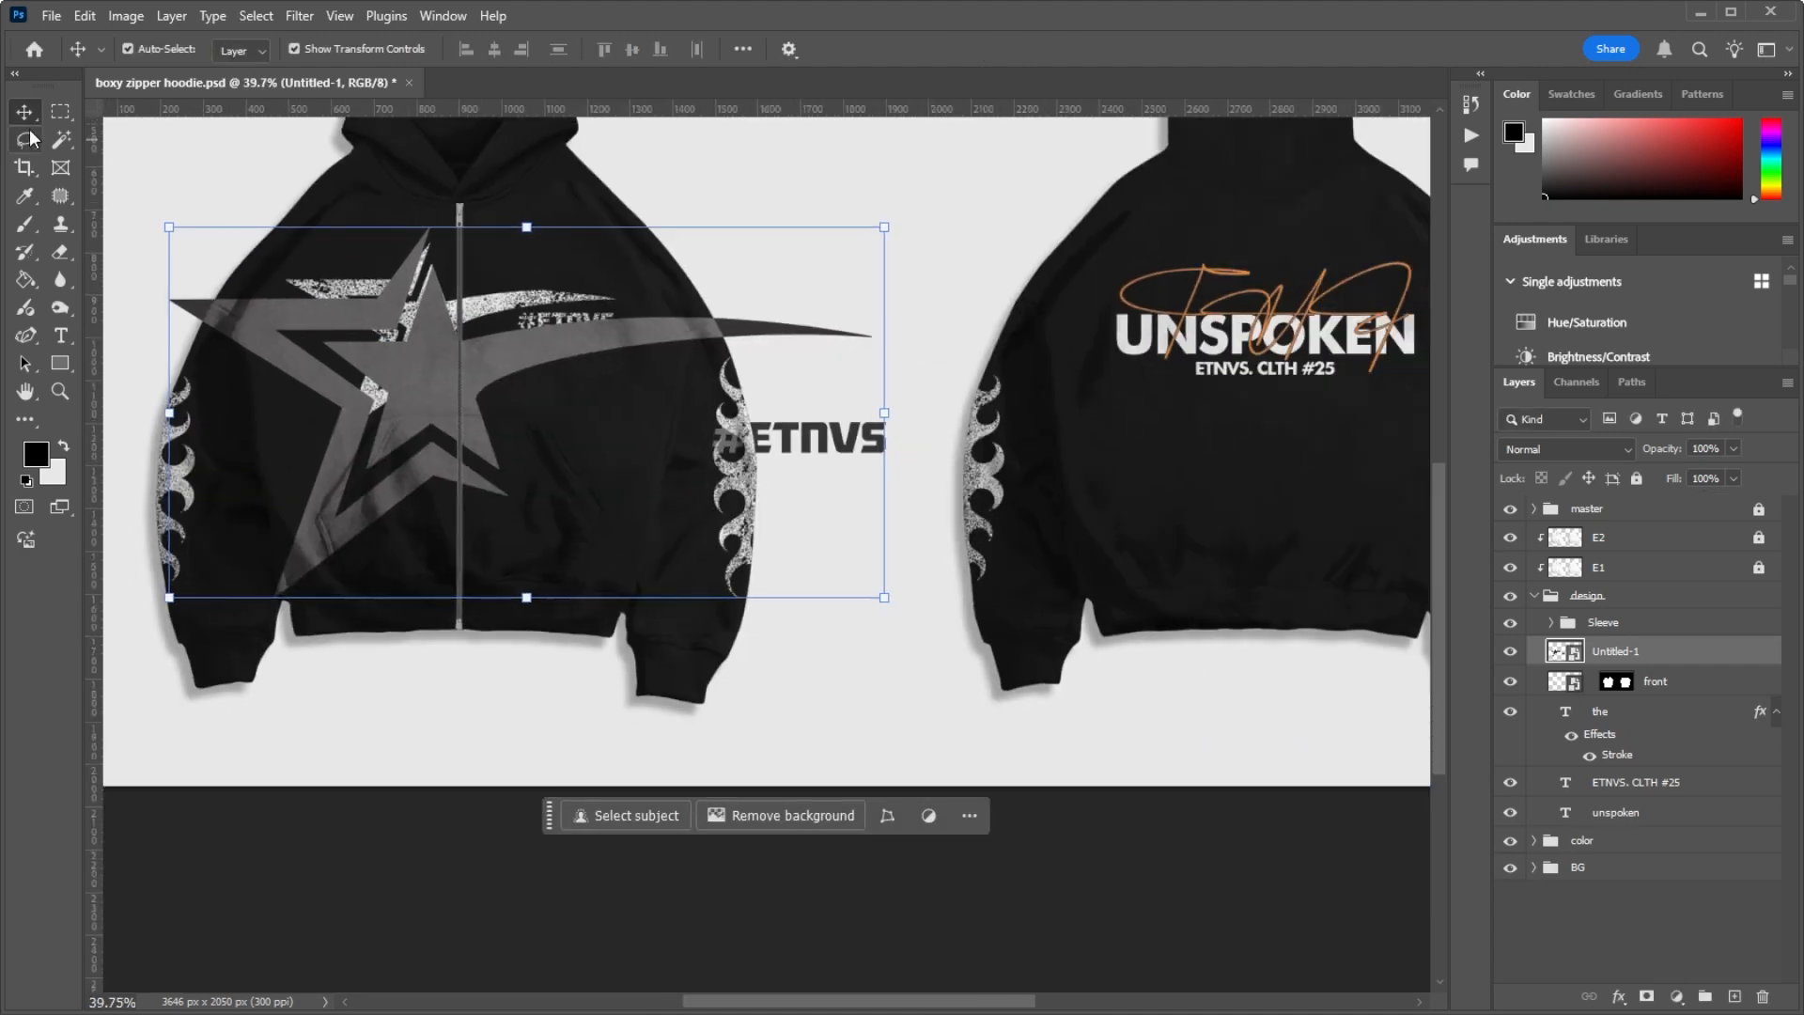
key("e")
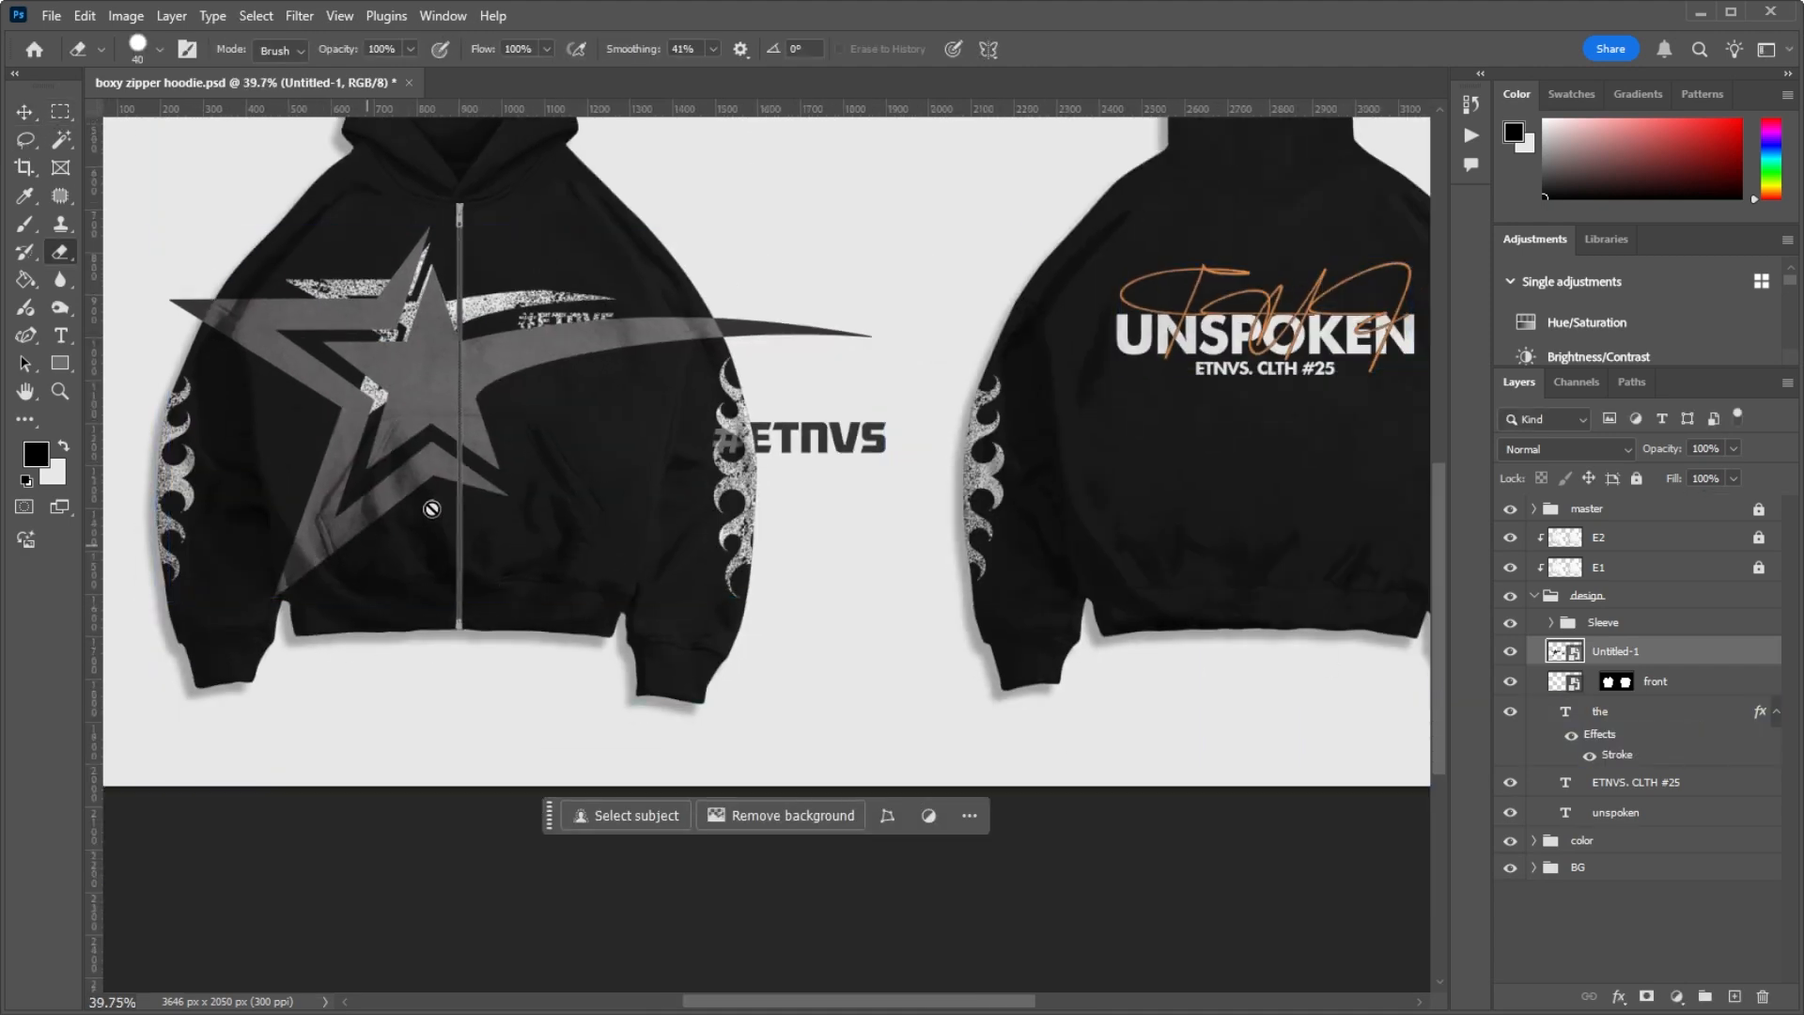
left_click(496, 387)
left_click(804, 391)
left_click(61, 113)
left_click_drag(995, 254, 604, 587)
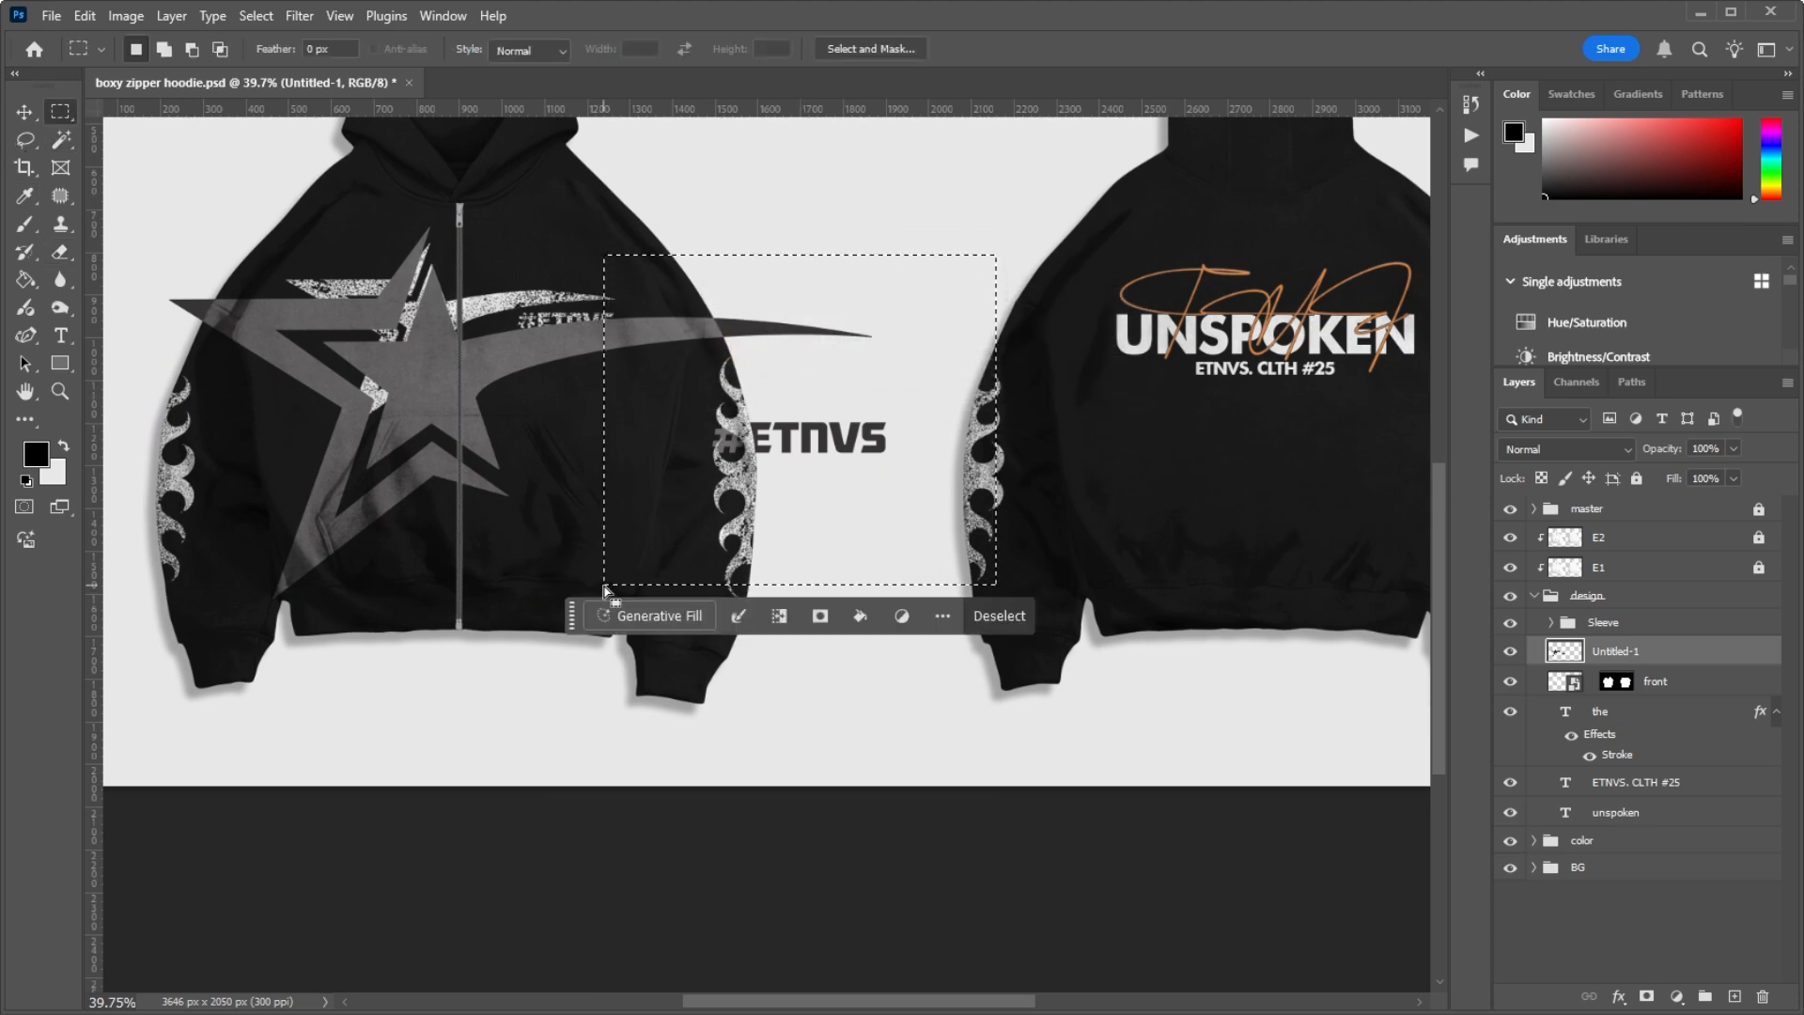
key("Delete")
key("ctrl+d")
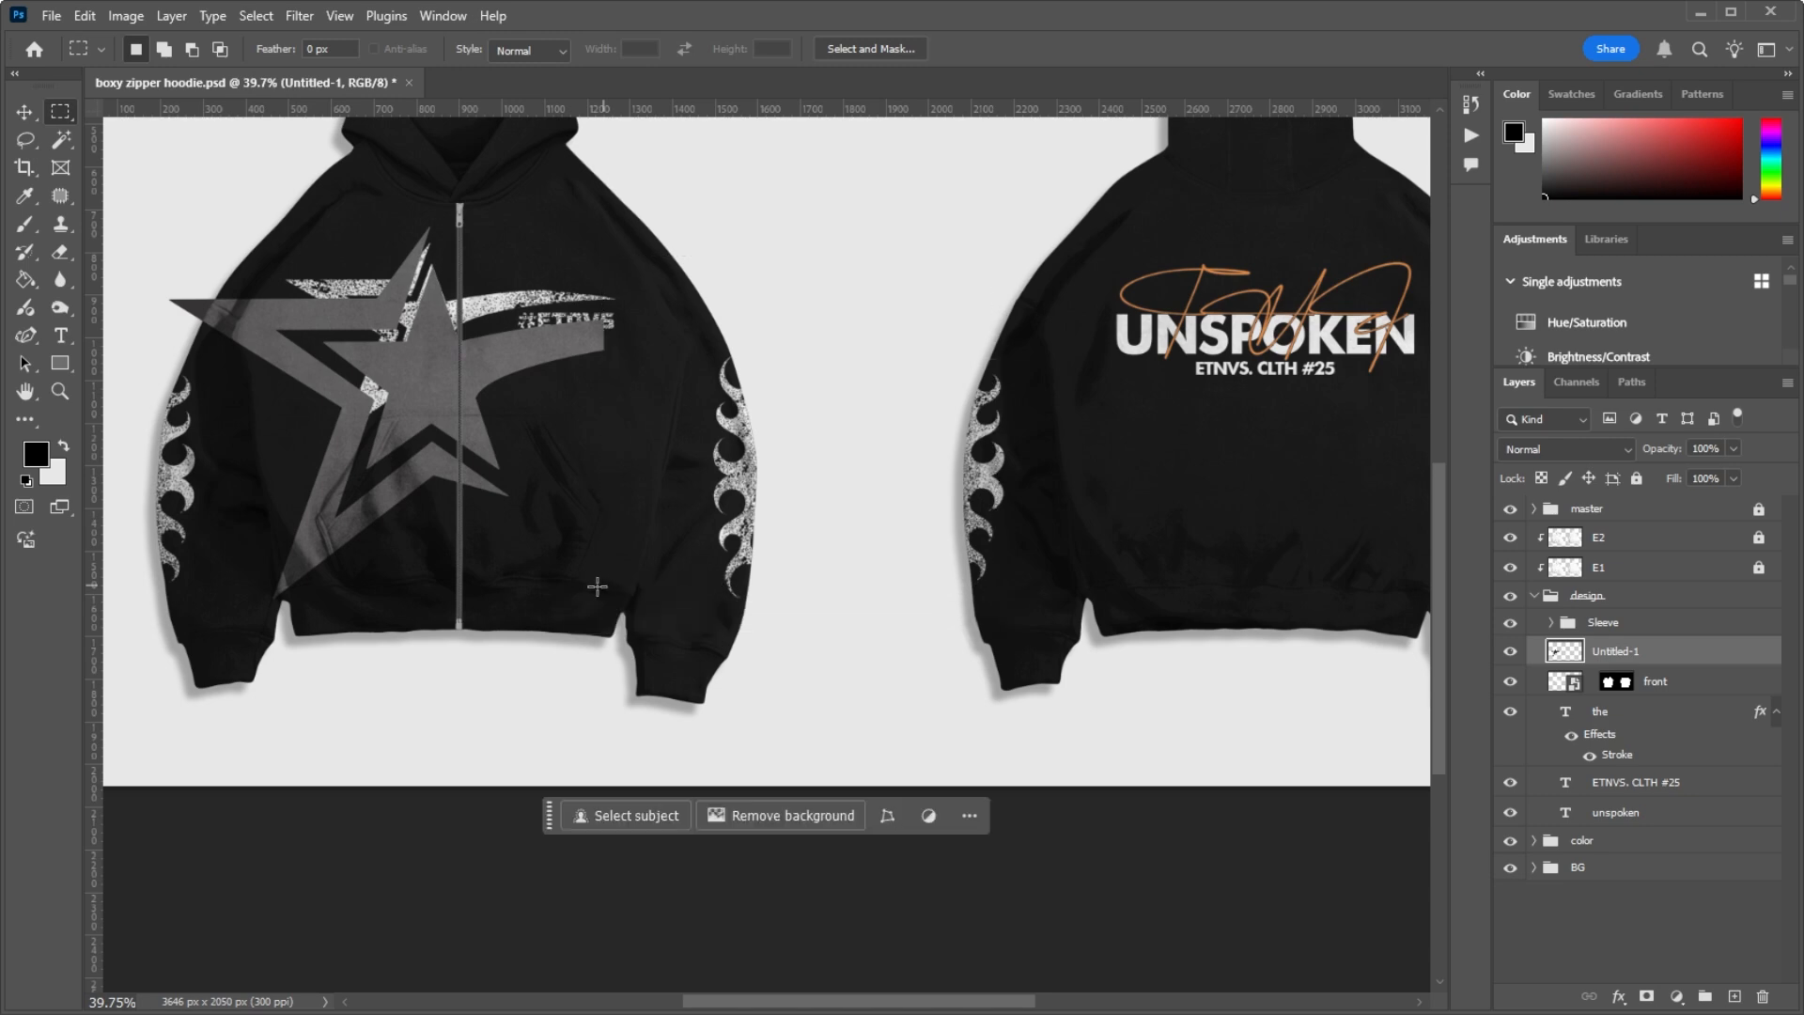
Step: Scale the new star artwork to 57.66%, position it on the chest across the zipper and hide the front layer
key("t")
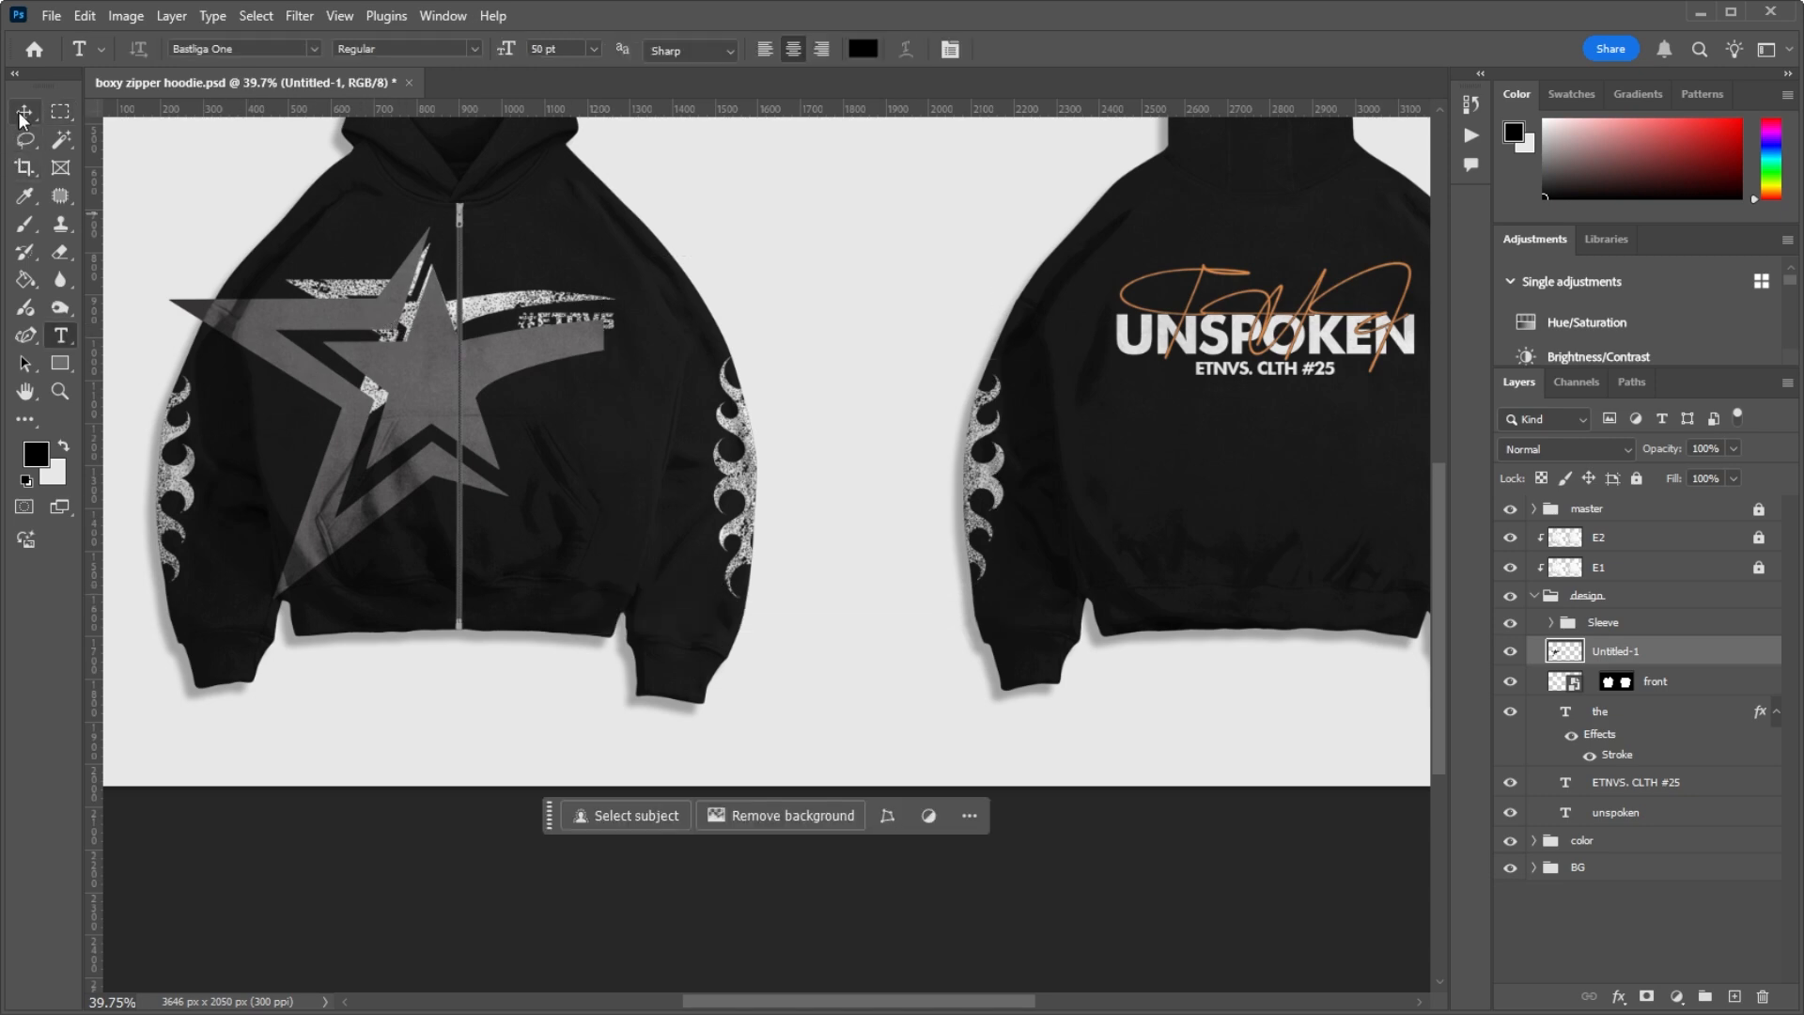
left_click(18, 111)
left_click_drag(194, 310, 262, 270)
left_click_drag(671, 188, 615, 231)
left_click_drag(537, 349, 513, 332)
left_click_drag(590, 215, 551, 249)
left_click_drag(482, 349, 479, 316)
scroll(470, 282, "up", 5)
scroll(476, 279, "up", 4)
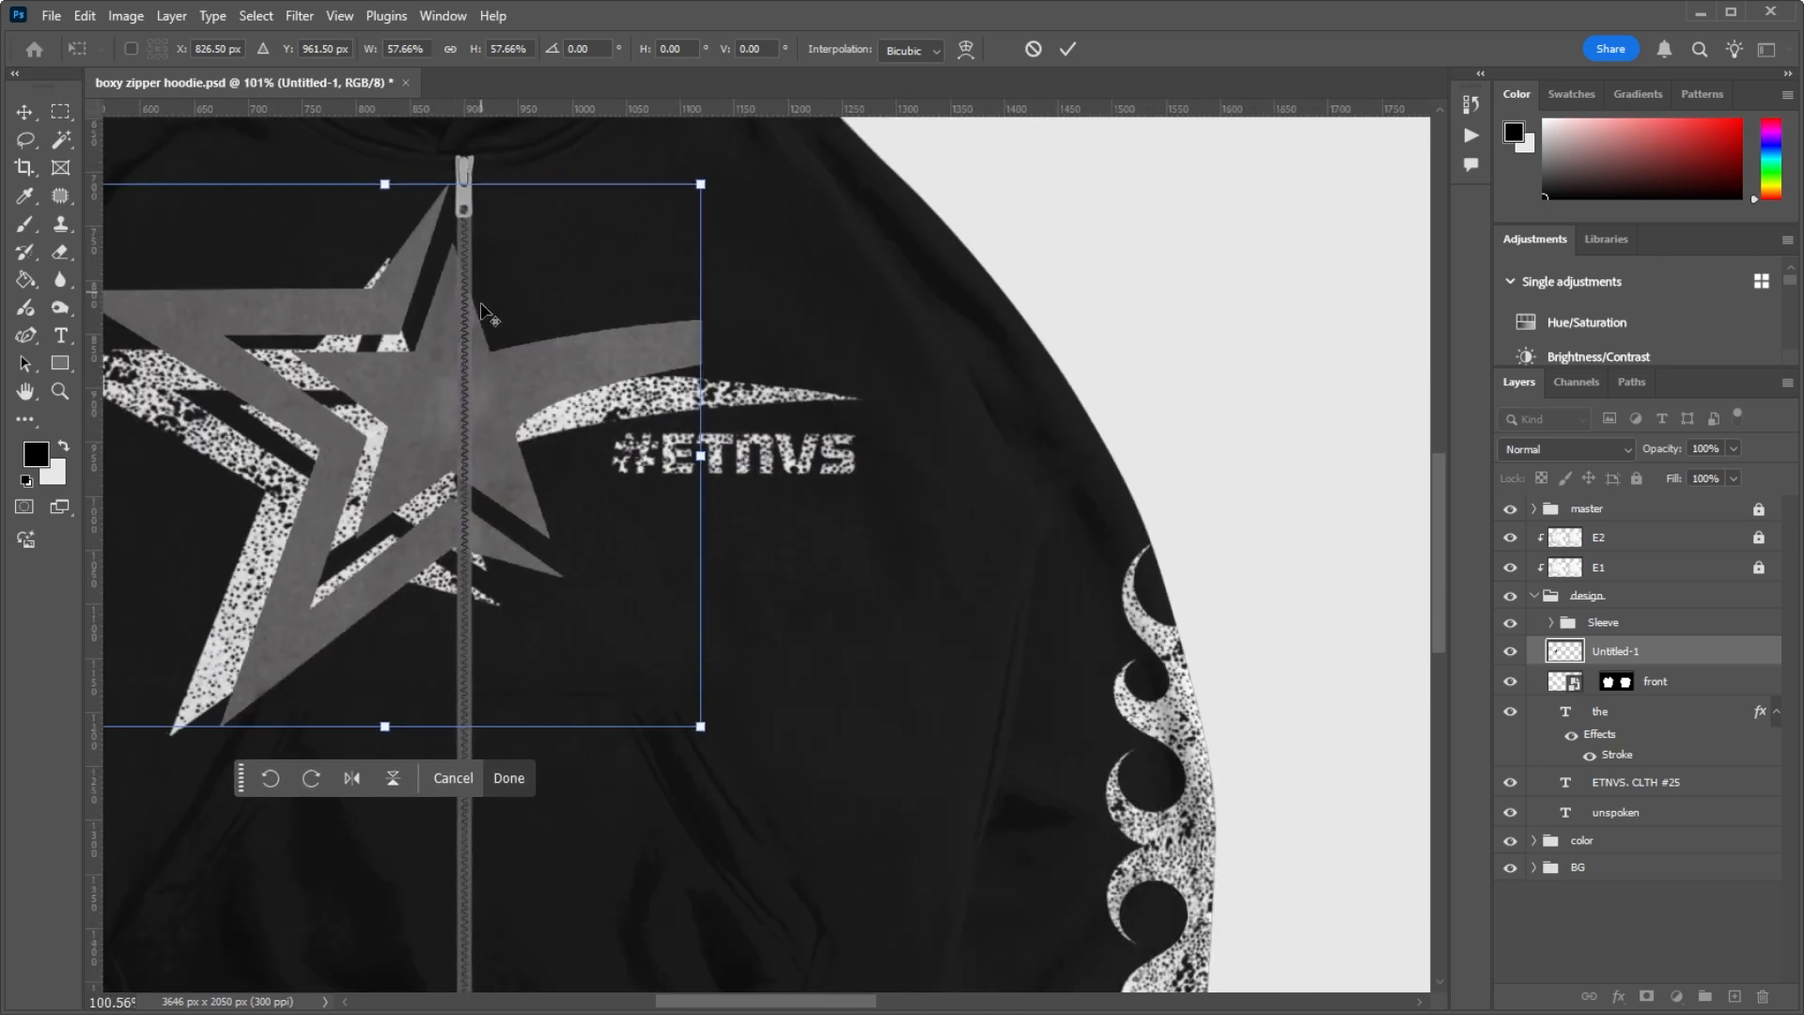
left_click(1507, 683)
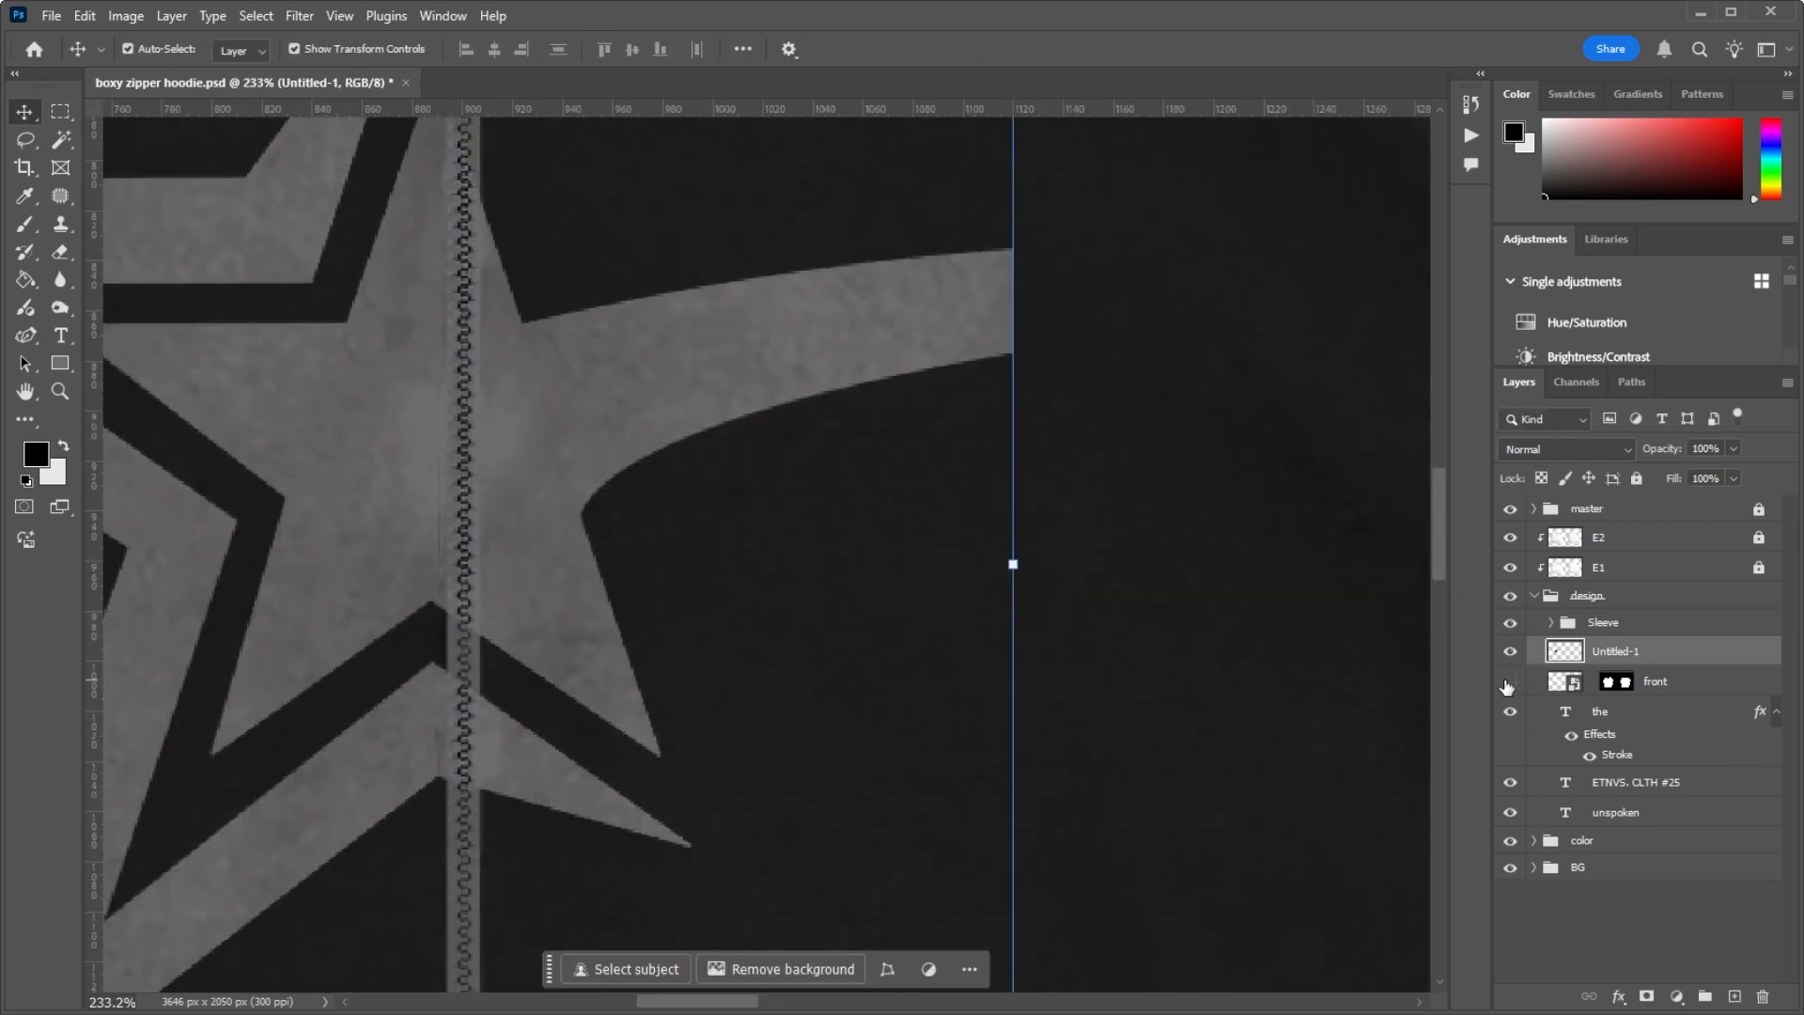
Step: Examine how the unmasked star artwork crosses the hoodie's zipper
scroll(756, 527, "down", 2)
scroll(623, 403, "up", 5)
scroll(536, 501, "down", 5)
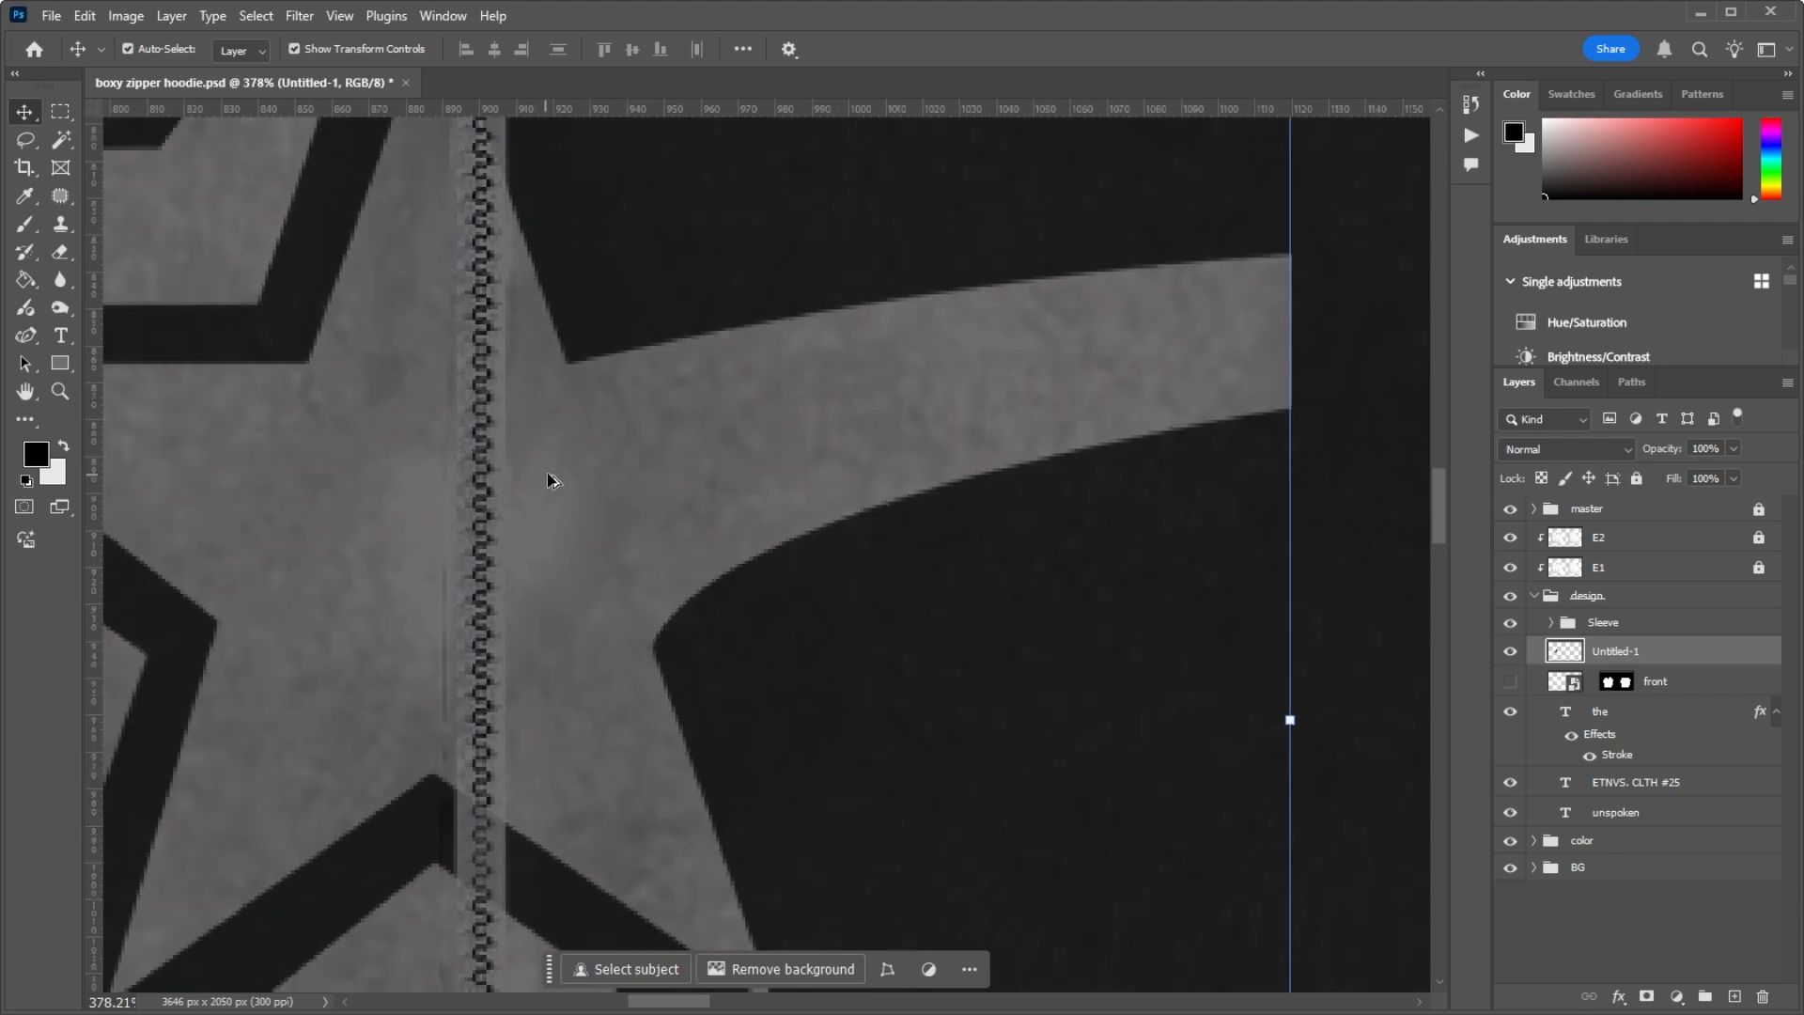
scroll(562, 440, "down", 3)
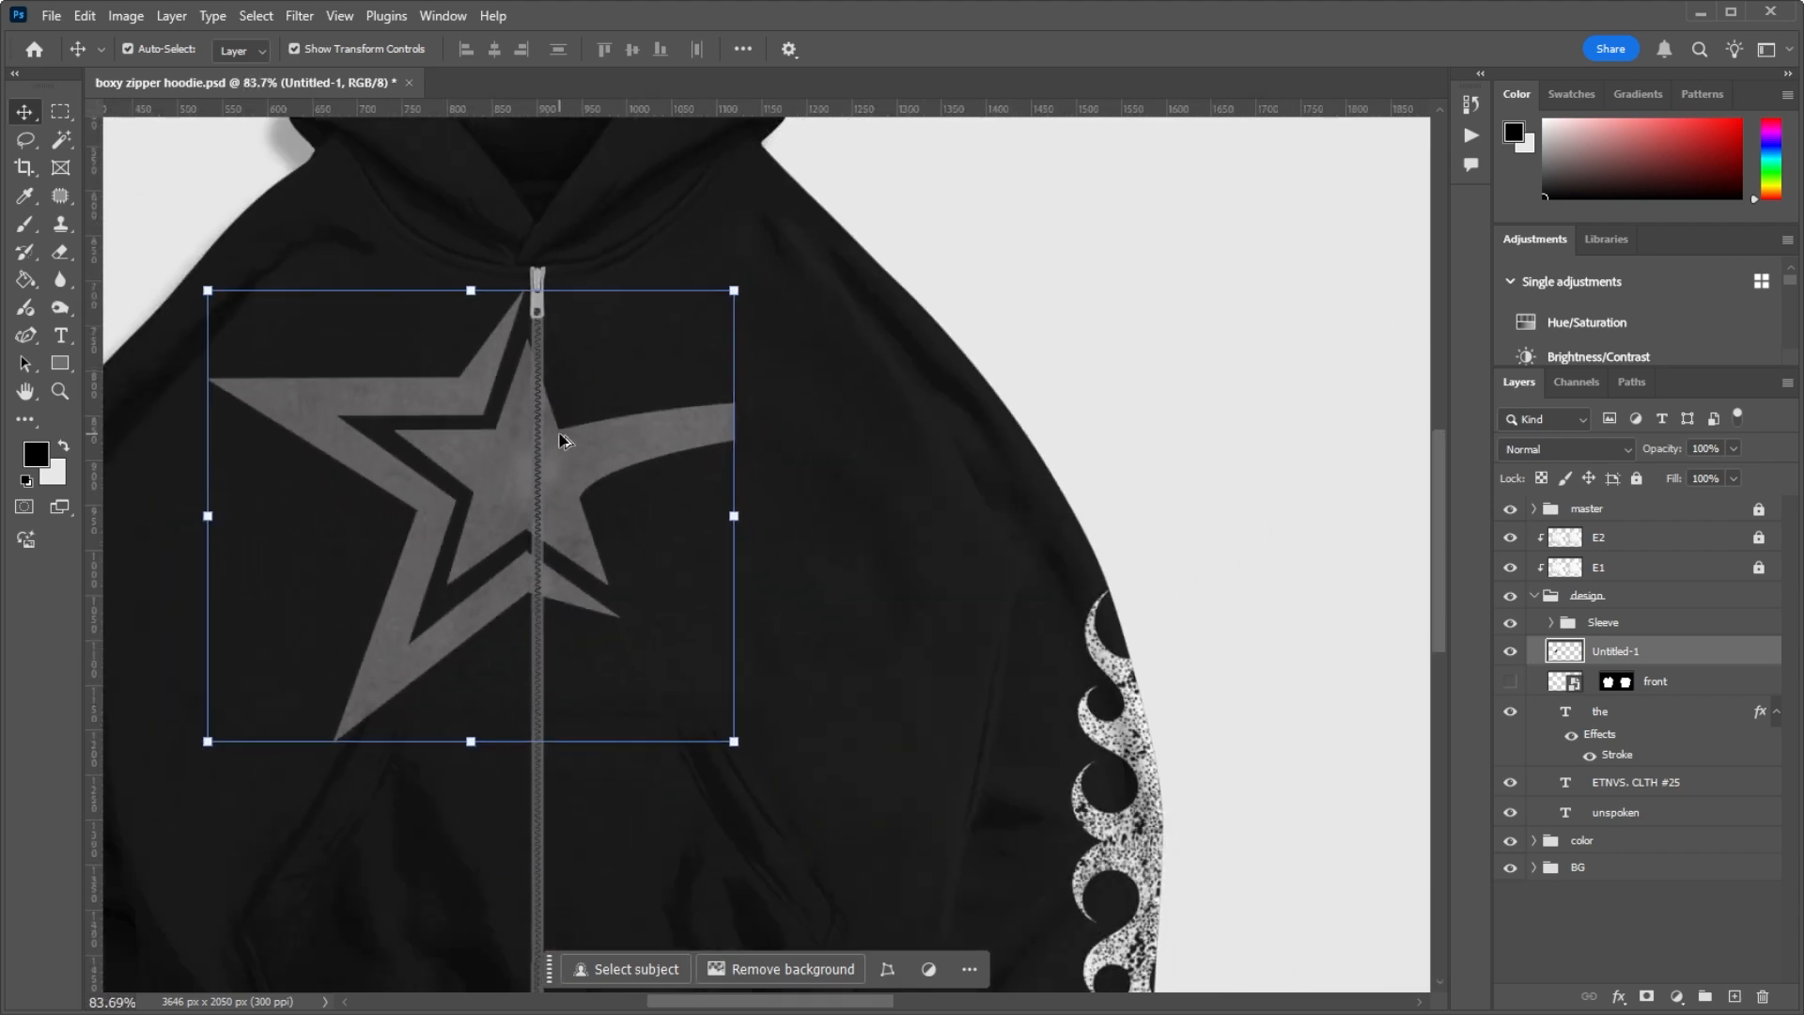
scroll(562, 441, "up", 4)
scroll(561, 413, "down", 2)
scroll(544, 347, "up", 4)
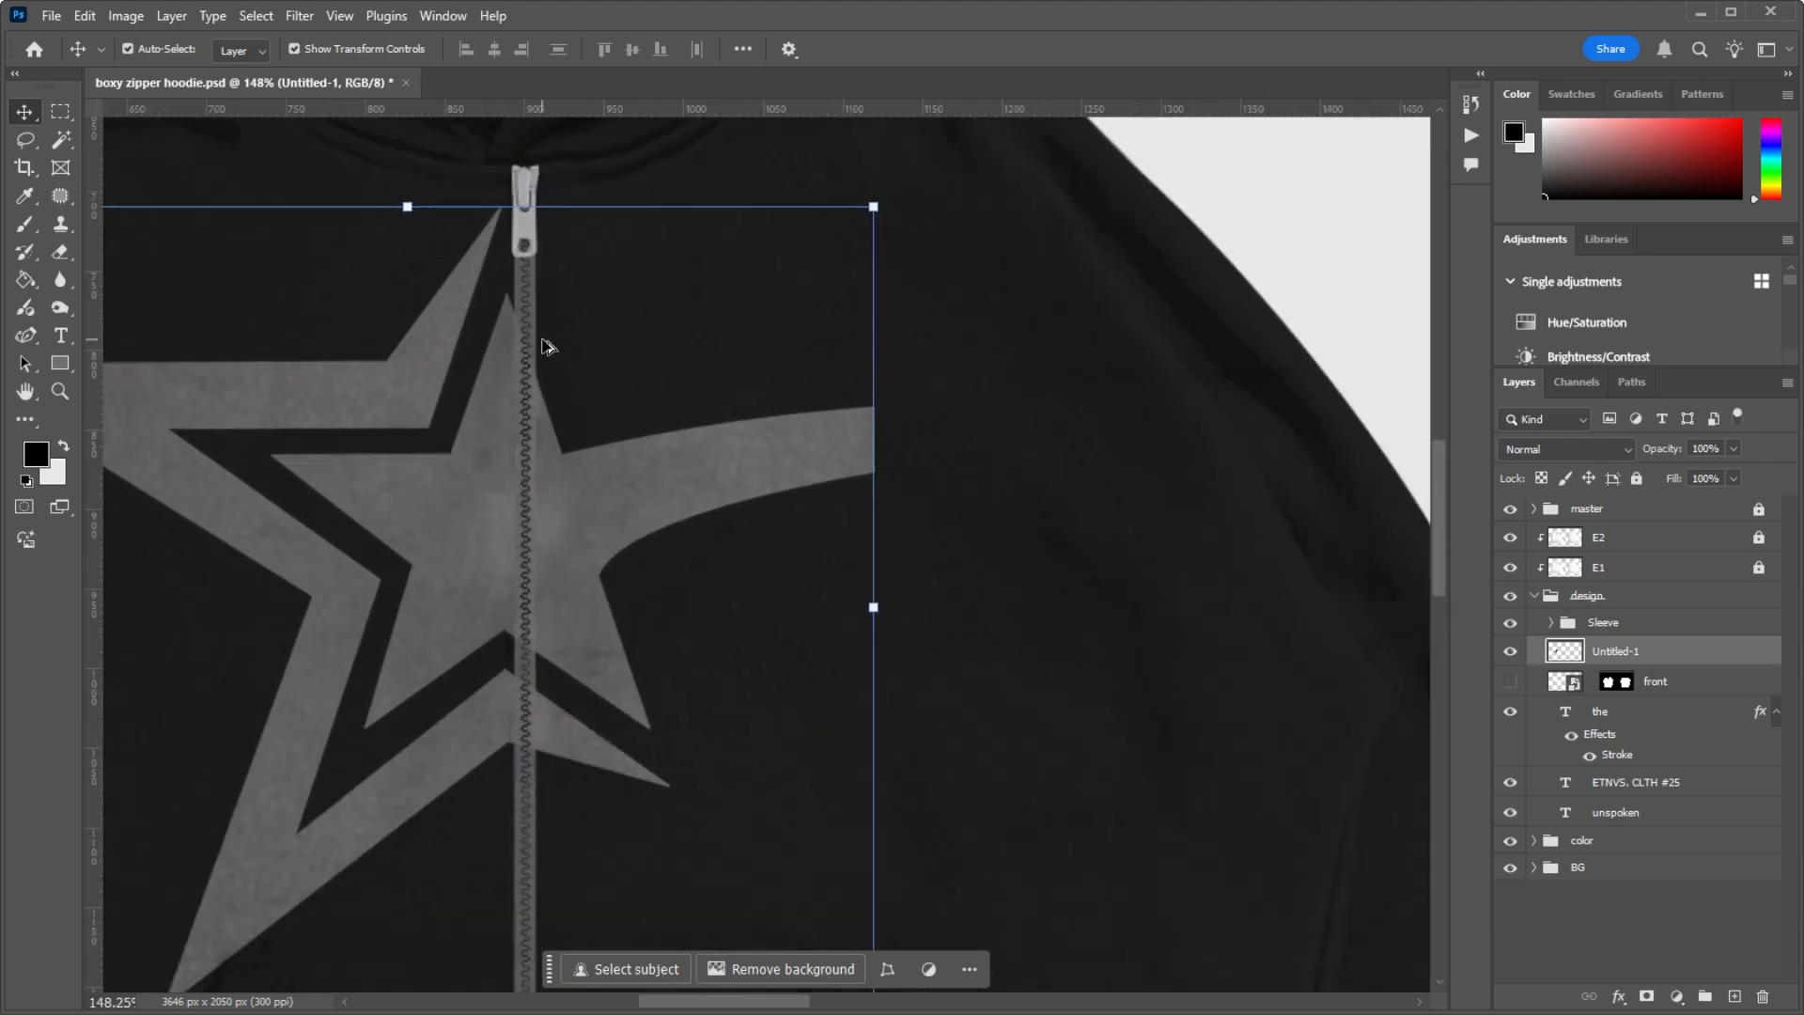
scroll(529, 278, "down", 4)
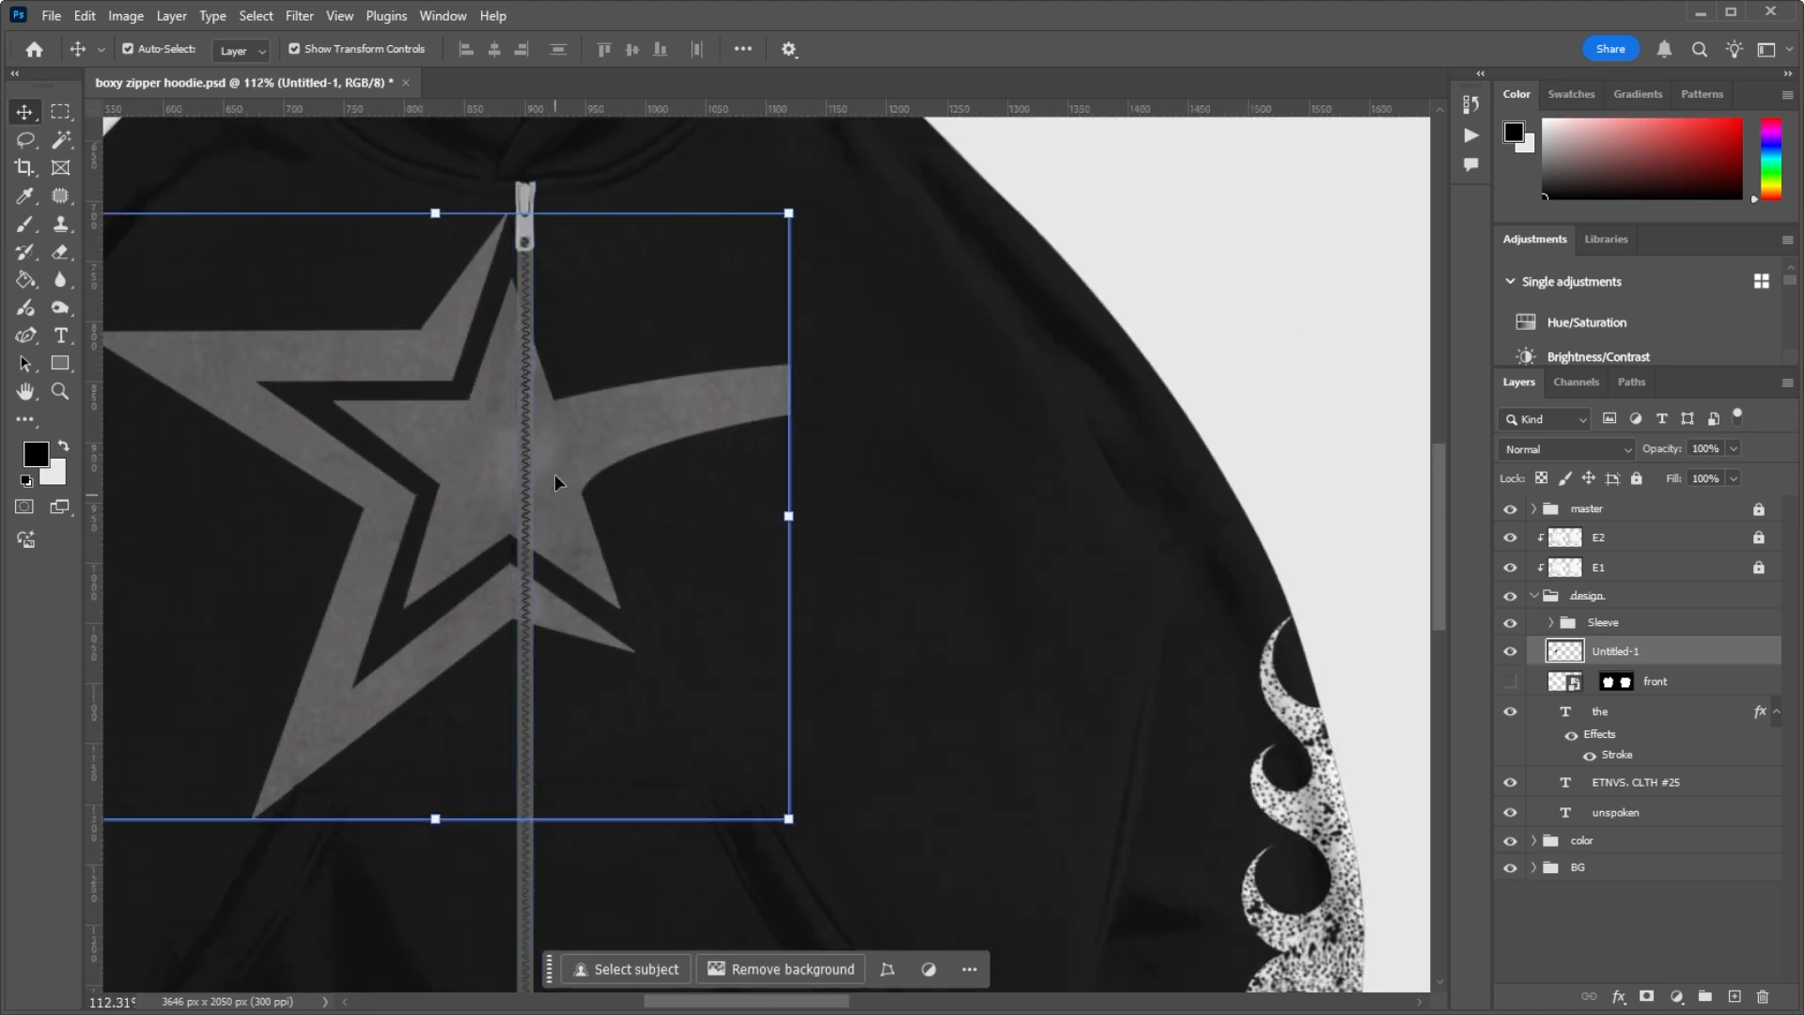
scroll(528, 357, "up", 4)
scroll(535, 355, "down", 4)
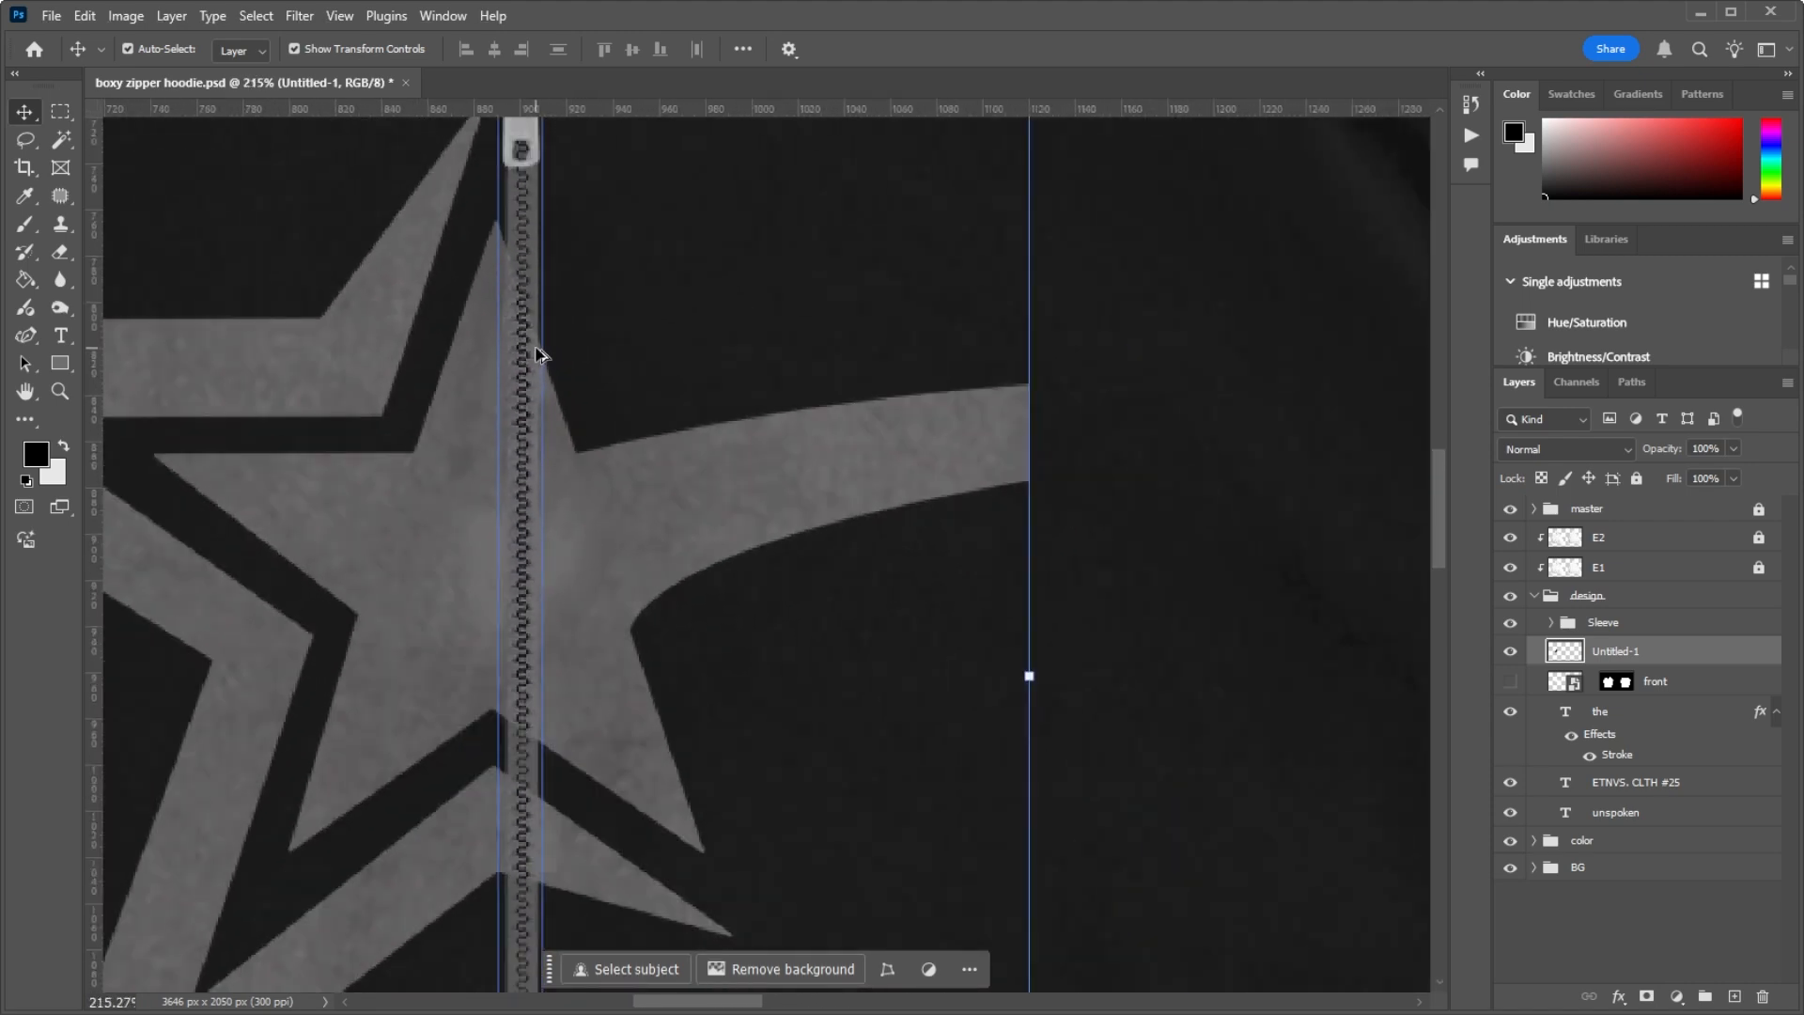
scroll(549, 436, "down", 3)
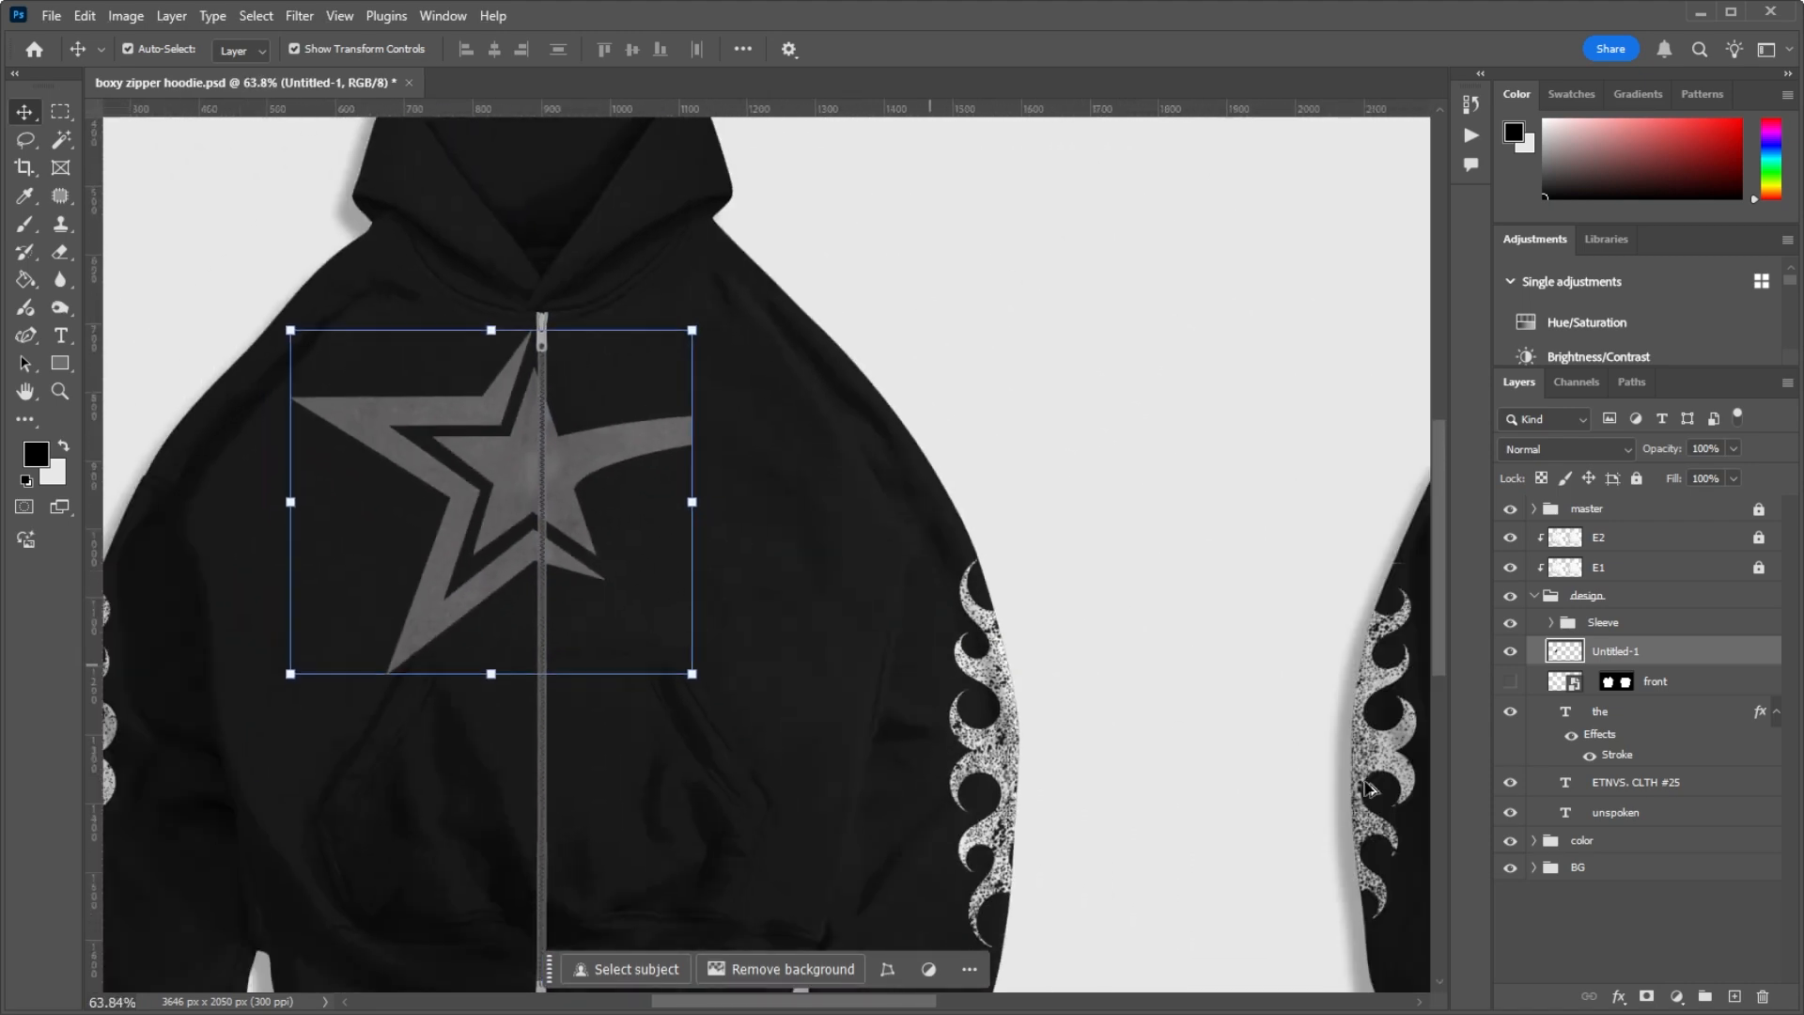
Step: Convert the Untitled-1 layer to a smart object and add a mask to it from the front layer's mask selection
right_click(1628, 664)
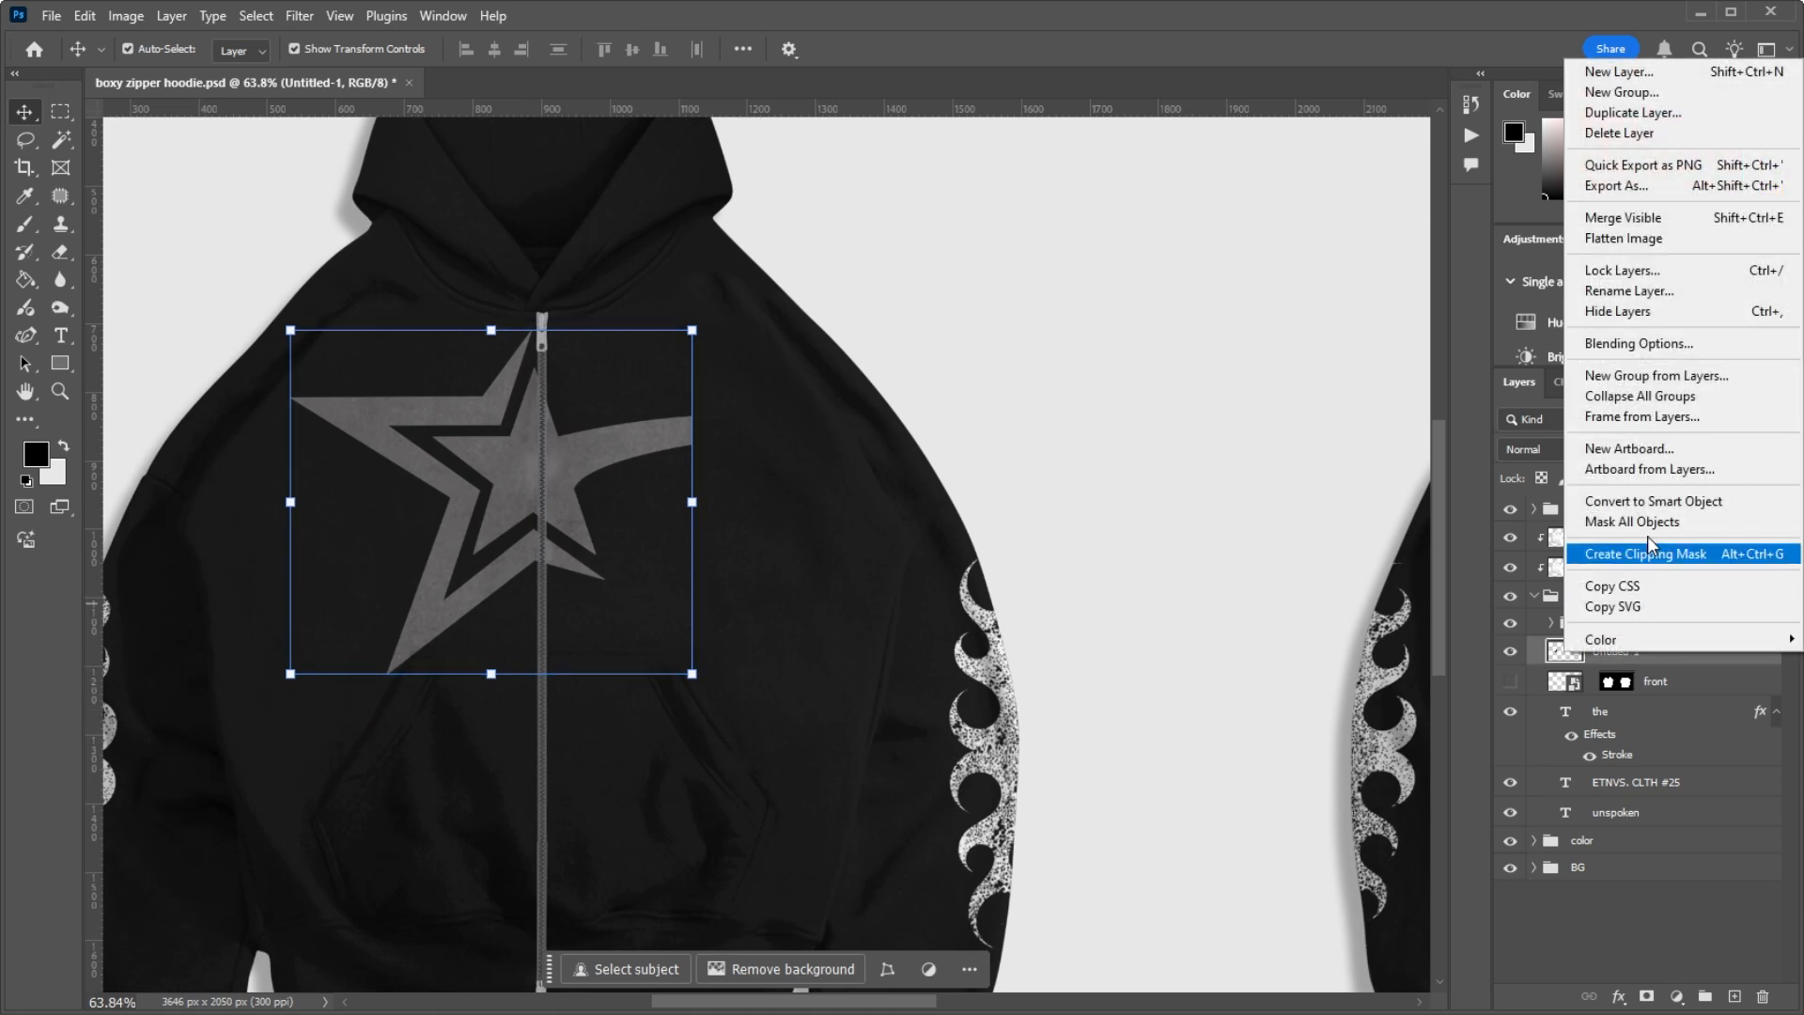
left_click(1650, 501)
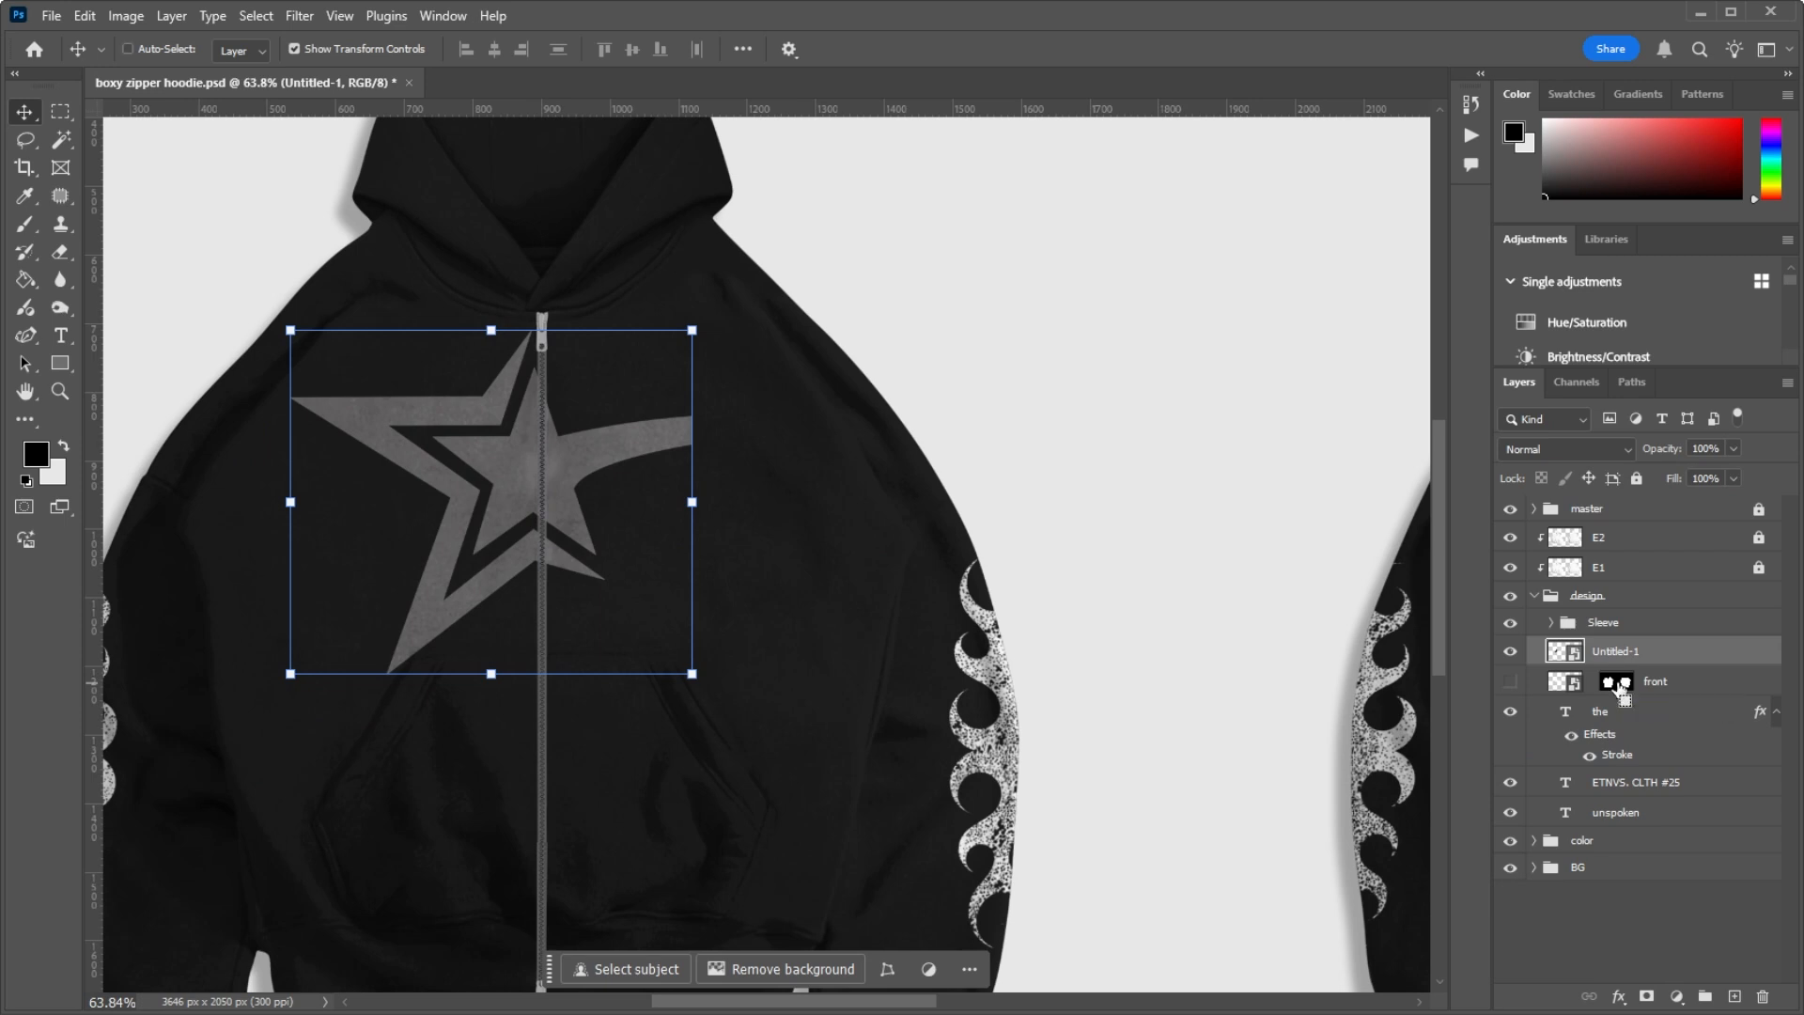
left_click(1618, 684, "ctrl")
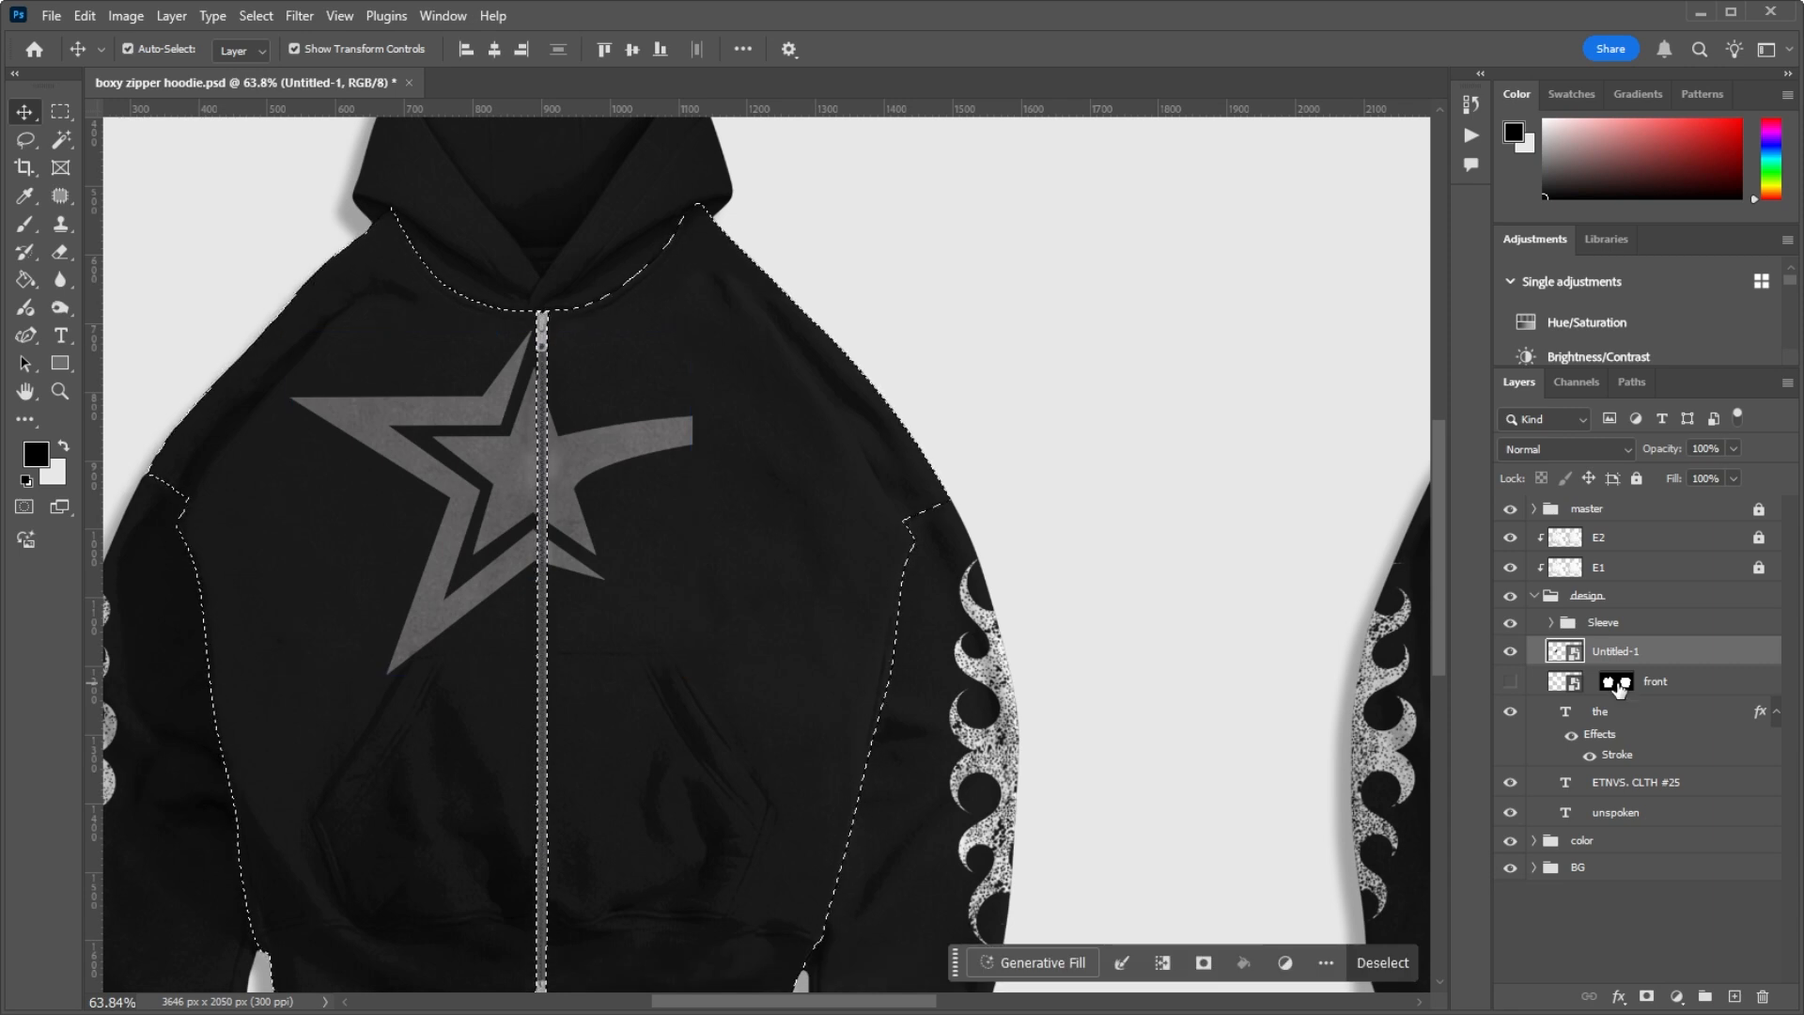
left_click(1645, 998)
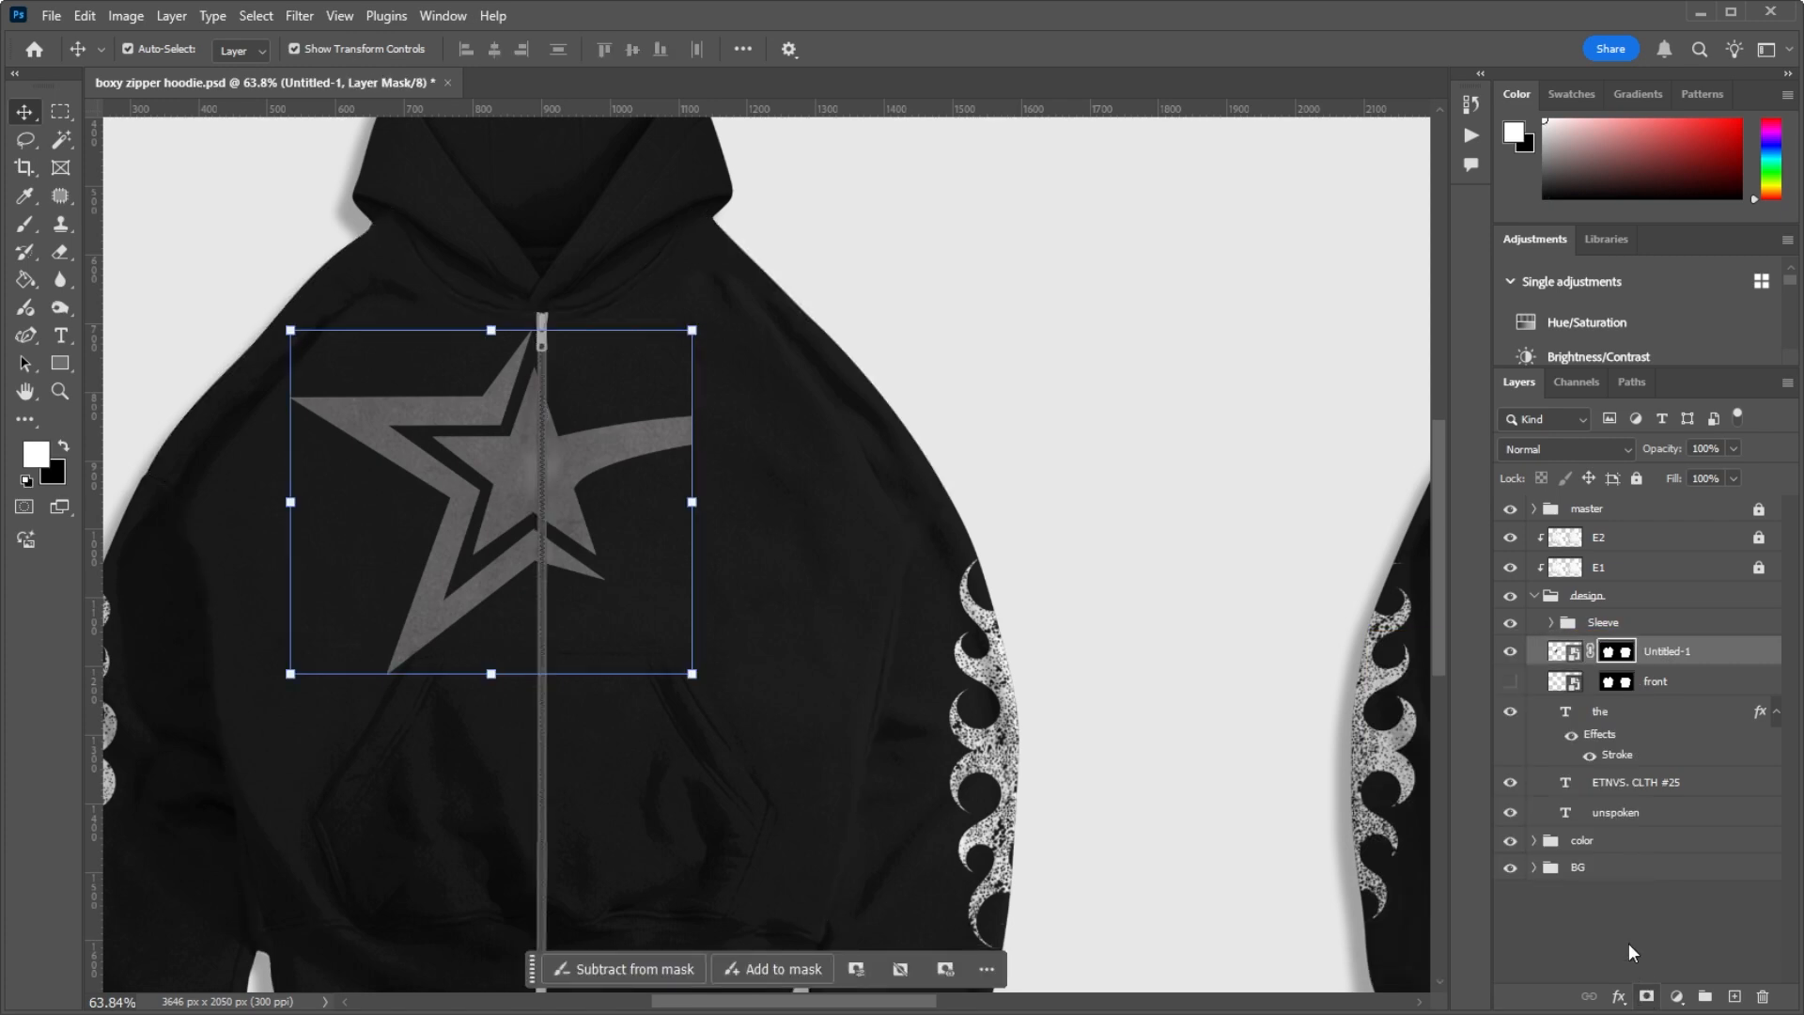
Step: Check the masked star along the zipper and unlink the mask from the Untitled-1 artwork
scroll(592, 483, "up", 6)
scroll(570, 494, "down", 6)
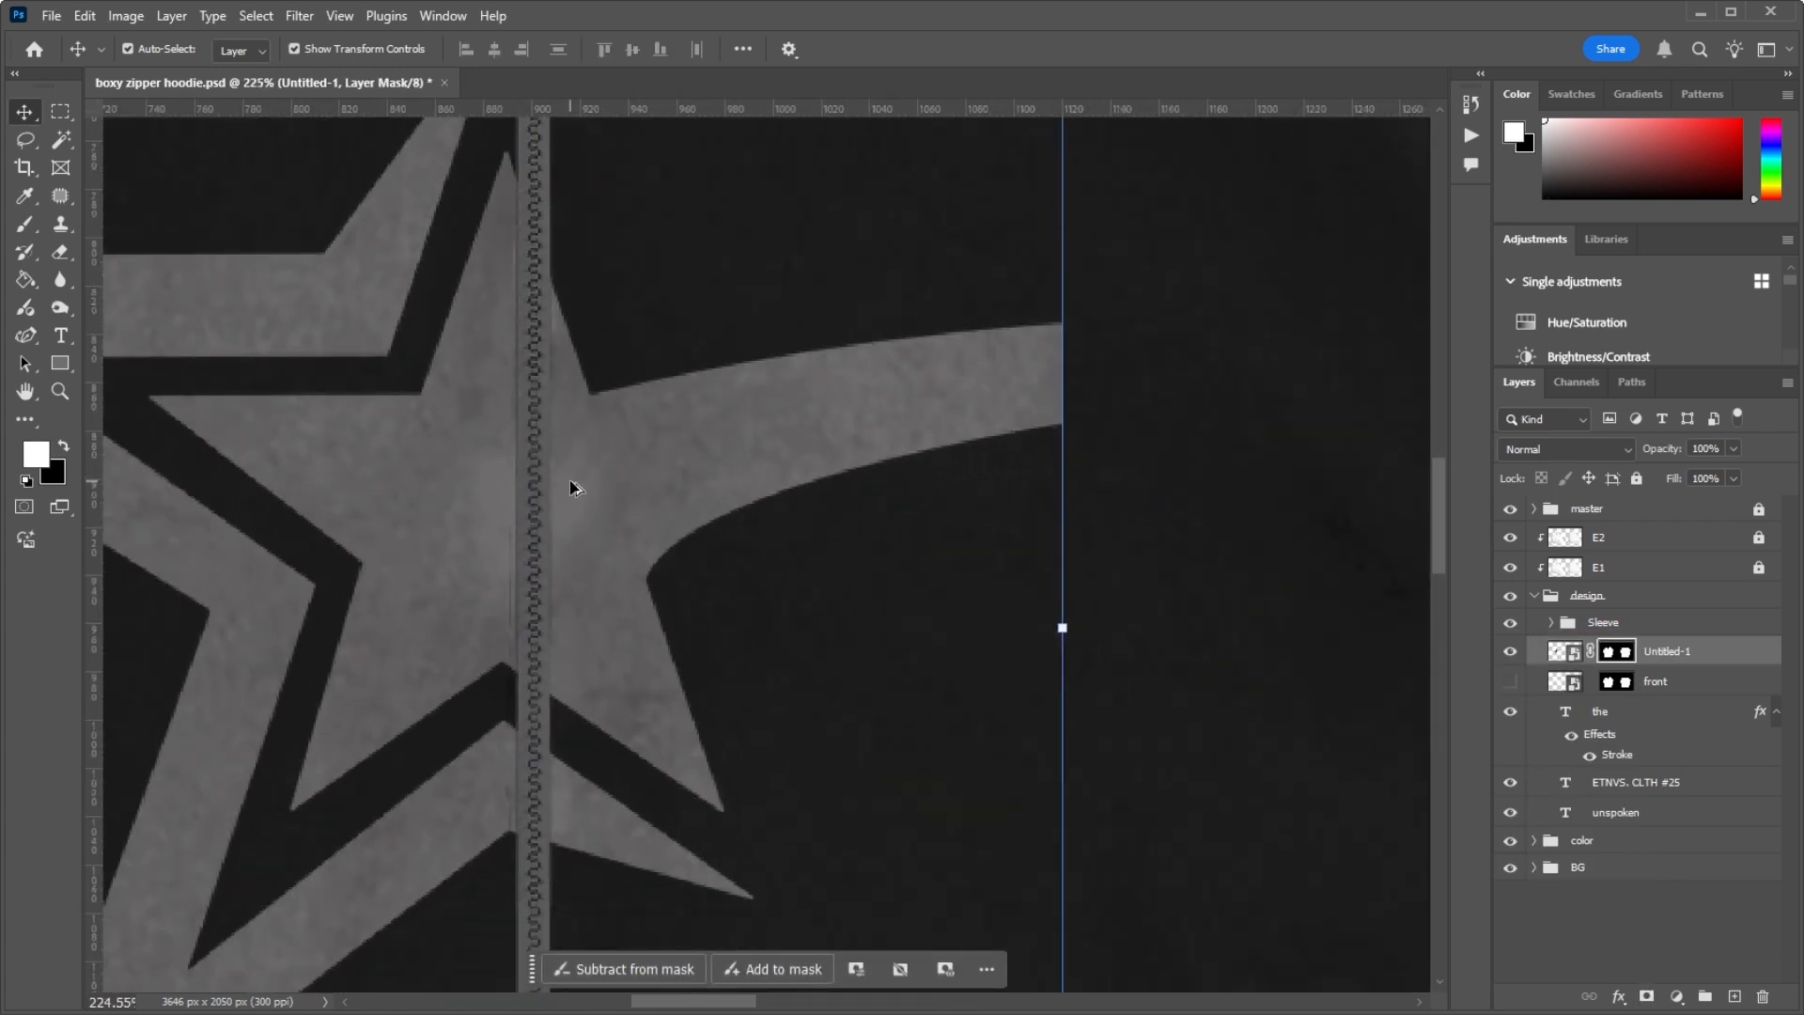
scroll(573, 490, "up", 3)
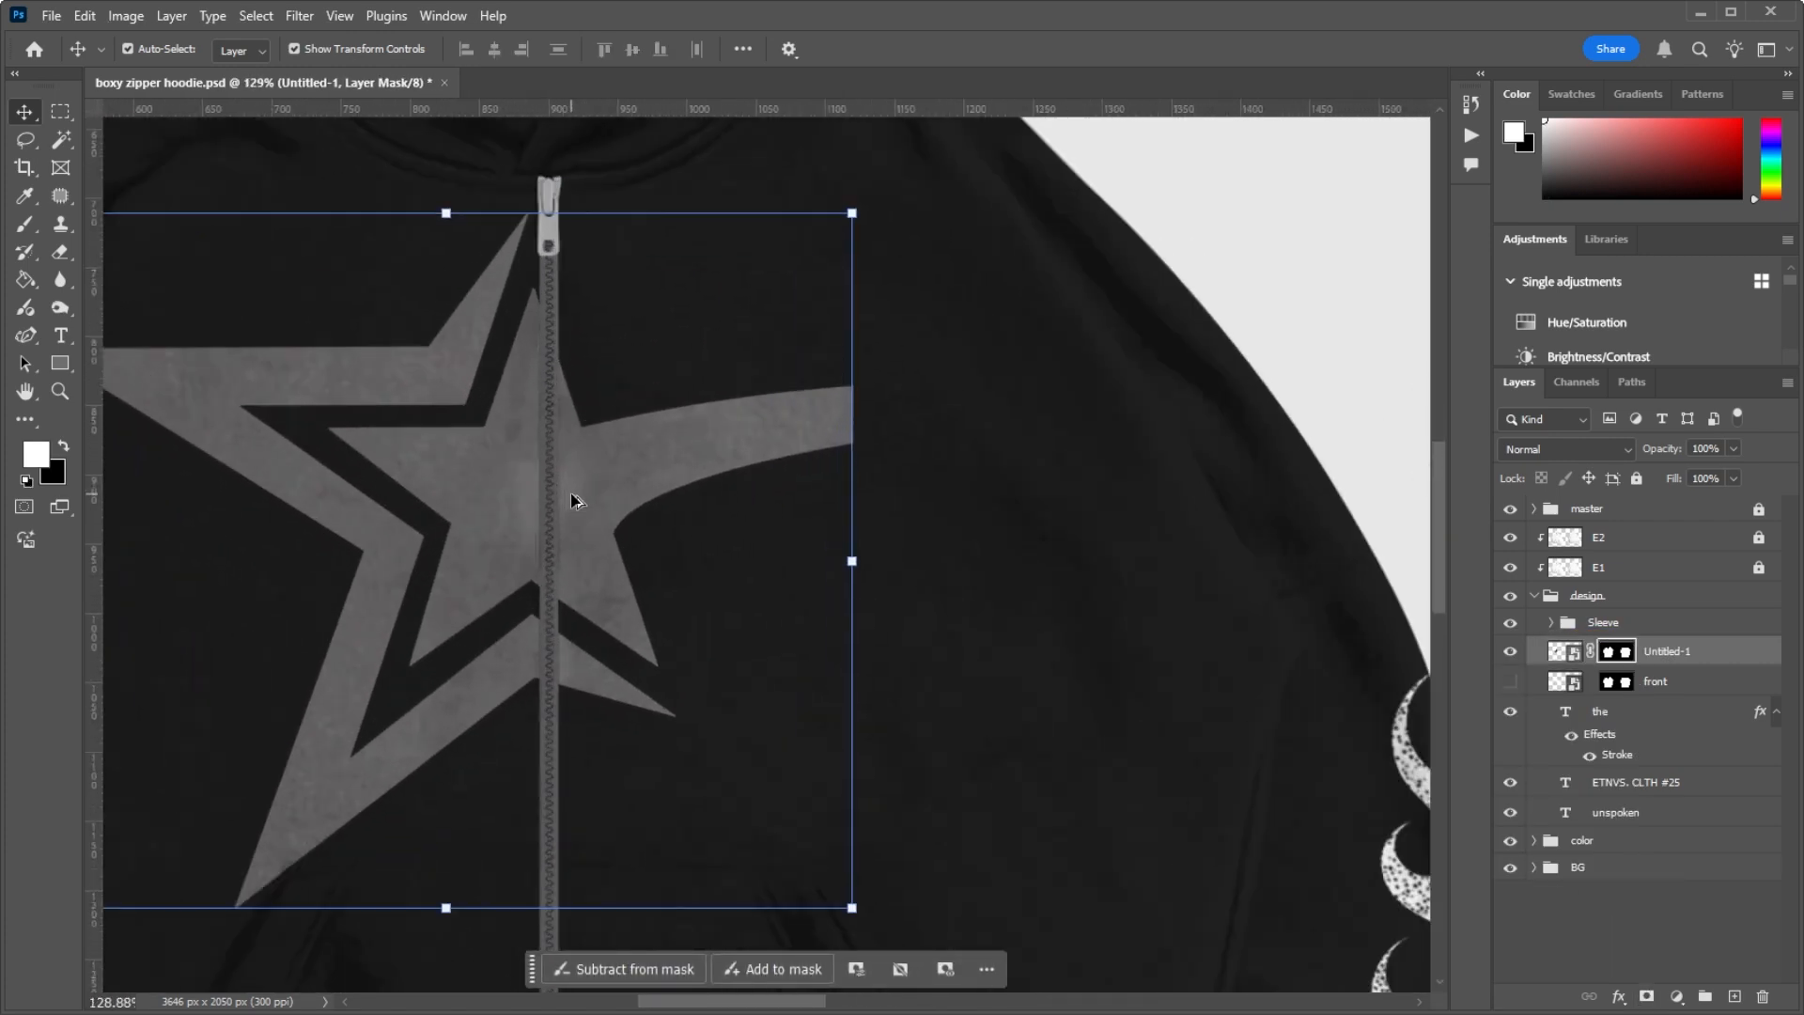
left_click(1591, 655)
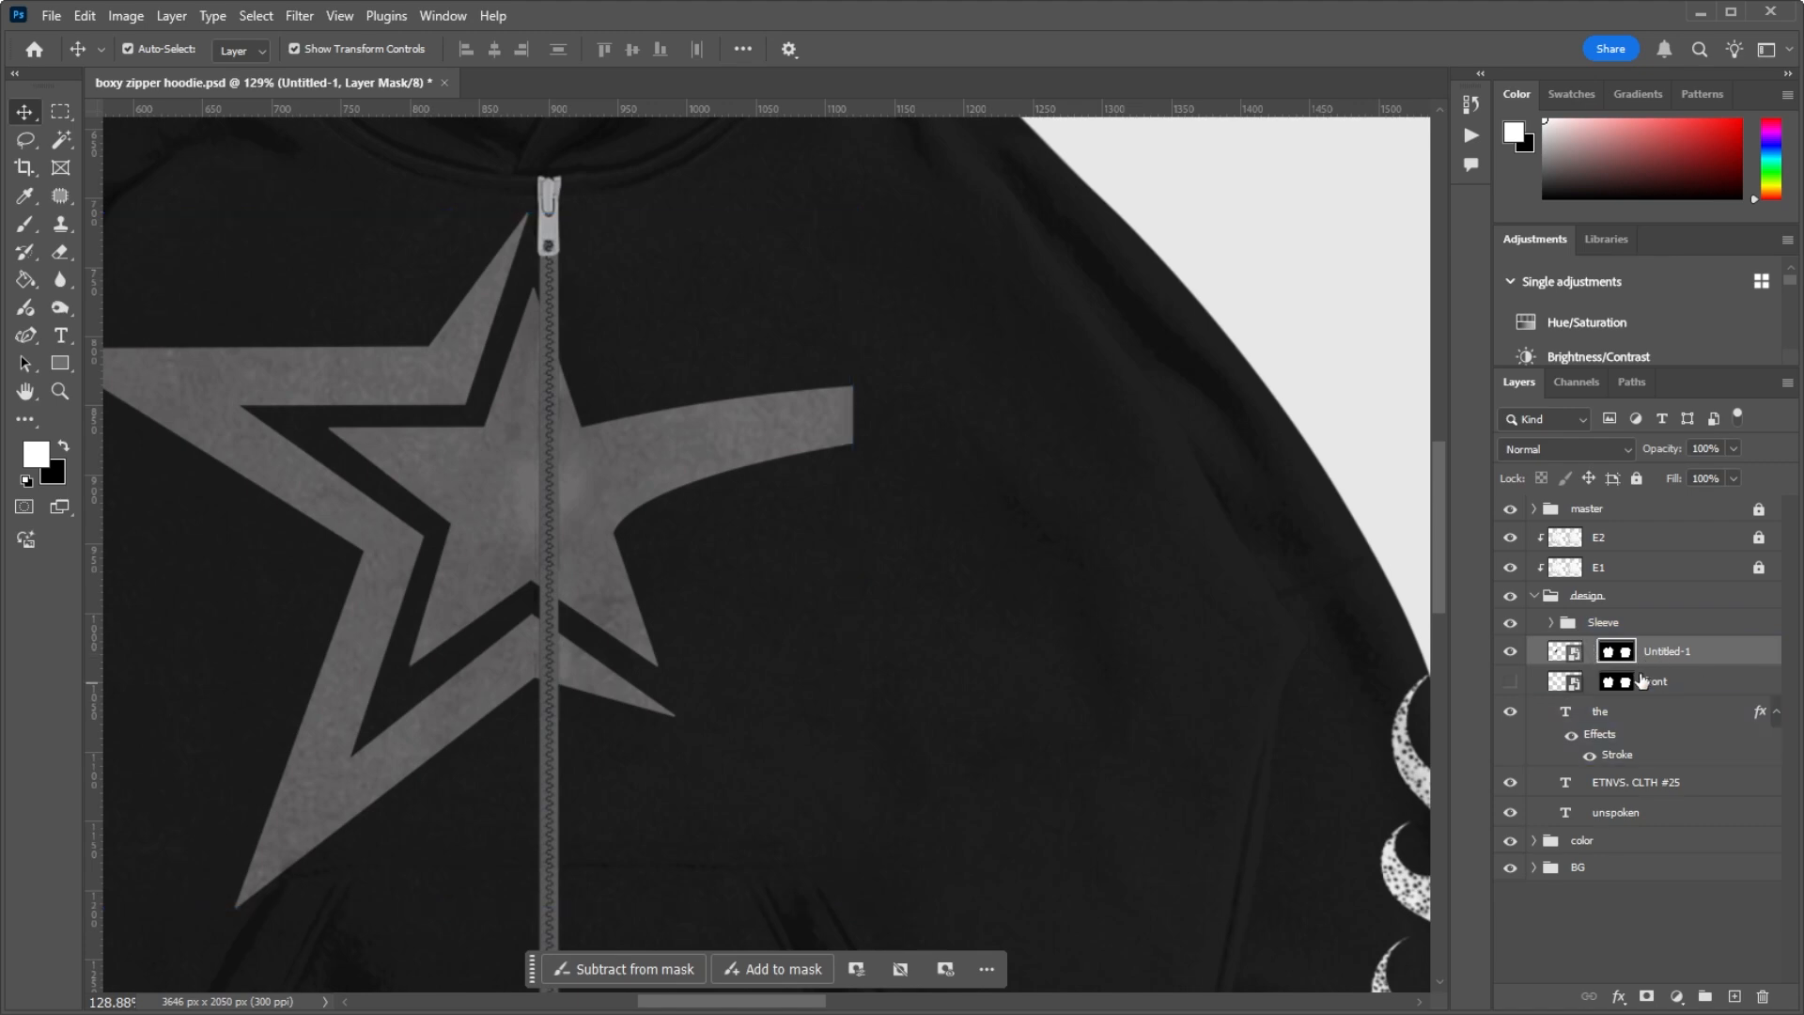
Step: Inspect the masked Untitled-1 star on the hoodie front and its edges along both sides of the zipper
scroll(845, 378, "down", 2)
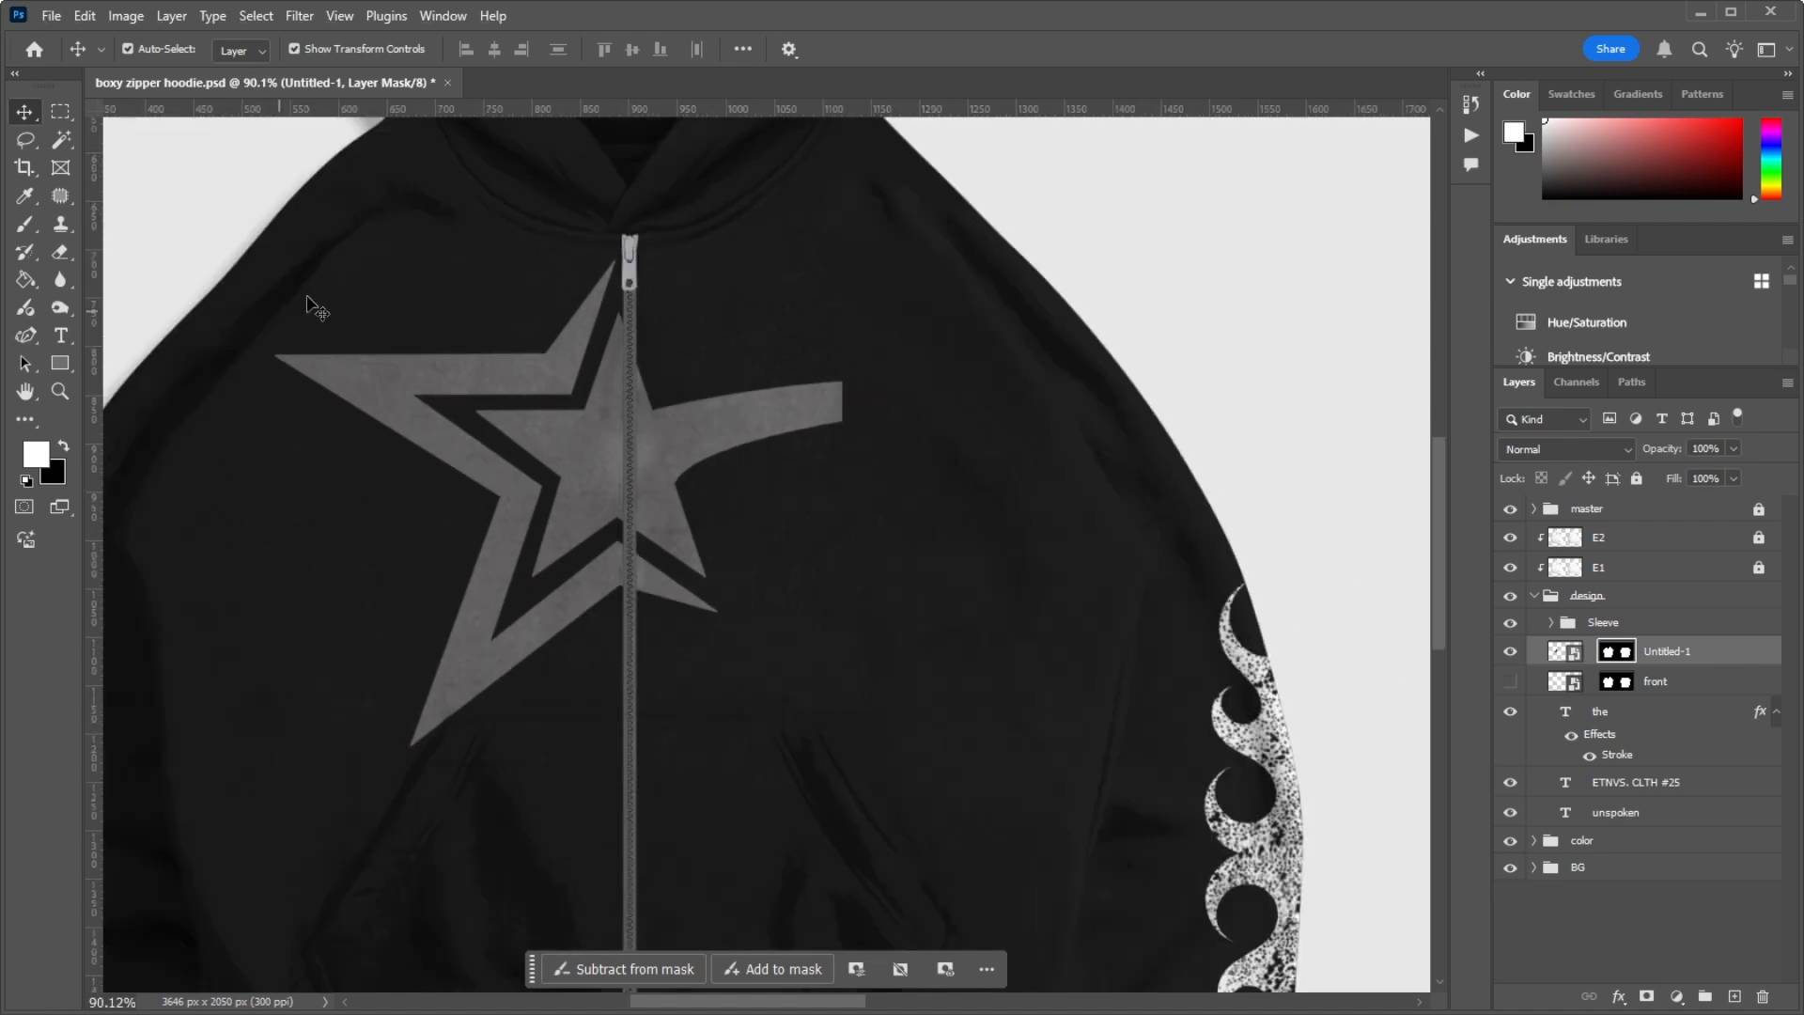
scroll(432, 324, "up", 3)
scroll(638, 367, "down", 4)
scroll(735, 464, "up", 3)
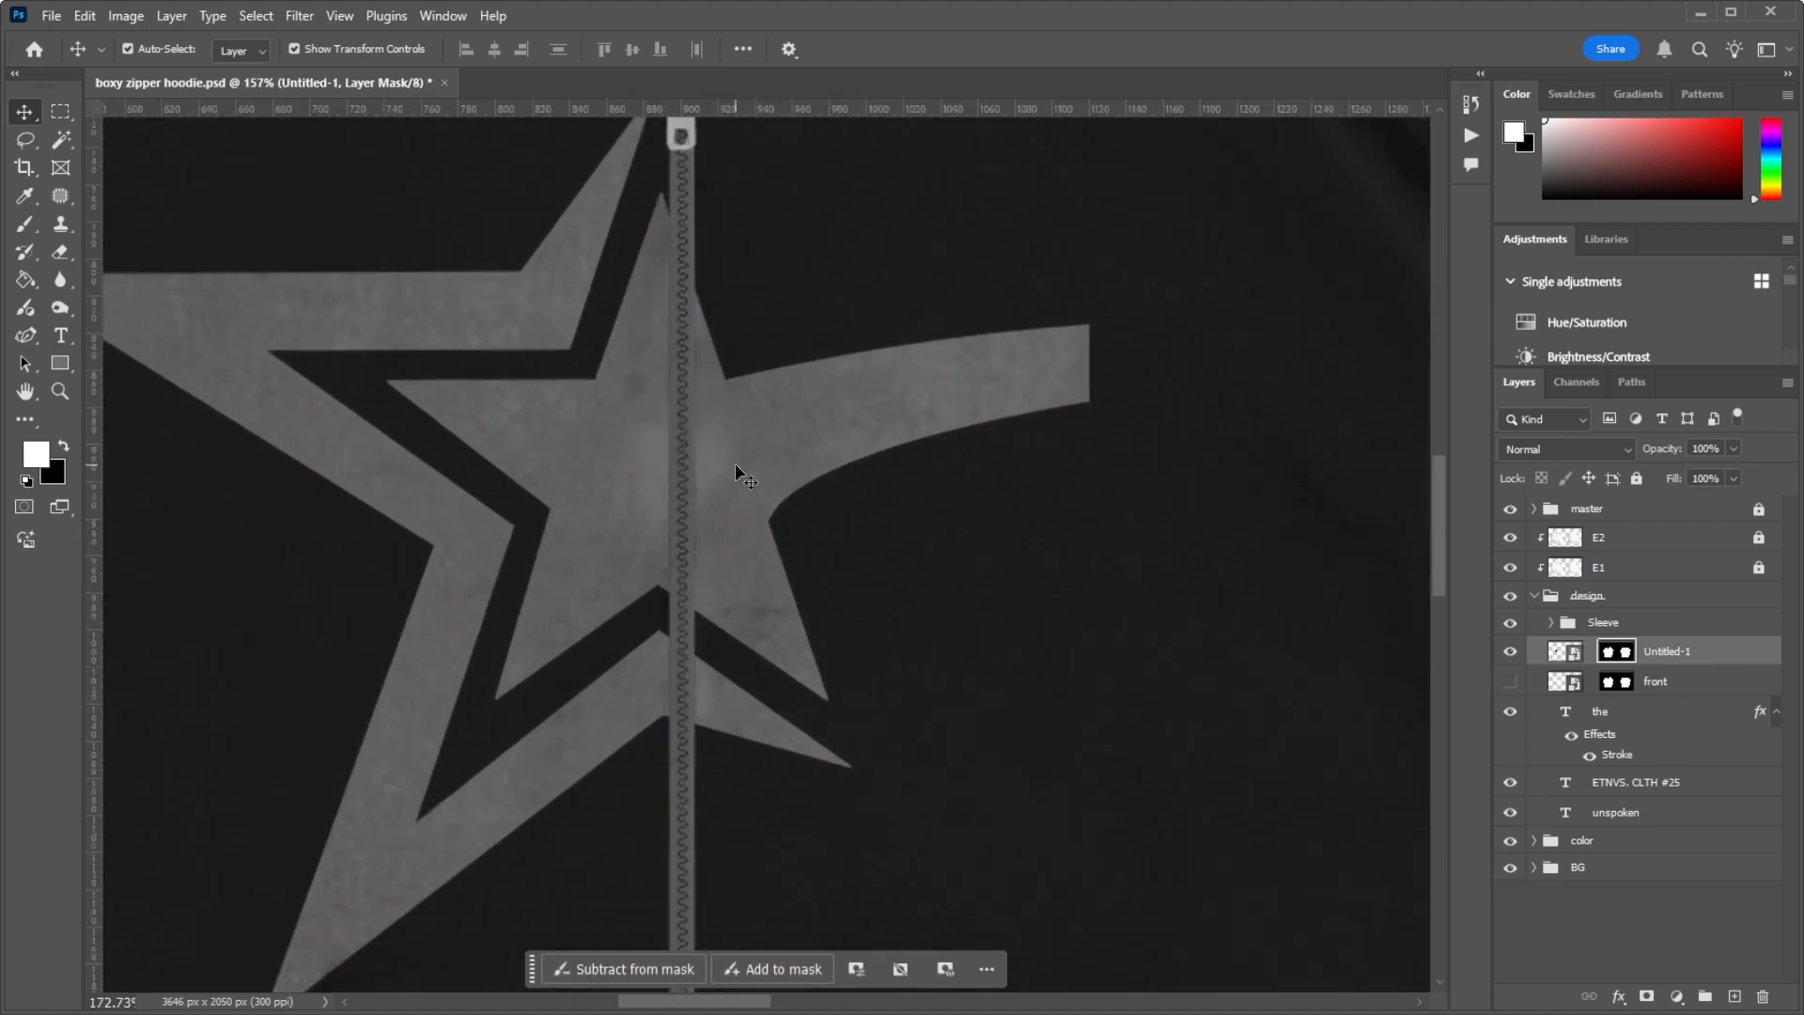
scroll(690, 420, "down", 1)
scroll(691, 425, "up", 1)
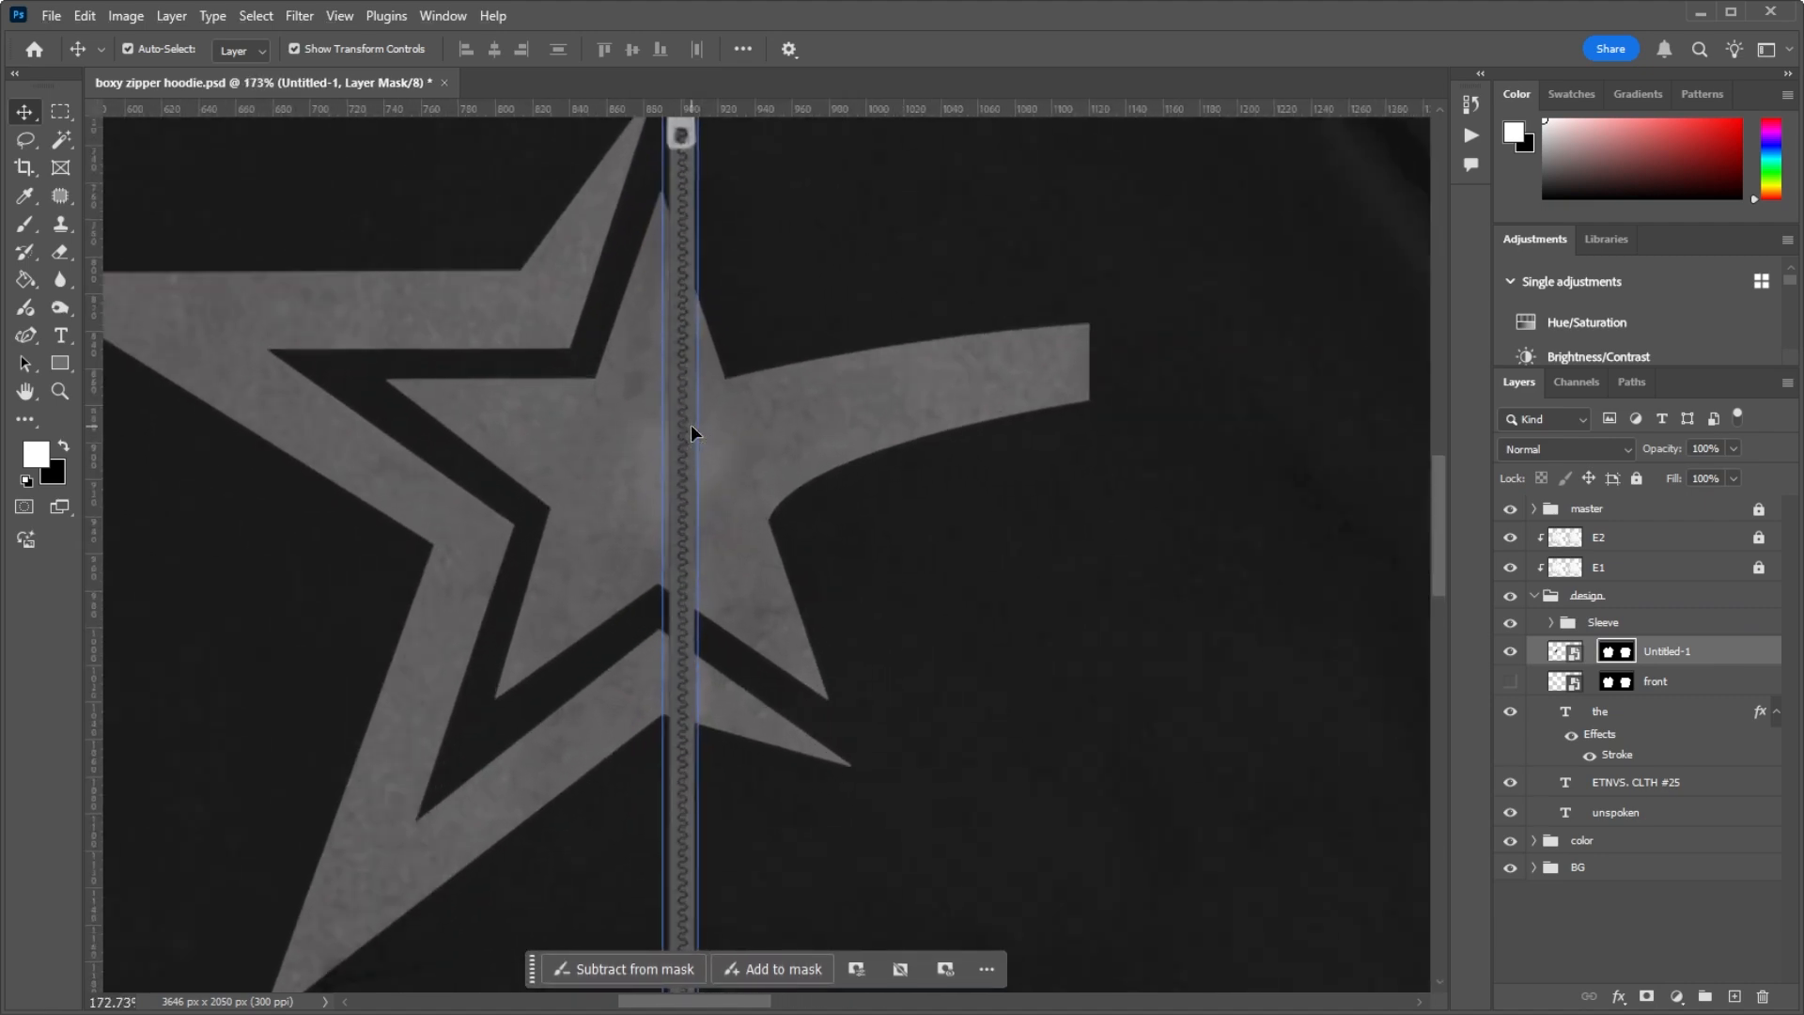
scroll(690, 425, "down", 4)
scroll(592, 380, "up", 3)
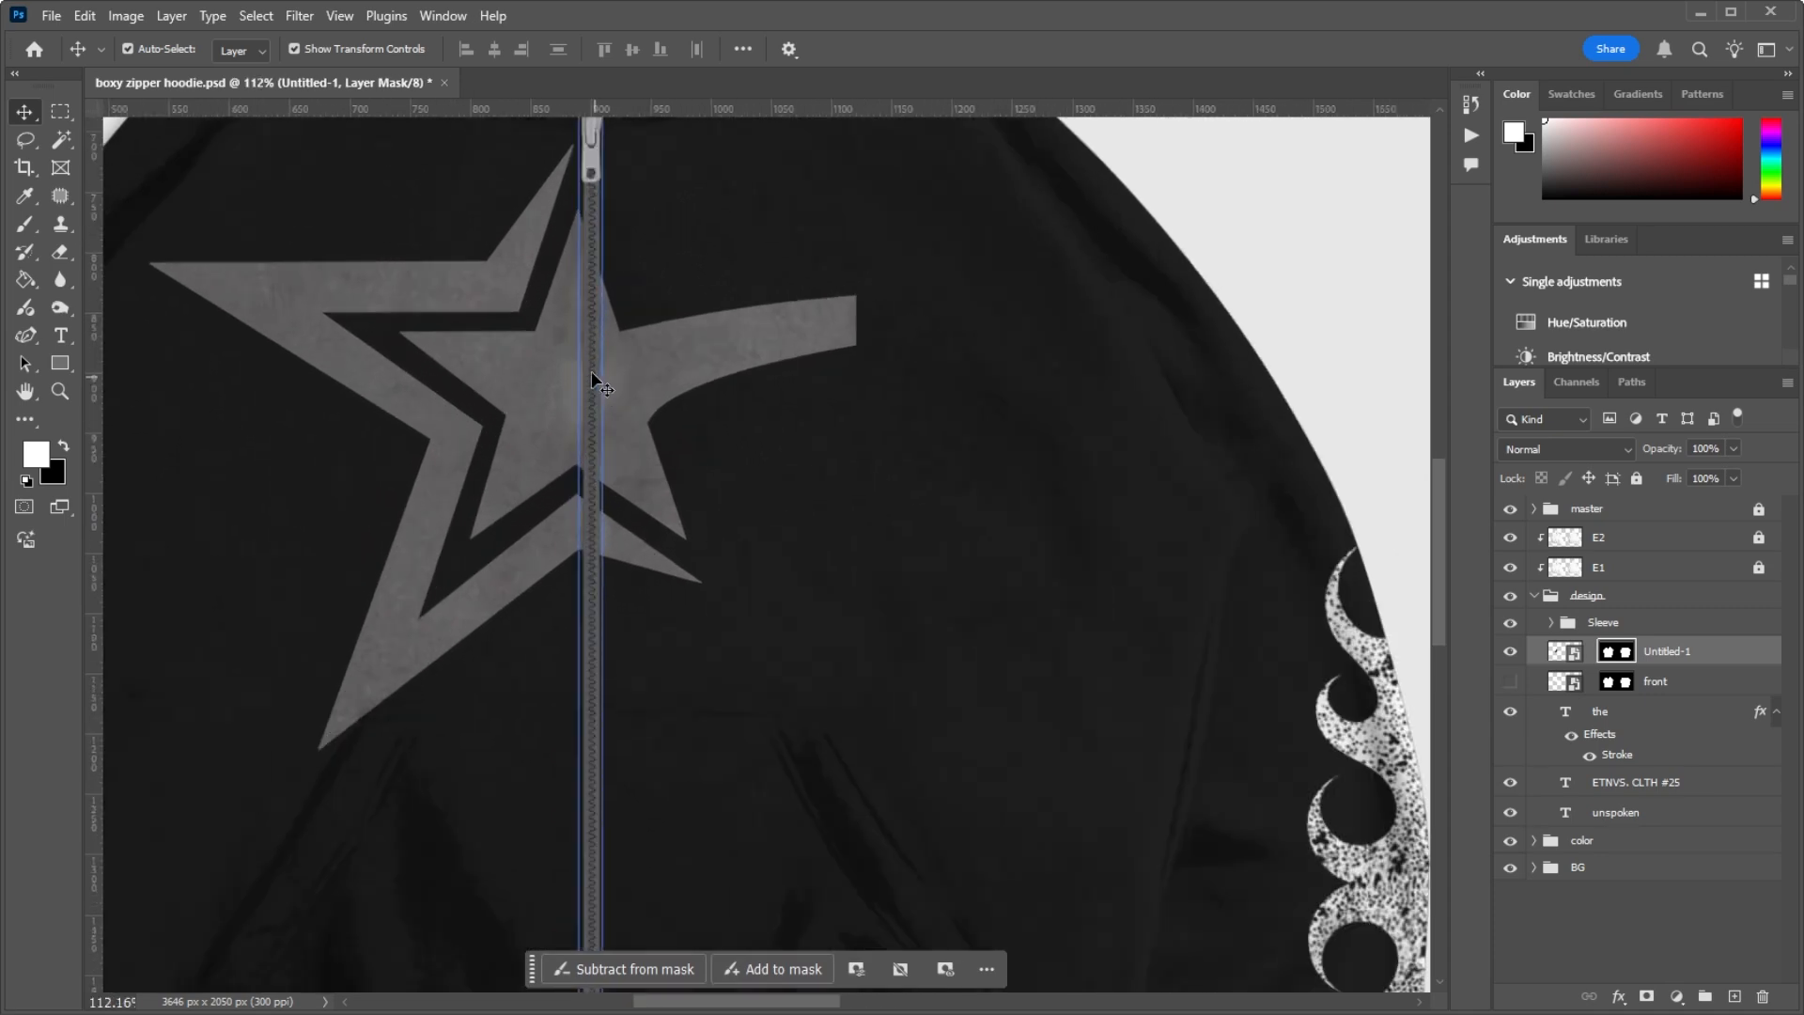
Step: Examine the masked star artwork beside the zipper up close and across the whole hoodie front
scroll(588, 383, "down", 3)
scroll(586, 381, "up", 2)
scroll(587, 380, "up", 1)
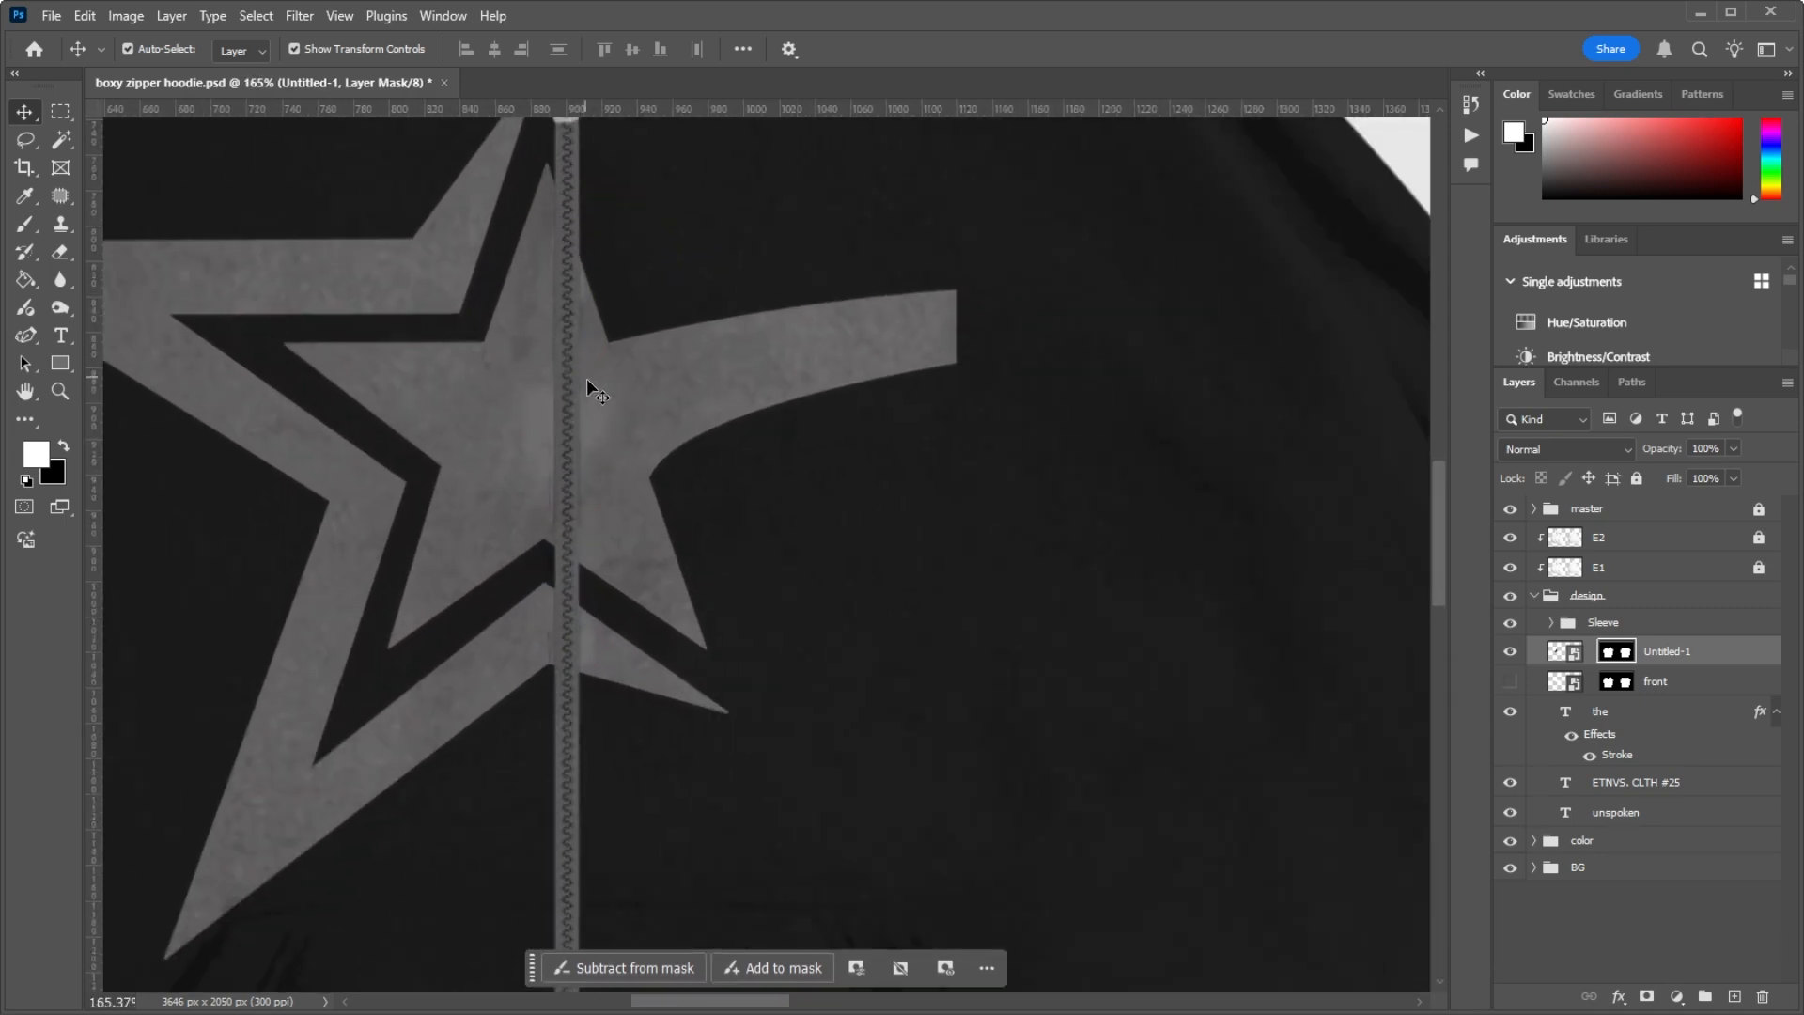
scroll(586, 378, "down", 4)
scroll(590, 362, "up", 3)
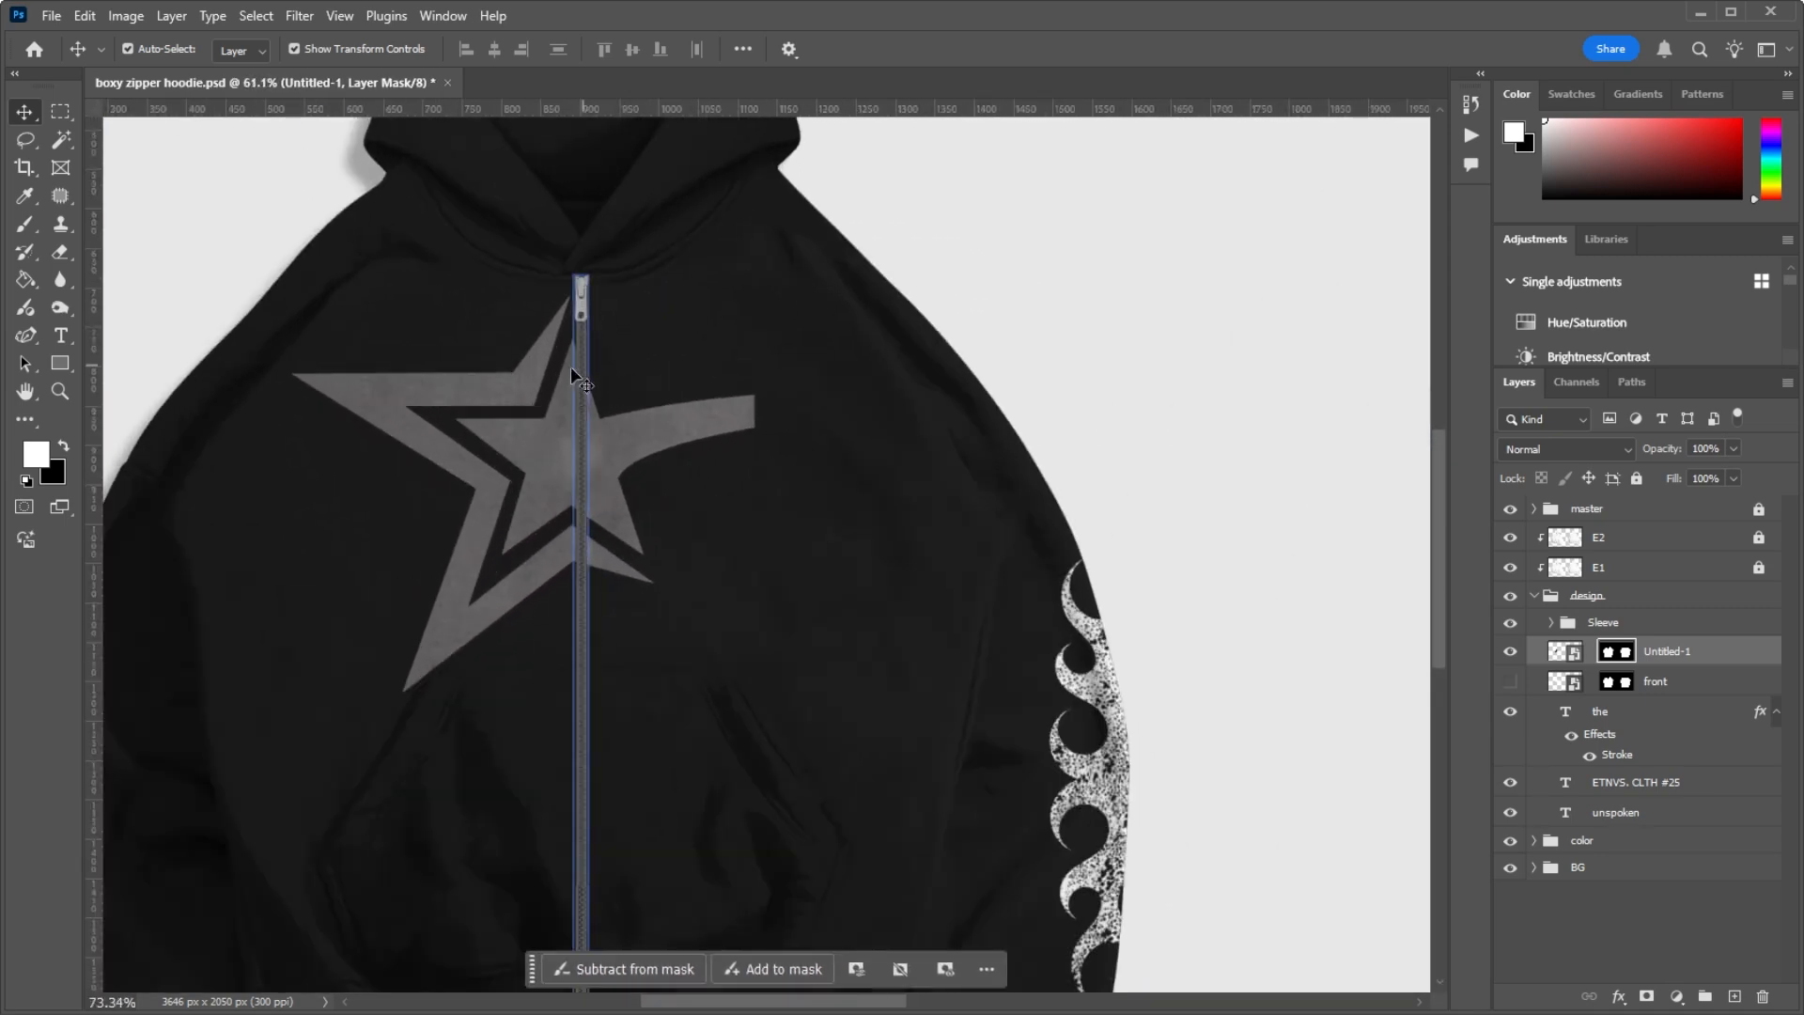
scroll(567, 380, "down", 5)
scroll(564, 398, "up", 3)
scroll(564, 399, "up", 1)
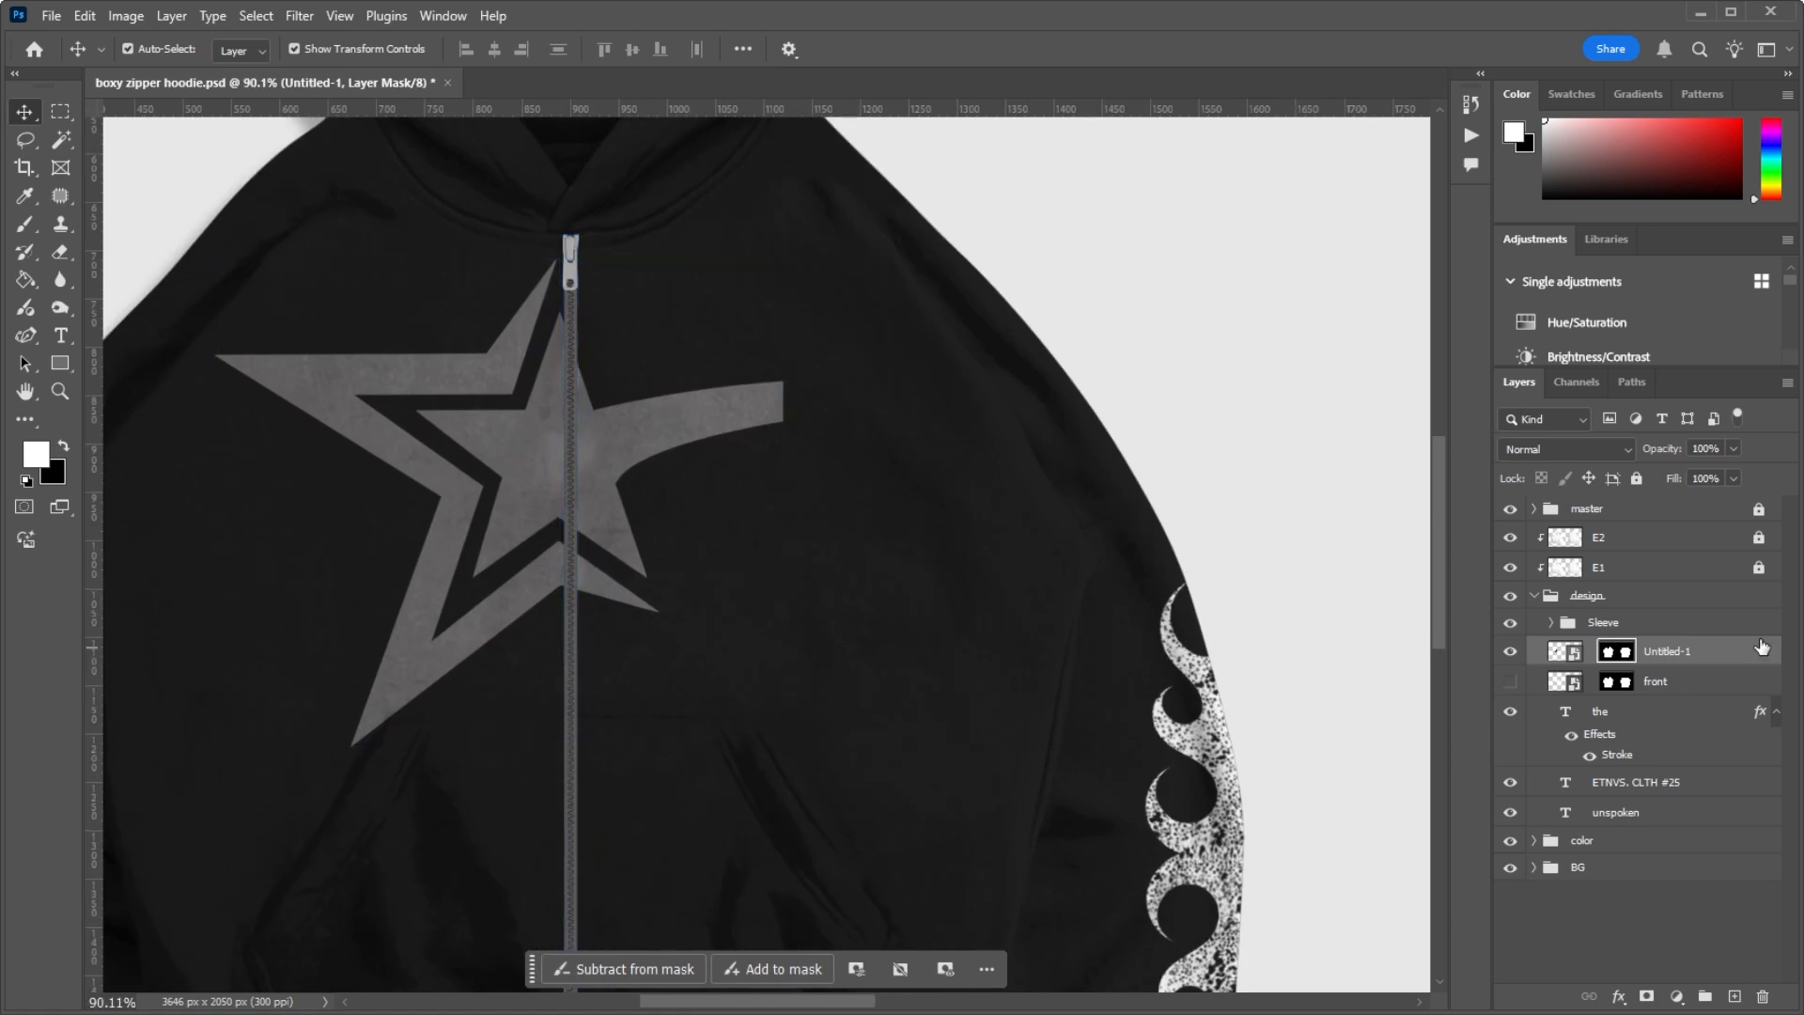
Step: Delete the Untitled-1 layer and show the front layer's original star artwork again
left_click(1513, 652)
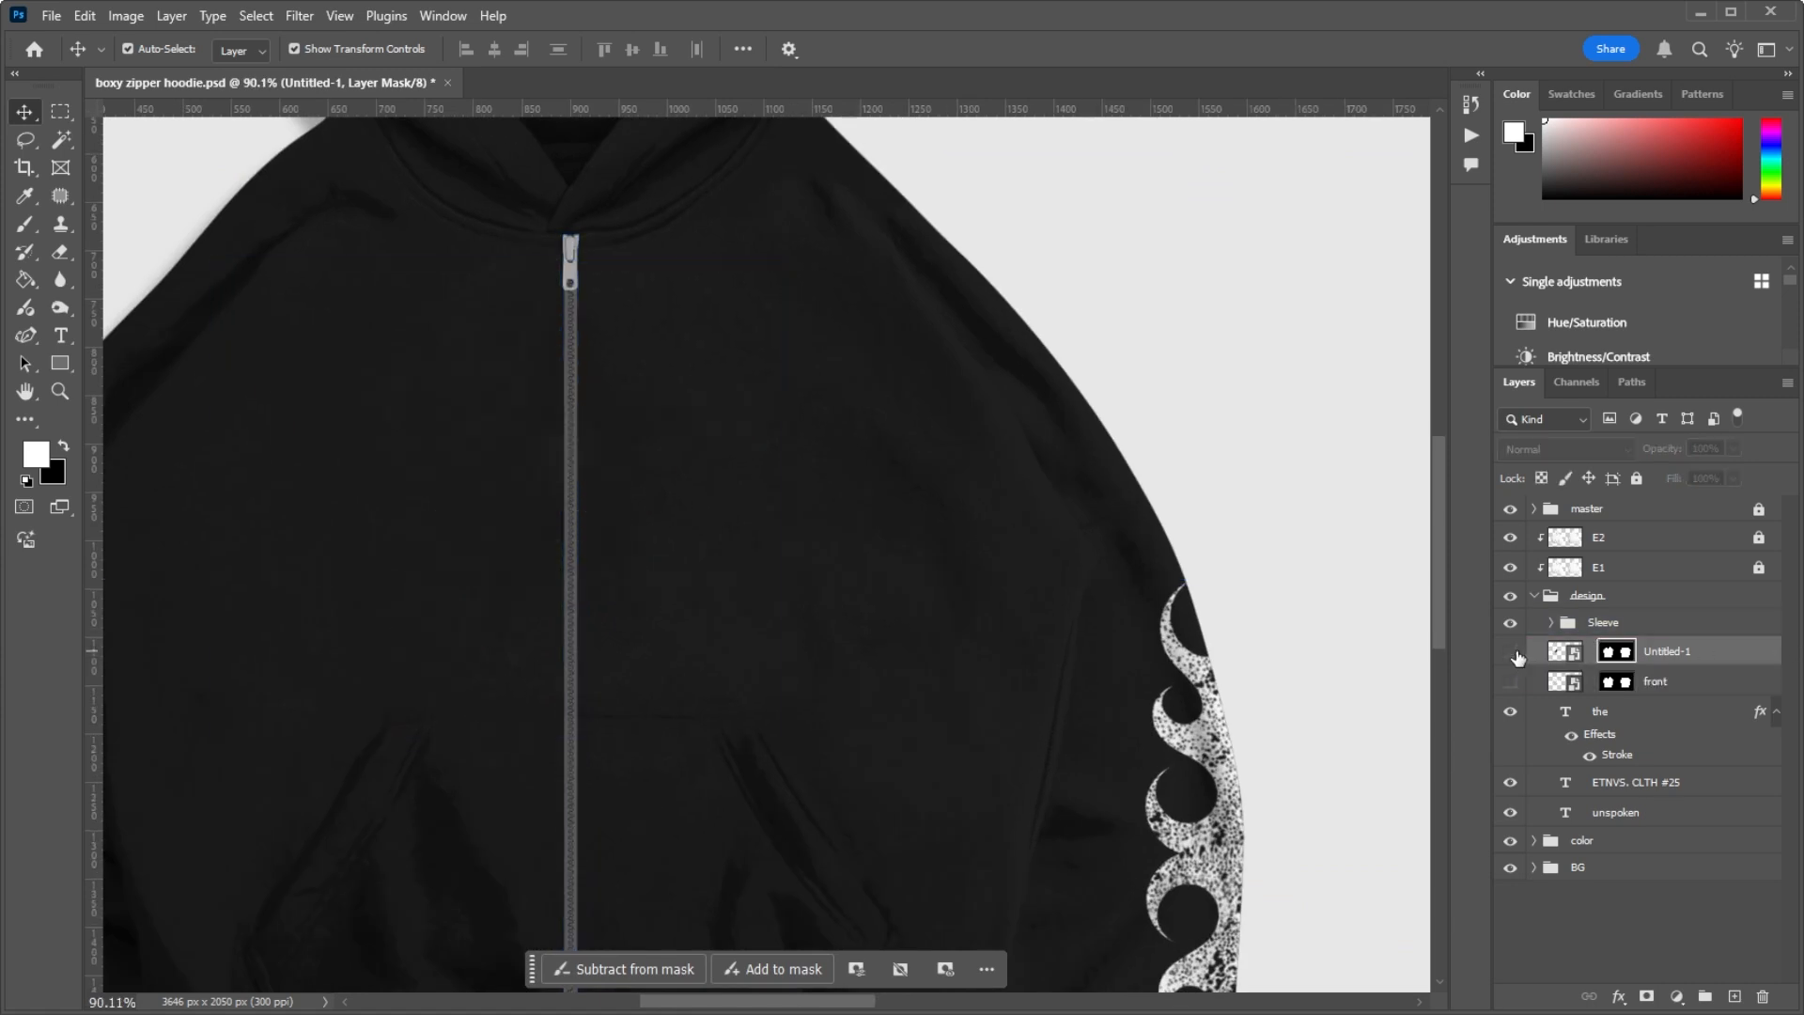
left_click(1688, 663)
key("Delete")
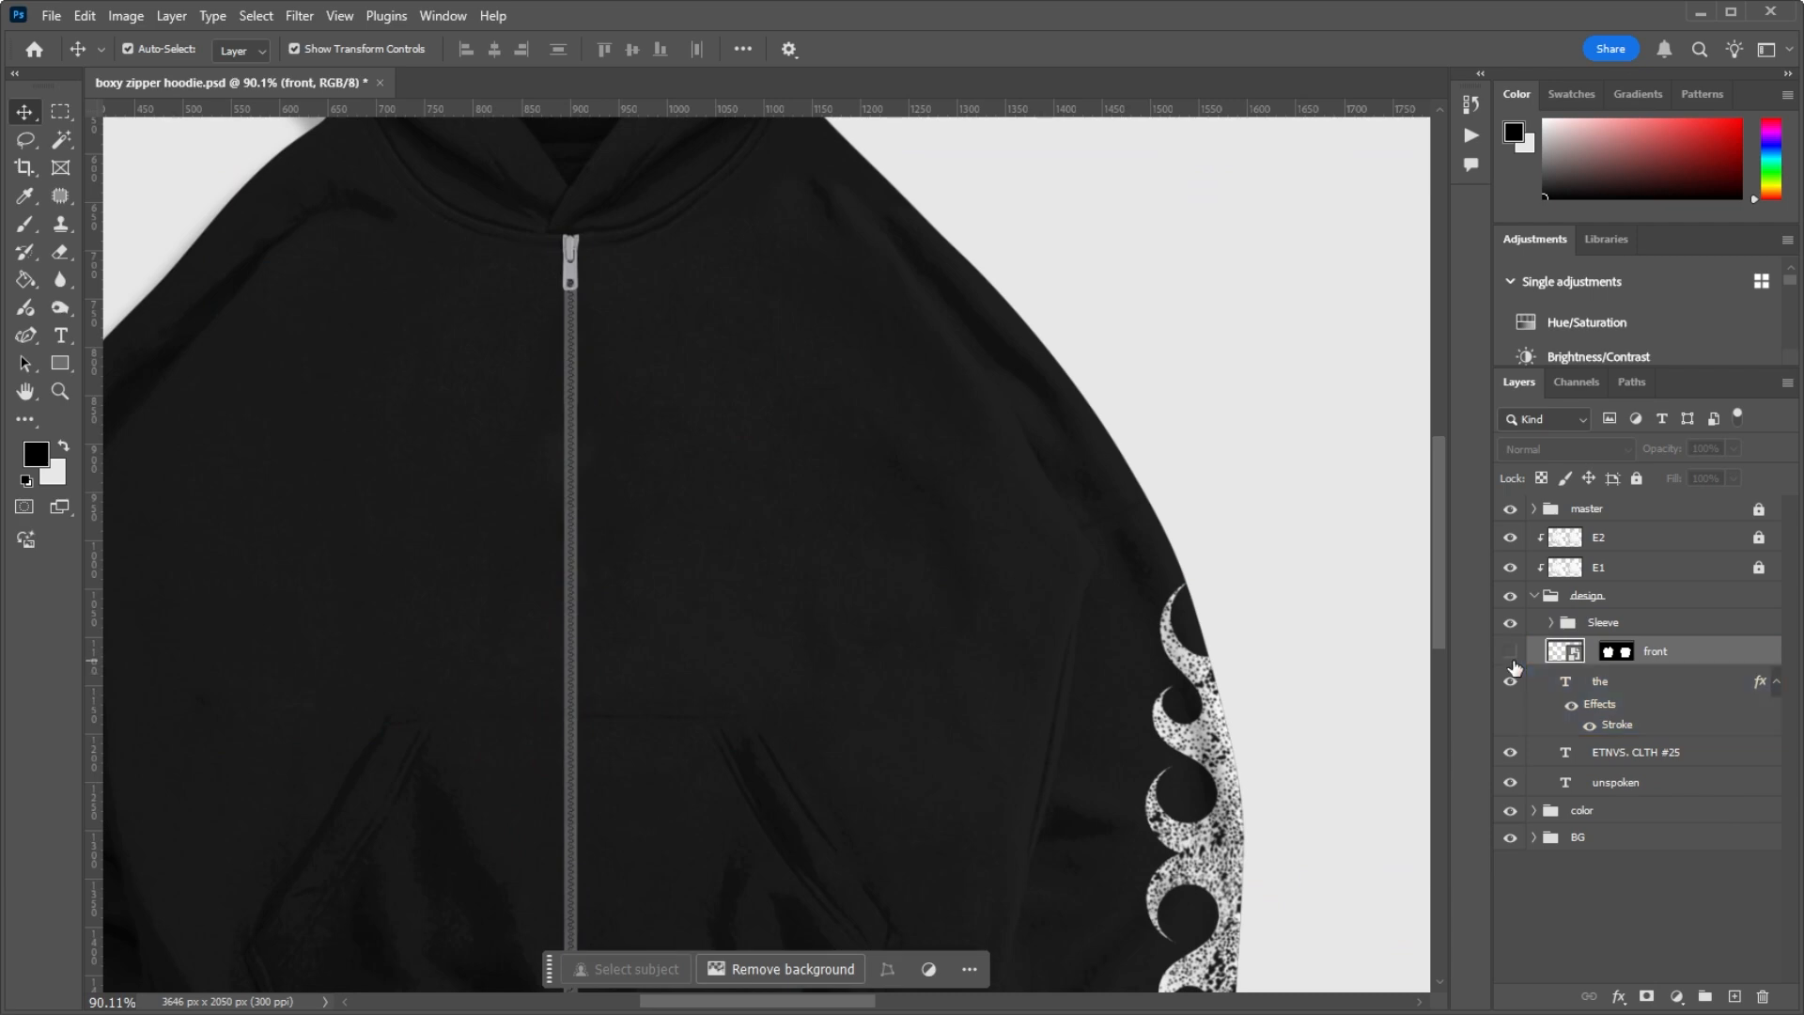
left_click(1513, 652)
scroll(430, 354, "down", 5)
scroll(509, 507, "up", 6)
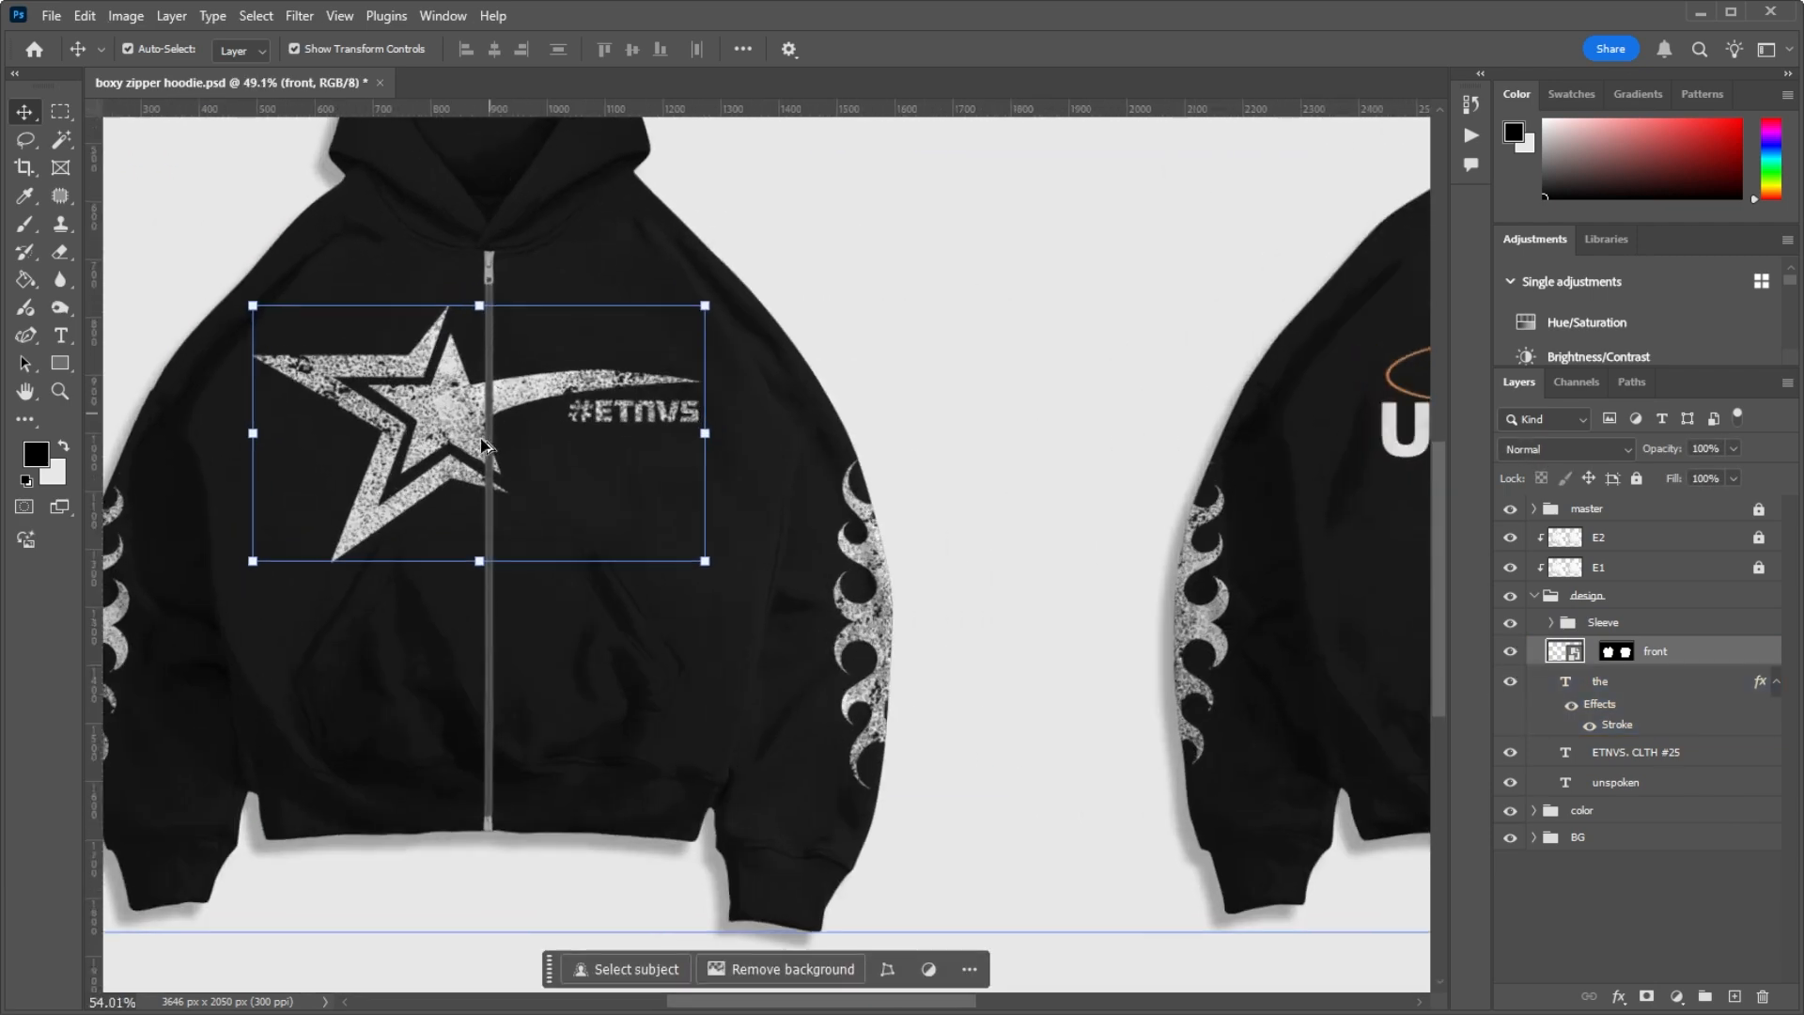
scroll(526, 469, "down", 8)
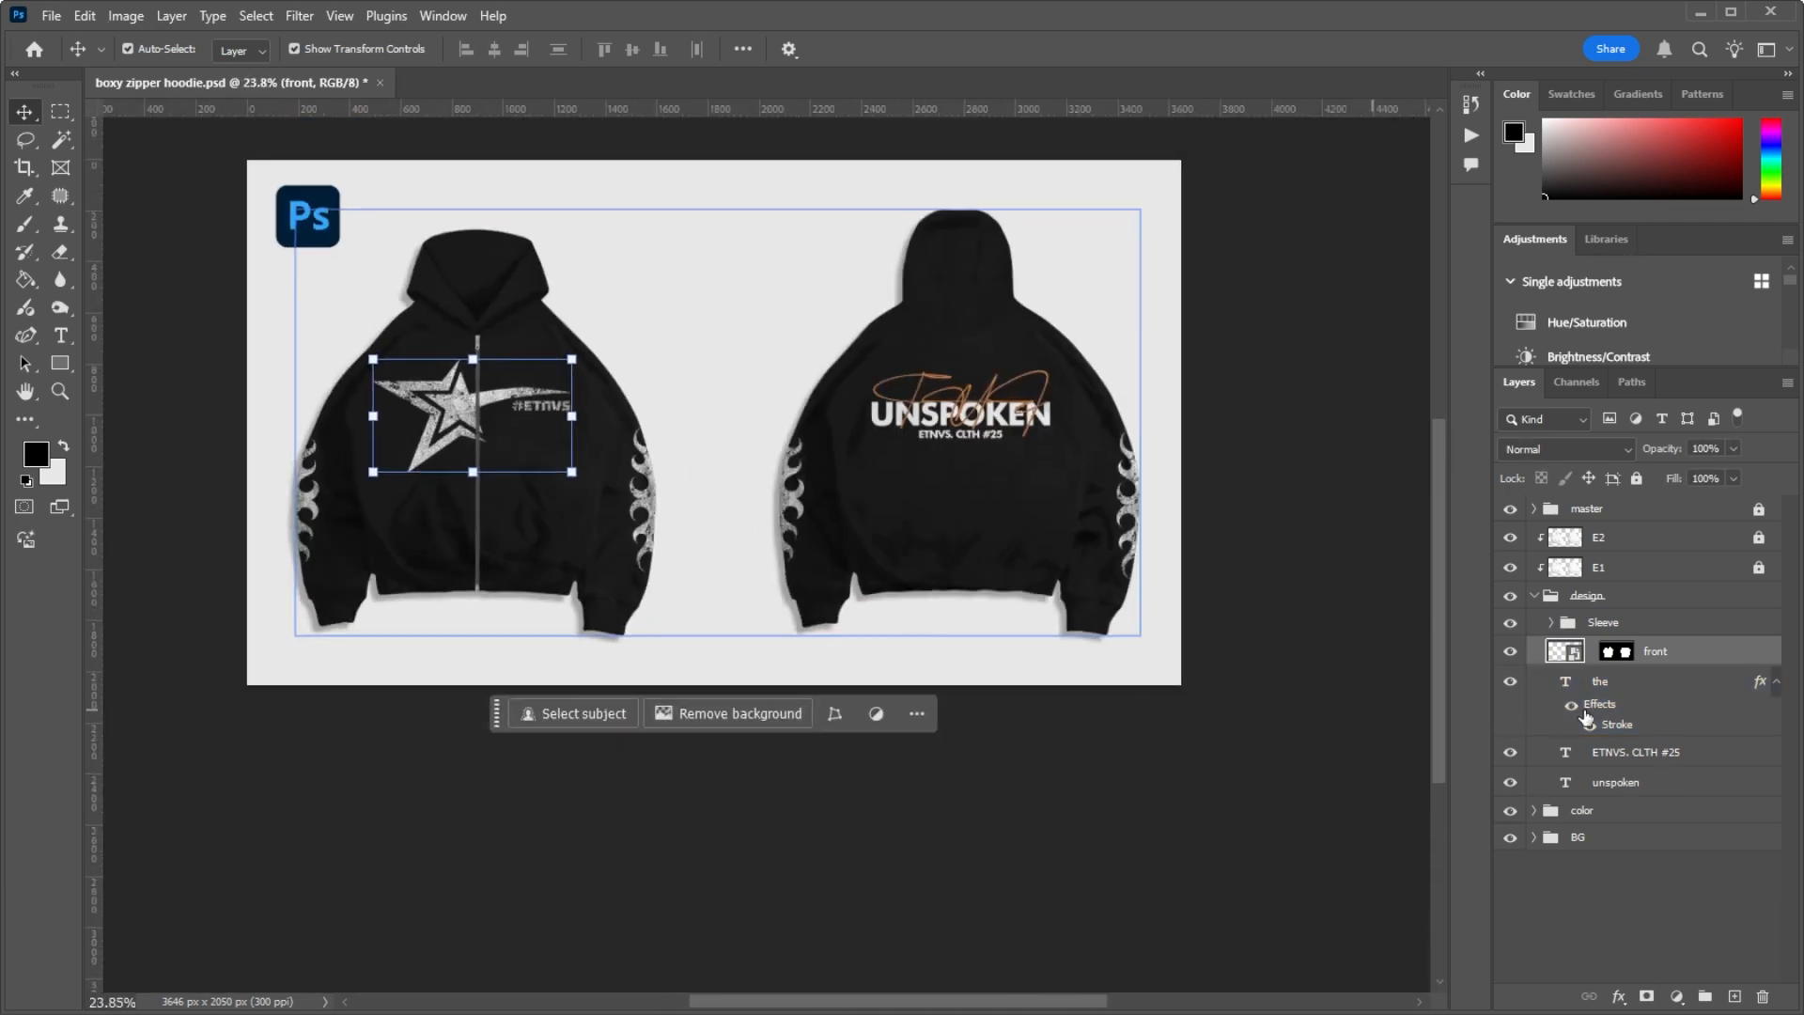
Step: Expand the color group in place of the design group and show its blue body copy layer
left_click(1548, 599)
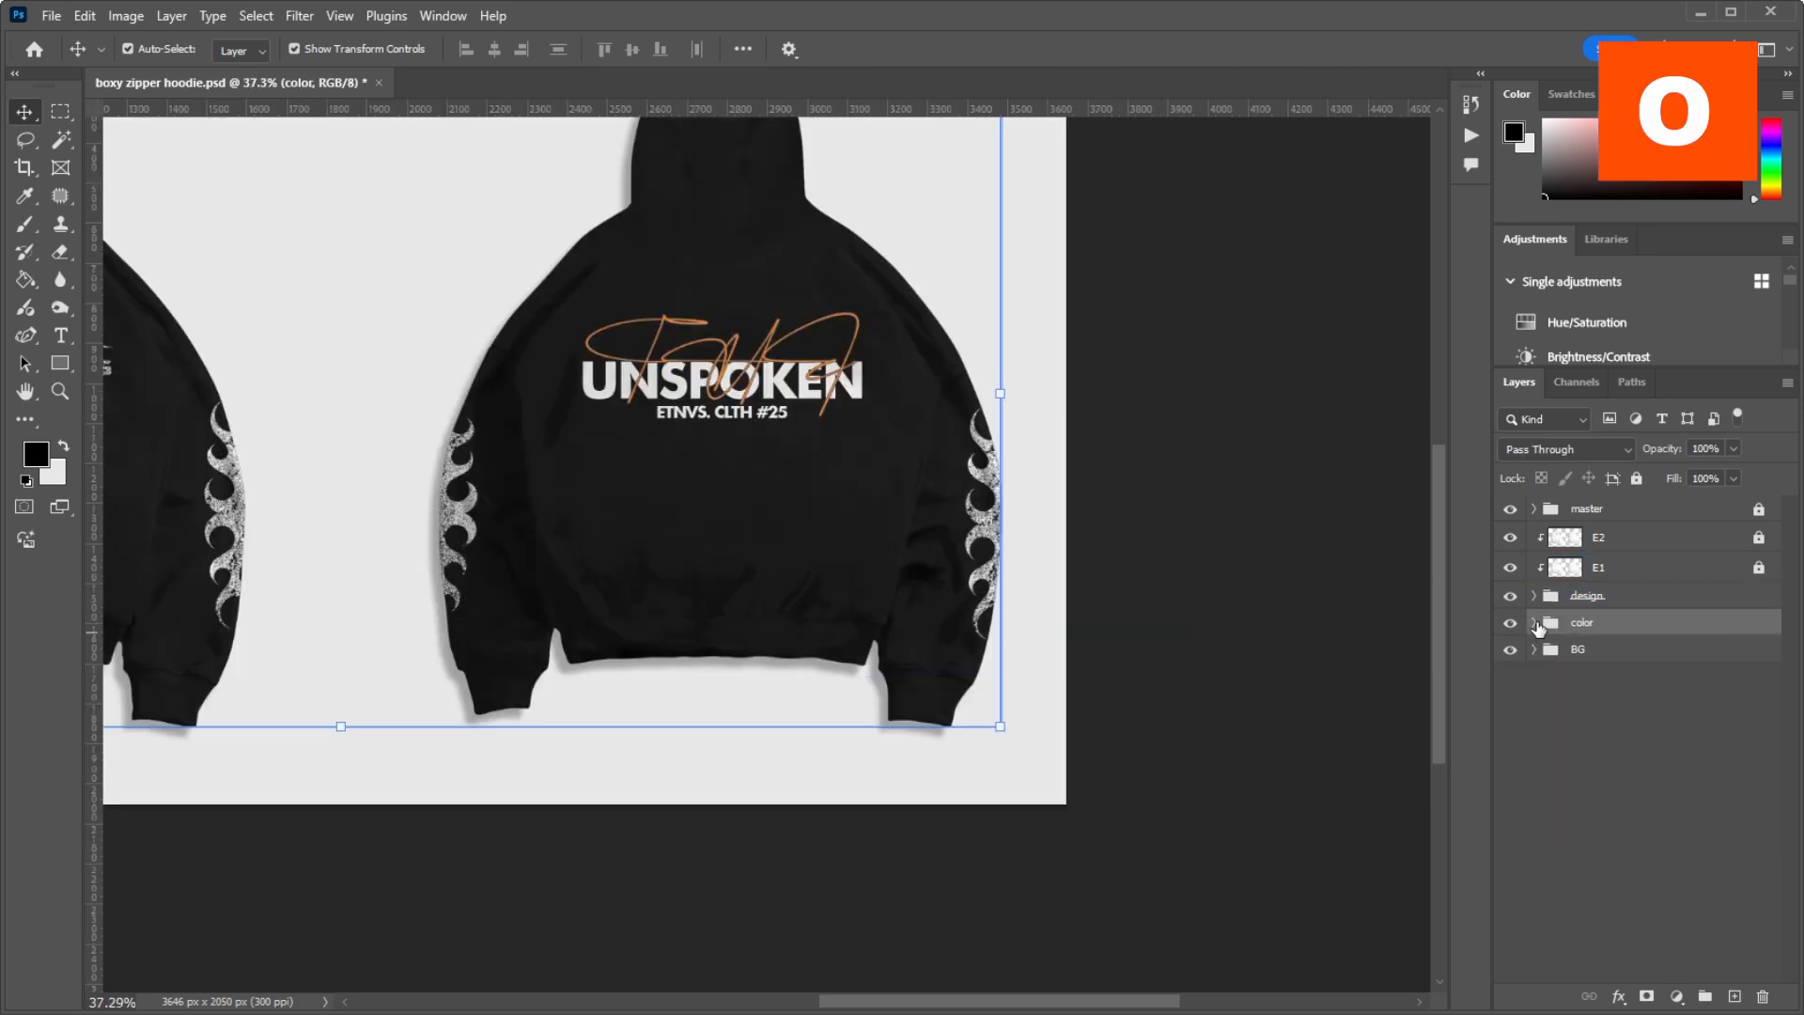
left_click(1536, 623)
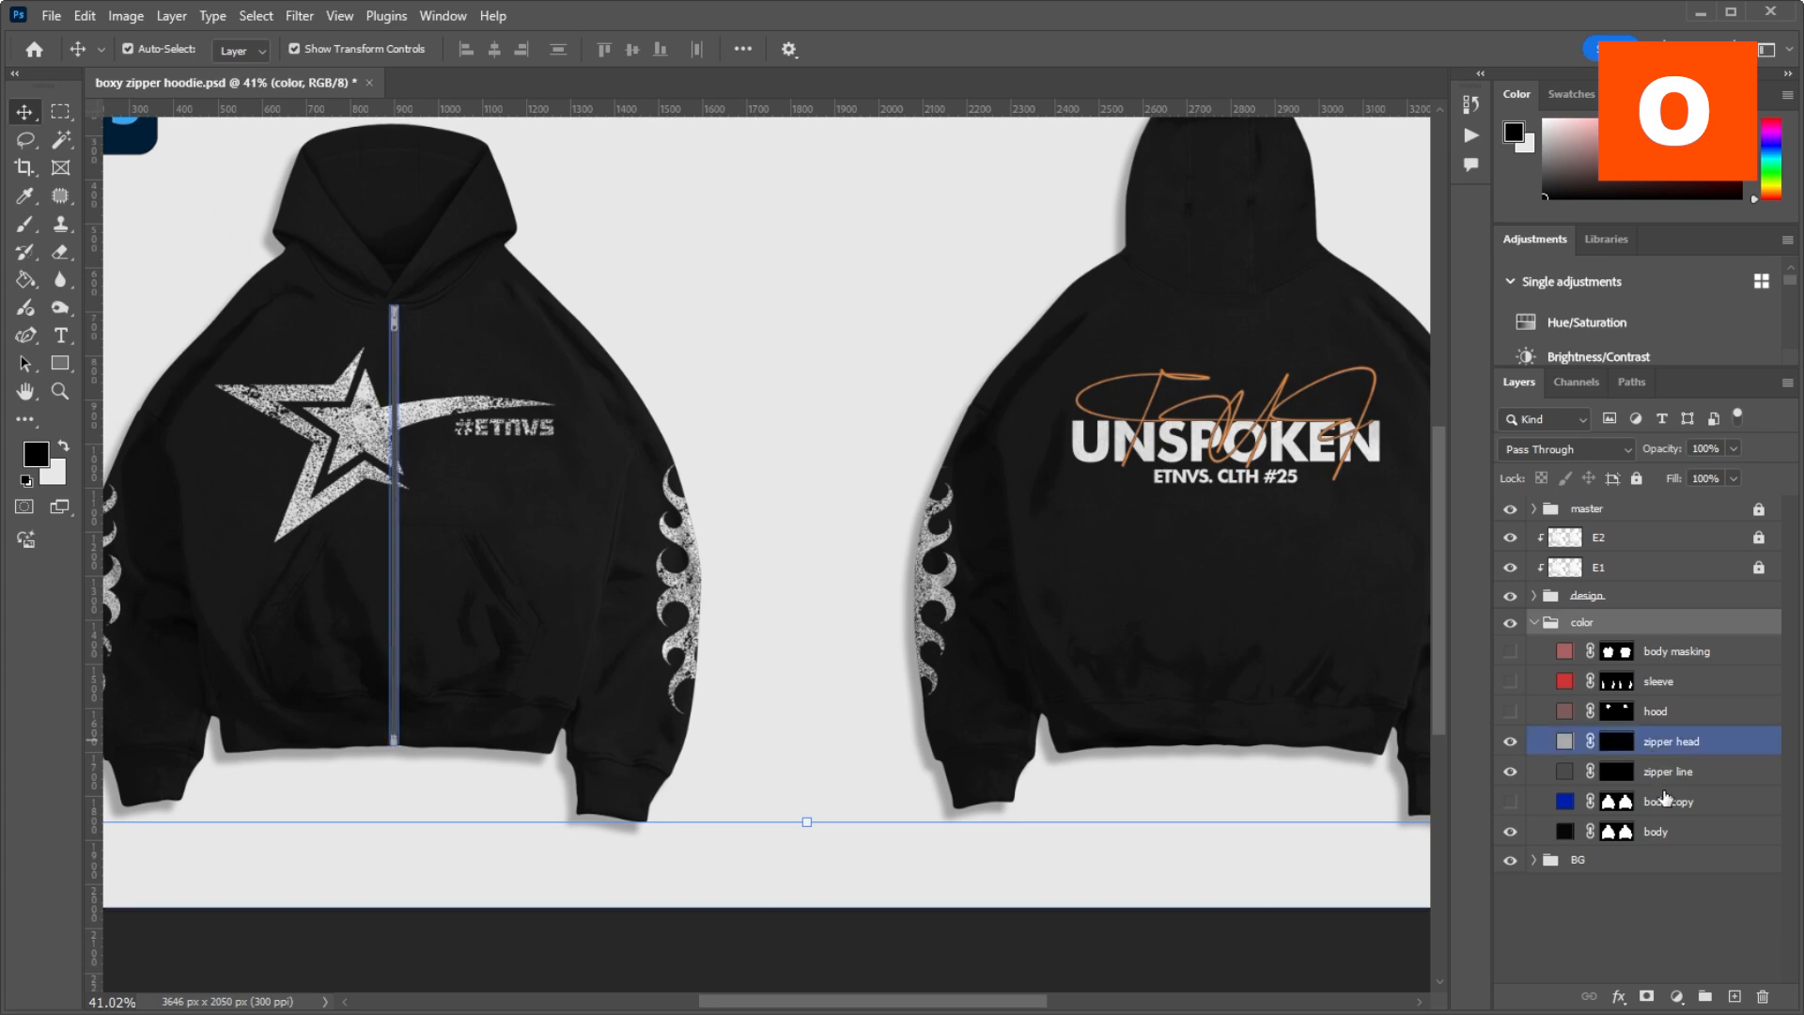
left_click(1510, 803)
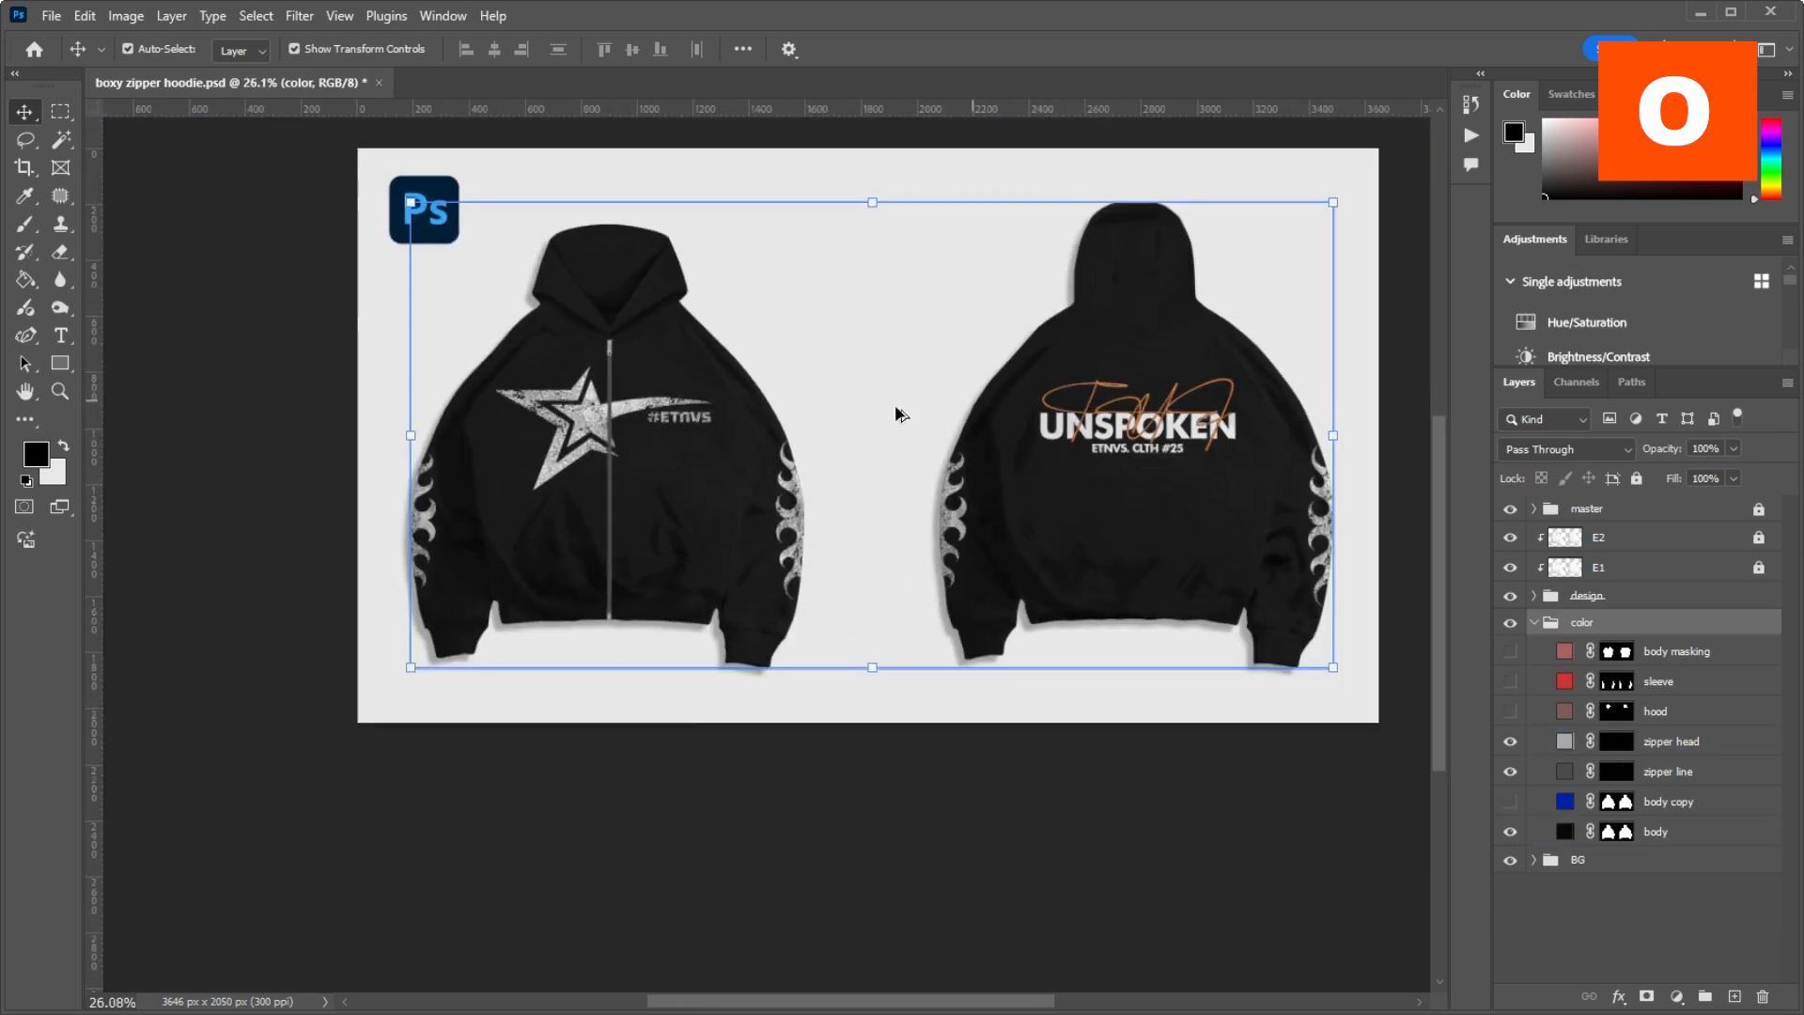
scroll(602, 404, "up", 3)
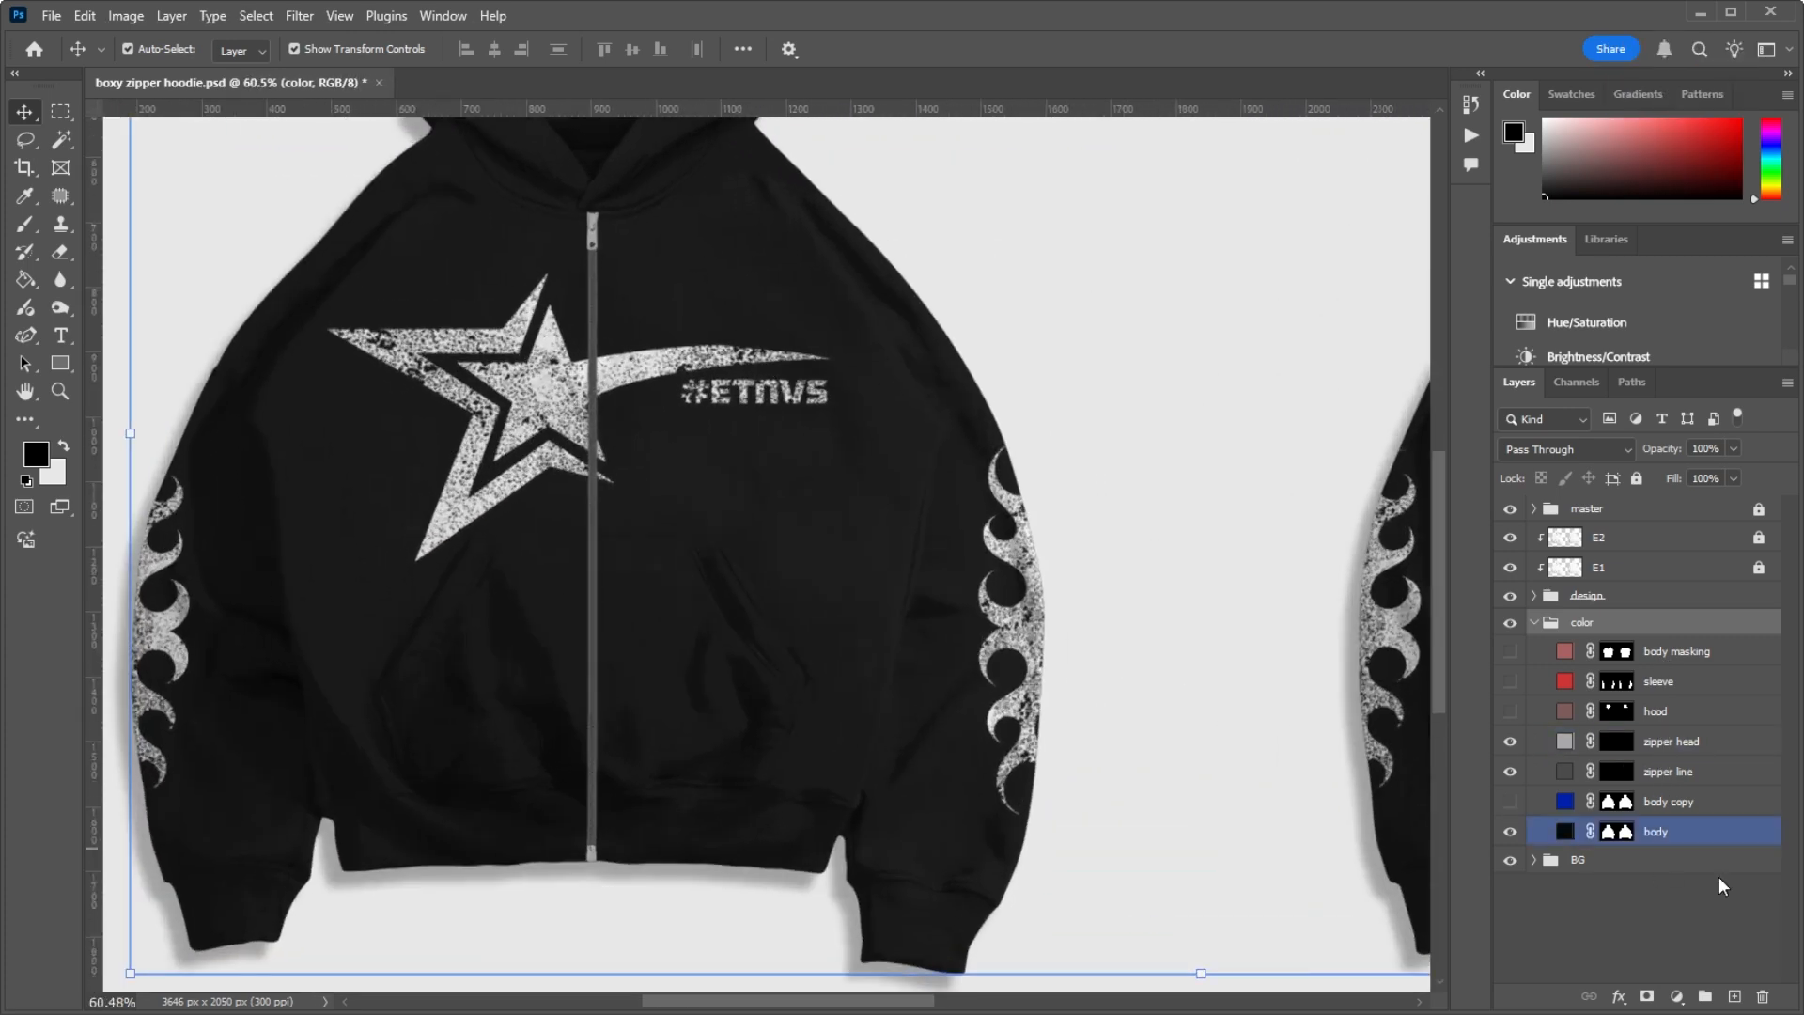
left_click(1510, 801)
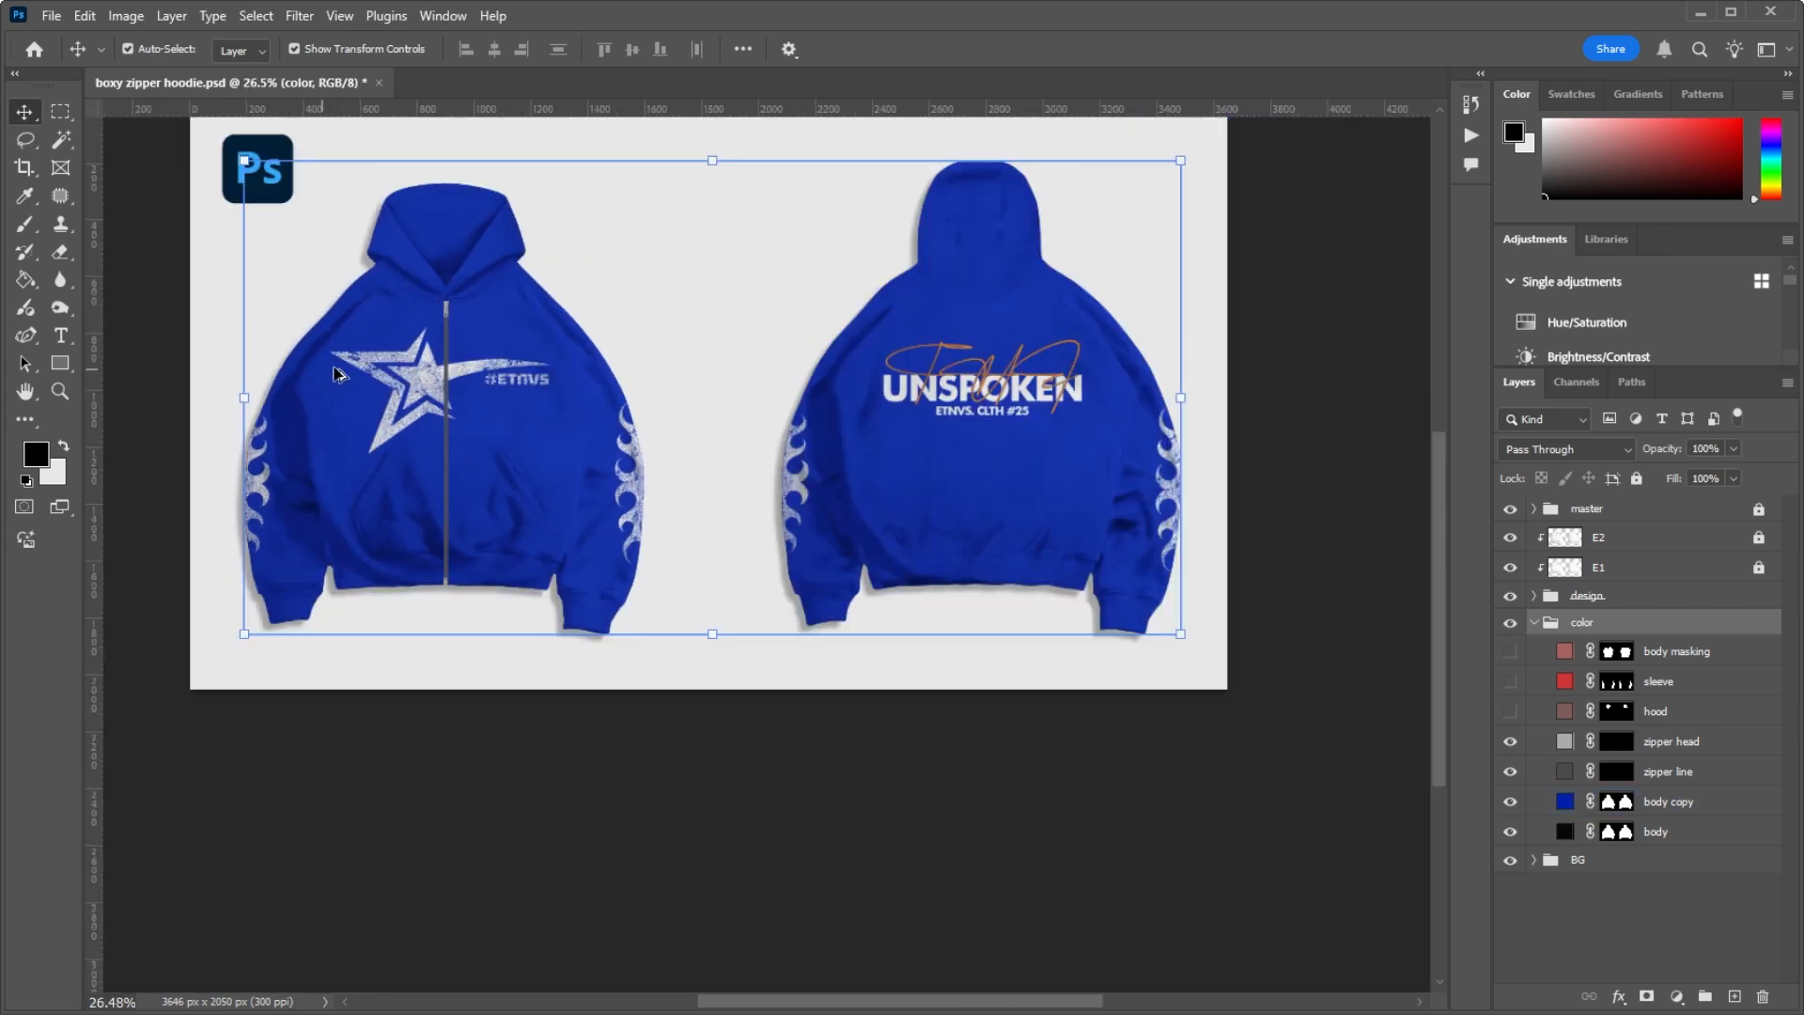
scroll(483, 407, "up", 8)
scroll(620, 446, "down", 5)
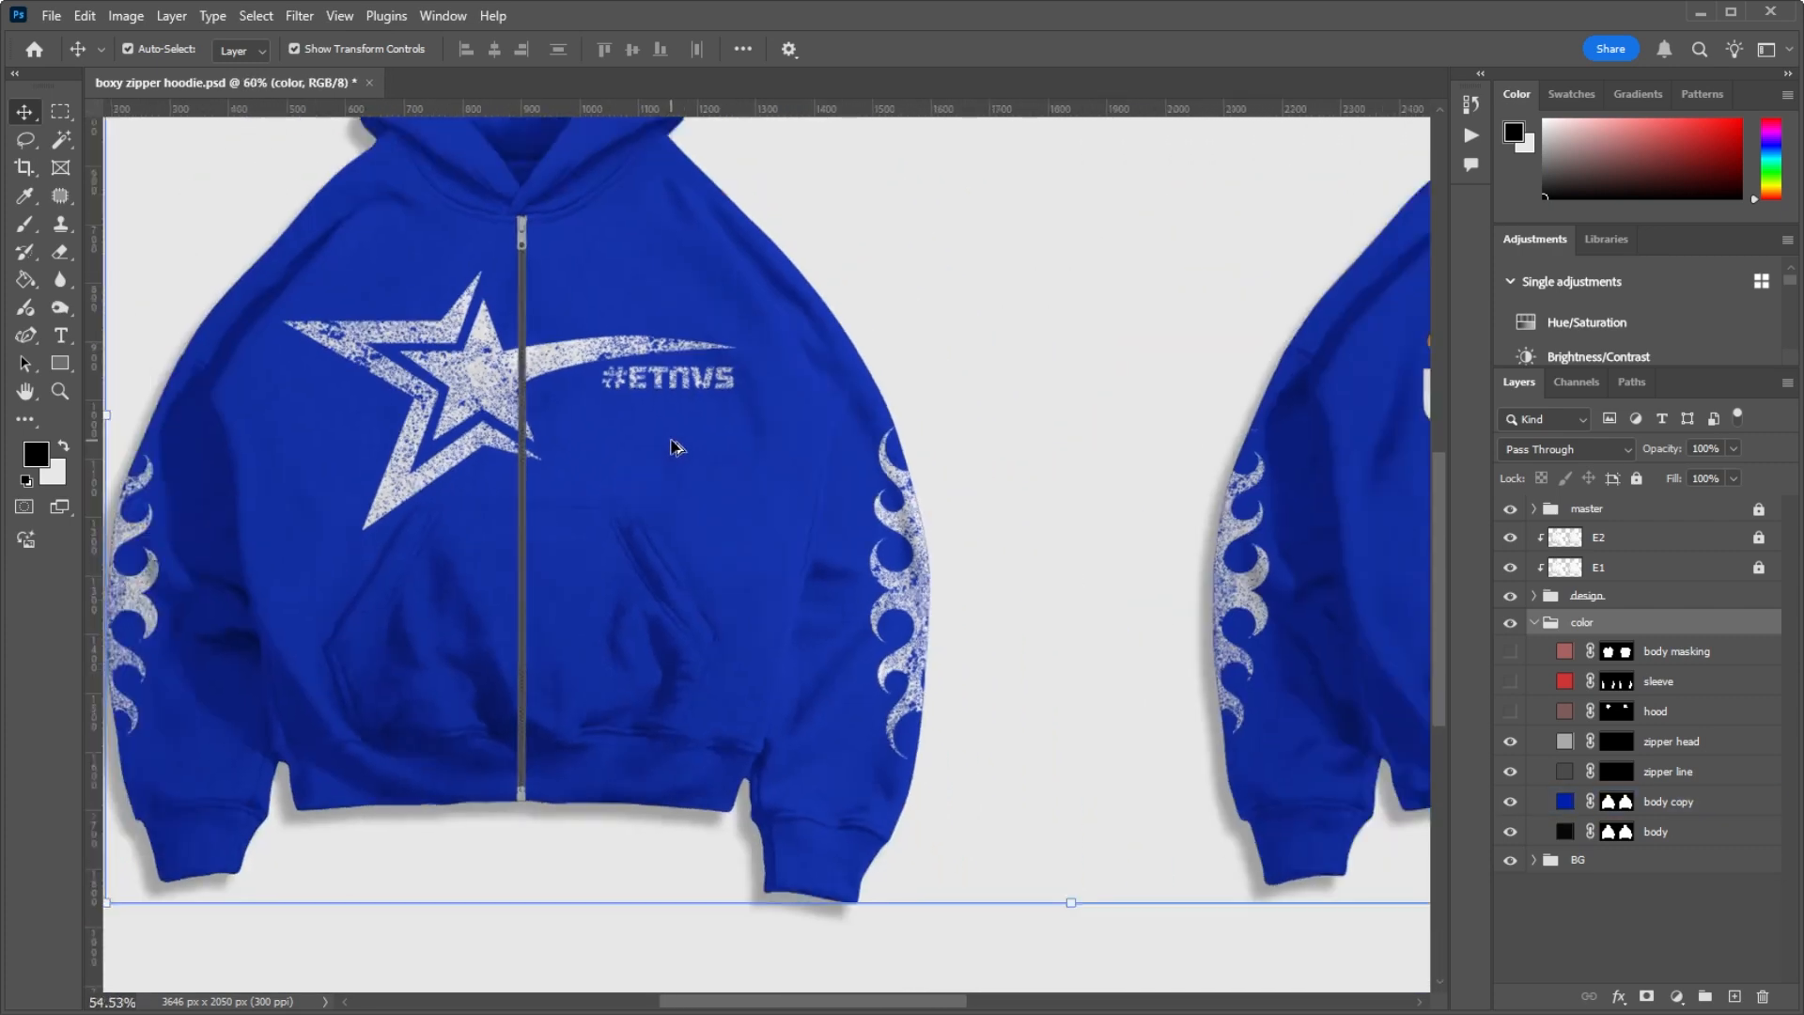
Step: Change the body copy layer's solid fill to dark navy blue with hue 229, saturation 100% and brightness 33%
left_click(1574, 810)
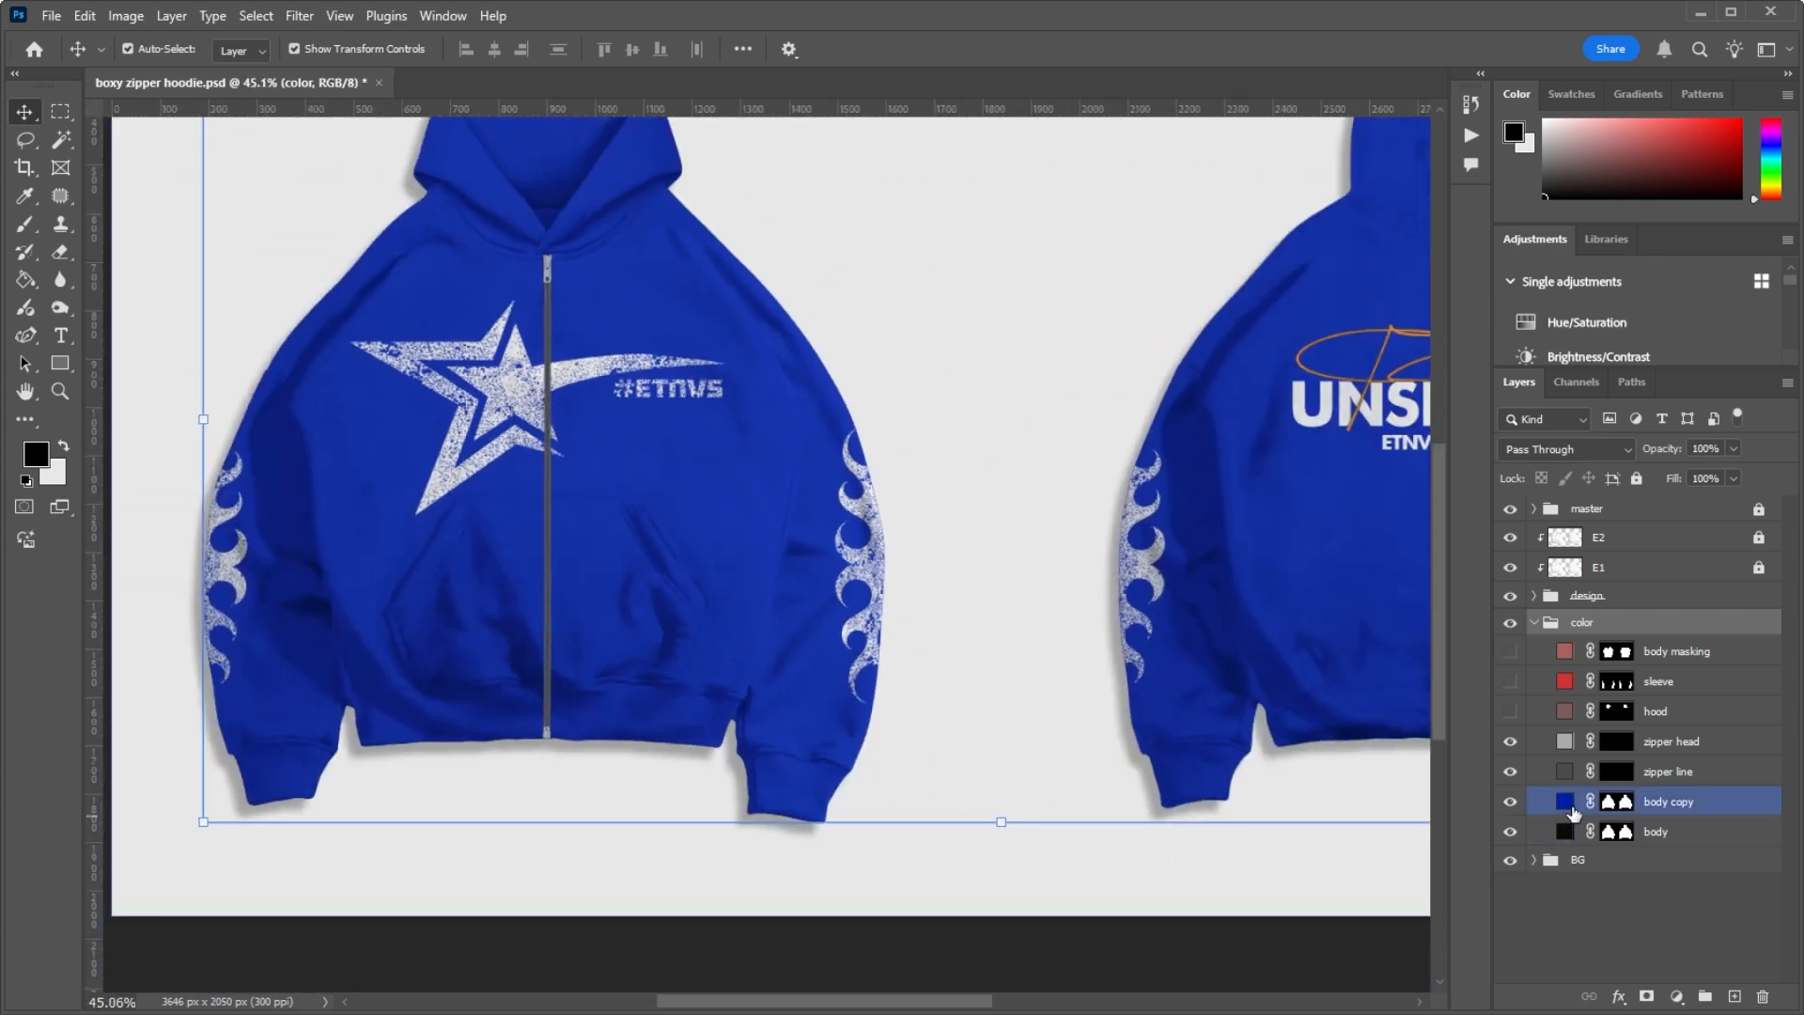
double_click(1565, 802)
left_click(1131, 752)
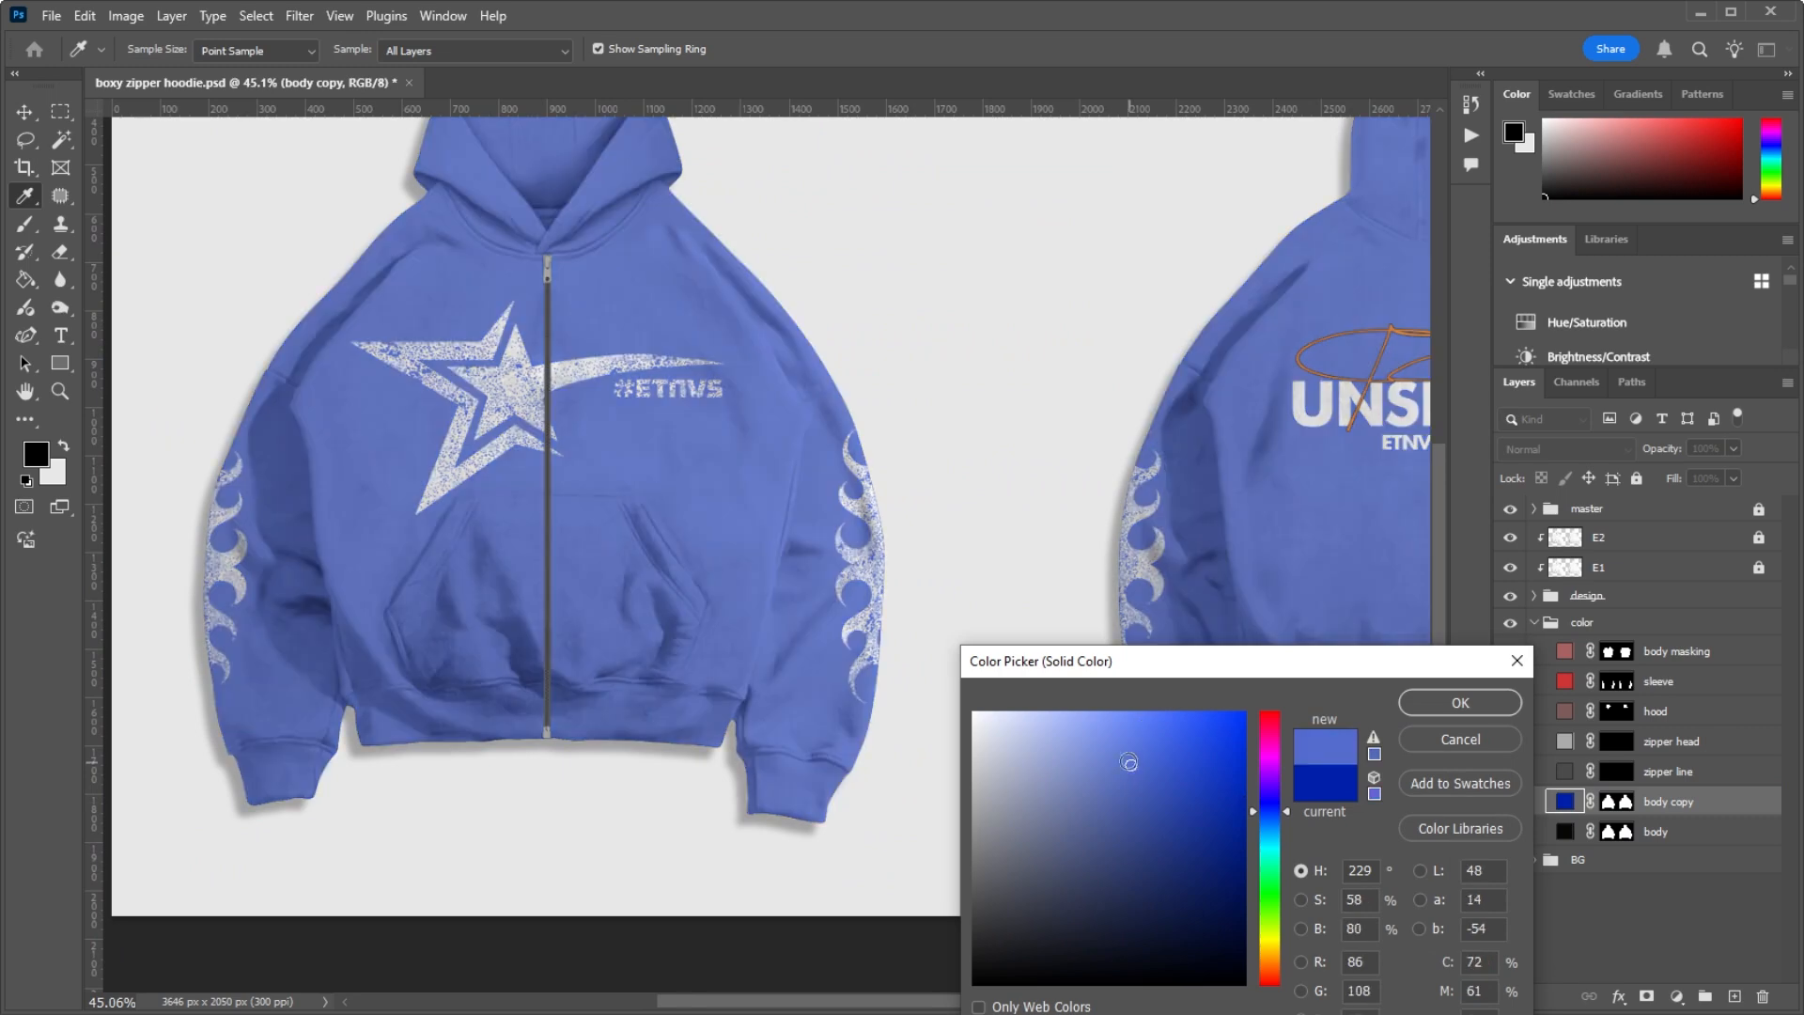
left_click(1022, 798)
mouse_move(1083, 841)
left_mouse_down()
mouse_move(1168, 866)
mouse_move(1211, 780)
mouse_move(1115, 911)
mouse_move(1221, 876)
mouse_move(1226, 827)
mouse_move(1042, 798)
mouse_move(1184, 906)
mouse_move(1207, 863)
mouse_move(1239, 916)
mouse_move(1019, 916)
mouse_move(1240, 827)
mouse_move(1200, 906)
mouse_move(1244, 893)
left_mouse_up()
left_click(1457, 703)
key("v")
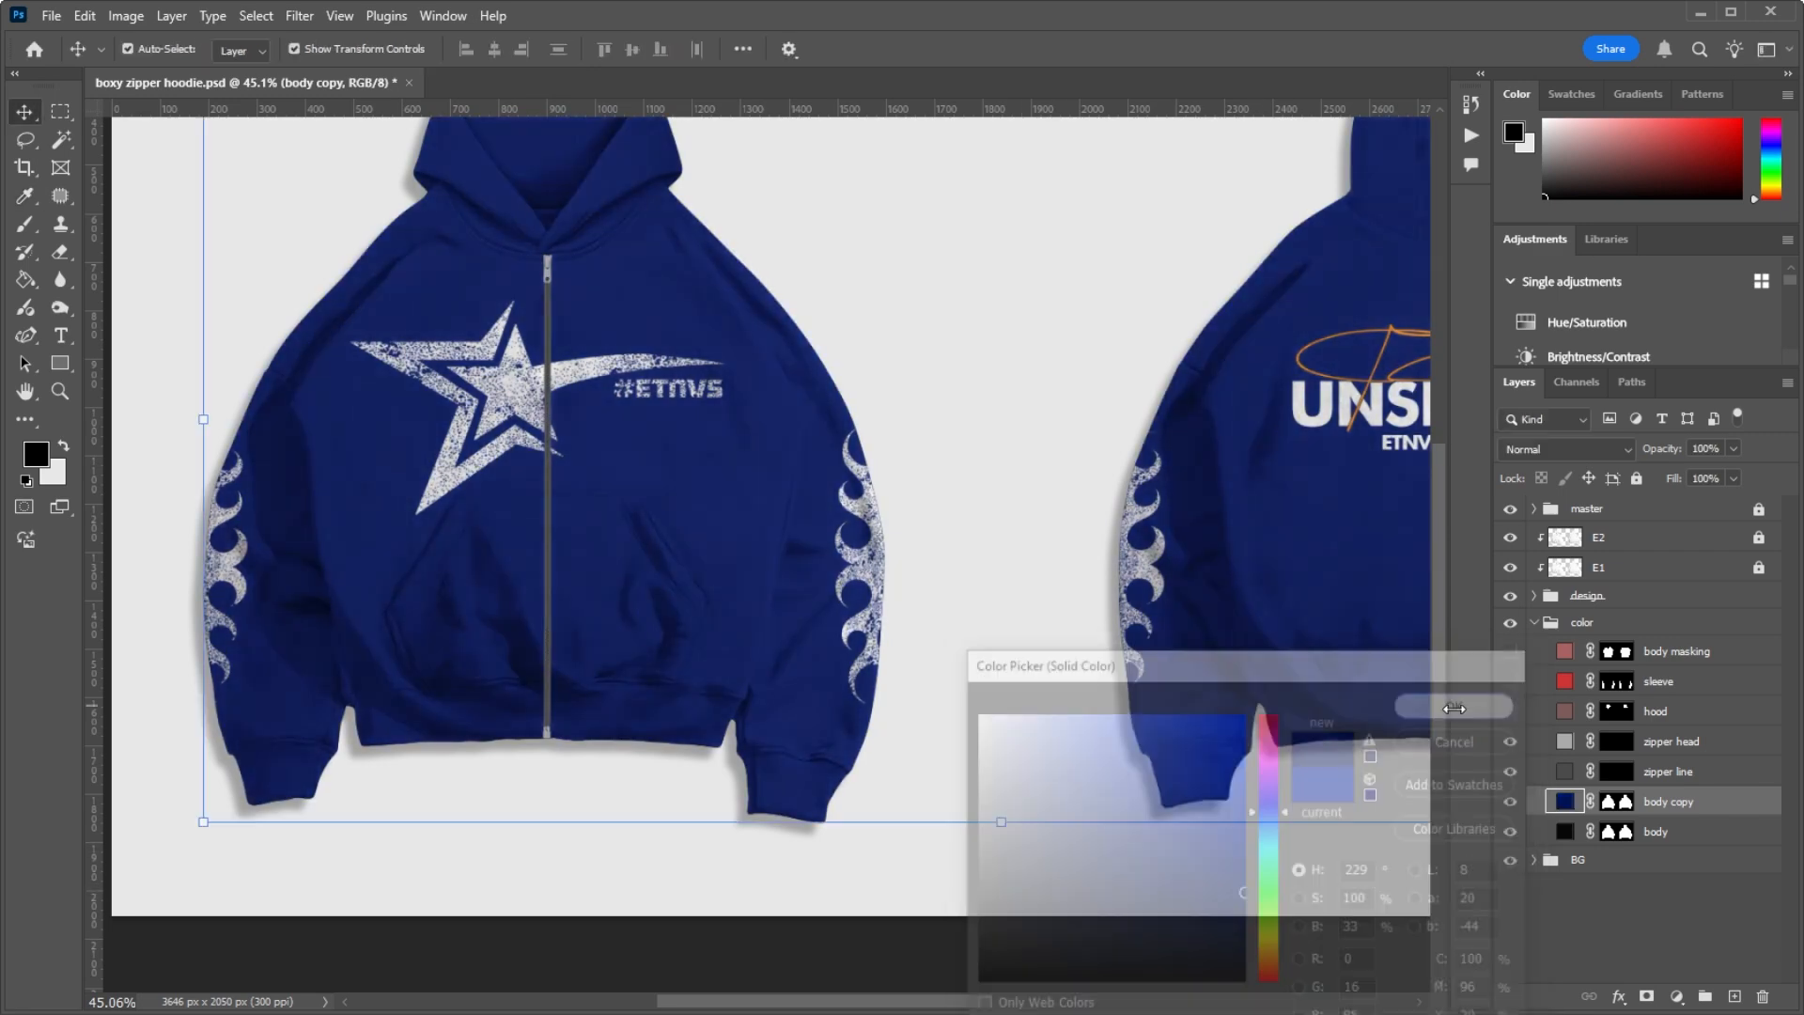
Step: Darken the zipper line's solid fill to a neutral grey with saturation 0% and brightness 21%
left_click(1564, 779)
double_click(1564, 772)
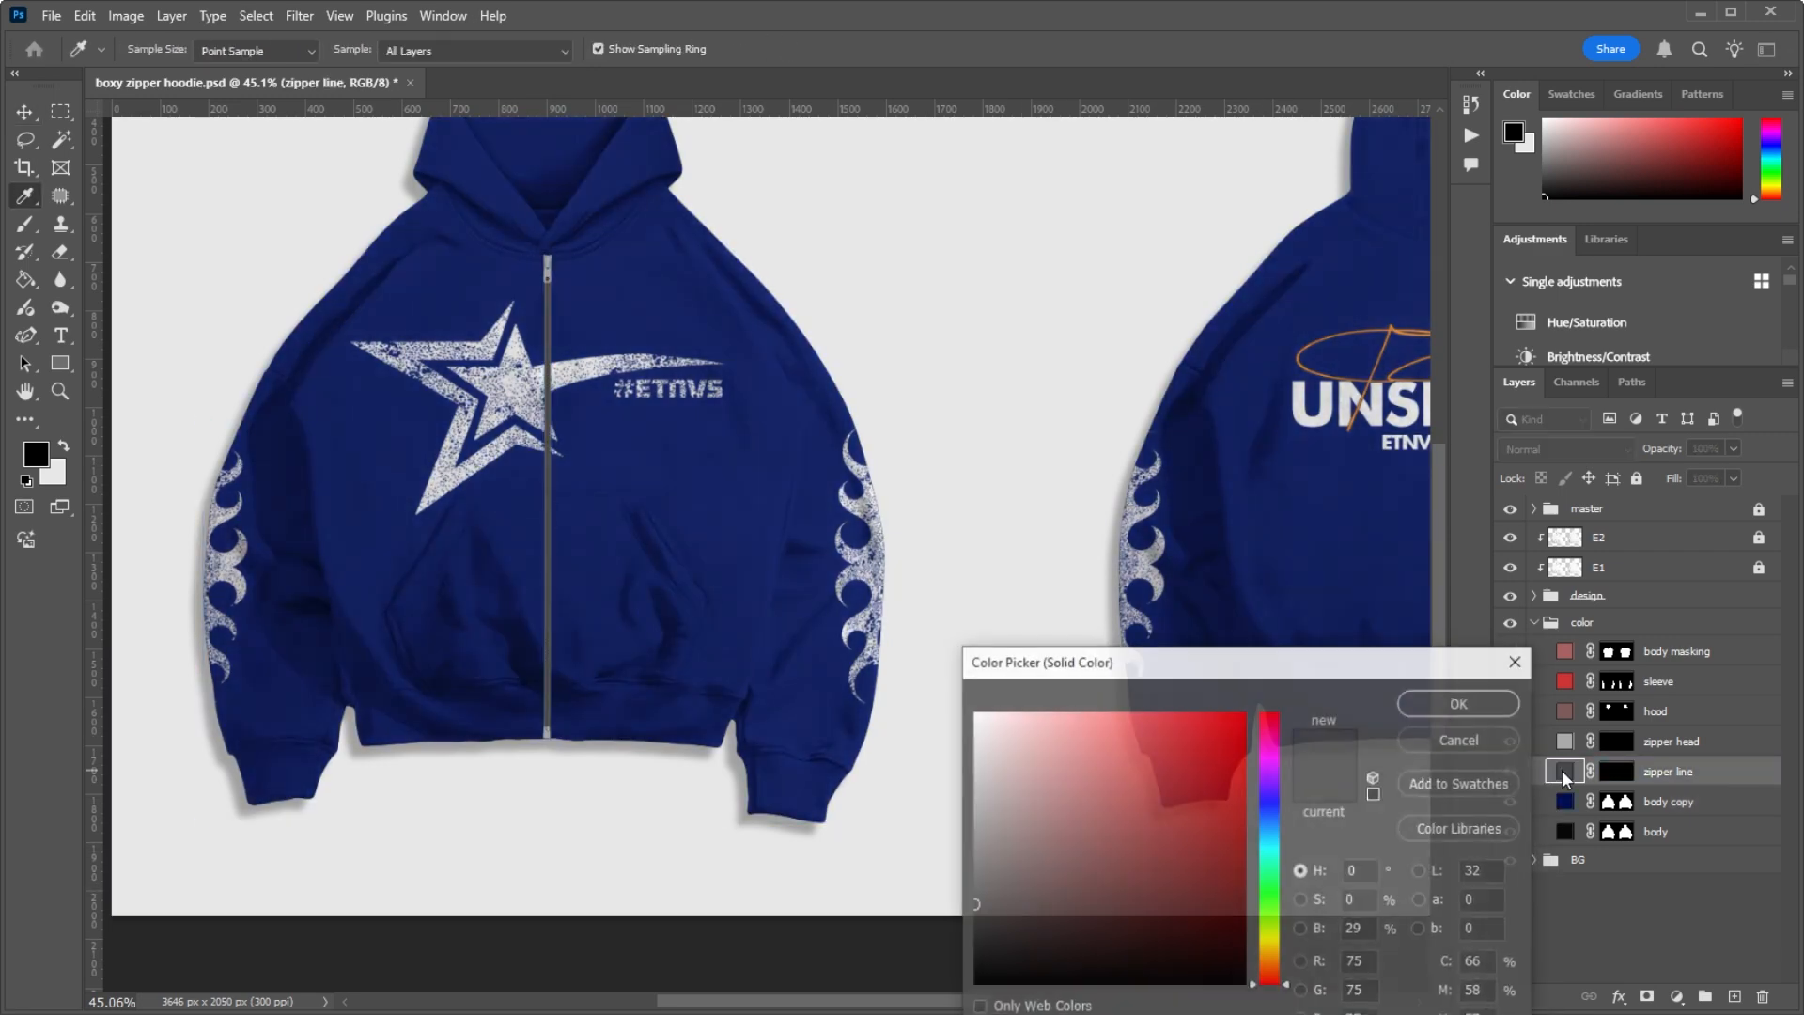
mouse_move(1025, 738)
left_mouse_down()
mouse_move(970, 737)
mouse_move(859, 929)
left_mouse_up()
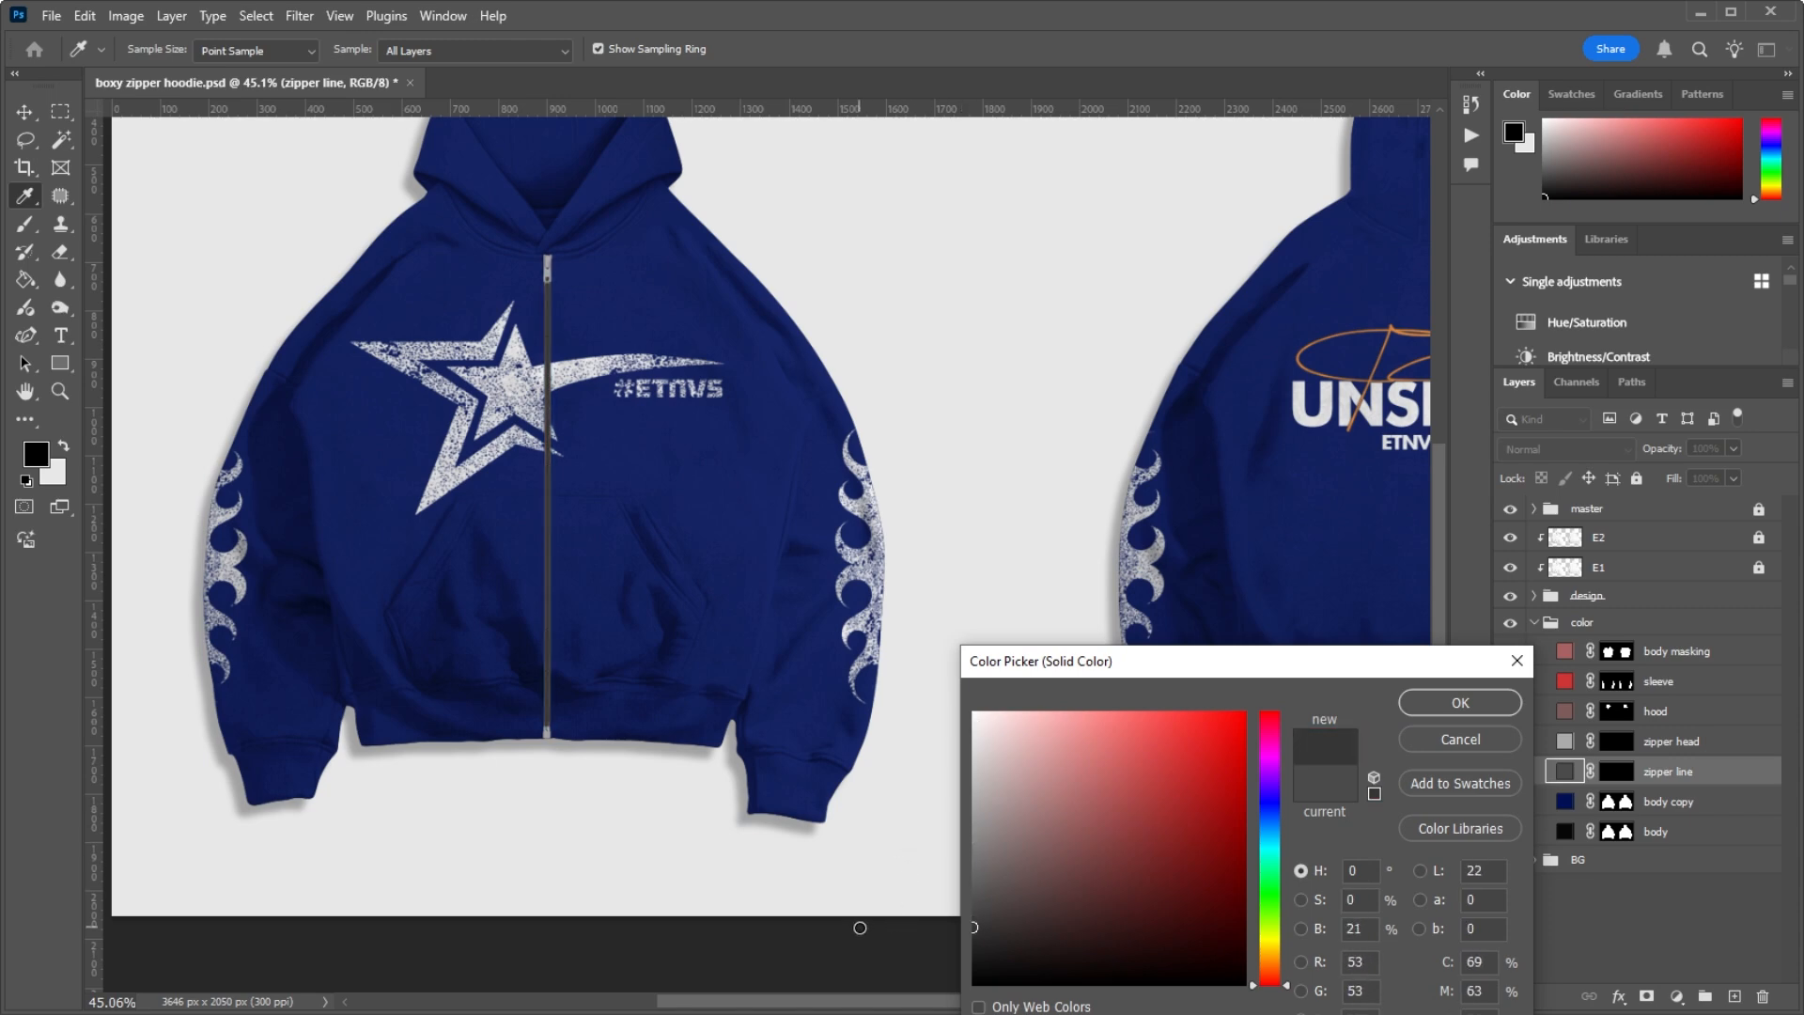
left_click(1459, 703)
key("v")
Step: Recolor the zipper head's solid fill to dark grey with saturation 0% and brightness 28%
left_click(1551, 752)
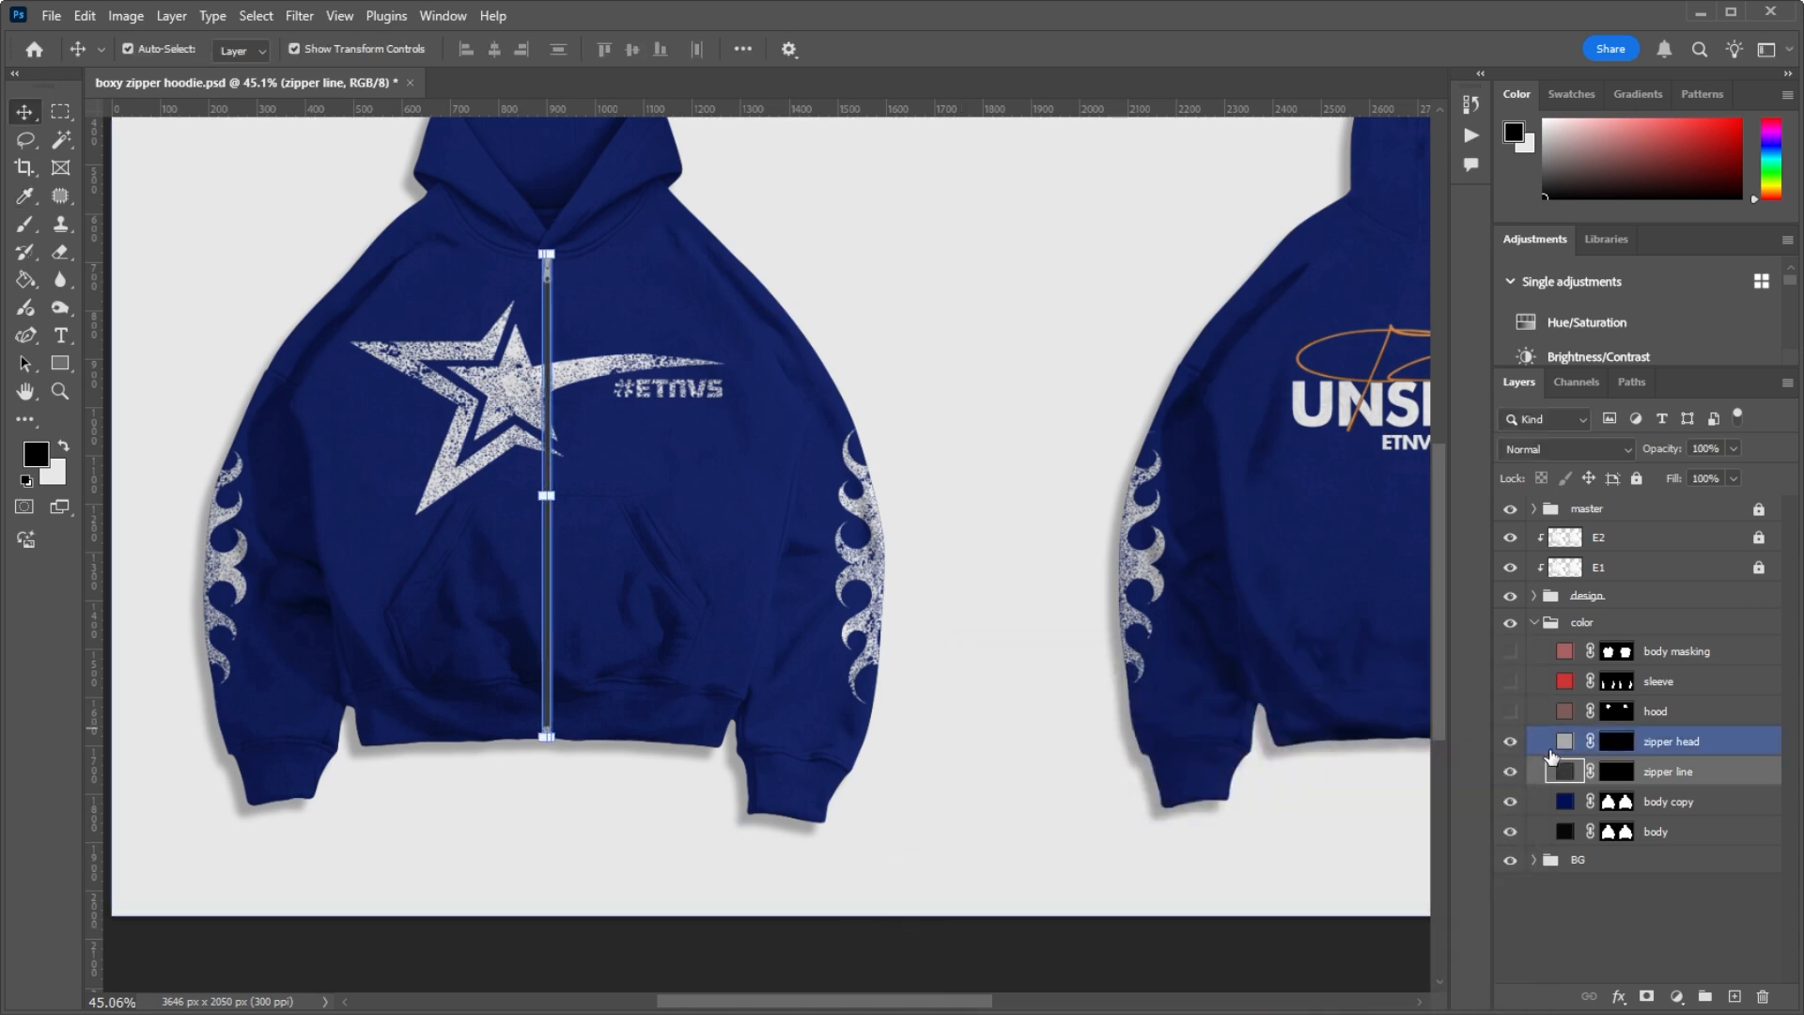
double_click(1564, 742)
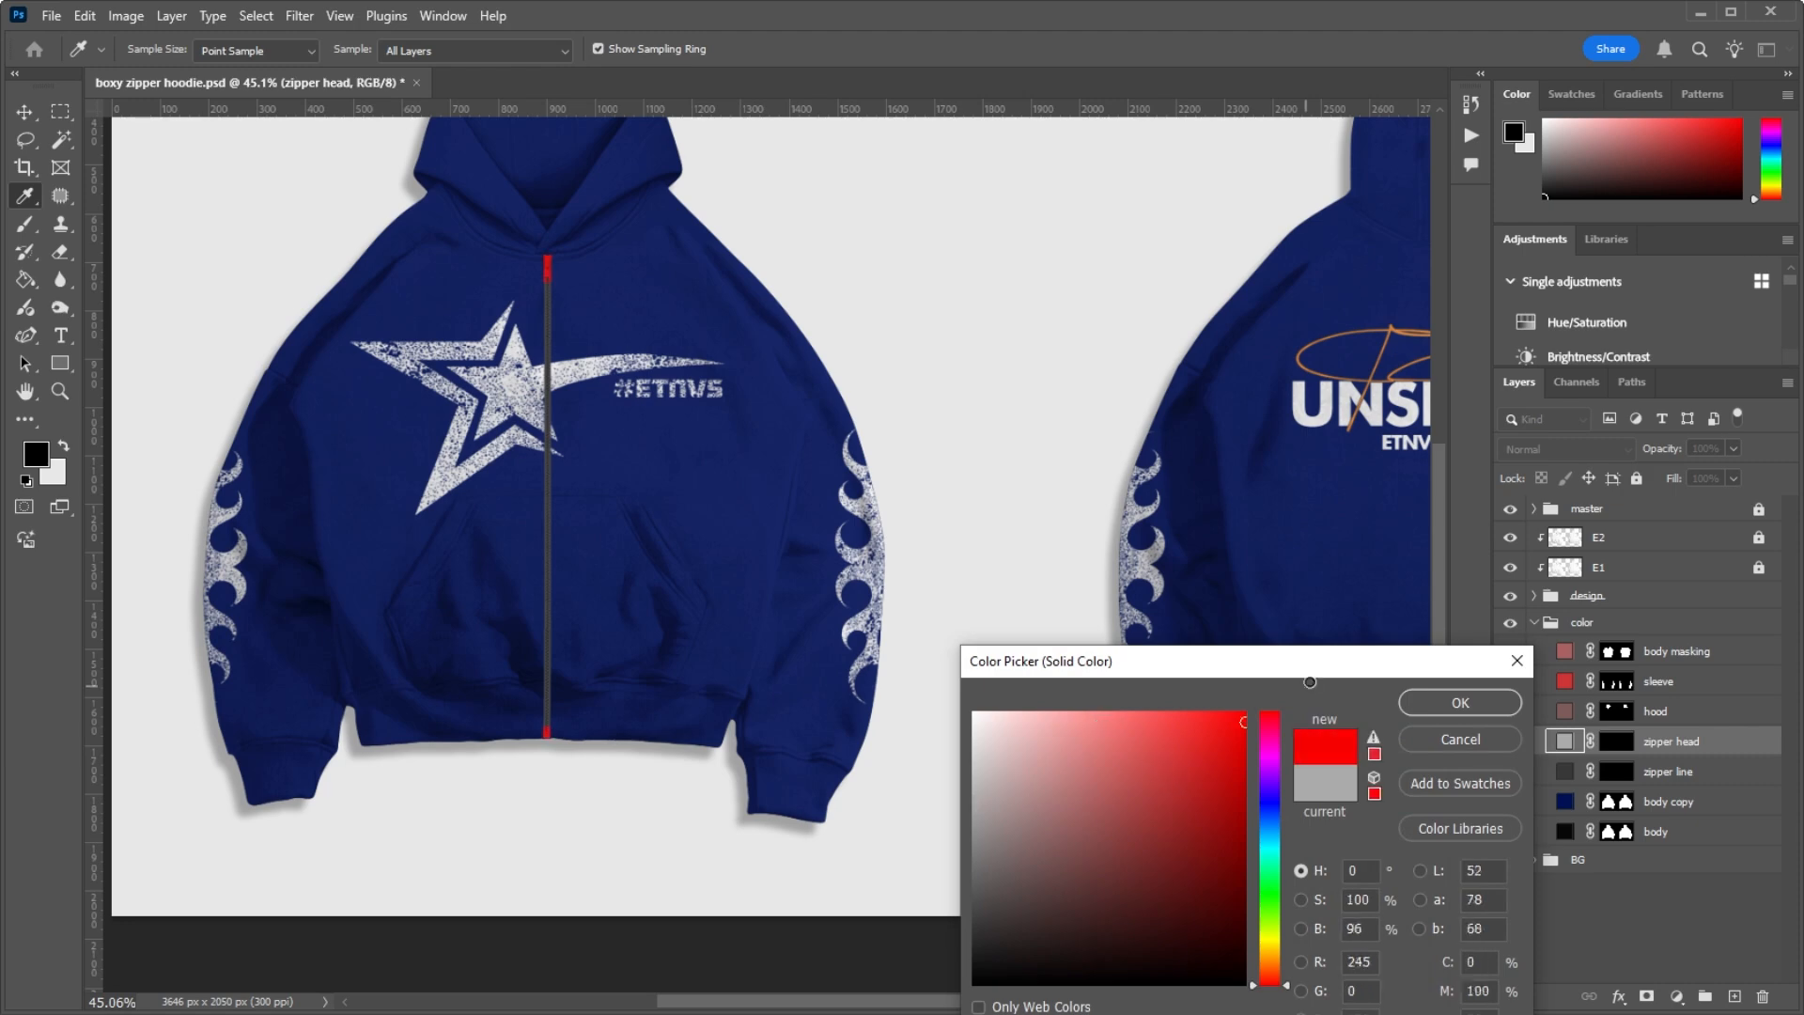
left_click(716, 733)
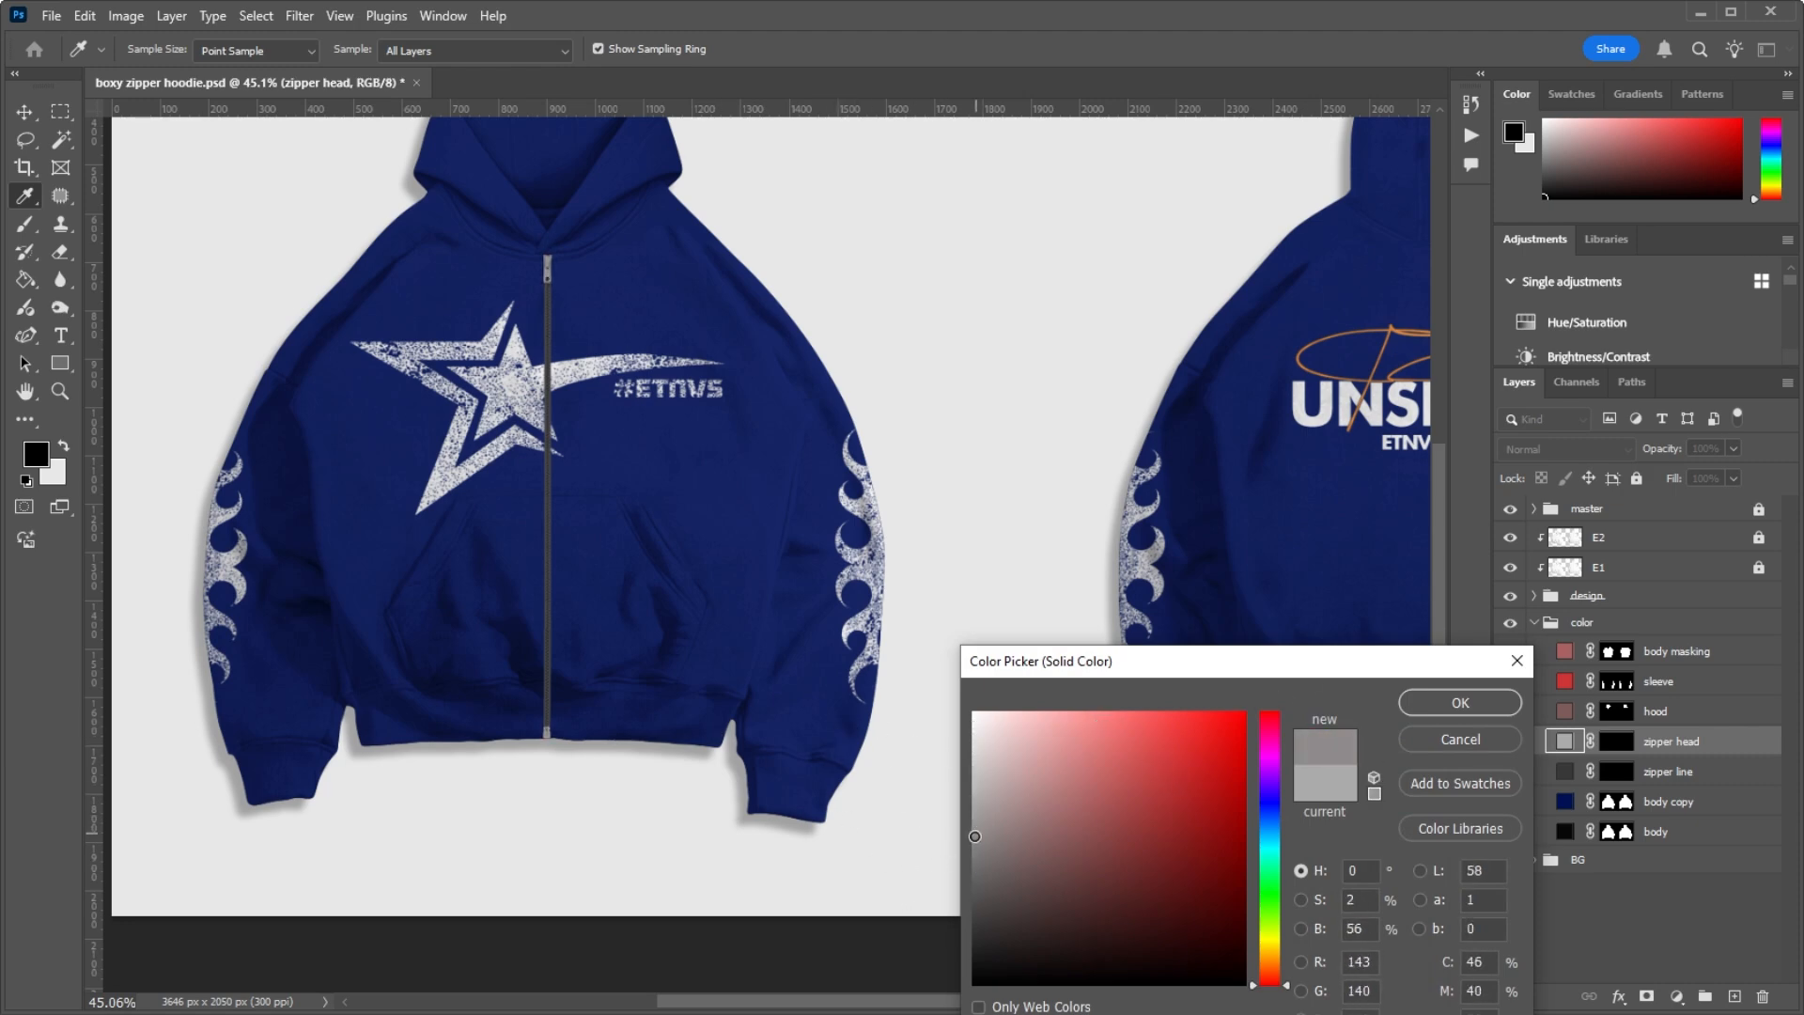
left_click(974, 914)
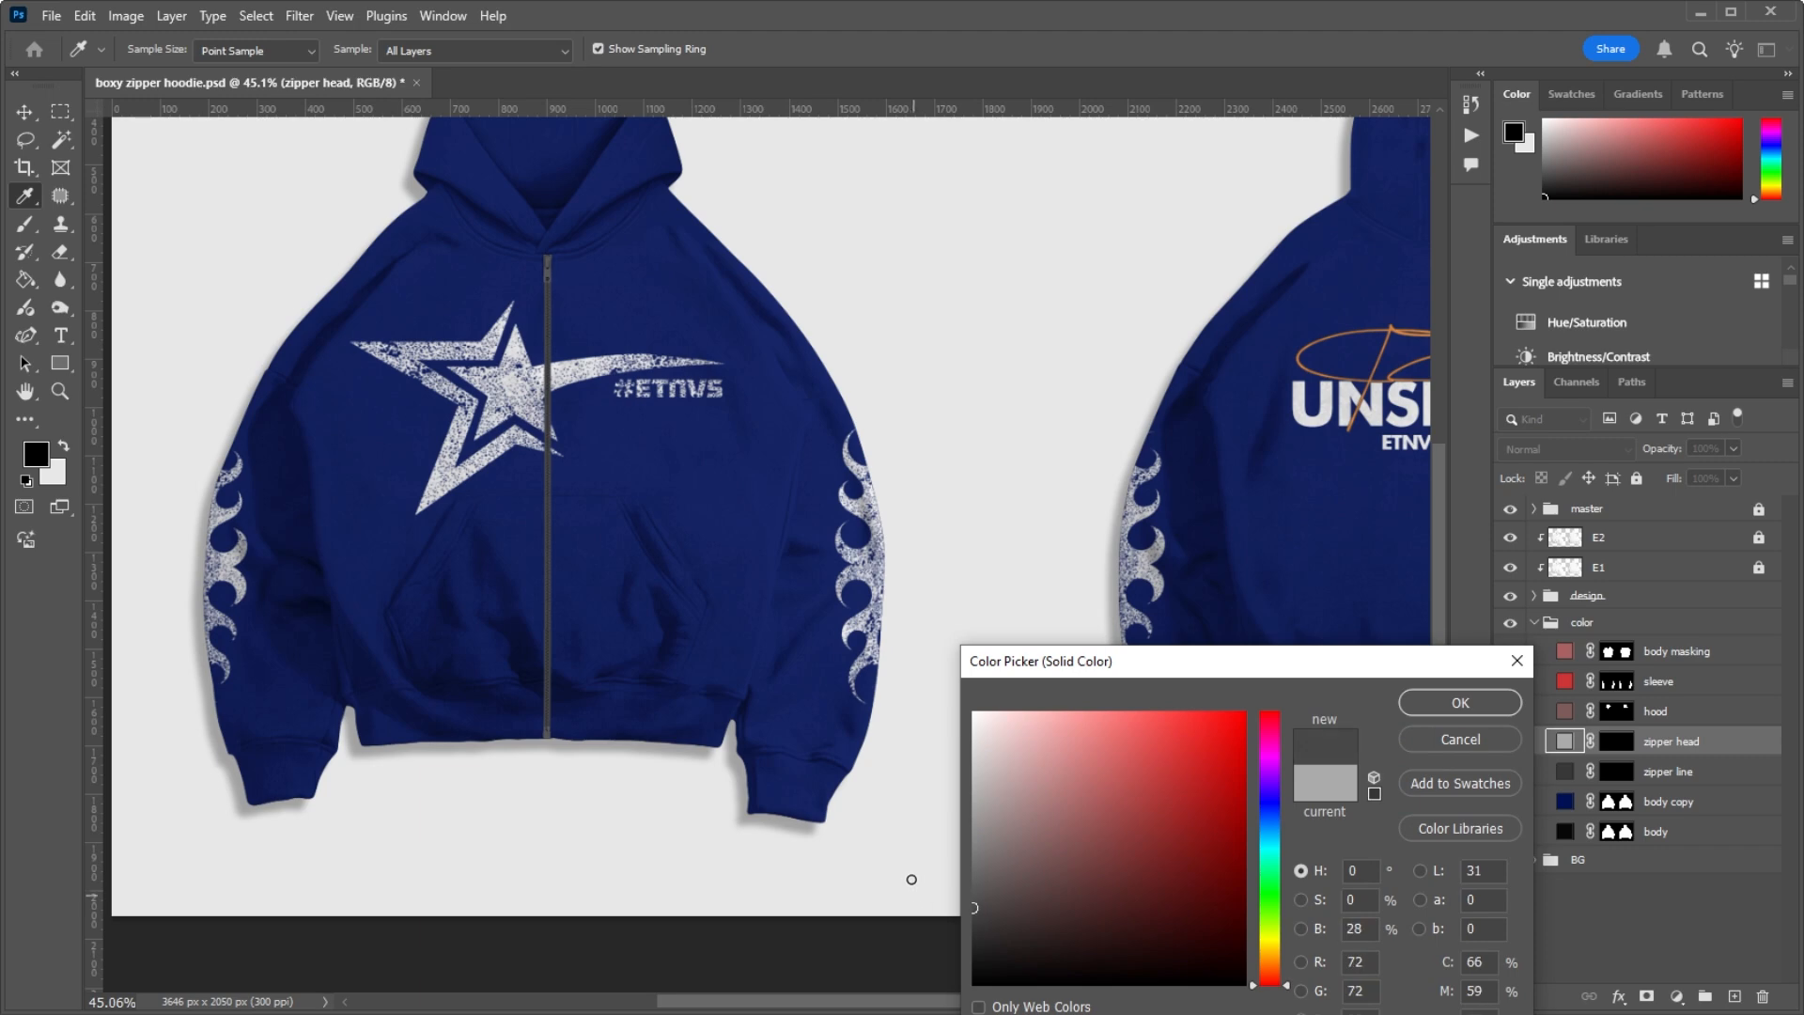
left_click(1461, 703)
key("v")
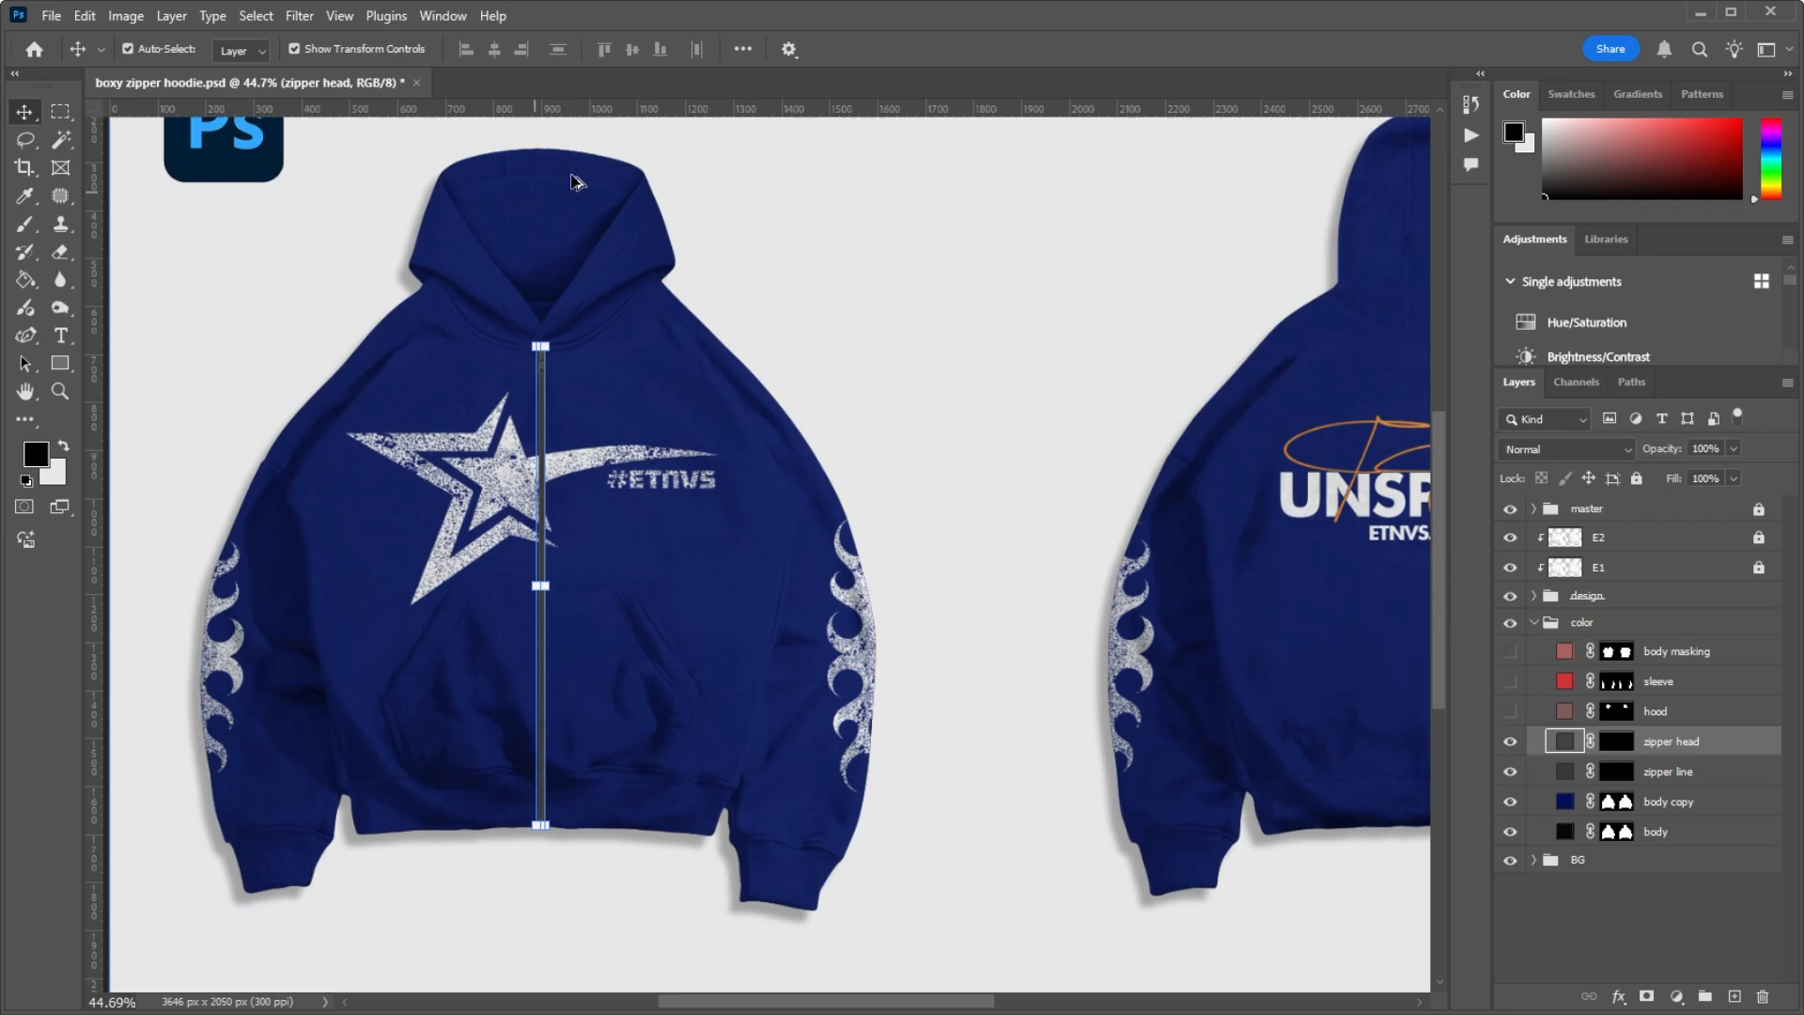
Step: Inspect the hood, zipper and sleeves of the recolored navy hoodie up close and in full view
scroll(590, 186, "up", 5)
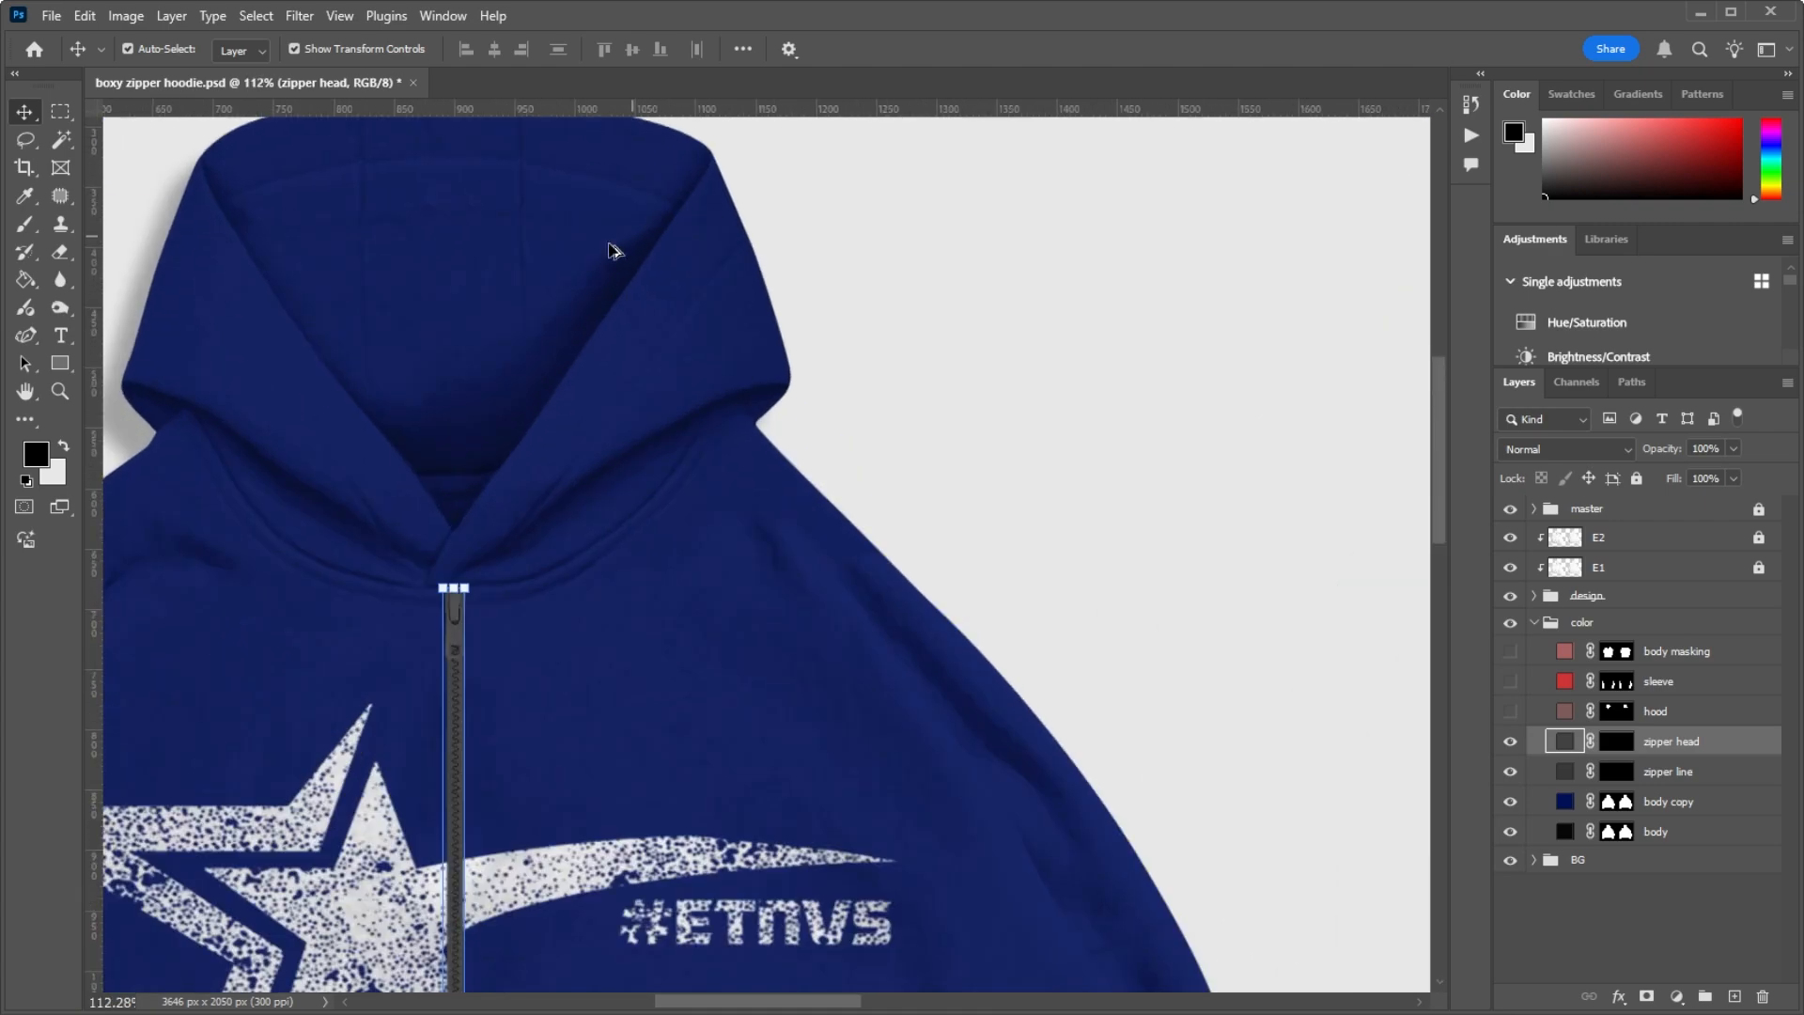
scroll(584, 234, "down", 9)
scroll(528, 416, "up", 3)
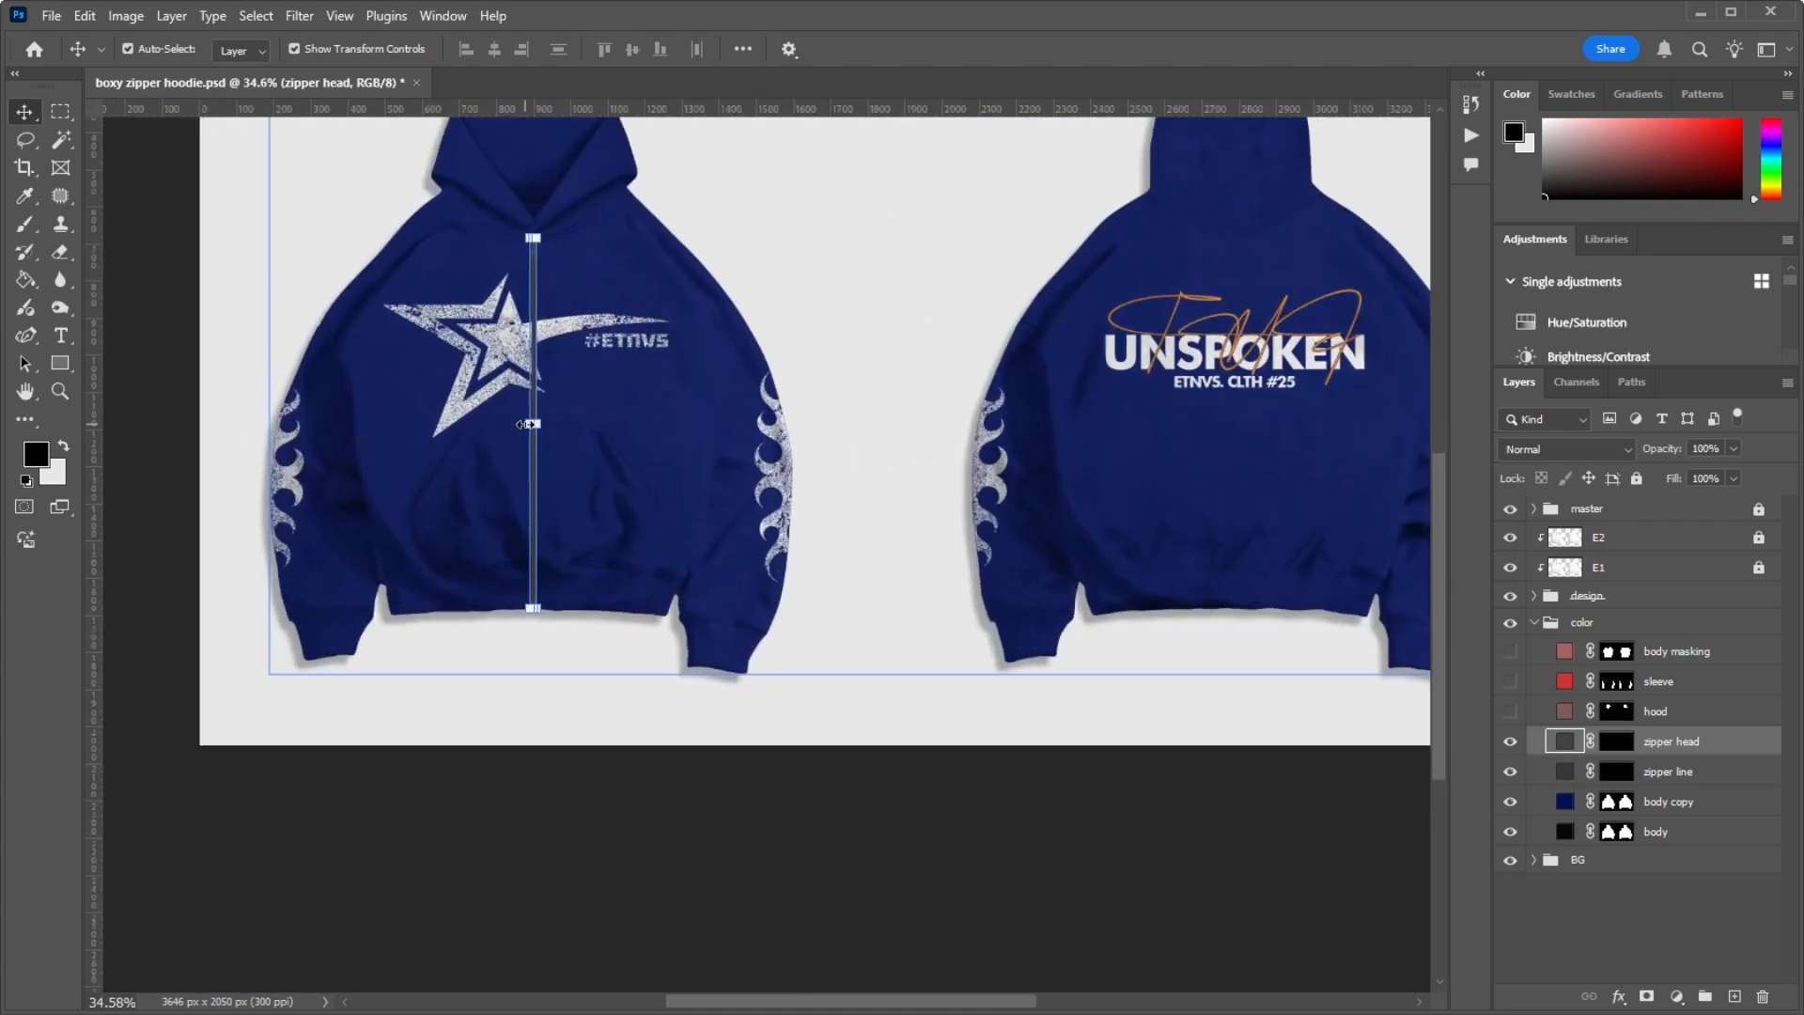
scroll(493, 433, "up", 3)
scroll(502, 395, "down", 3)
scroll(550, 242, "up", 4)
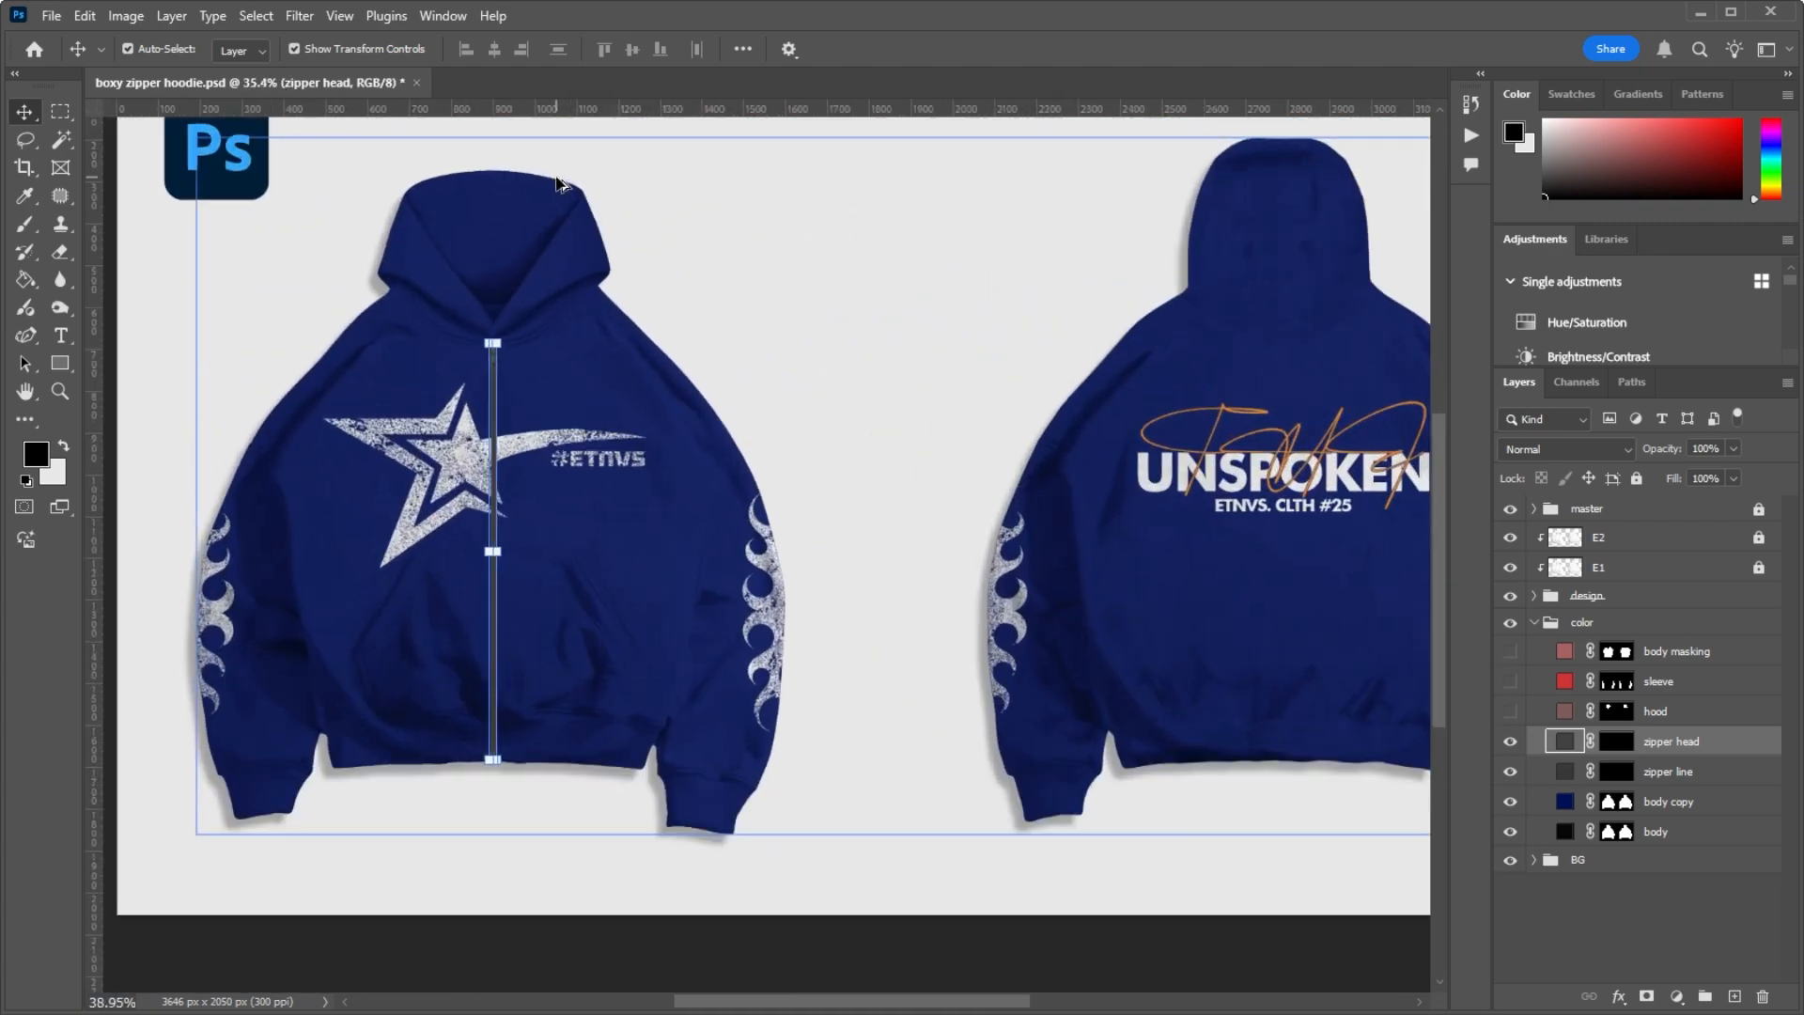
scroll(569, 249, "down", 2)
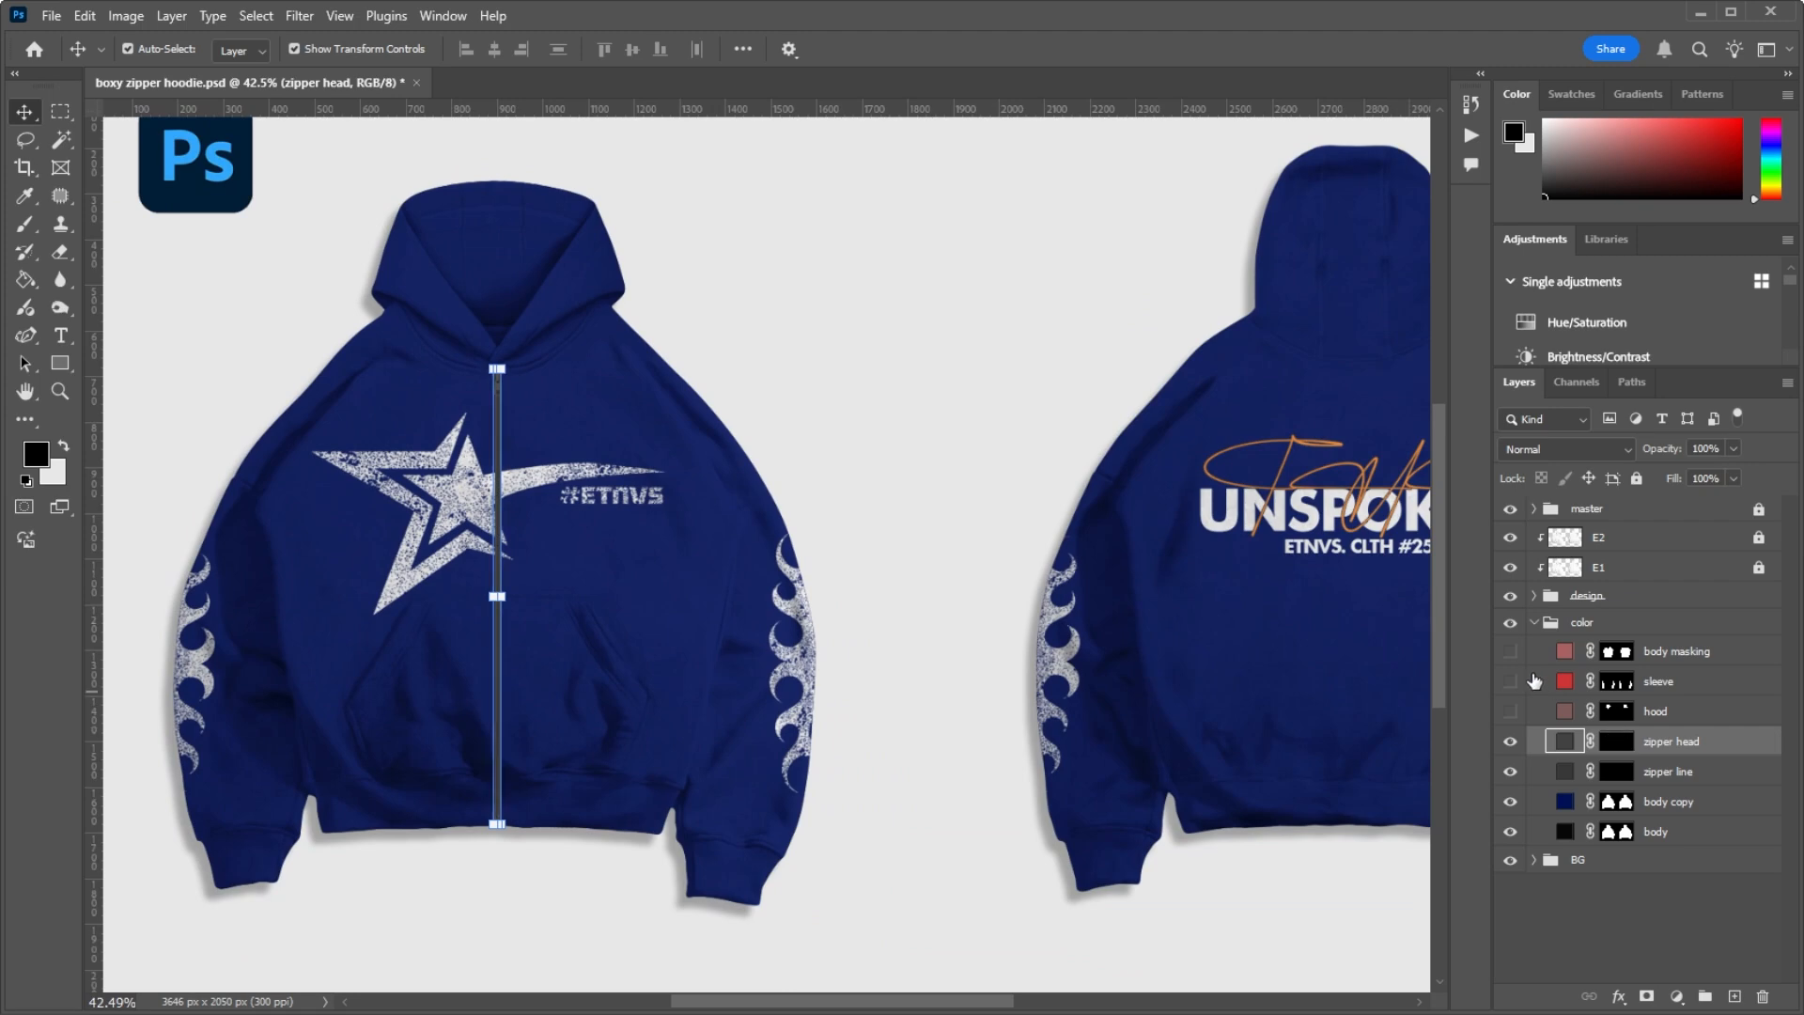
Step: Show the body masking, sleeve and hood color layers to preview separately colored parts, and hide all three again
left_click(1509, 651)
left_click(1511, 683)
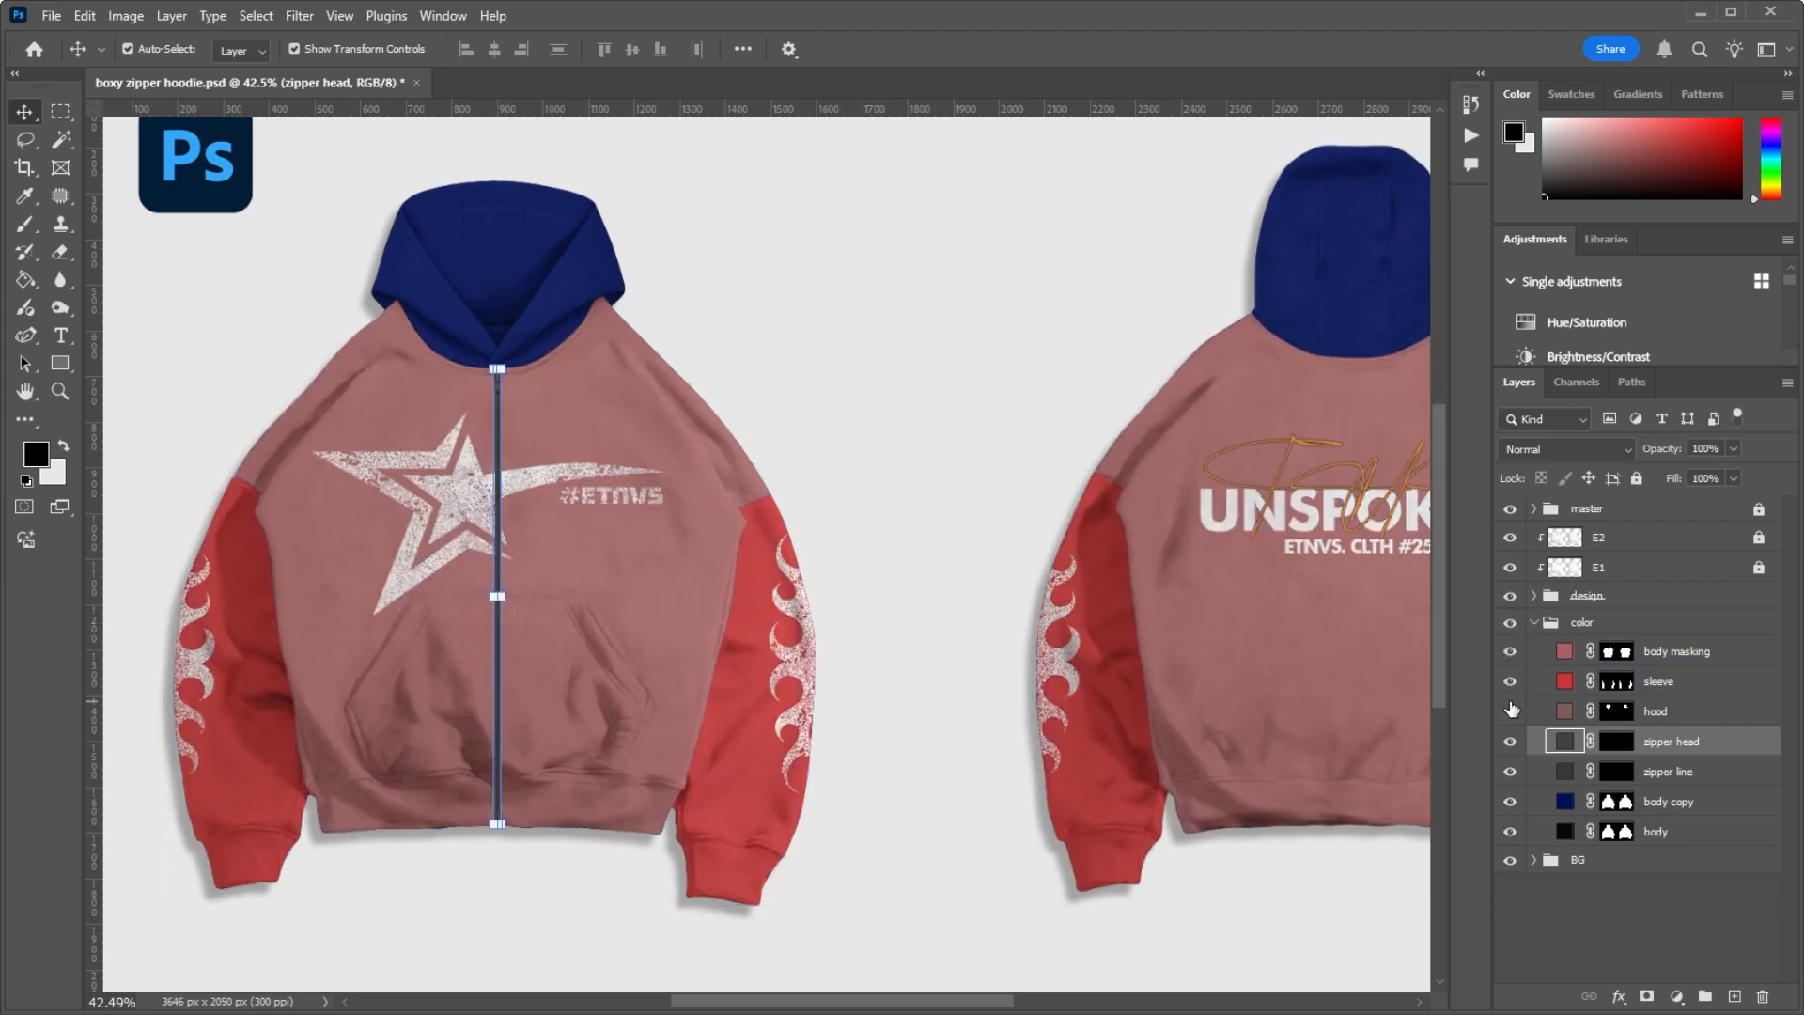
left_click(1510, 712)
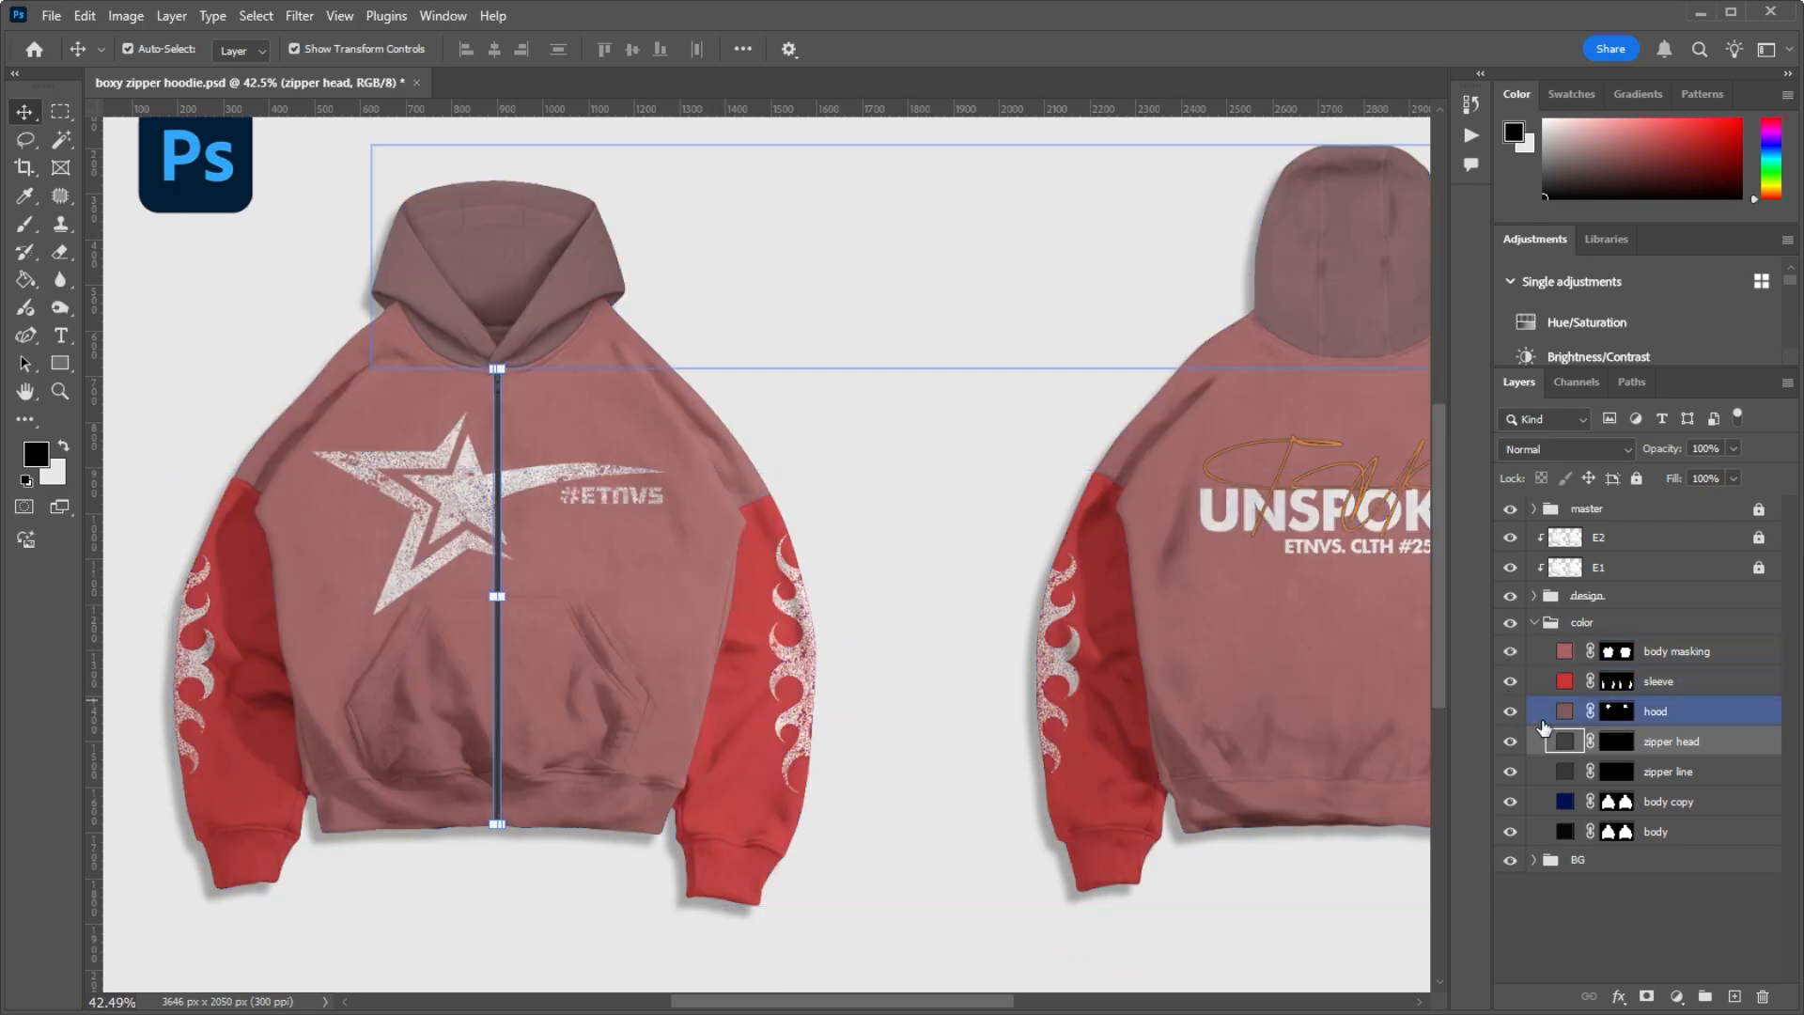
scroll(759, 406, "down", 2)
scroll(759, 406, "up", 4)
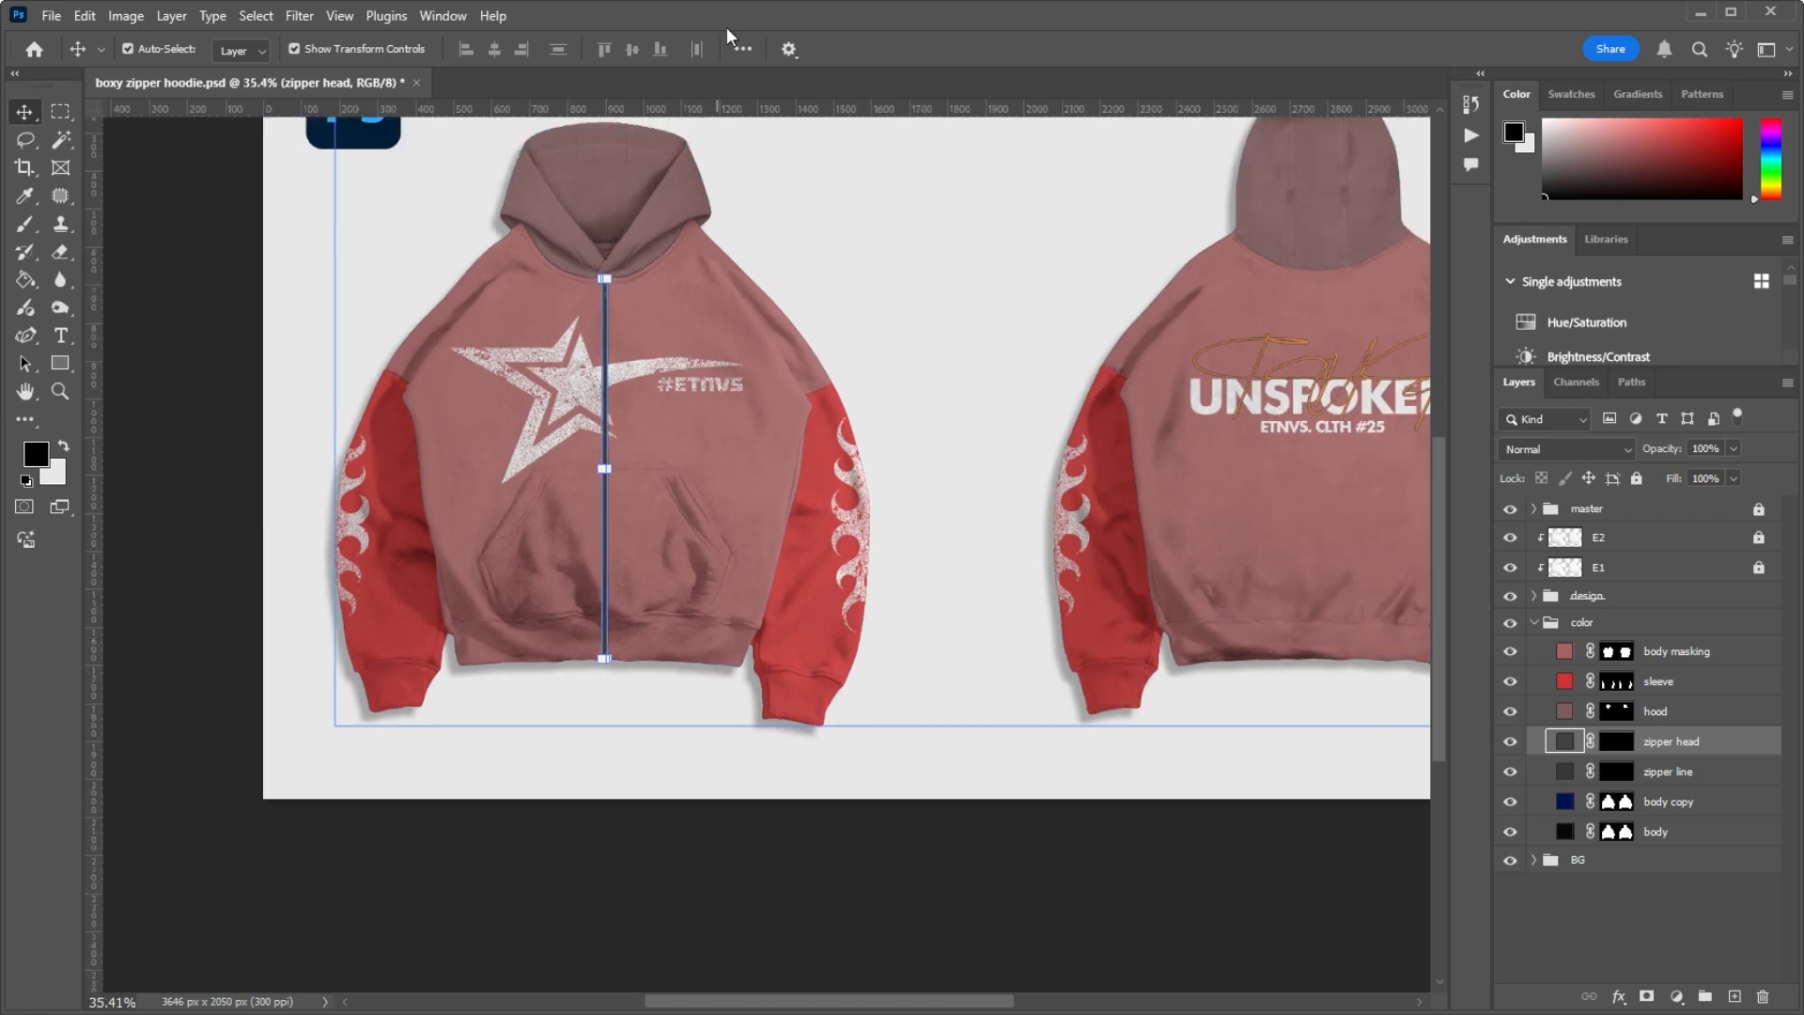
scroll(770, 428, "up", 1)
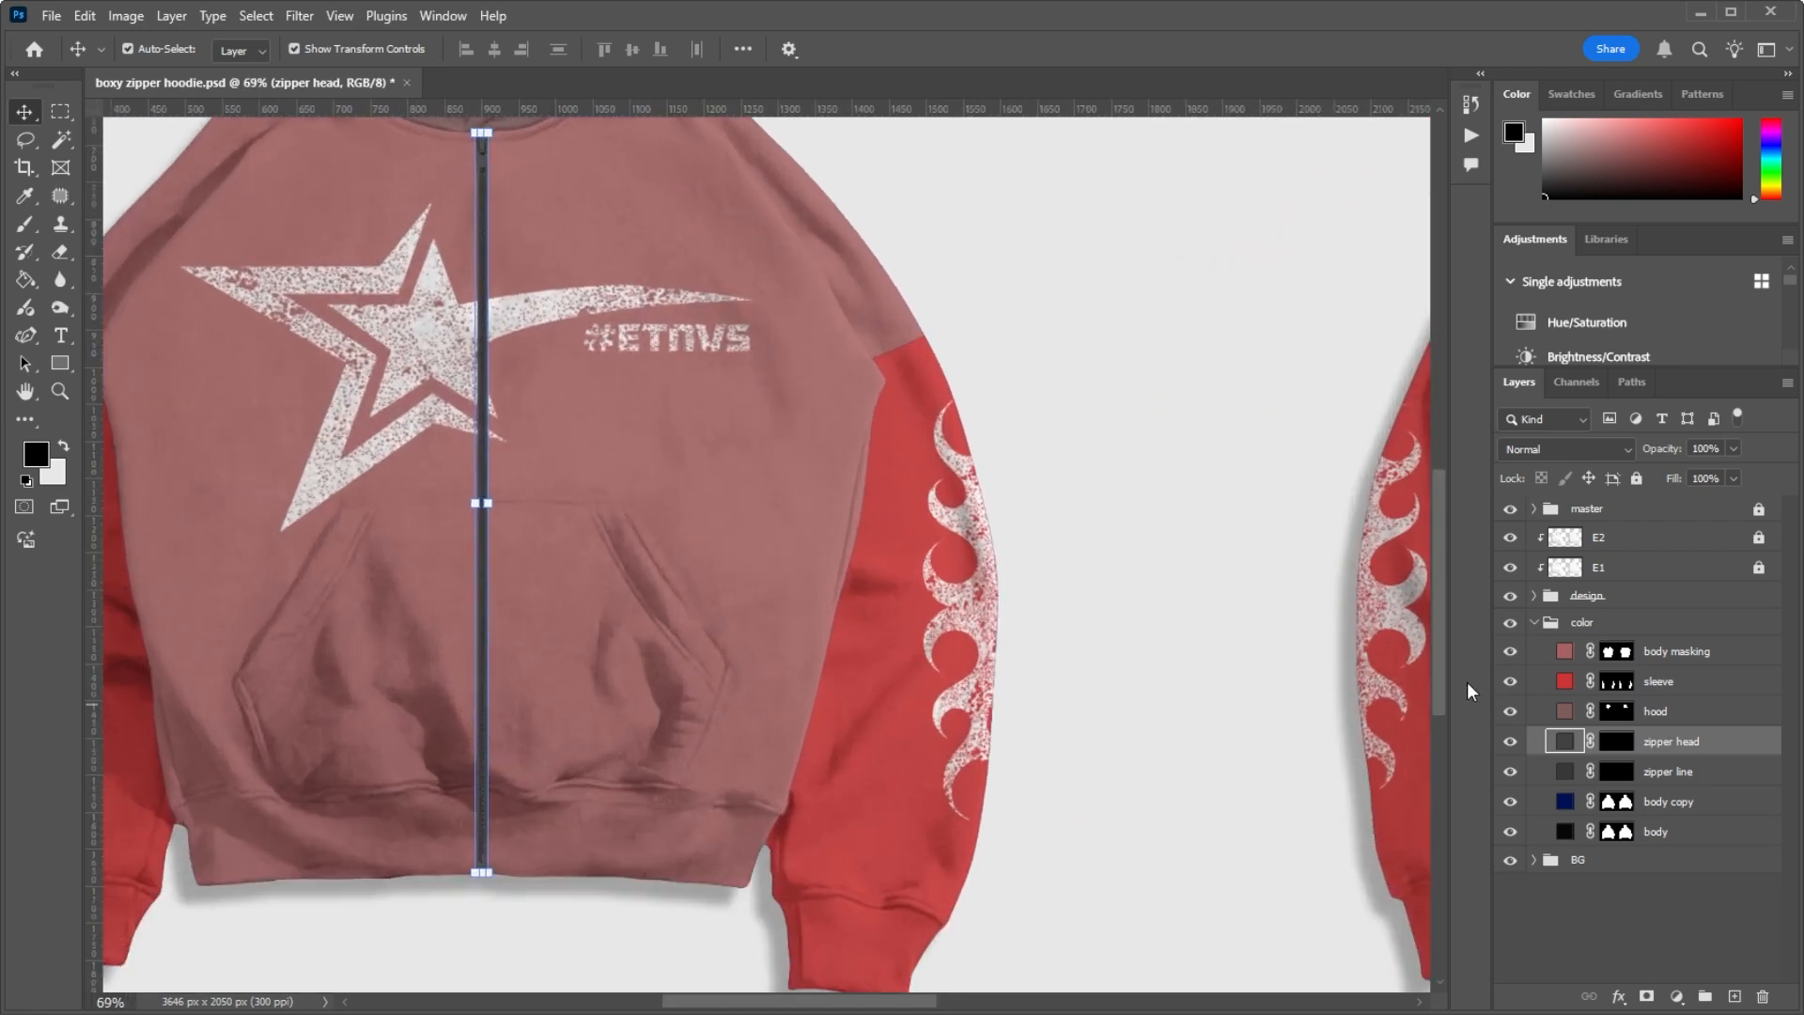
left_click(1510, 711)
left_click_drag(1509, 681, 1509, 651)
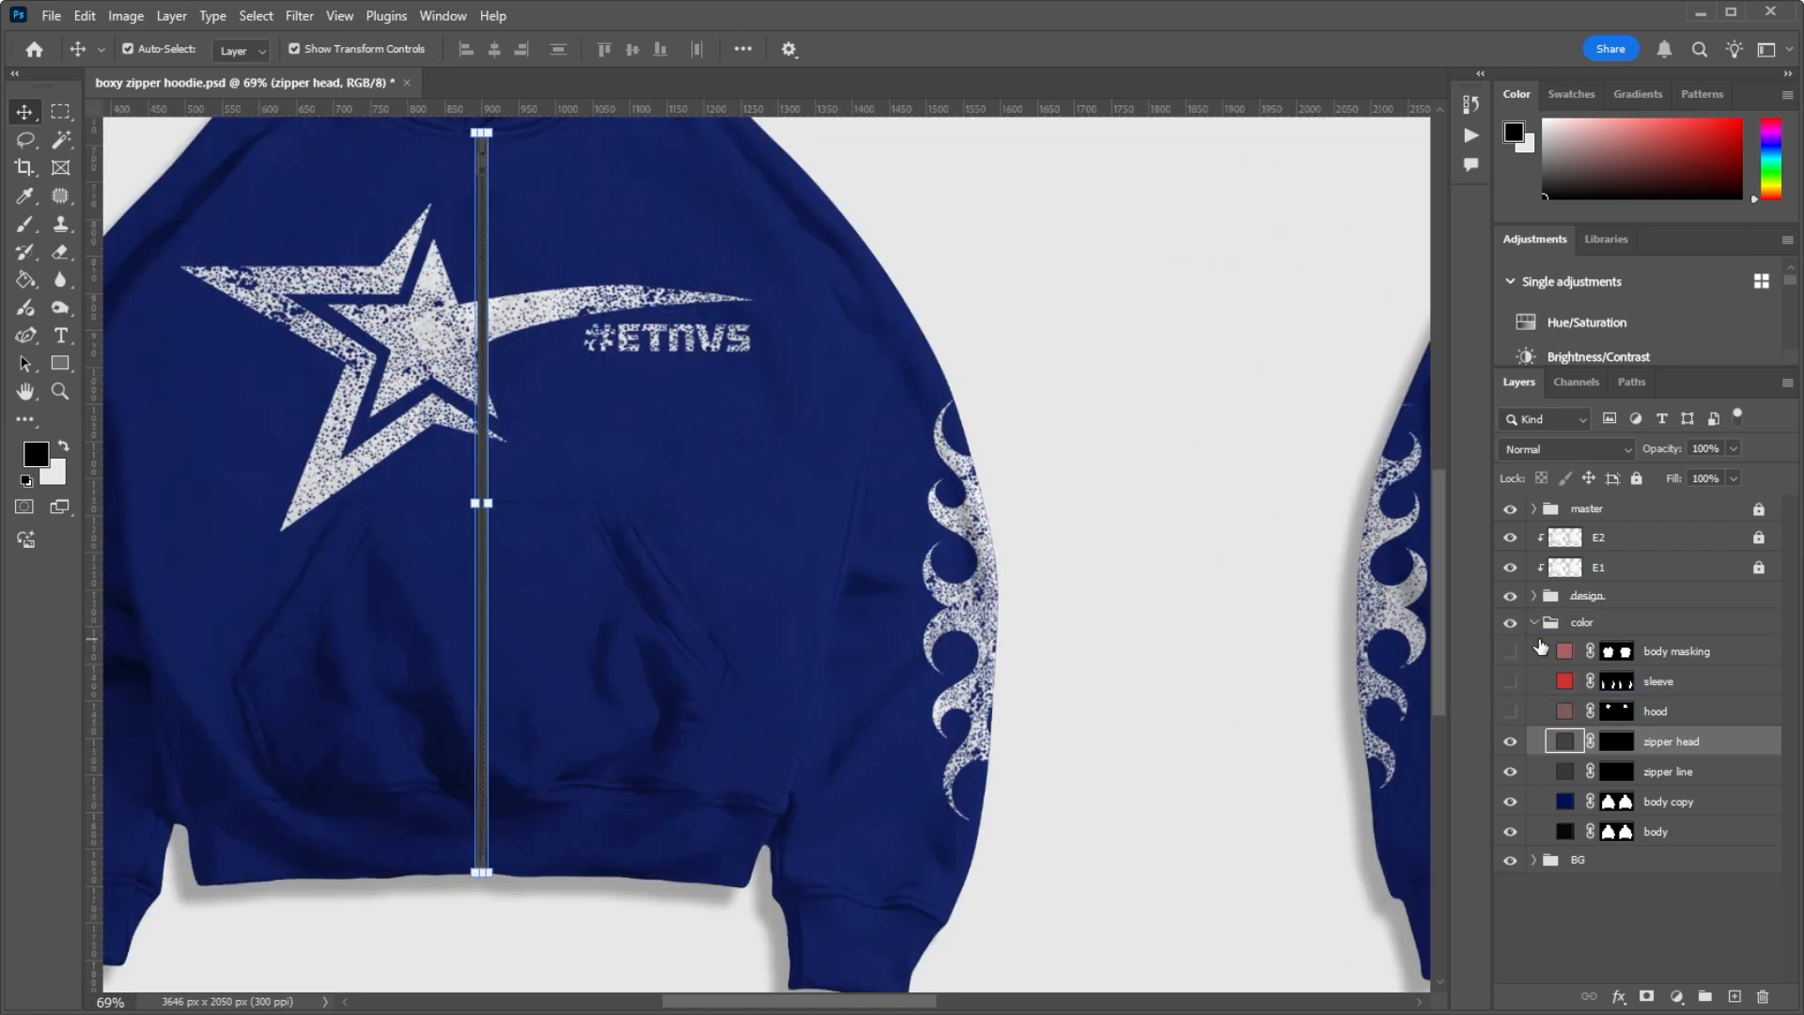
Step: Collapse the color group, review the front and back of the mockup, and select the BG group
left_click(1595, 625)
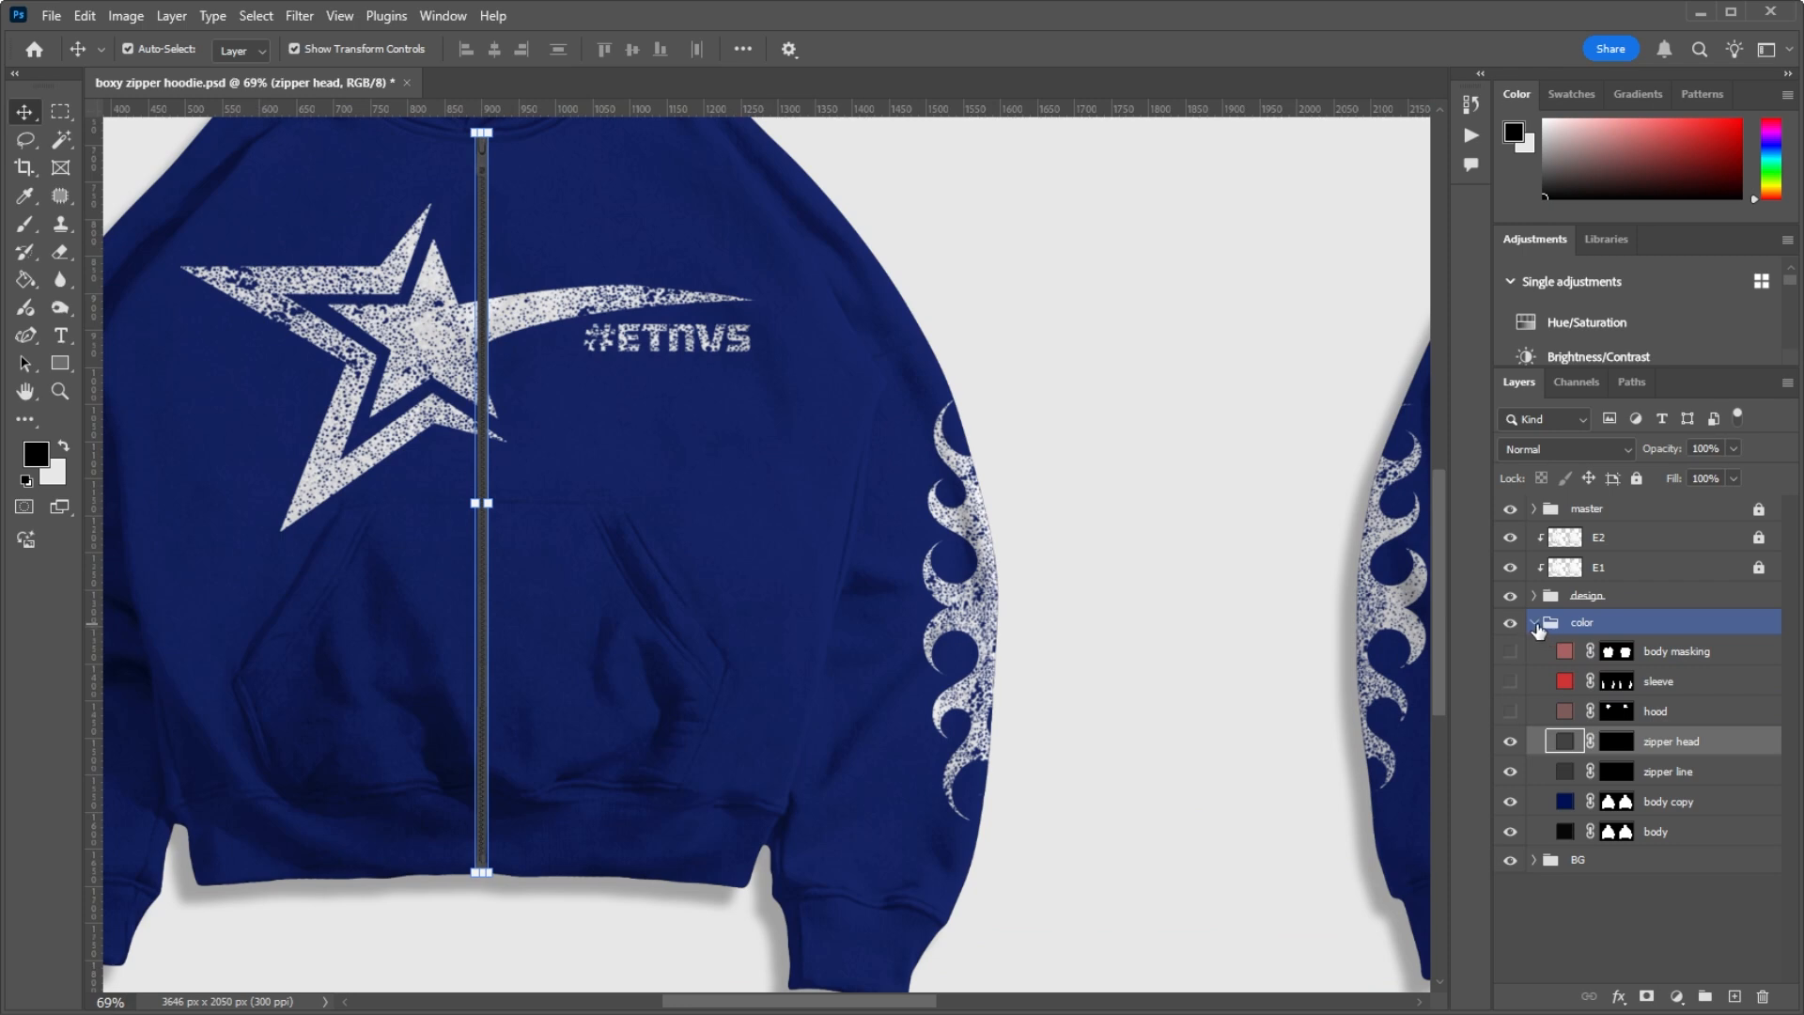
left_click(1538, 628)
scroll(610, 375, "down", 4)
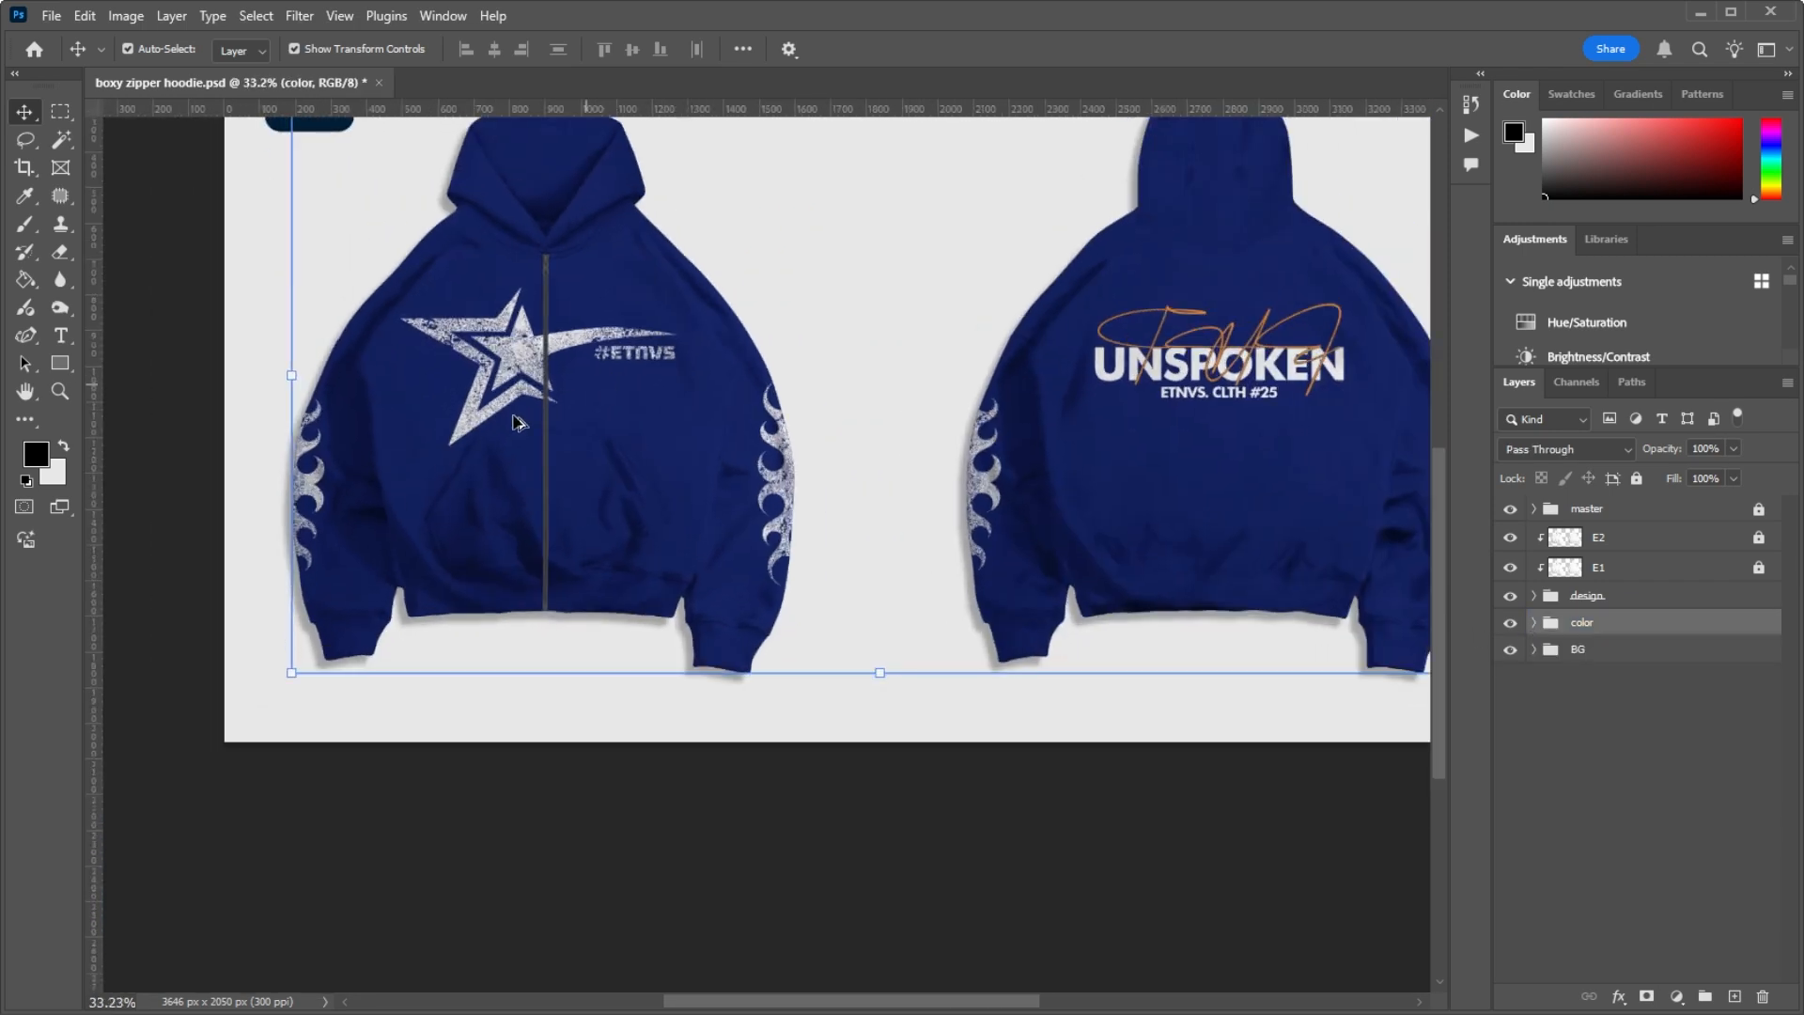
scroll(520, 421, "down", 3)
scroll(994, 413, "up", 6)
scroll(957, 432, "down", 6)
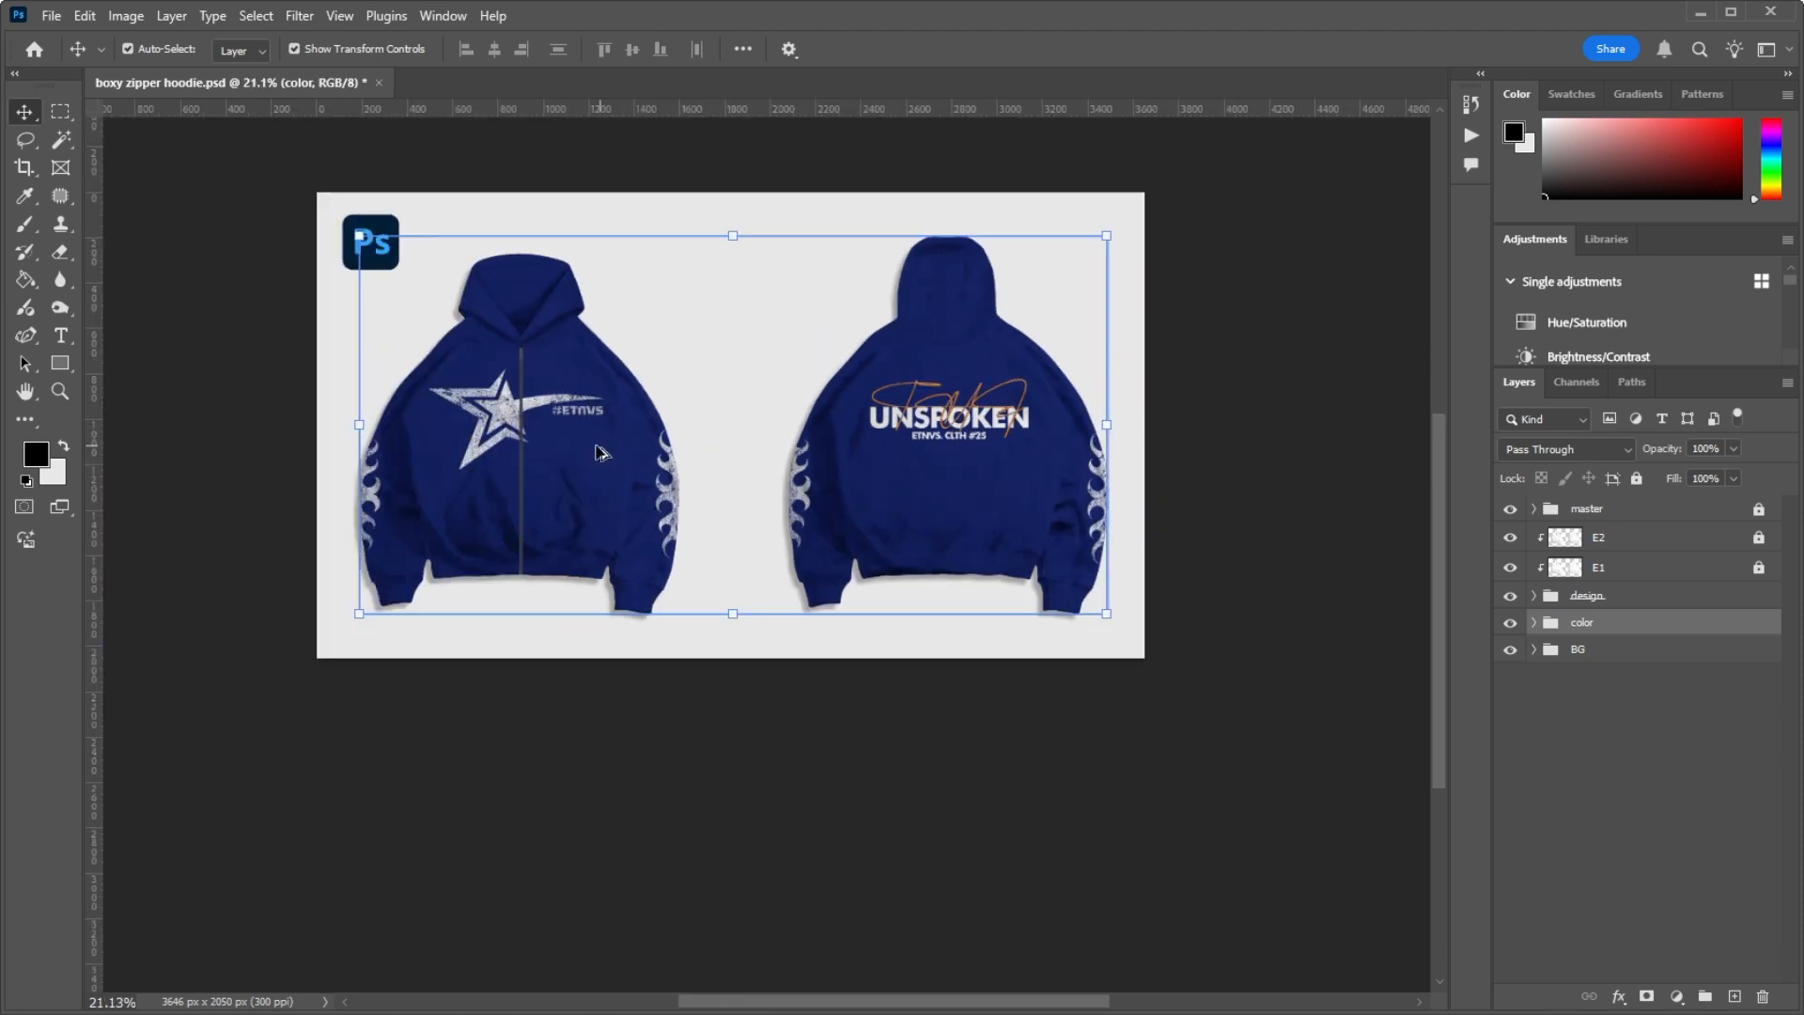
scroll(600, 452, "up", 2)
left_click(1588, 649)
scroll(515, 432, "down", 1)
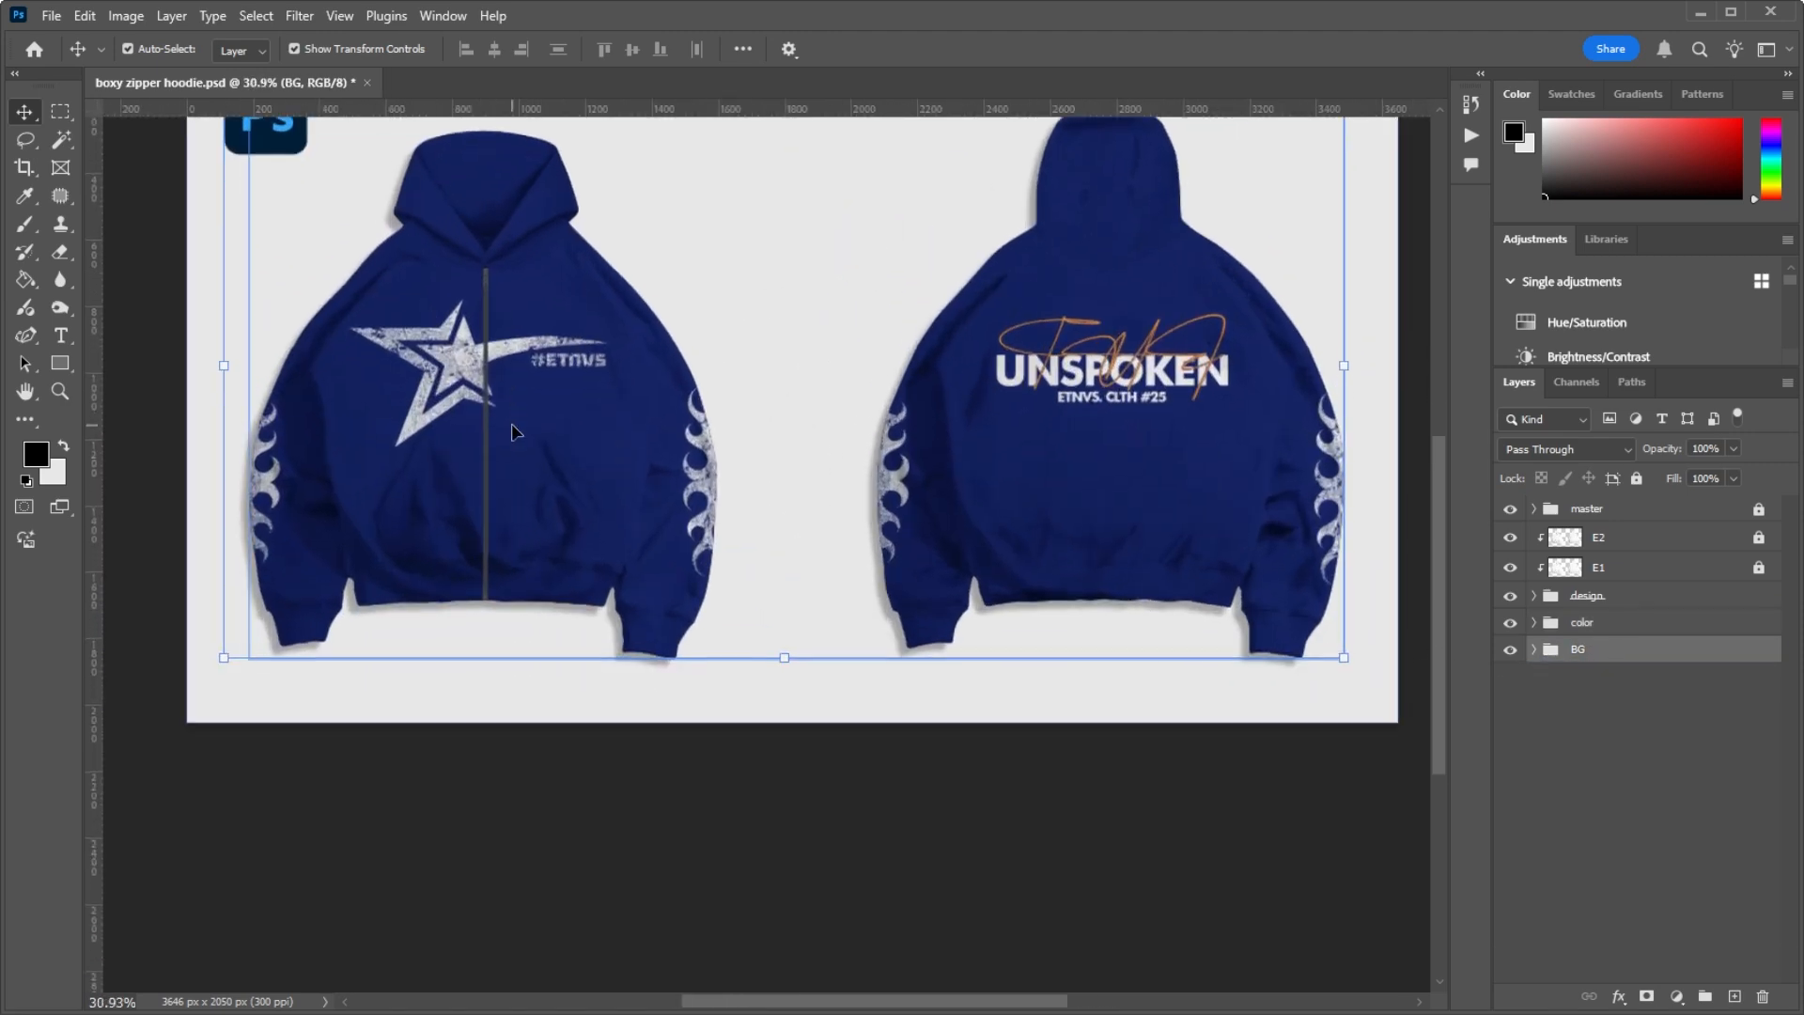
Step: Expand the BG group and select Layer 12, which holds the Ps logo
scroll(526, 329, "down", 2)
scroll(527, 188, "up", 3)
scroll(657, 357, "down", 1)
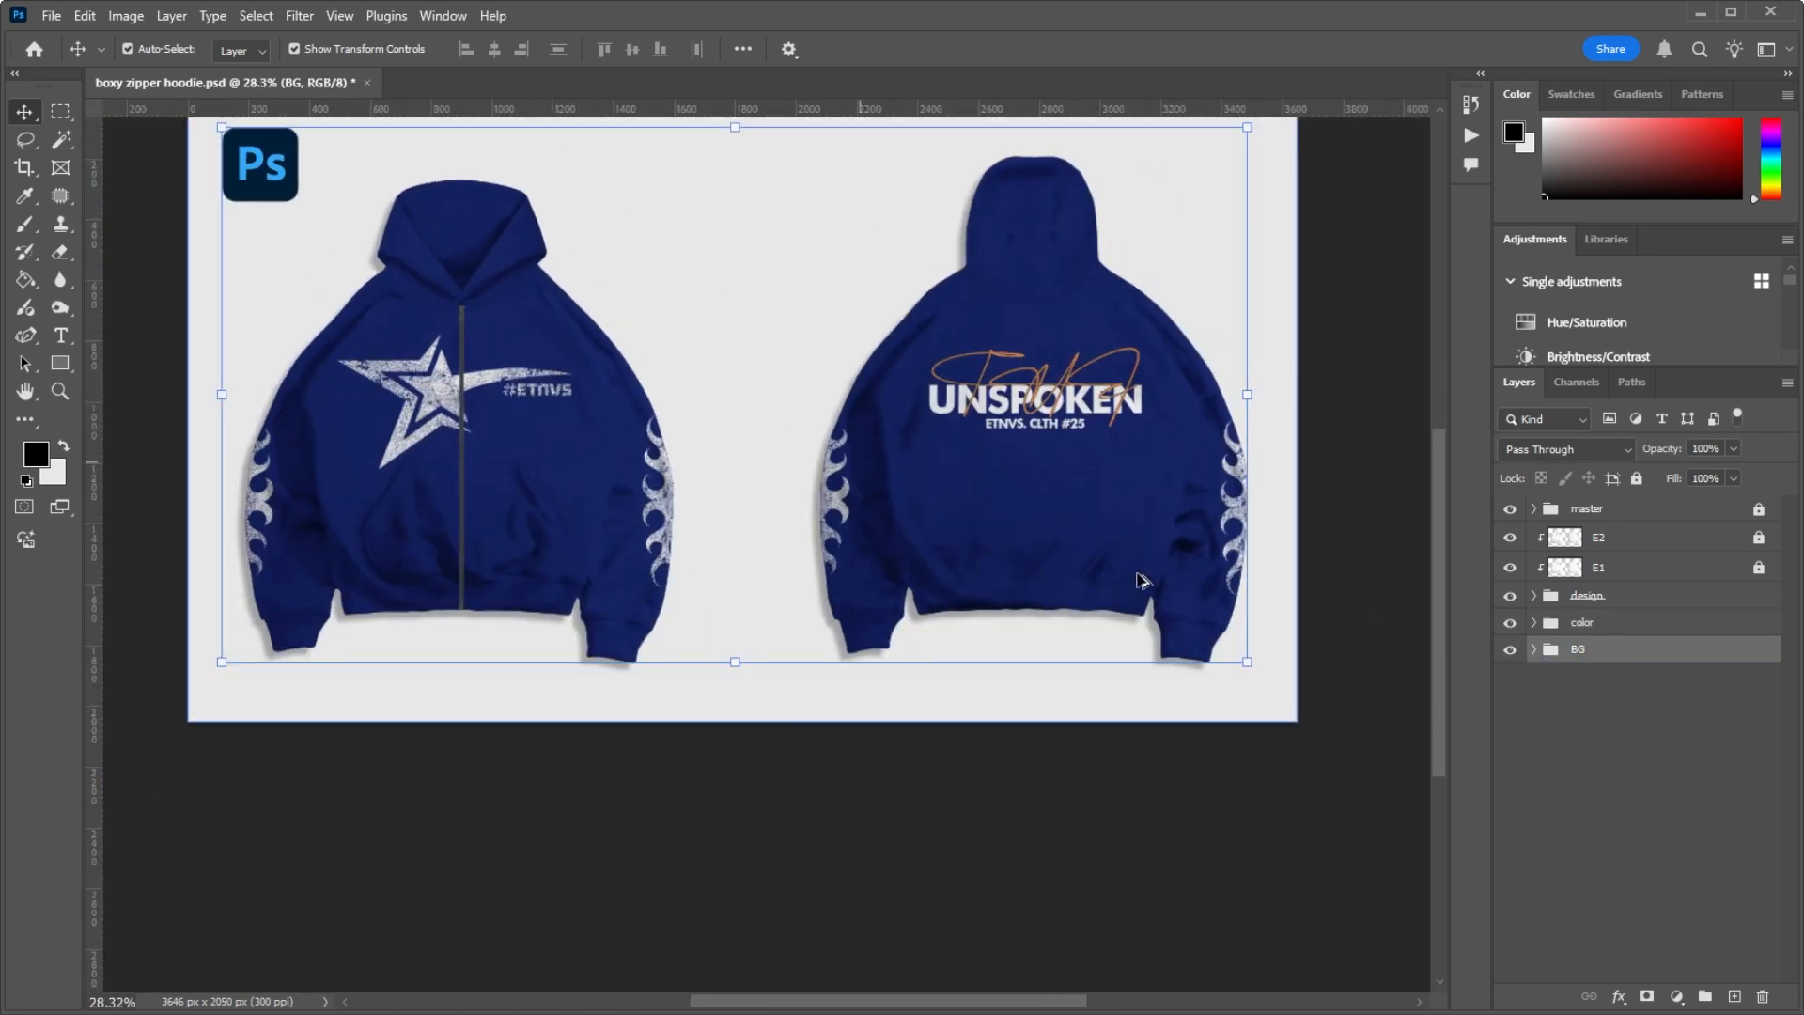
left_click(1535, 650)
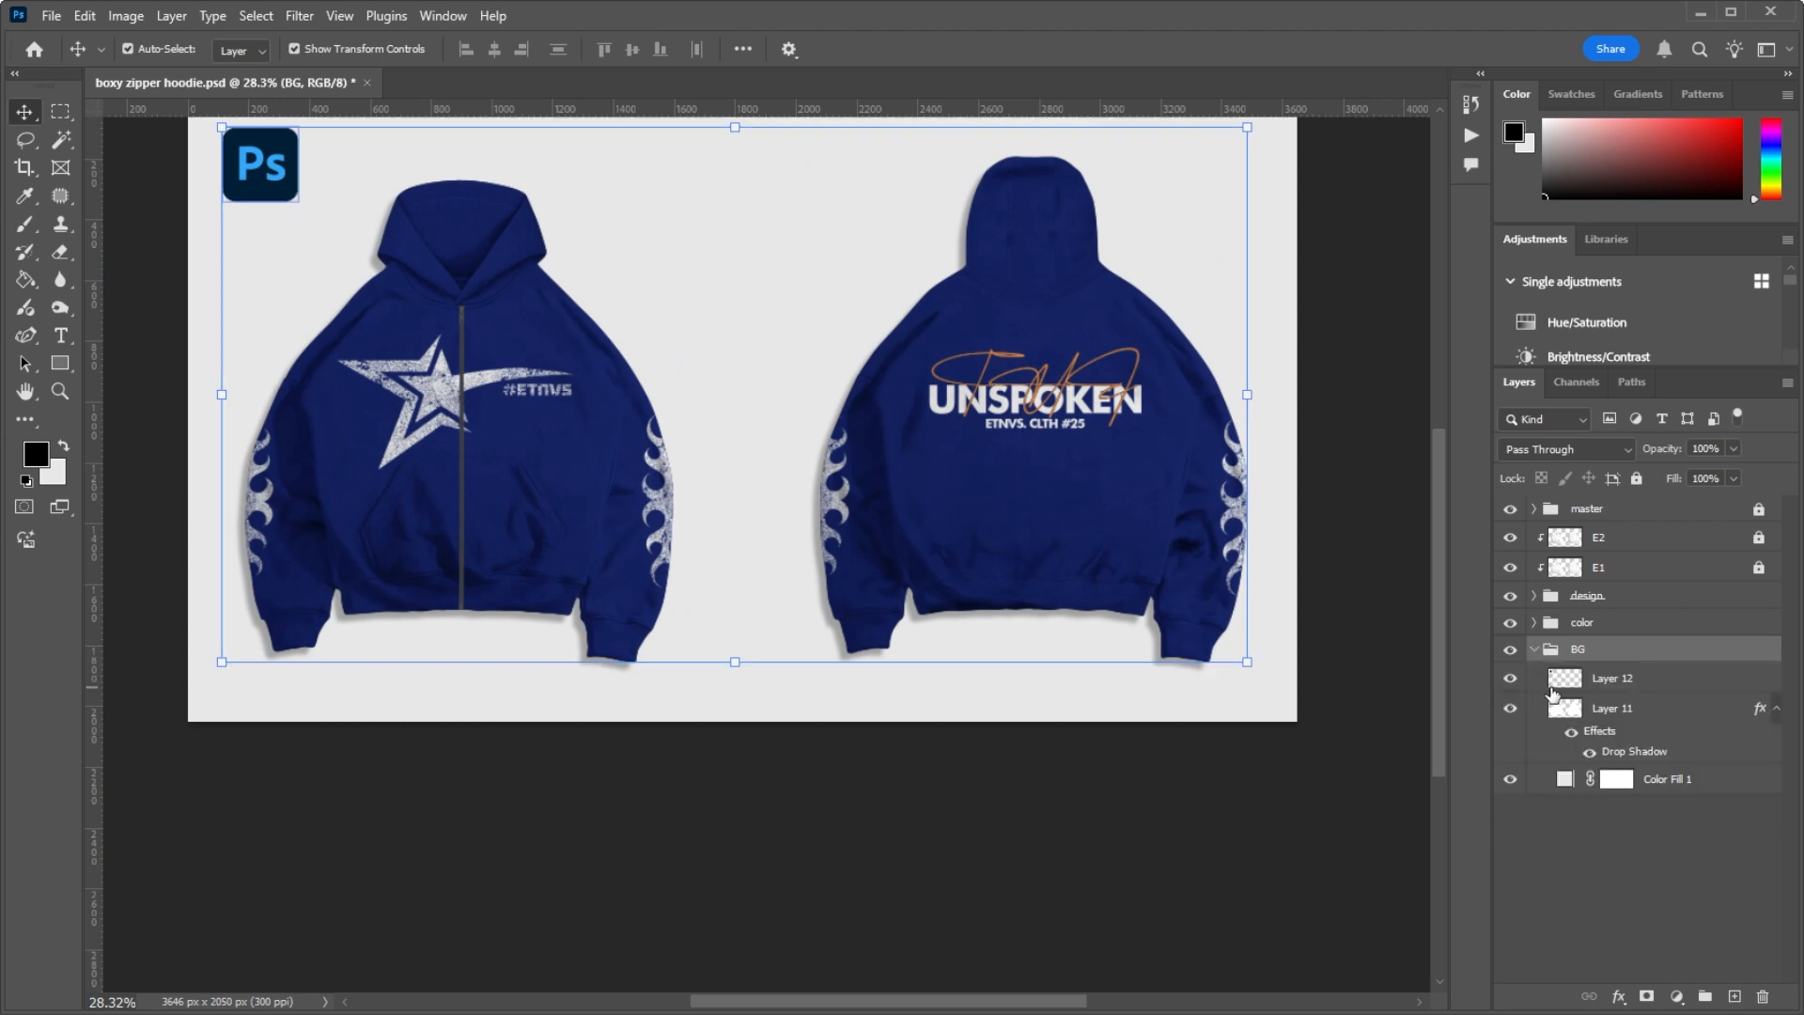
left_click(1524, 678)
Step: Examine the Ps logo beside the hoodies, then hide Layer 12 to preview the mockup without it and show it again
scroll(282, 176, "down", 1)
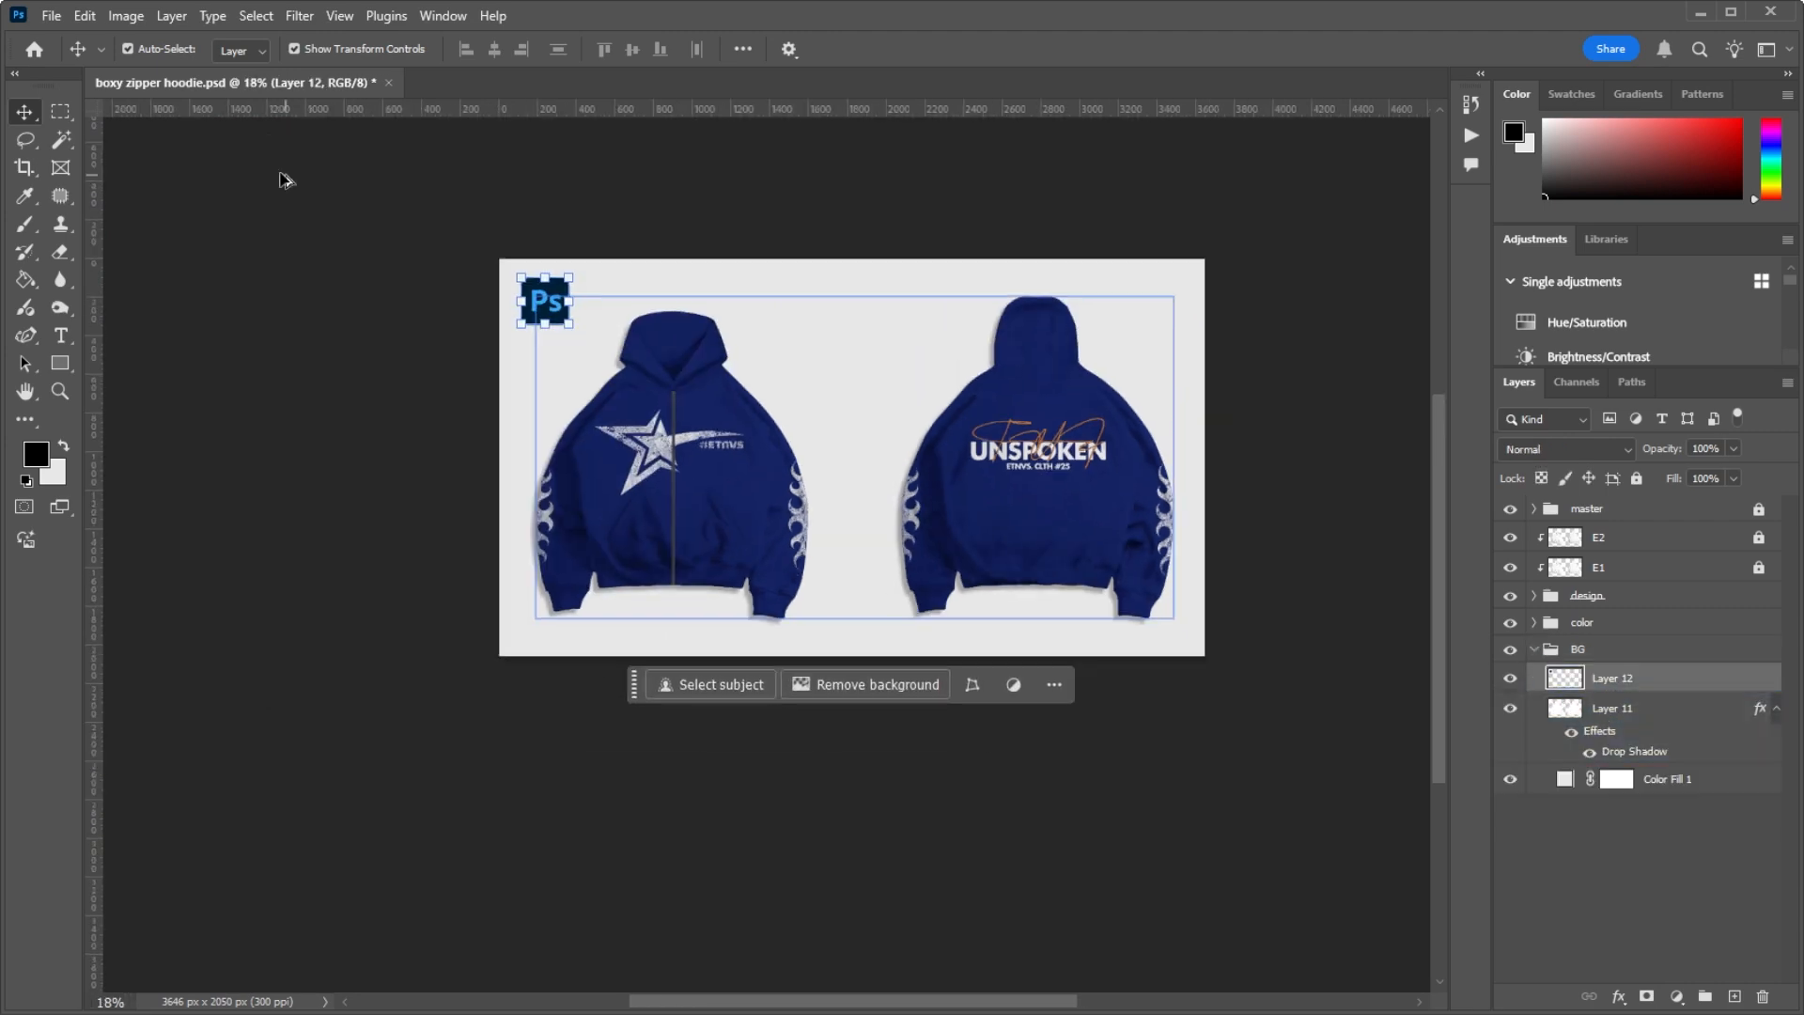
scroll(466, 201, "up", 3)
scroll(742, 489, "down", 4)
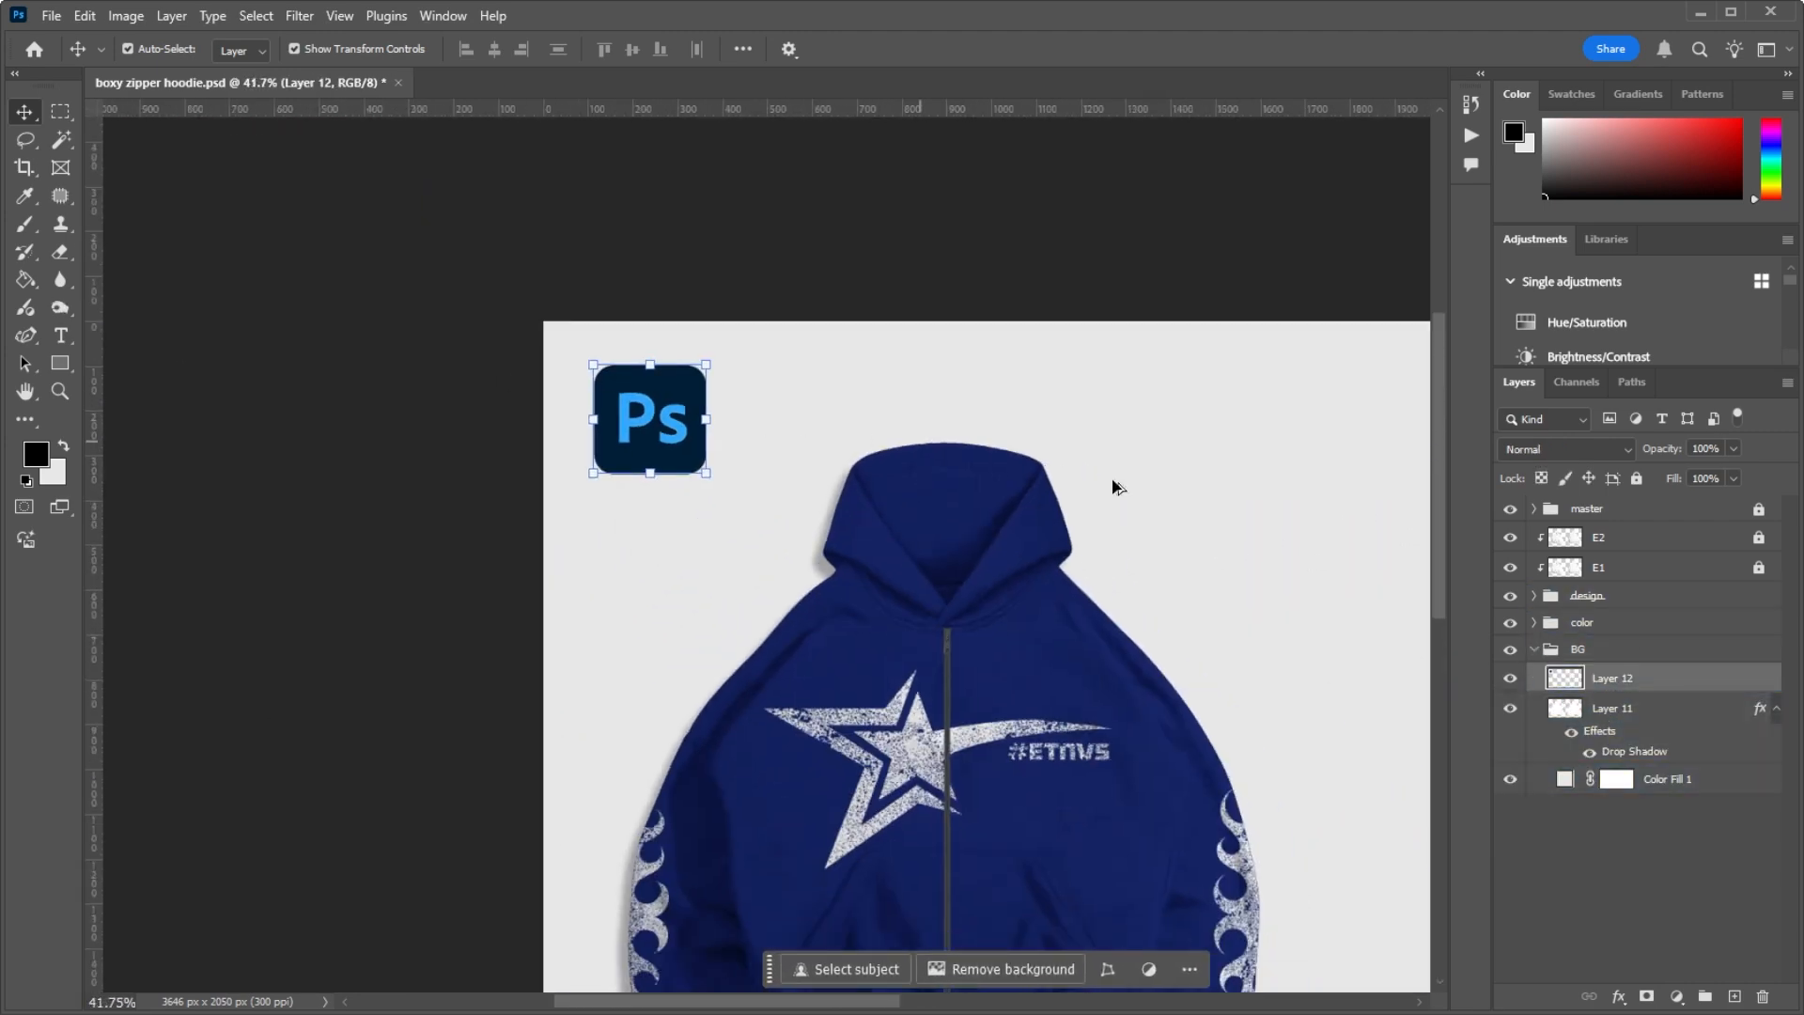
scroll(849, 327, "up", 2)
scroll(848, 327, "down", 3)
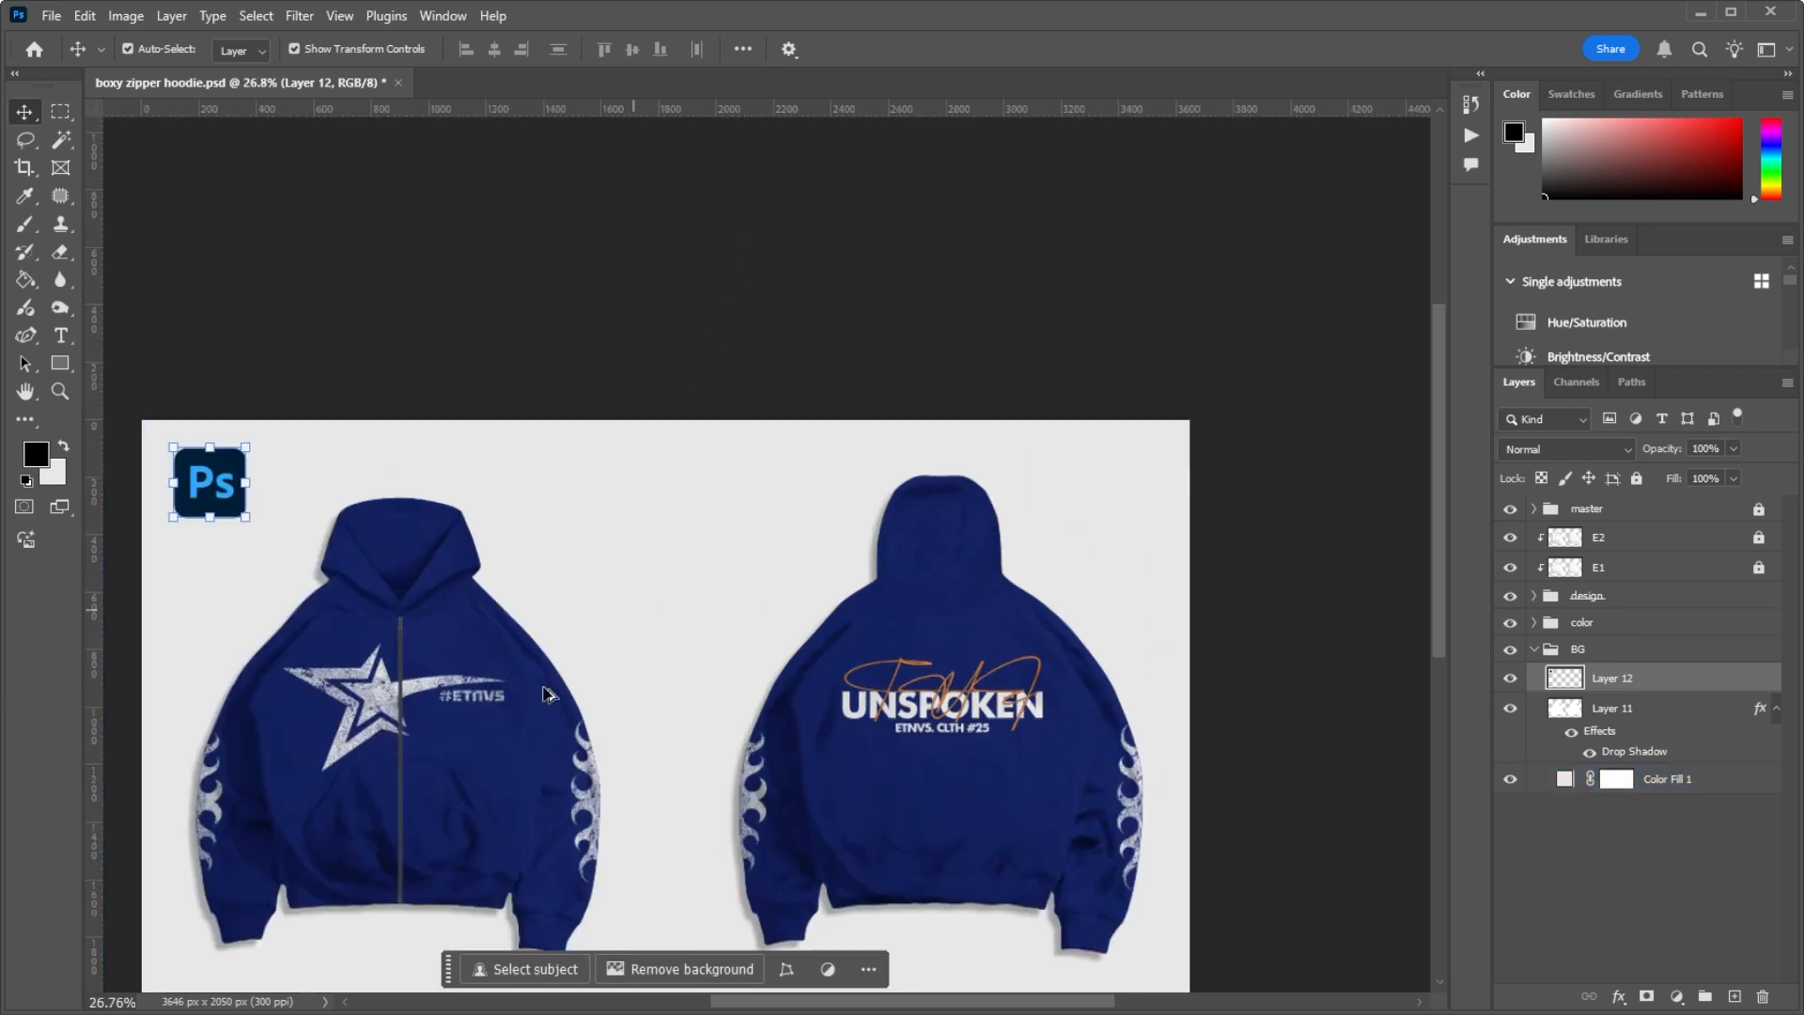
scroll(761, 467, "up", 3)
scroll(781, 361, "down", 2)
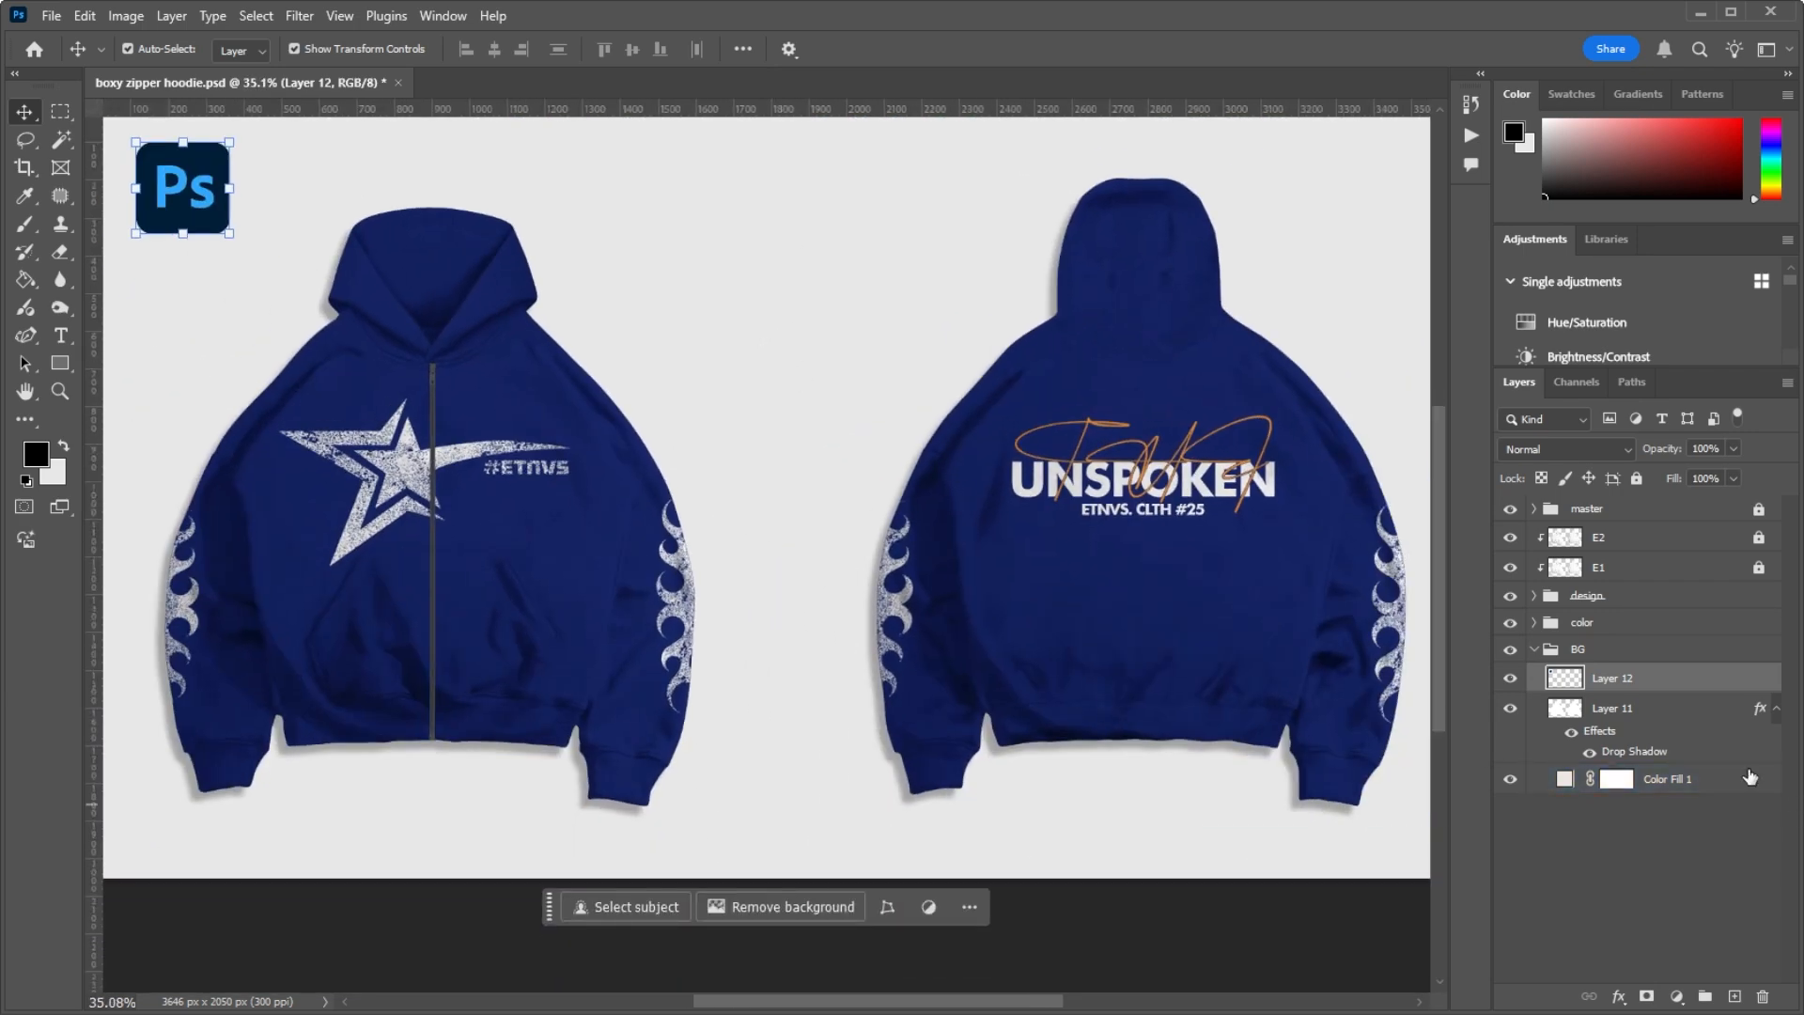
left_click(1510, 678)
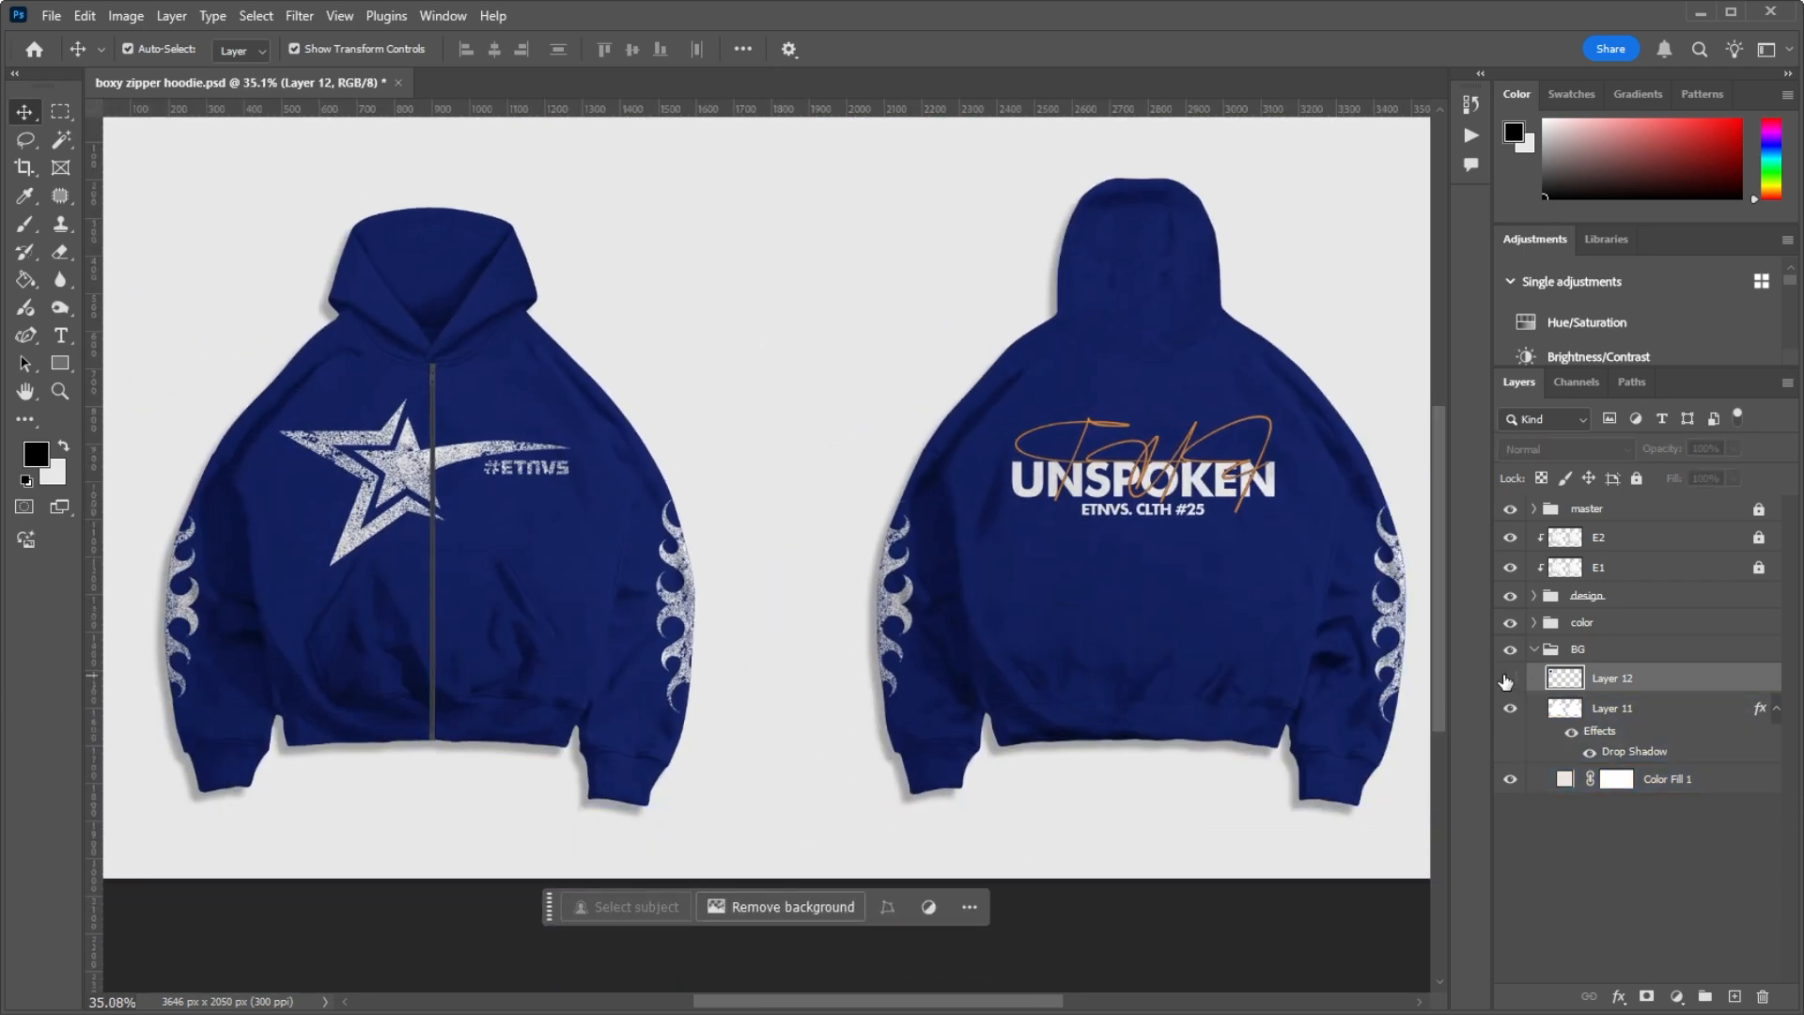
left_click(1510, 678)
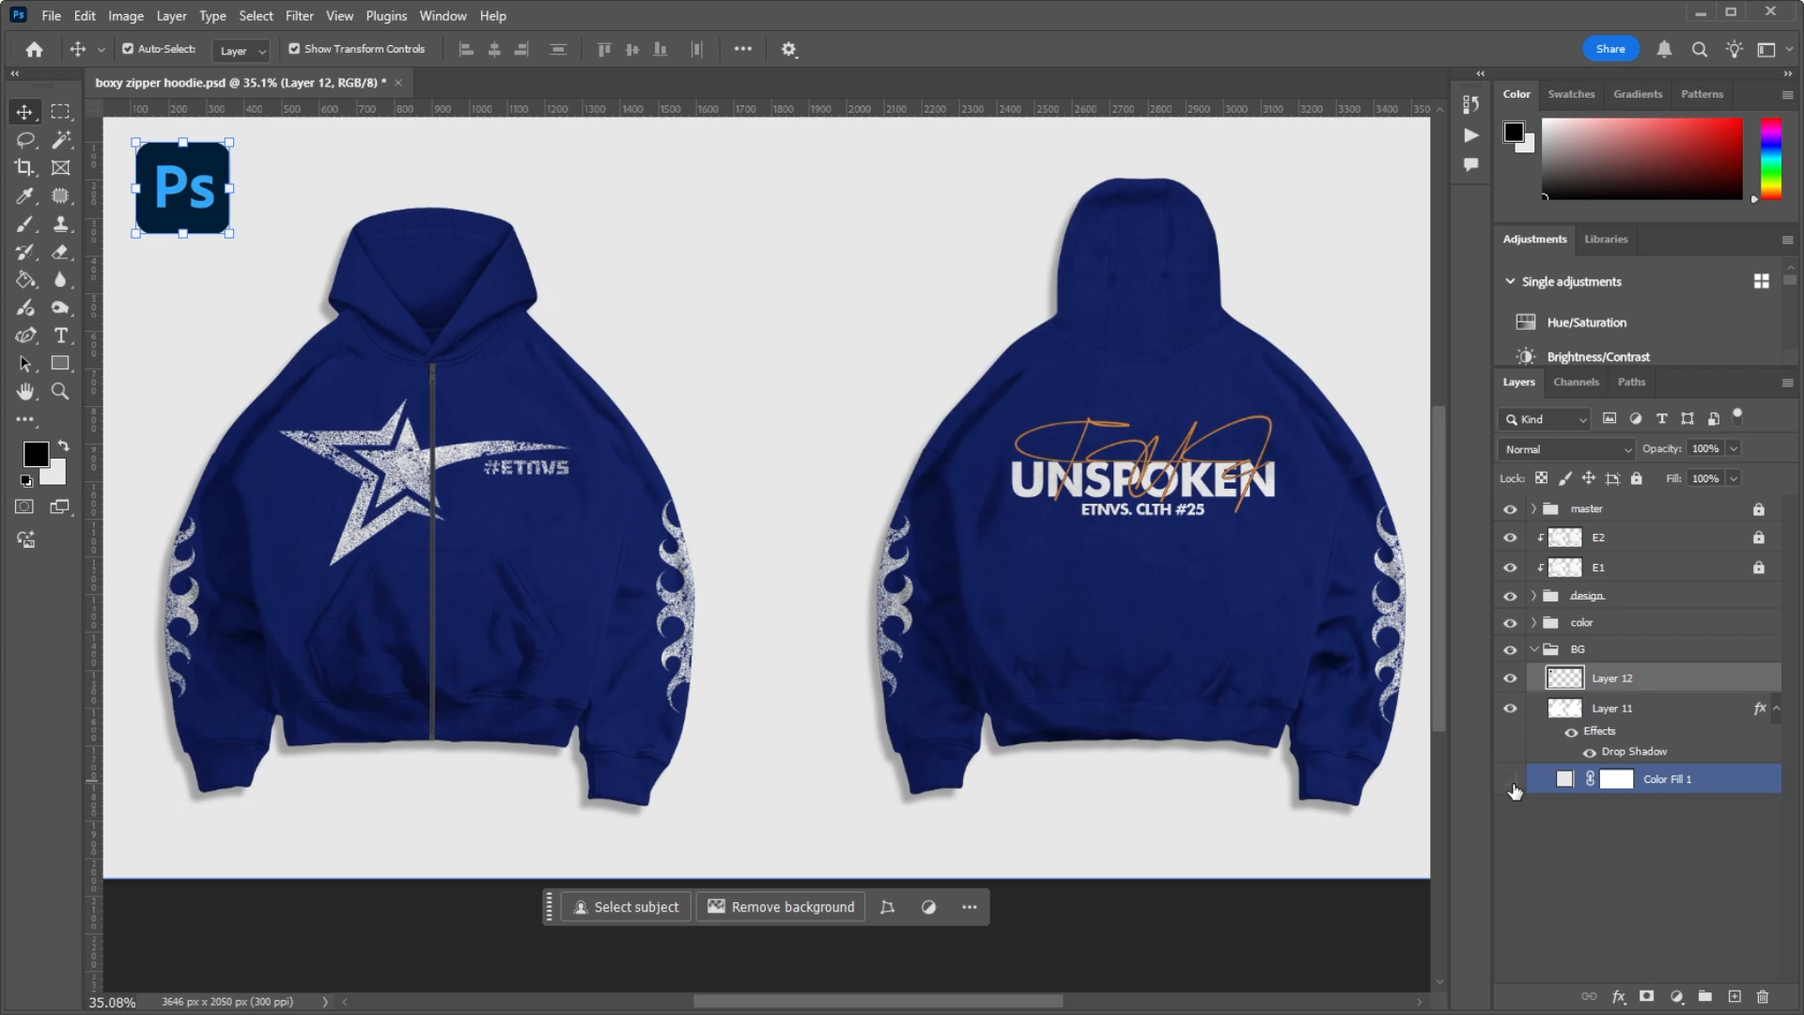
Step: Hide the Color Fill 1 layer to preview the hoodies on a transparent background, and show it again
left_click(1512, 786)
left_click(1513, 786)
left_click(1513, 785)
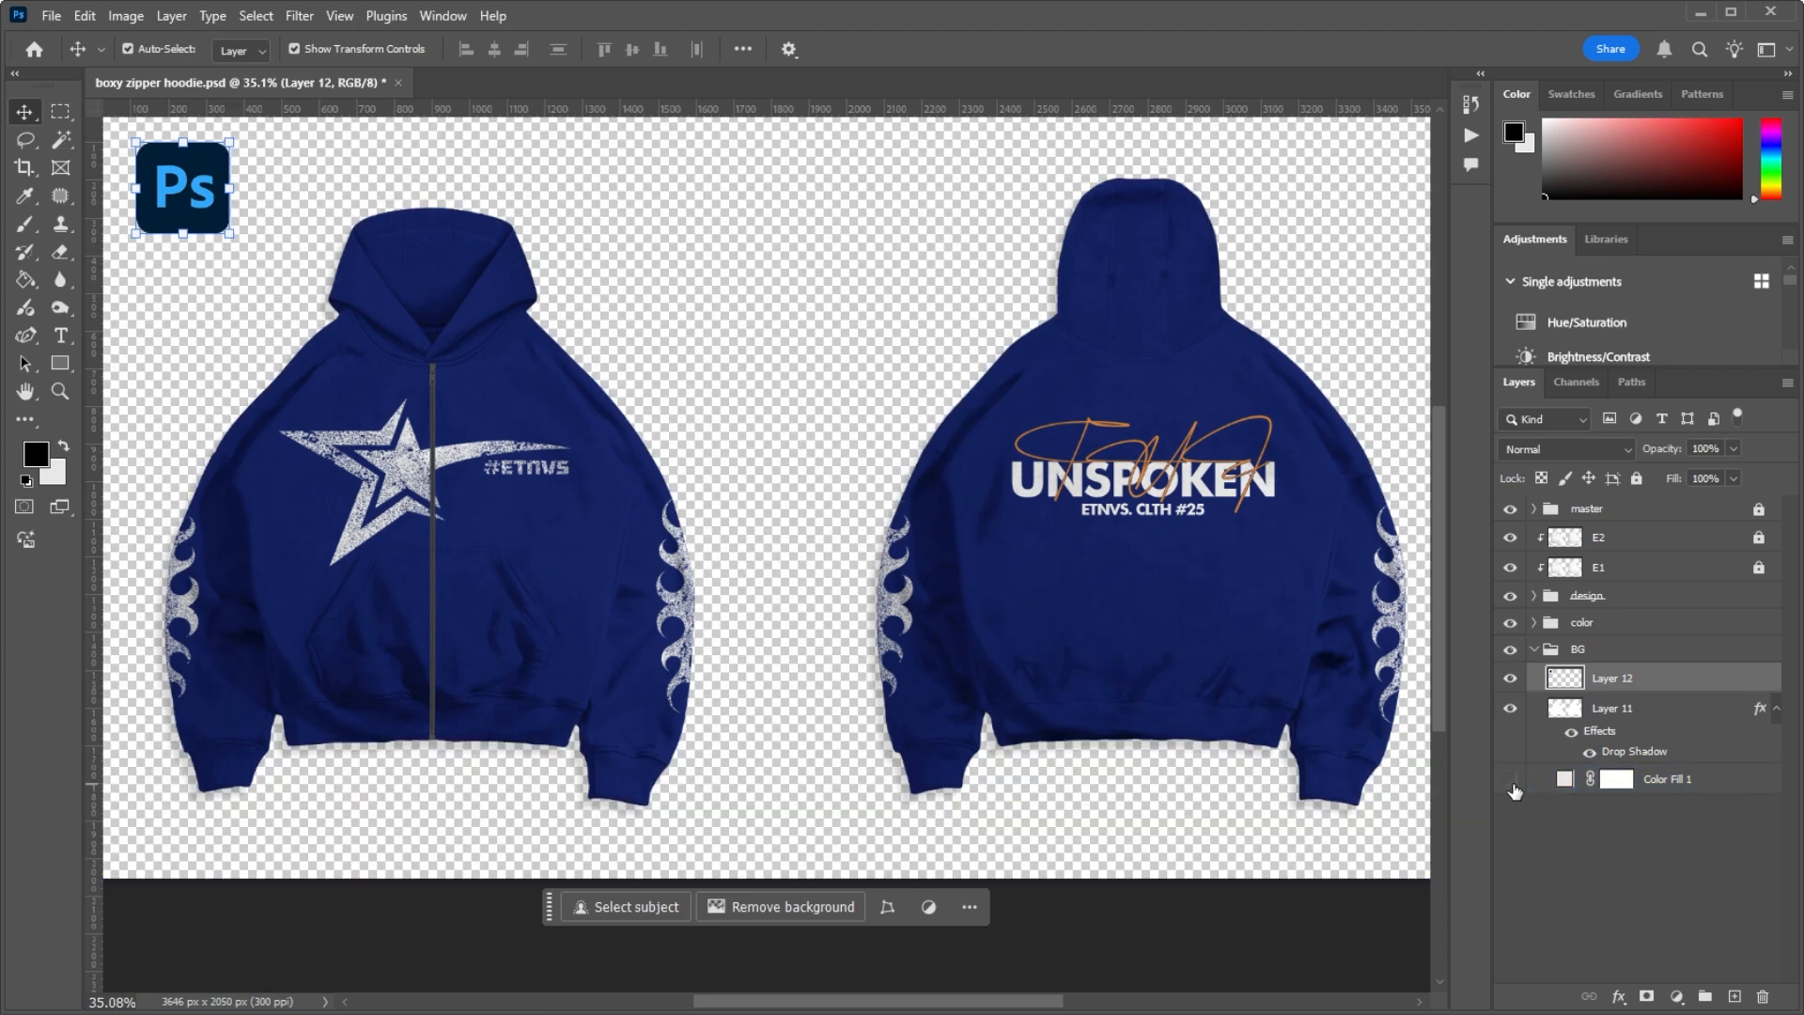
left_click(1511, 780)
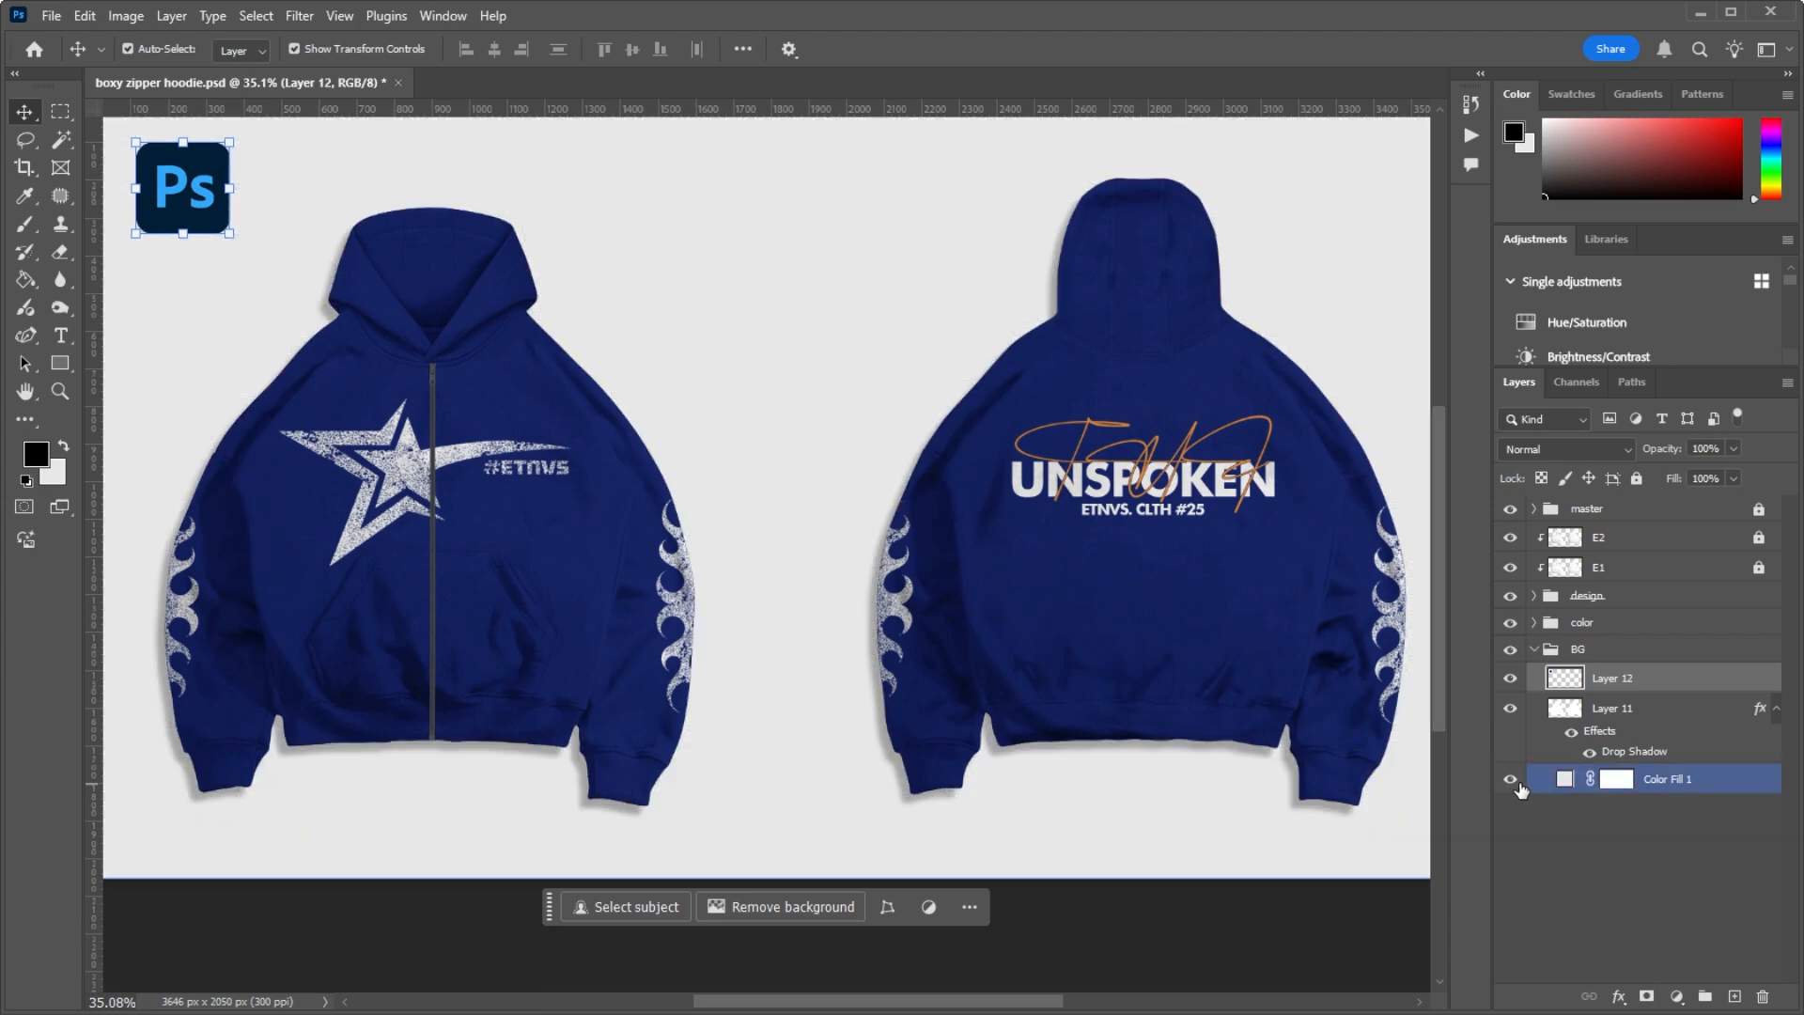
left_click(1511, 779)
left_click(1512, 782)
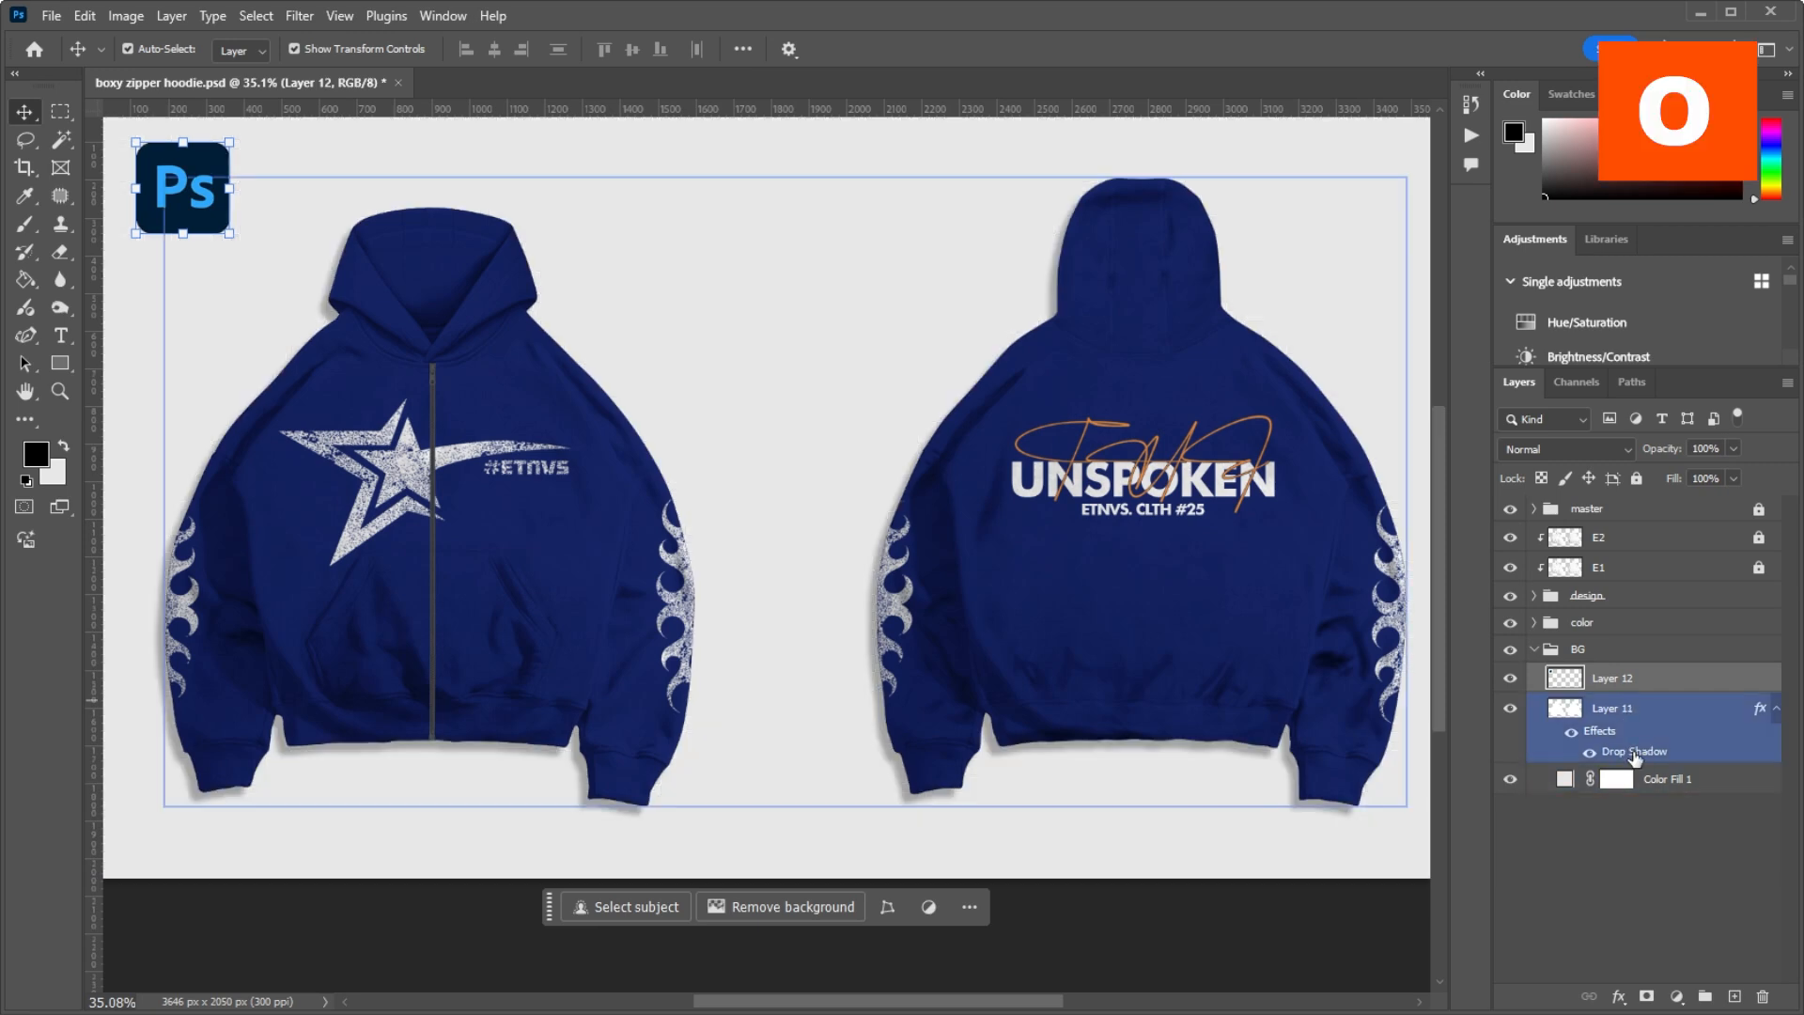
Step: Try a stronger drop shadow on Layer 11 with distance 73 px, spread 15% and size 38 px, and discard the changes
double_click(1635, 752)
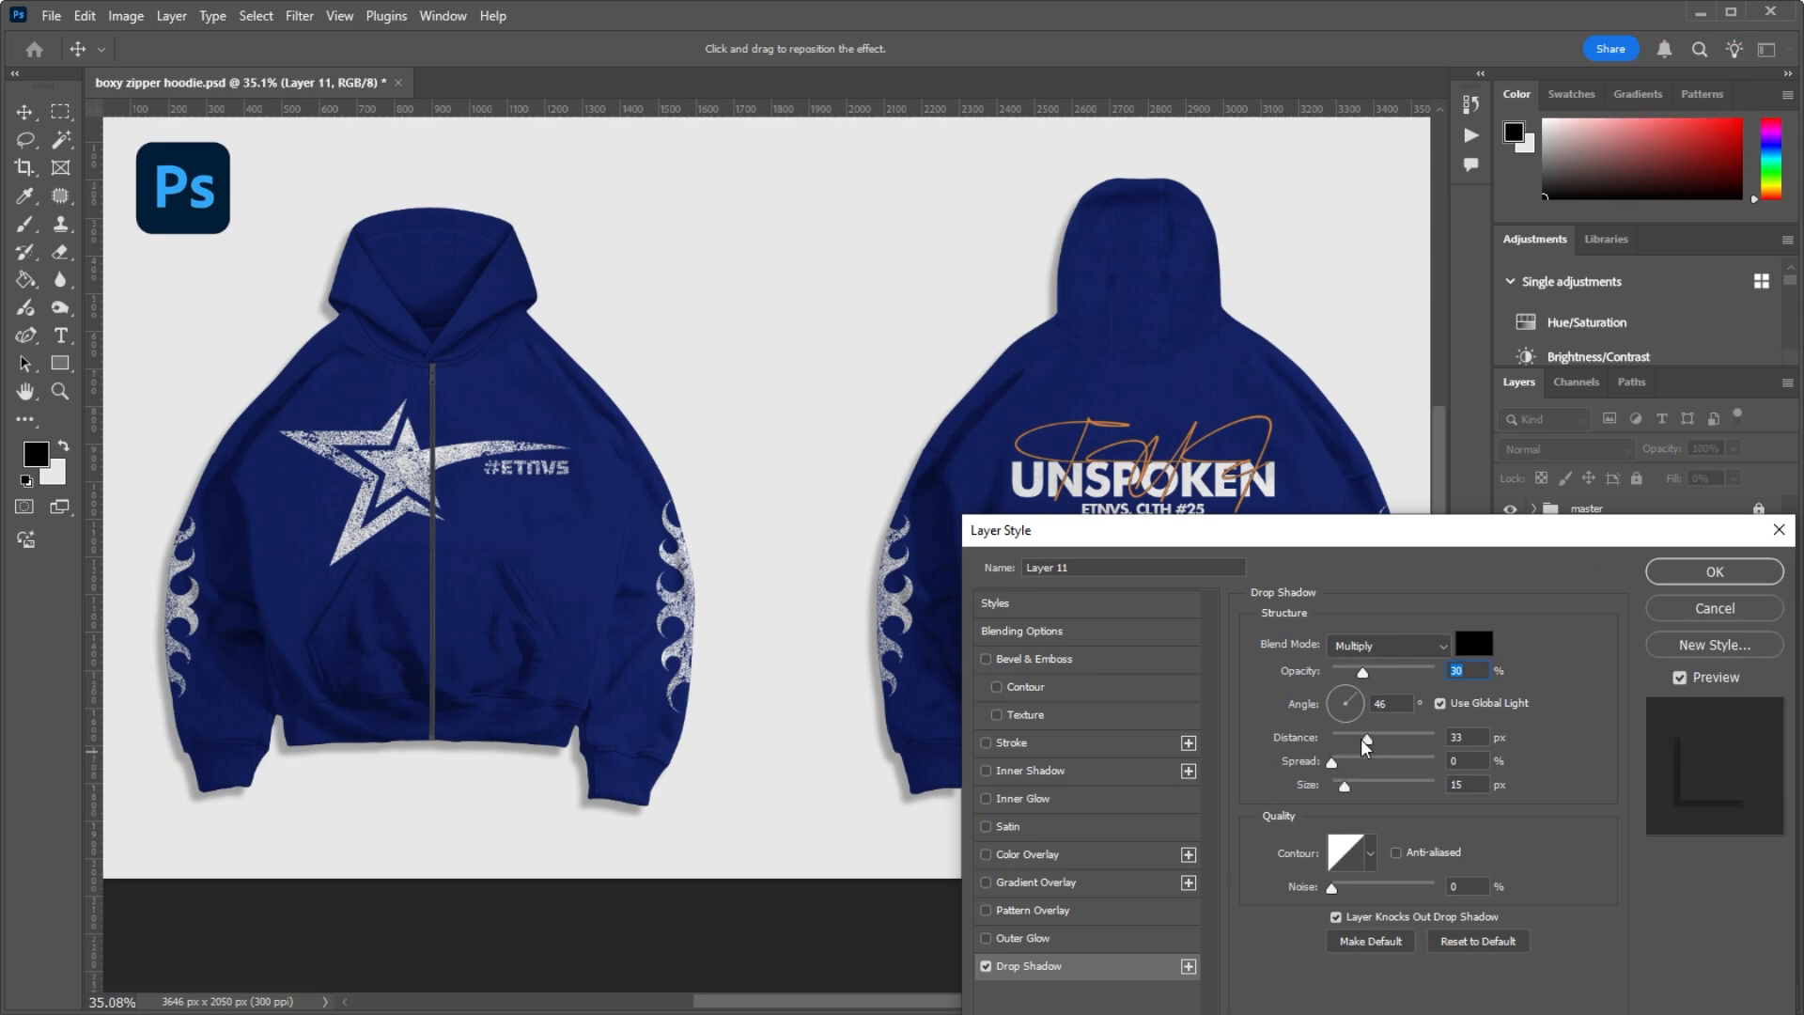
mouse_move(1367, 744)
left_mouse_down()
mouse_move(1348, 744)
mouse_move(1423, 745)
mouse_move(1376, 753)
mouse_move(1397, 756)
left_mouse_up()
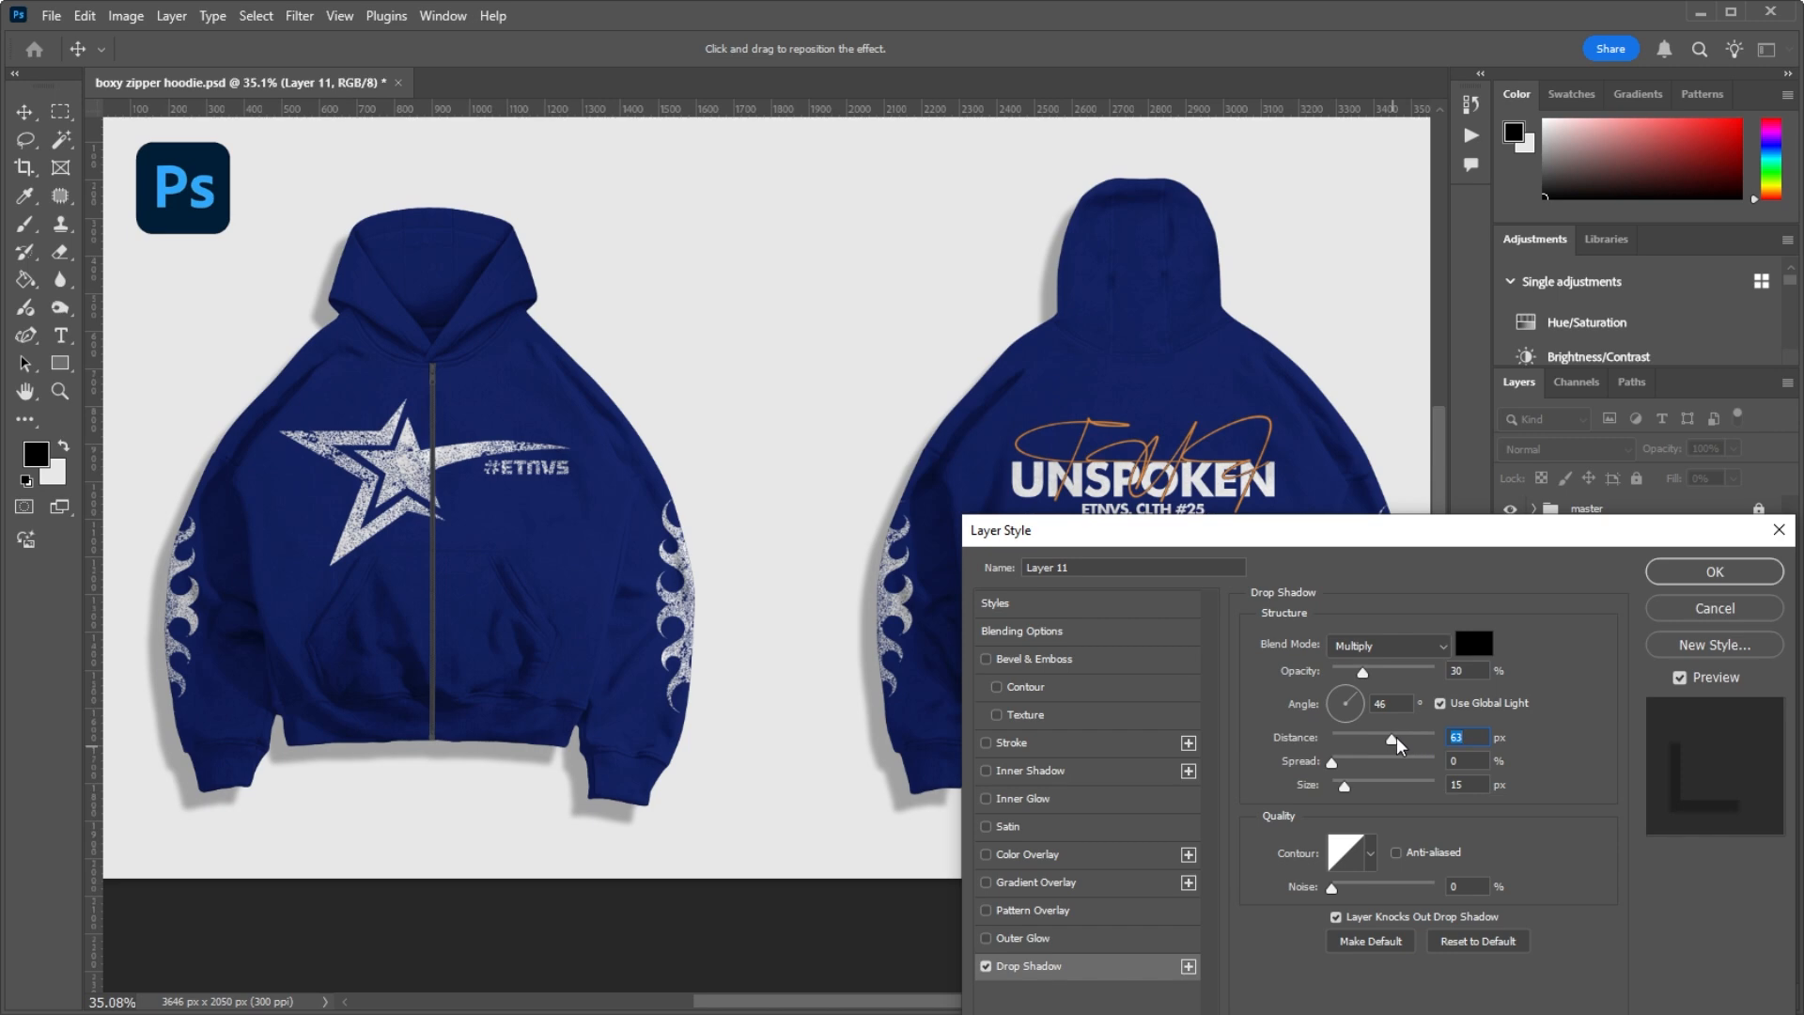
left_click_drag(1400, 745, 1354, 787)
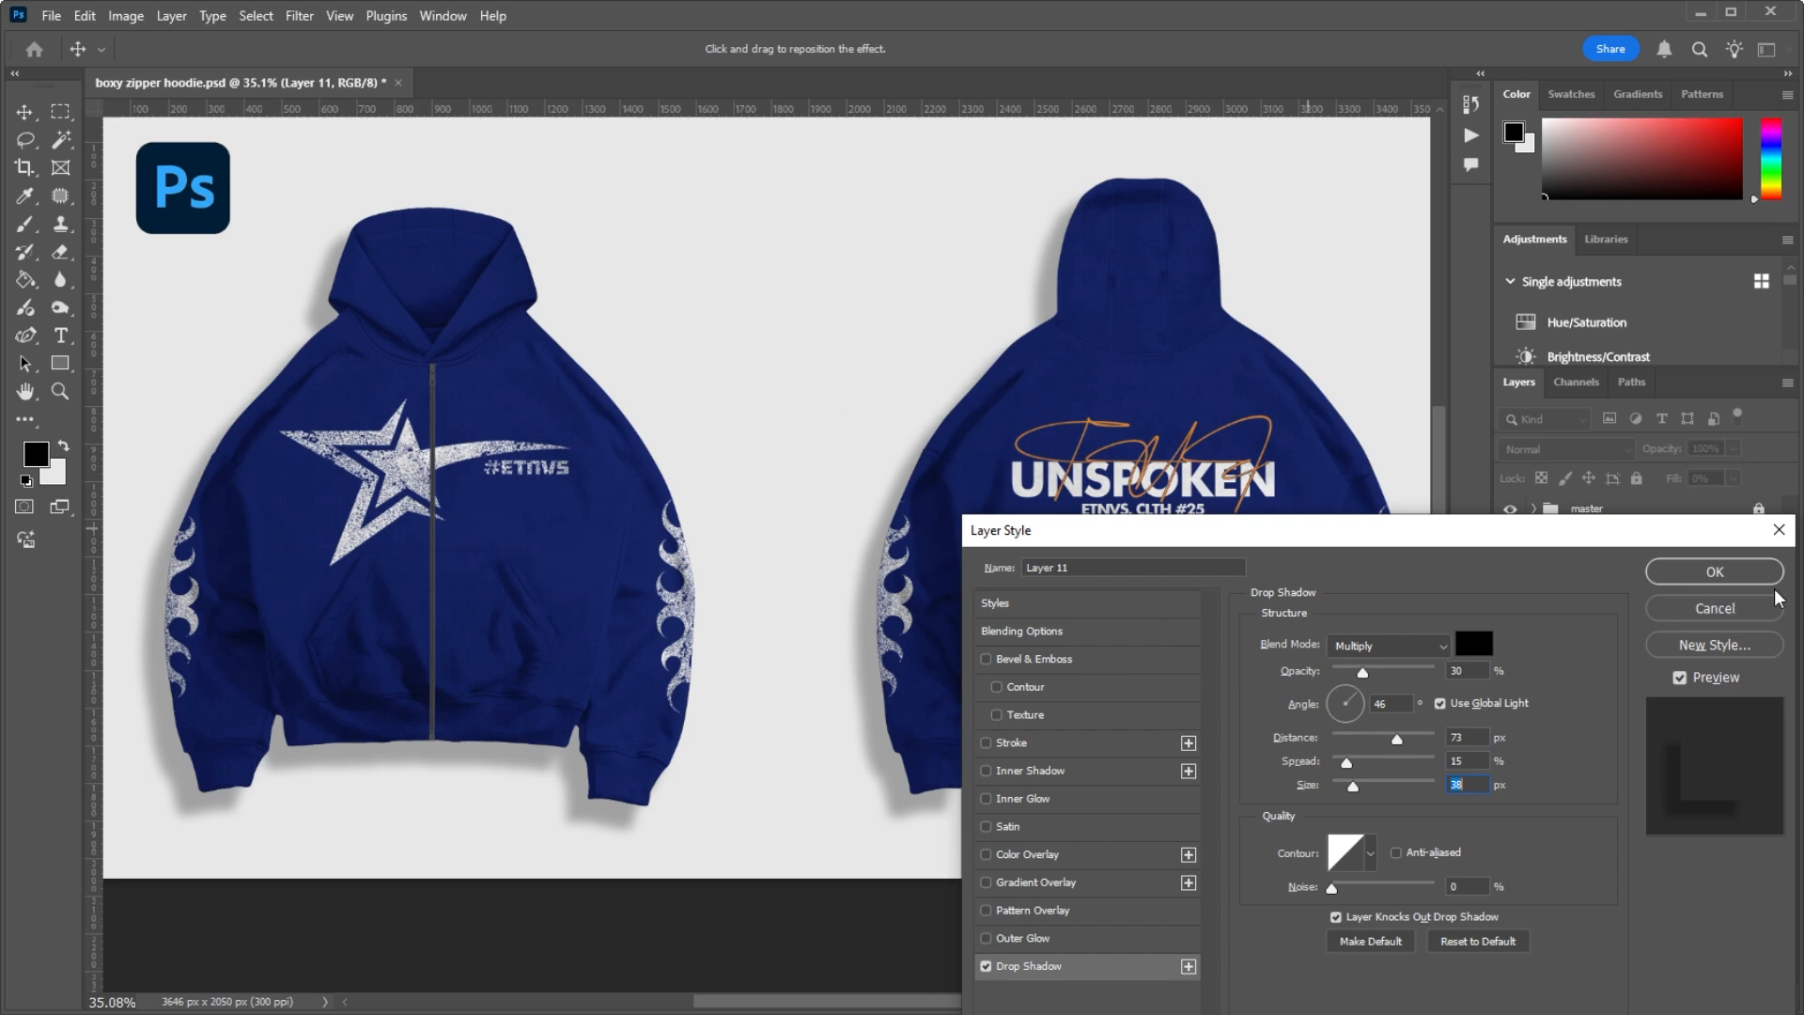
left_click(1706, 611)
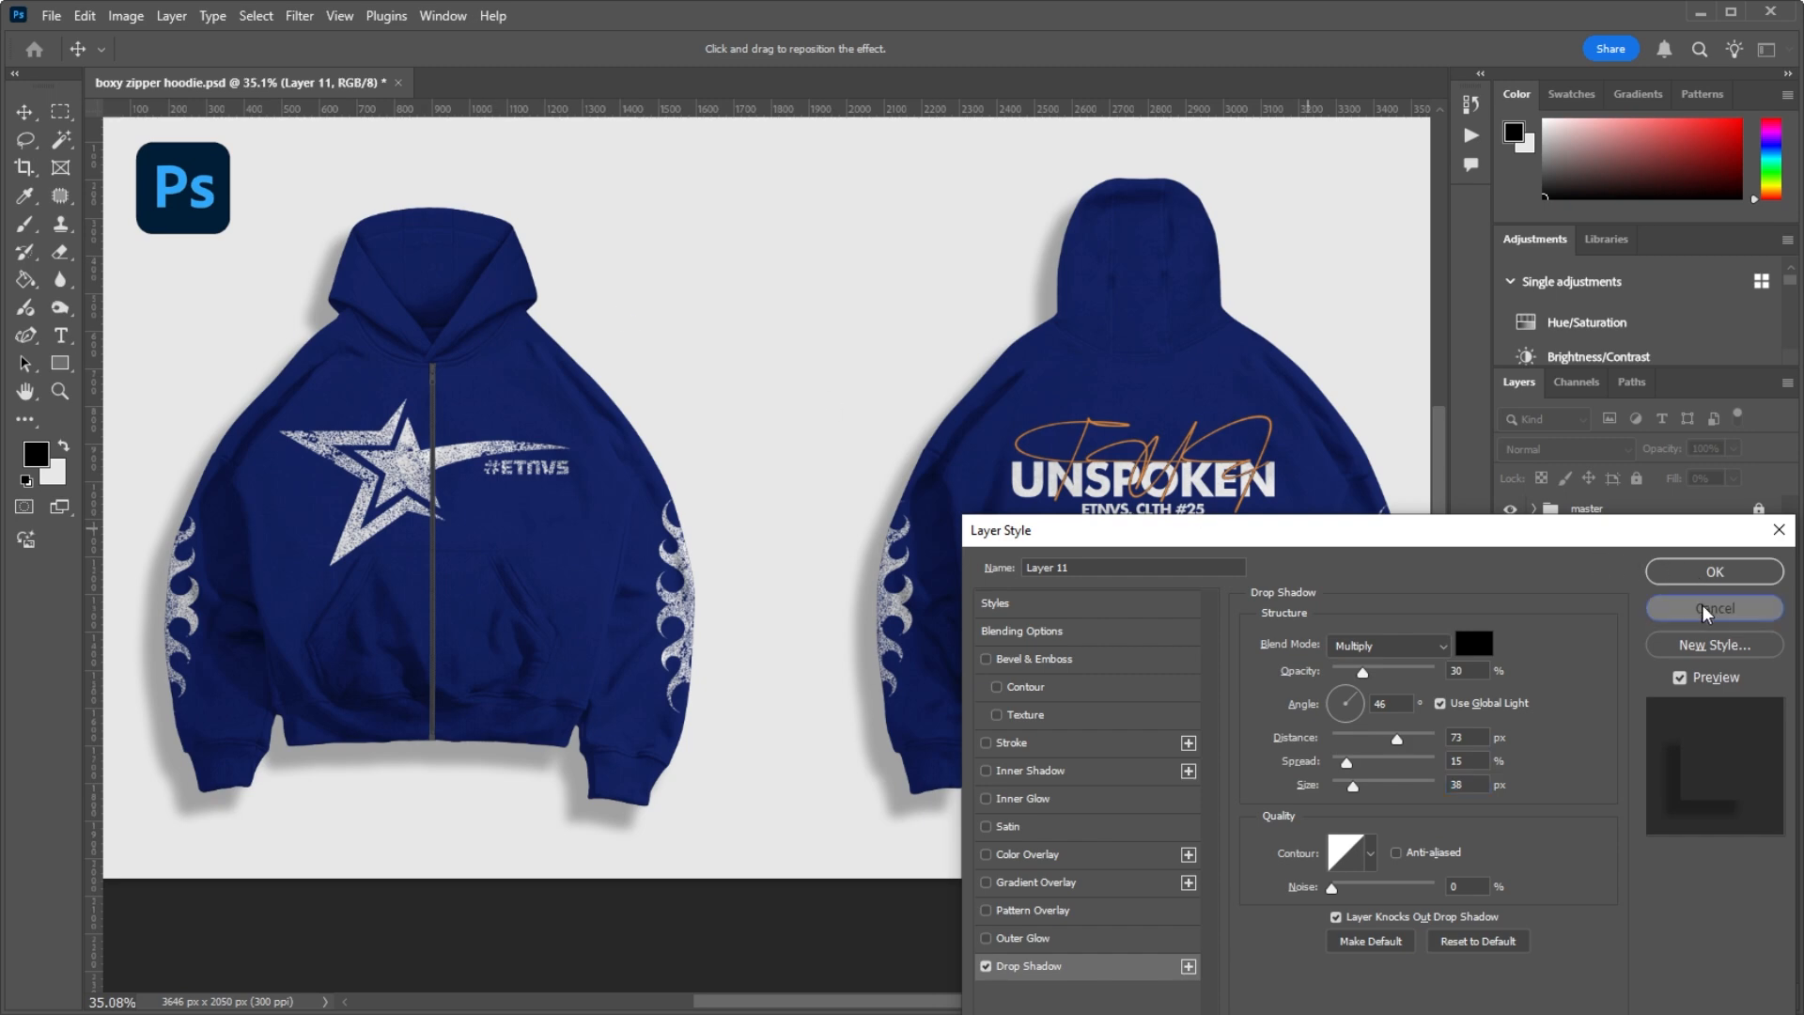
Step: Inspect the front hoodie and its shadow up close, and collapse the BG group
scroll(390, 376, "down", 5)
scroll(390, 392, "up", 7)
scroll(386, 392, "down", 6)
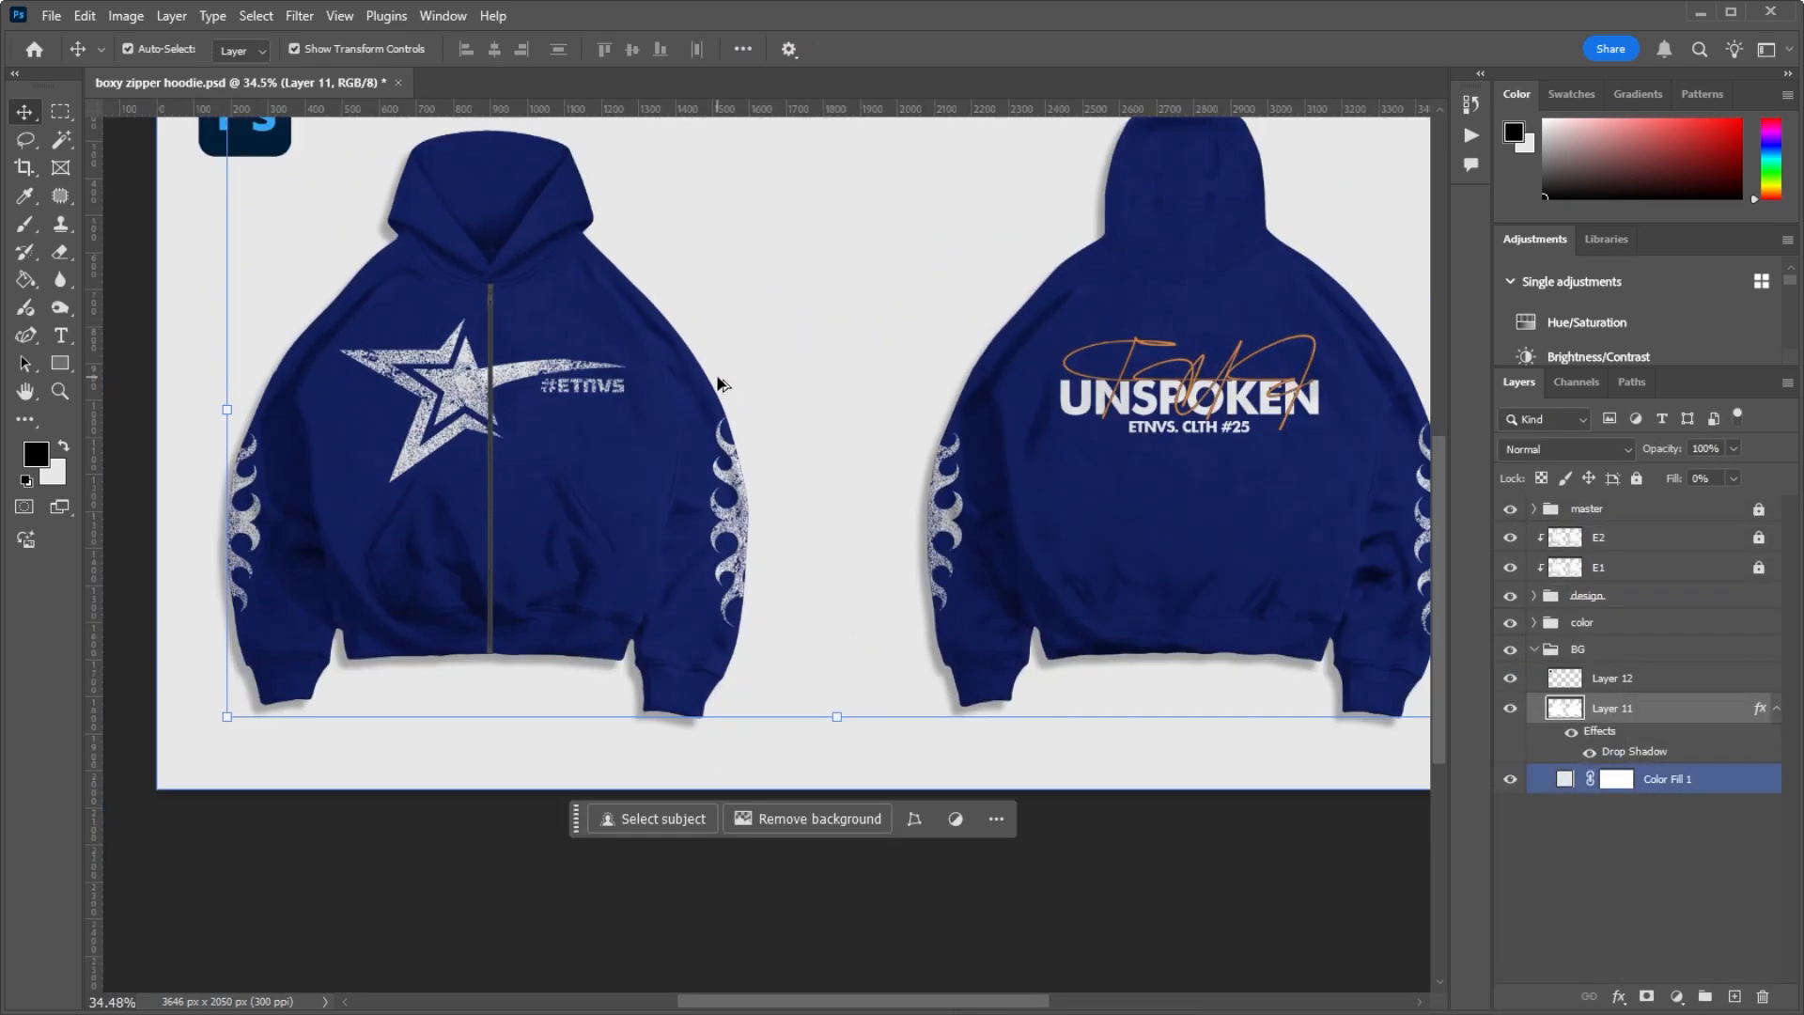
scroll(602, 448, "up", 5)
scroll(602, 448, "up", 2)
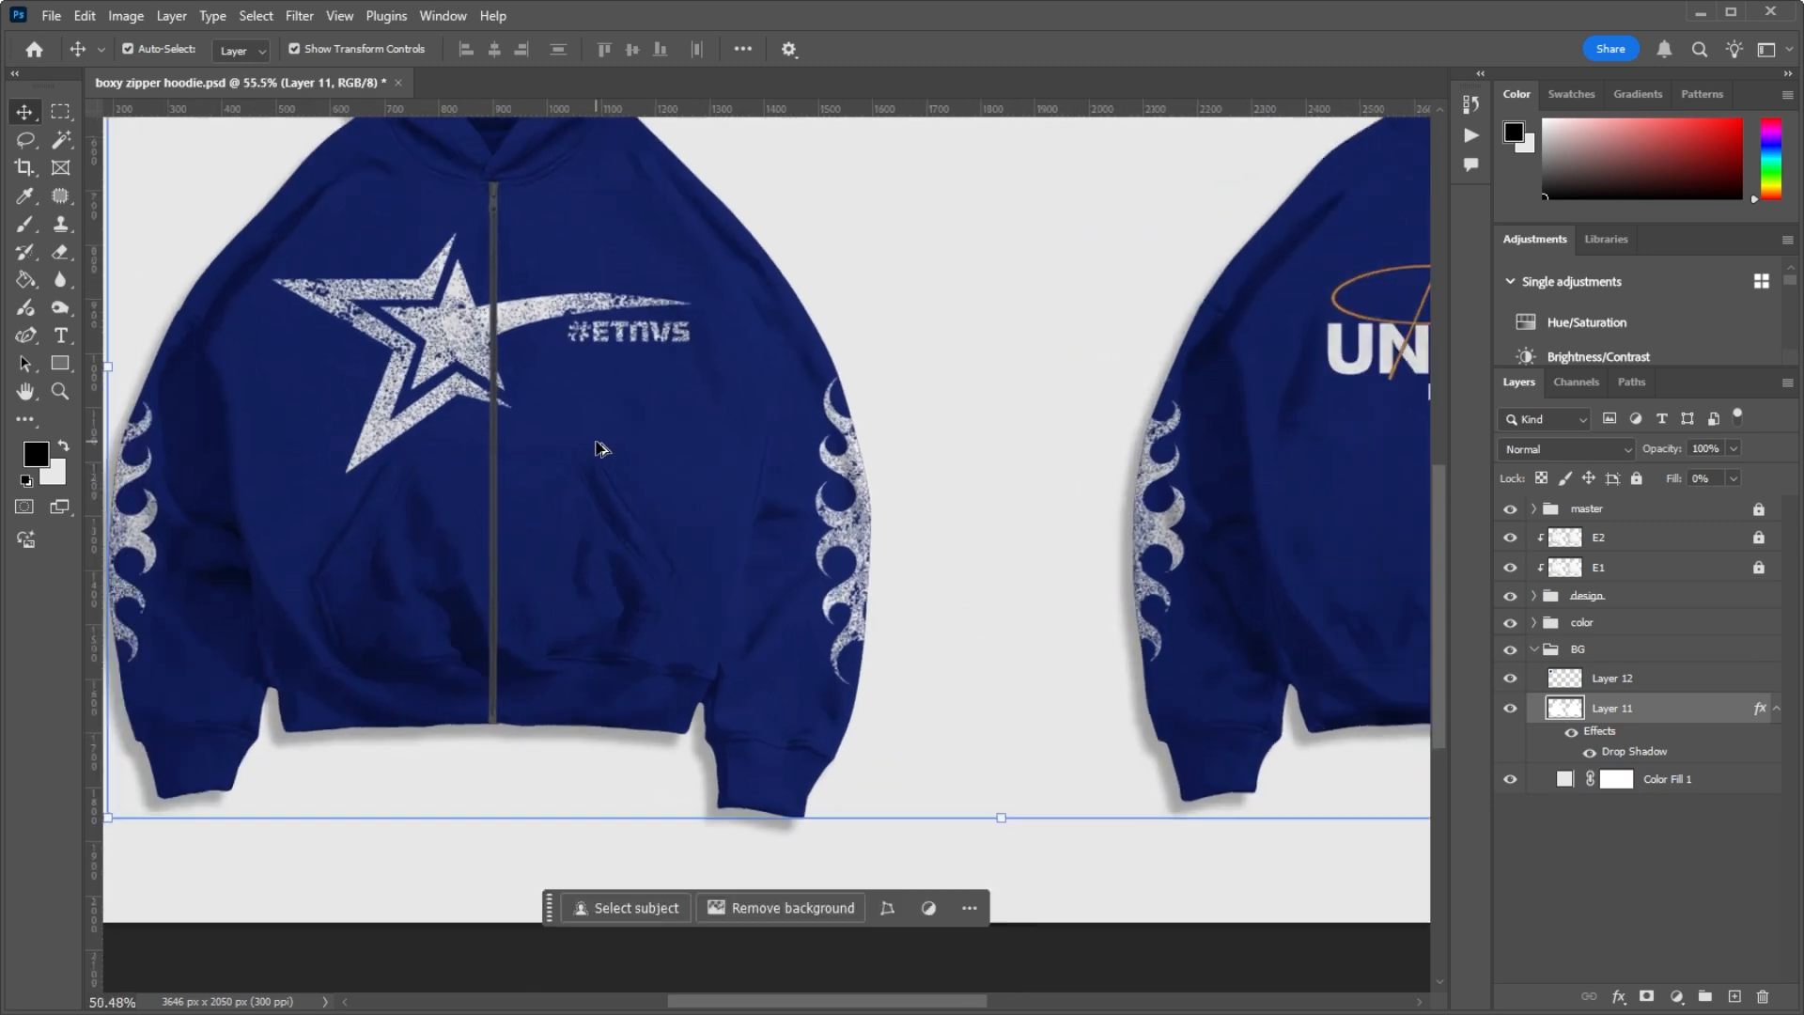
scroll(596, 443, "down", 4)
scroll(592, 432, "up", 5)
scroll(590, 417, "down", 1)
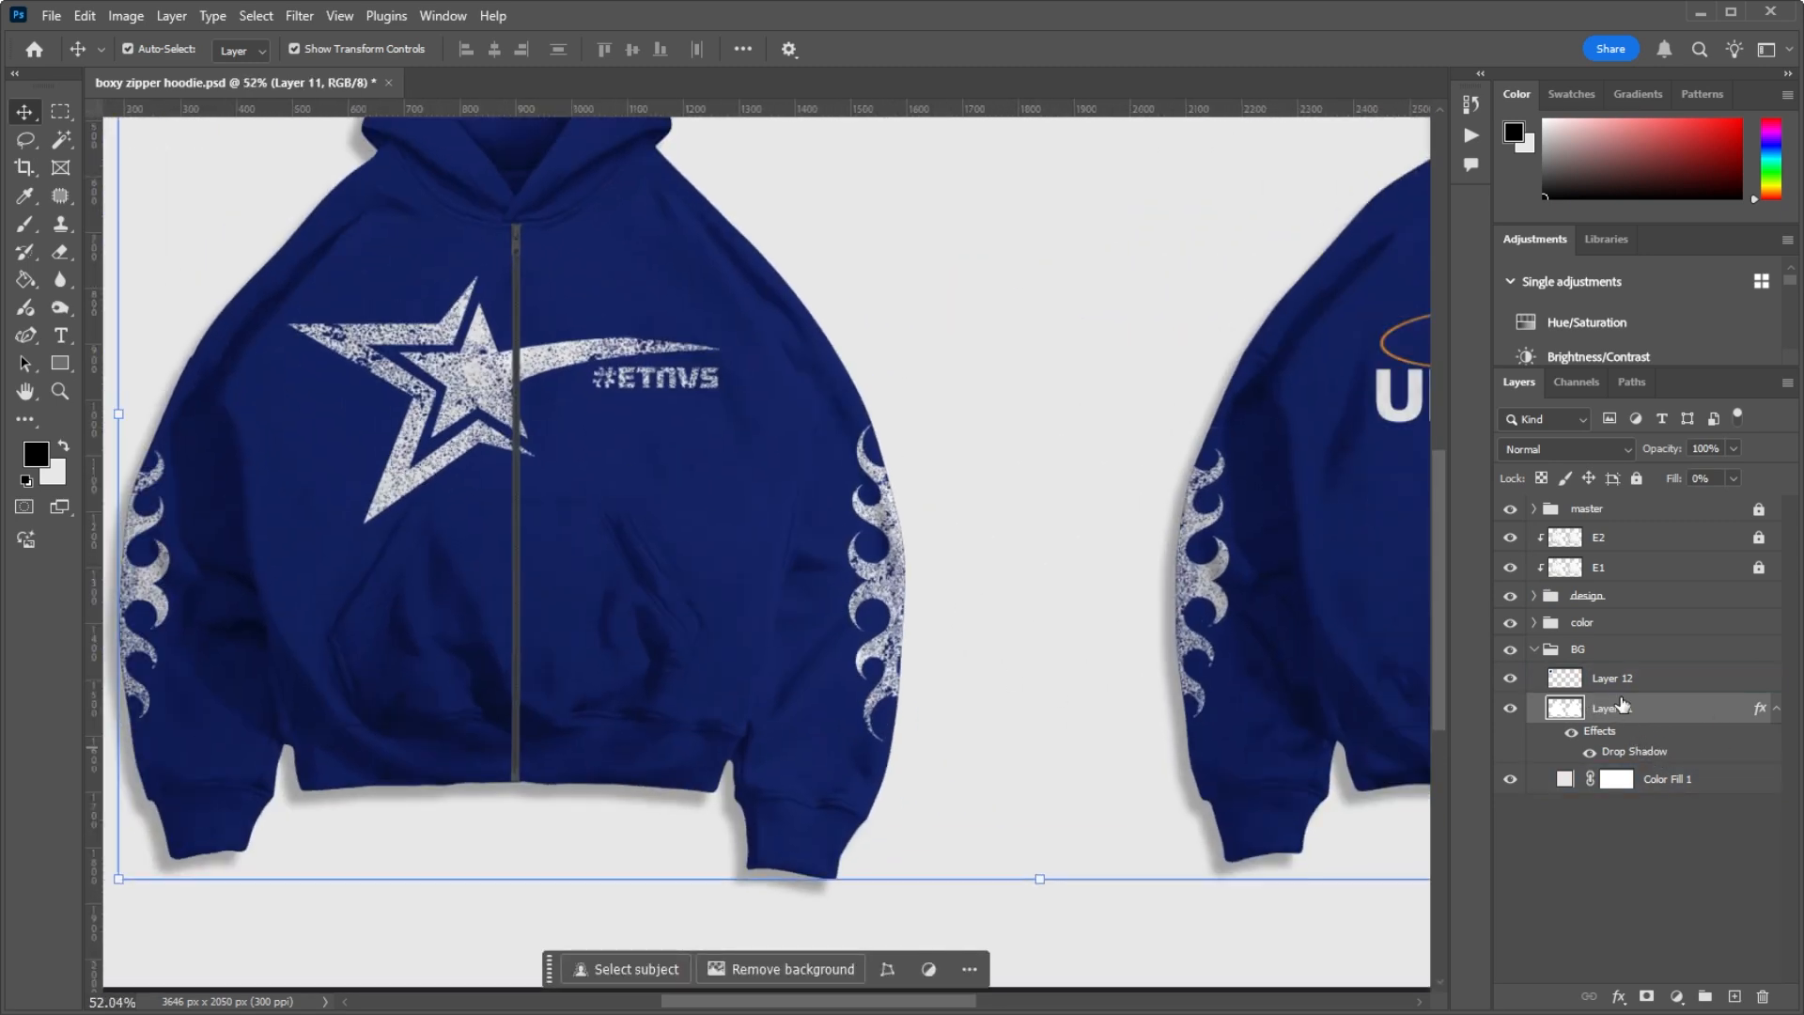
left_click(1534, 655)
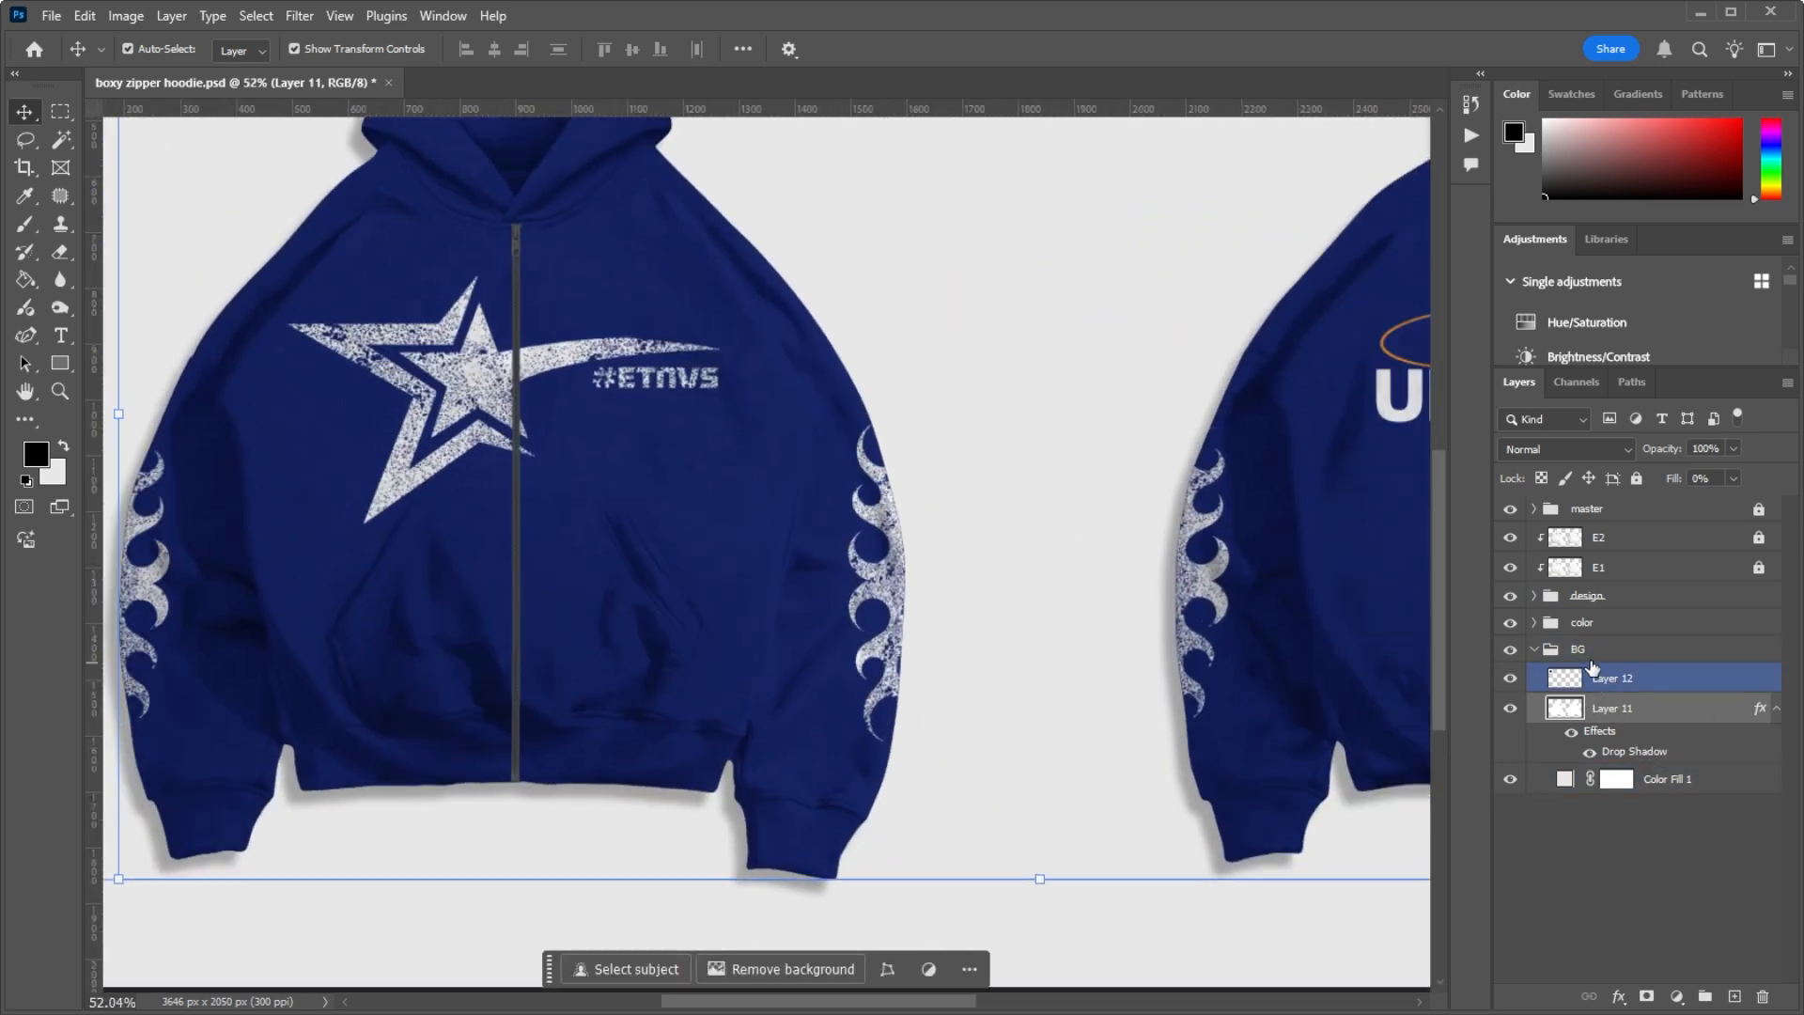
left_click(1533, 655)
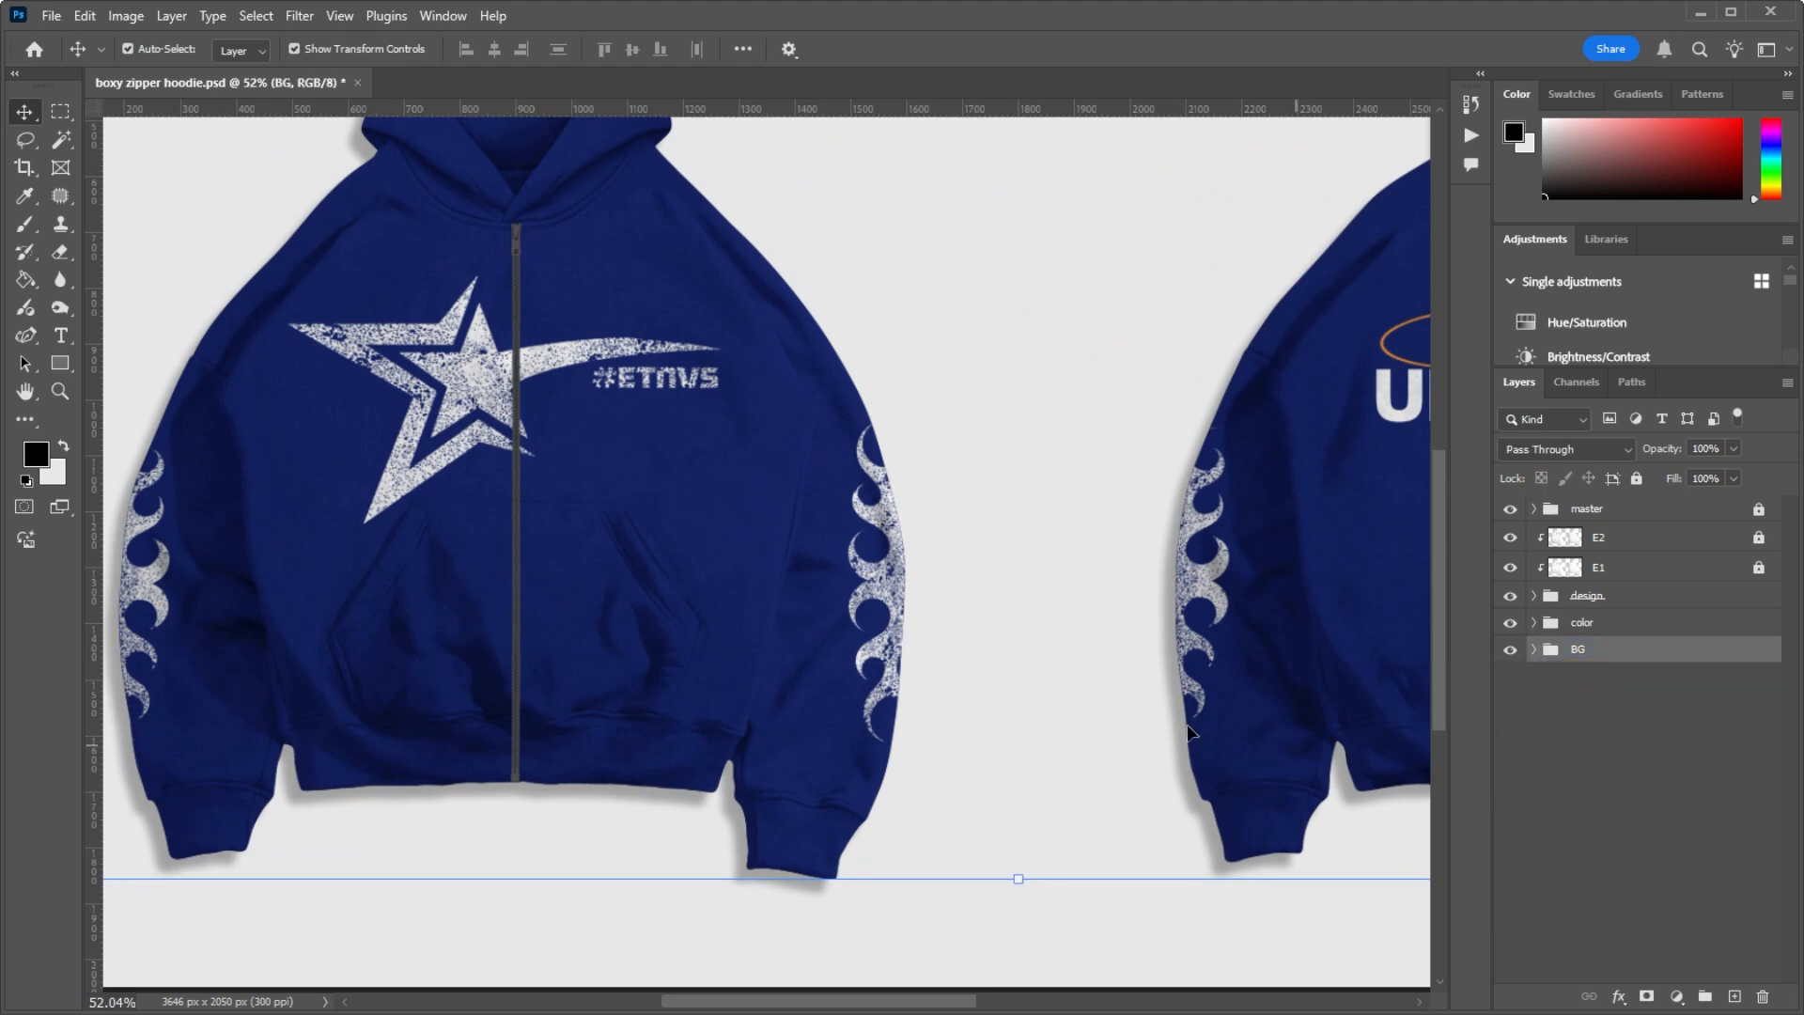
Step: Examine the whole mockup front and back, and the star artwork and zipper on the front up close
scroll(785, 483, "down", 10)
scroll(784, 484, "up", 3)
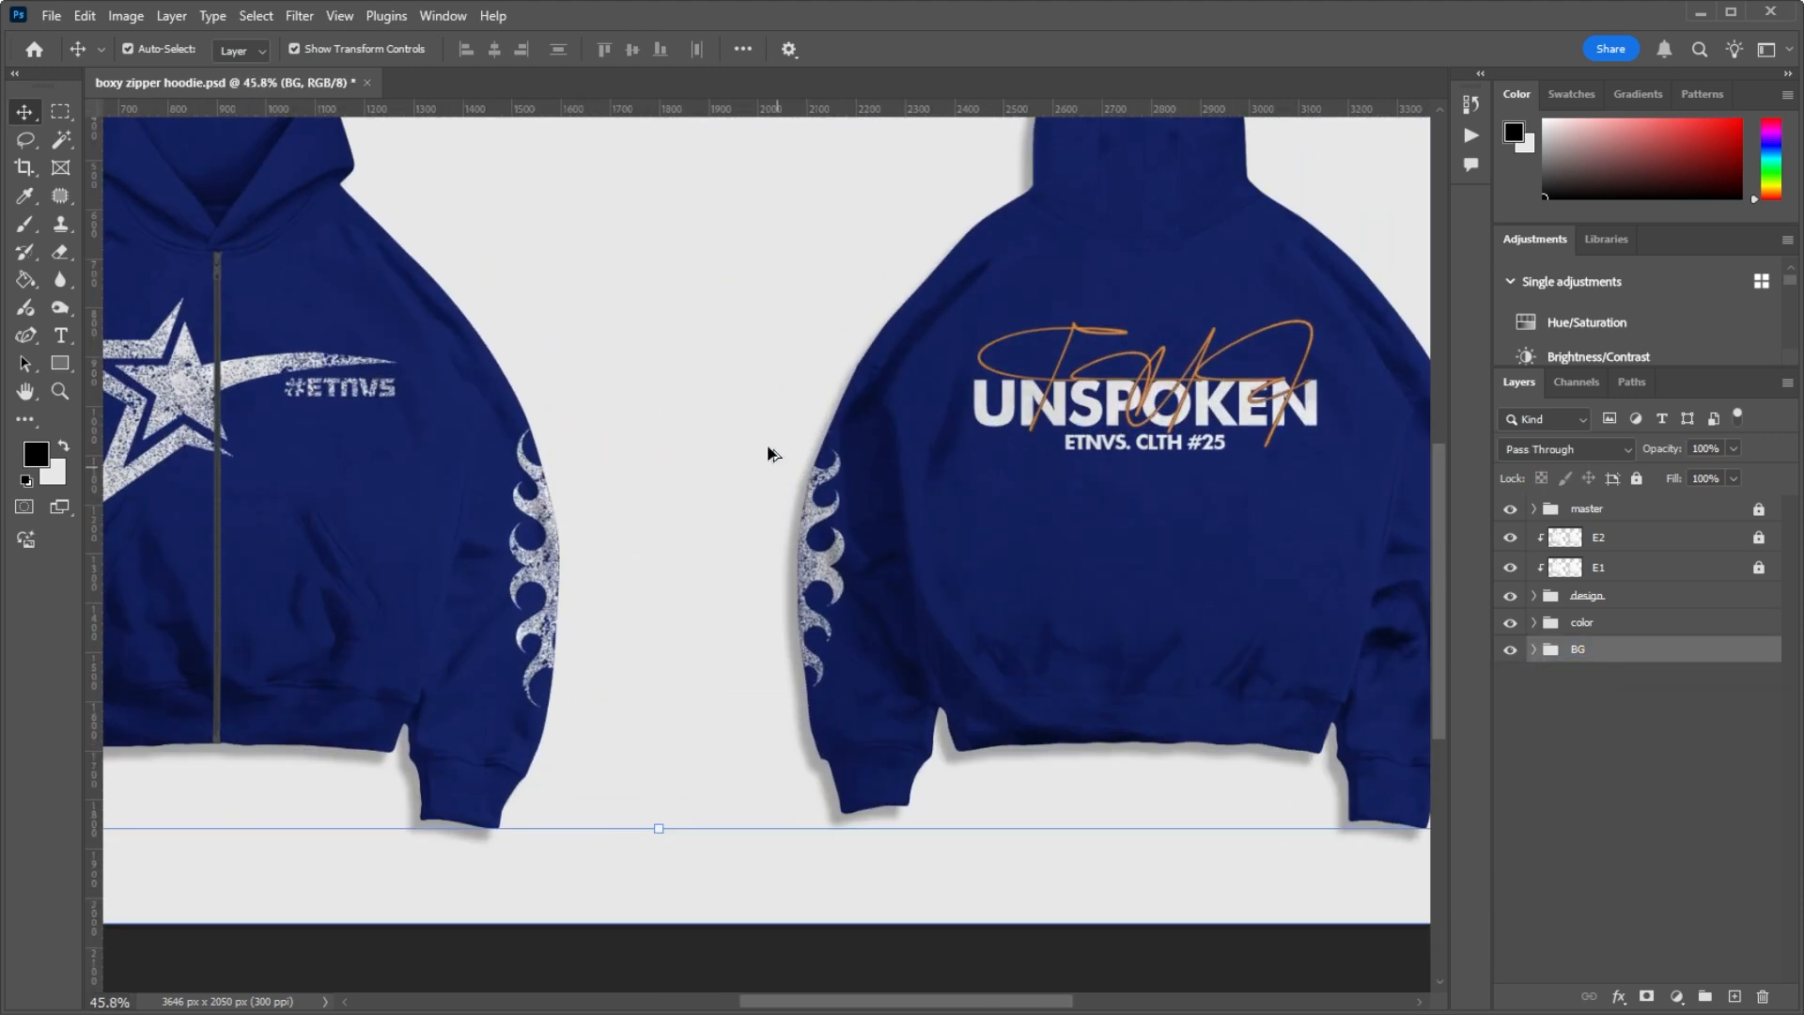
scroll(752, 414, "down", 2)
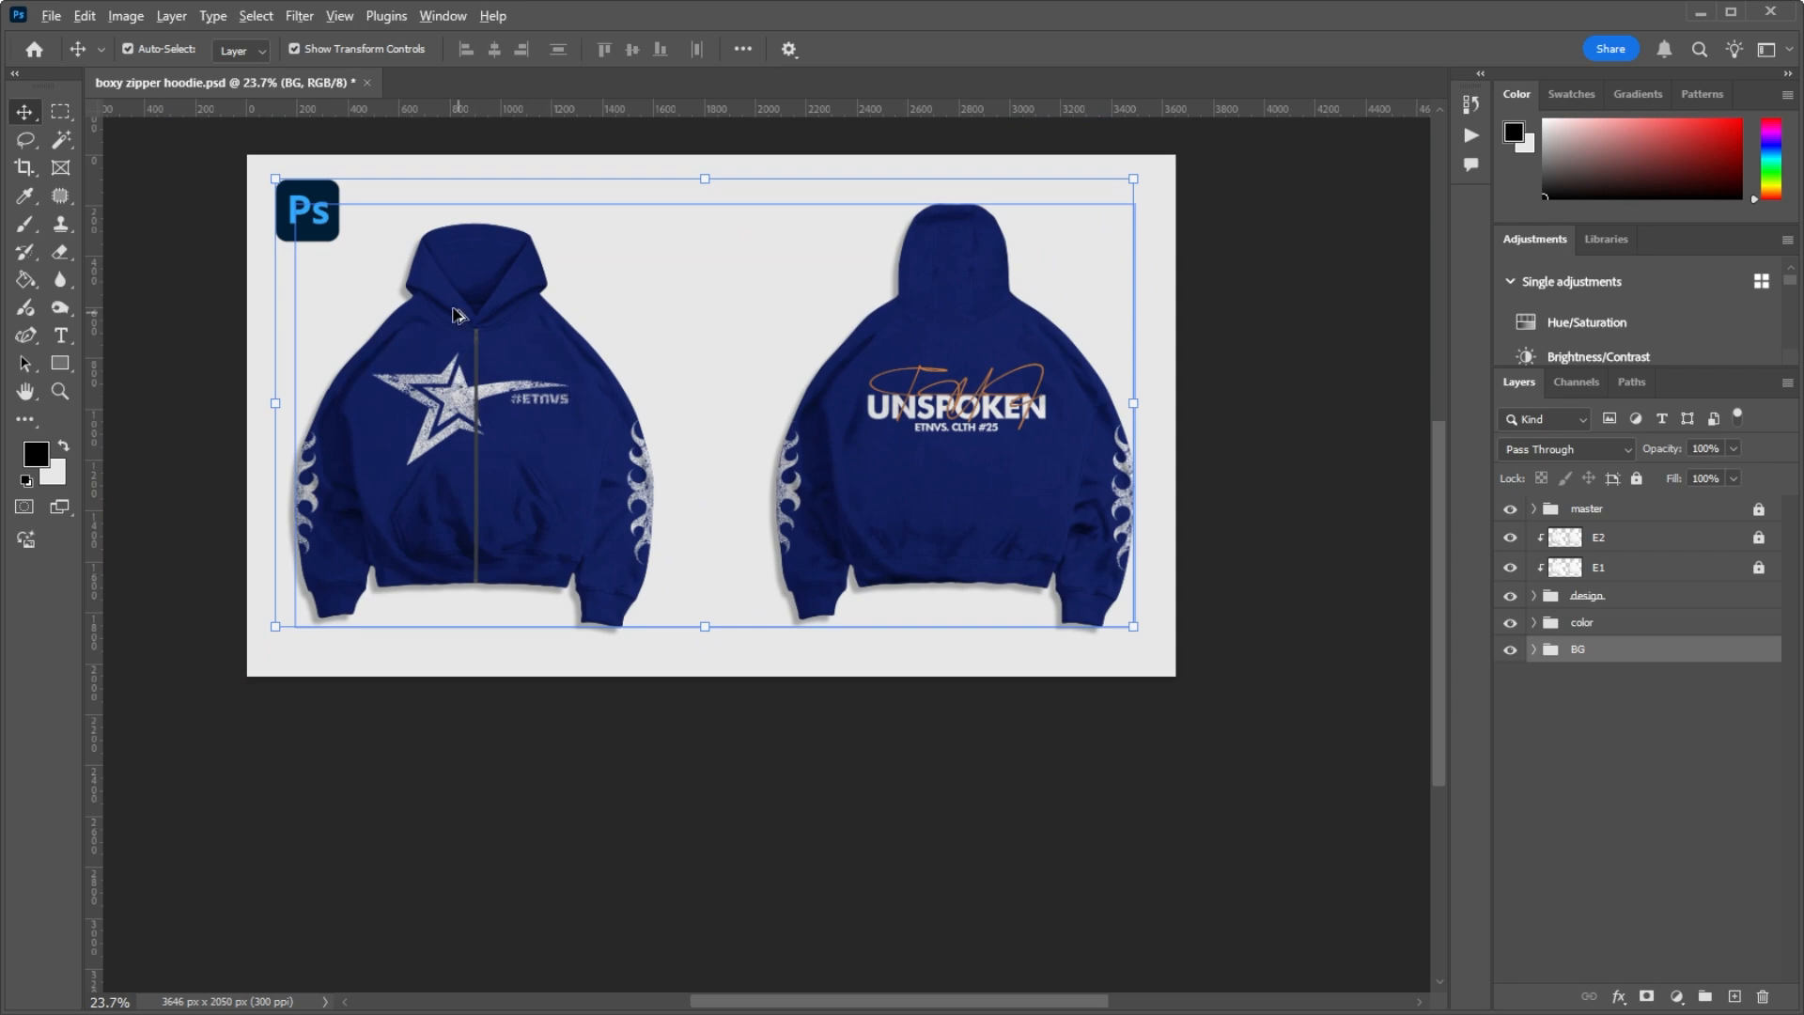
scroll(447, 324, "up", 4)
scroll(452, 314, "down", 2)
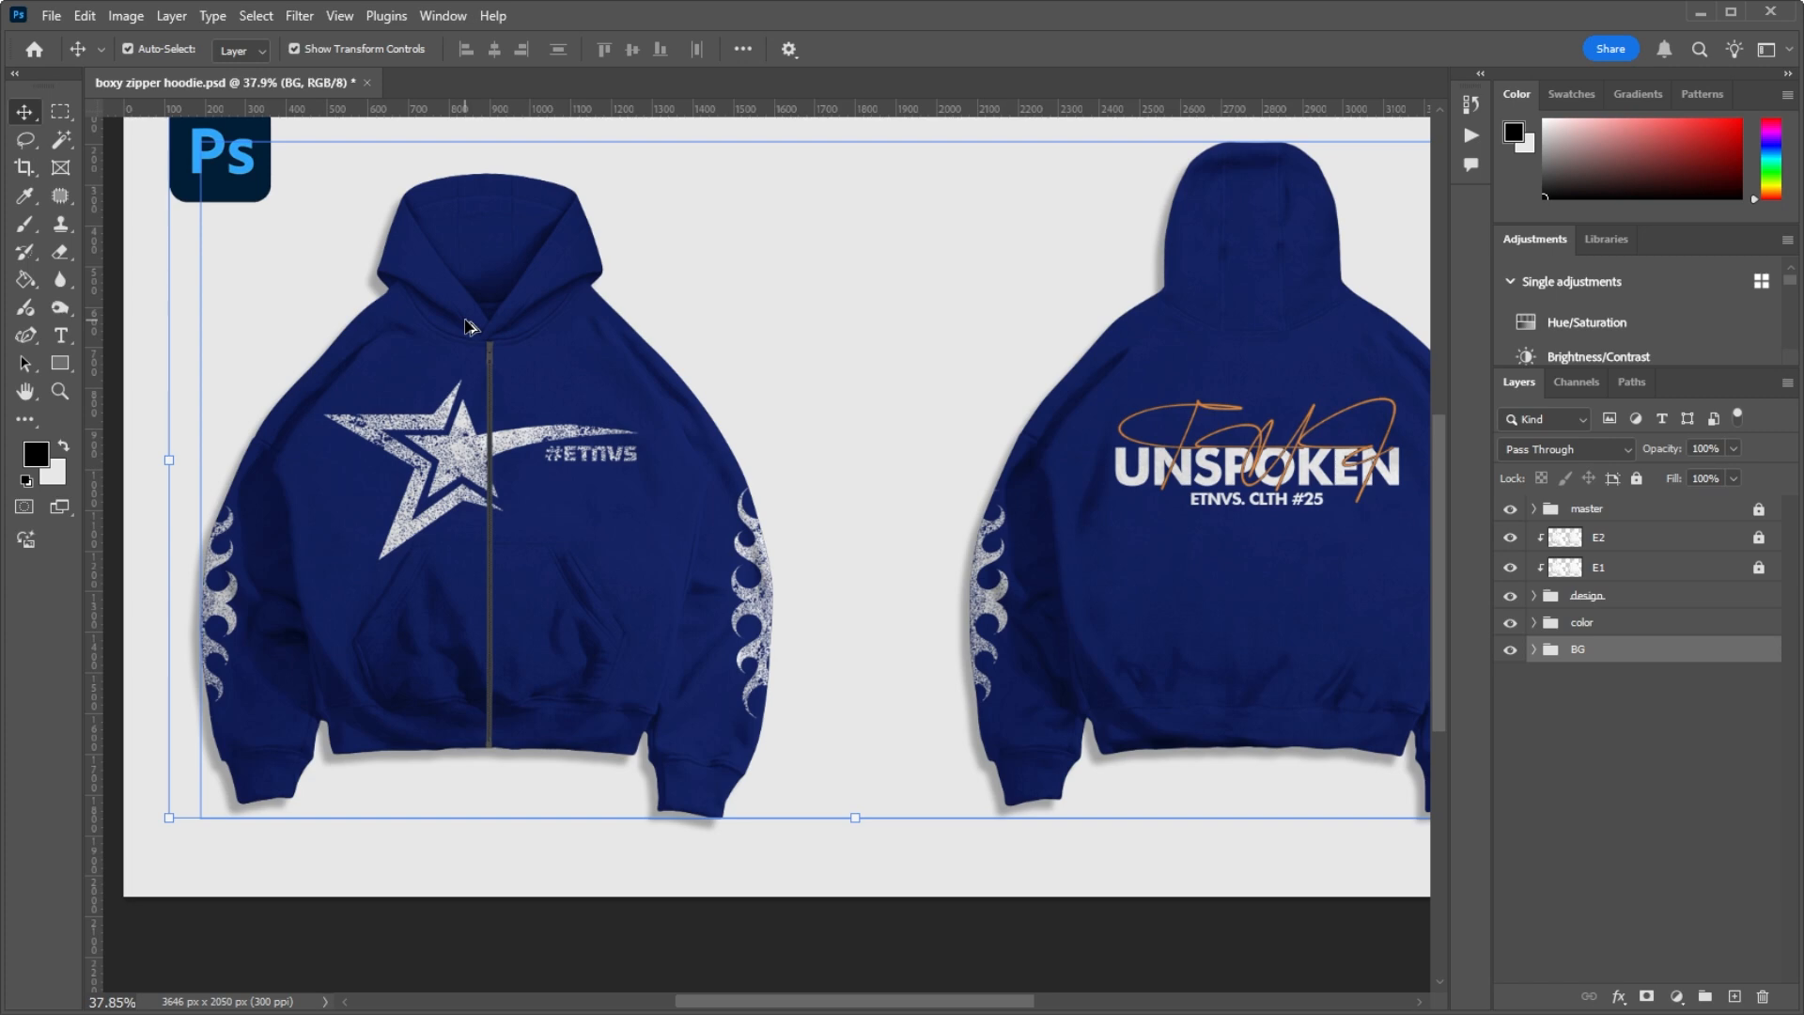
scroll(473, 441, "up", 3)
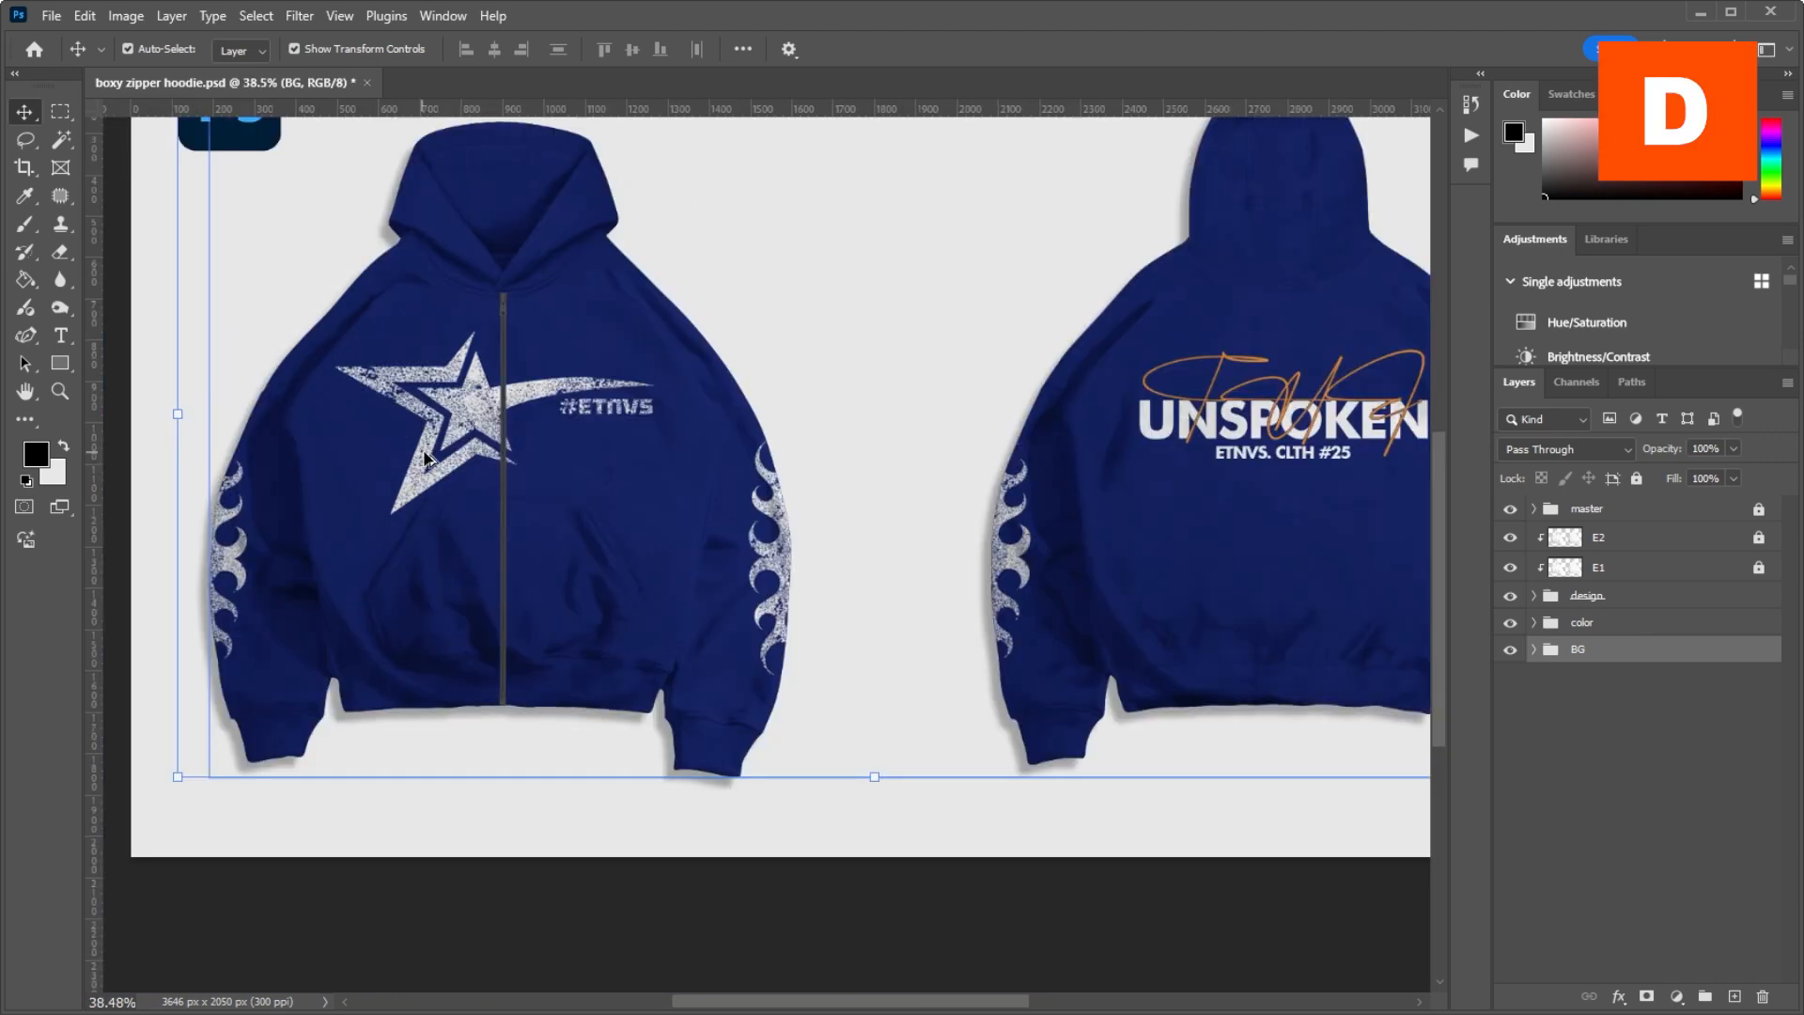
scroll(452, 434, "up", 4)
scroll(572, 366, "up", 6)
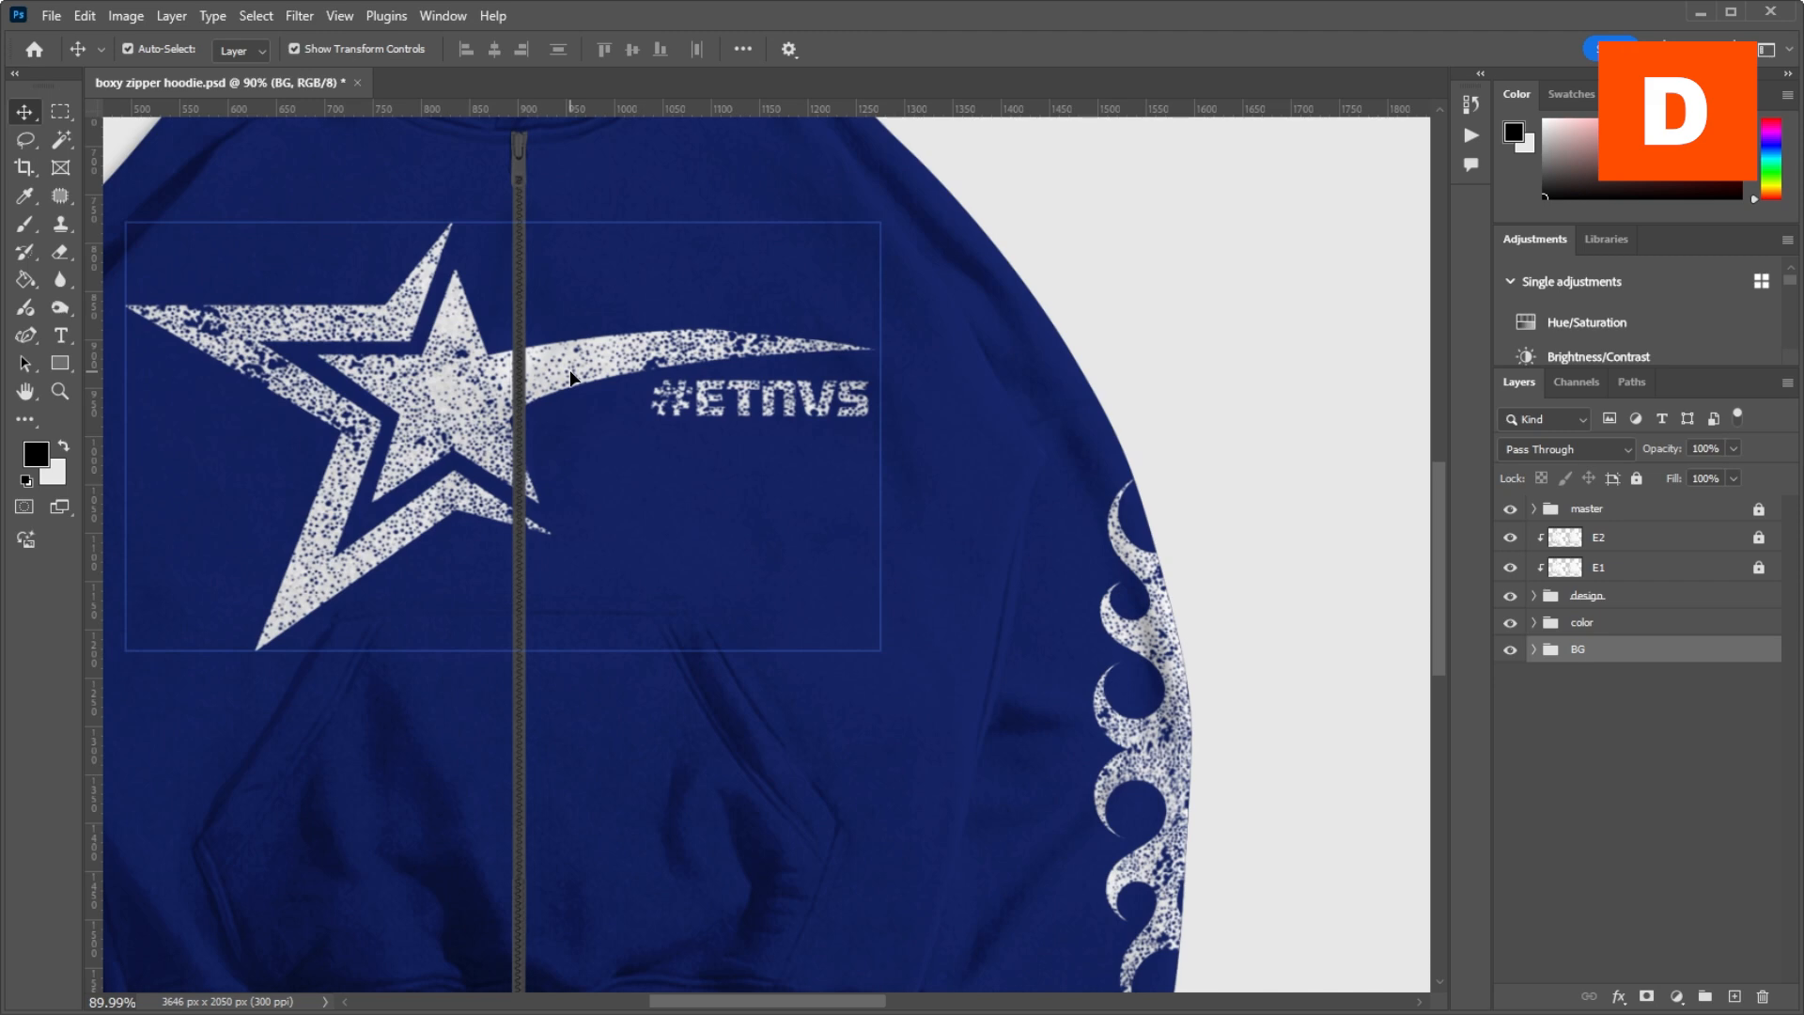
scroll(543, 385, "down", 5)
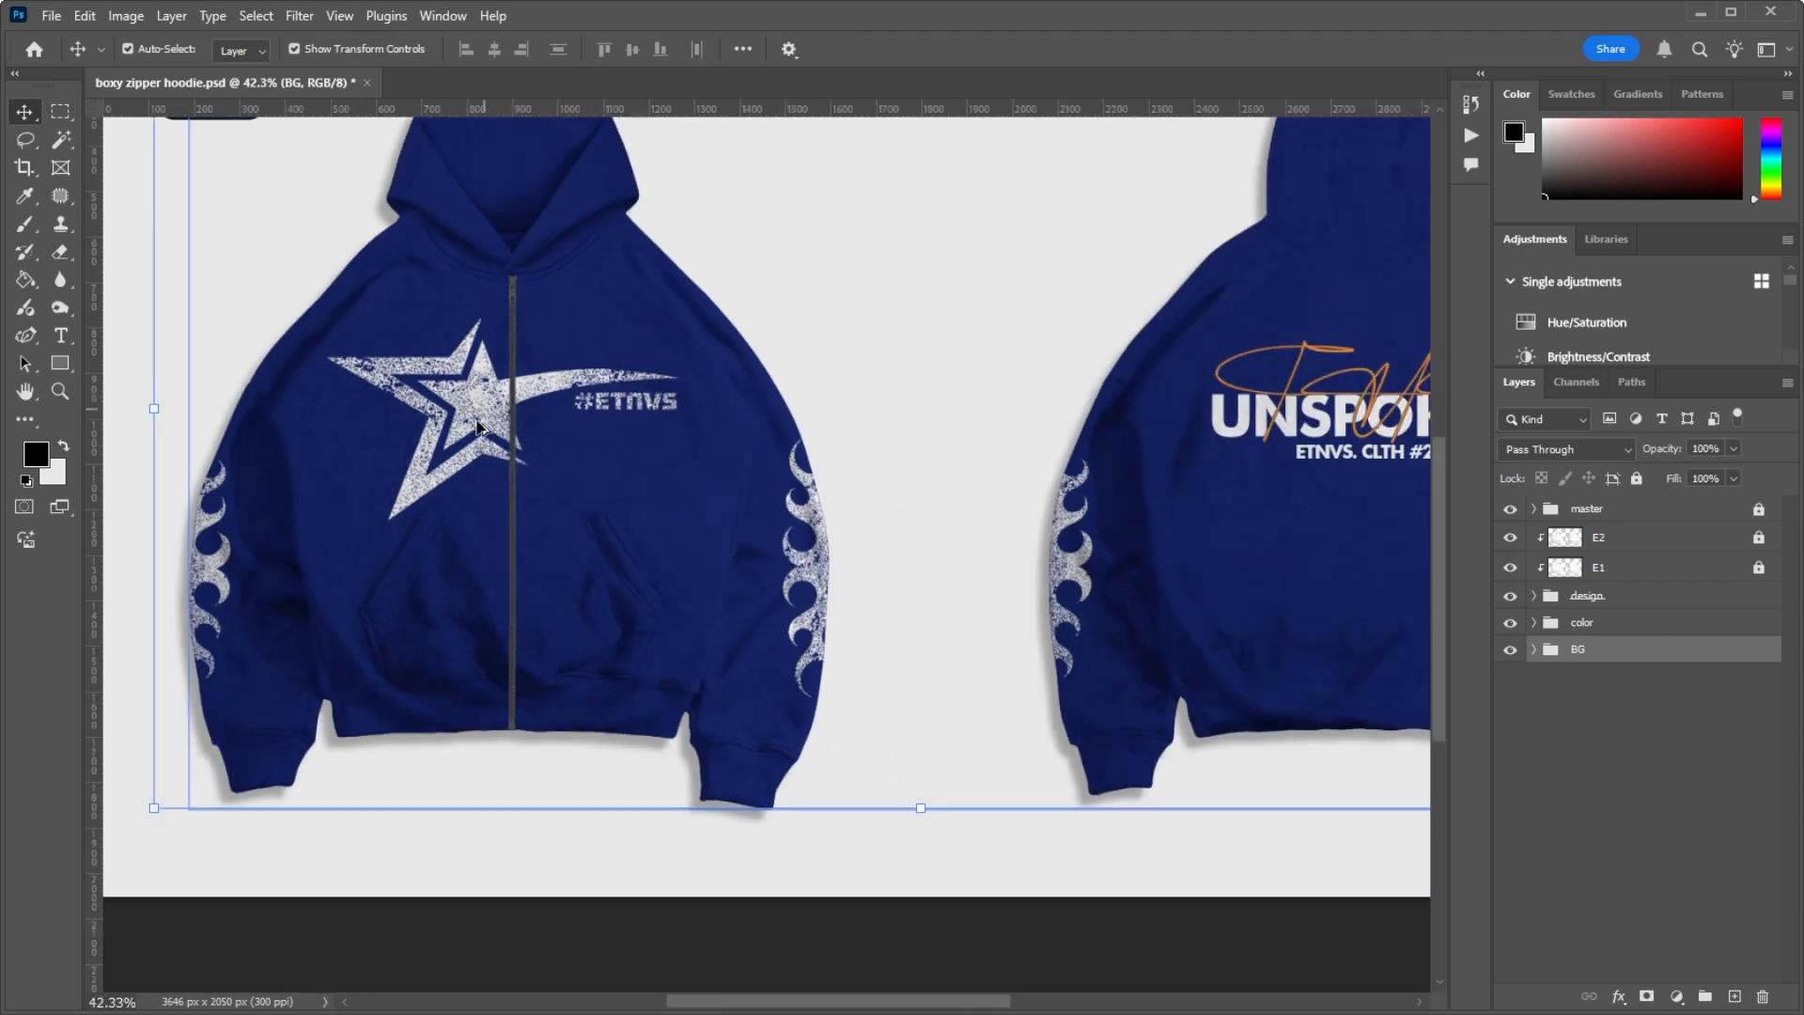
scroll(488, 402, "up", 6)
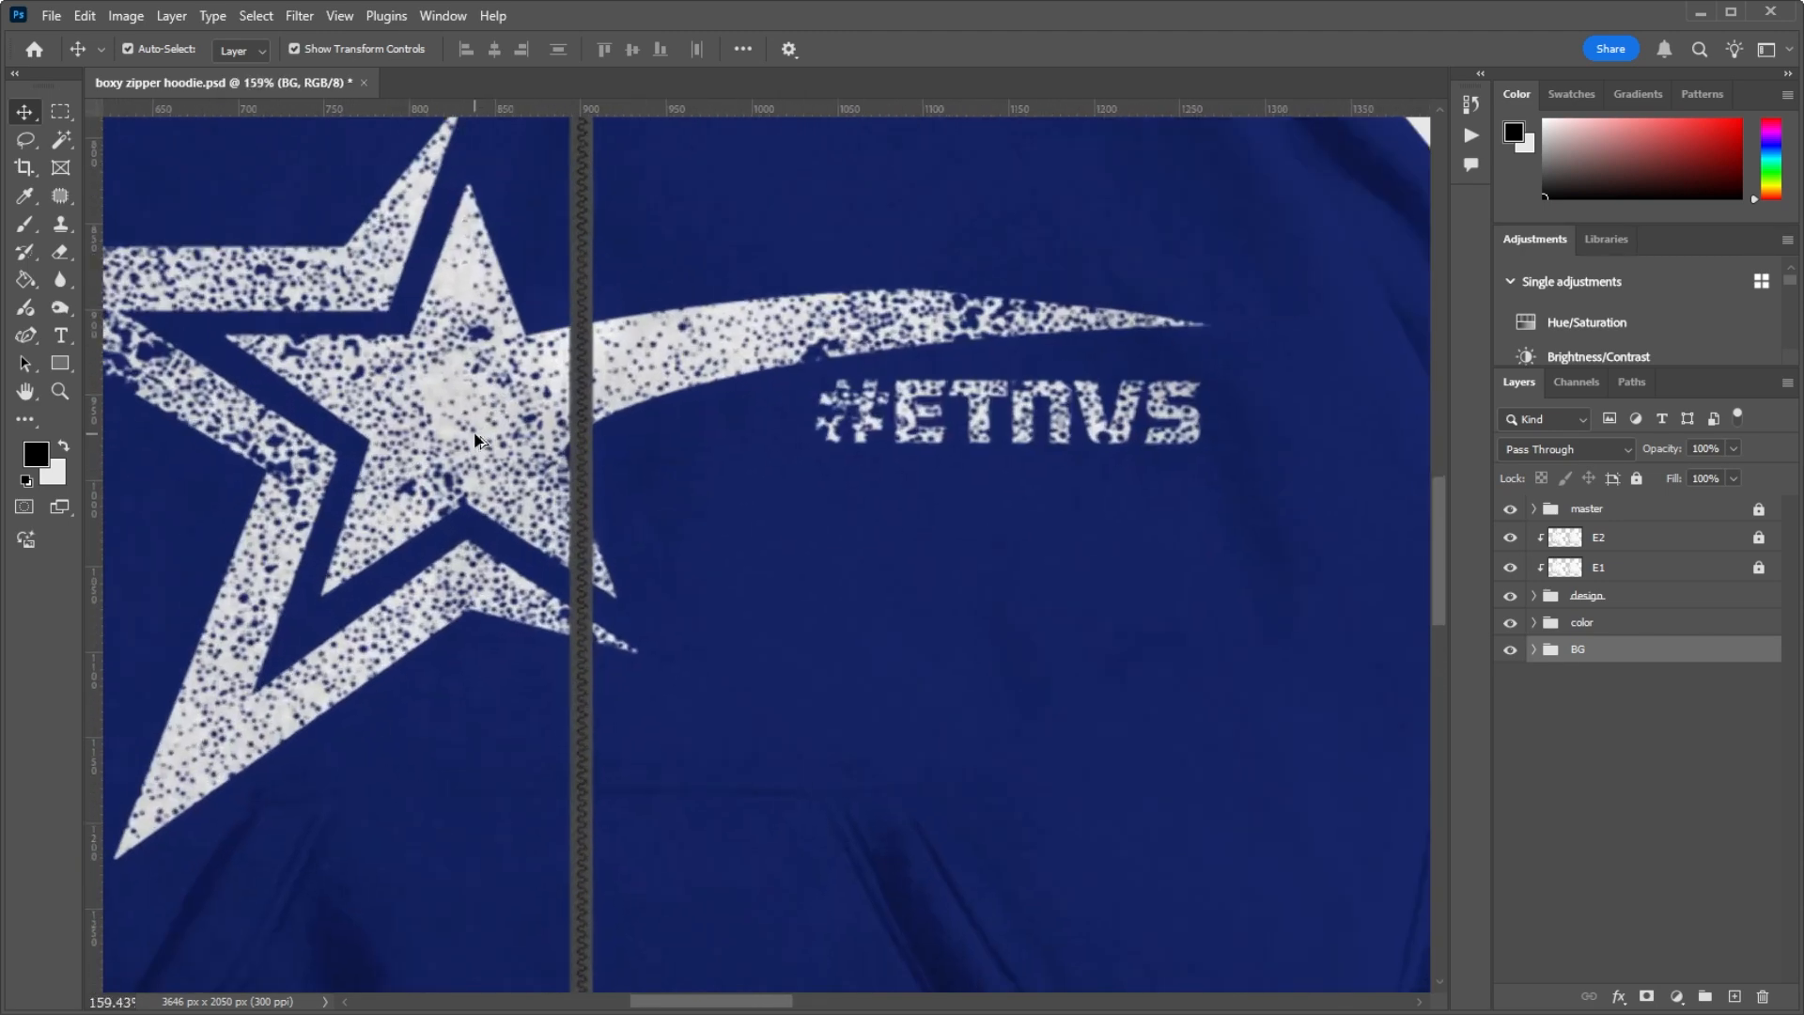
scroll(477, 440, "down", 3)
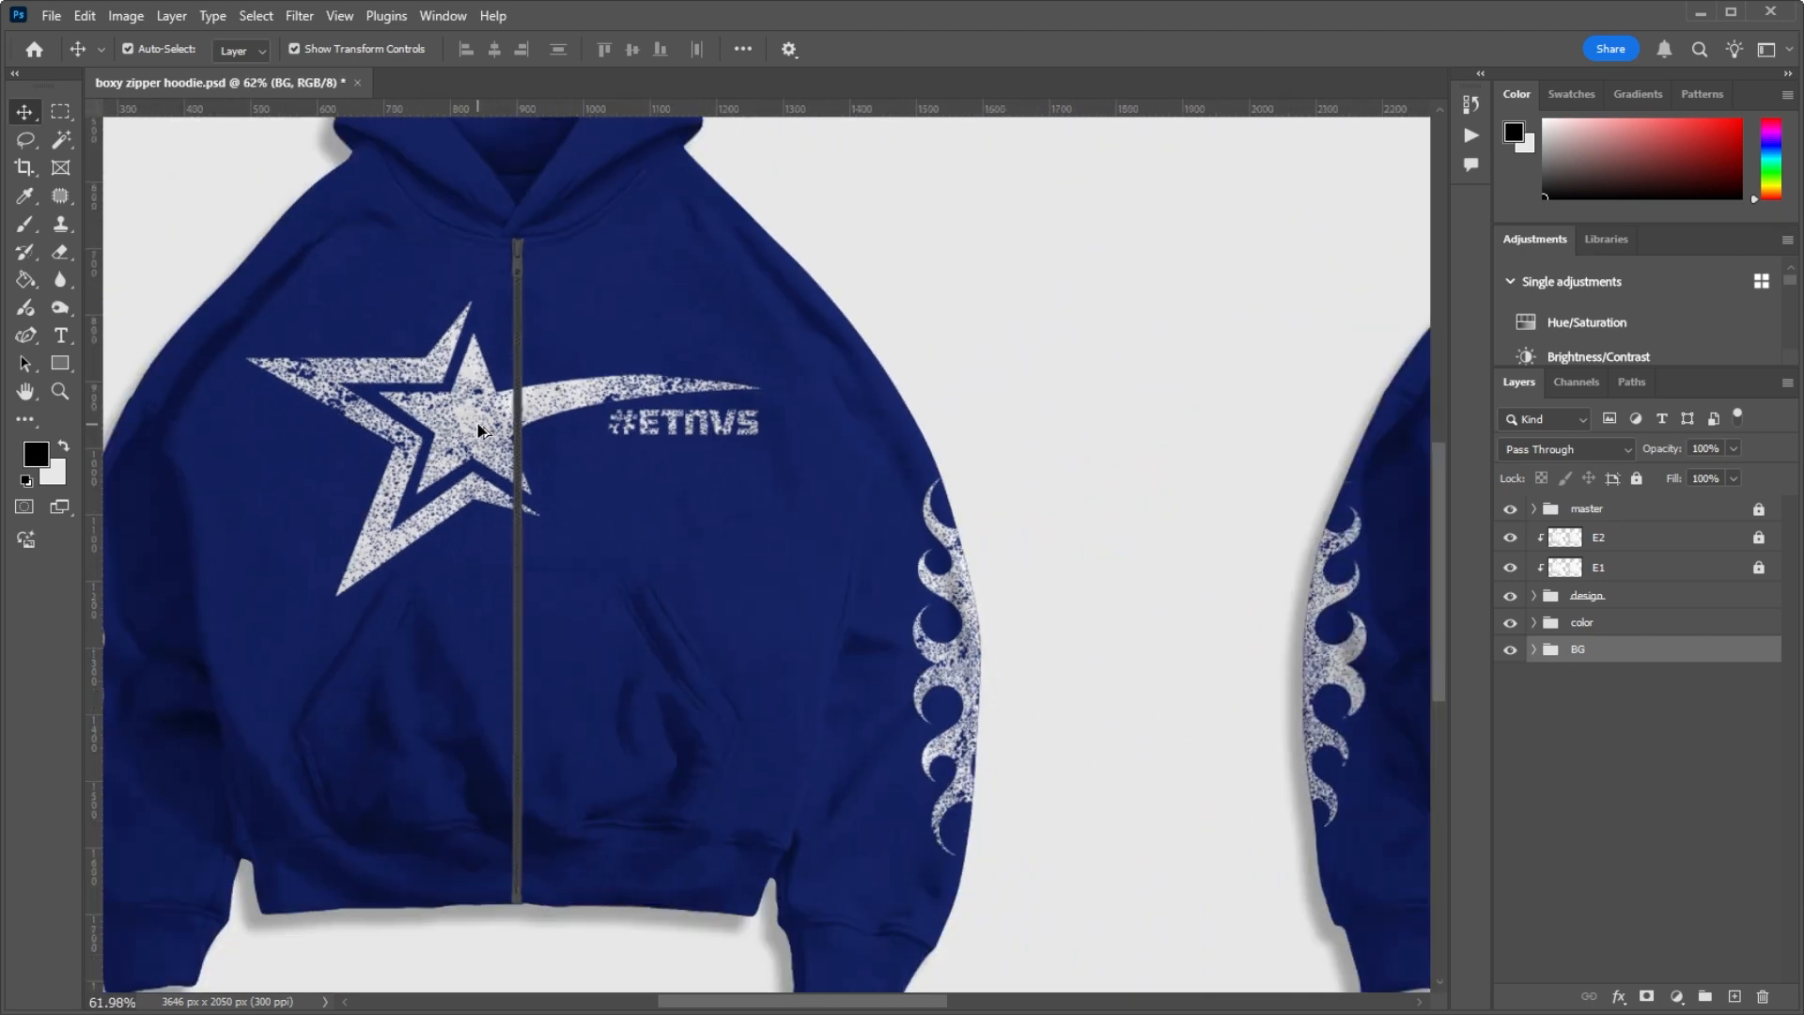